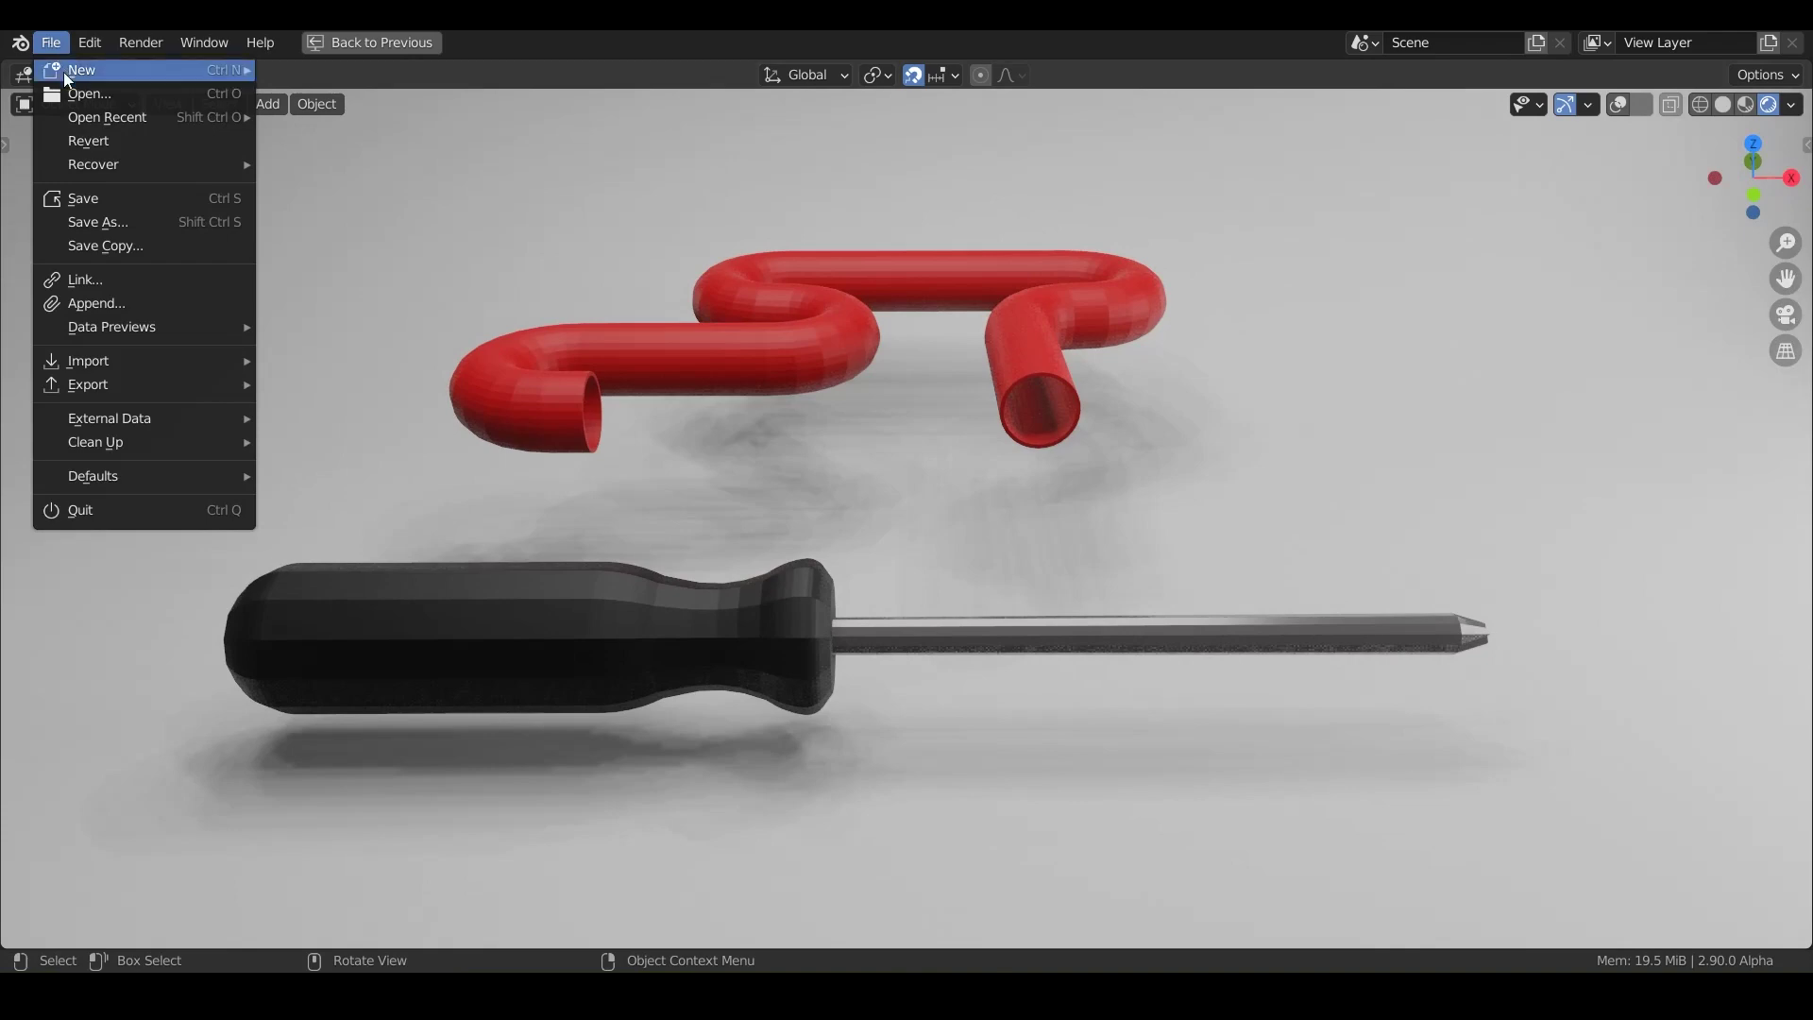
Start a new file from the General template and dismiss the splash screen.
mouse_move(64, 71)
click(330, 79)
click(951, 538)
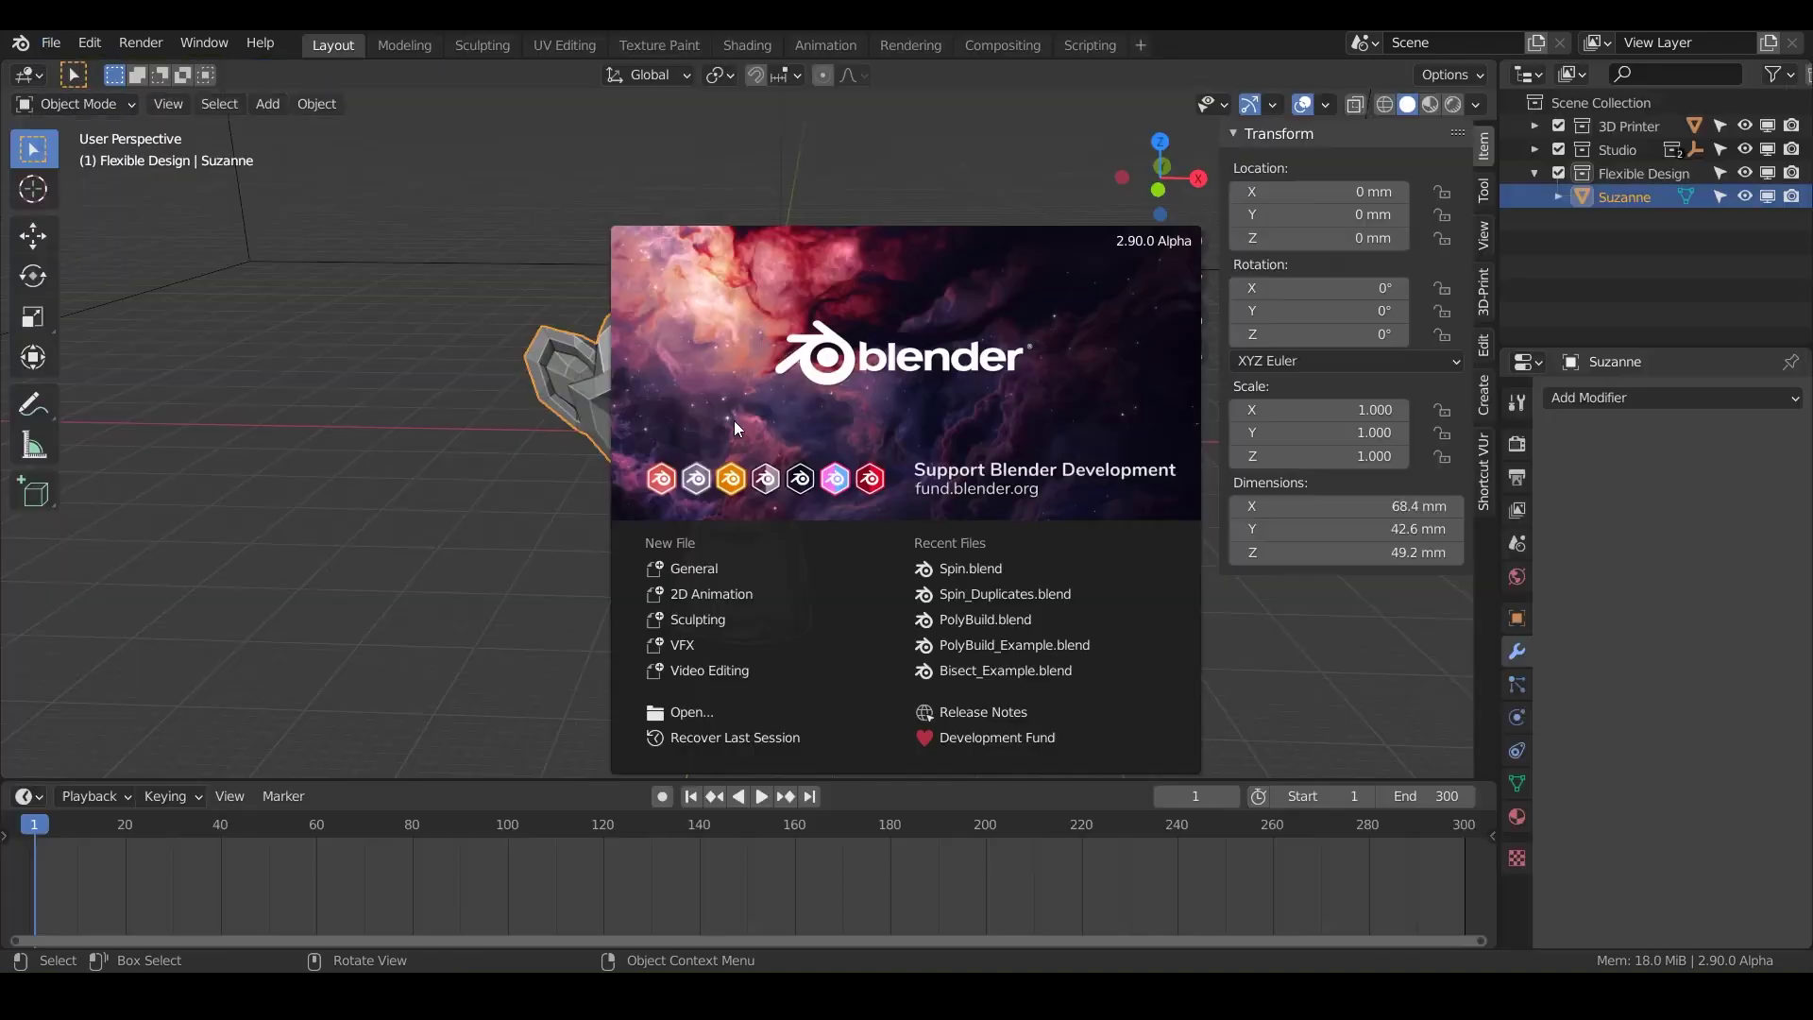
click(695, 570)
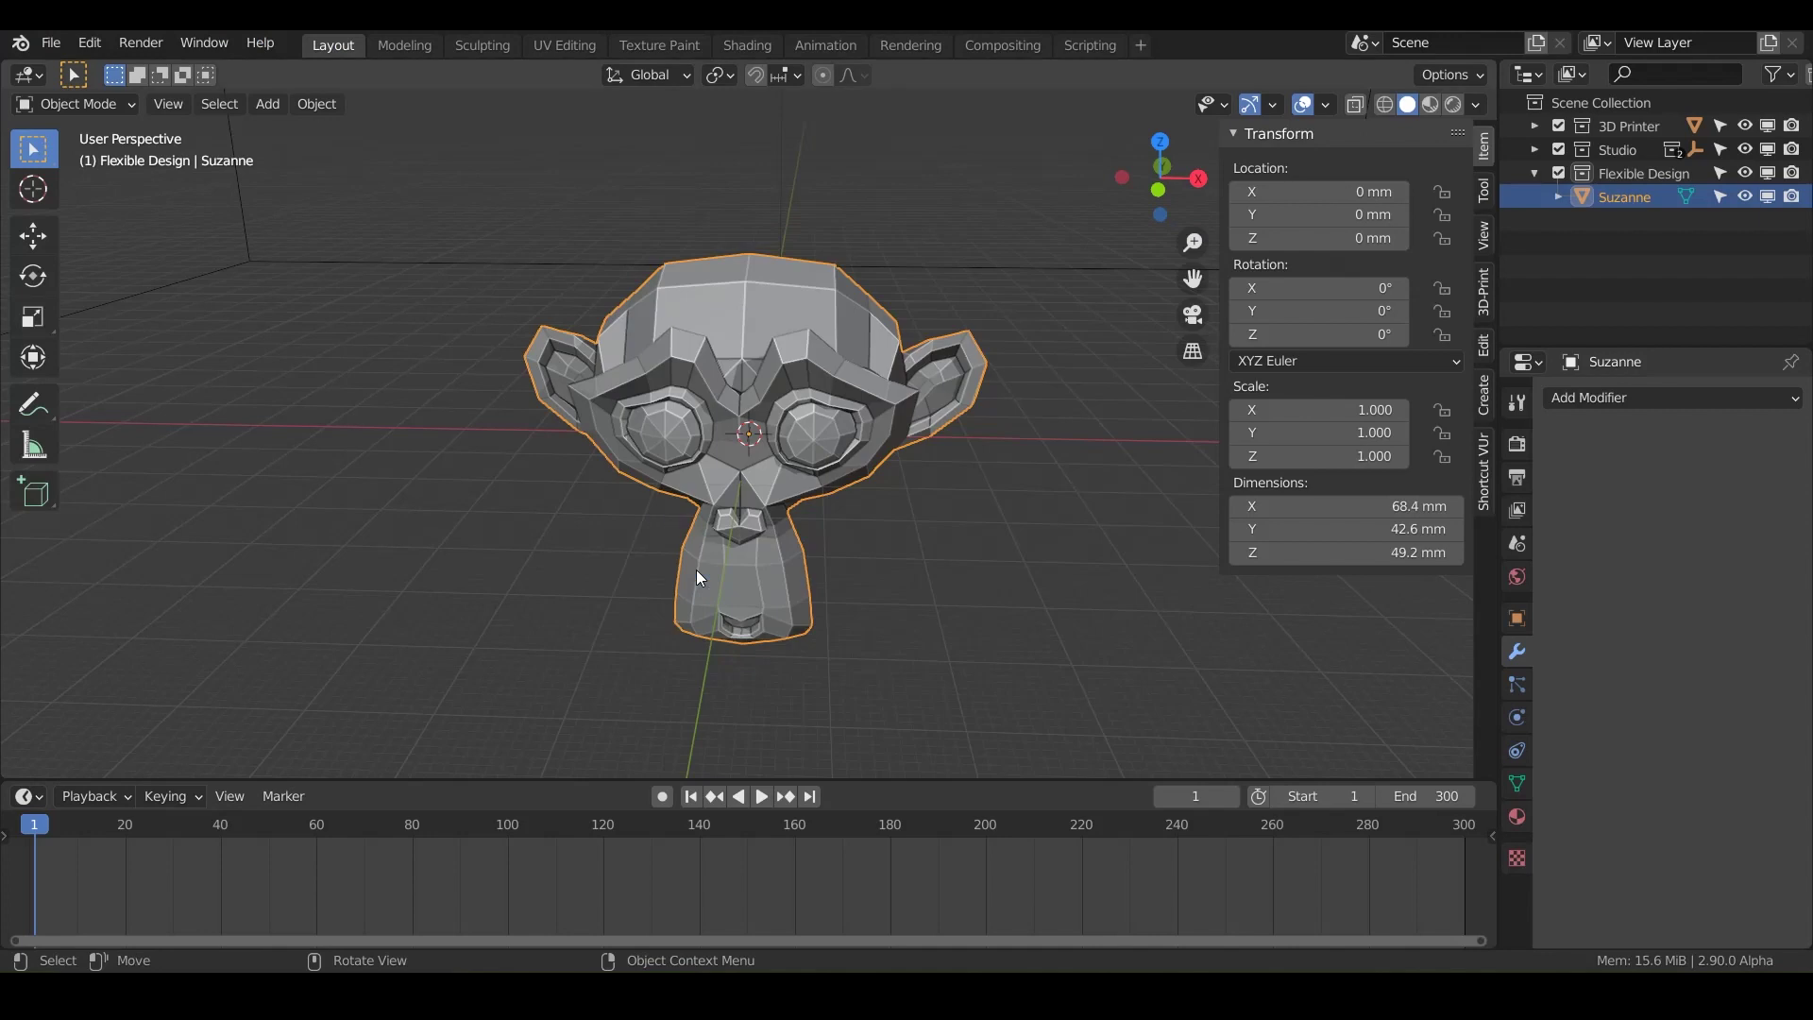
Delete the default Suzanne mesh and start the Shortcut VUr key display.
key(x)
click(774, 466)
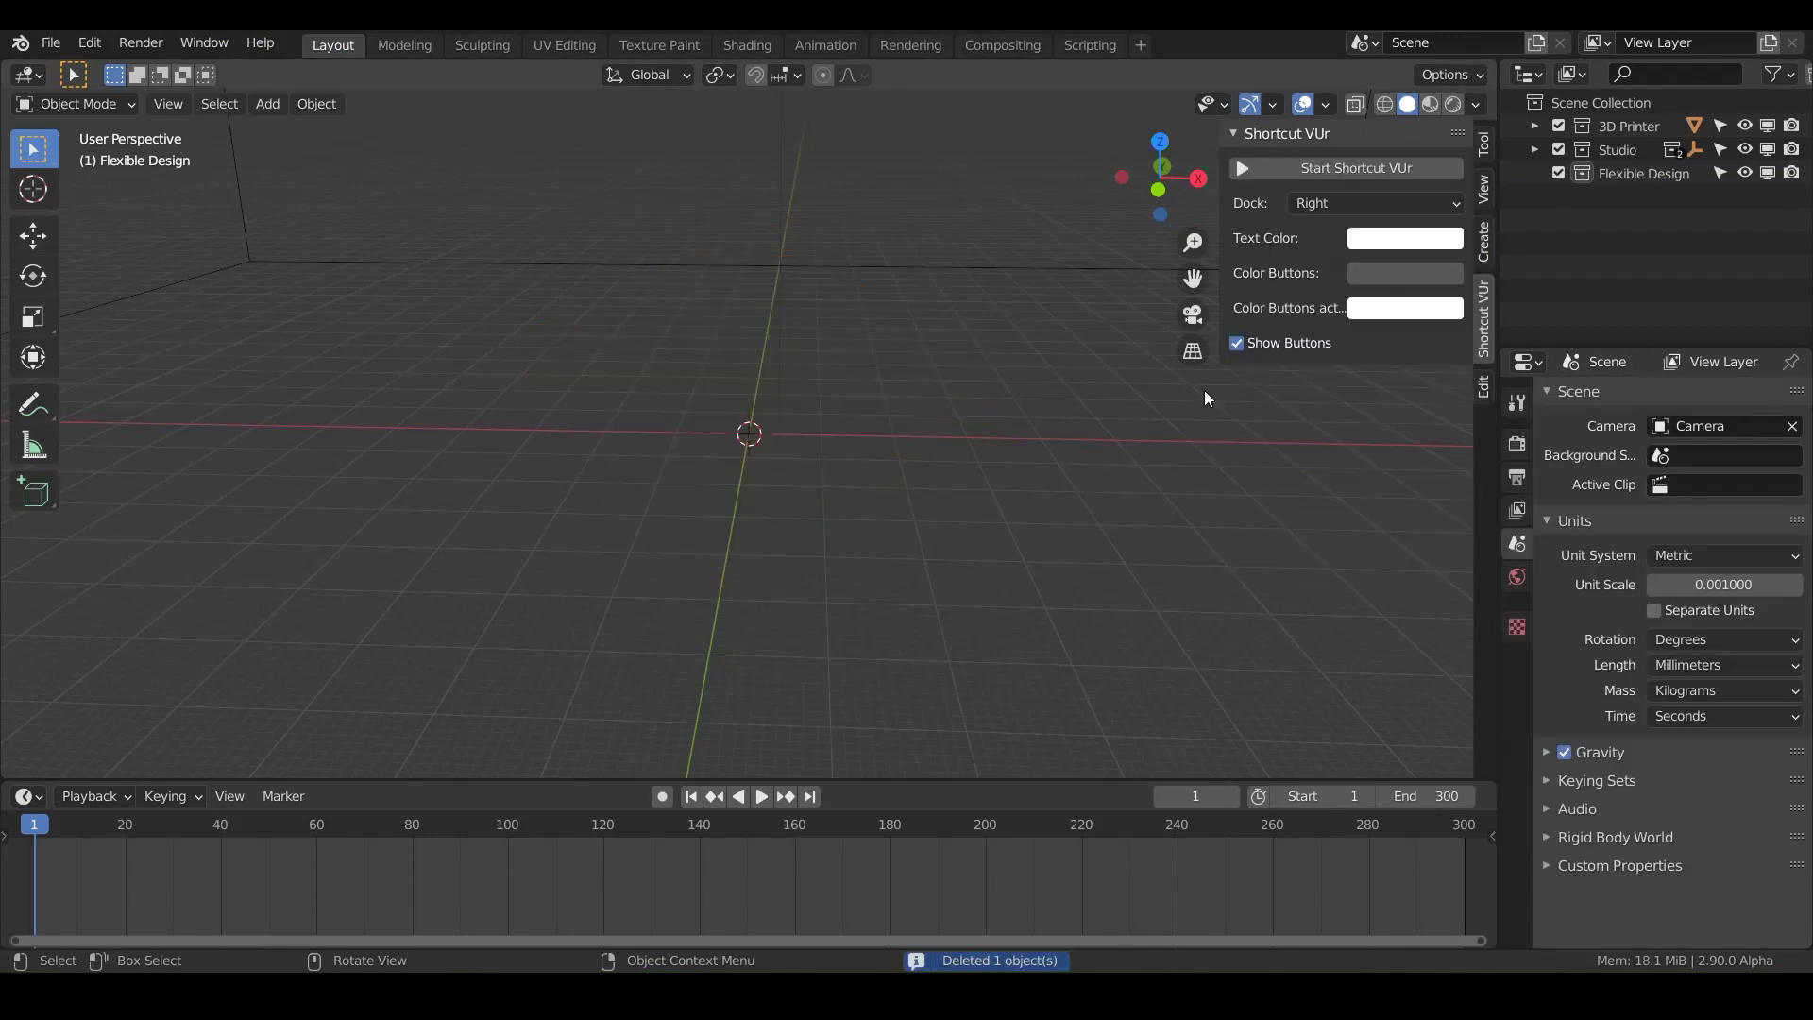
click(1345, 169)
click(1483, 144)
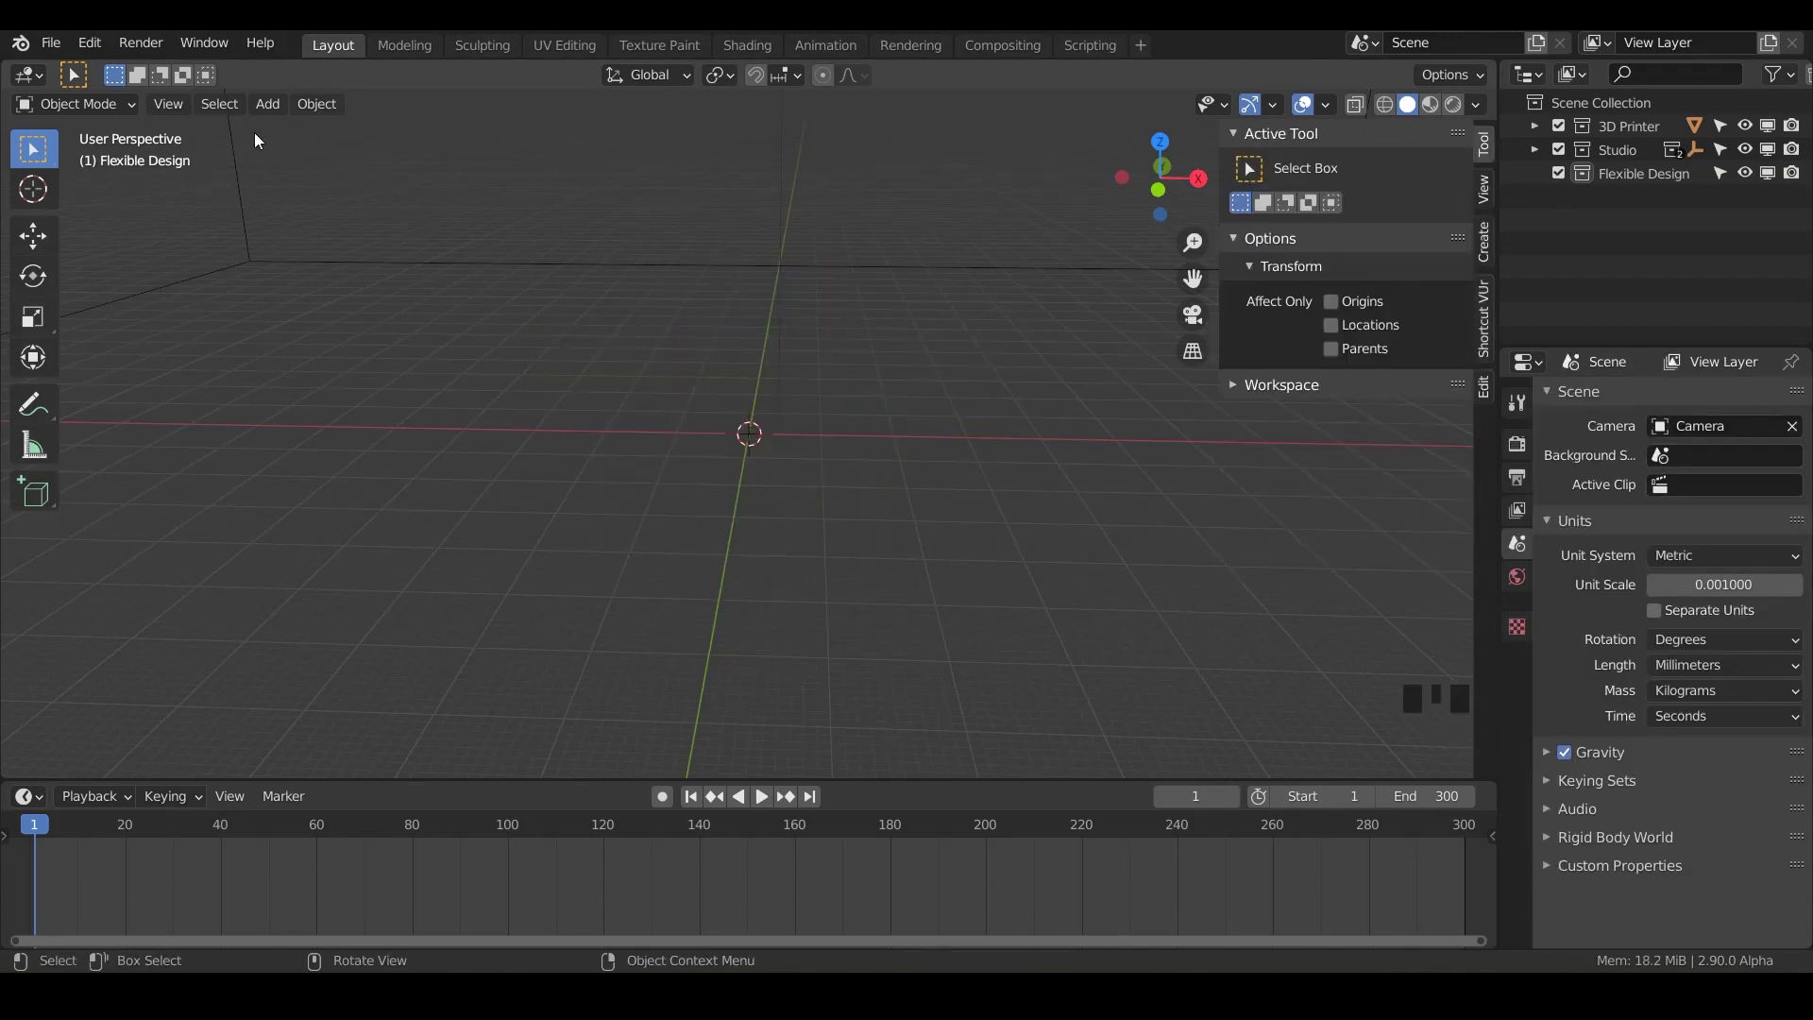
Save the new file under the name Spin.
click(51, 42)
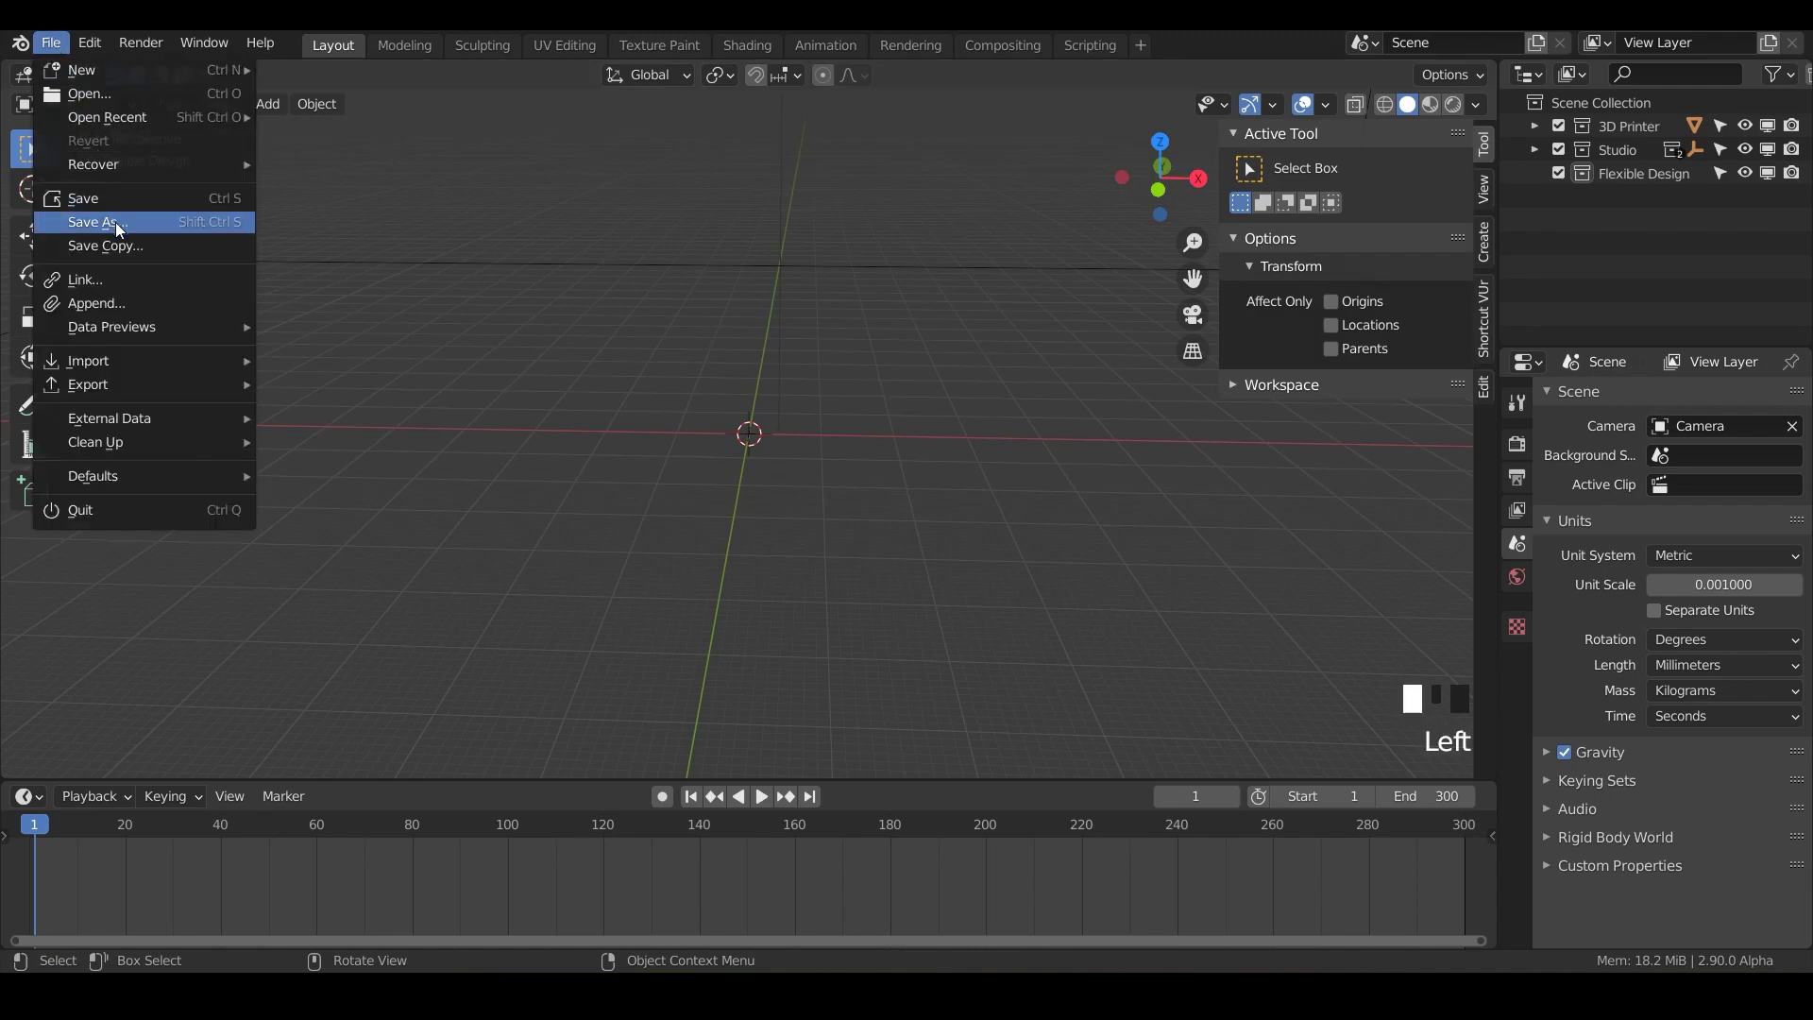
click(115, 223)
text(Sp)
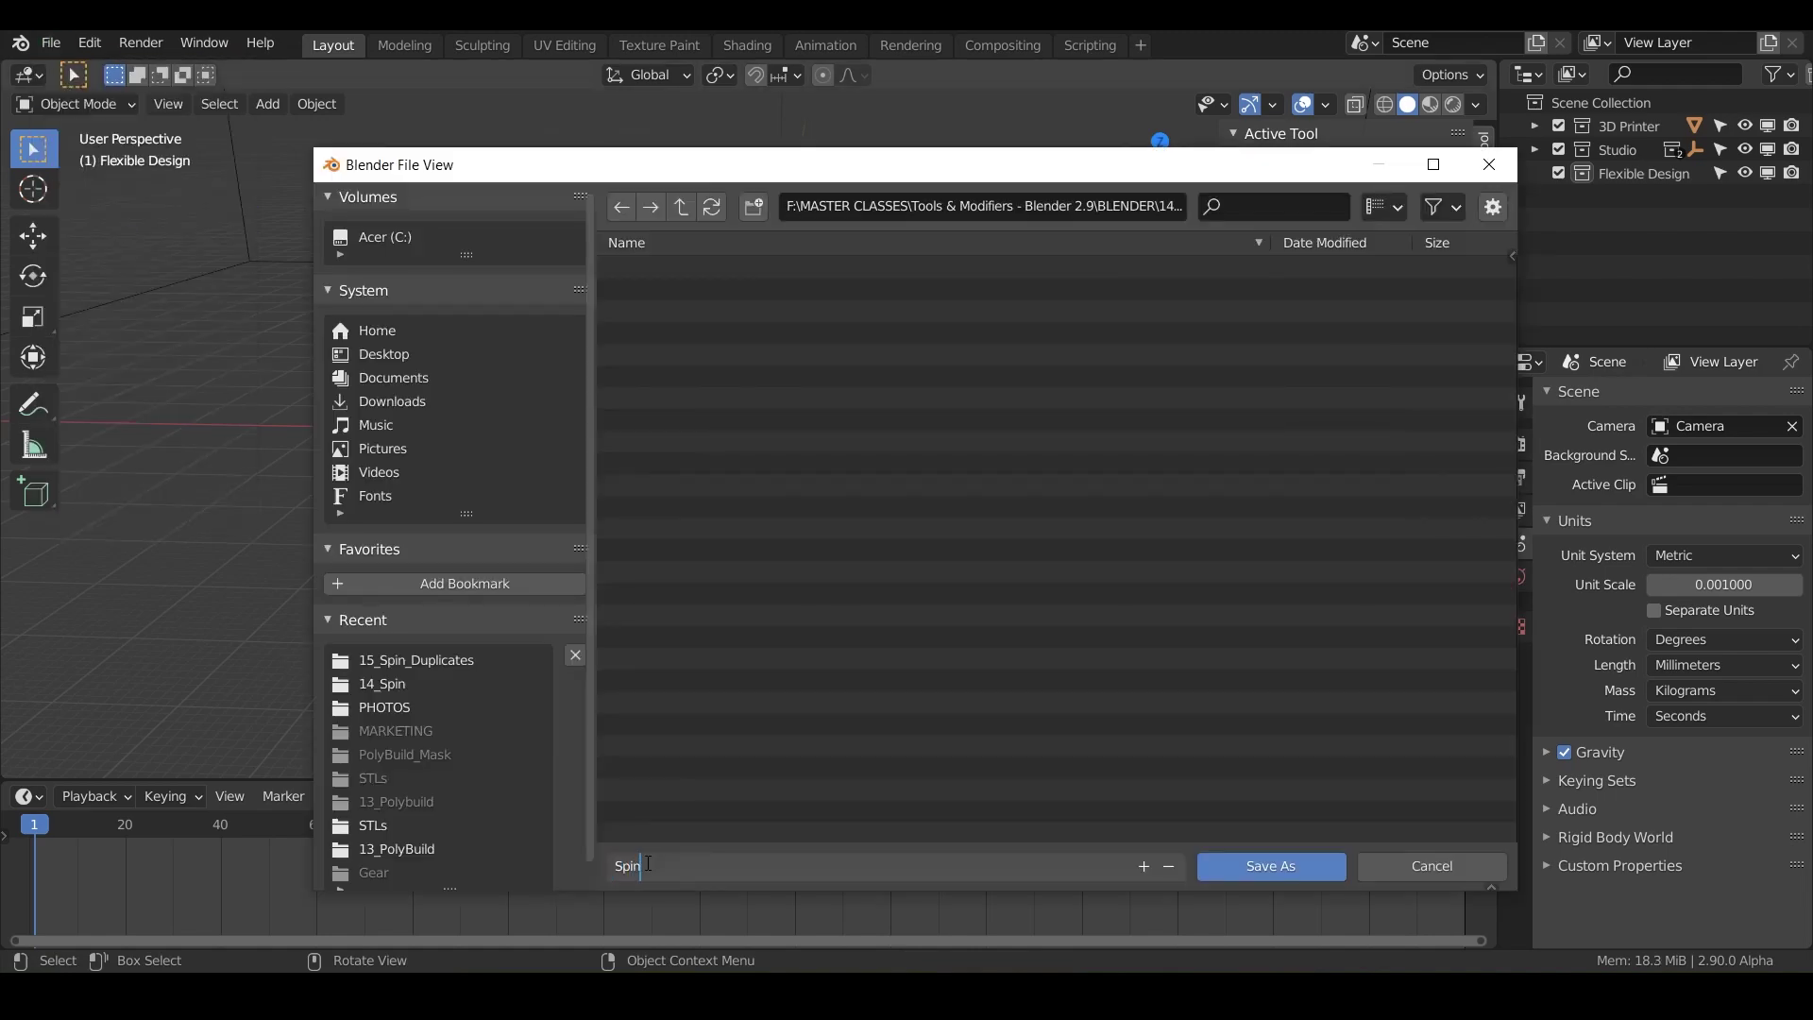
text(in)
key(Return)
click(1307, 866)
shift+drag(1126, 283, 1125, 364)
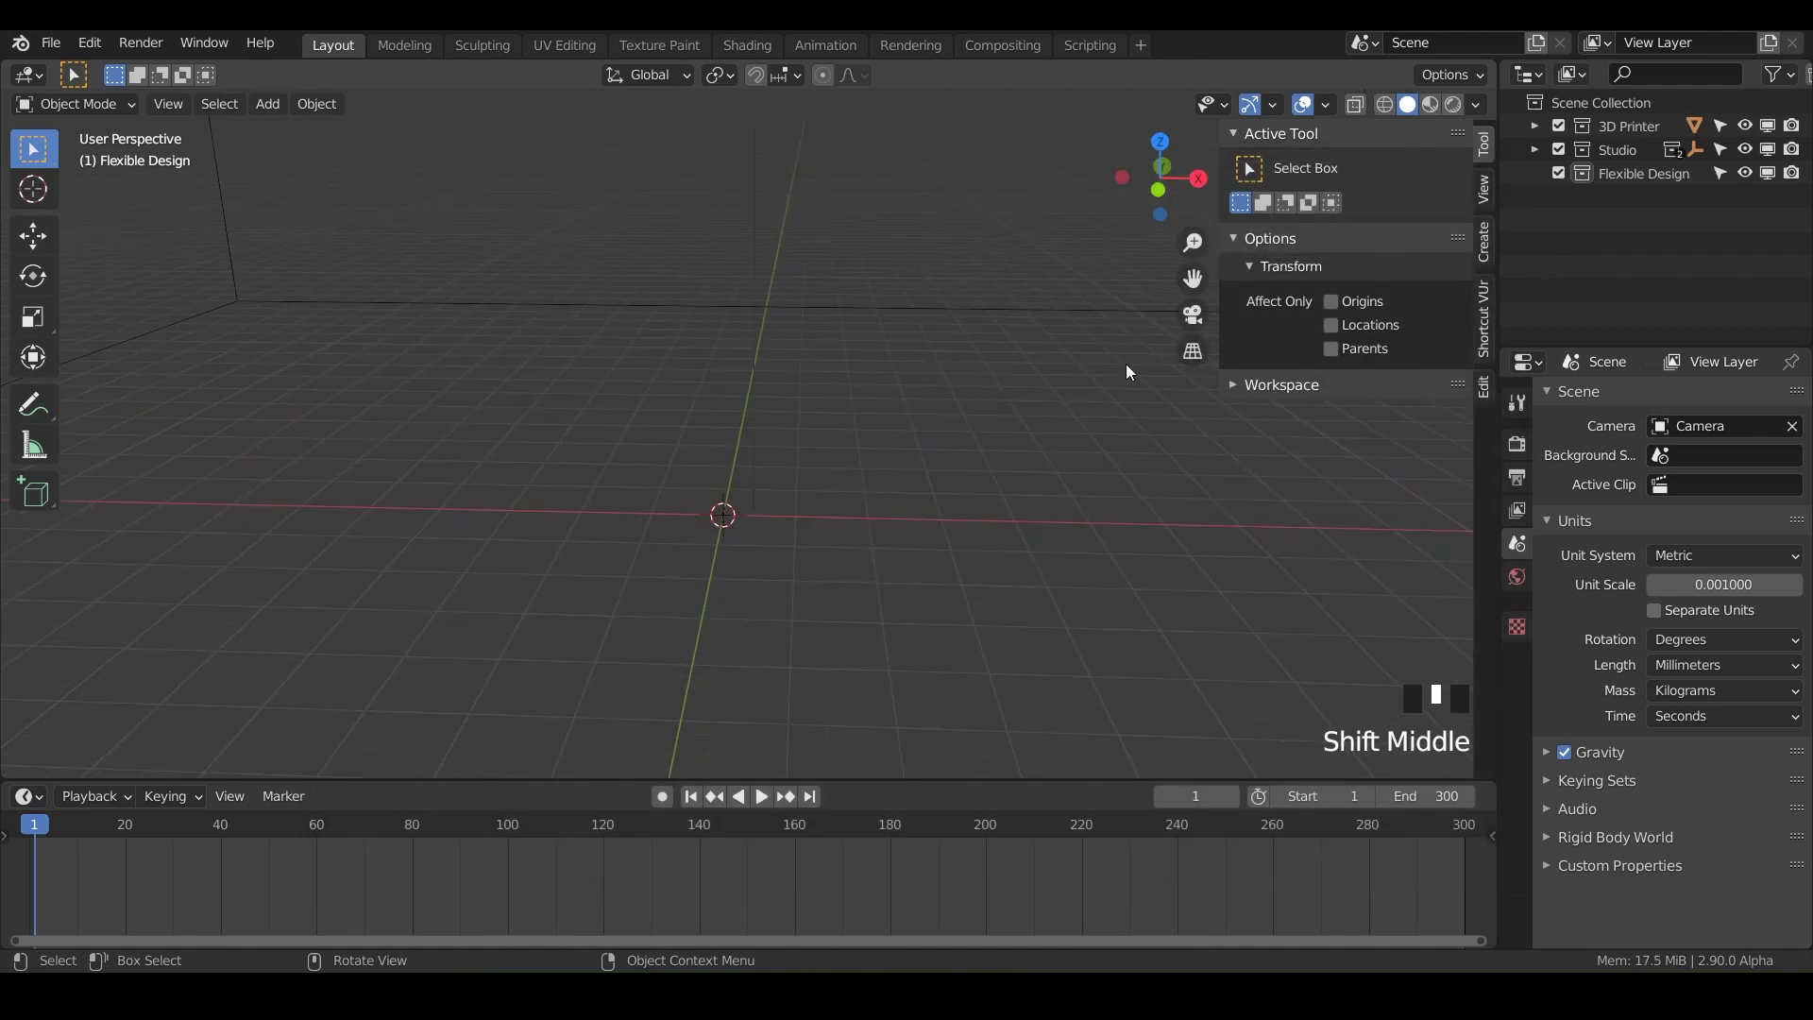
Add BigRedSmile-A-screwdriver.png from the PHOTOS folder as a reference image aligned to the front view, in the Flexible Design collection.
click(1622, 172)
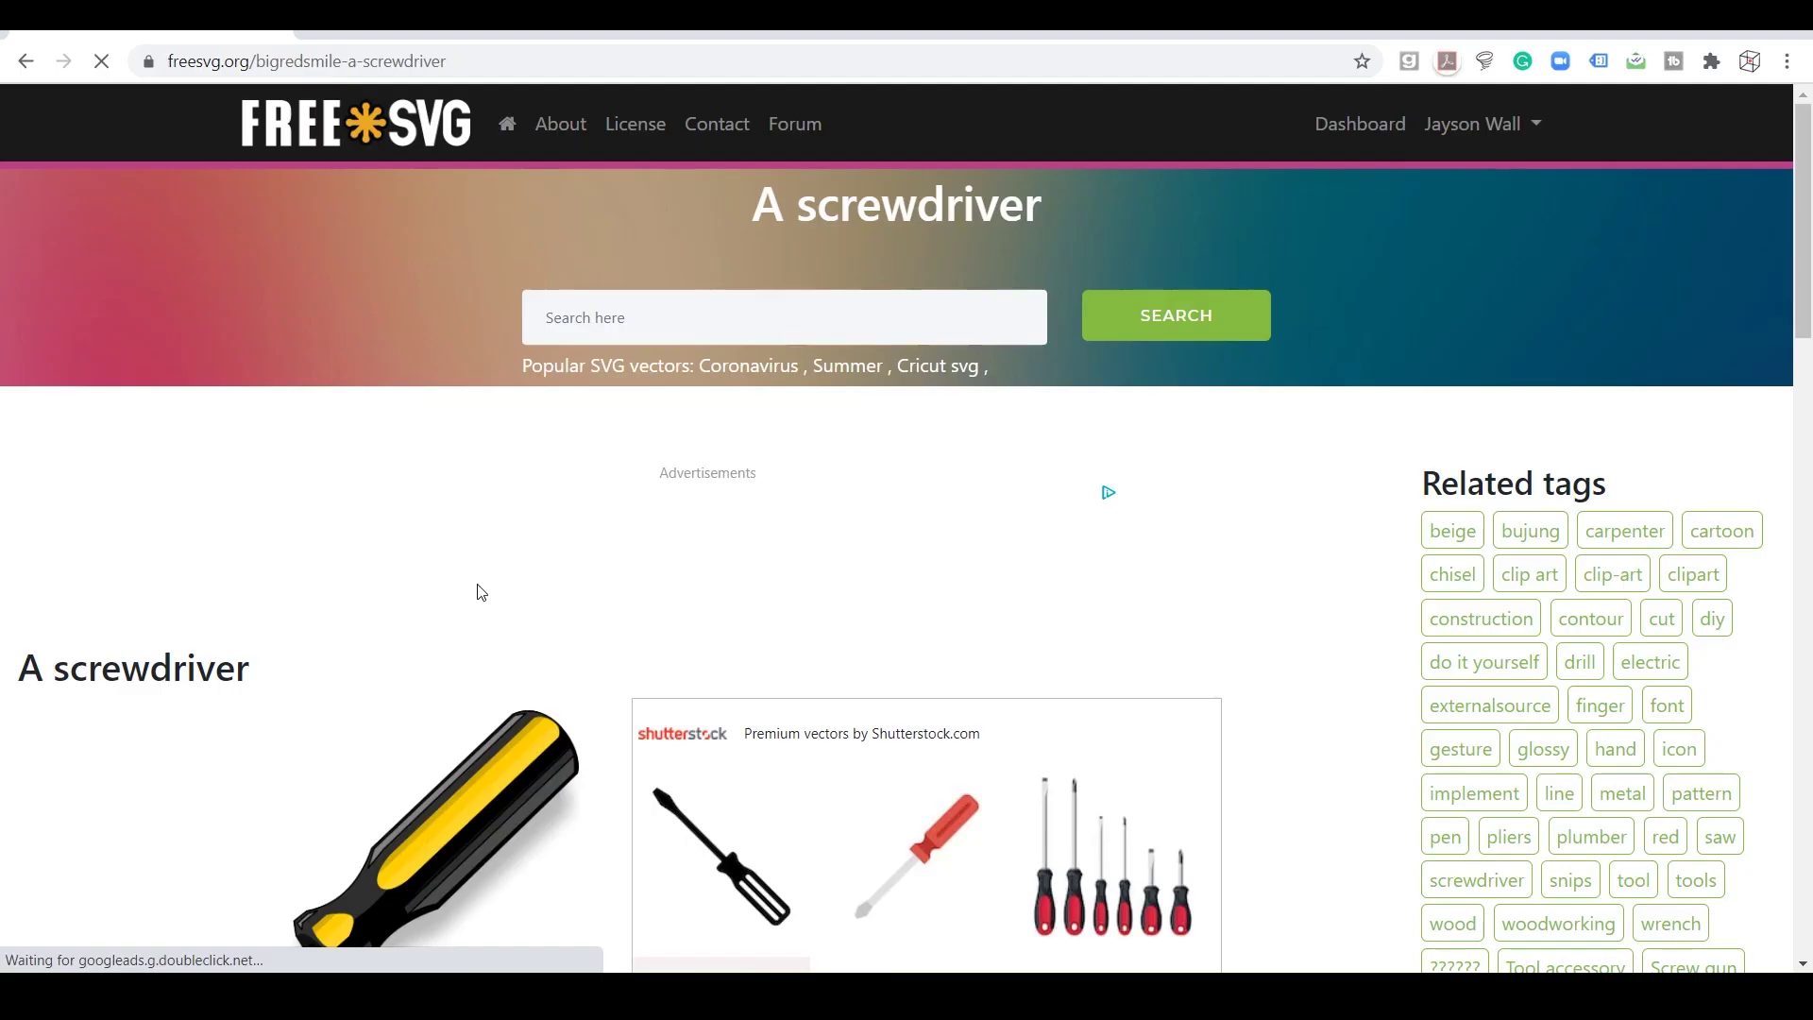
scroll(528, 605, down, 5)
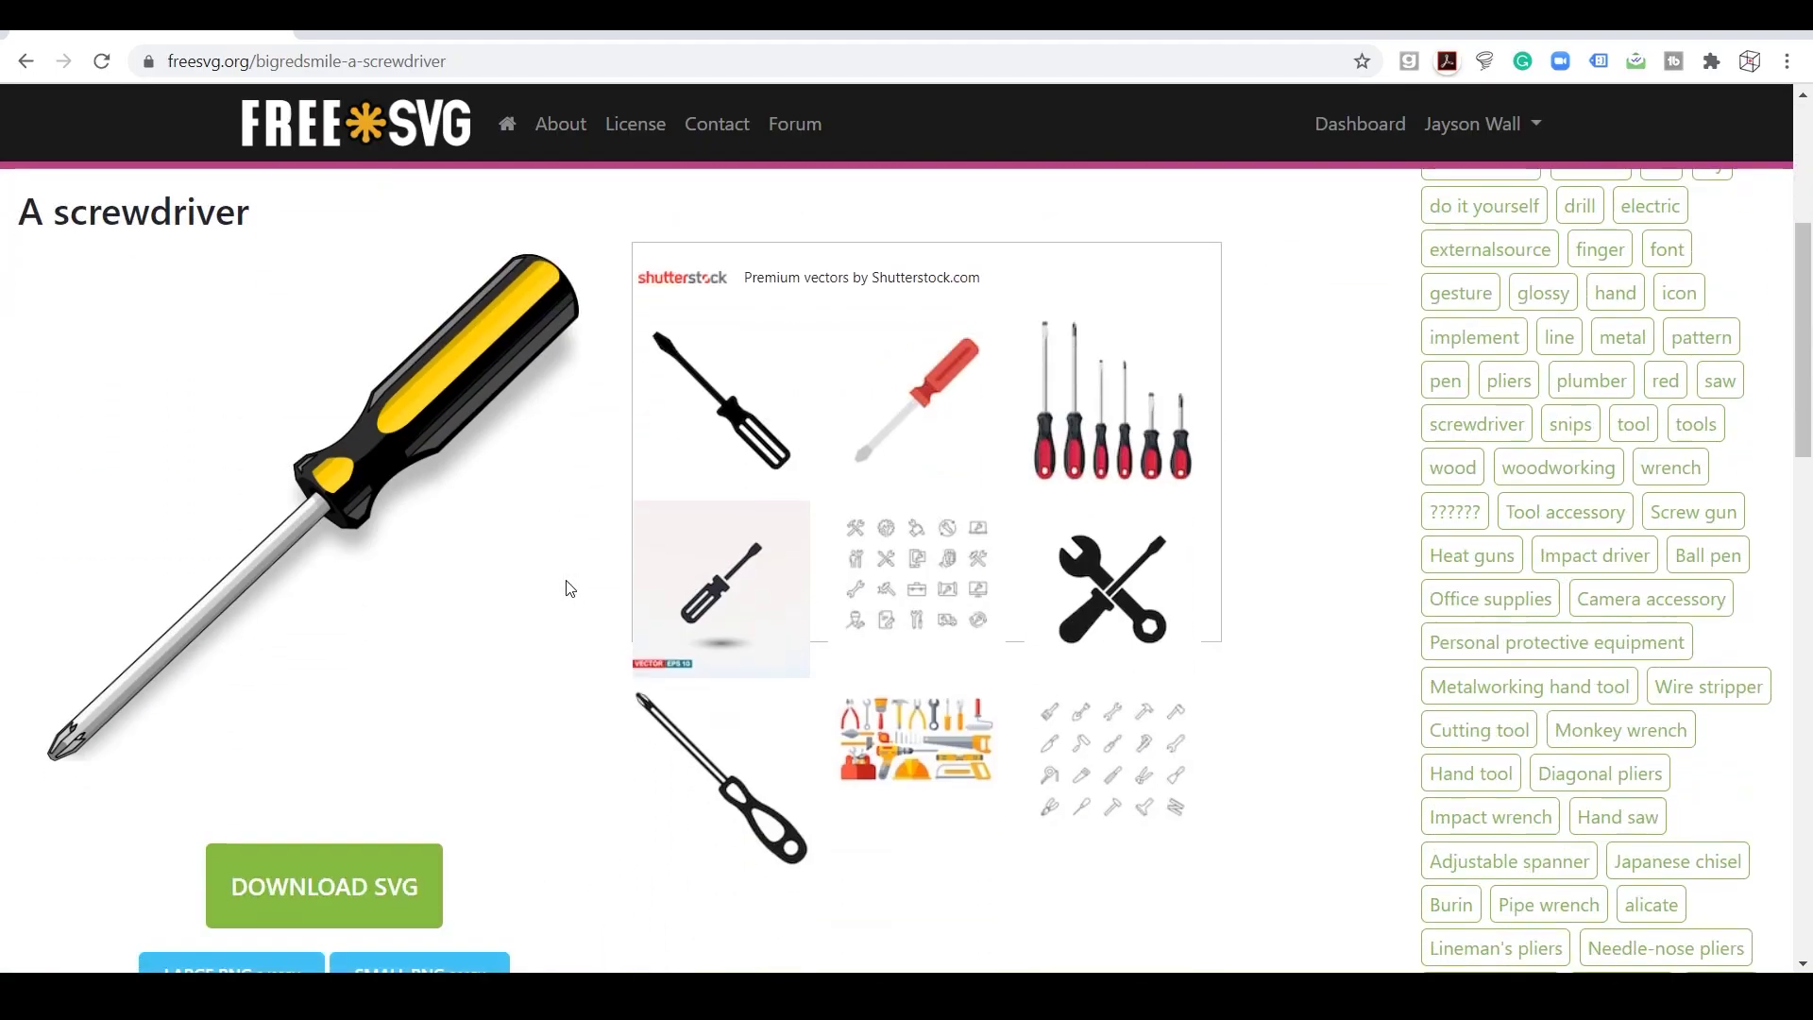
scroll(571, 590, down, 3)
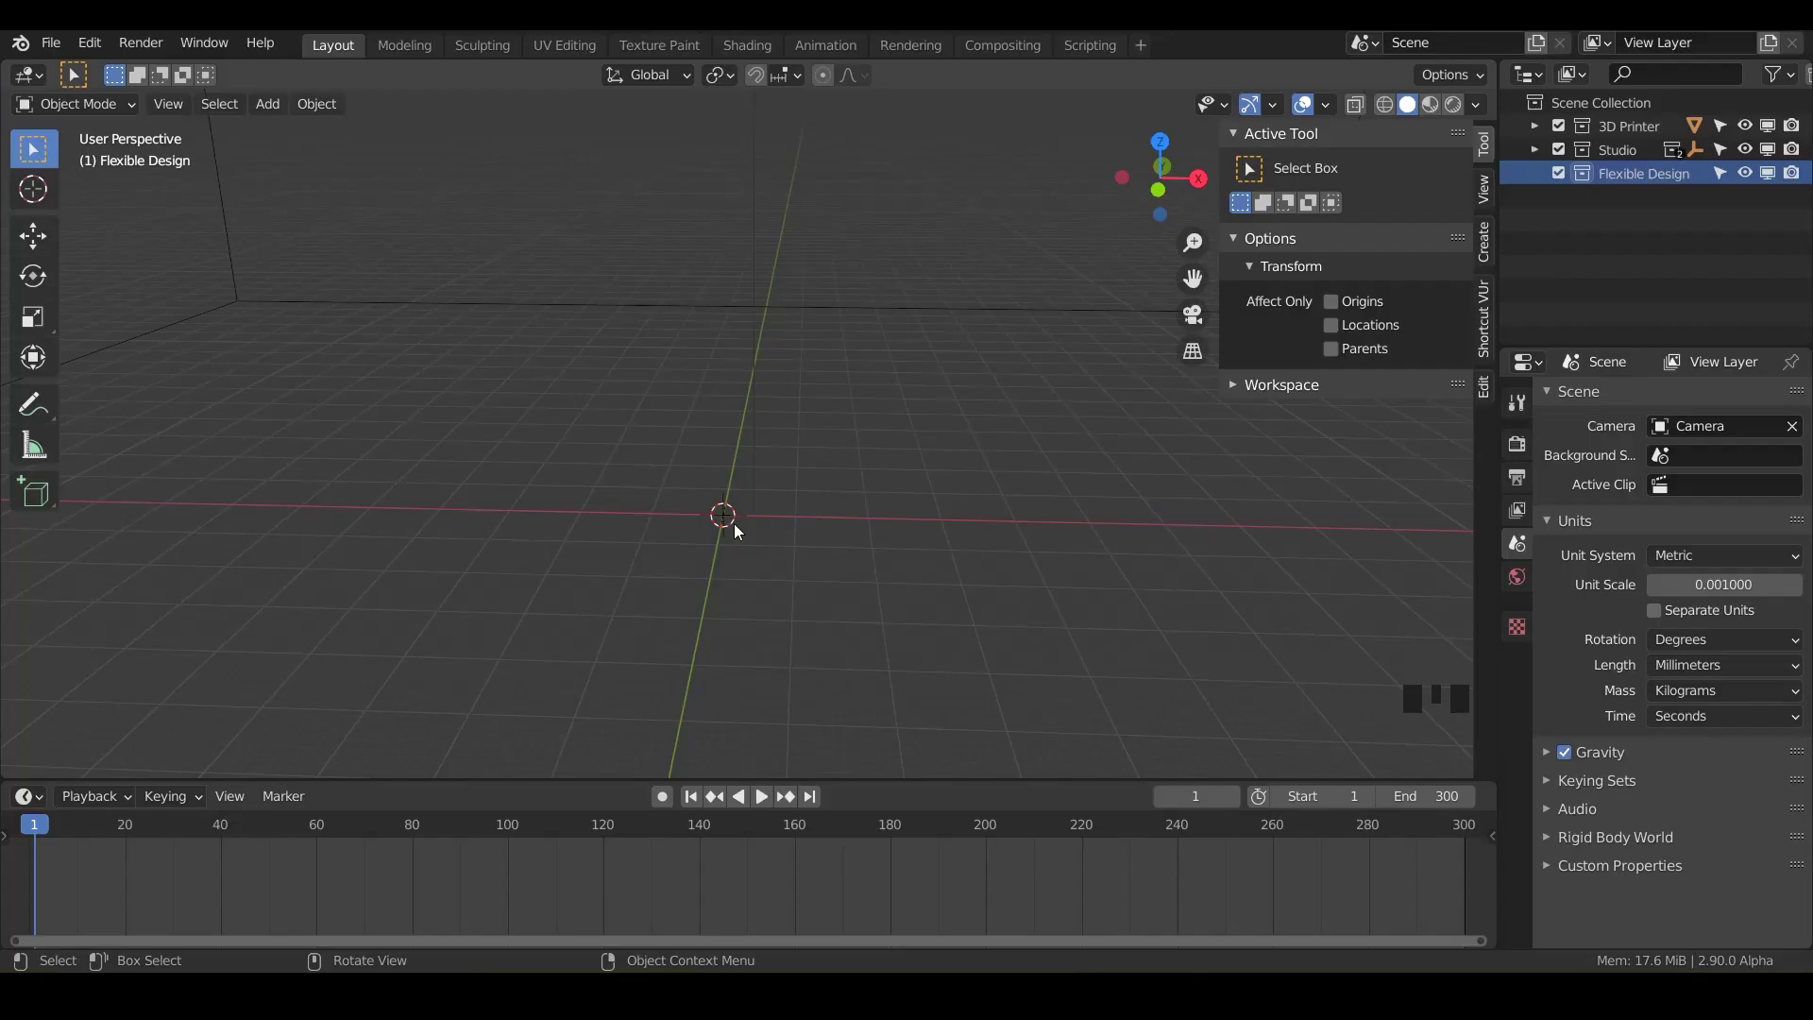
key(KP_1)
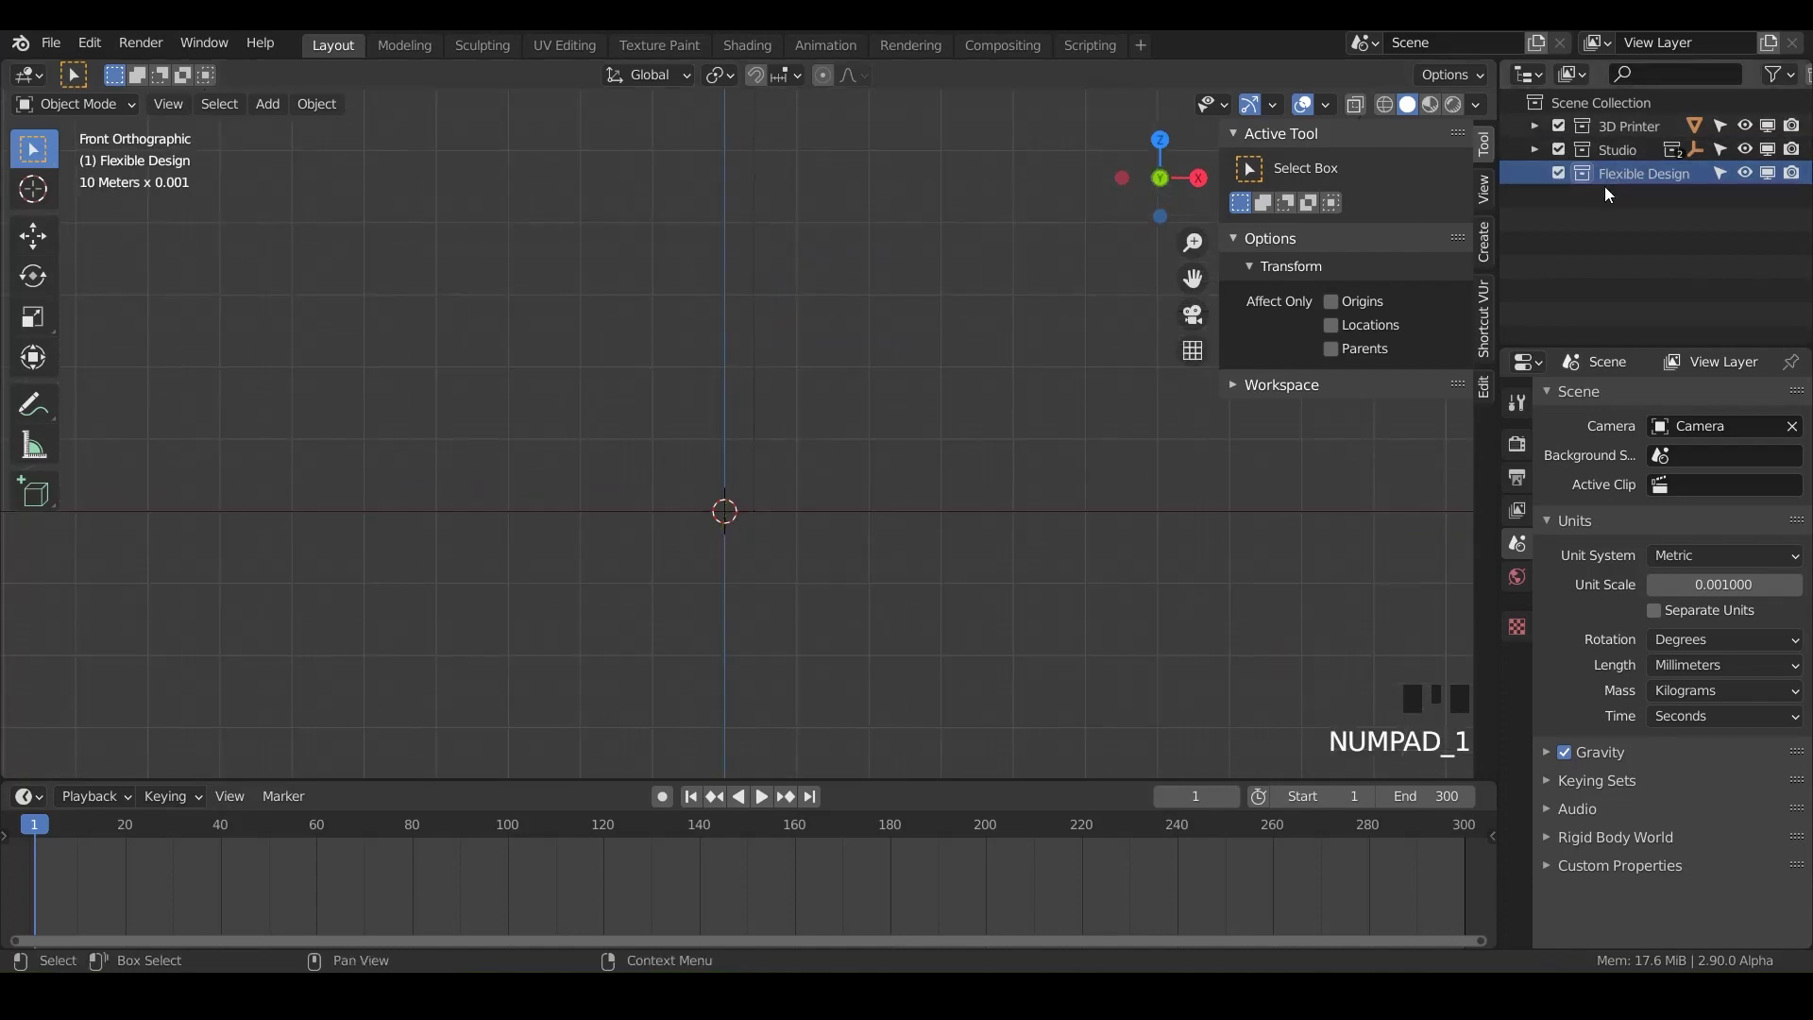
key(shift+a)
mouse_move(608, 571)
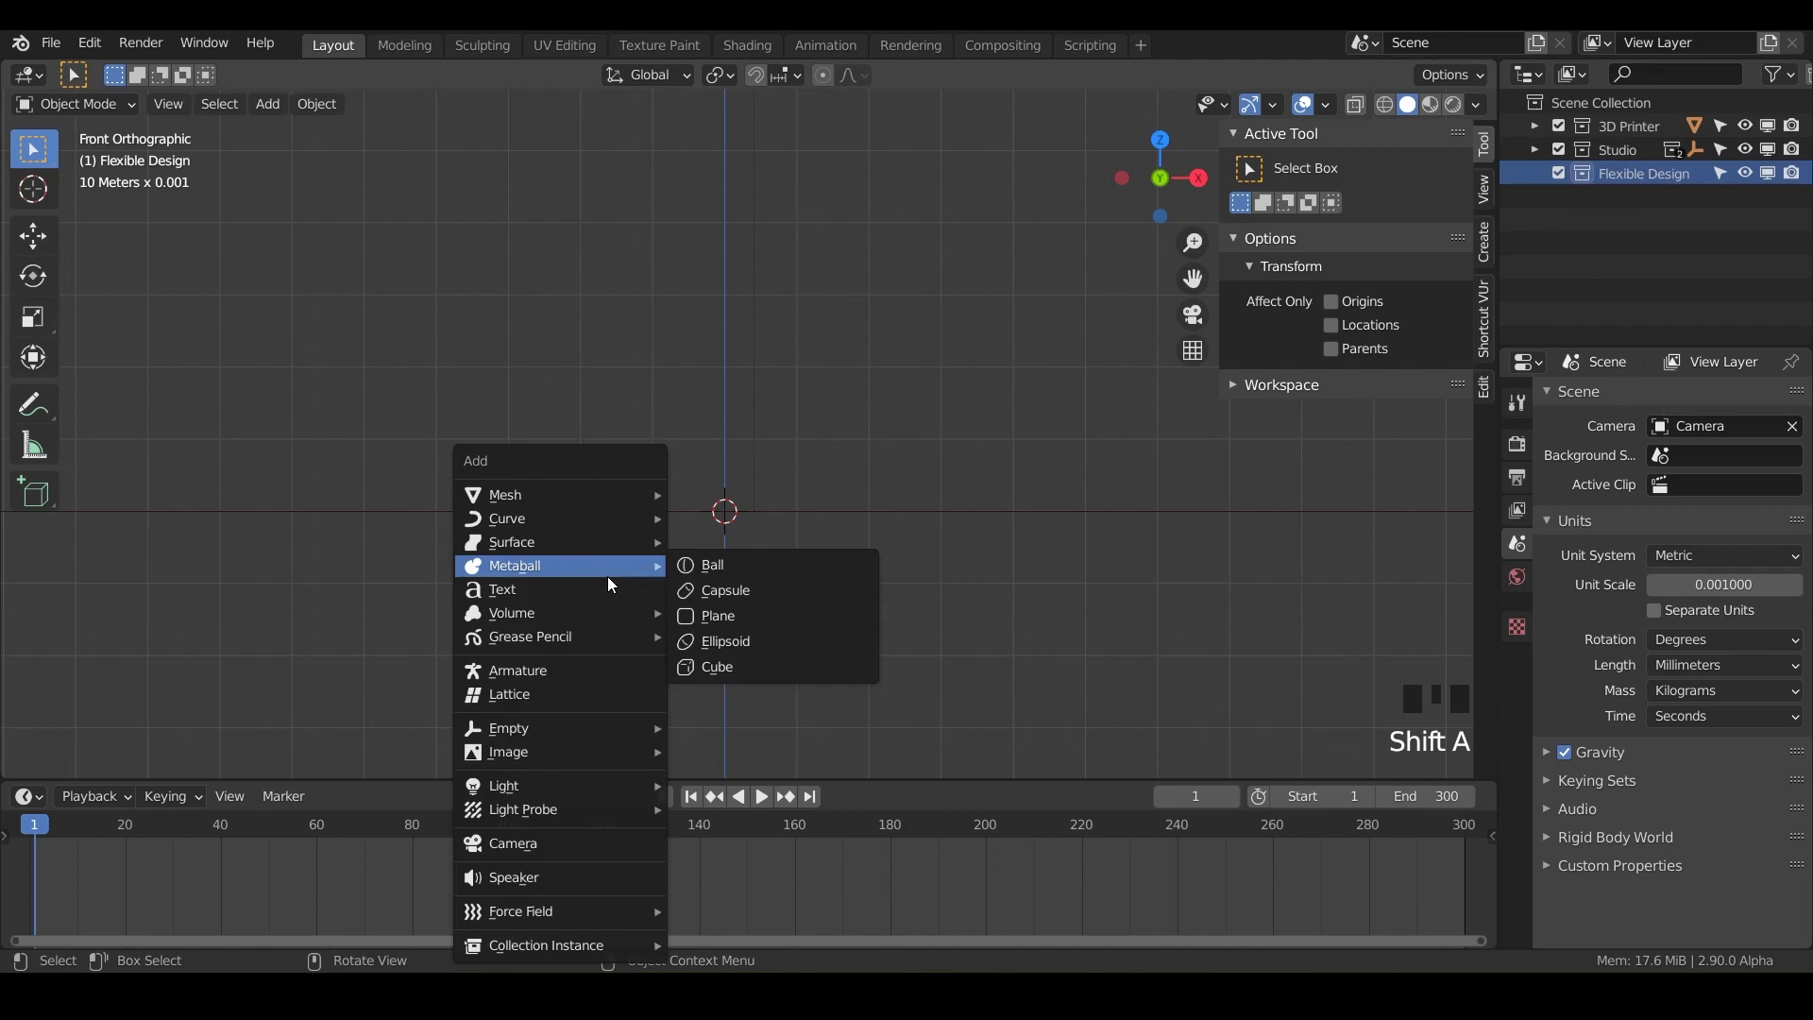
mouse_move(546, 751)
click(713, 748)
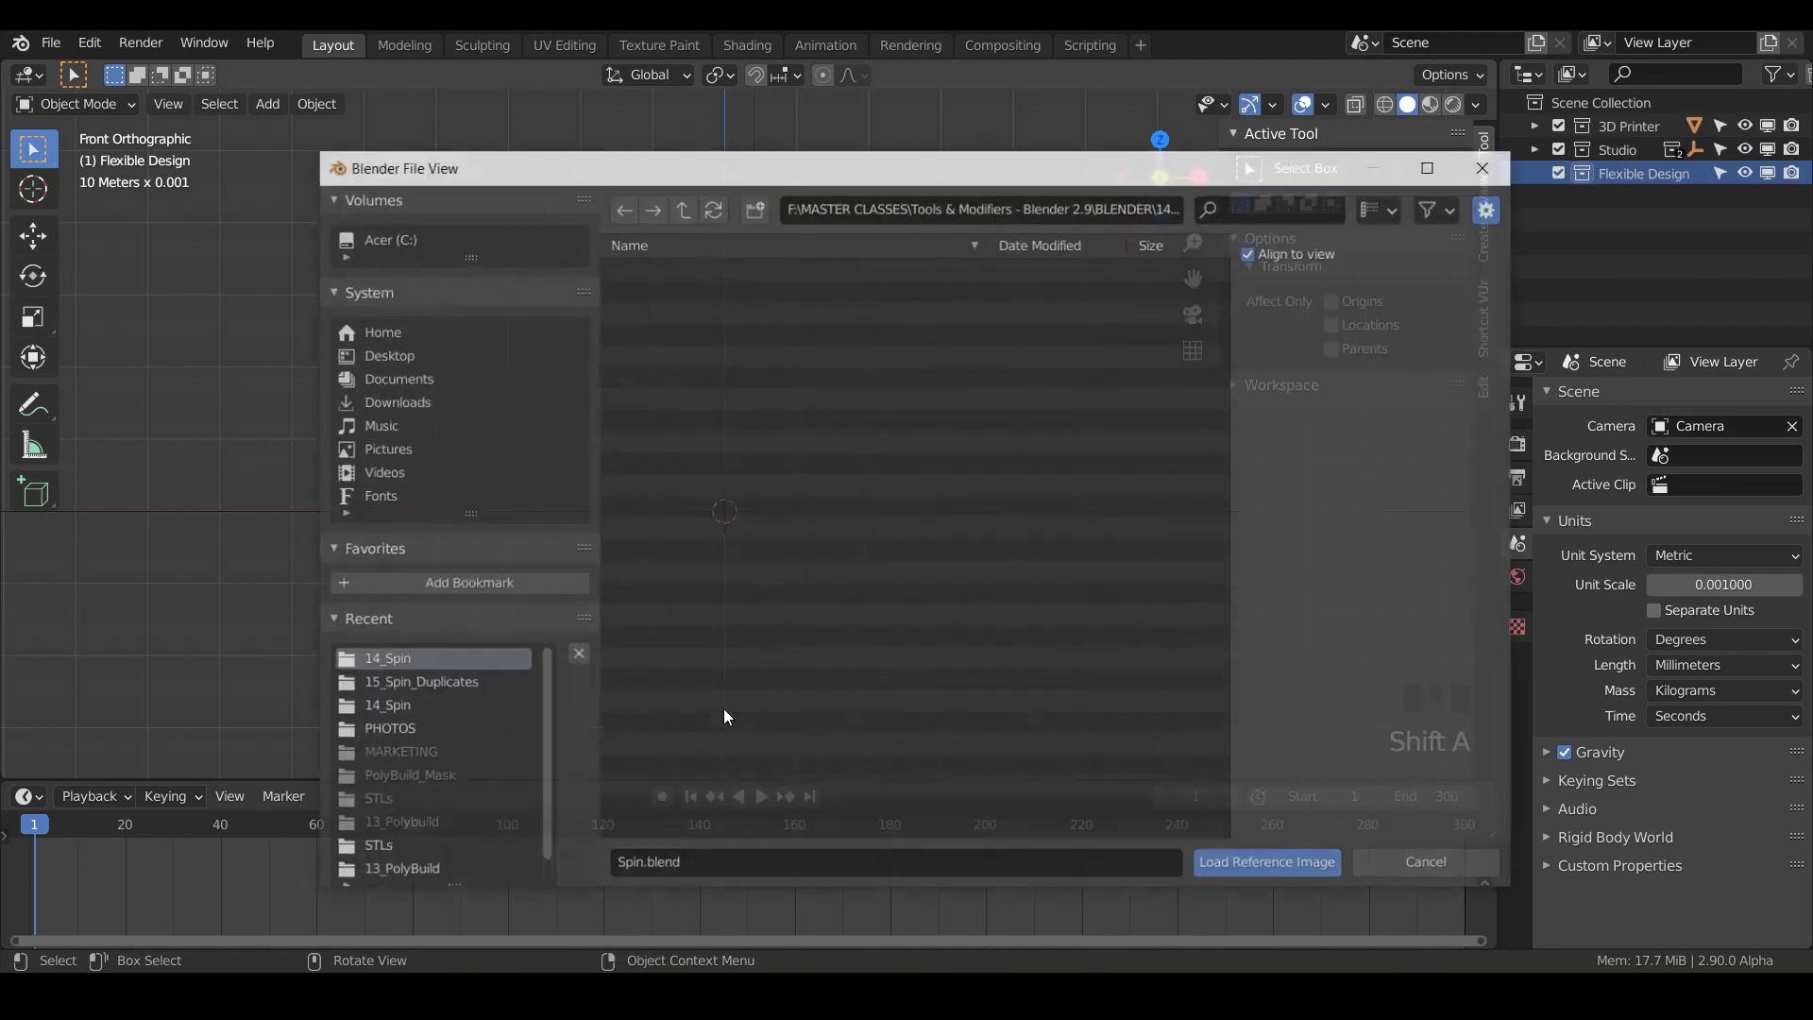
click(676, 269)
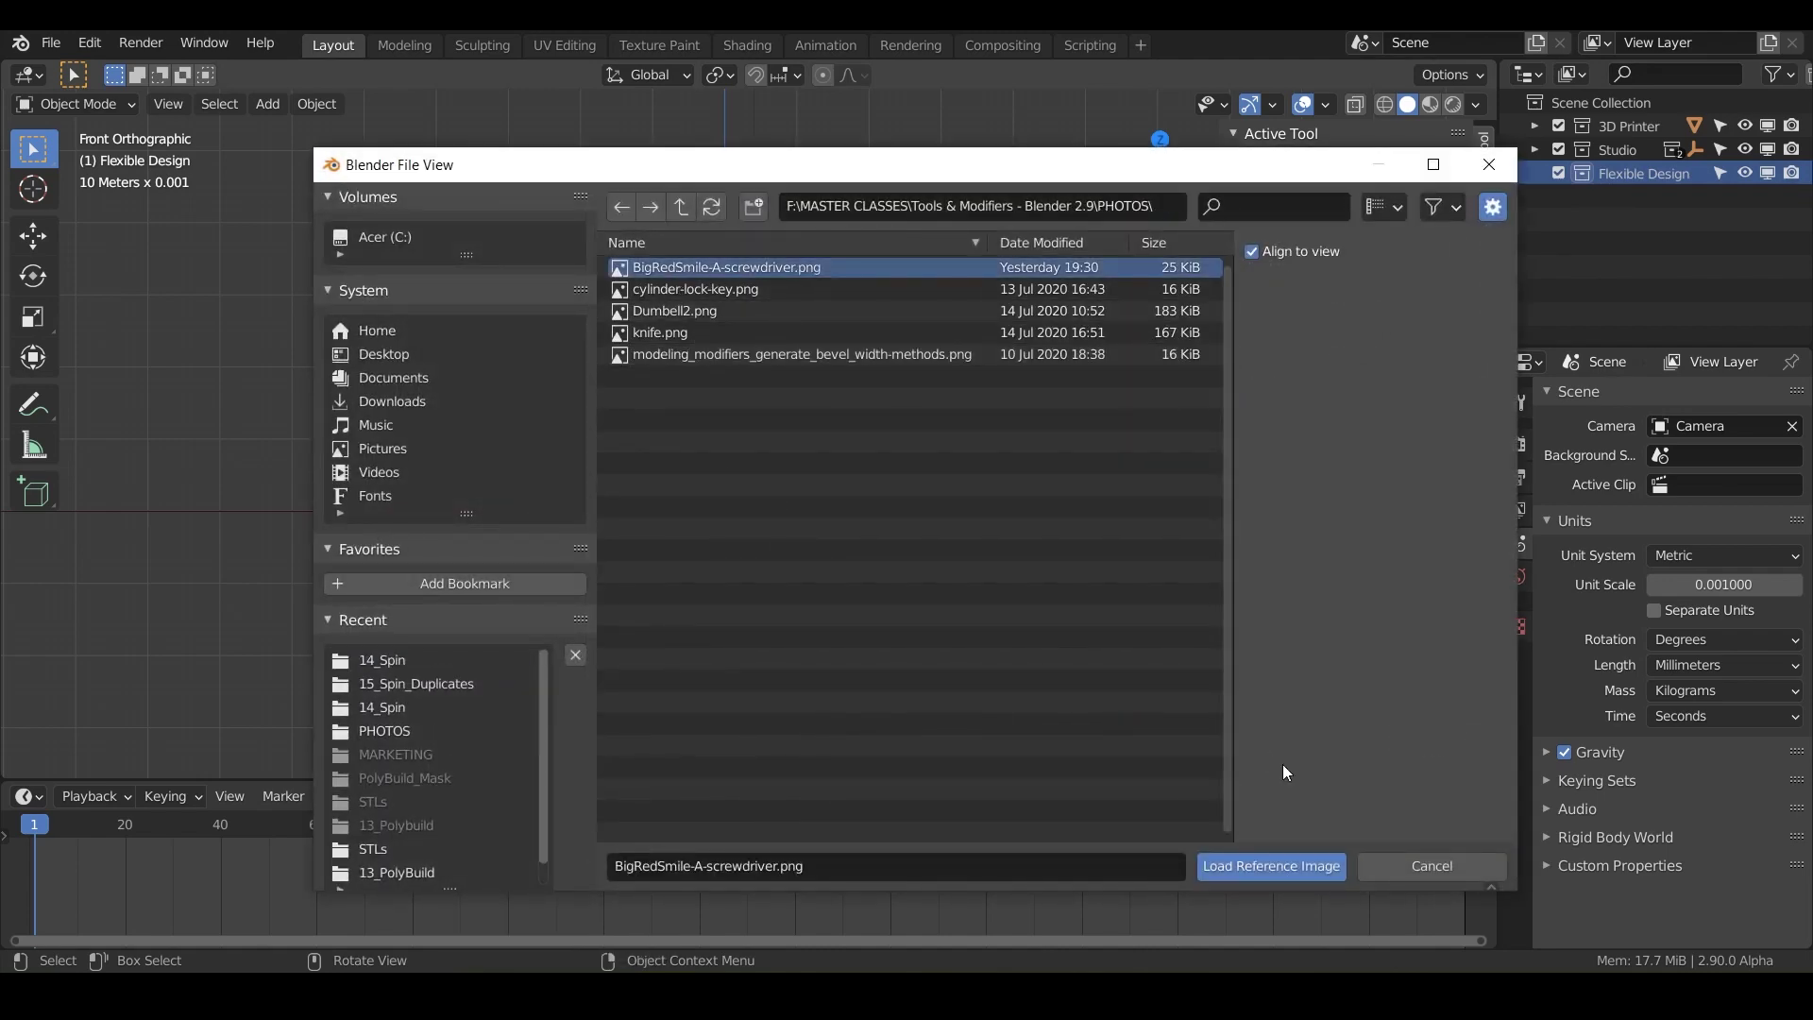
click(1251, 867)
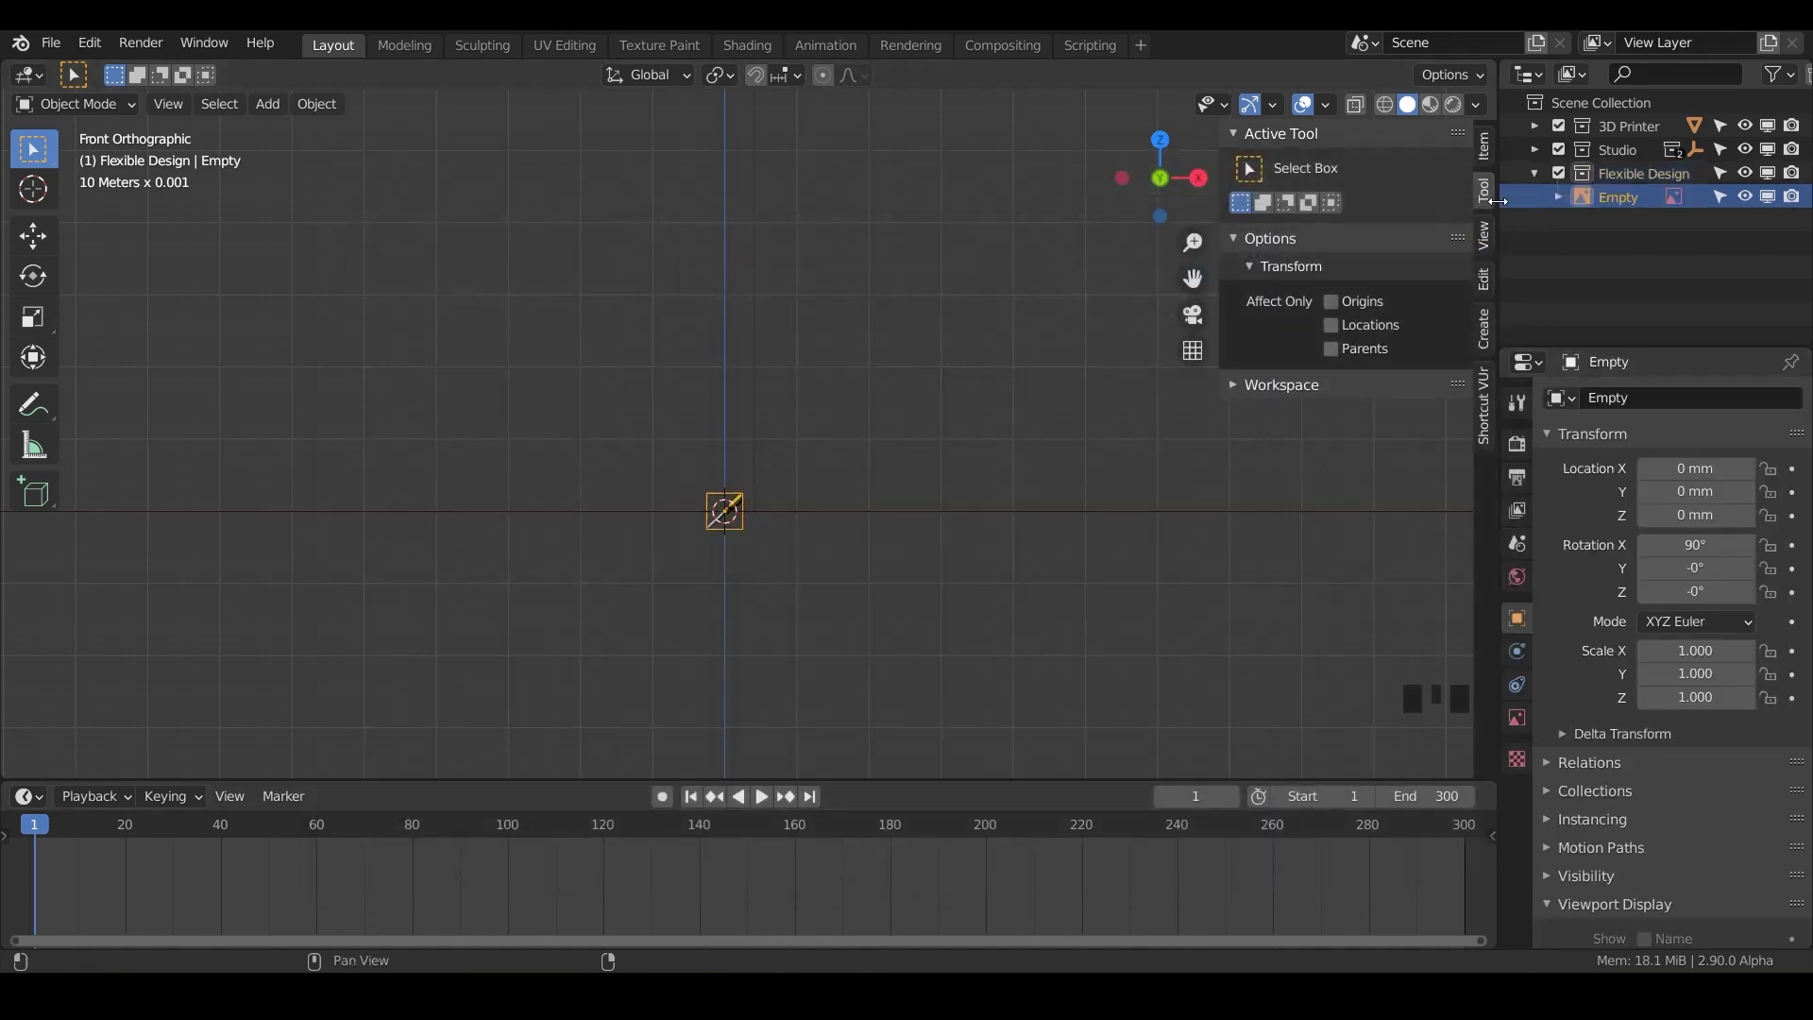
Rename the image empty in the Flexible Design collection as Reference Image.
double_click(1608, 198)
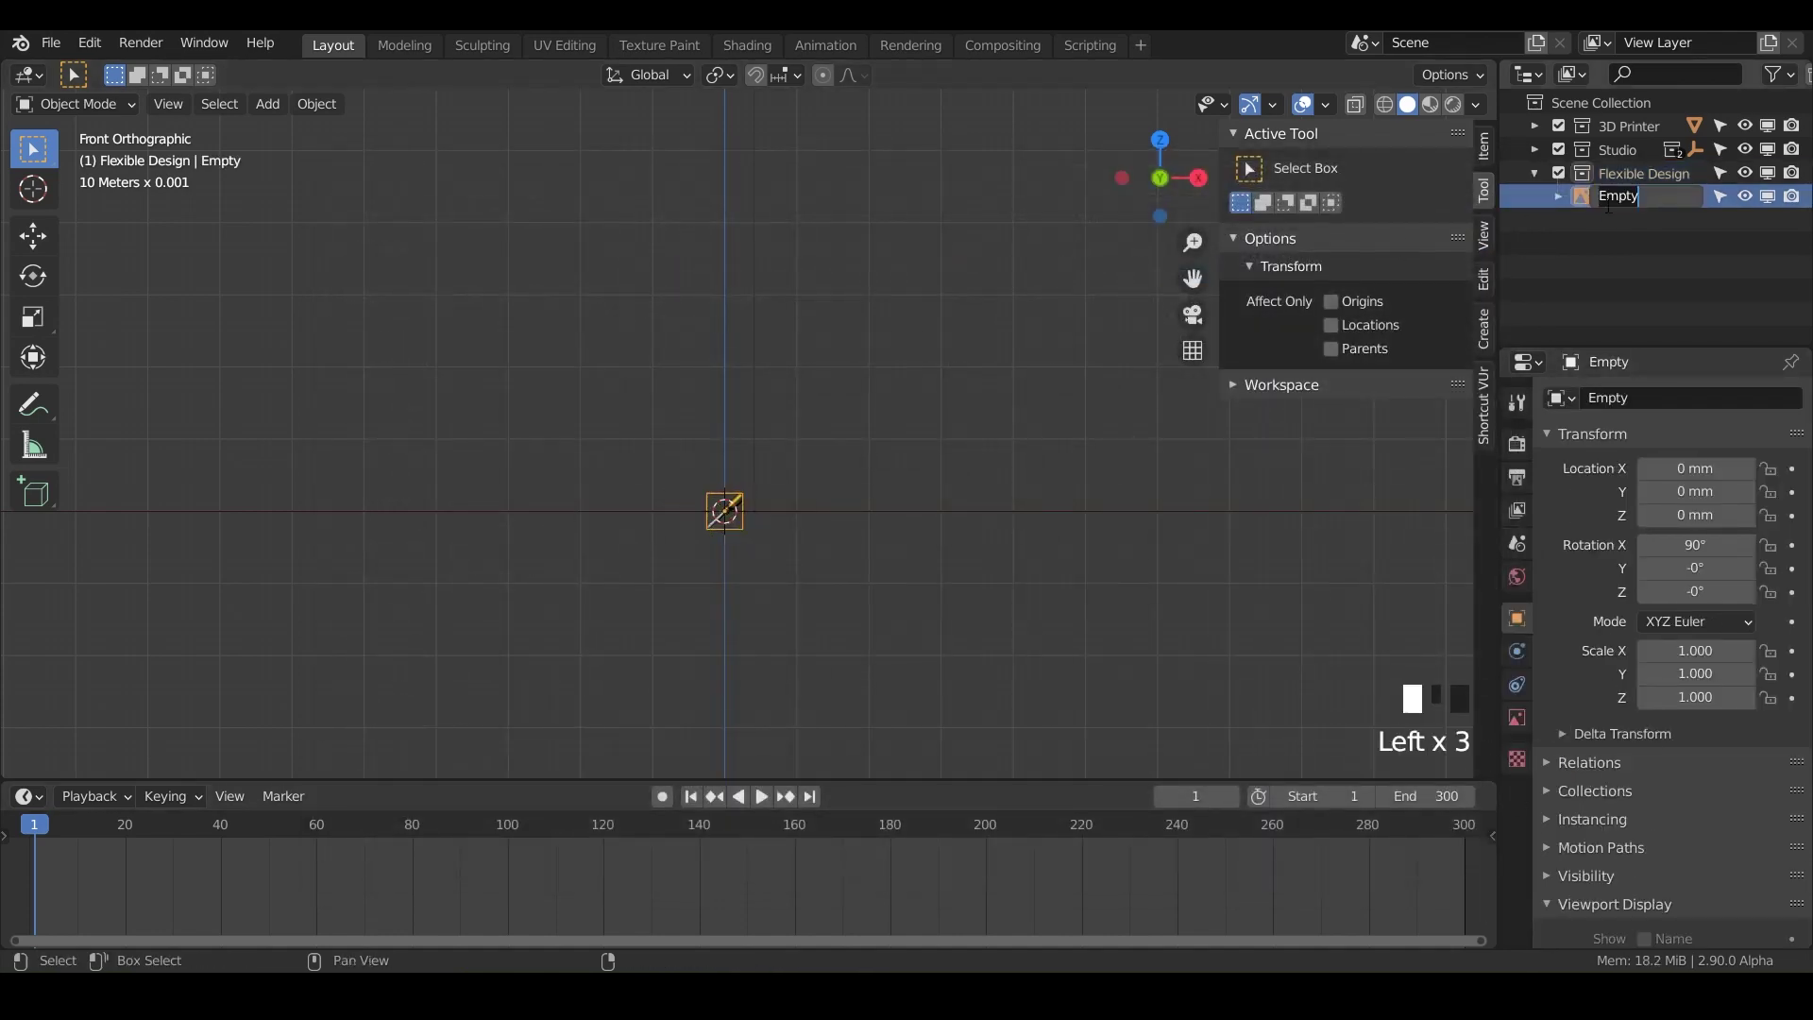
text(Reference Image)
key(Return)
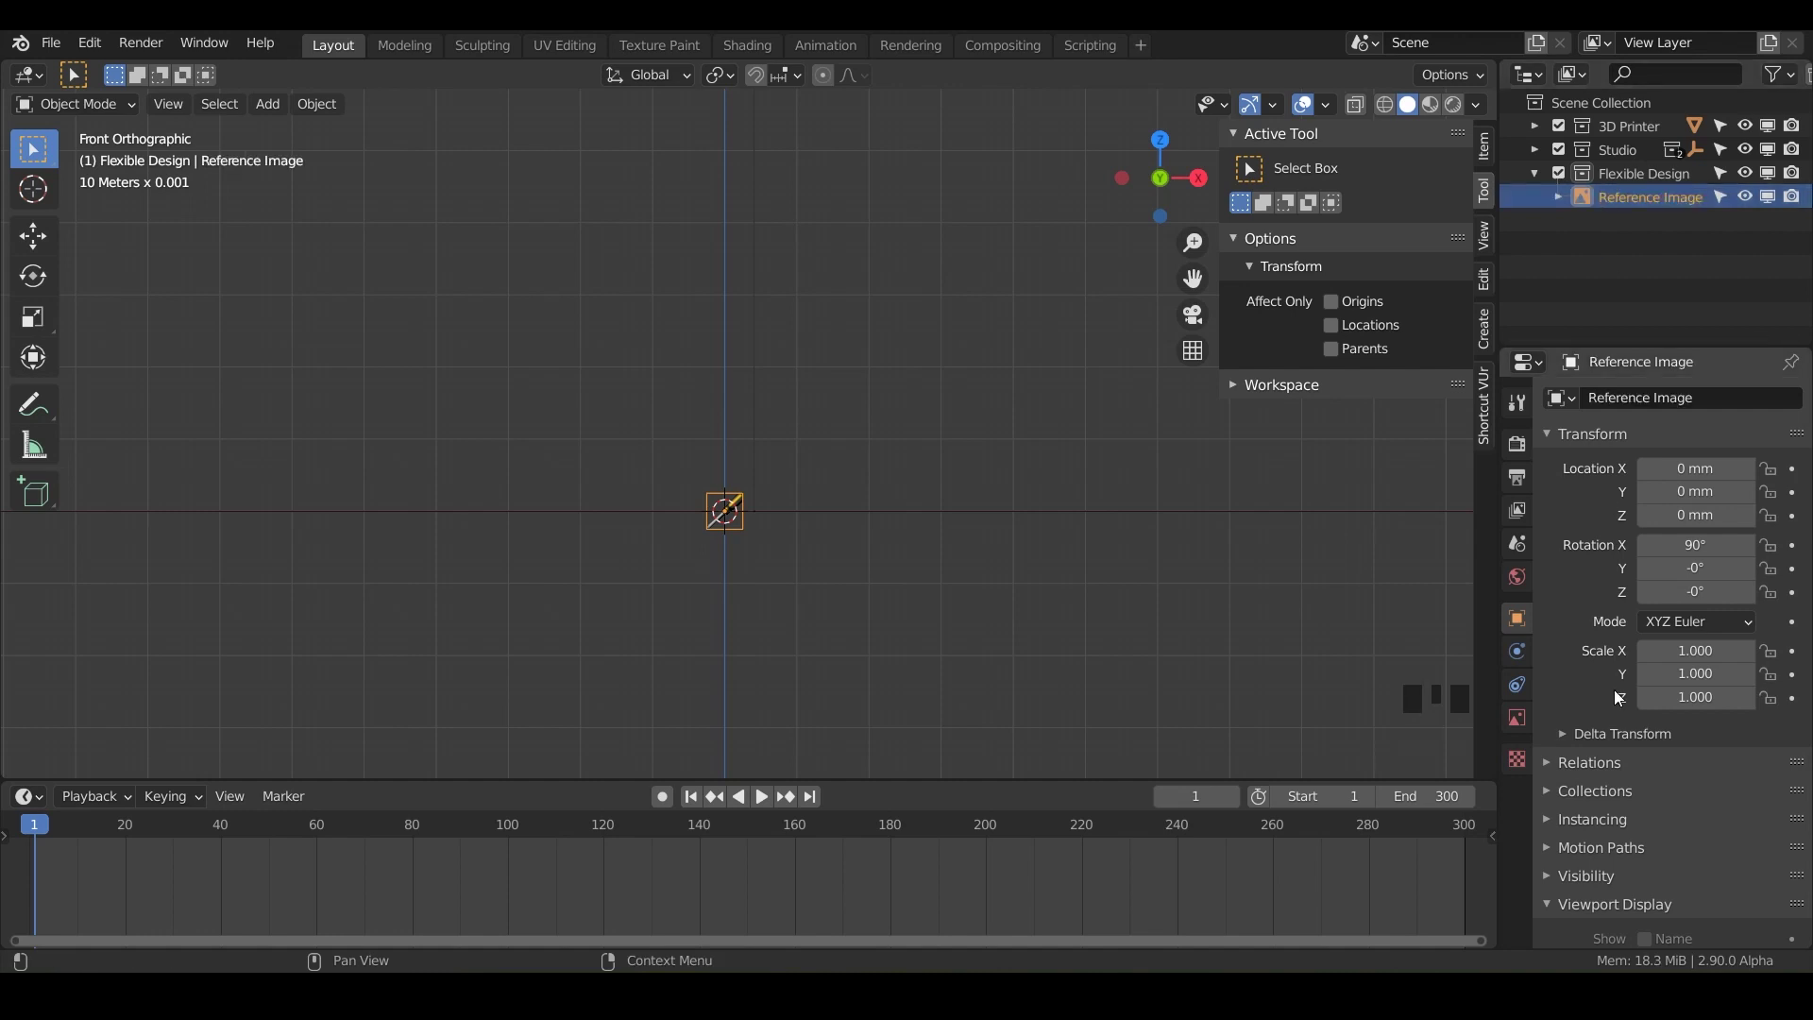
Set the reference image's display size to 200 mm.
click(1517, 719)
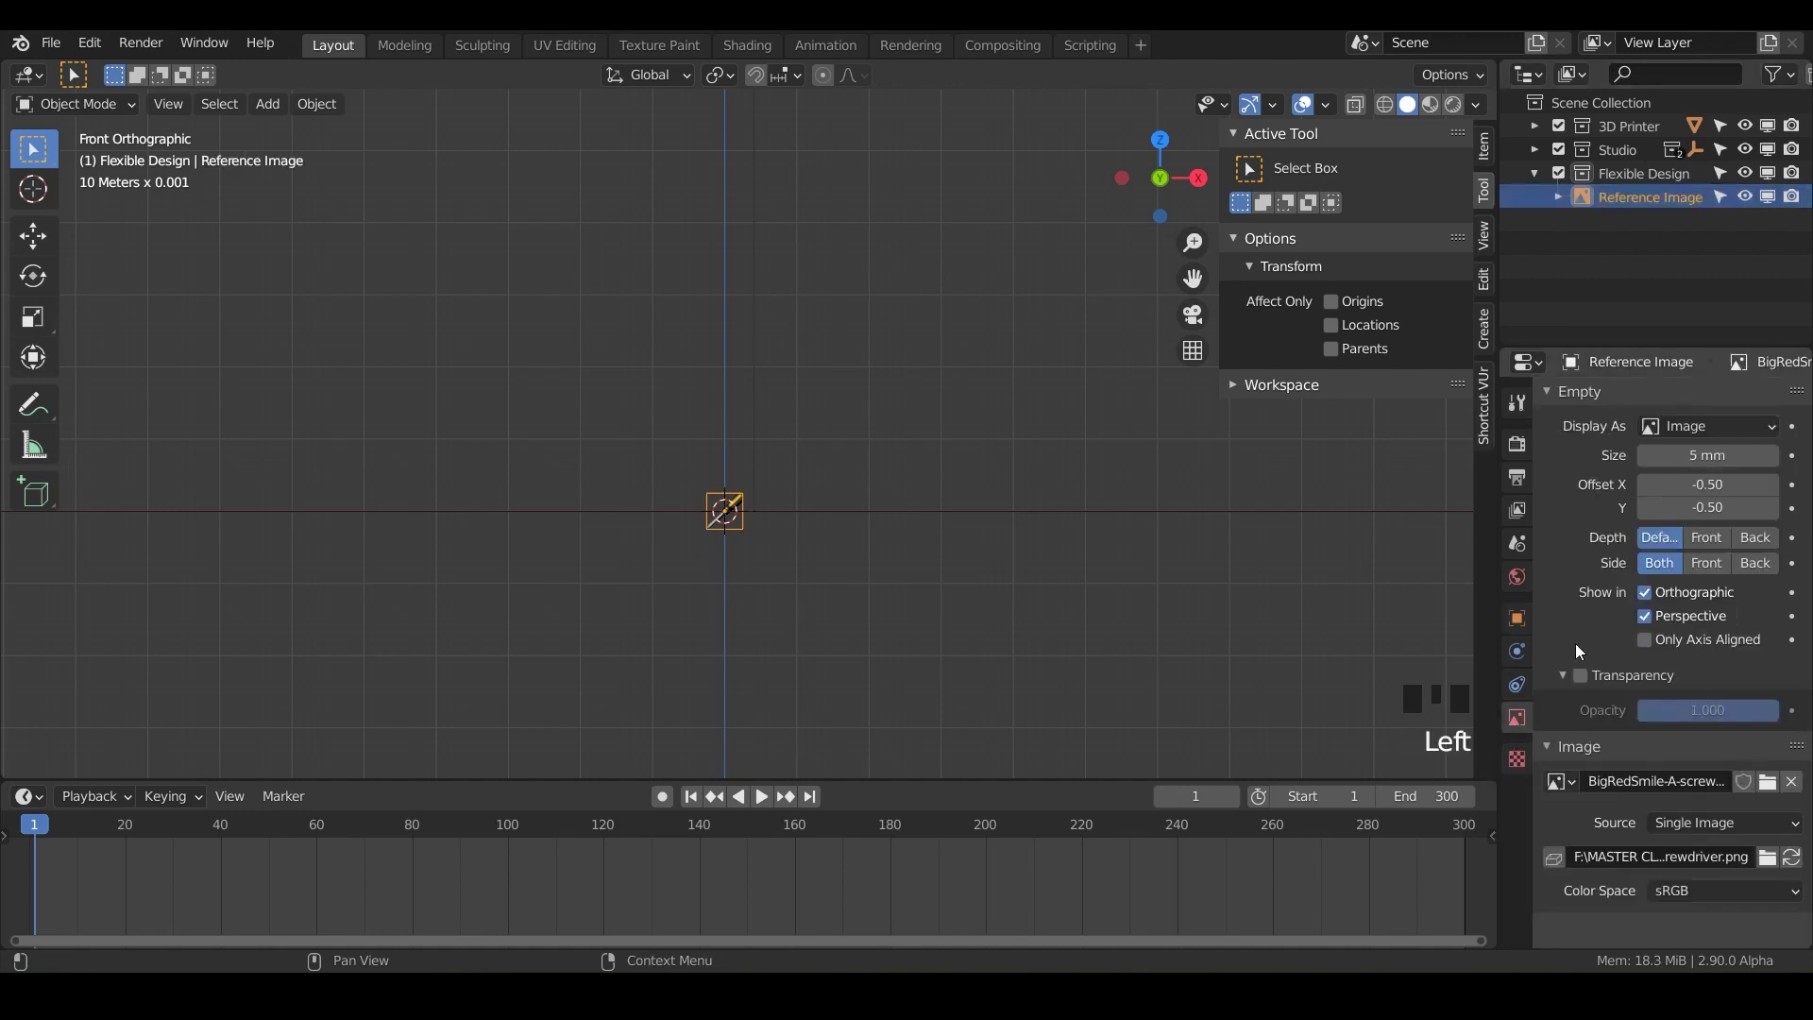
click(1700, 457)
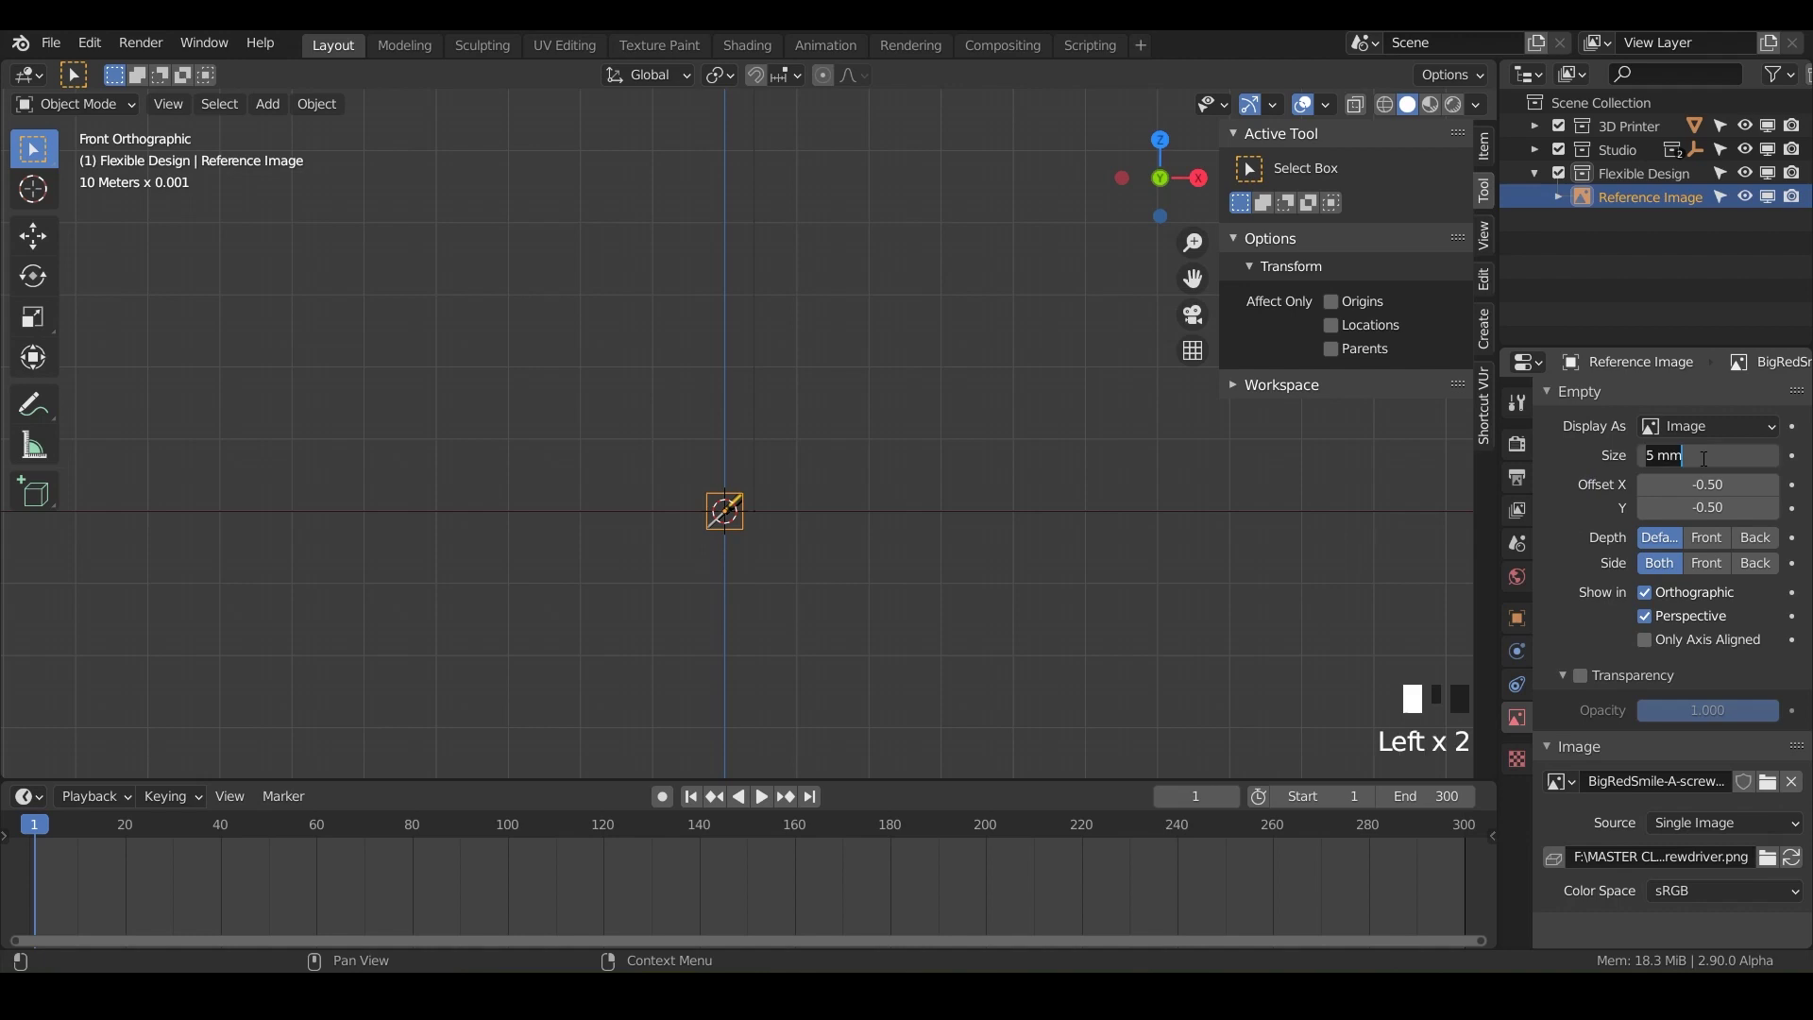
text(200)
key(Return)
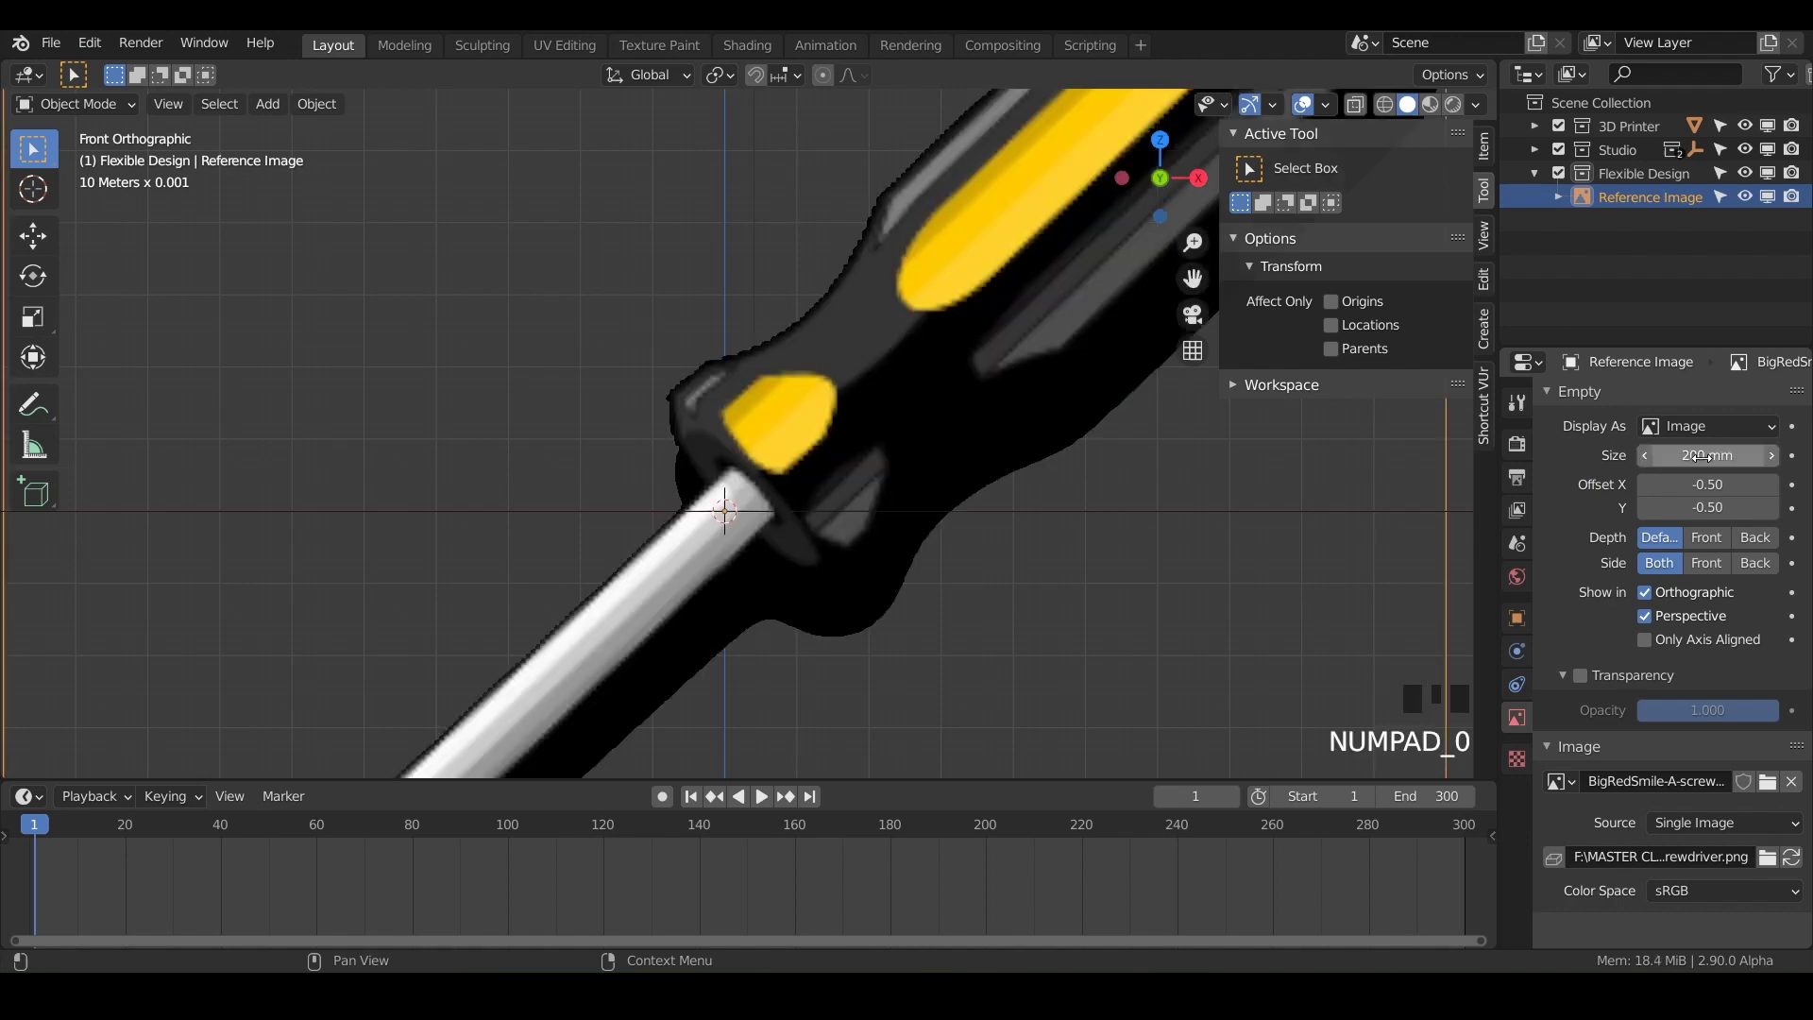
scroll(938, 482, down, 6)
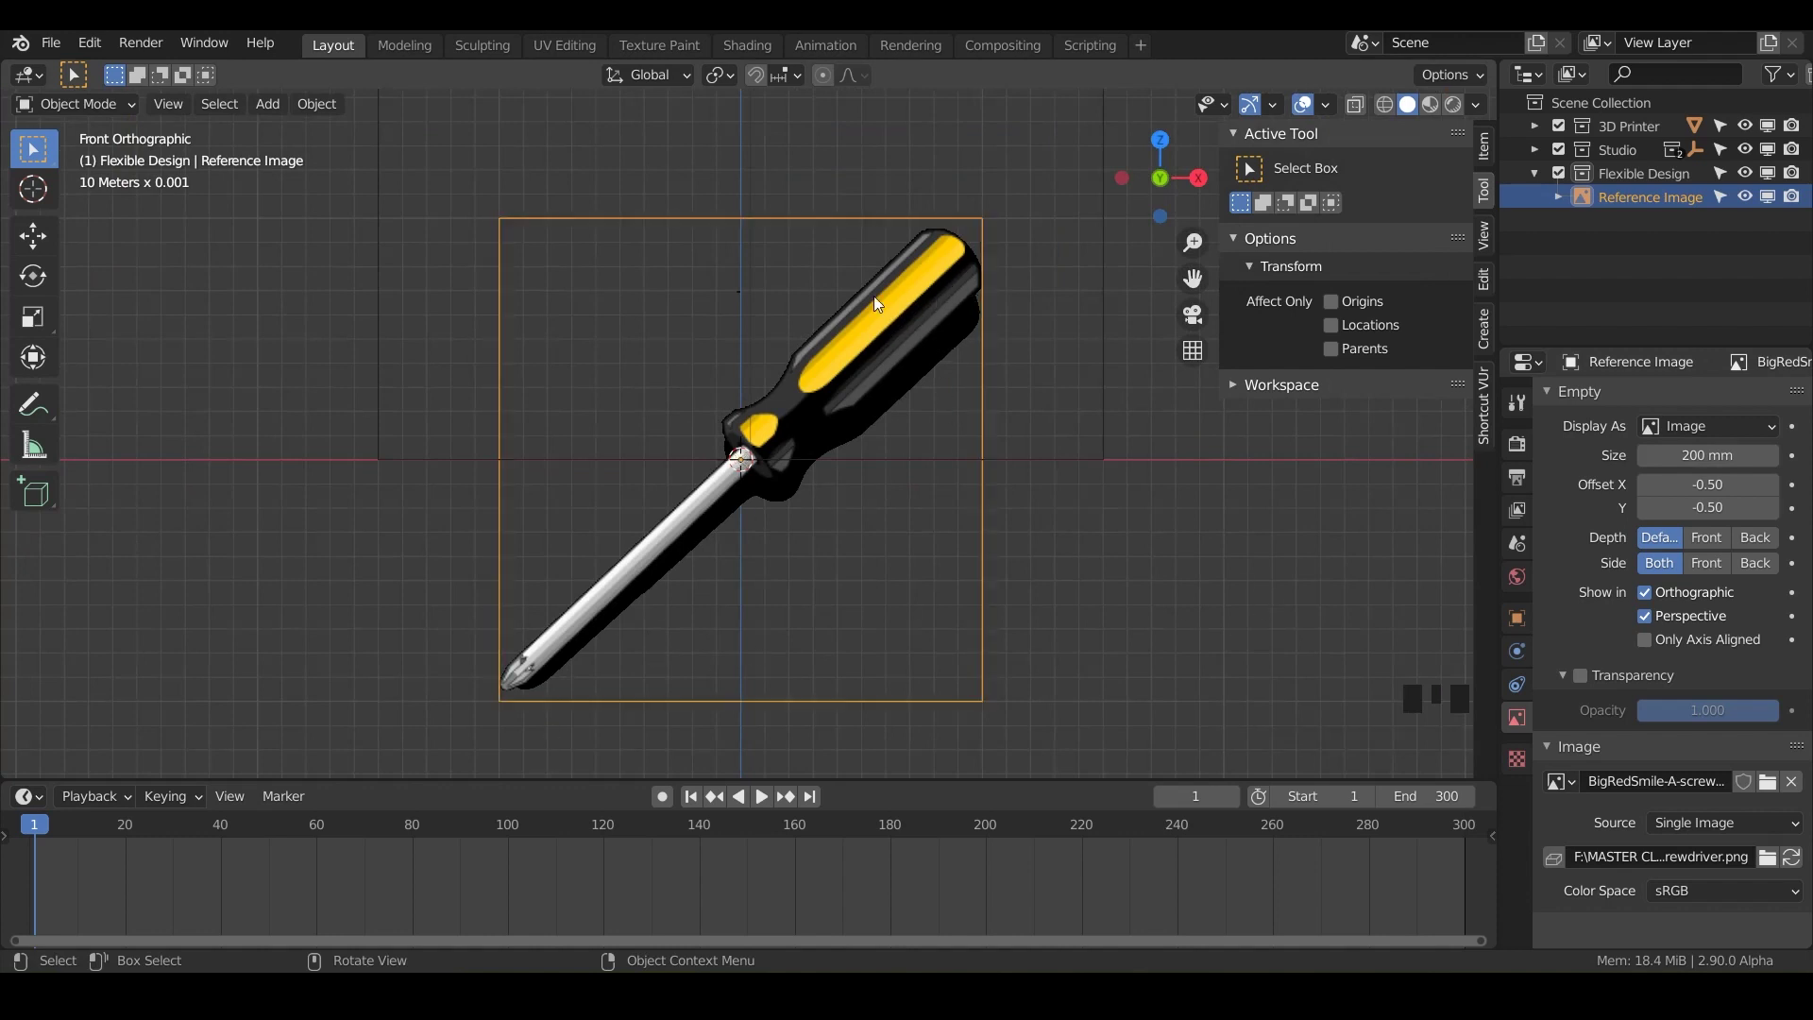
Rotate the reference image about 134° in front view so the screwdriver stands tip up, and enable its transparency.
key(r)
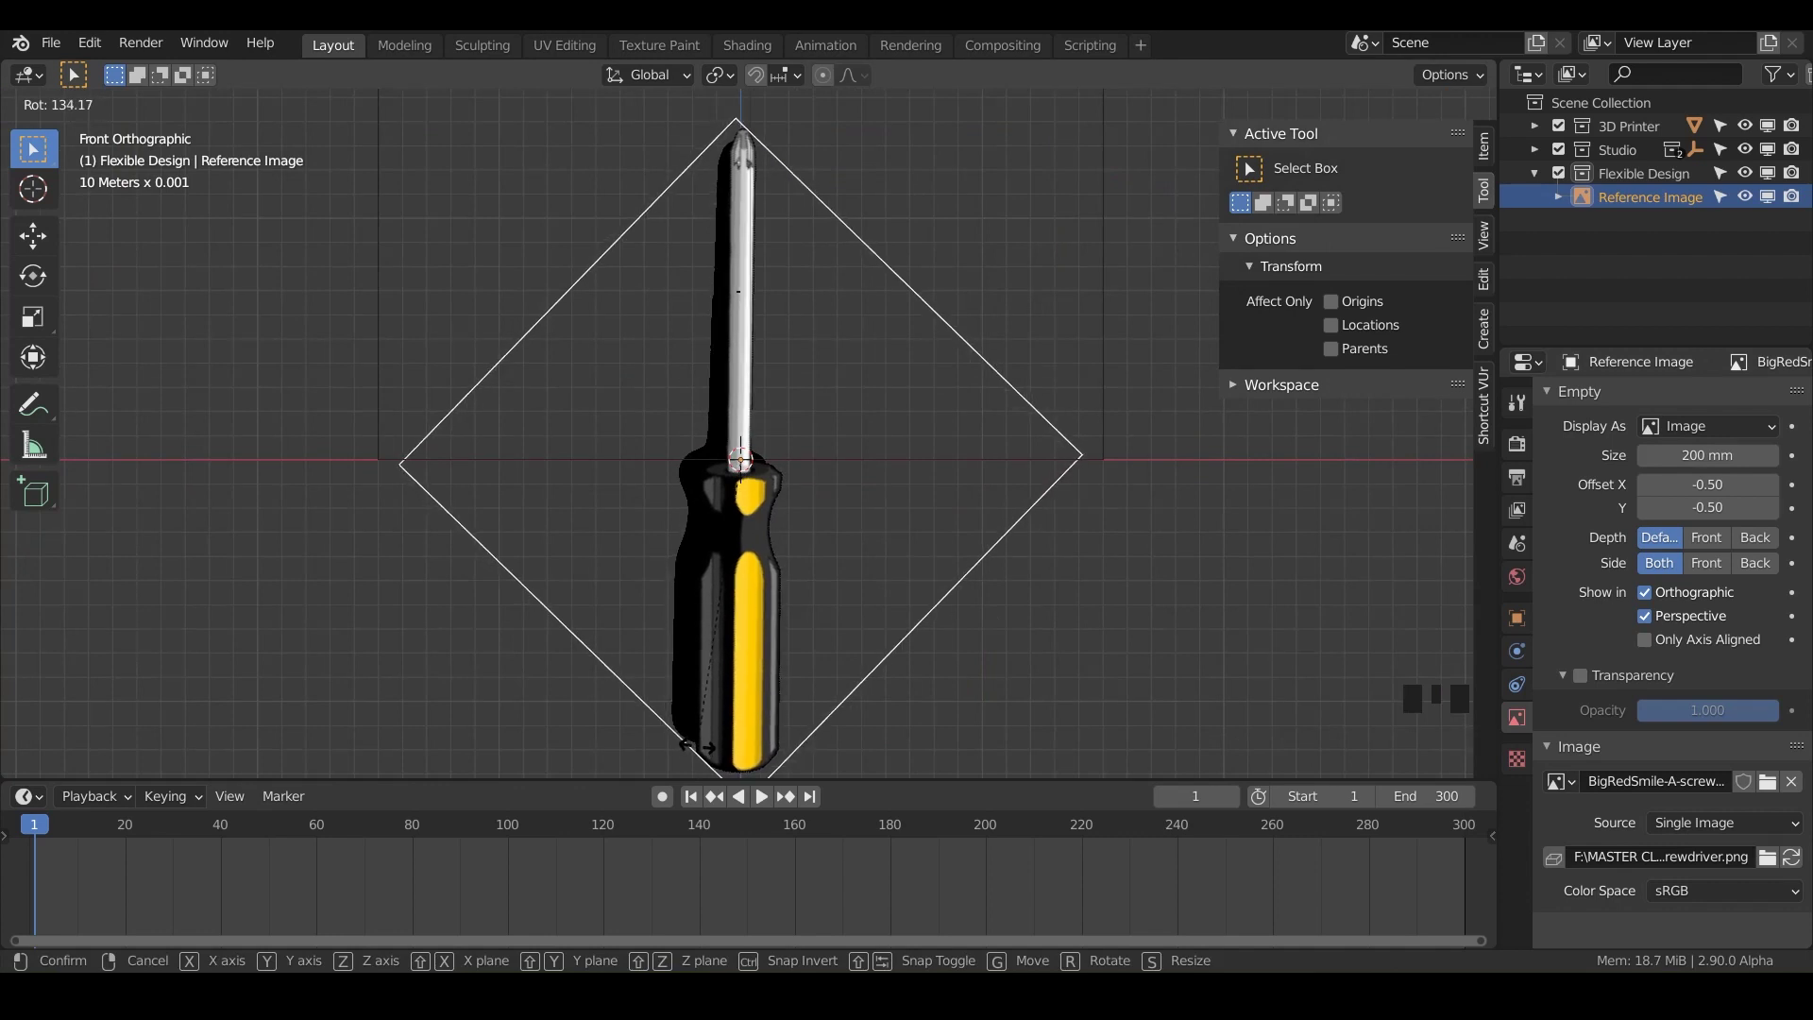
click(711, 478)
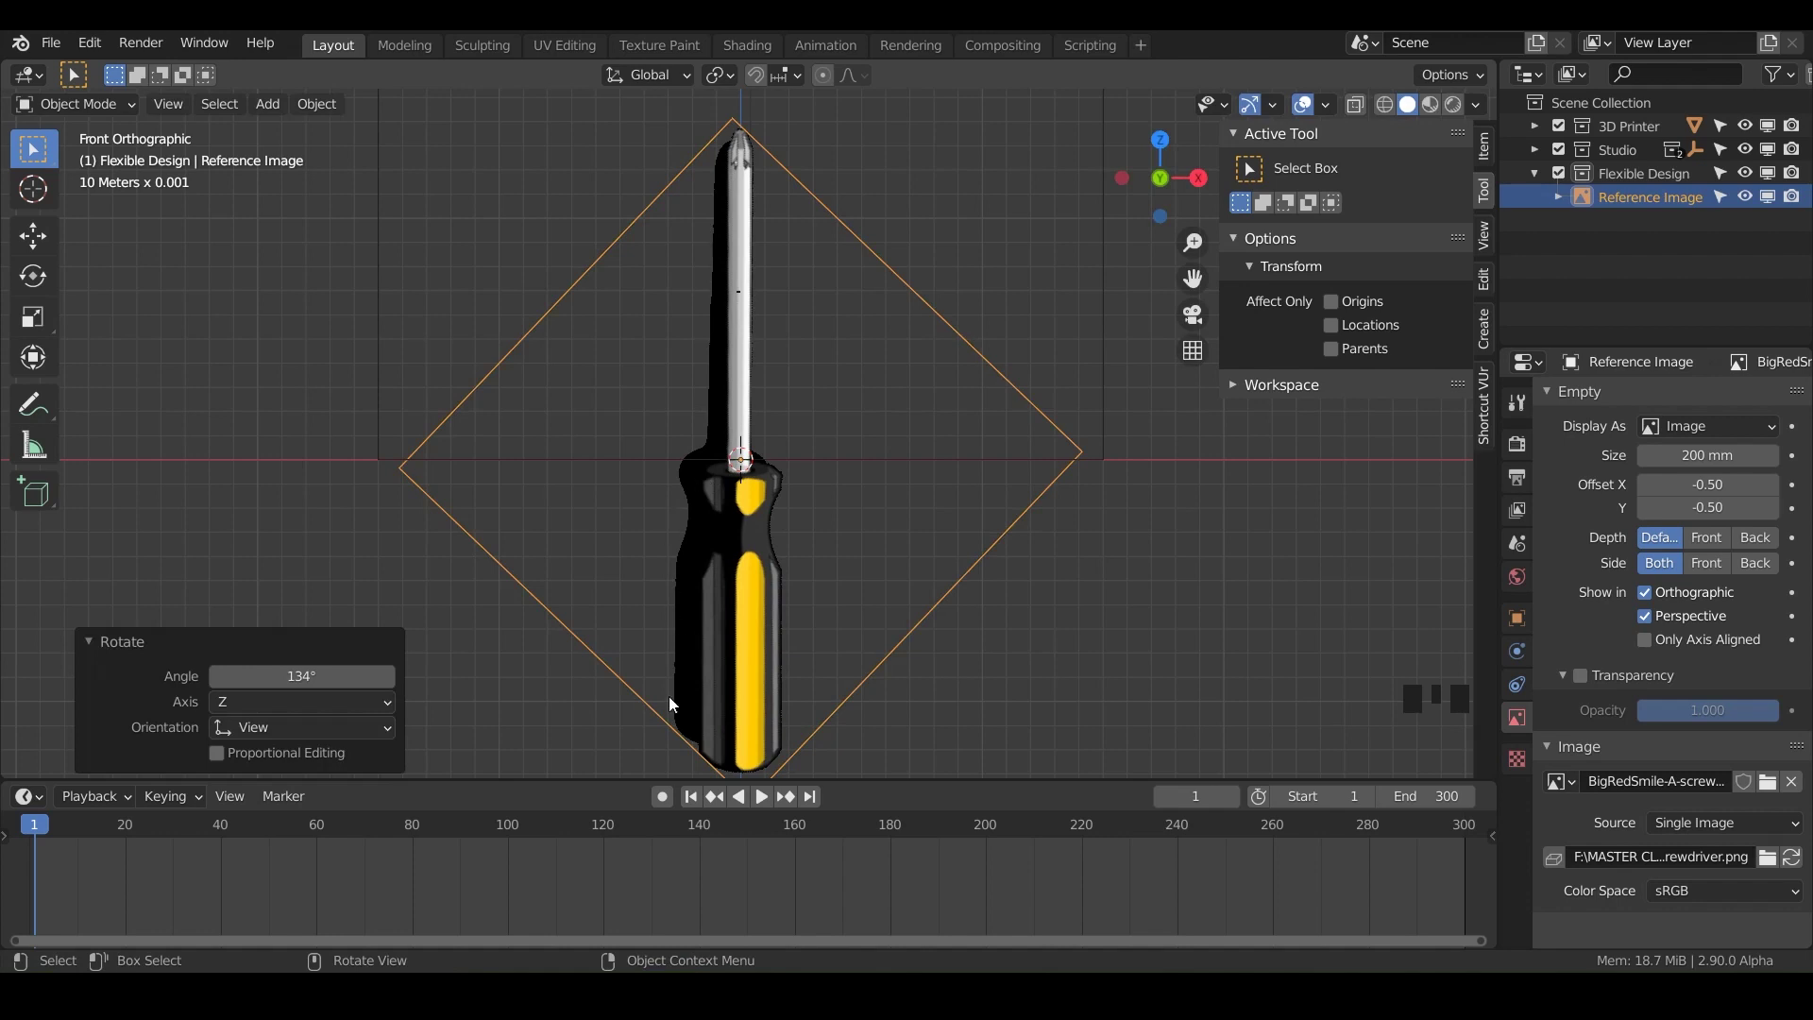
click(1580, 675)
Examine how the screwdriver's shaft and handle line up with the vertical Z axis along their length.
scroll(710, 305, up, 2)
scroll(703, 293, up, 2)
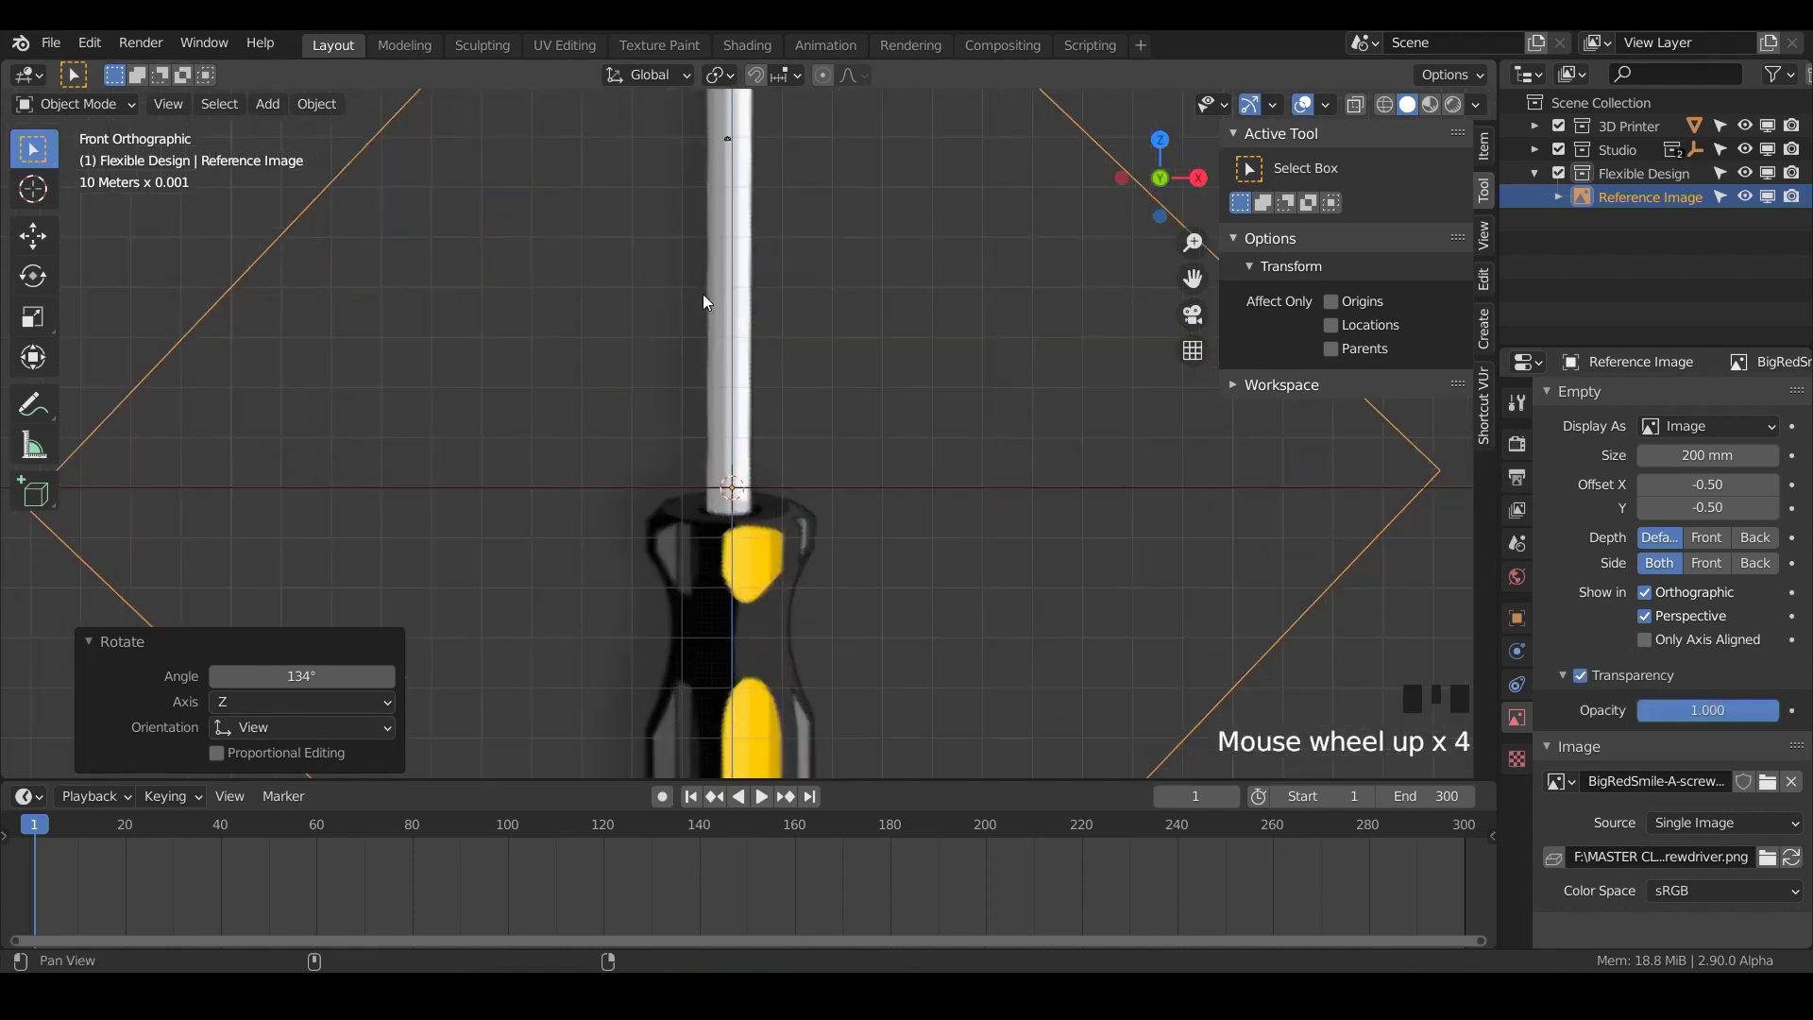
shift+middle_drag(702, 293, 699, 461)
scroll(722, 382, up, 2)
shift+middle_drag(721, 383, 655, 143)
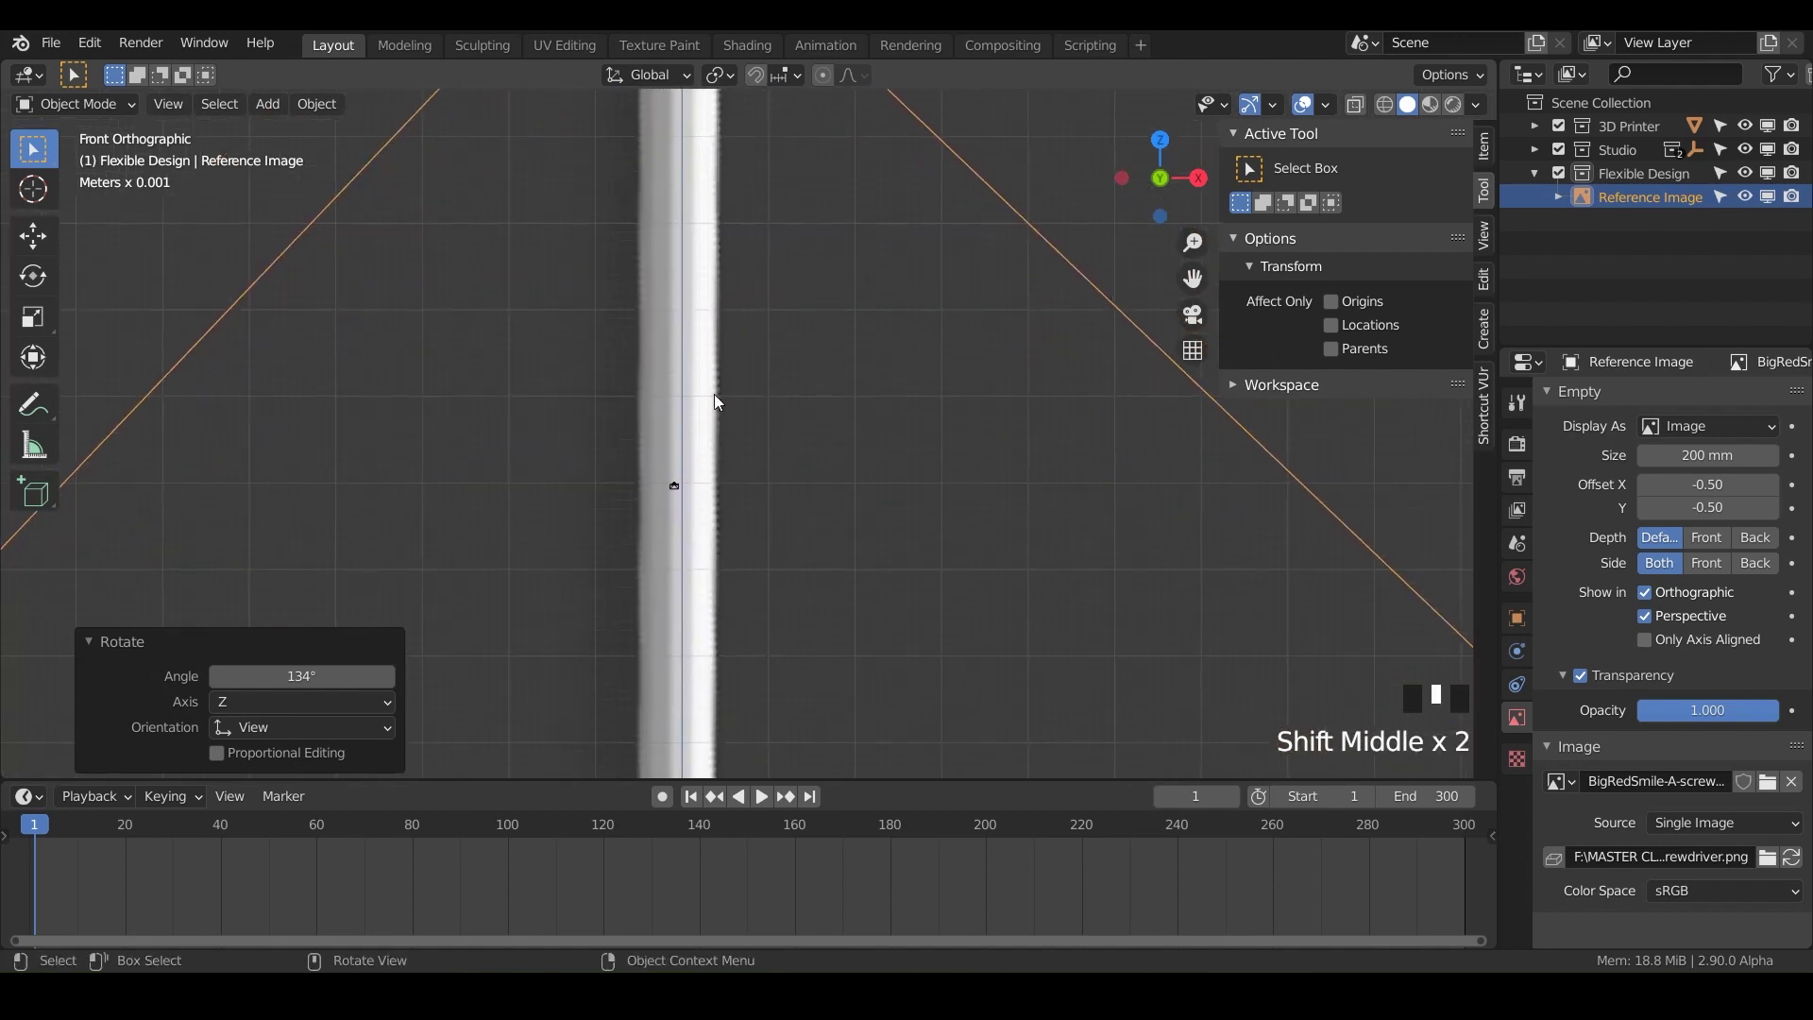
shift+middle_drag(749, 444, 803, 185)
shift+middle_drag(777, 503, 766, 204)
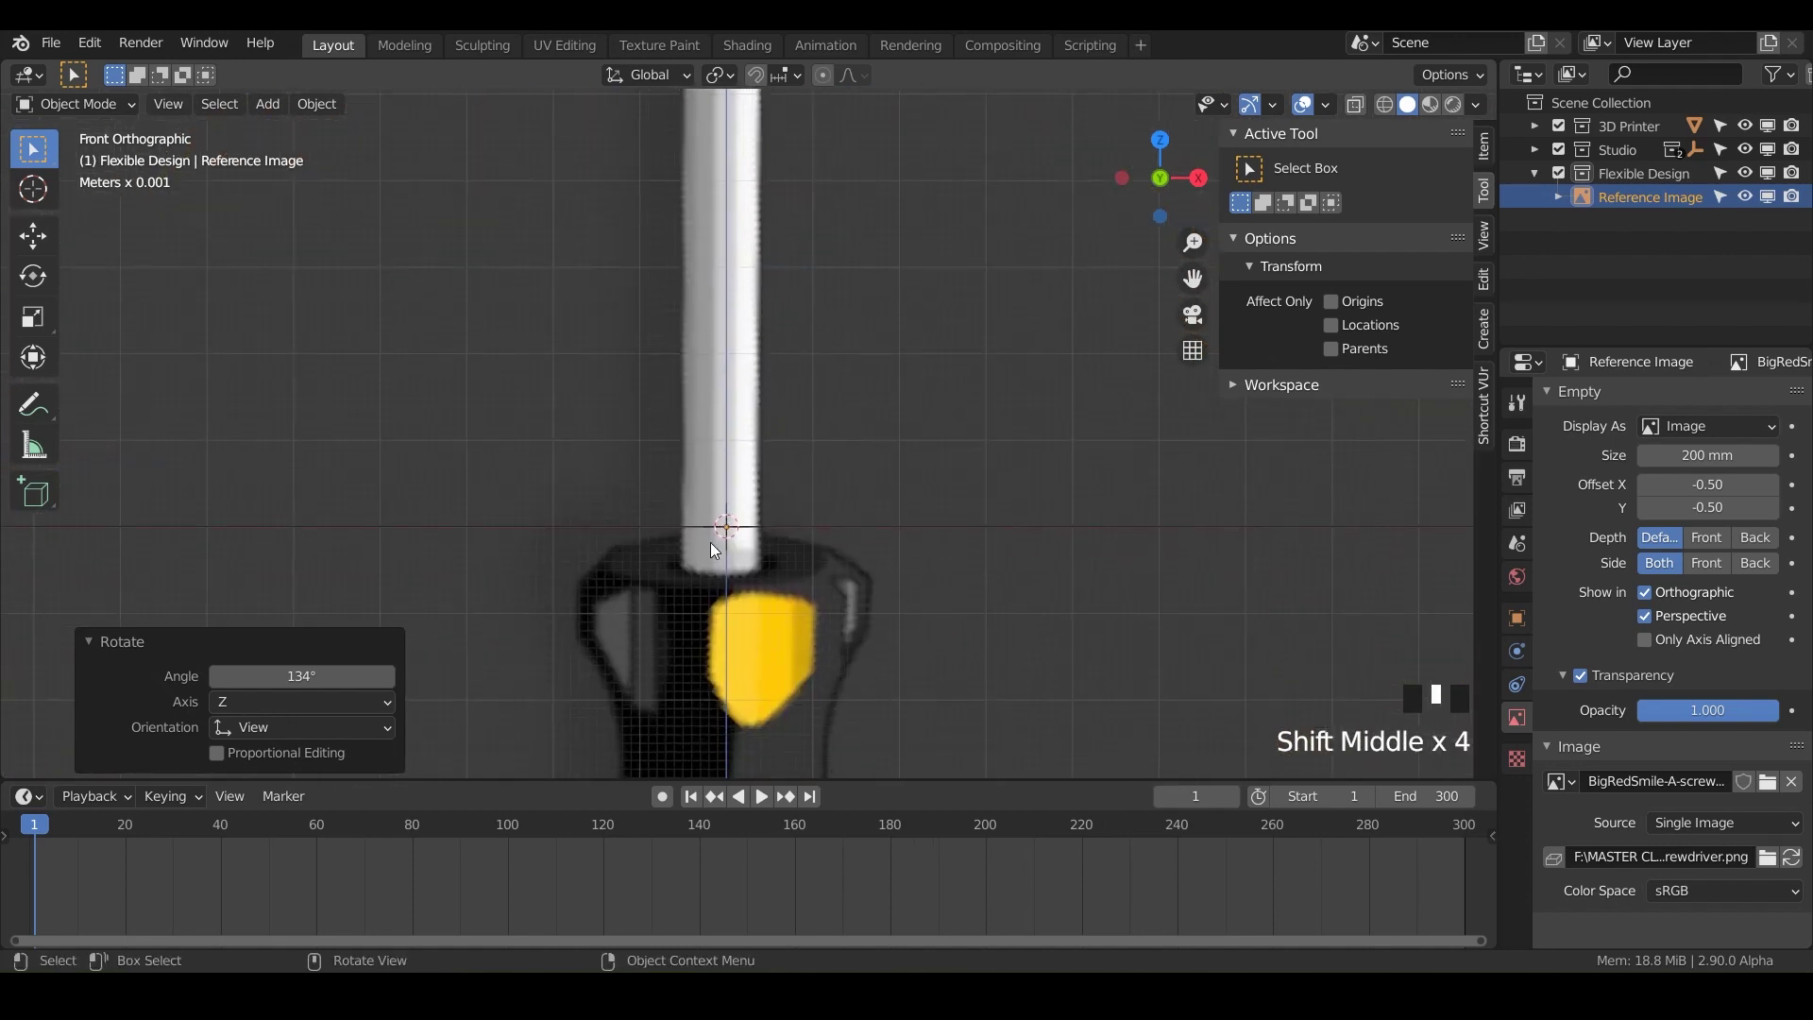
shift+middle_drag(733, 429, 744, 609)
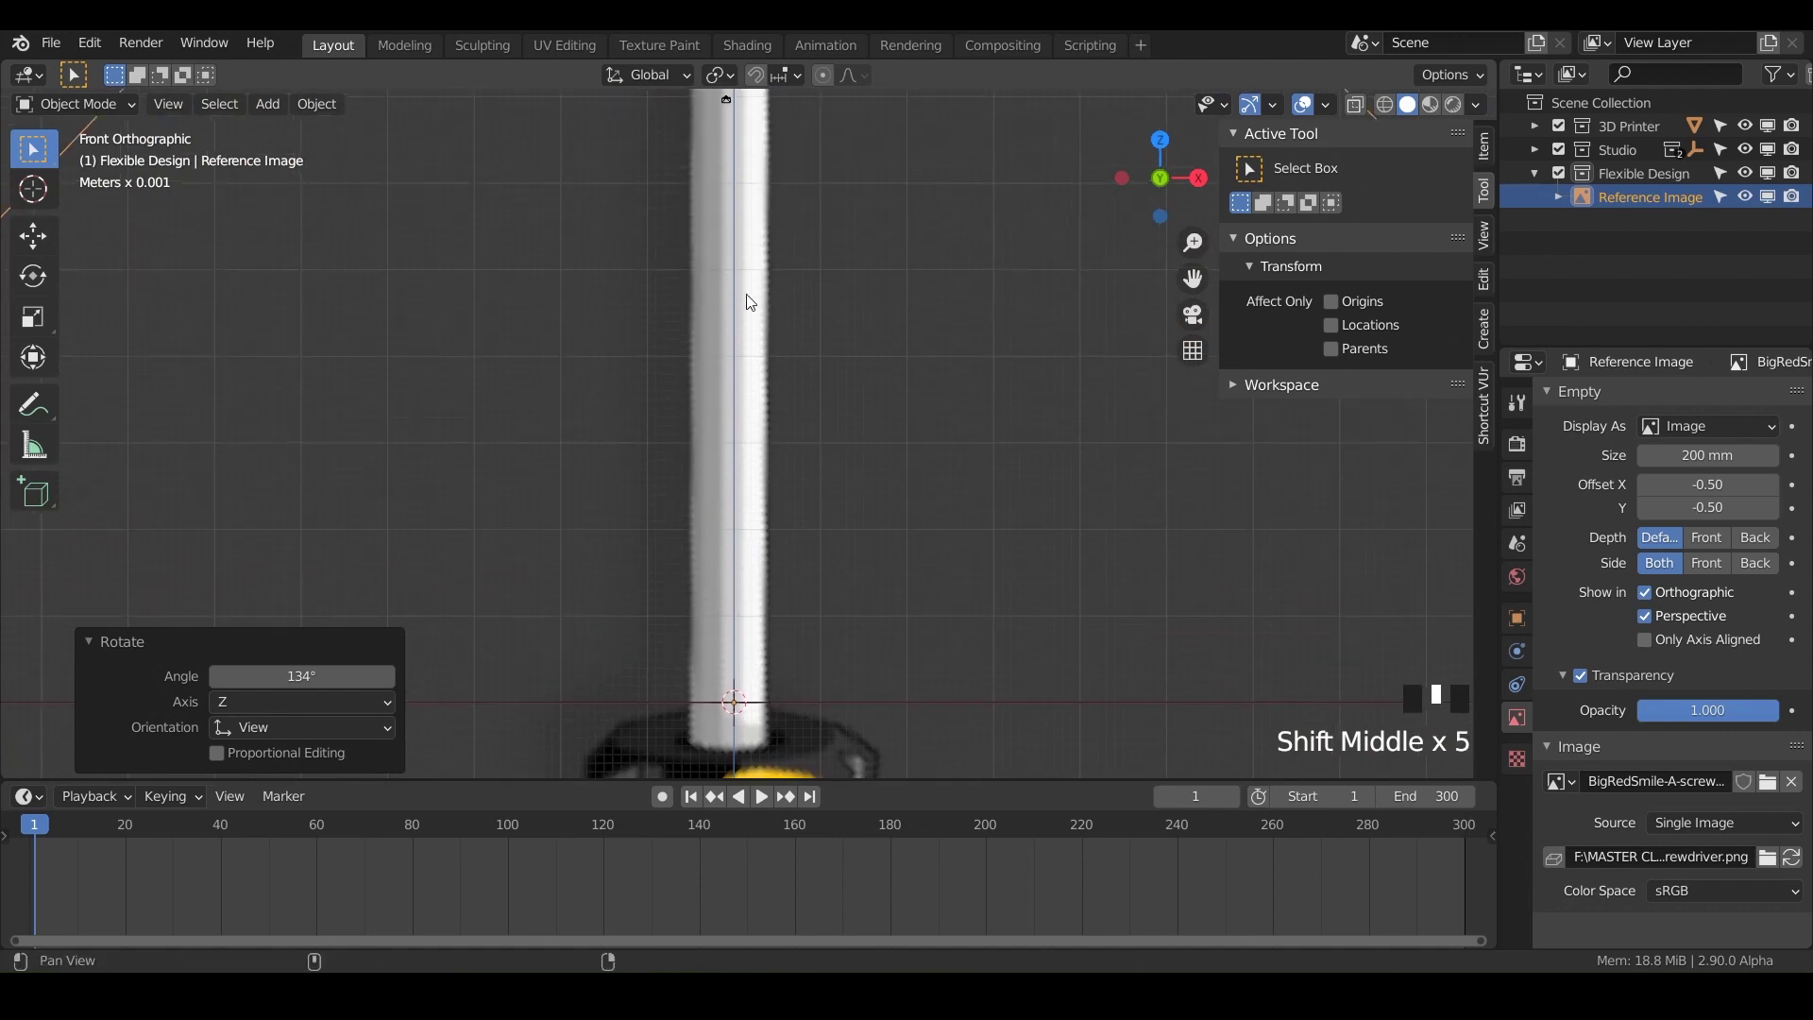
shift+middle_drag(749, 292, 694, 197)
scroll(716, 506, down, 4)
scroll(723, 542, down, 4)
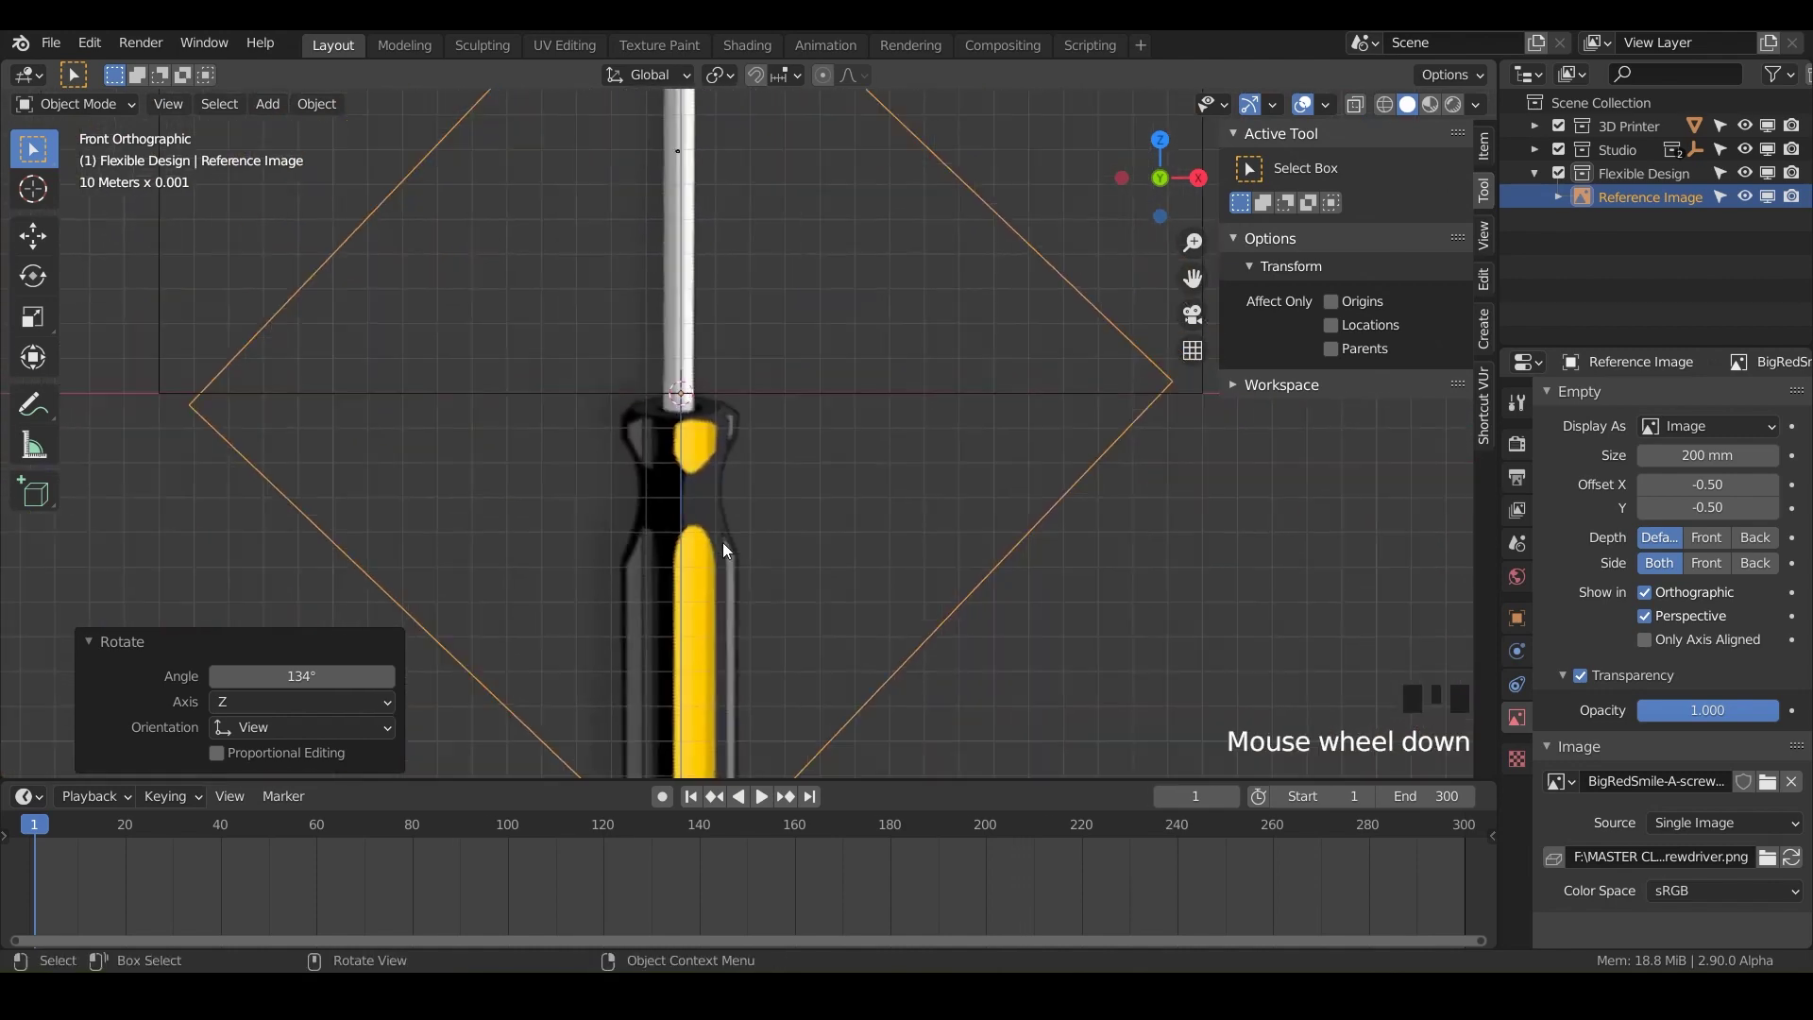
Move the reference image up along Z by about 128.5 mm plus a 0.37 mm correction, seating the handle's end at the origin.
shift+middle_drag(725, 557, 722, 638)
key(g)
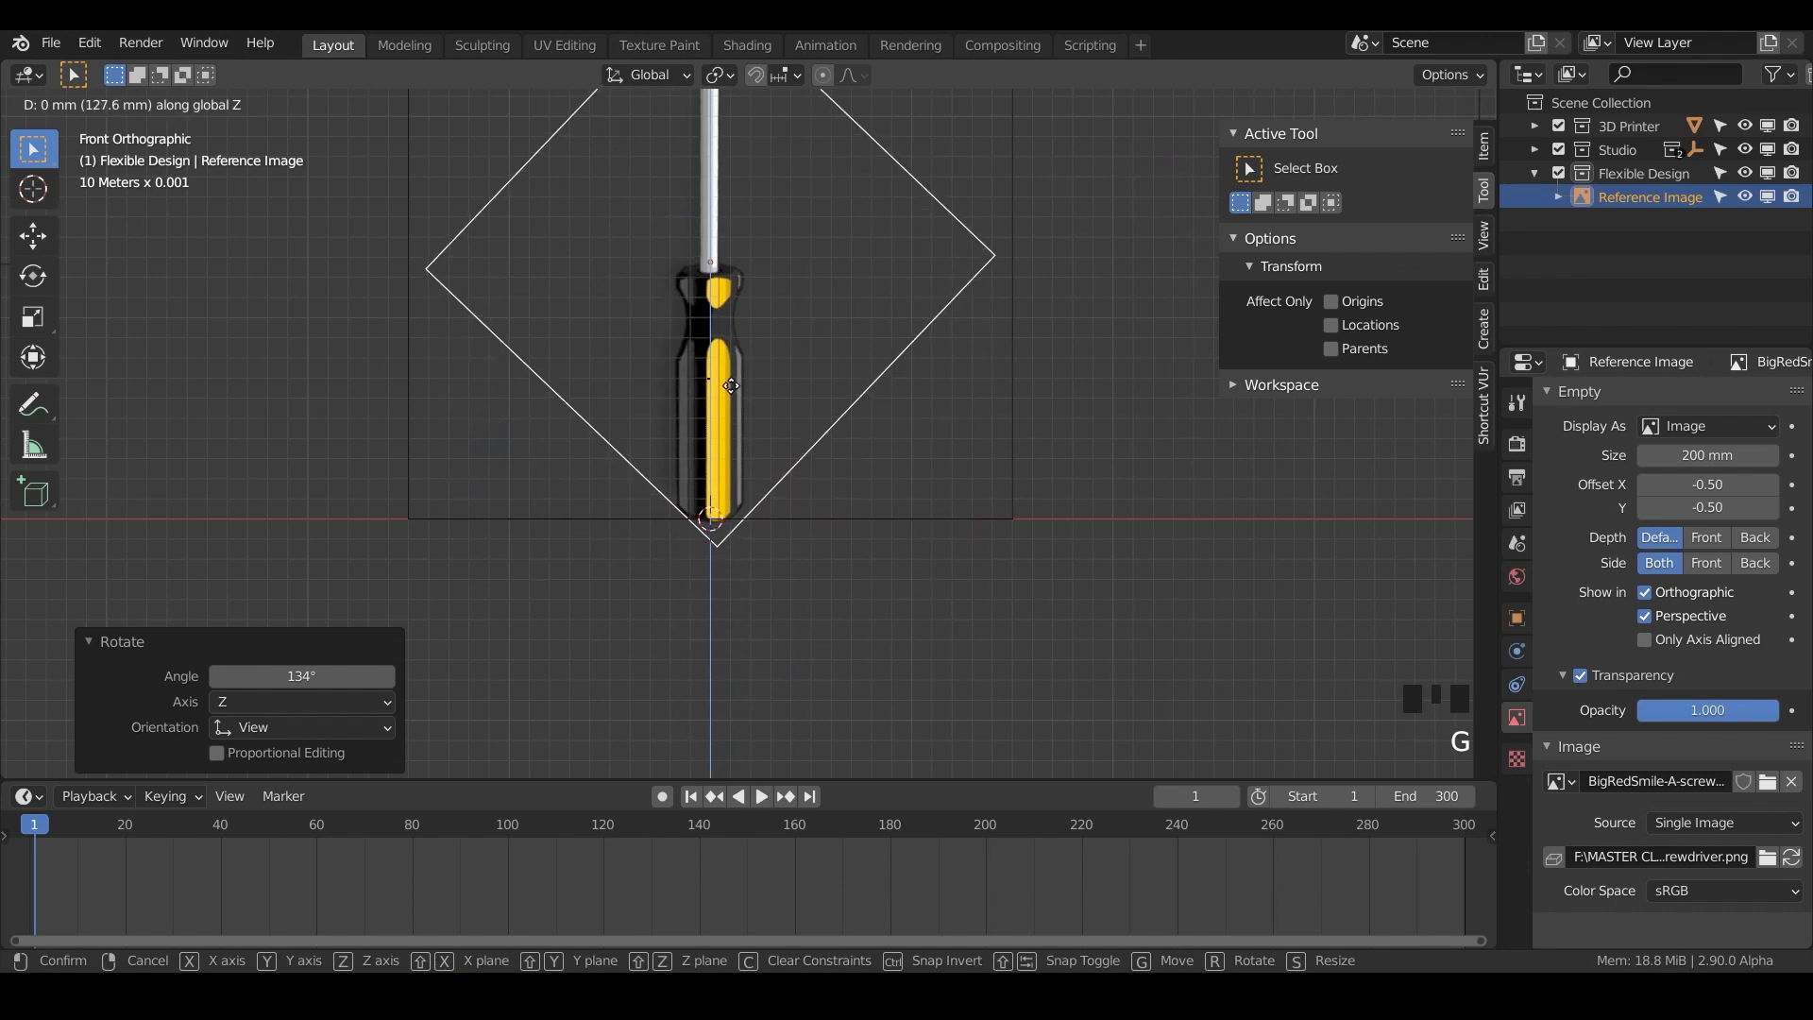
click(732, 383)
scroll(733, 383, up, 6)
shift+middle_drag(733, 383, 916, 807)
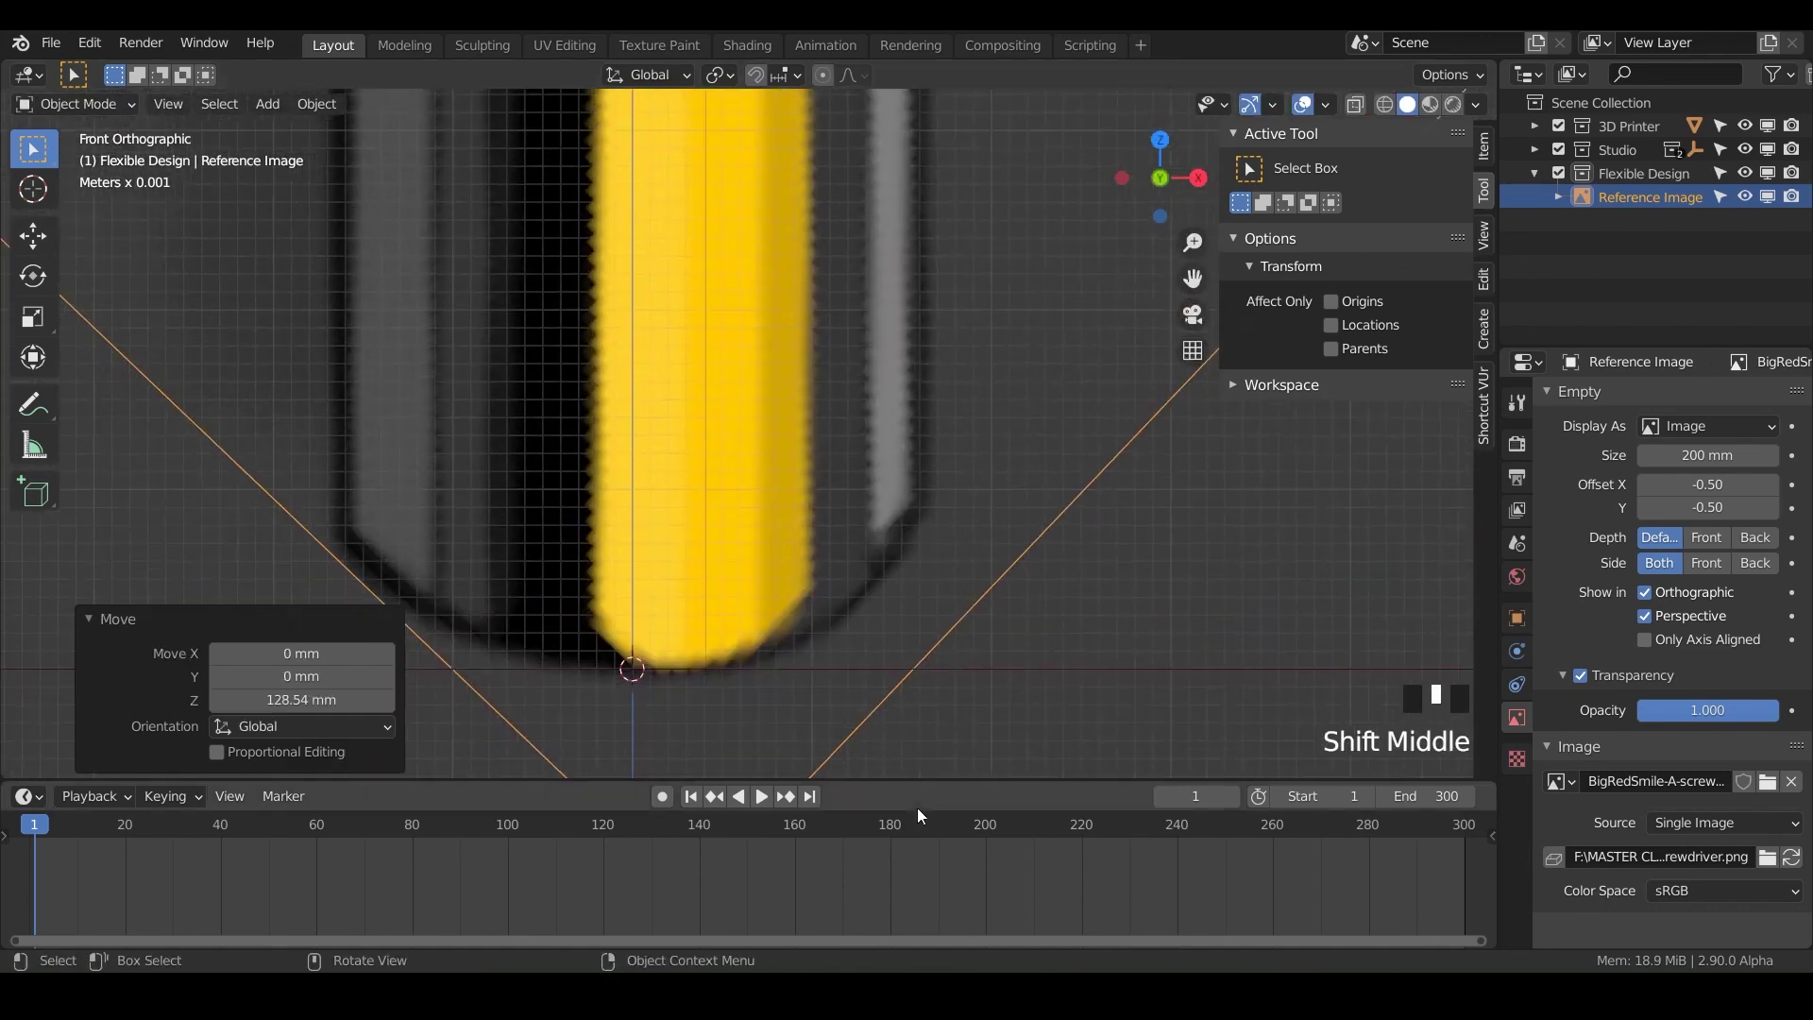
shift+middle_drag(787, 697, 791, 632)
key(g)
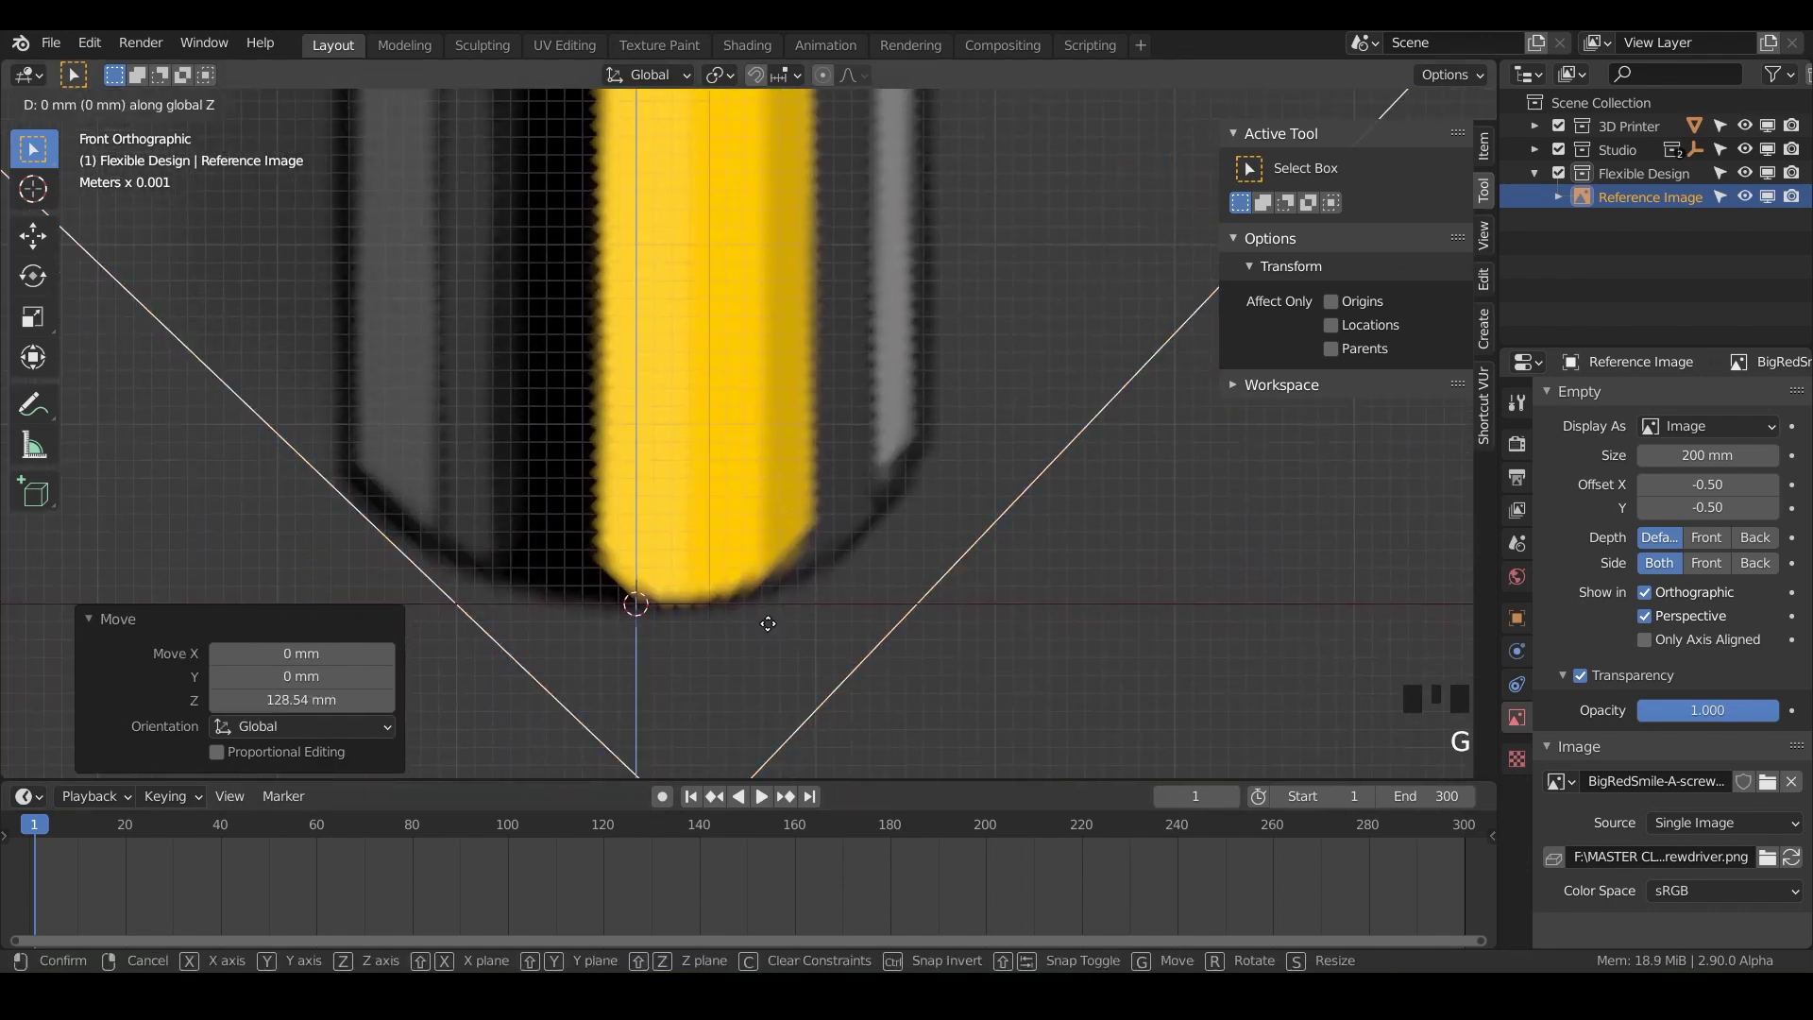
click(767, 618)
Check the placement of the upright screwdriver image from the front and in perspective.
scroll(827, 545, down, 1)
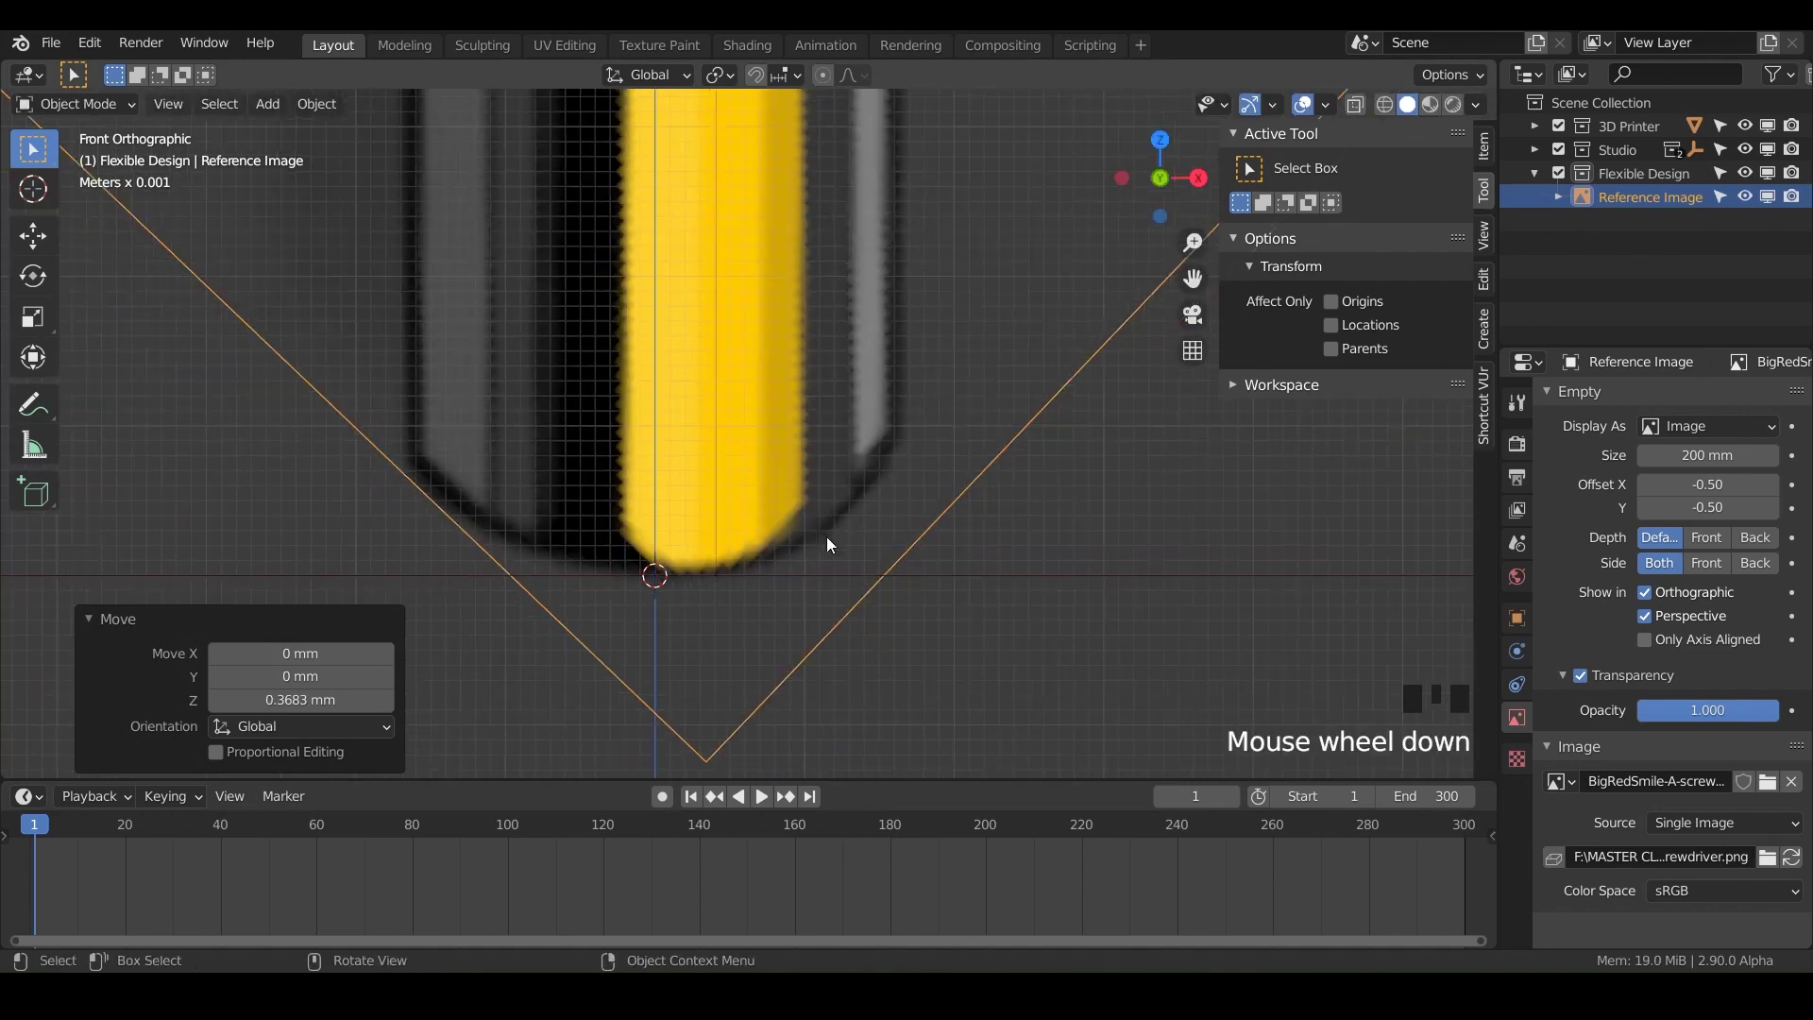
scroll(827, 538, down, 6)
shift+middle_drag(765, 427, 752, 410)
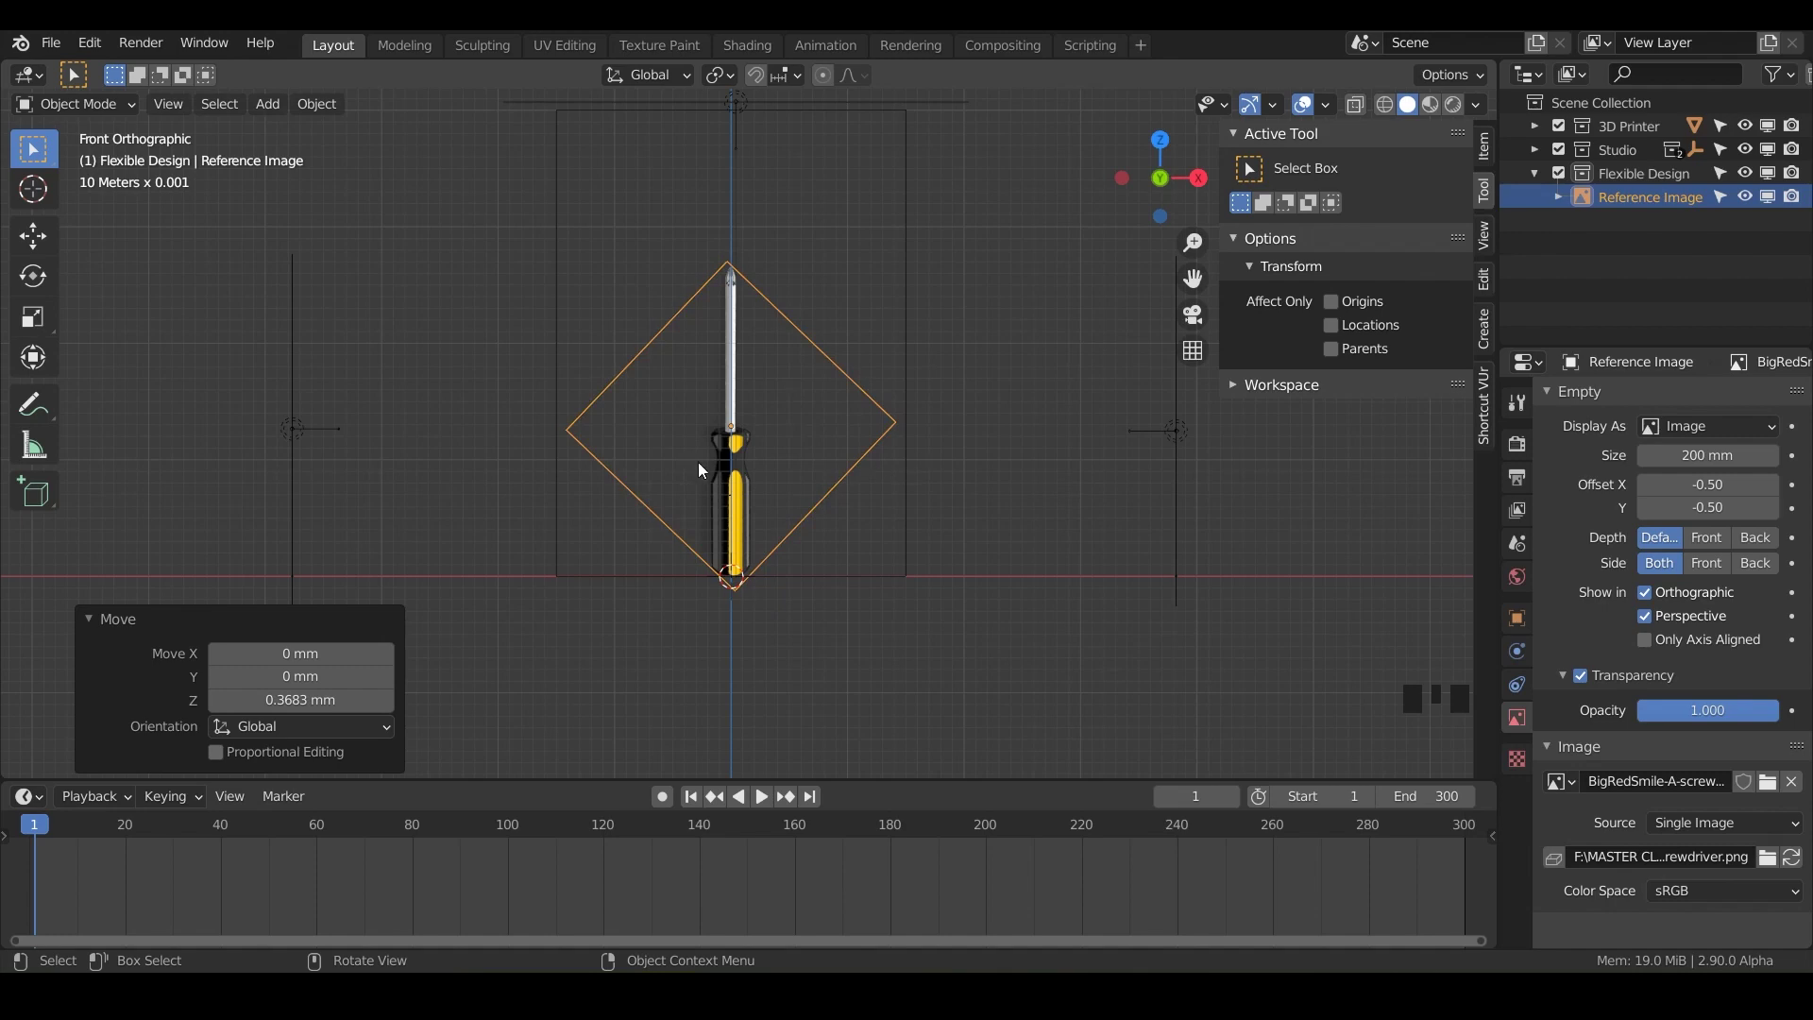
key(KP_1)
middle_drag(819, 530, 890, 495)
scroll(769, 561, up, 4)
scroll(888, 576, down, 4)
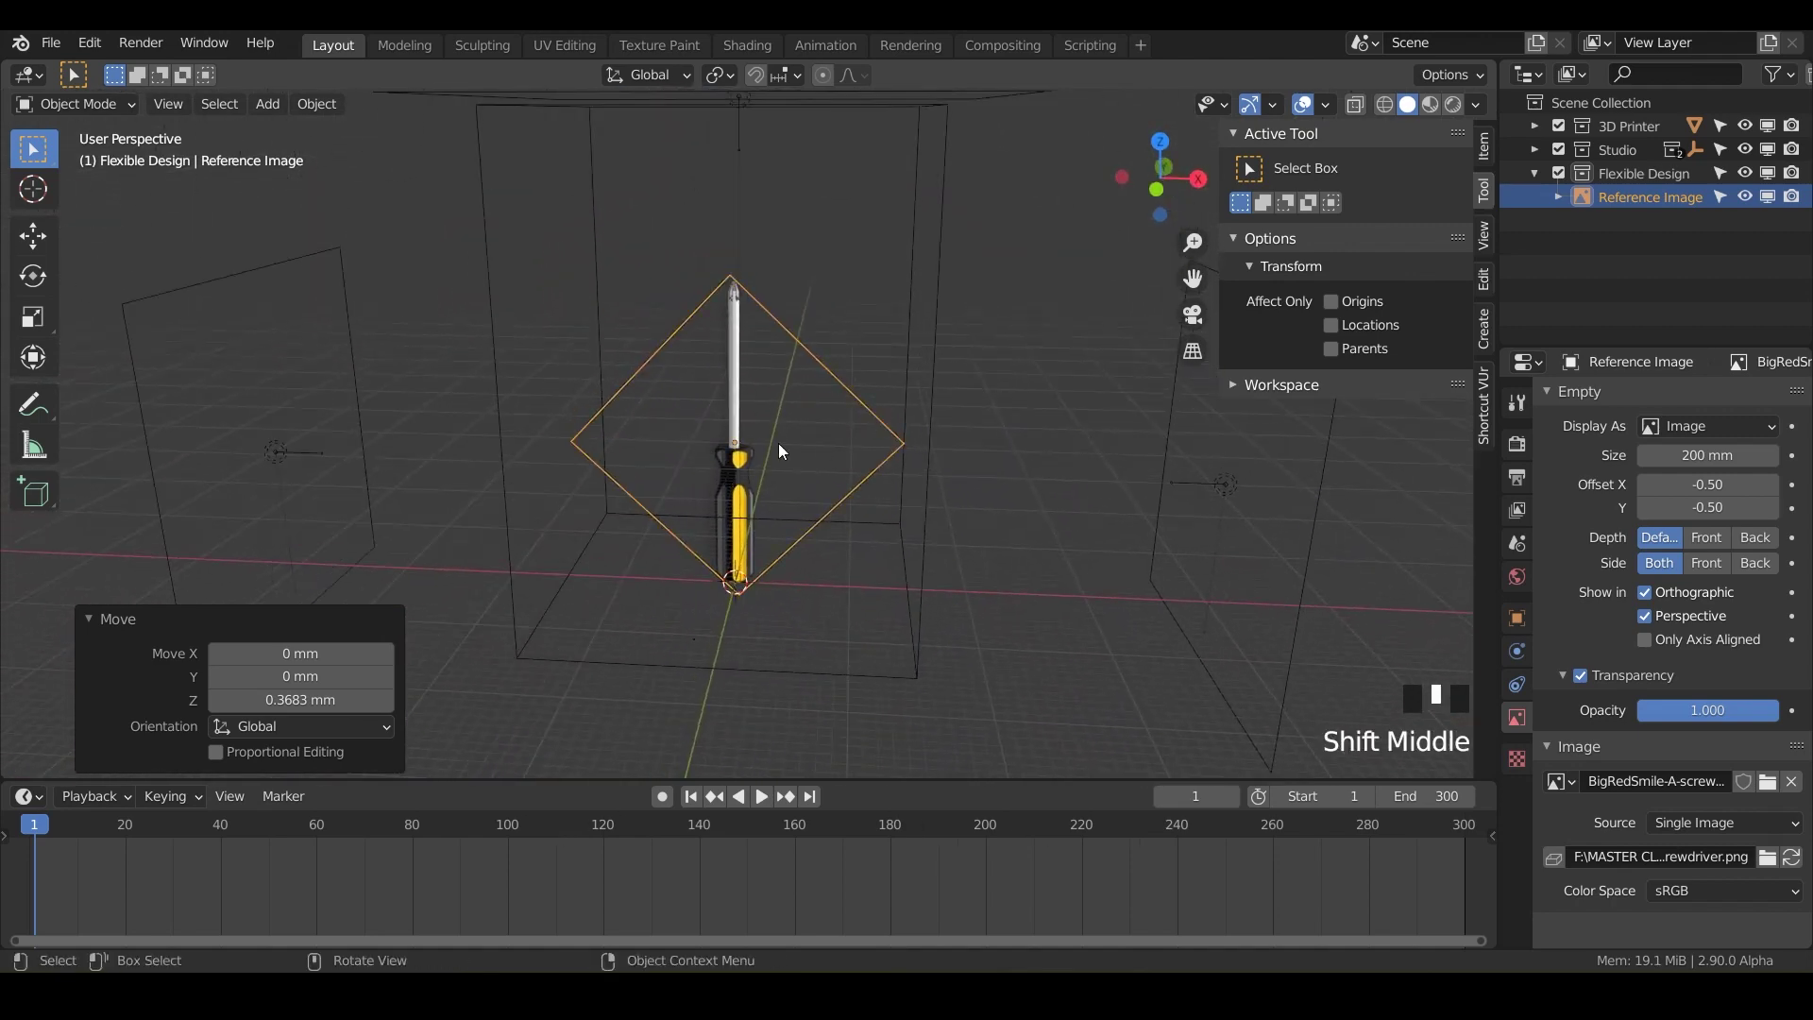
scroll(778, 444, up, 3)
shift+middle_drag(767, 443, 865, 721)
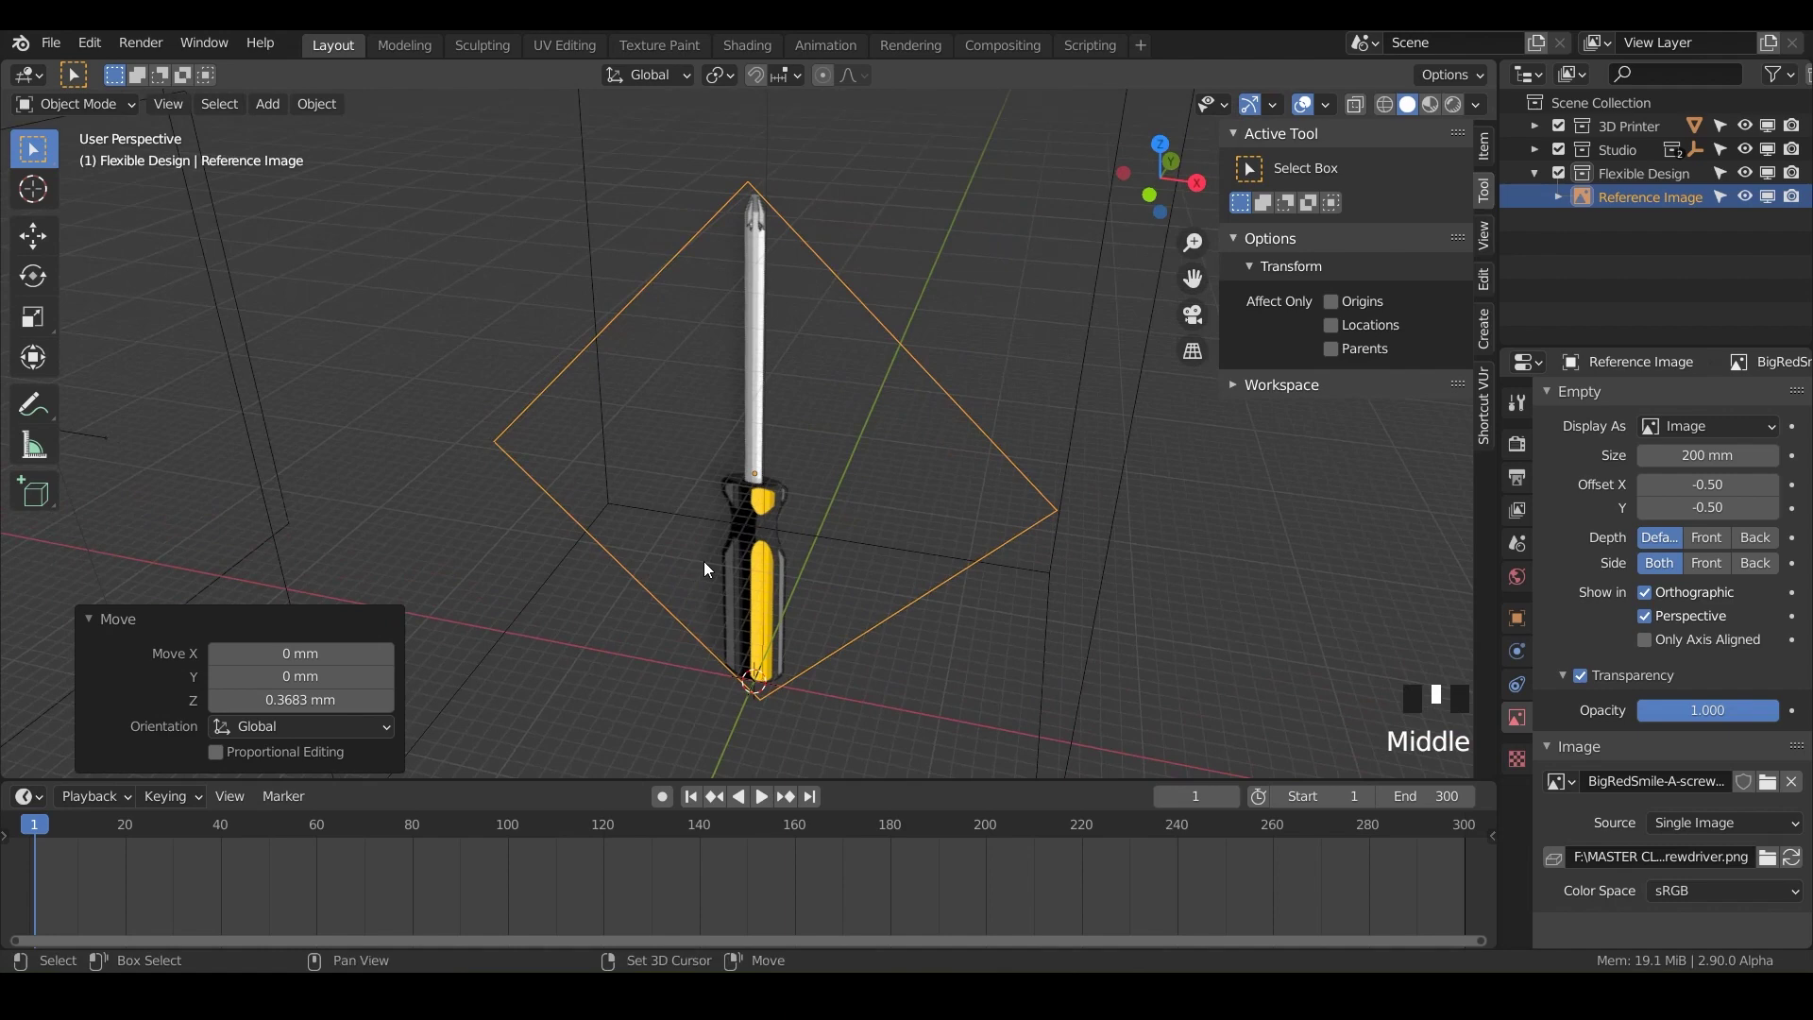
Add a mesh plane with a size of 20 mm at the world origin, beneath the screwdriver's handle.
key(shift+a)
mouse_move(733, 295)
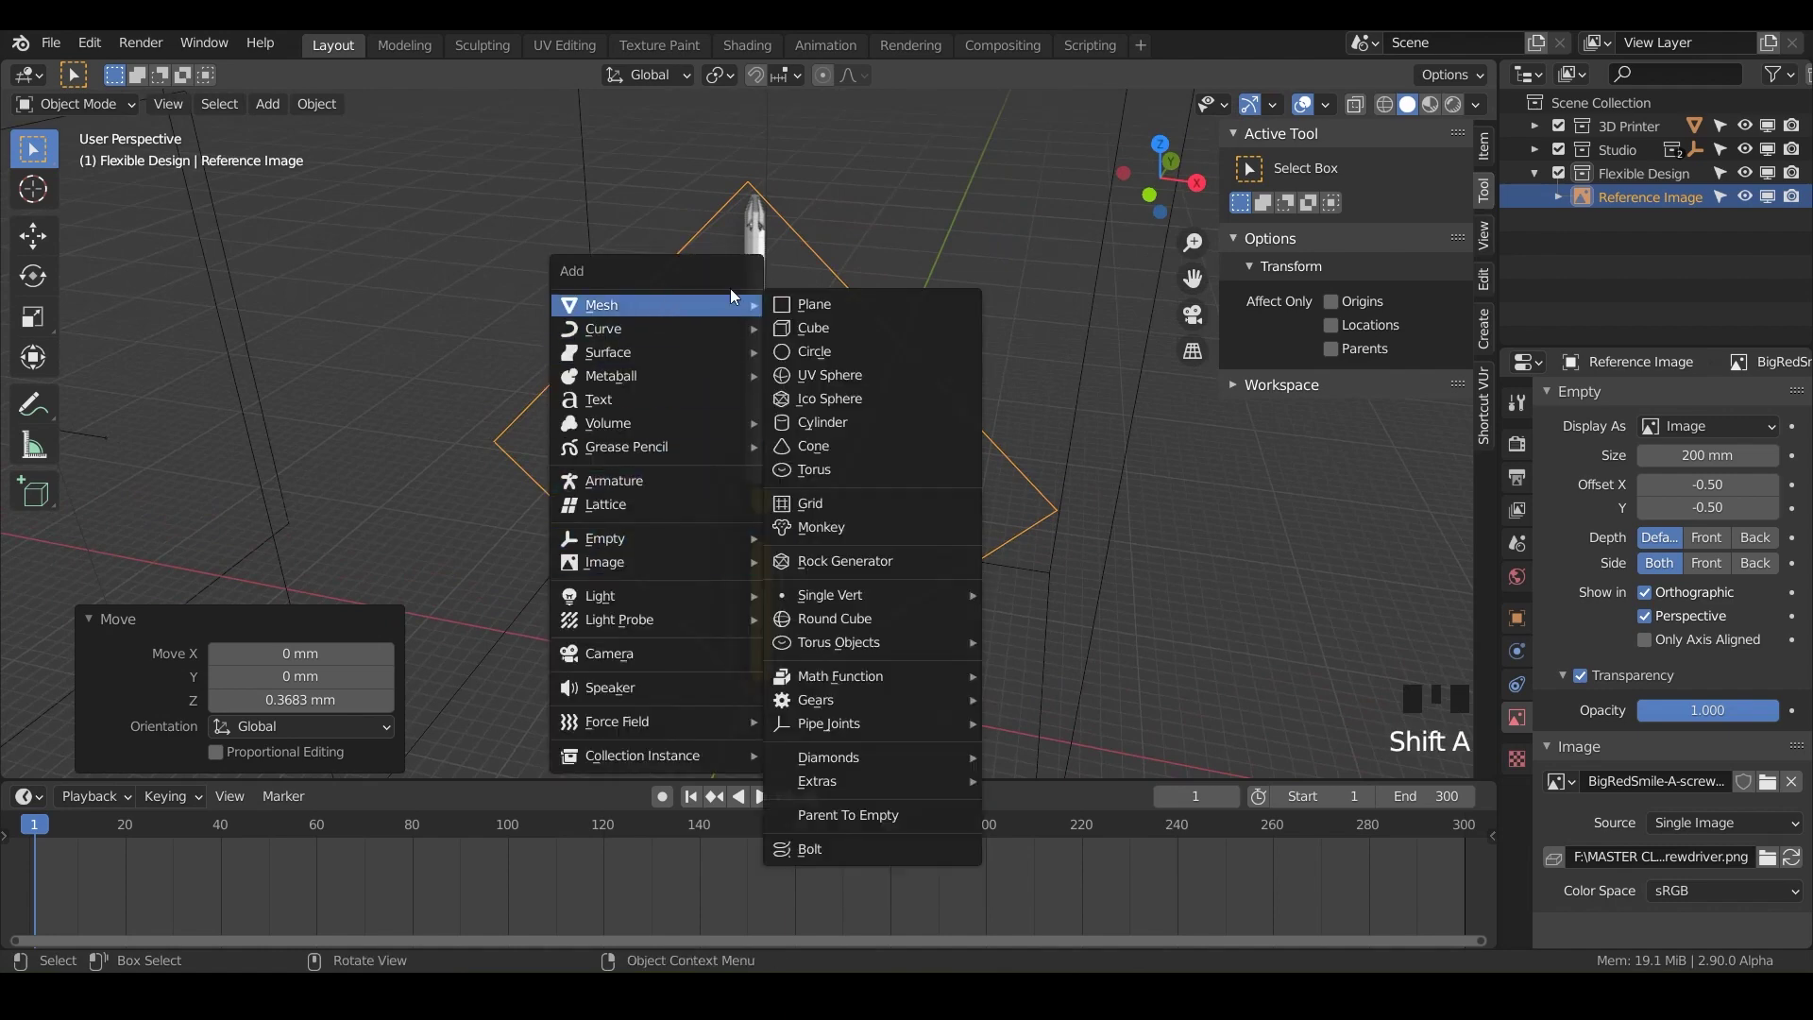
click(840, 306)
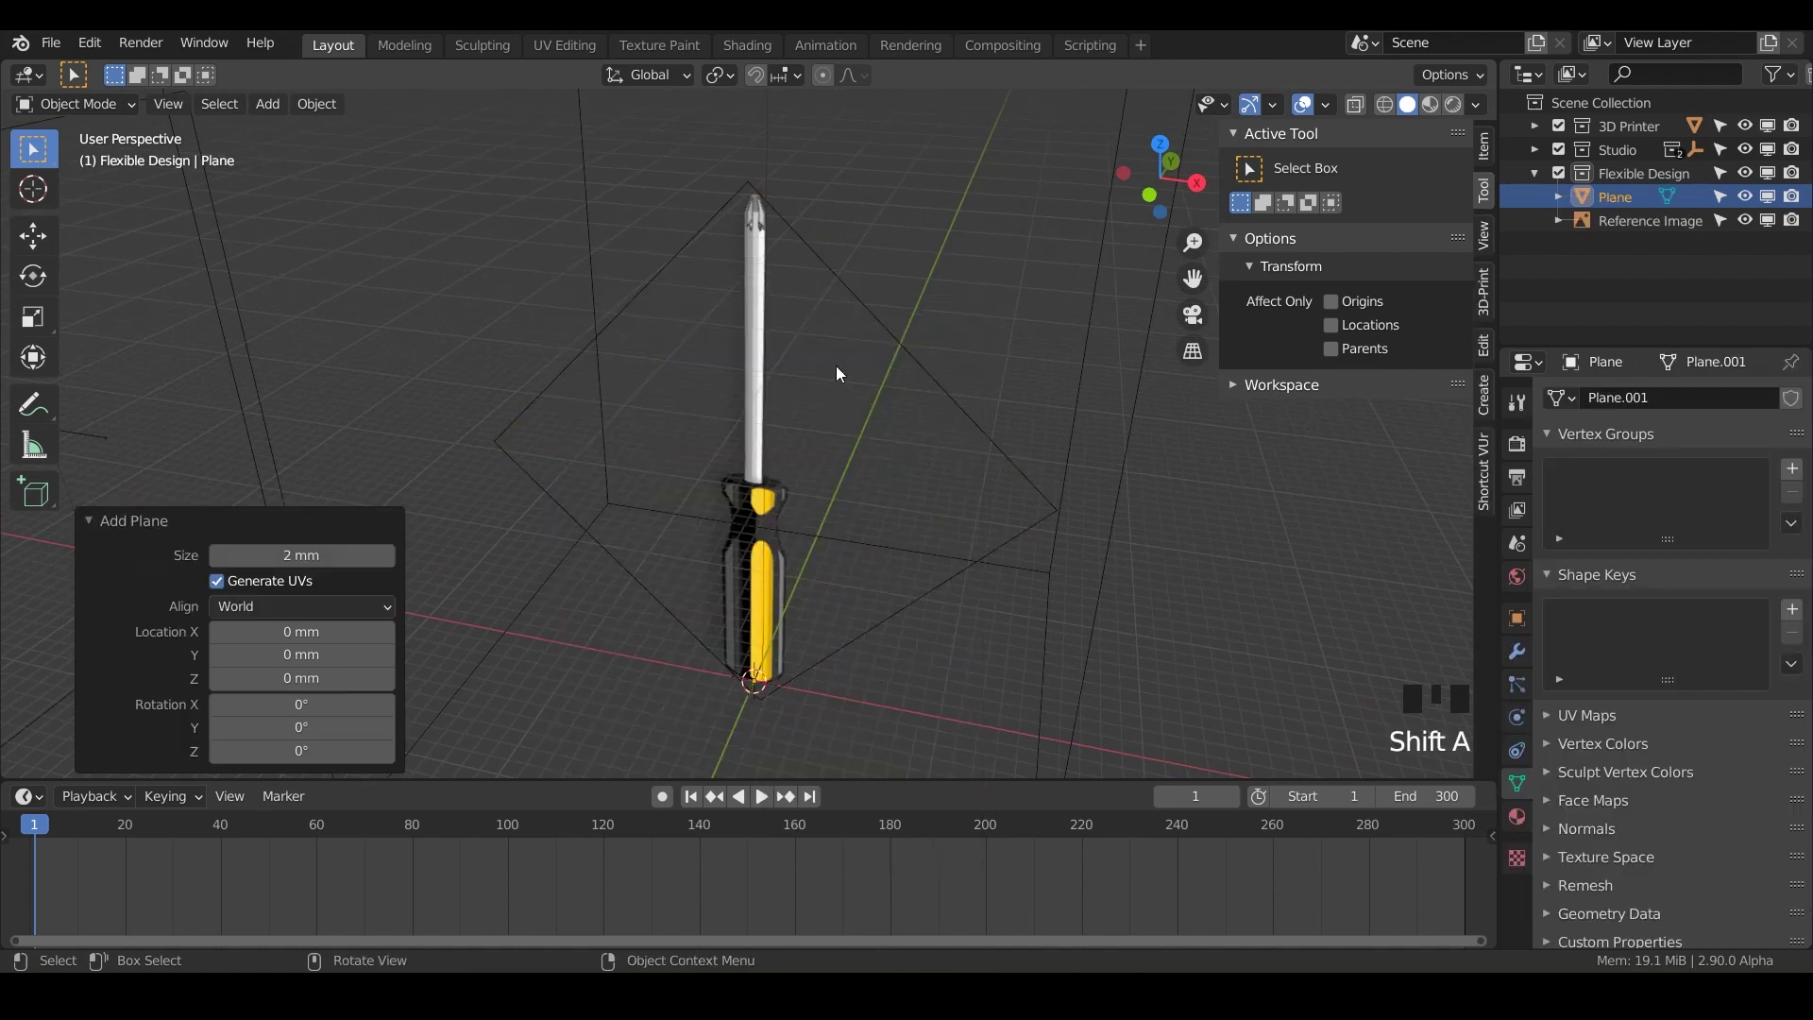
click(280, 555)
text(20)
key(Return)
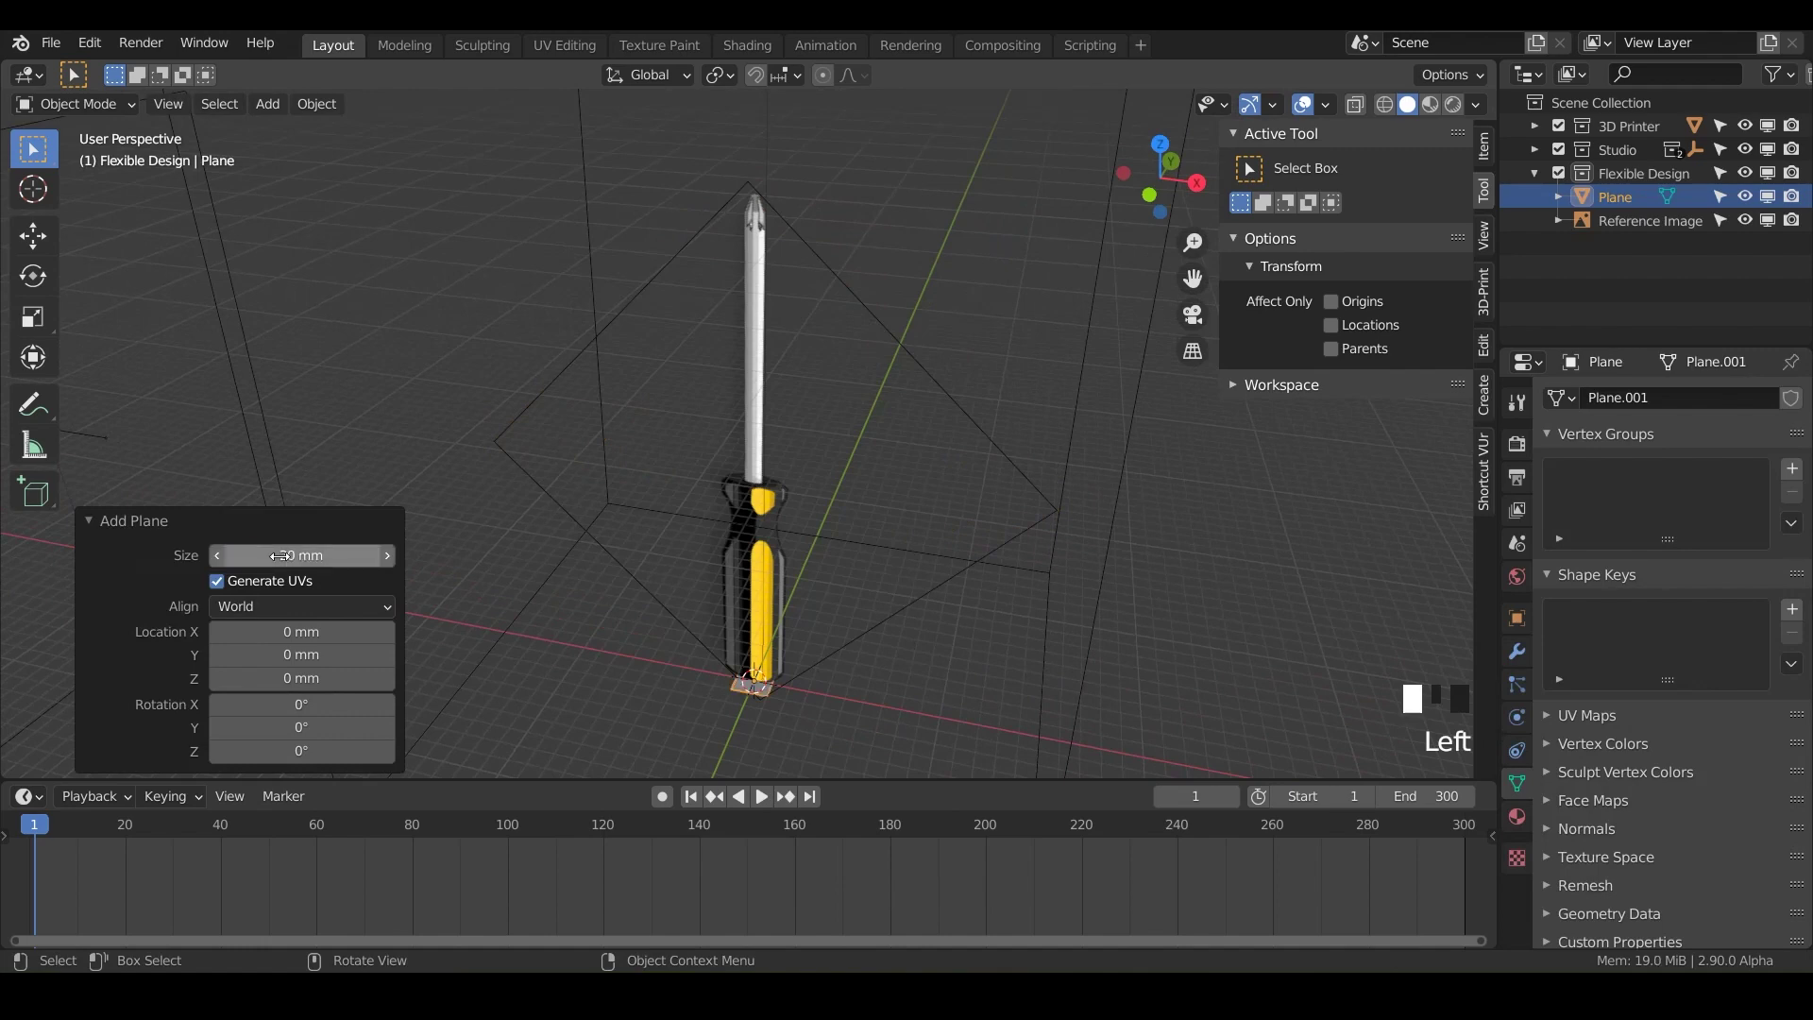
key(KP_Decimal)
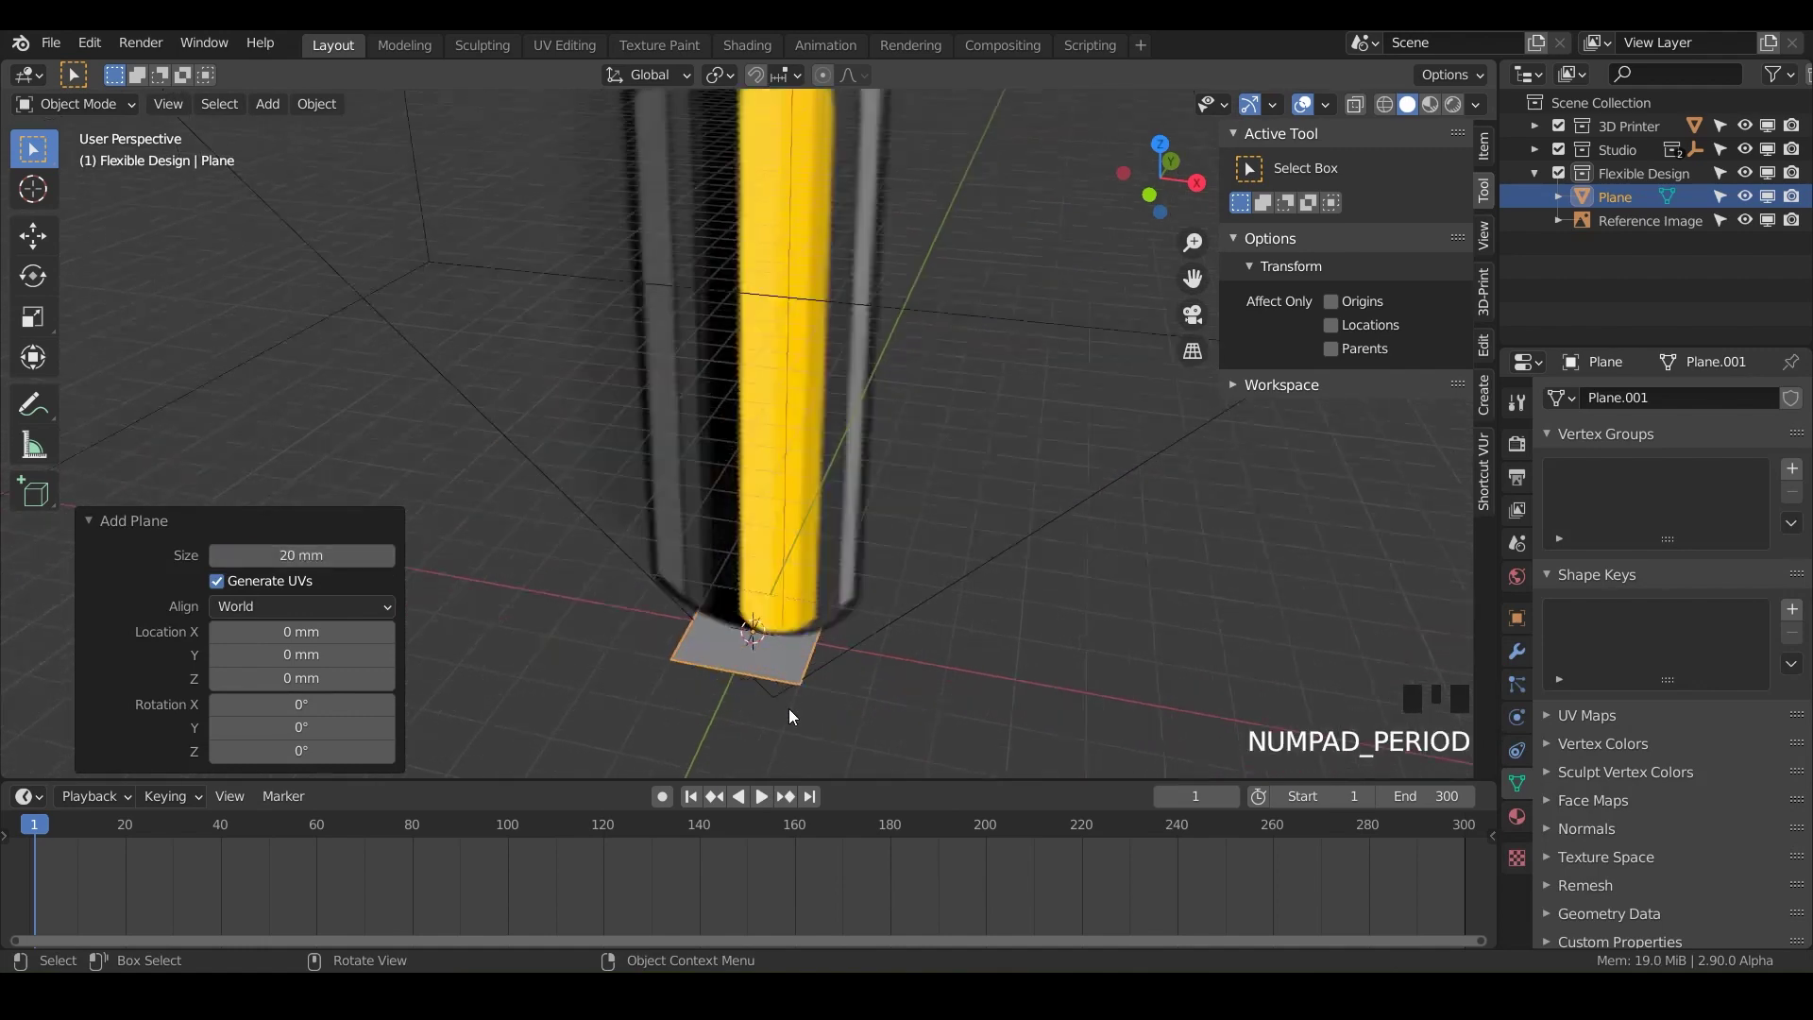
click(733, 557)
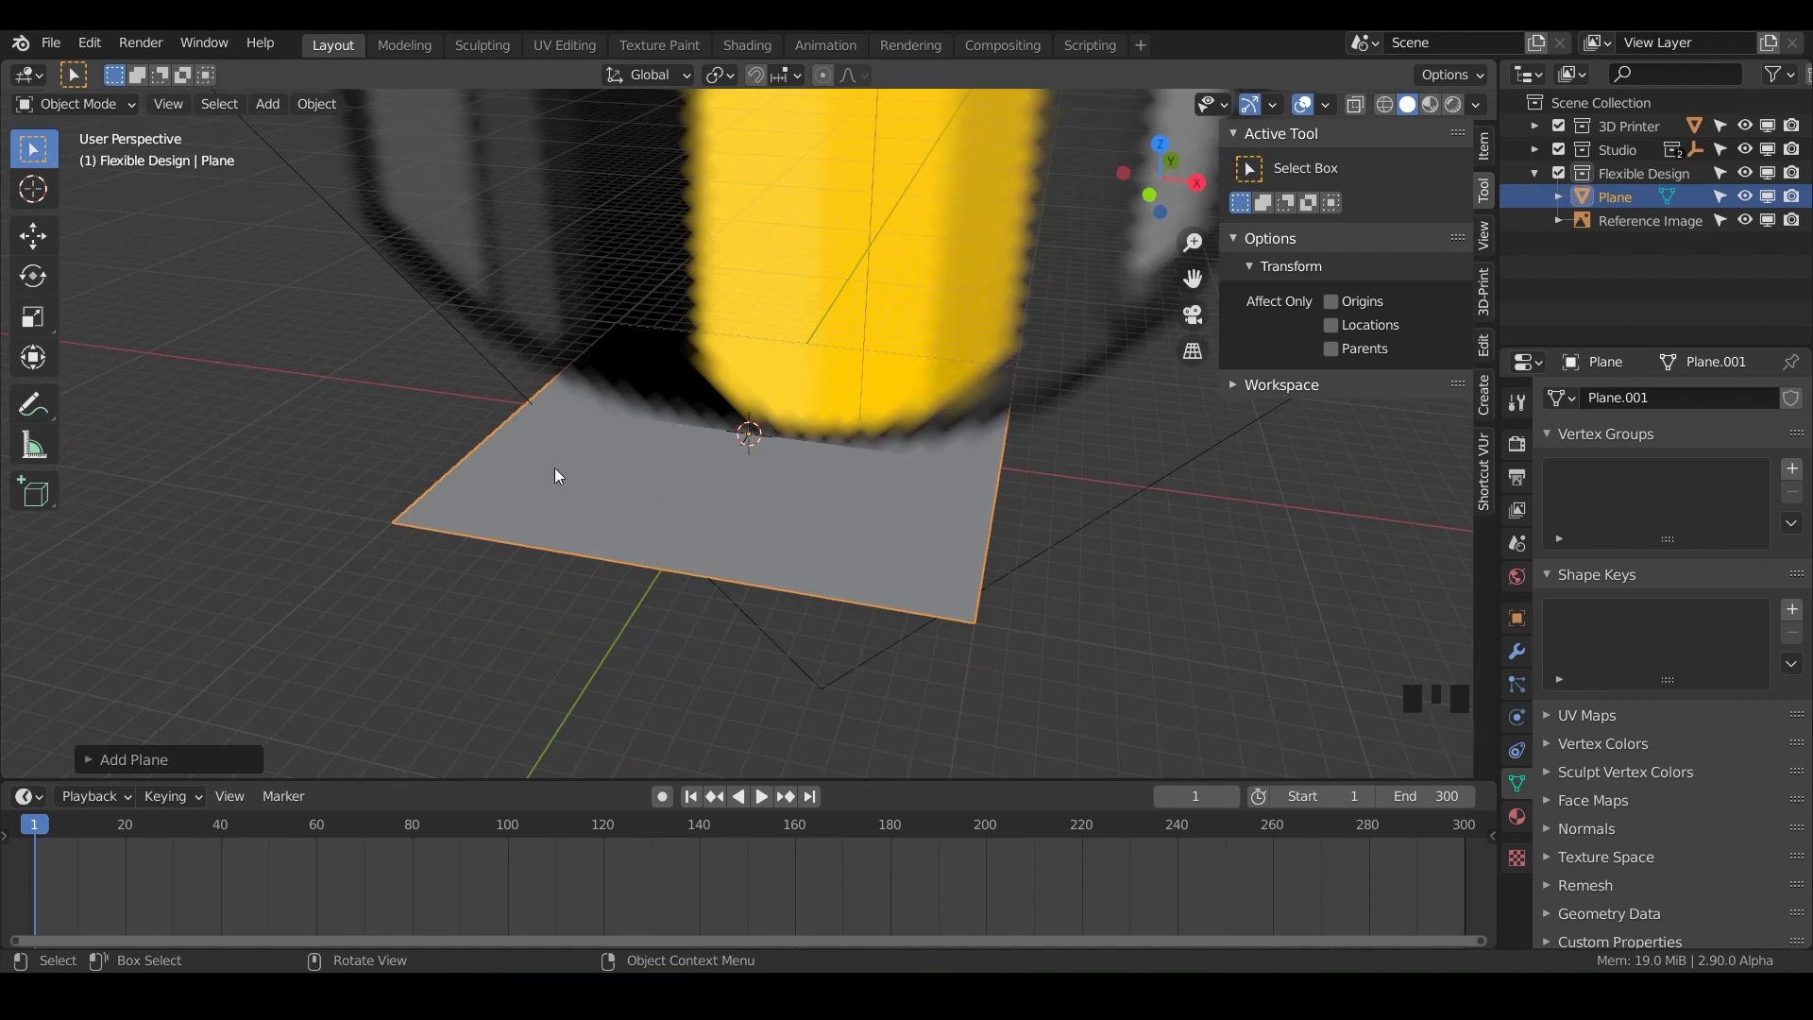
Rename the new plane object to Screwdriver.
double_click(1624, 200)
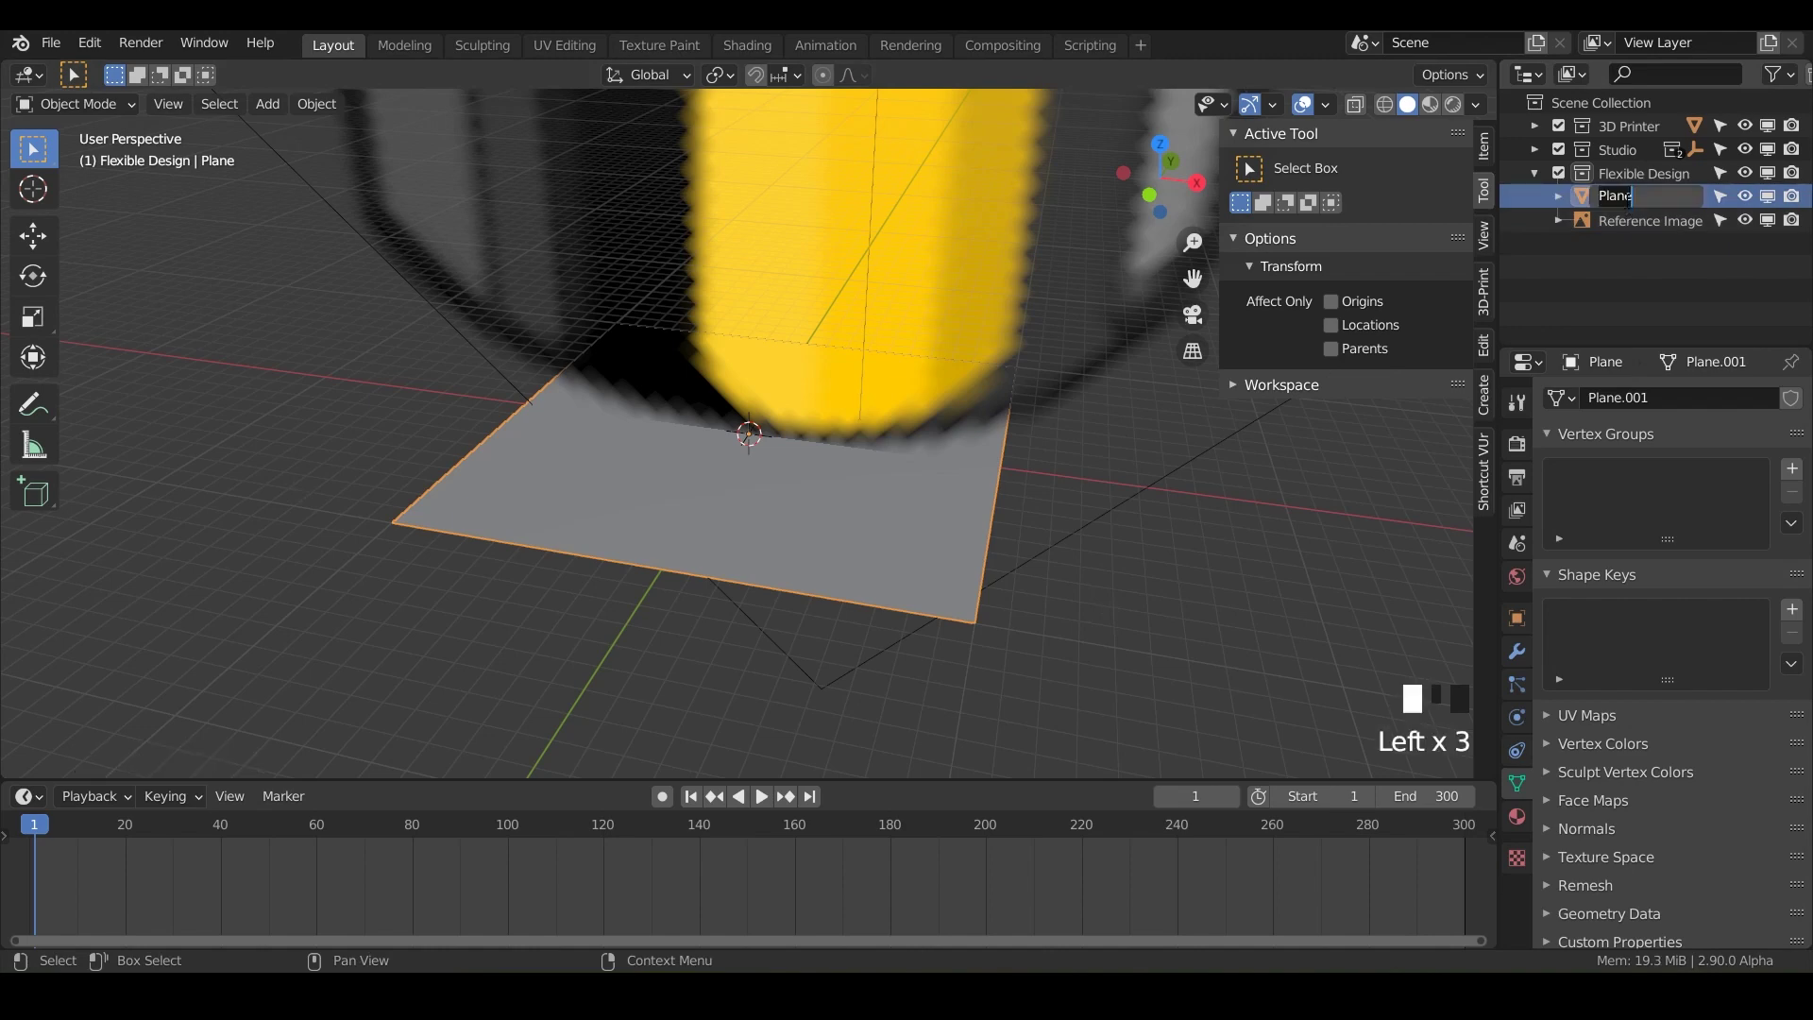
text(Screwdriver)
key(Return)
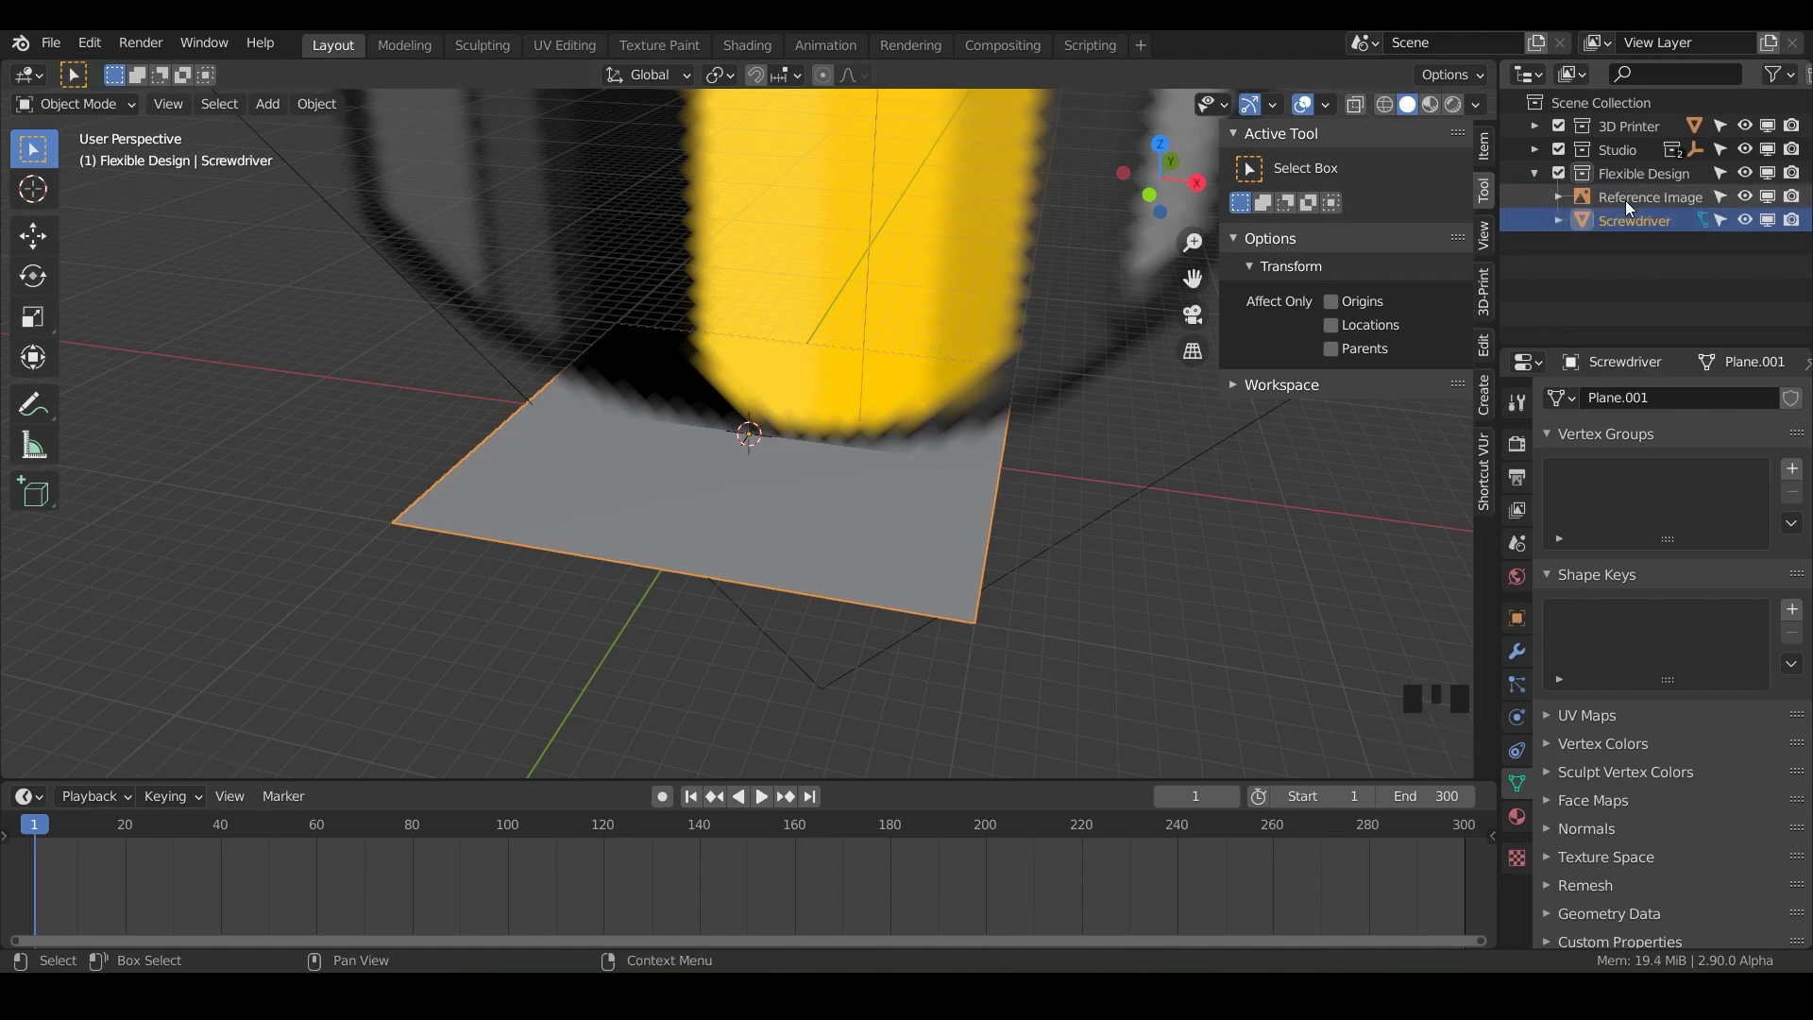
Delete all of the plane's vertices in Edit Mode with vertex selection active, and show the front orthographic view.
middle_drag(553, 621, 767, 545)
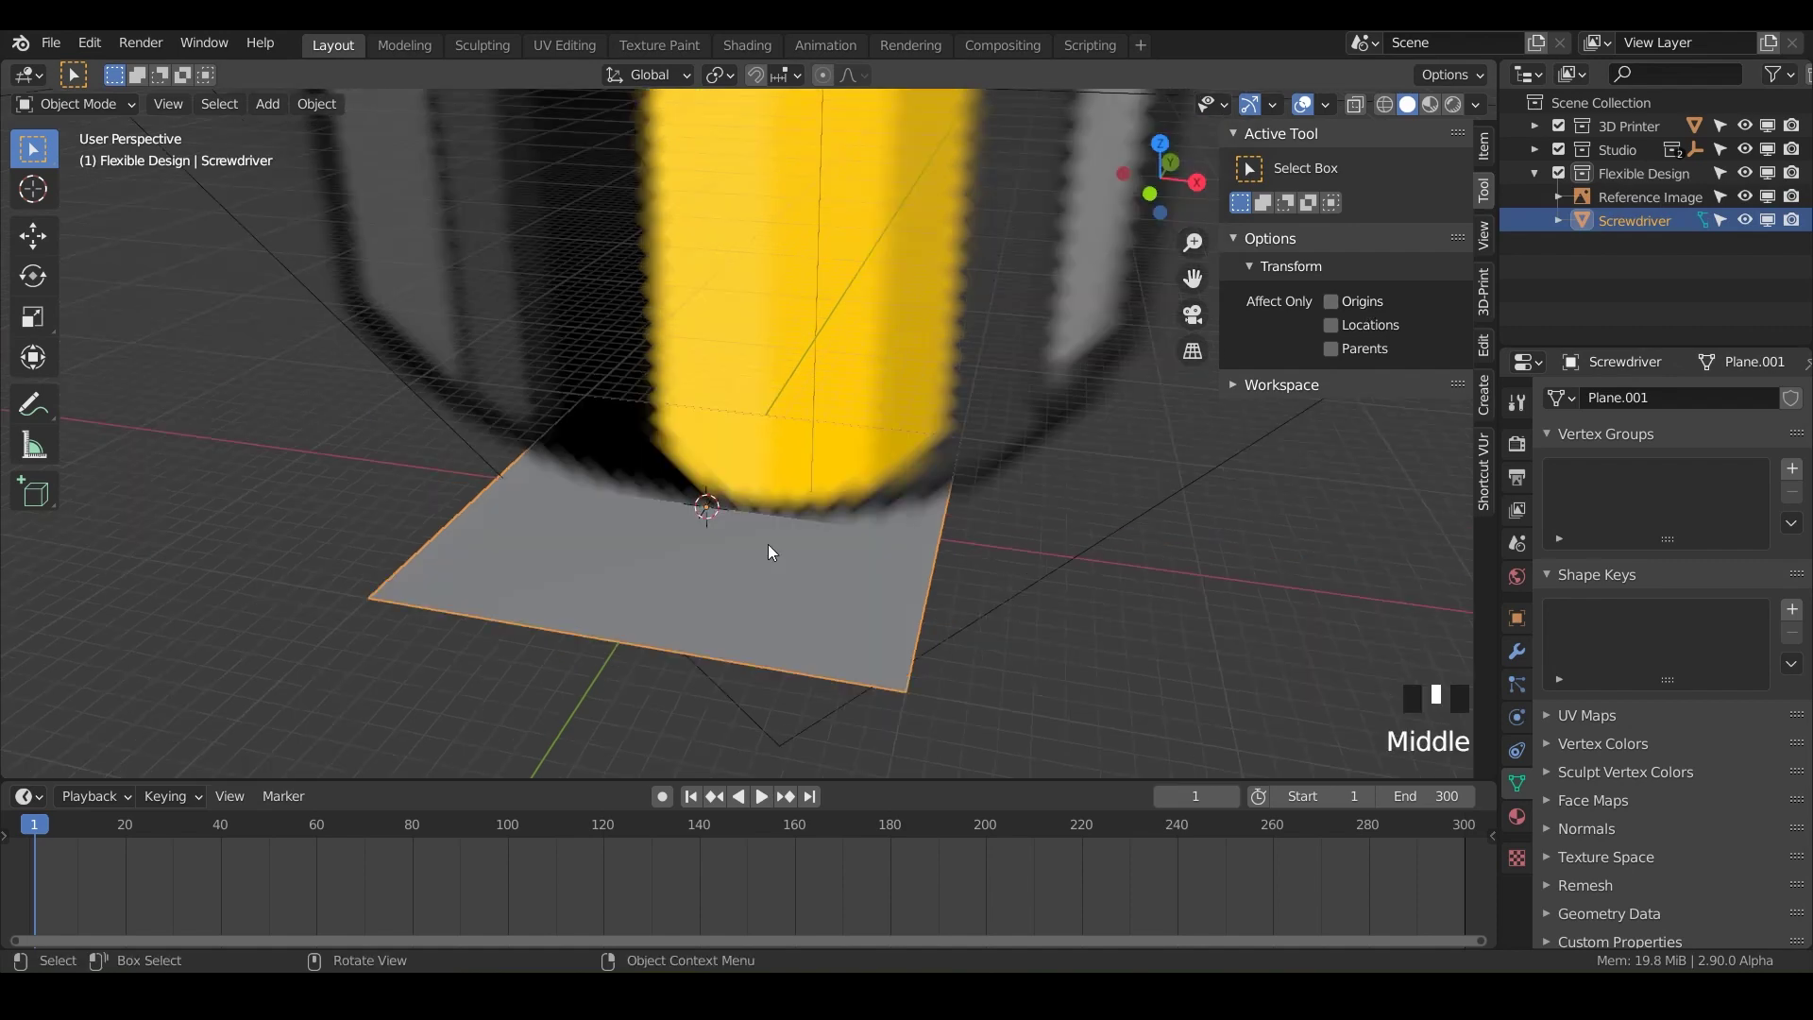
key(Tab)
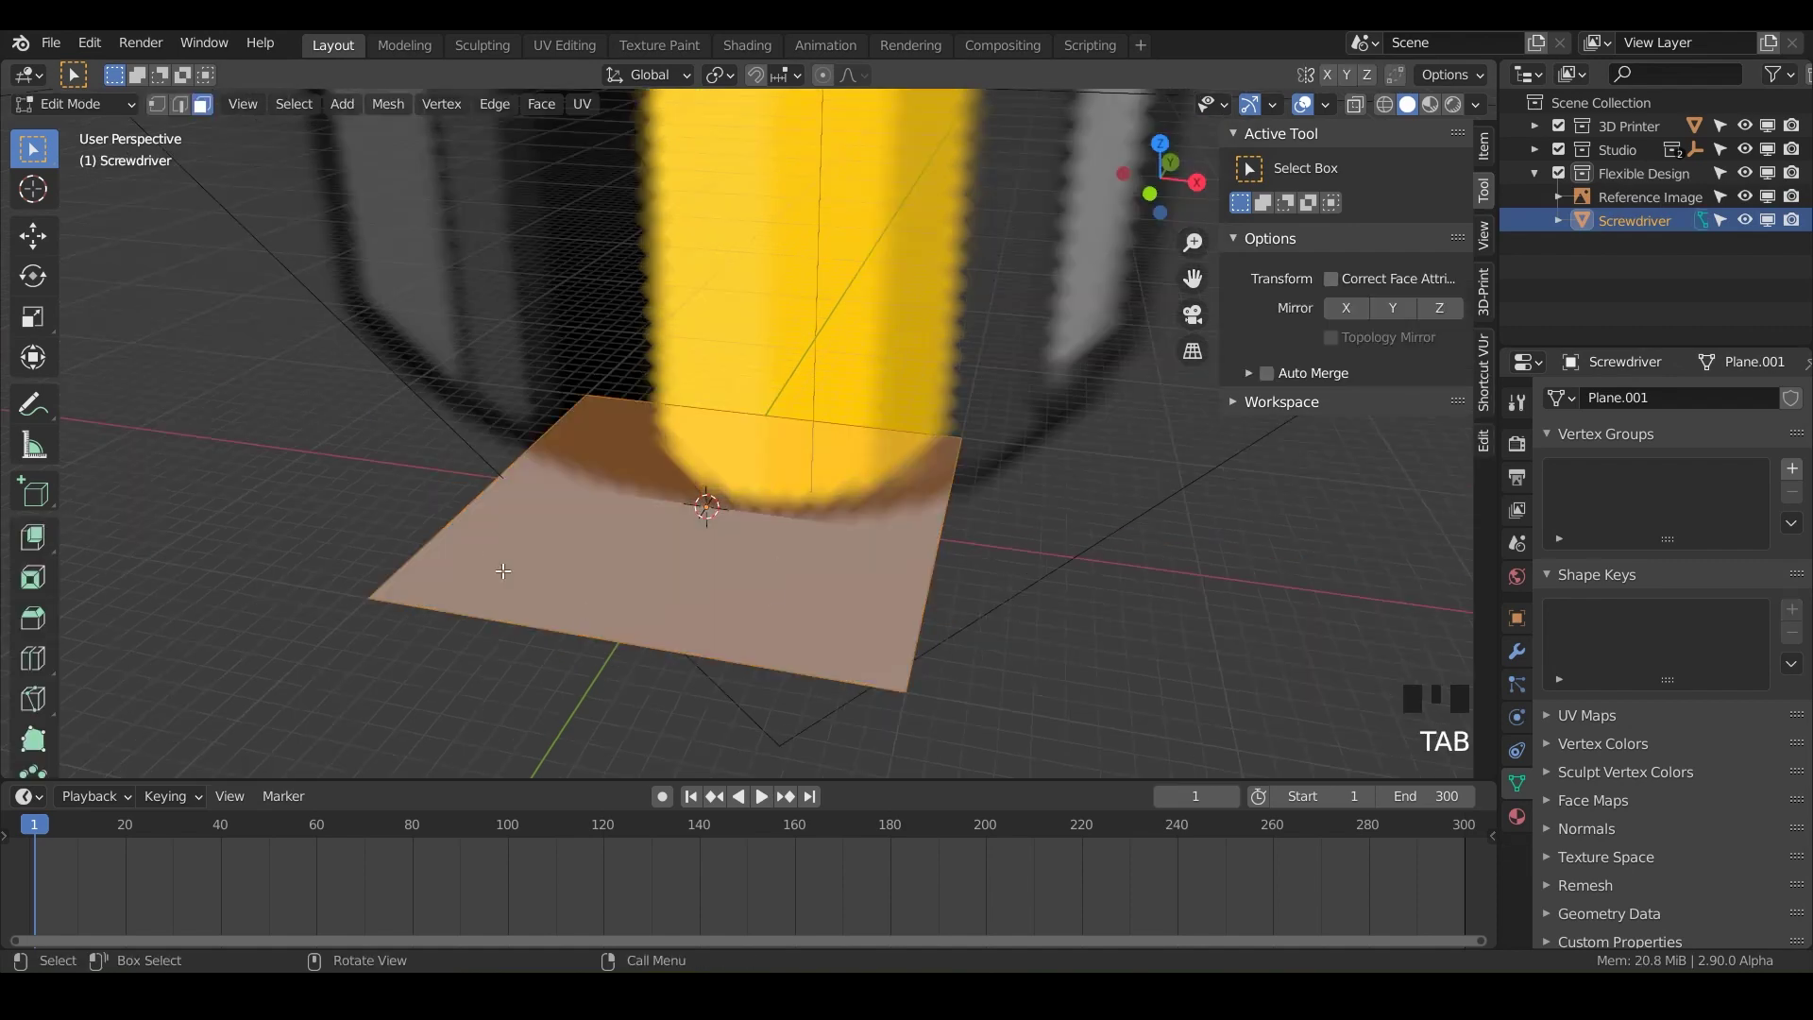
click(157, 104)
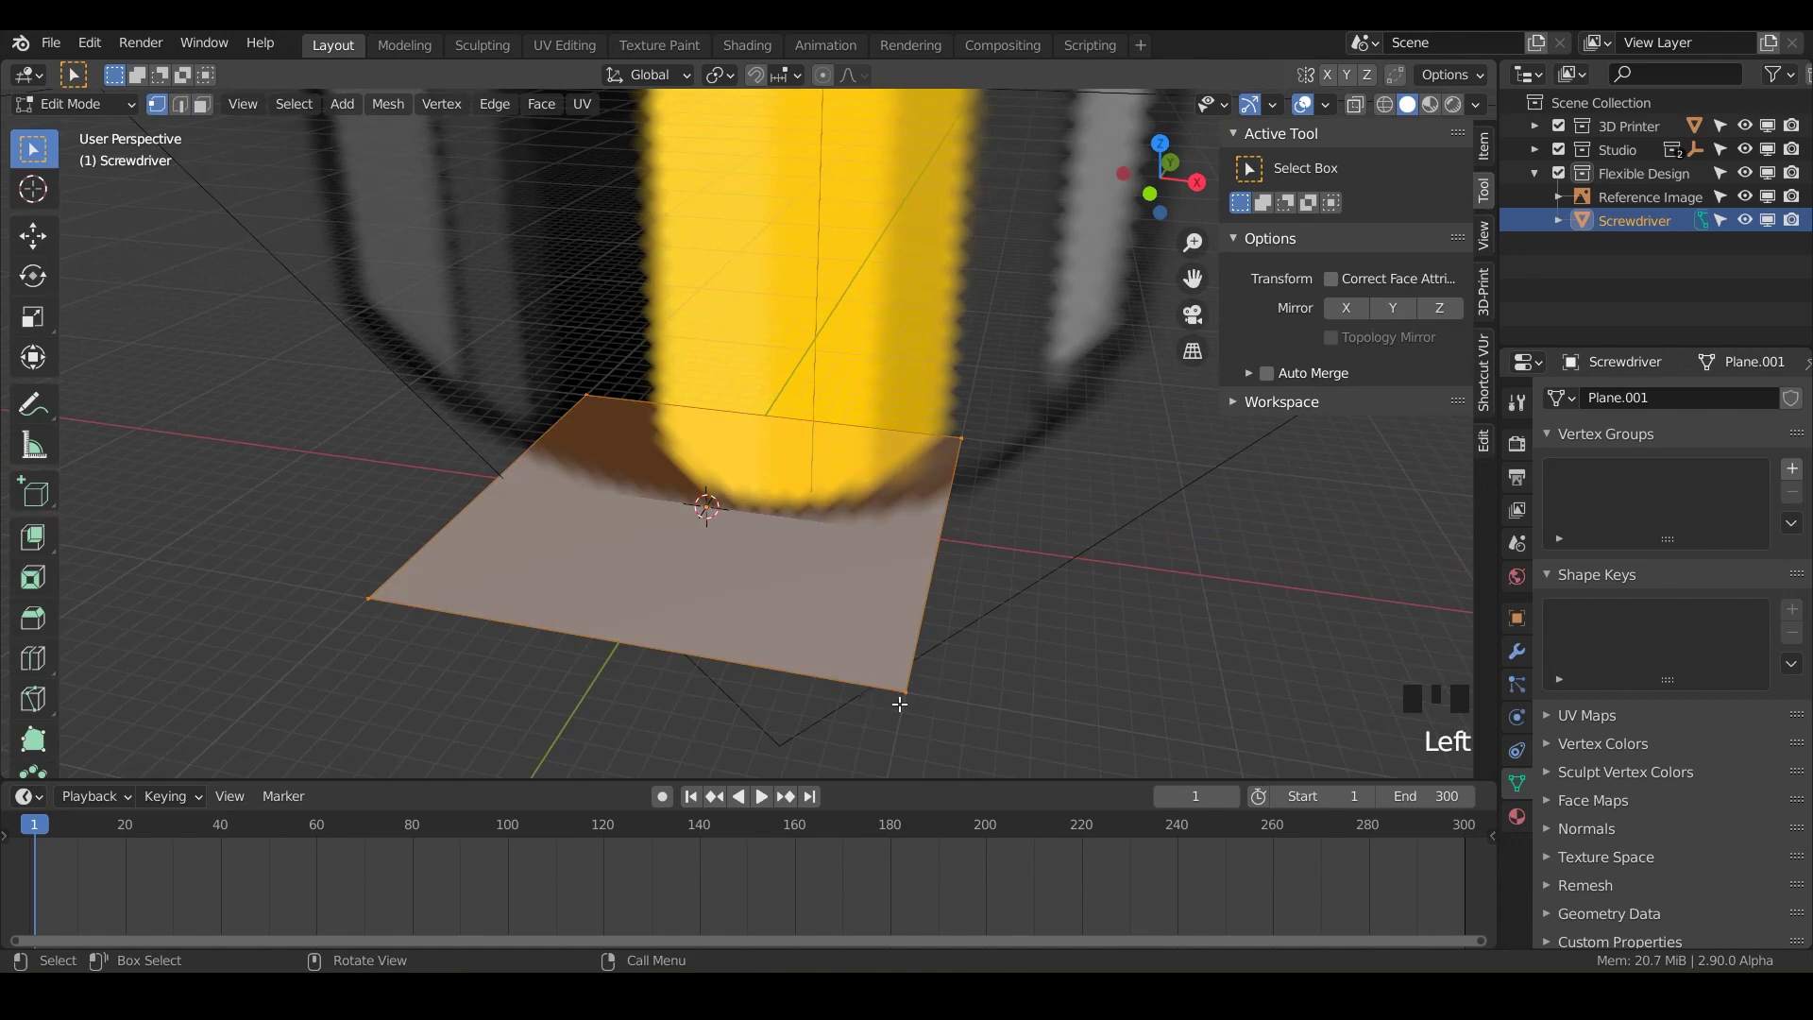
double_click(938, 720)
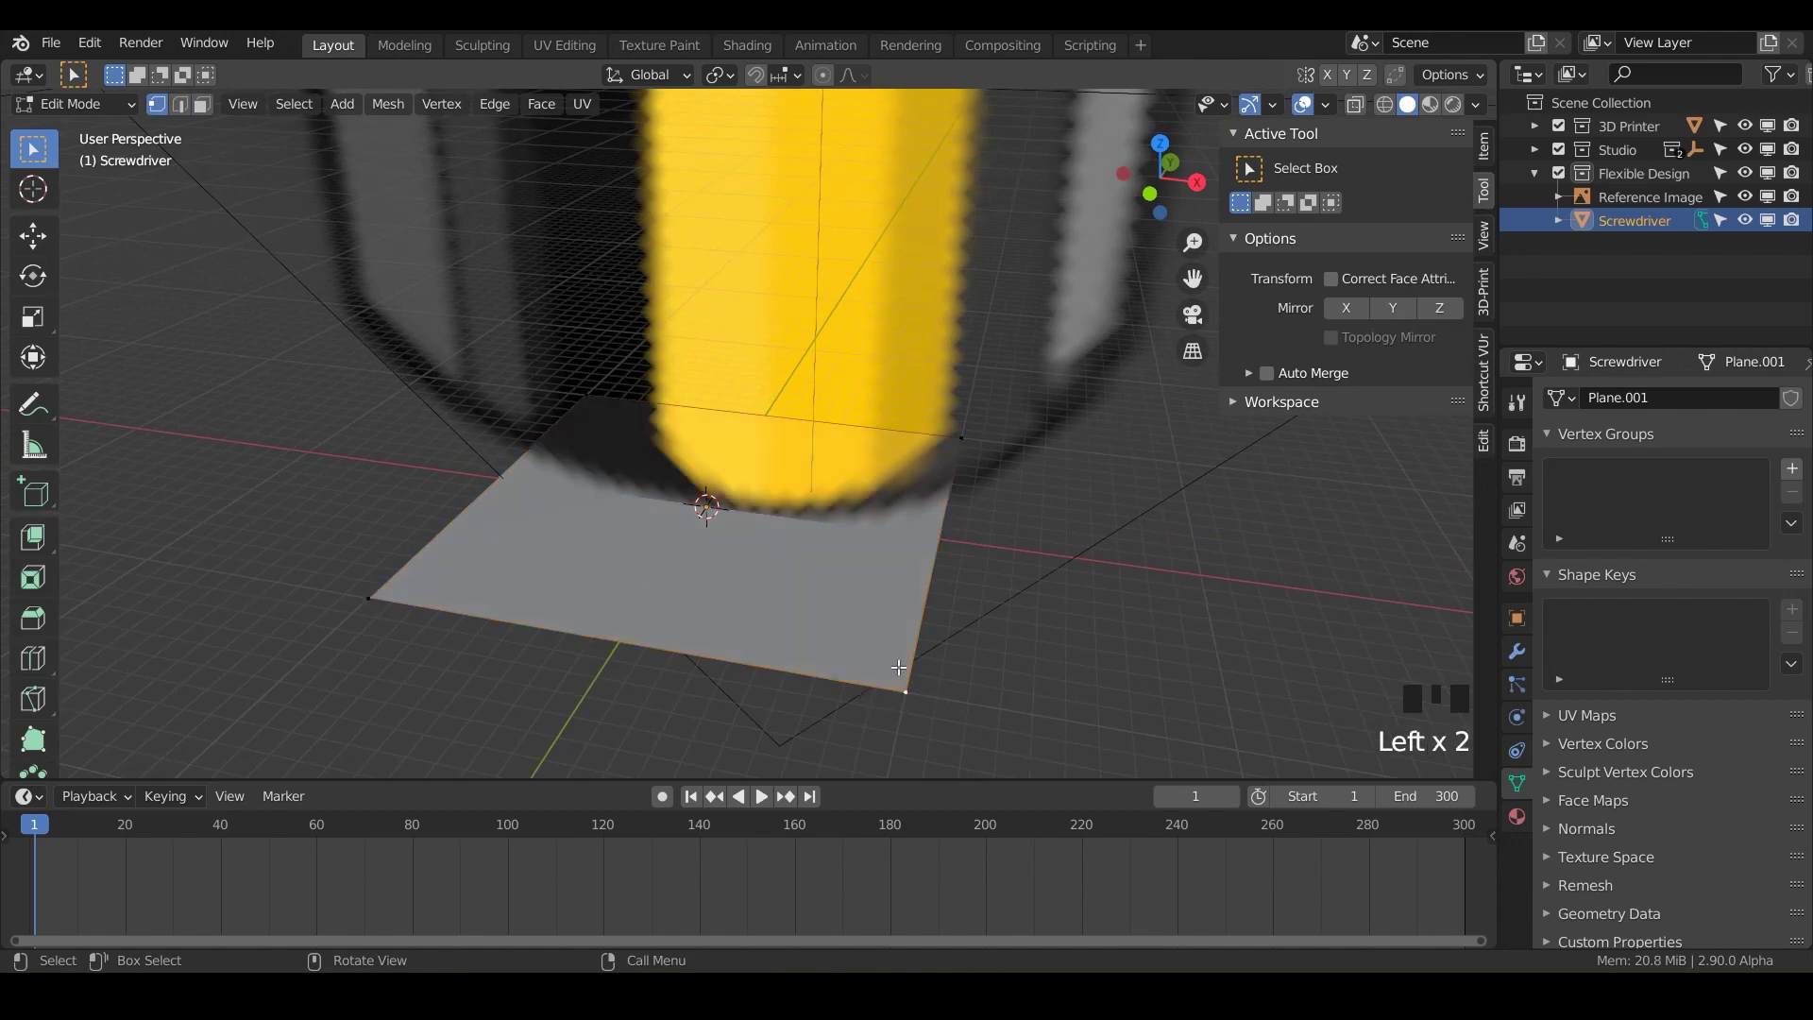
key(a)
key(x)
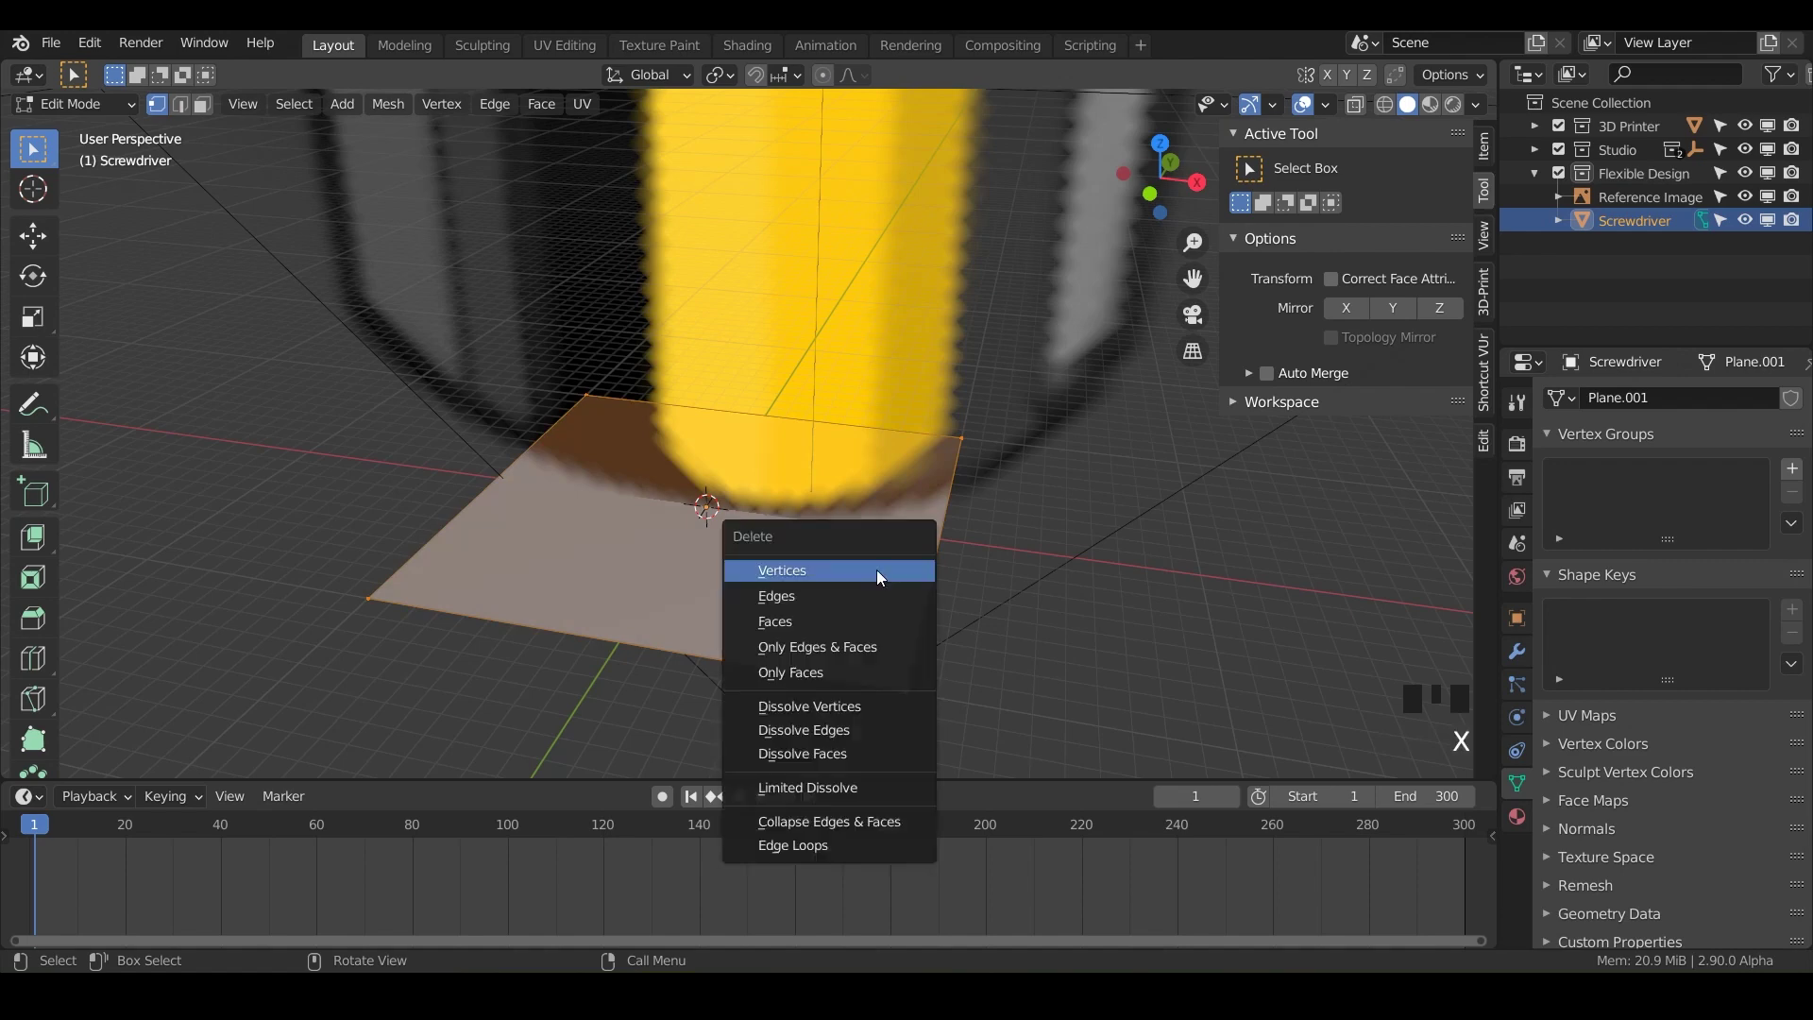
click(782, 571)
middle_drag(753, 607, 781, 534)
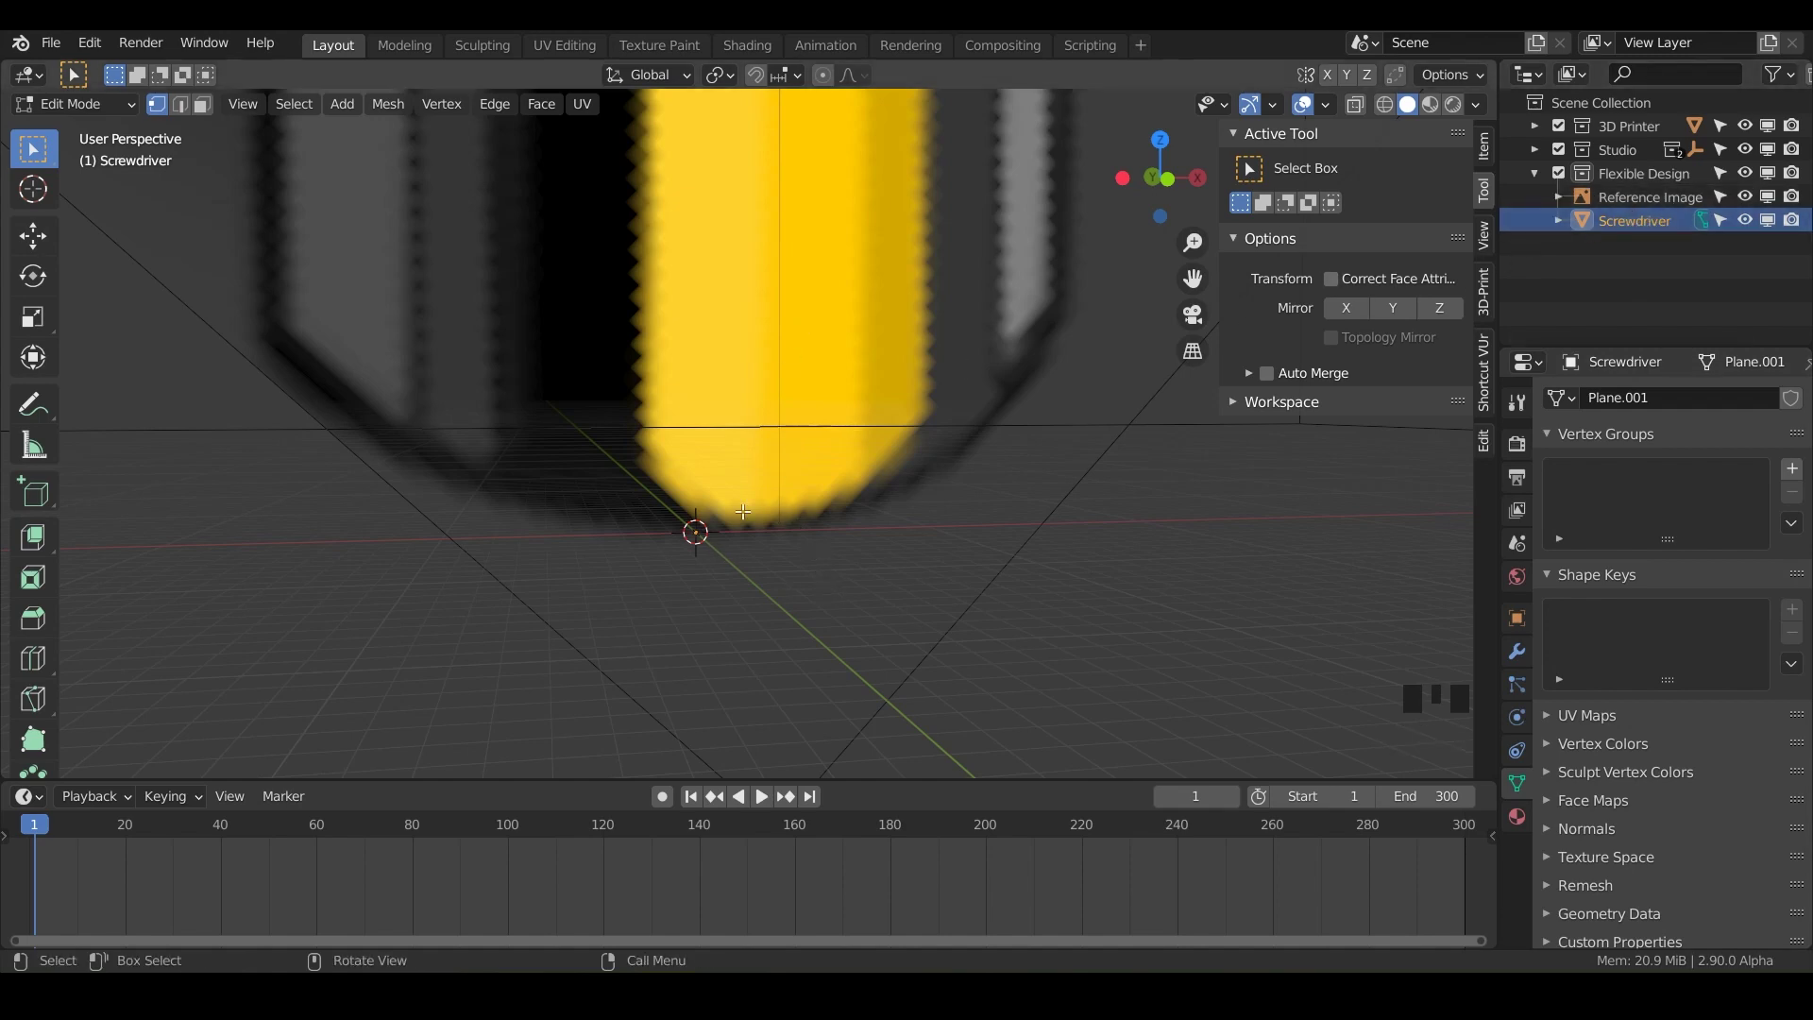
middle_drag(700, 587, 737, 619)
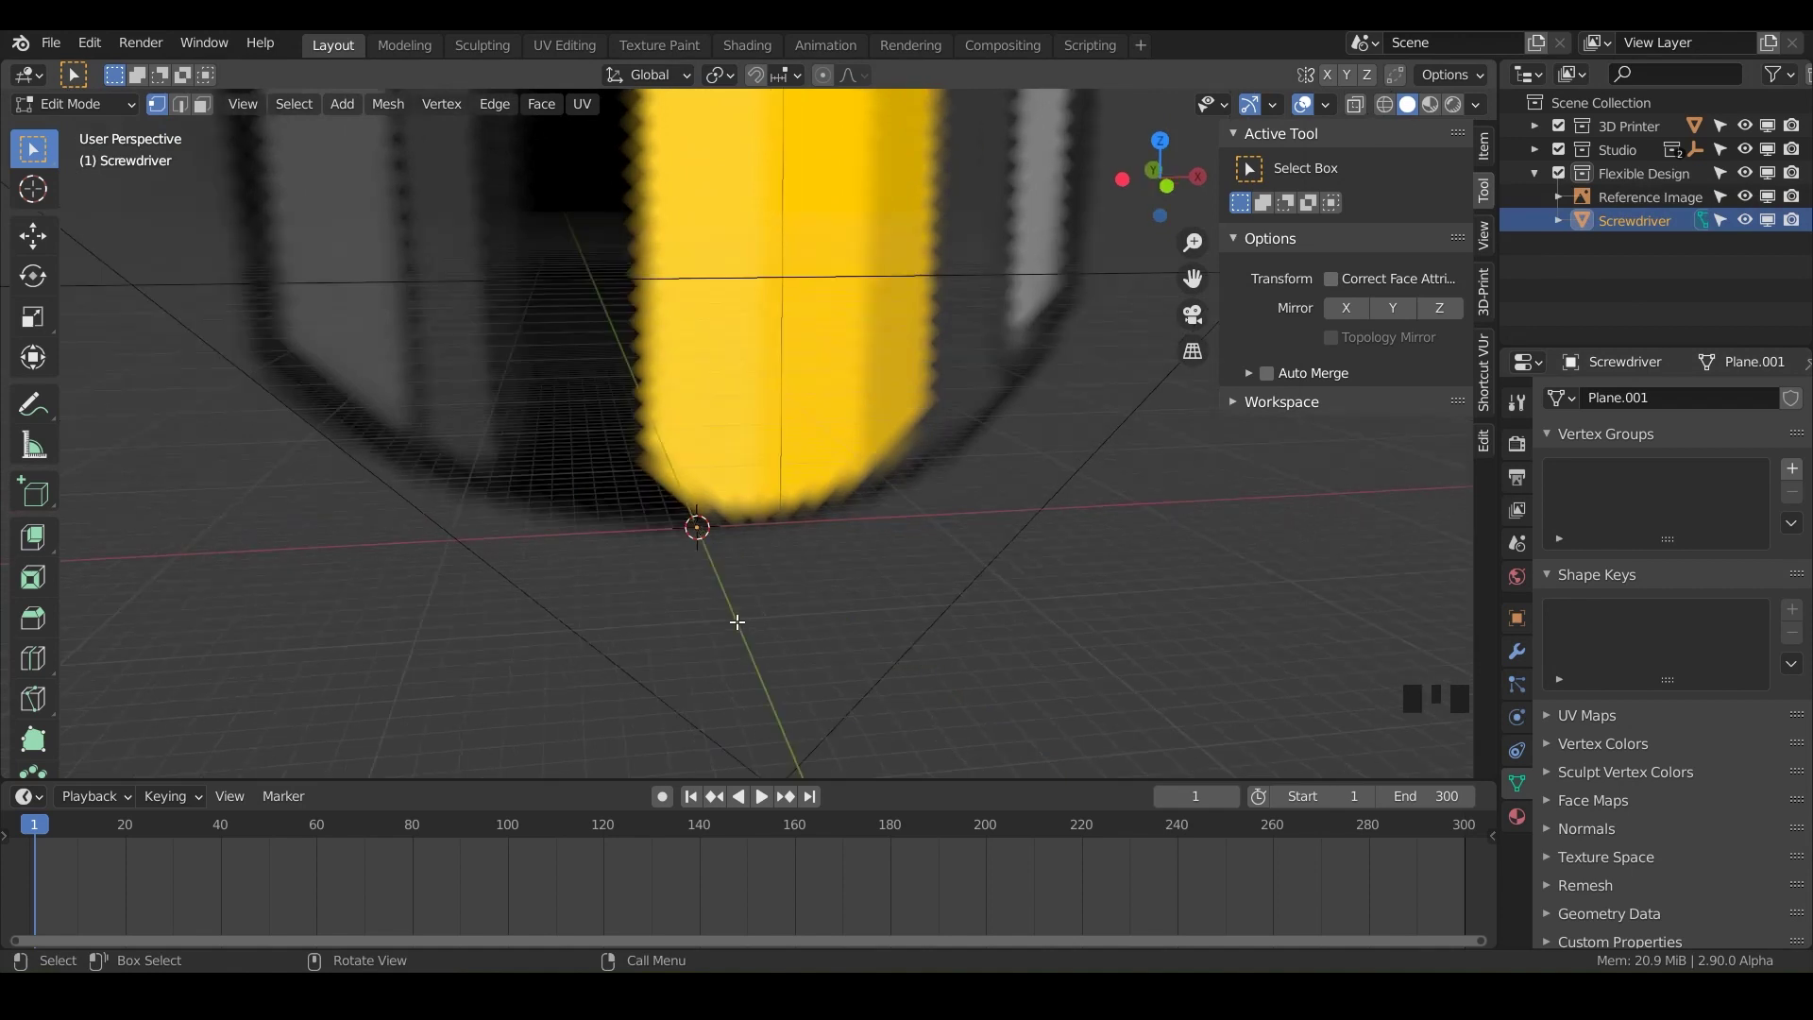
key(KP_1)
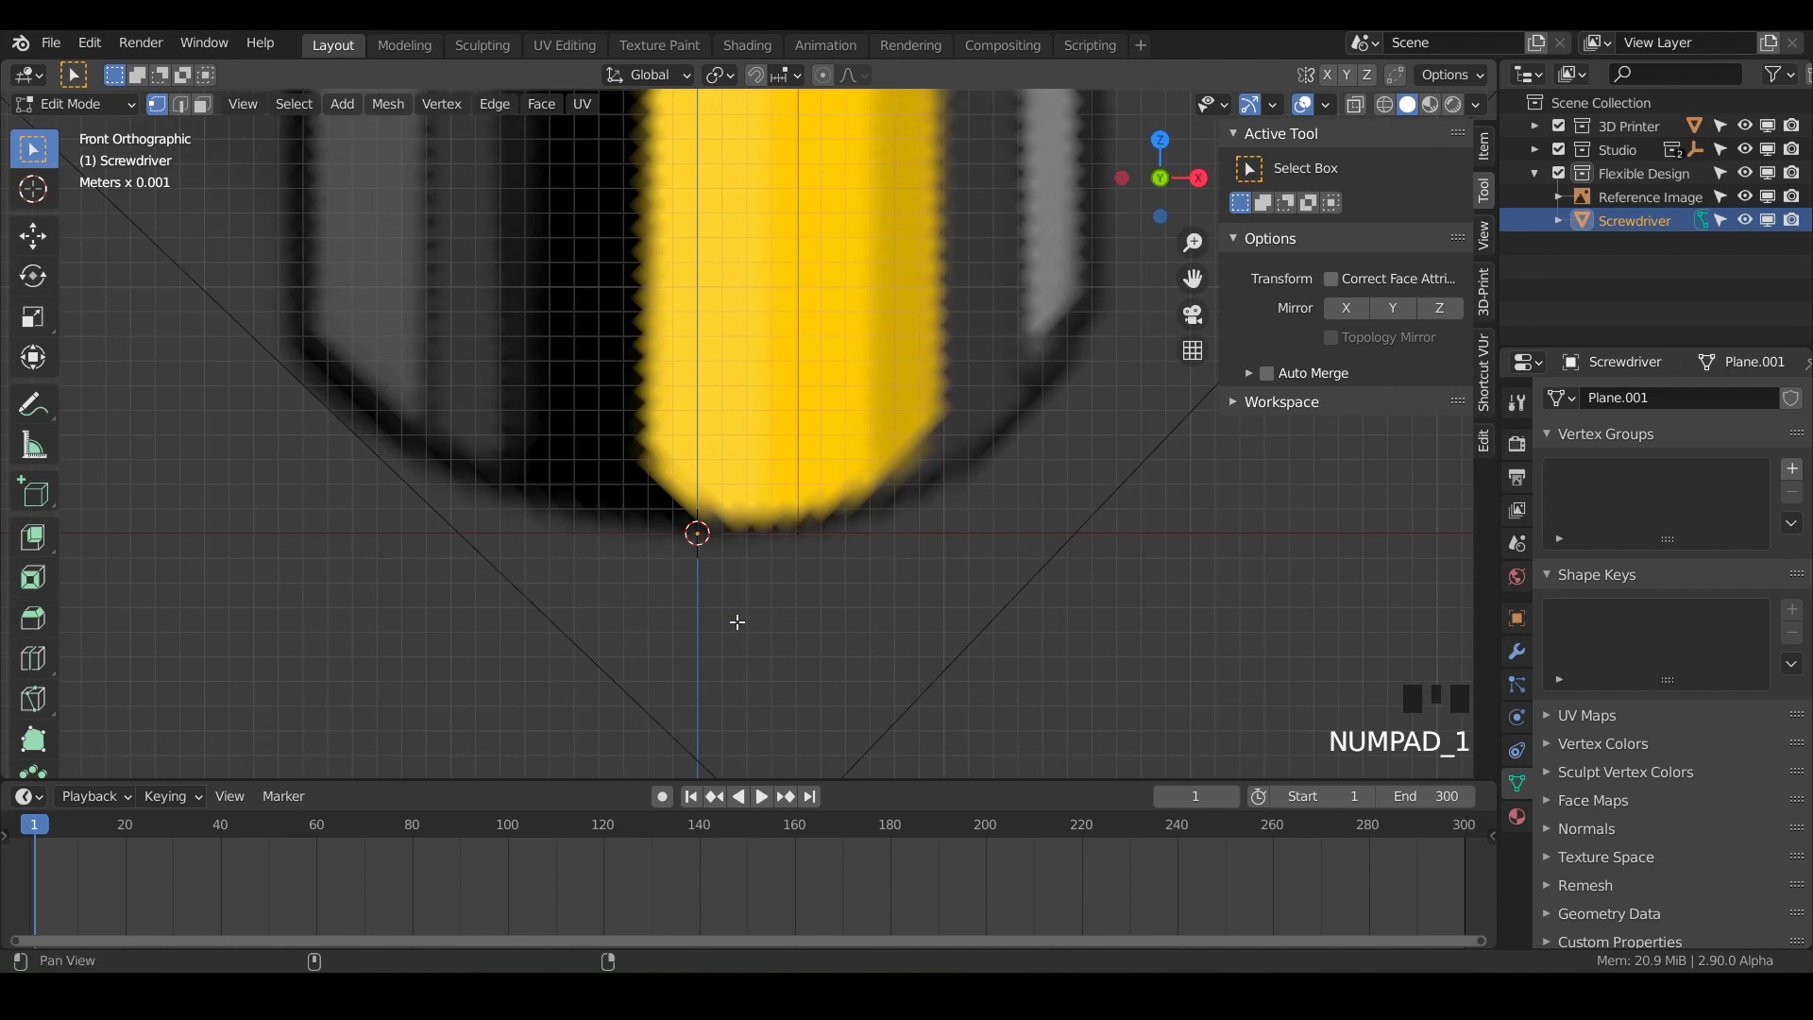
shift+middle_drag(737, 619, 673, 680)
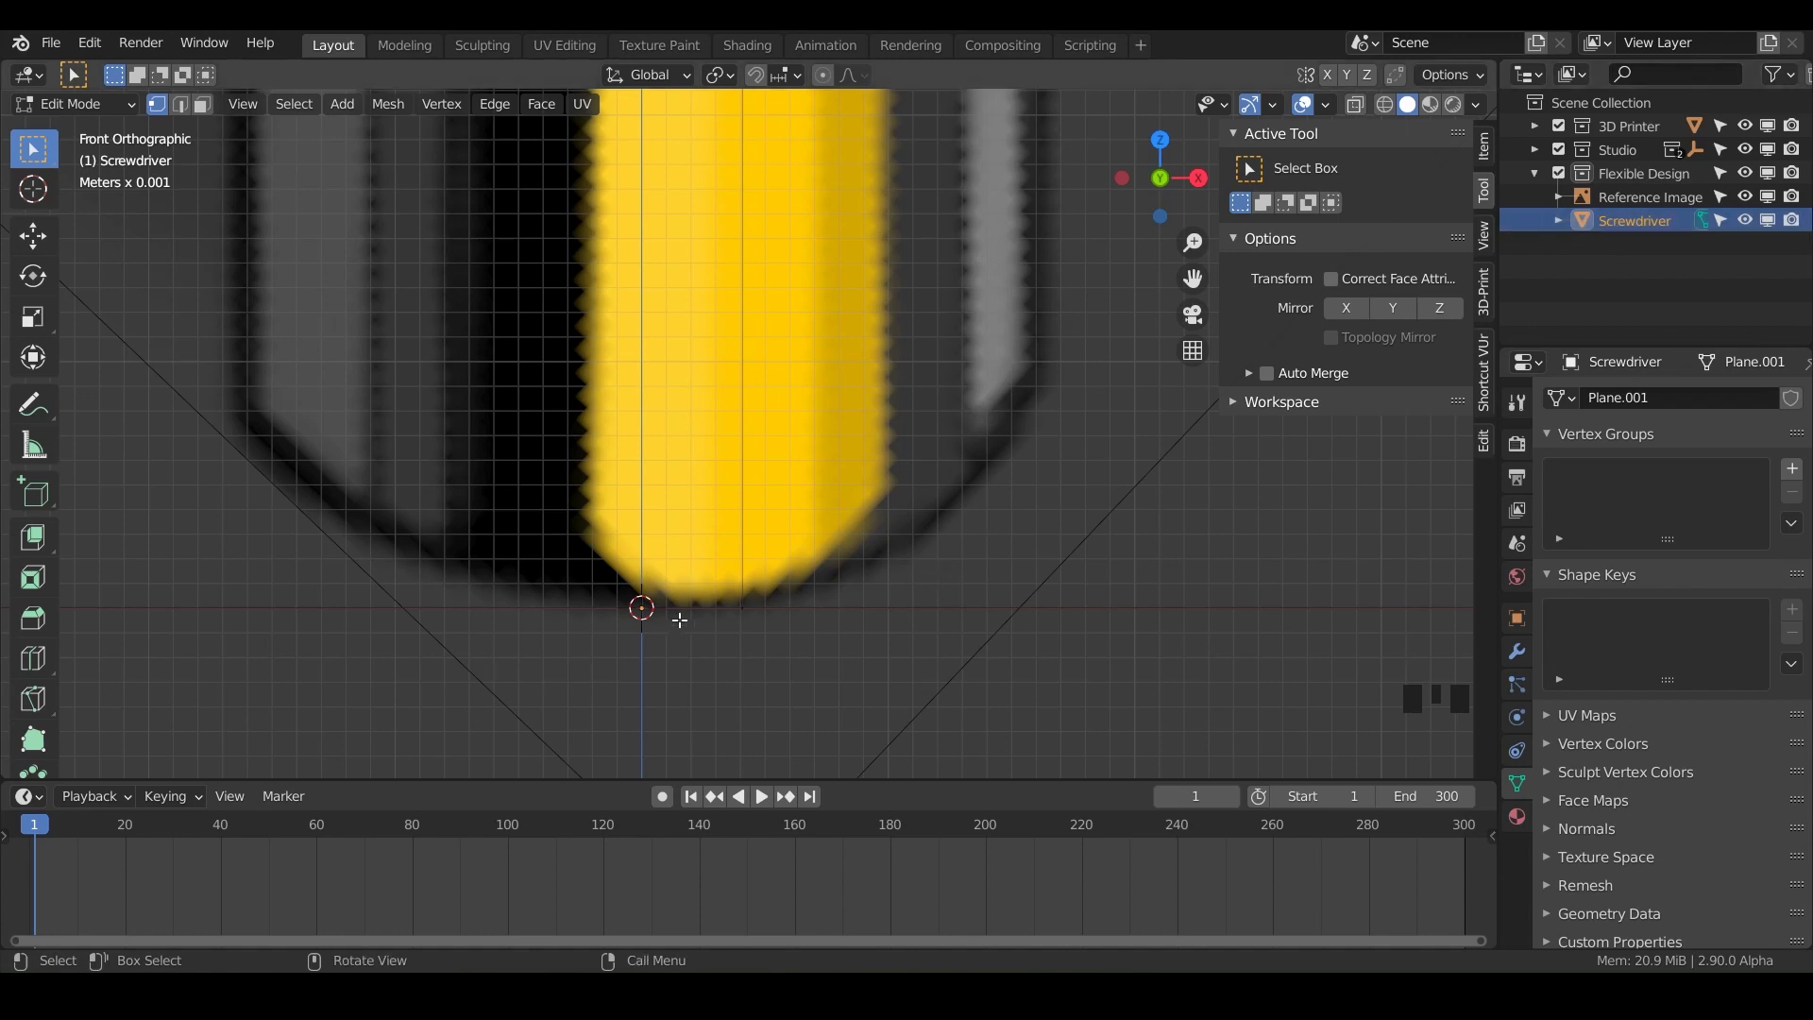
ctrl+right_click(959, 578)
ctrl+right_click(1009, 489)
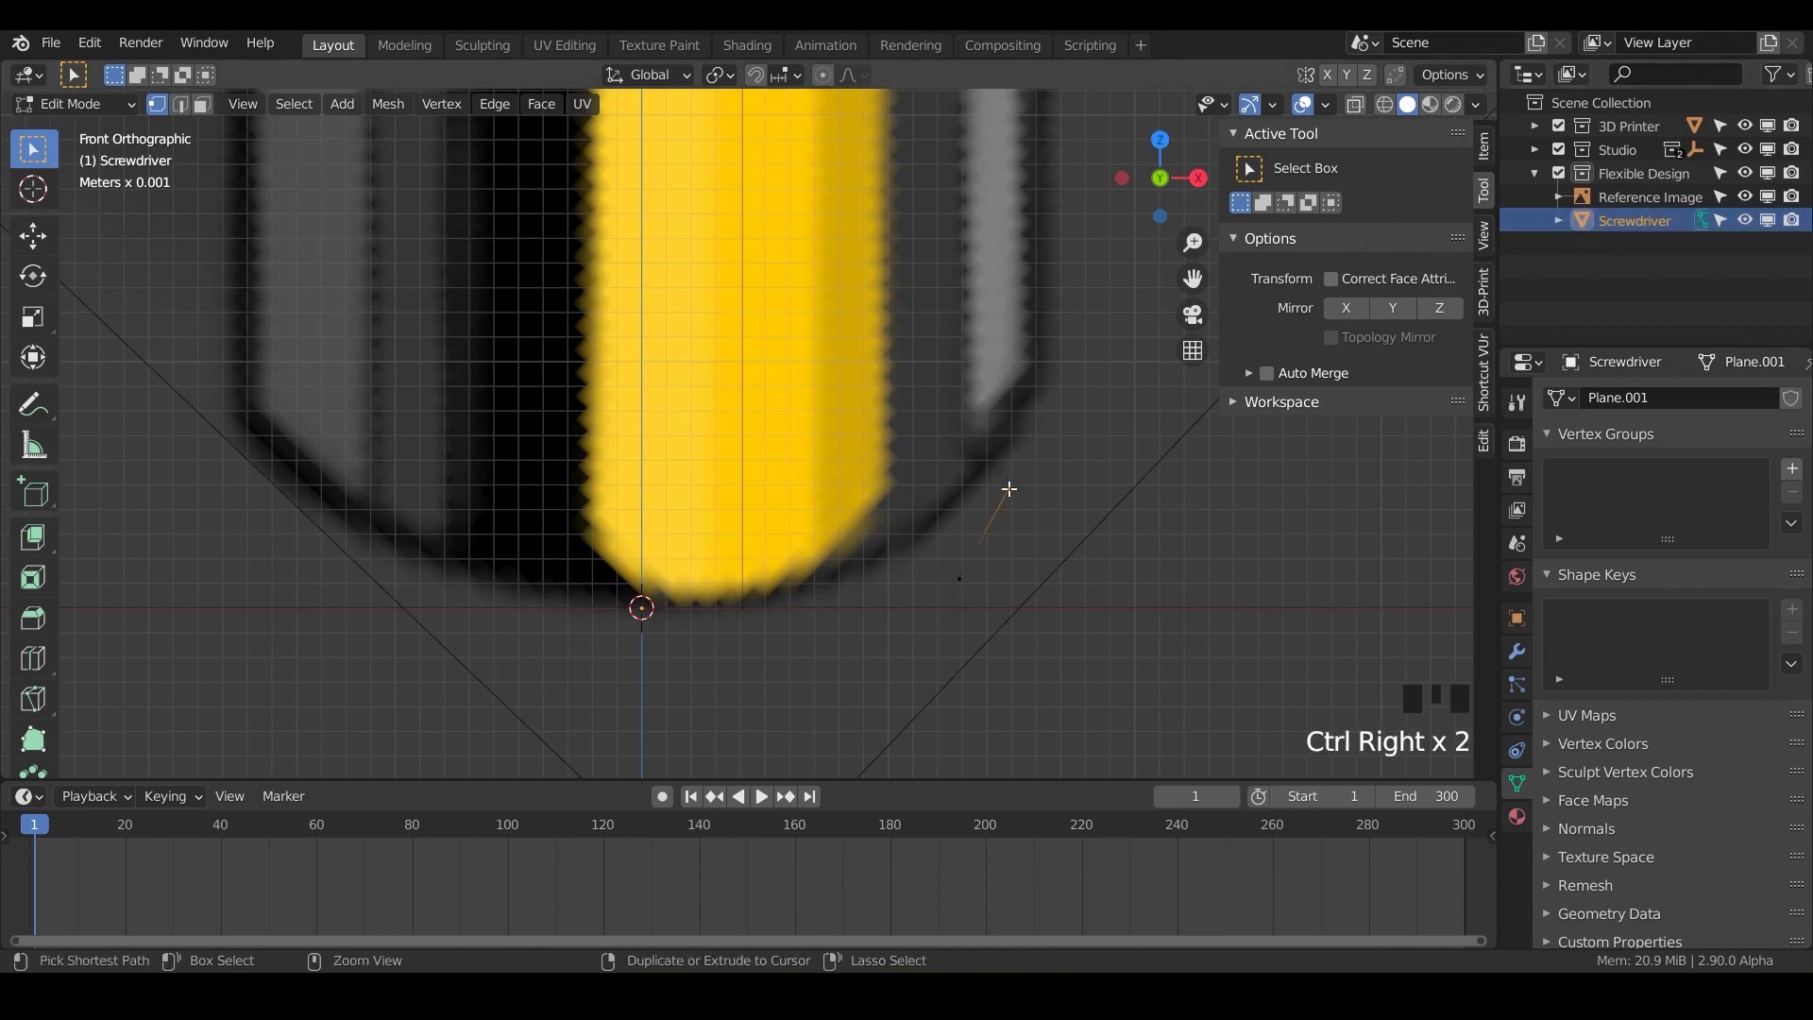
ctrl+right_click(1126, 563)
ctrl+right_click(1099, 680)
ctrl+right_click(953, 695)
ctrl+right_click(811, 683)
ctrl+right_click(865, 625)
ctrl+right_click(878, 537)
key(ctrl+z)
key(ctrl+z)
key(ctrl+z)
key(ctrl+z)
key(ctrl+z)
key(ctrl+z)
key(ctrl+z)
key(ctrl+z)
key(ctrl+z)
key(ctrl+z)
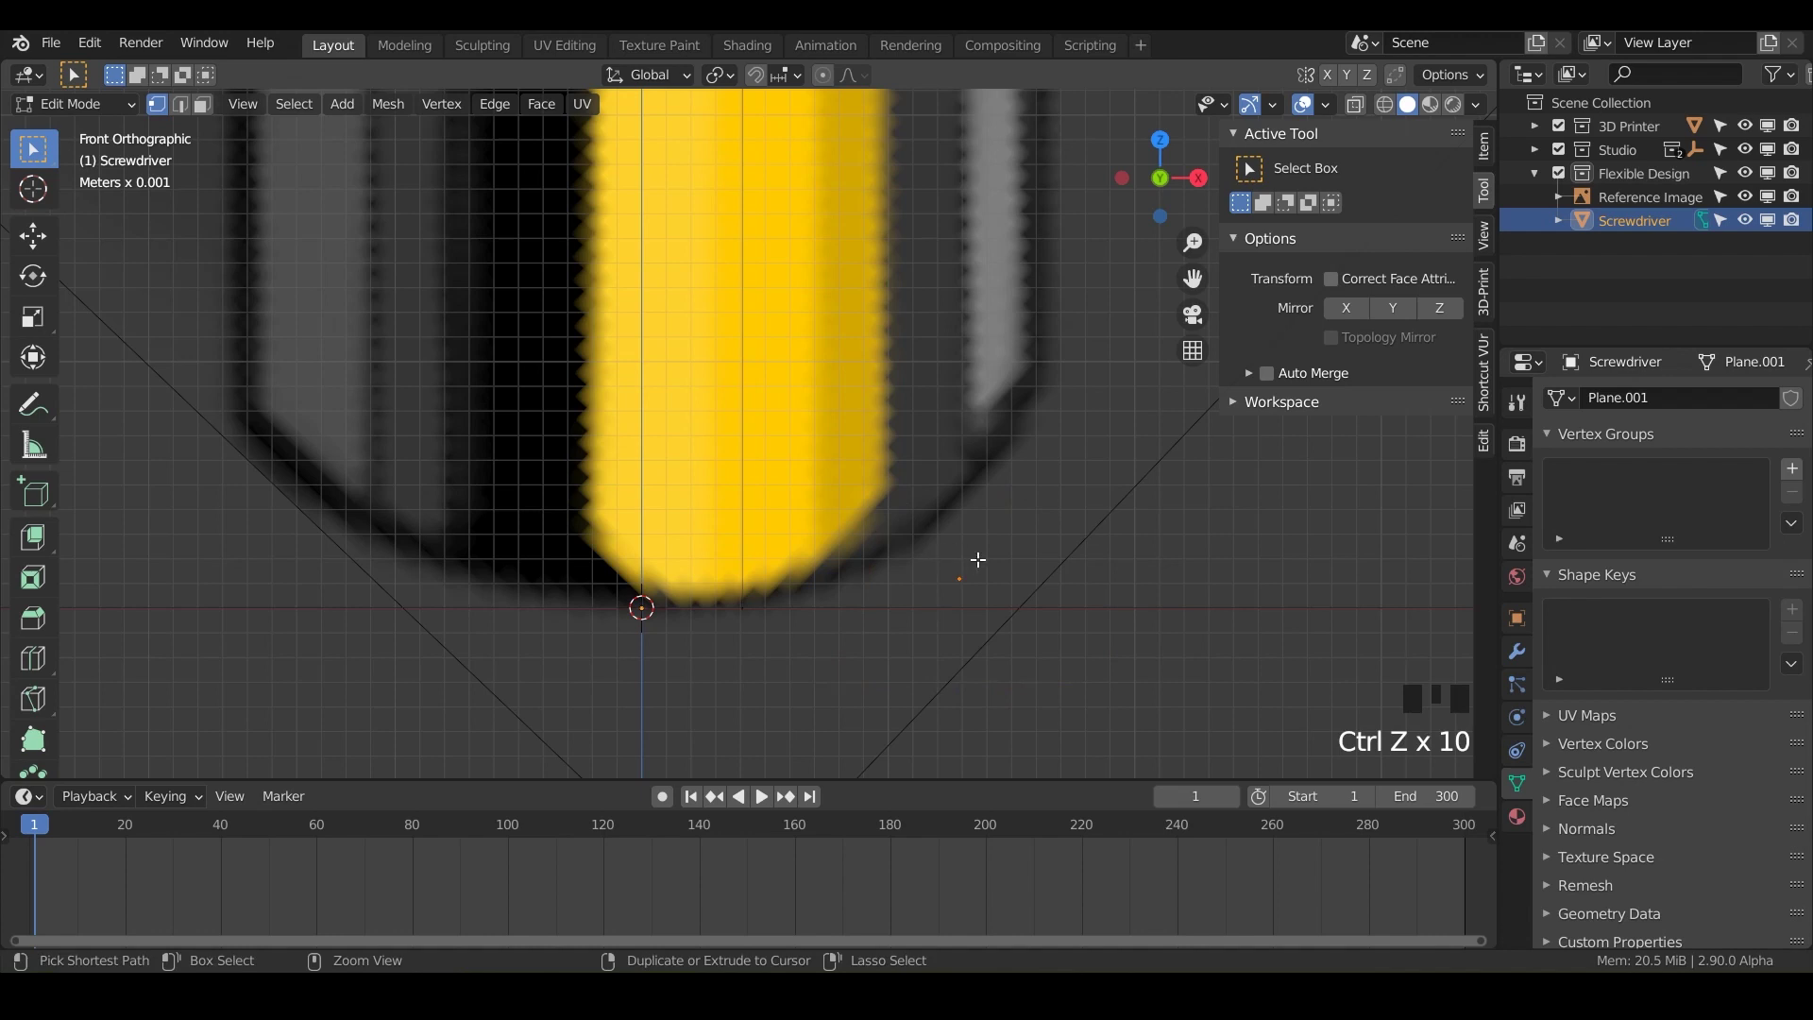
key(ctrl+z)
Trace the handle's rounded lower end with five connected vertices, from the origin out to the start of its +X side.
ctrl+right_click(641, 608)
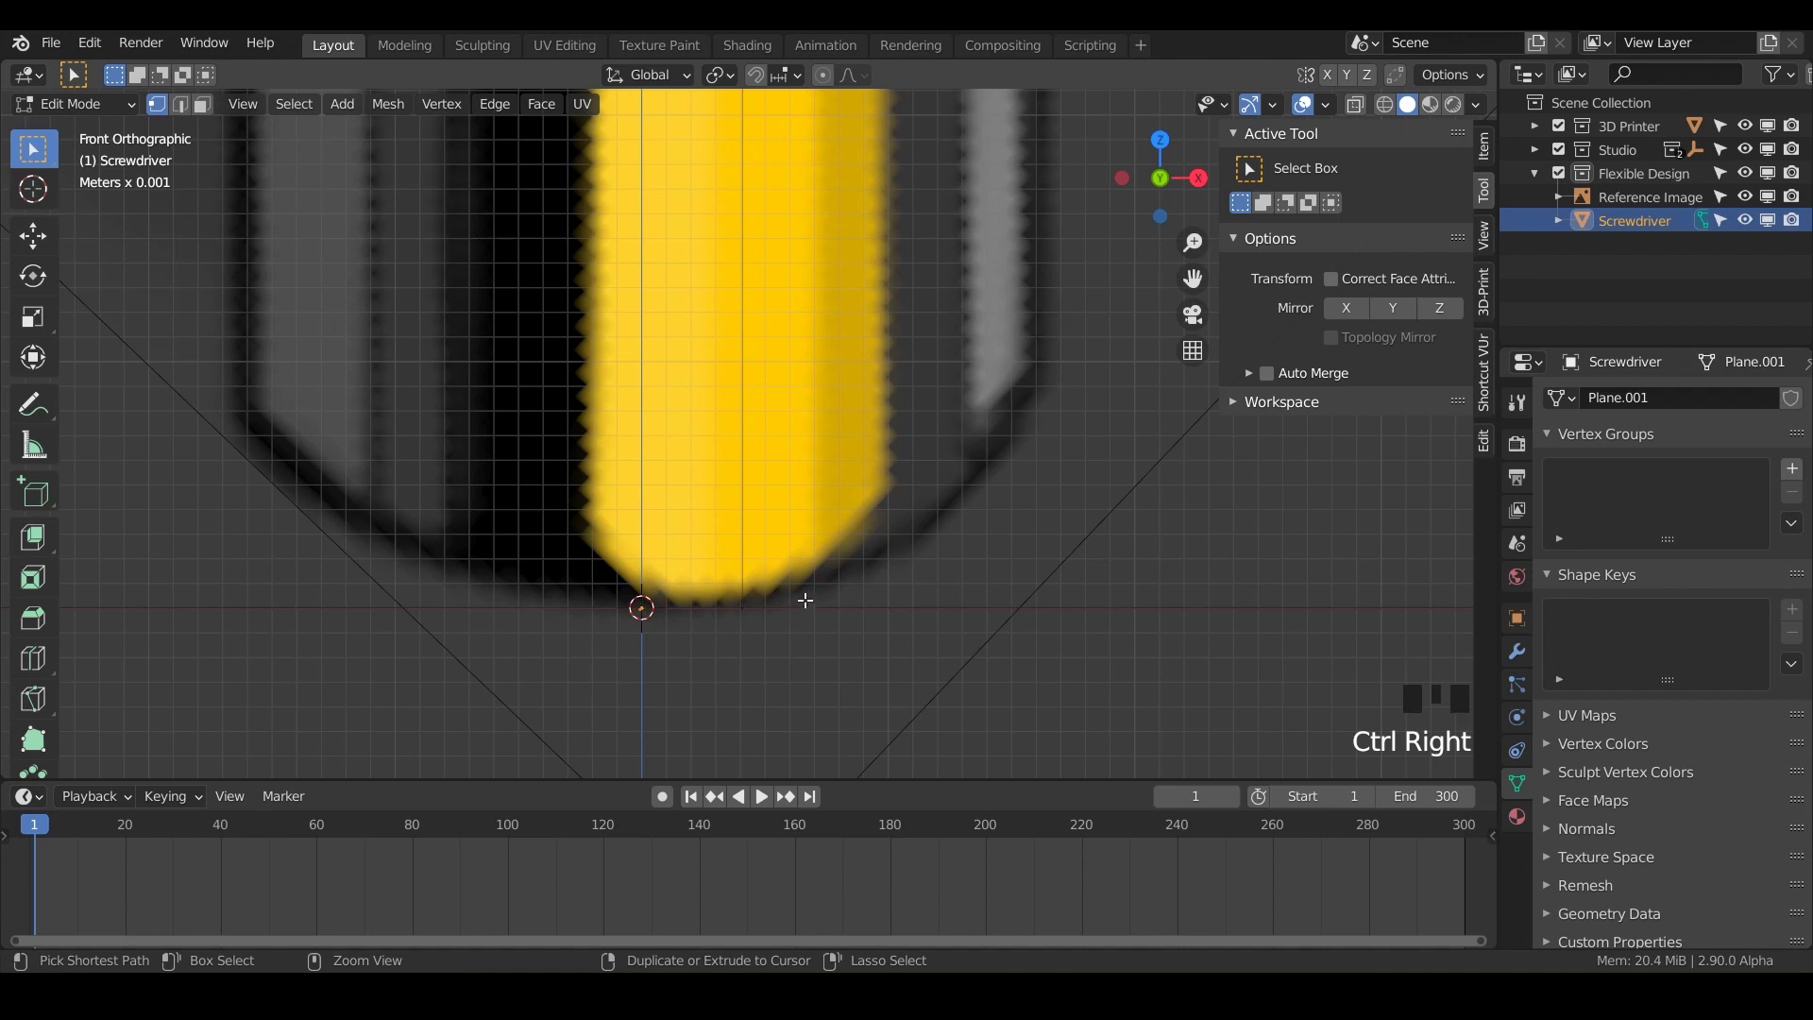
ctrl+right_click(805, 601)
ctrl+right_click(905, 542)
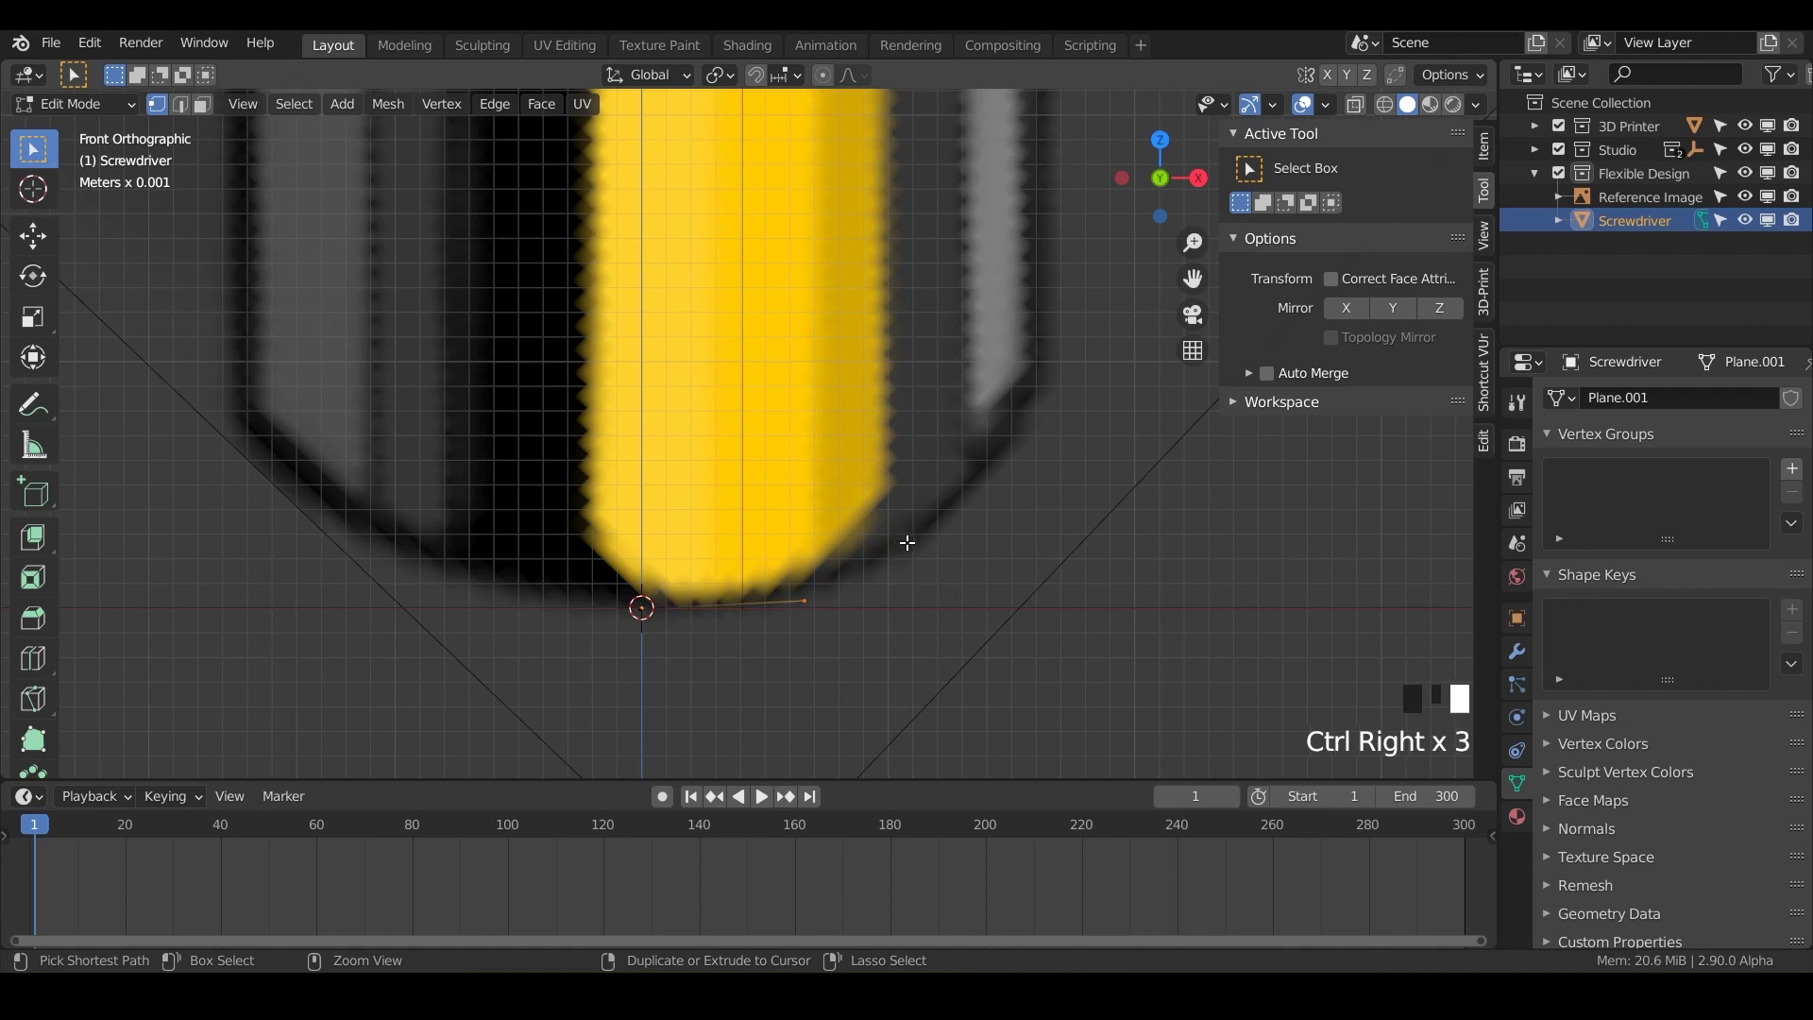
ctrl+right_click(993, 461)
ctrl+right_click(1036, 390)
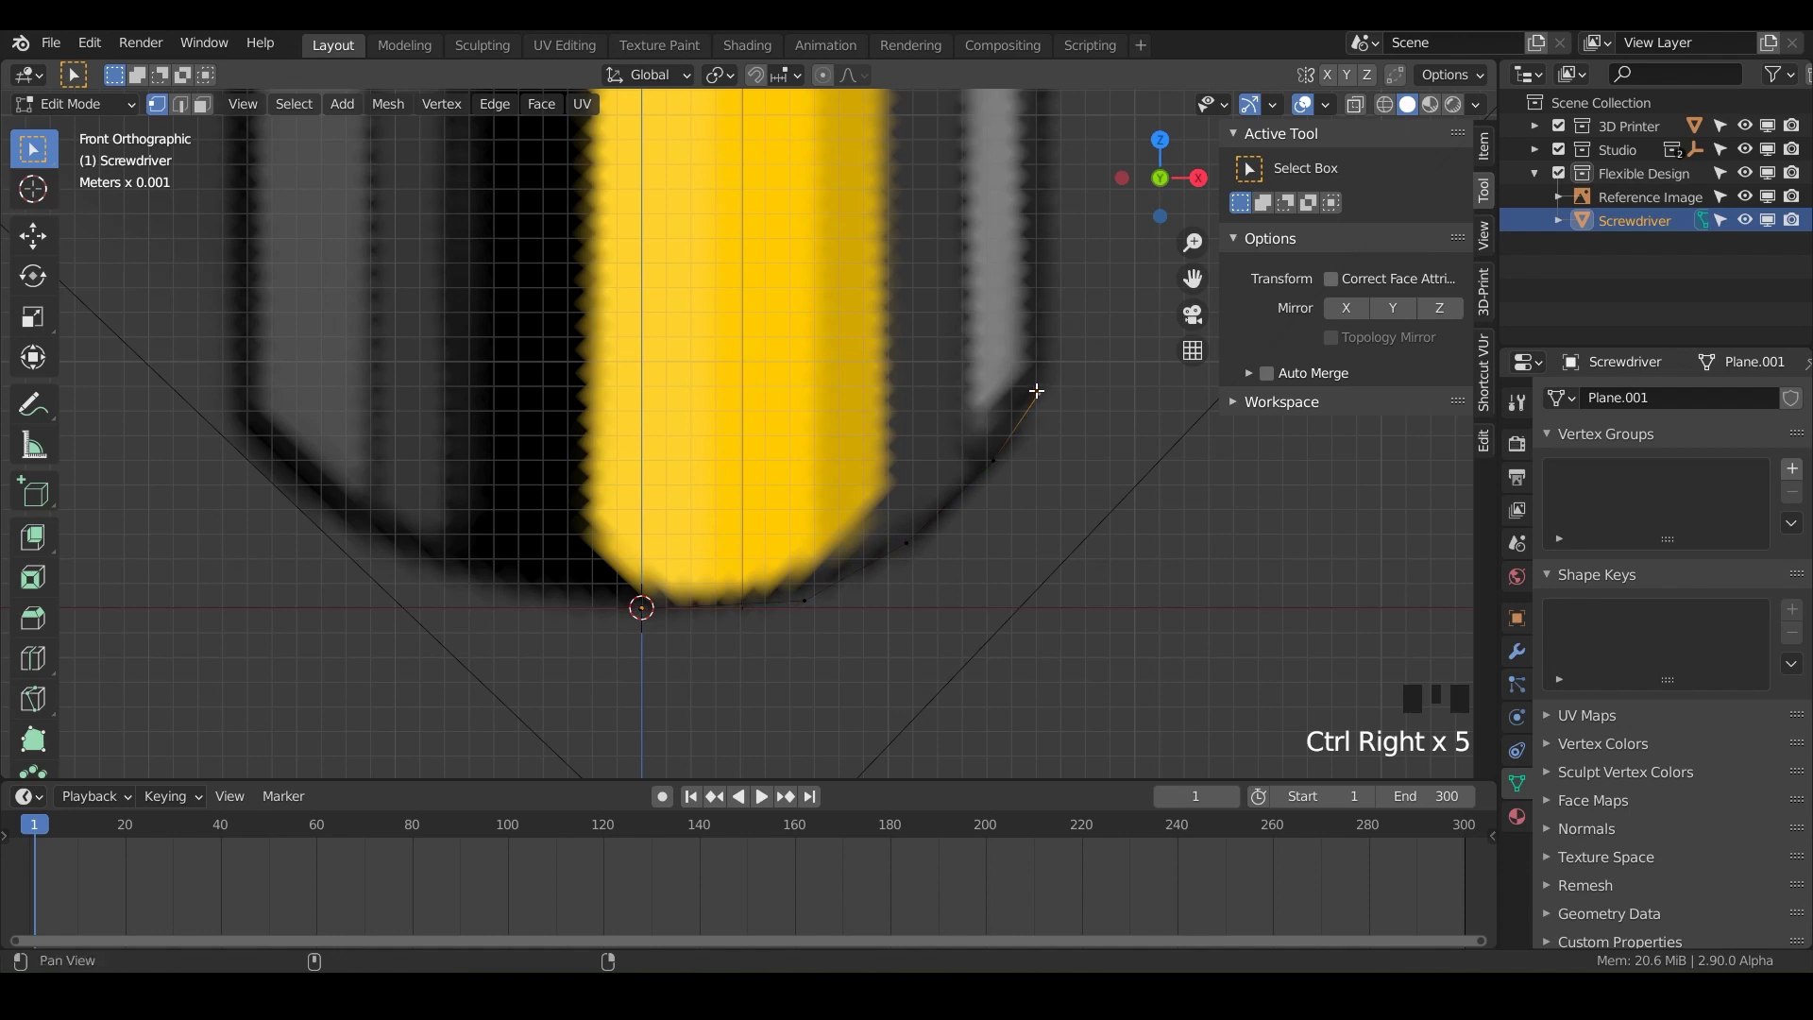
Extend the profile upward with two more vertices along the handle's straight +X side.
alt+shift+right_click(1011, 425)
shift+middle_drag(924, 543, 766, 788)
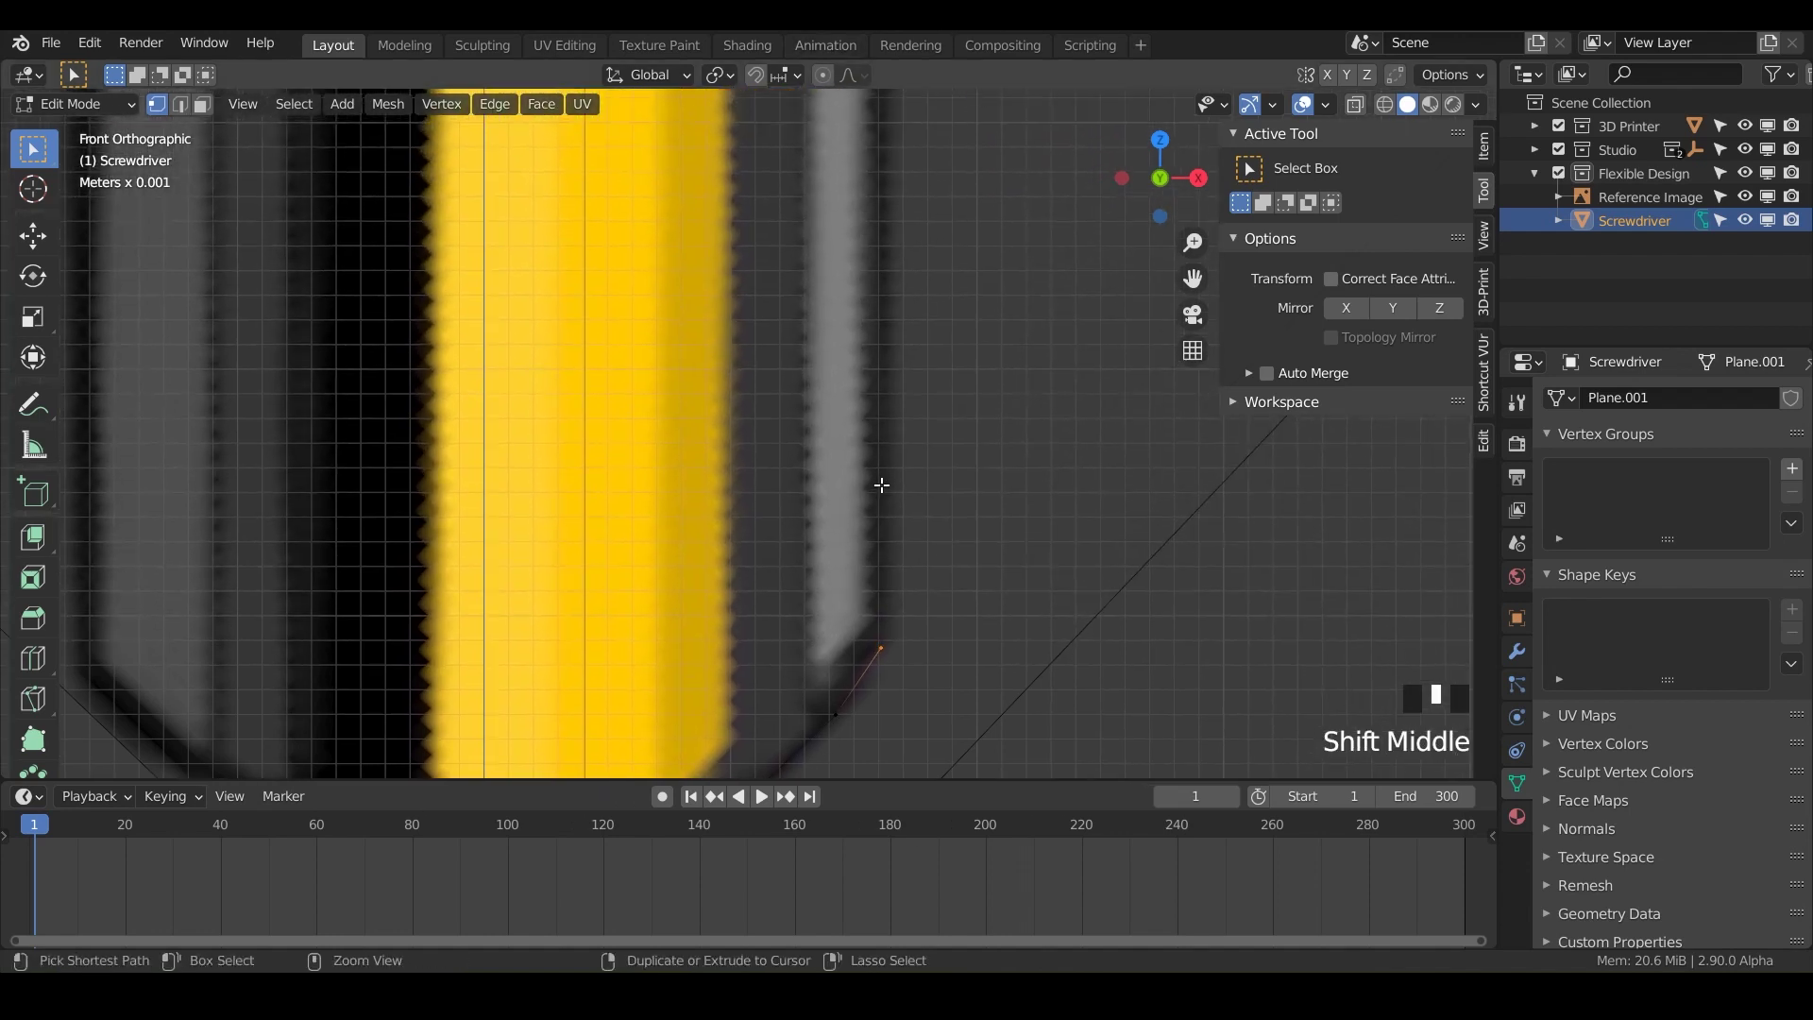
ctrl+right_click(881, 485)
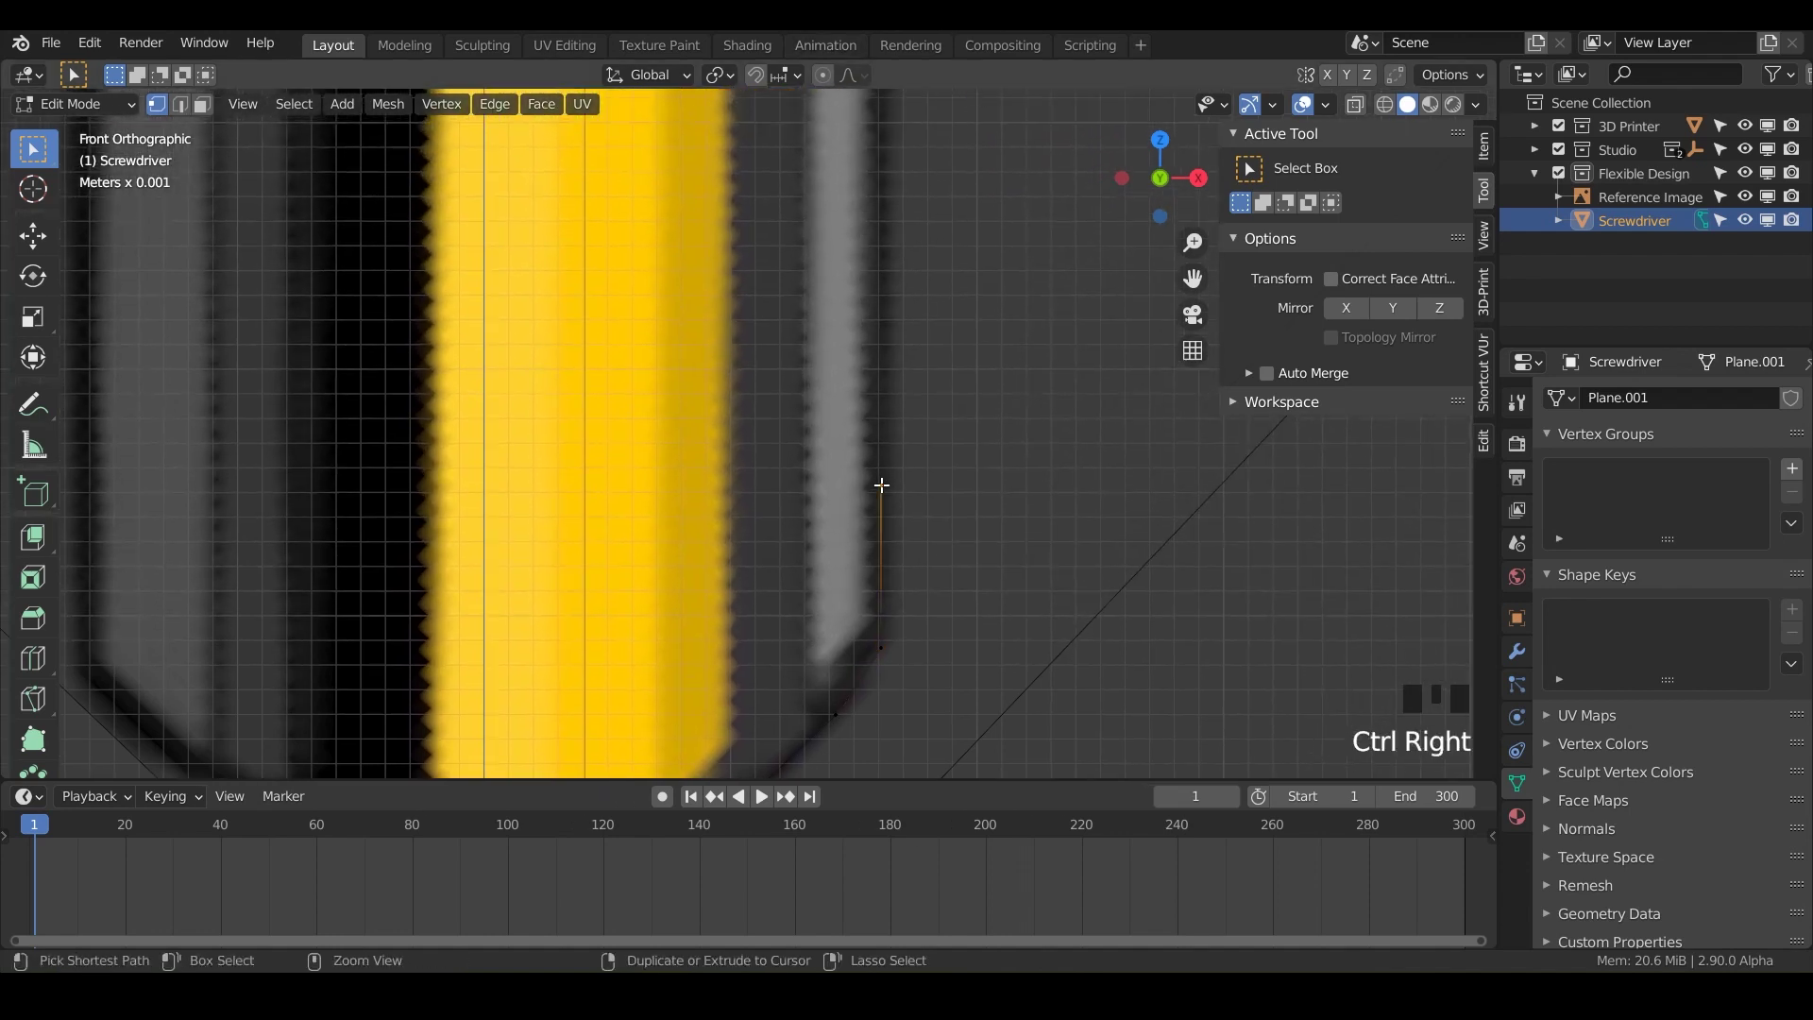
ctrl+right_click(880, 277)
Move the last profile vertex up along Z to the upper end of the handle's straight section, where the waist begins.
alt+shift+right_click(856, 419)
shift+middle_drag(865, 313, 769, 627)
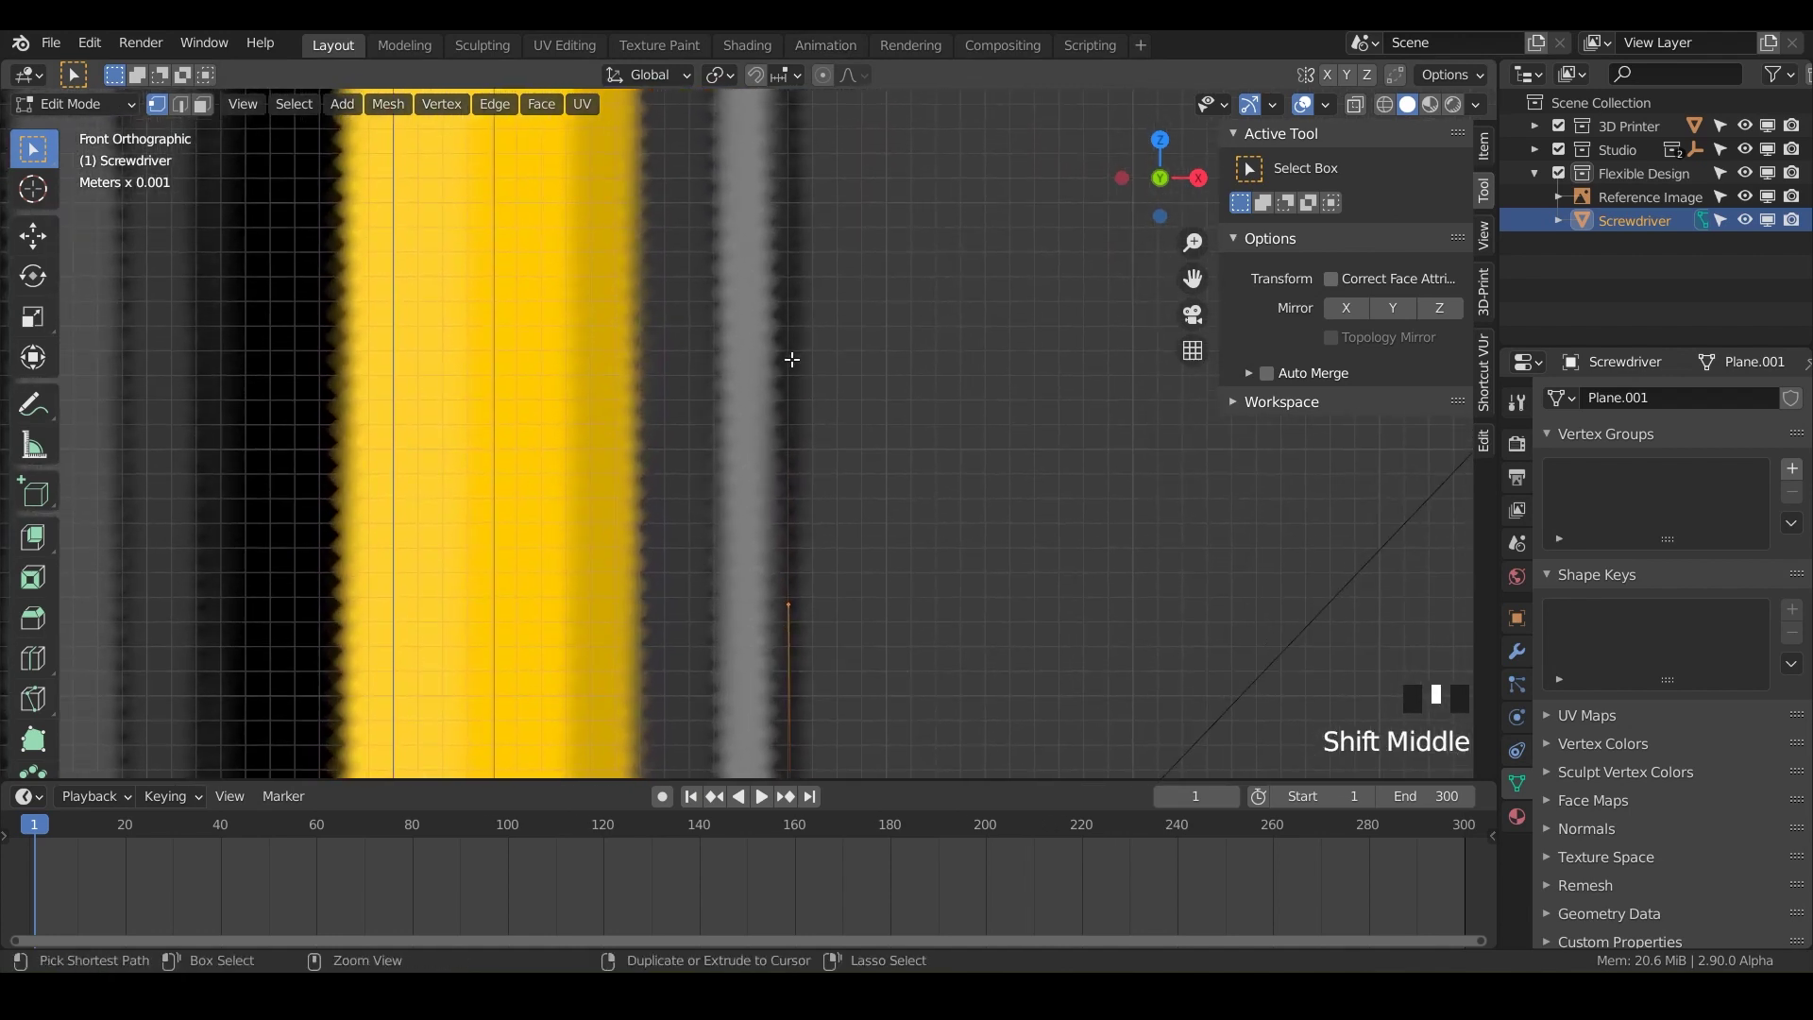
scroll(791, 360, down, 5)
scroll(822, 391, down, 4)
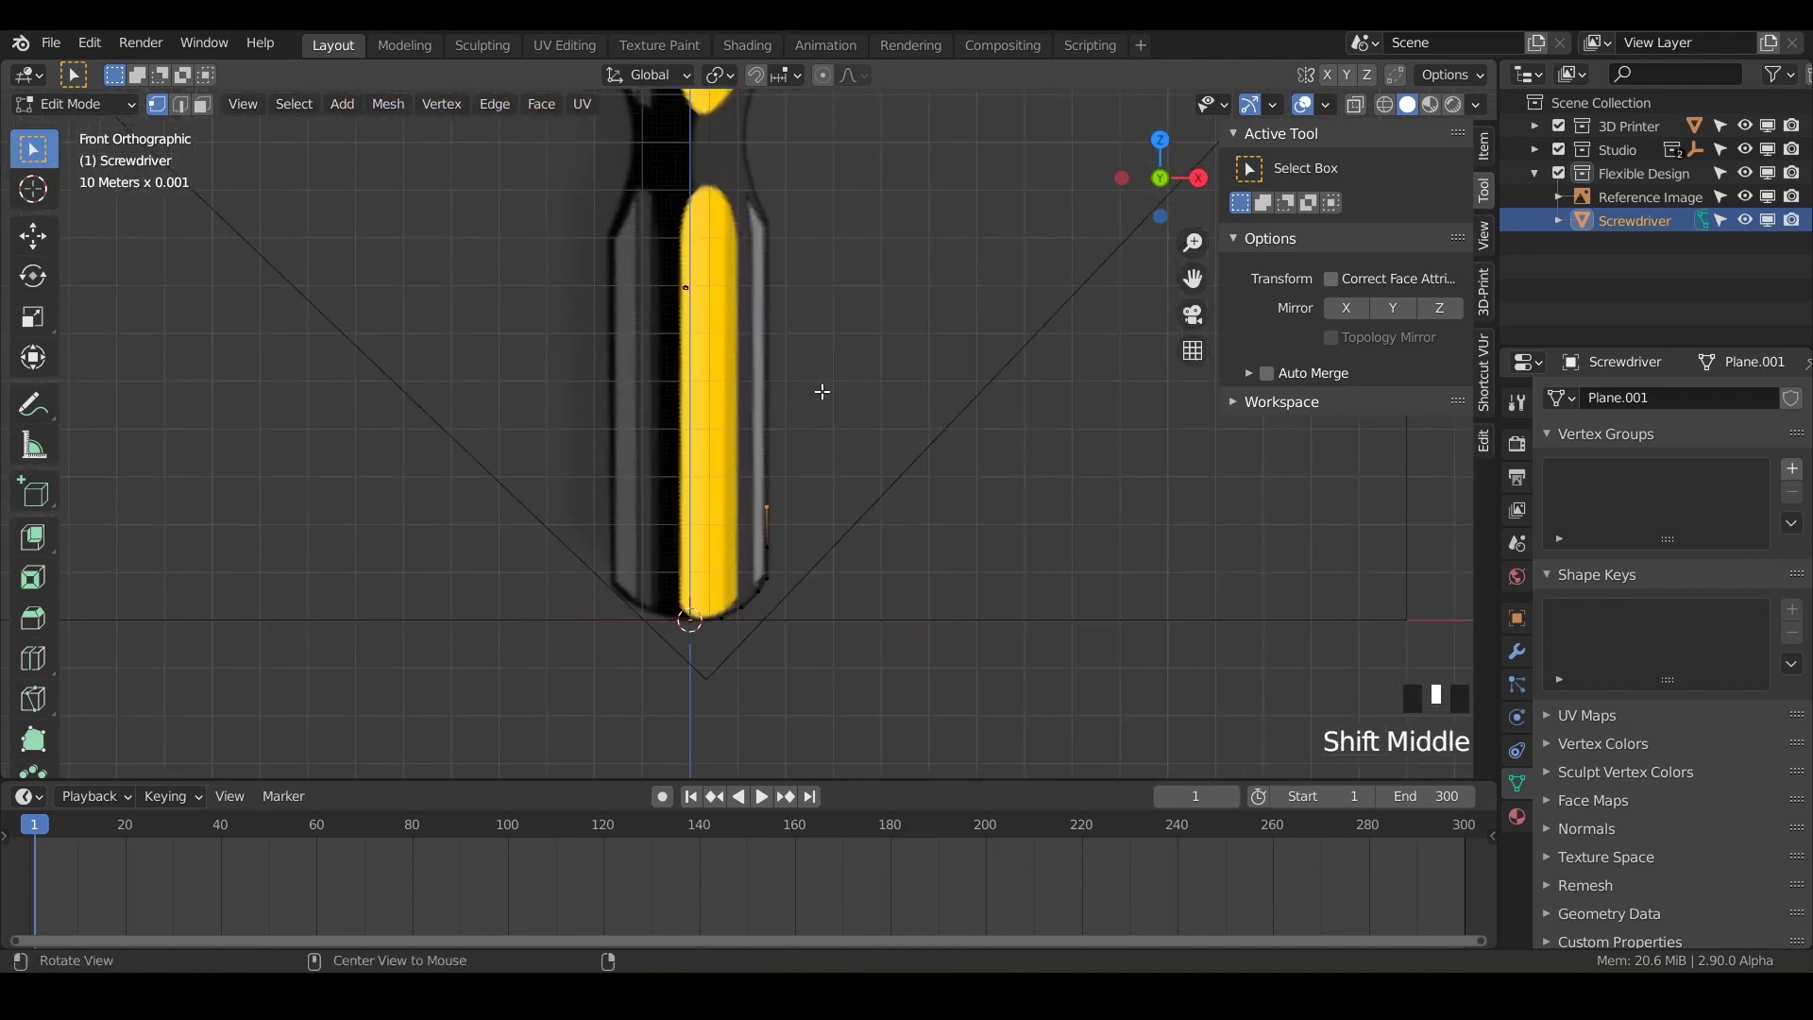
scroll(821, 391, up, 3)
key(g)
key(z)
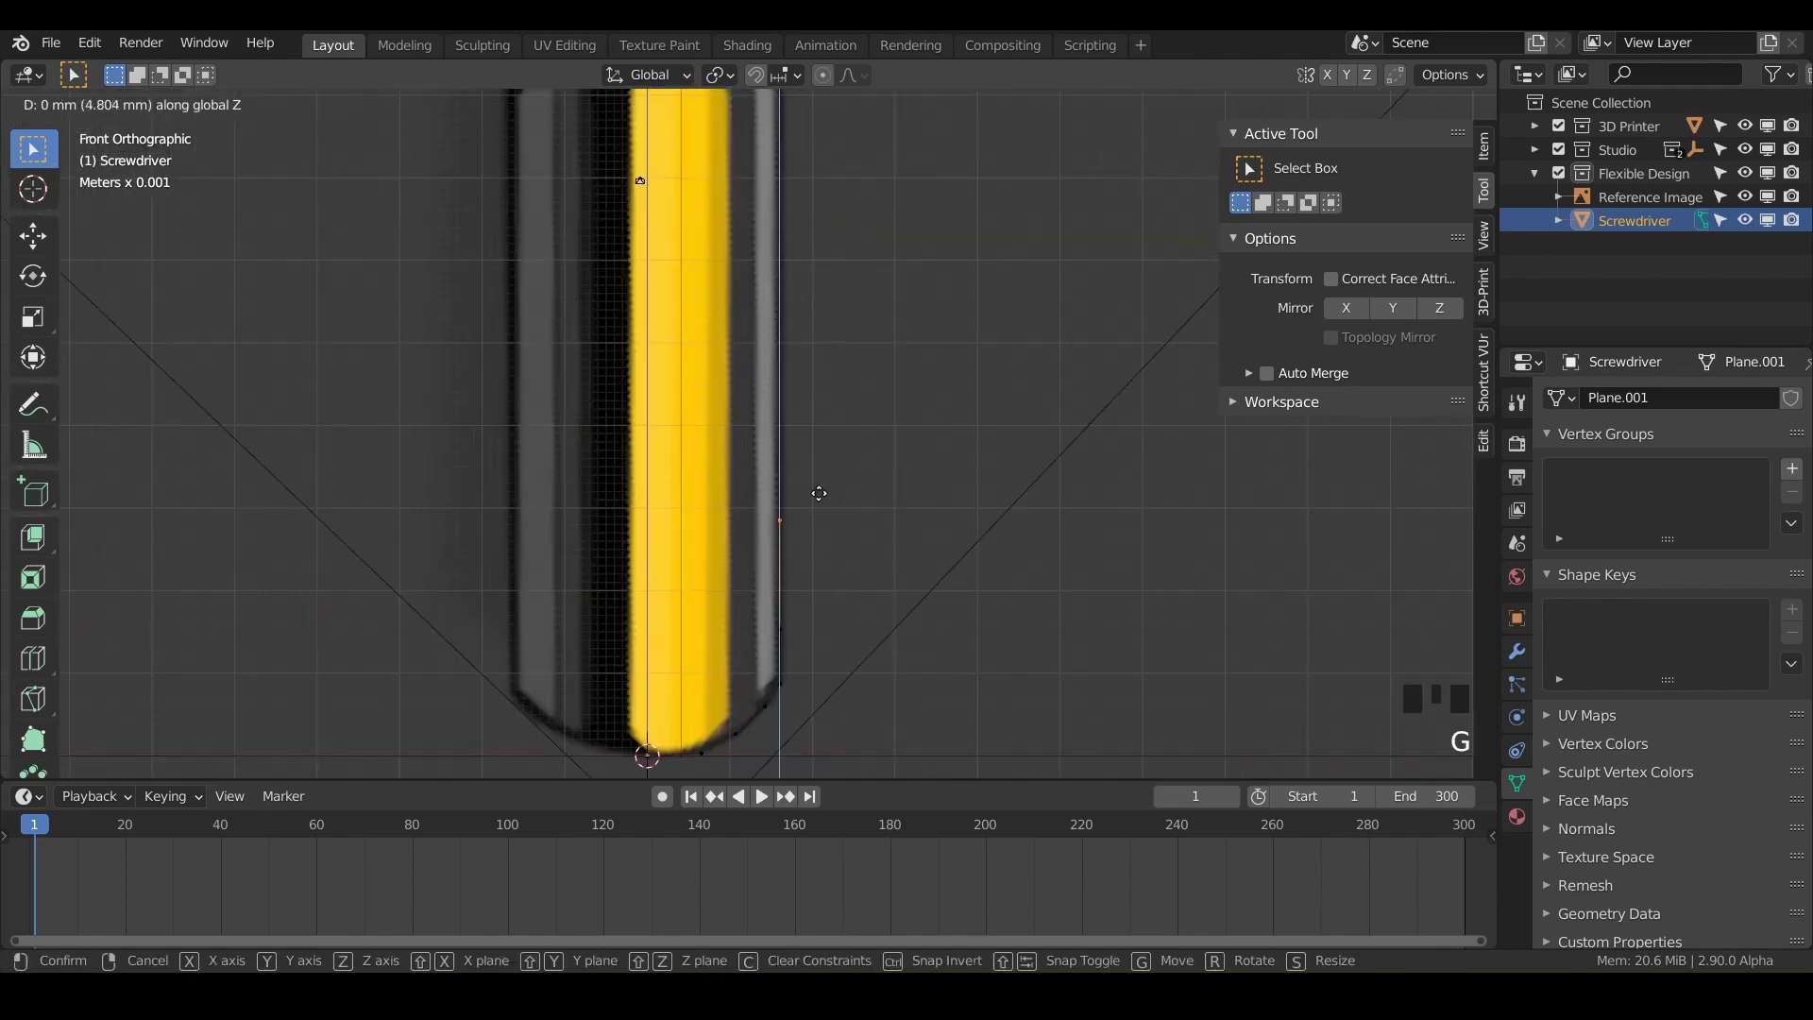
click(825, 260)
shift+middle_drag(826, 292, 797, 469)
key(g)
key(z)
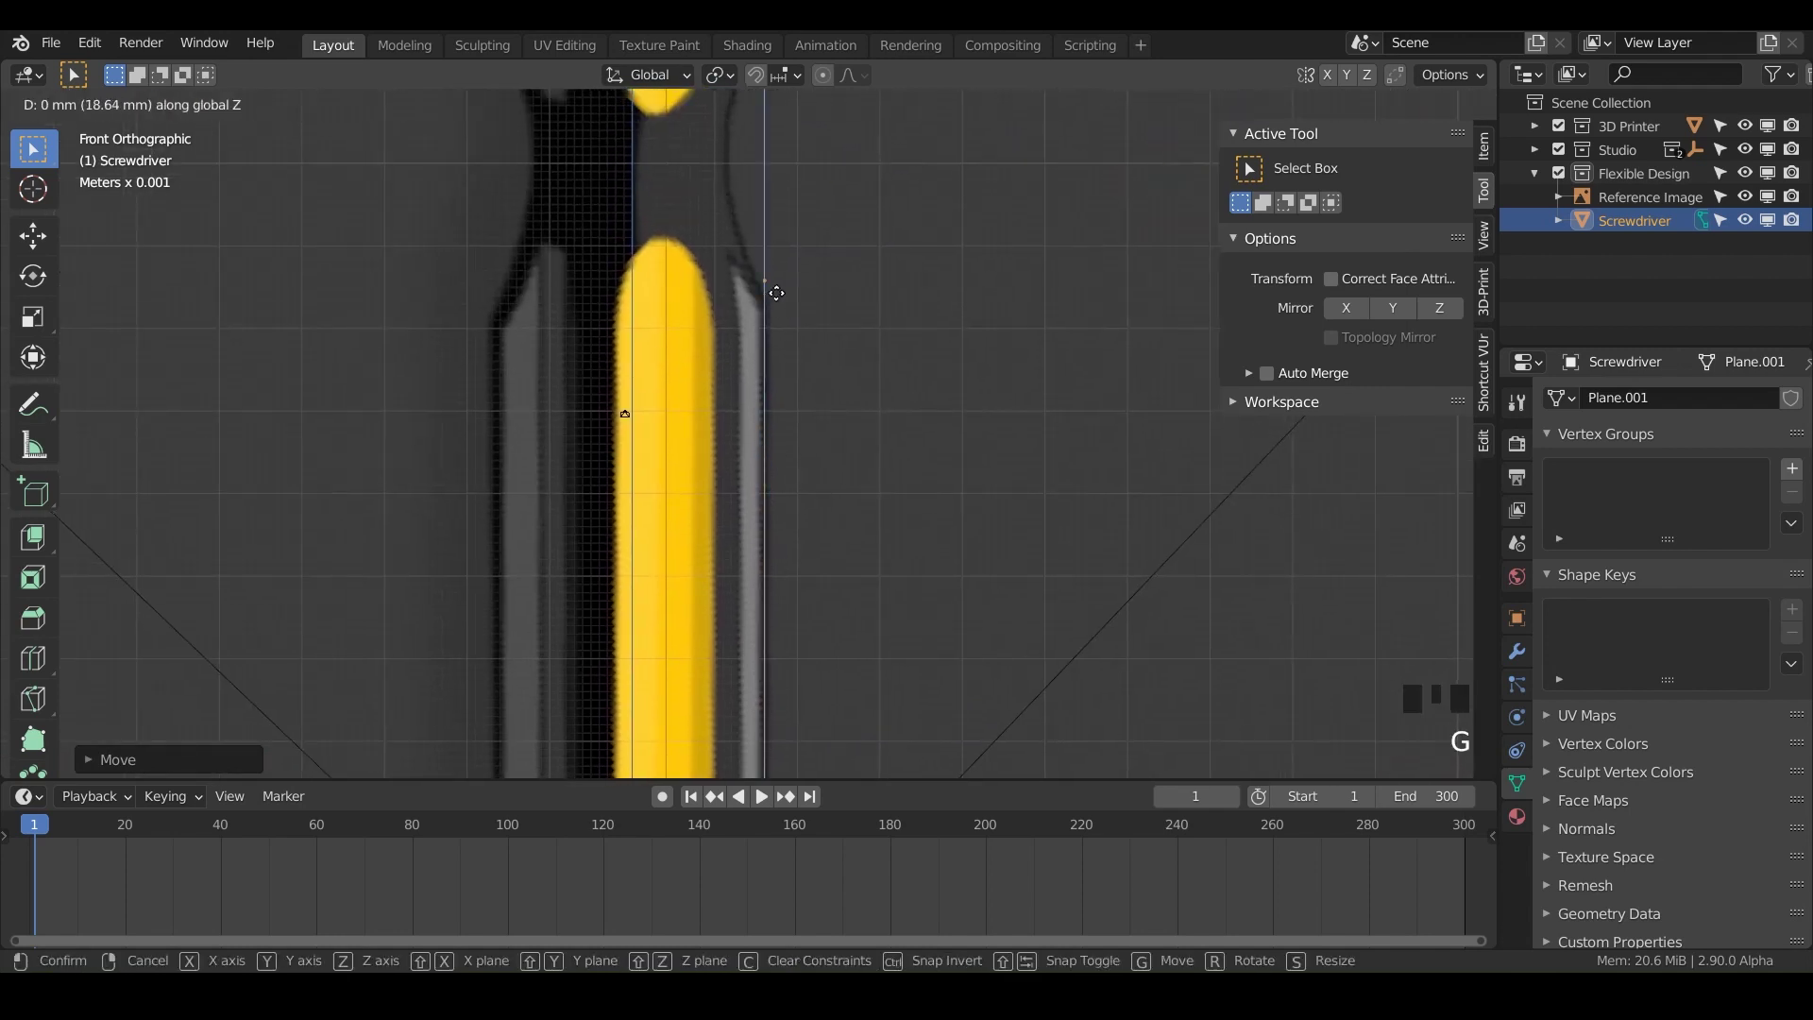
click(767, 315)
Trace the curved waist of the handle with six connected vertices up to the widest part of the collar.
shift+middle_drag(768, 314, 828, 425)
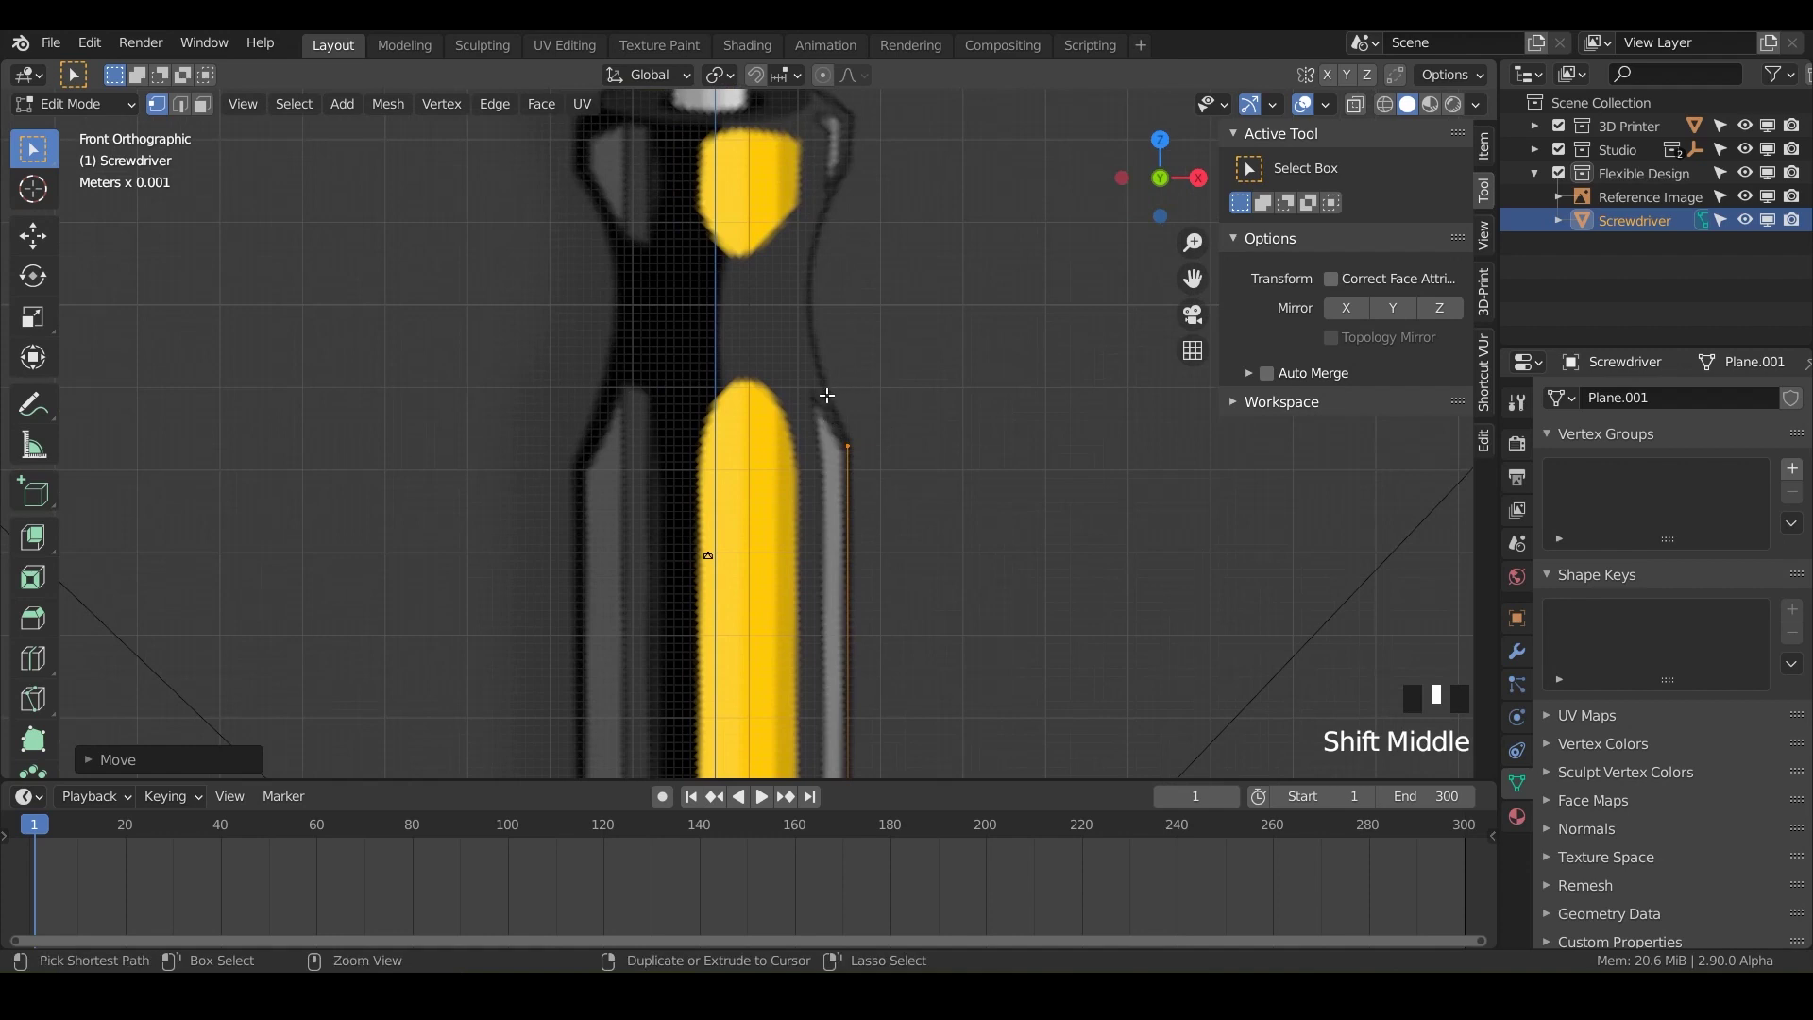
ctrl+right_click(827, 396)
ctrl+right_click(813, 343)
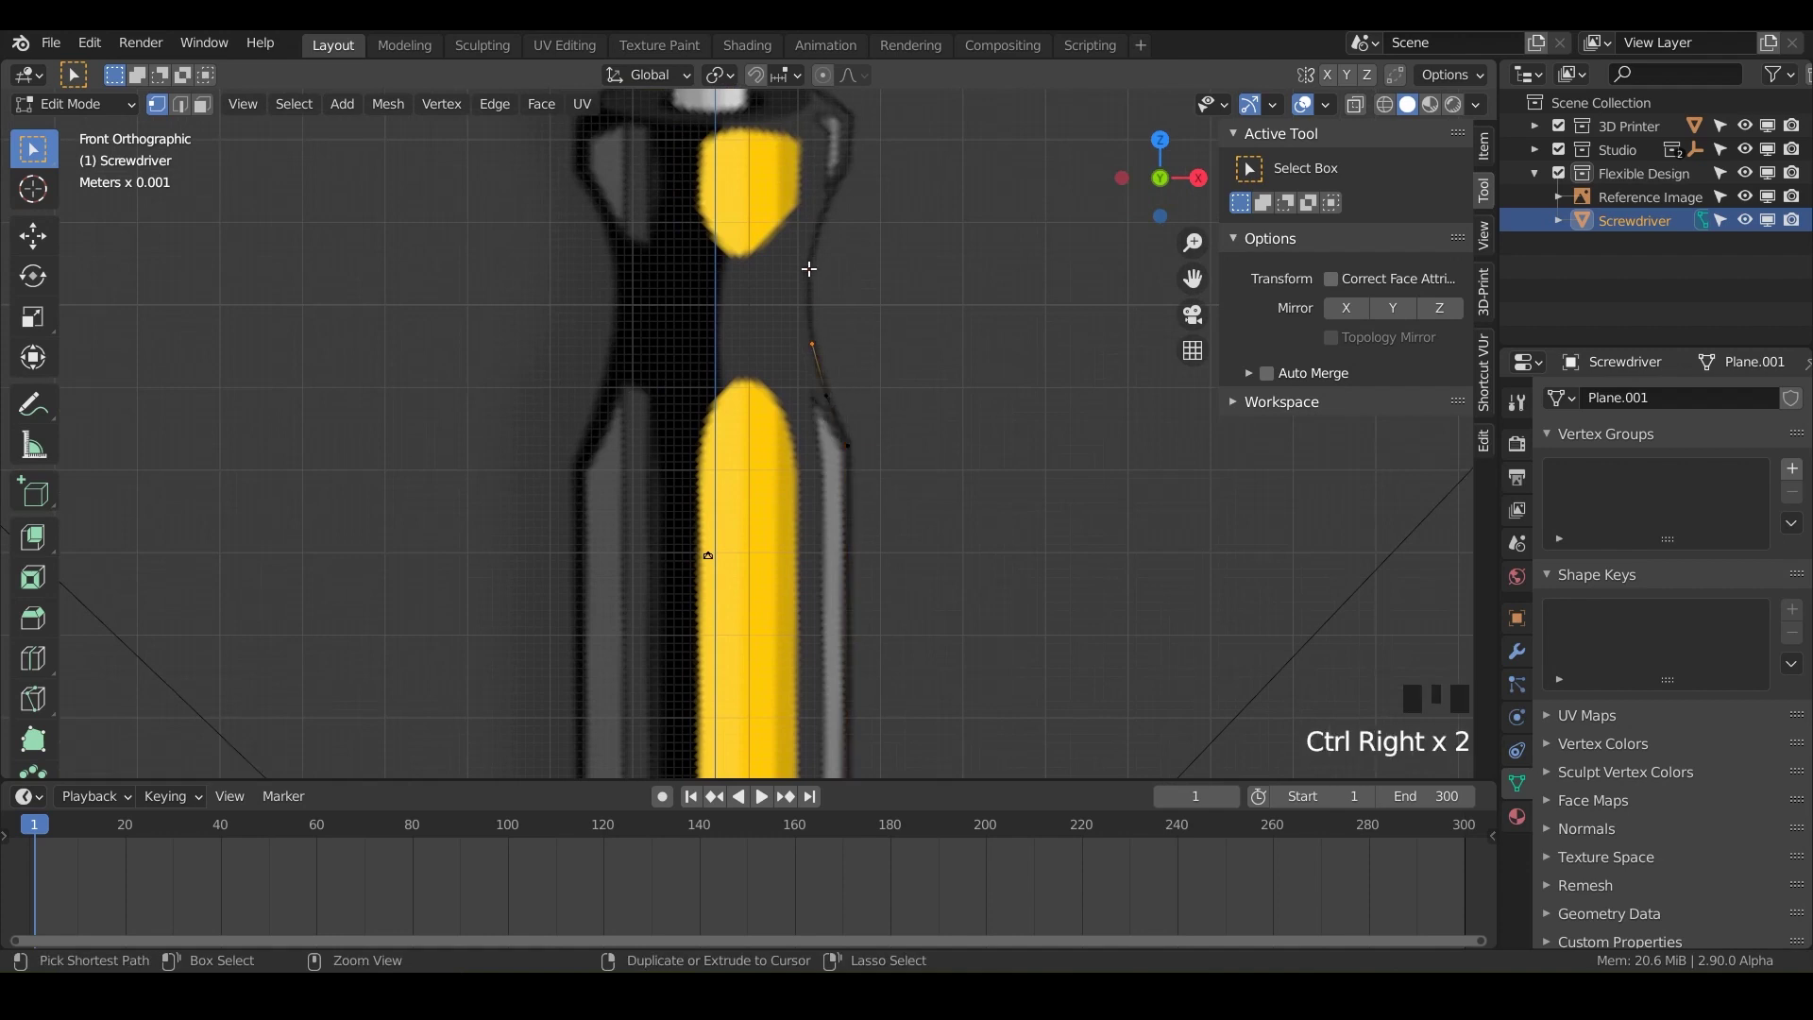
ctrl+right_click(810, 280)
ctrl+right_click(817, 231)
ctrl+right_click(832, 193)
ctrl+right_click(850, 164)
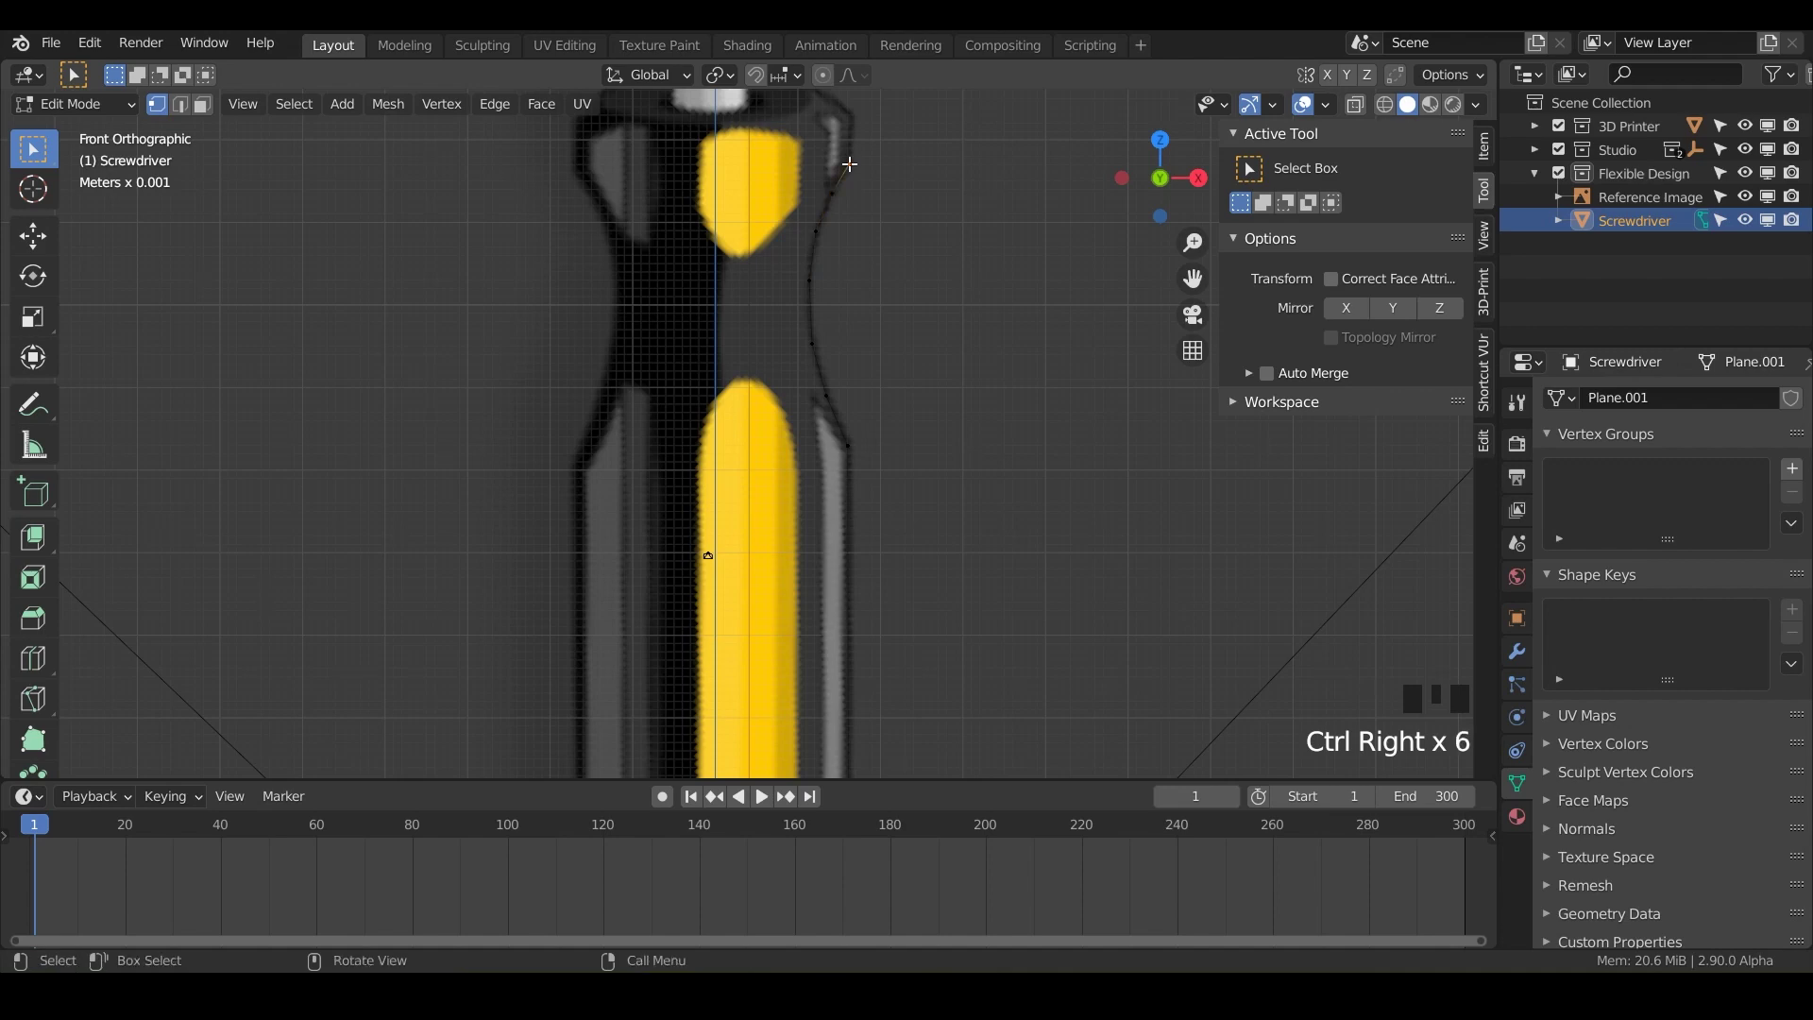
Continue the profile around the collar with three vertices: up its +X side, at the upper shoulder, and inward at the shaft's edge.
shift+middle_drag(850, 165, 850, 486)
scroll(797, 287, up, 4)
ctrl+right_click(828, 280)
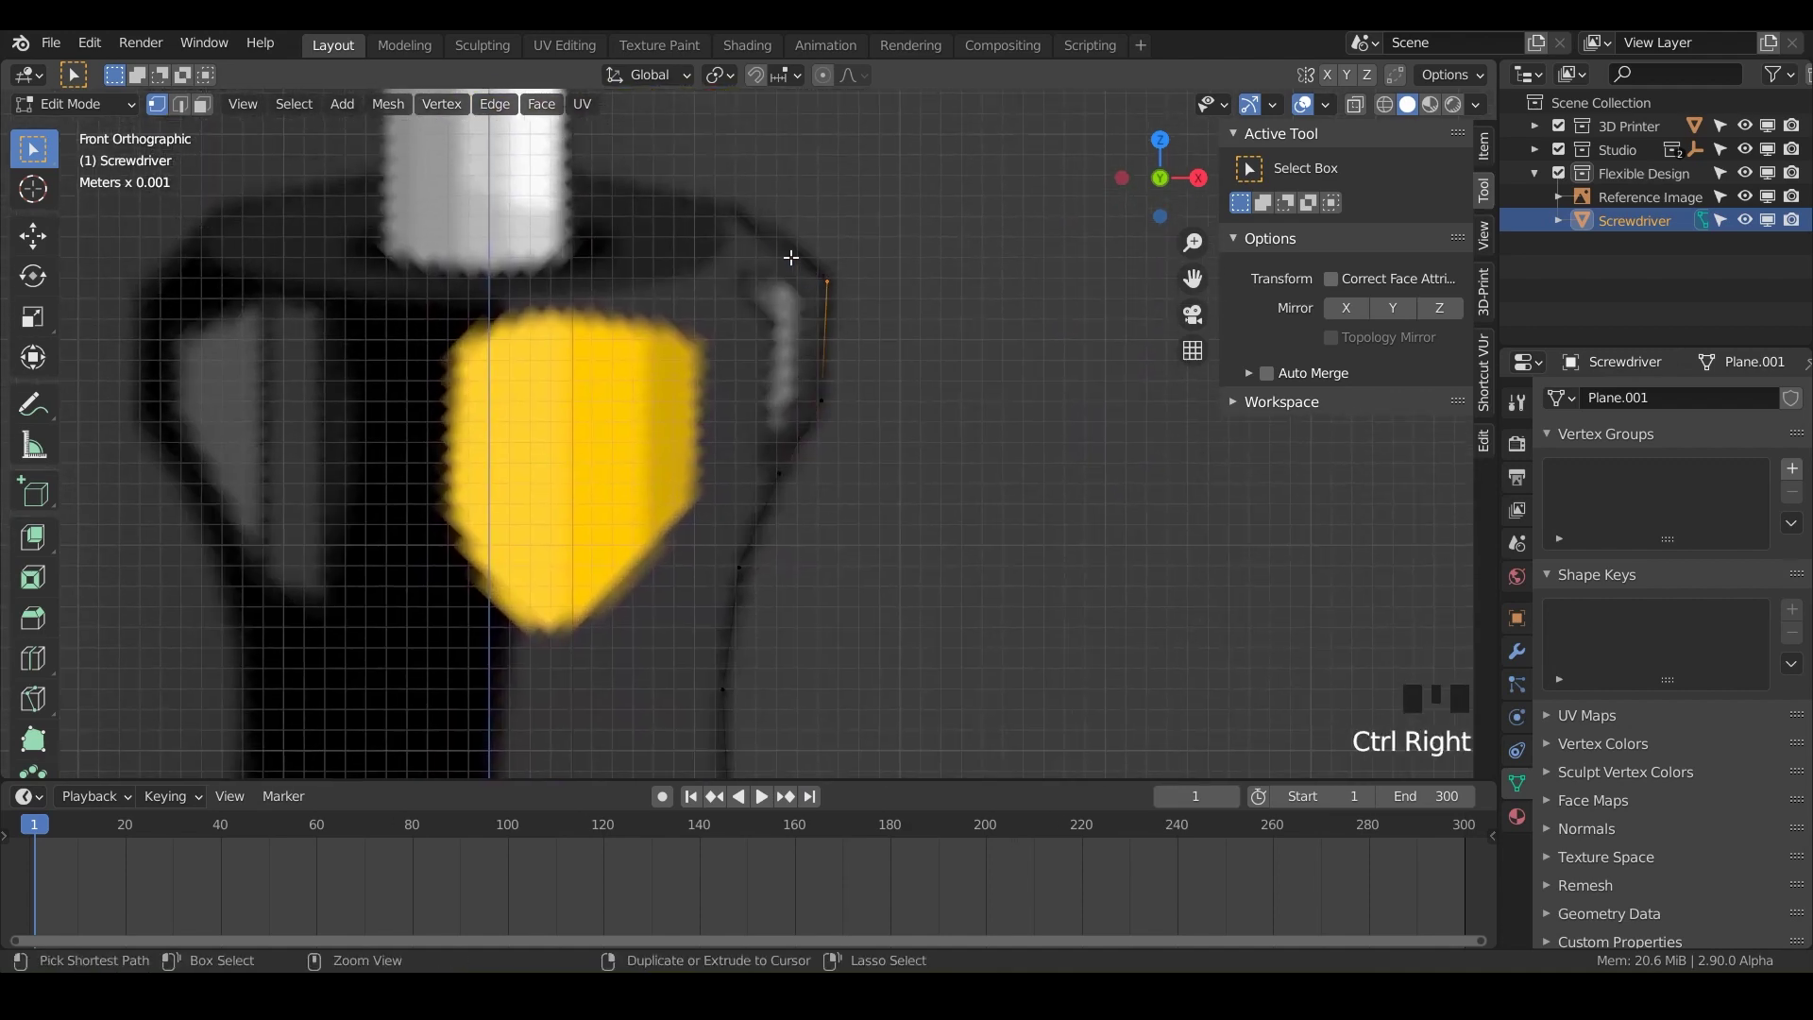
ctrl+click(734, 213)
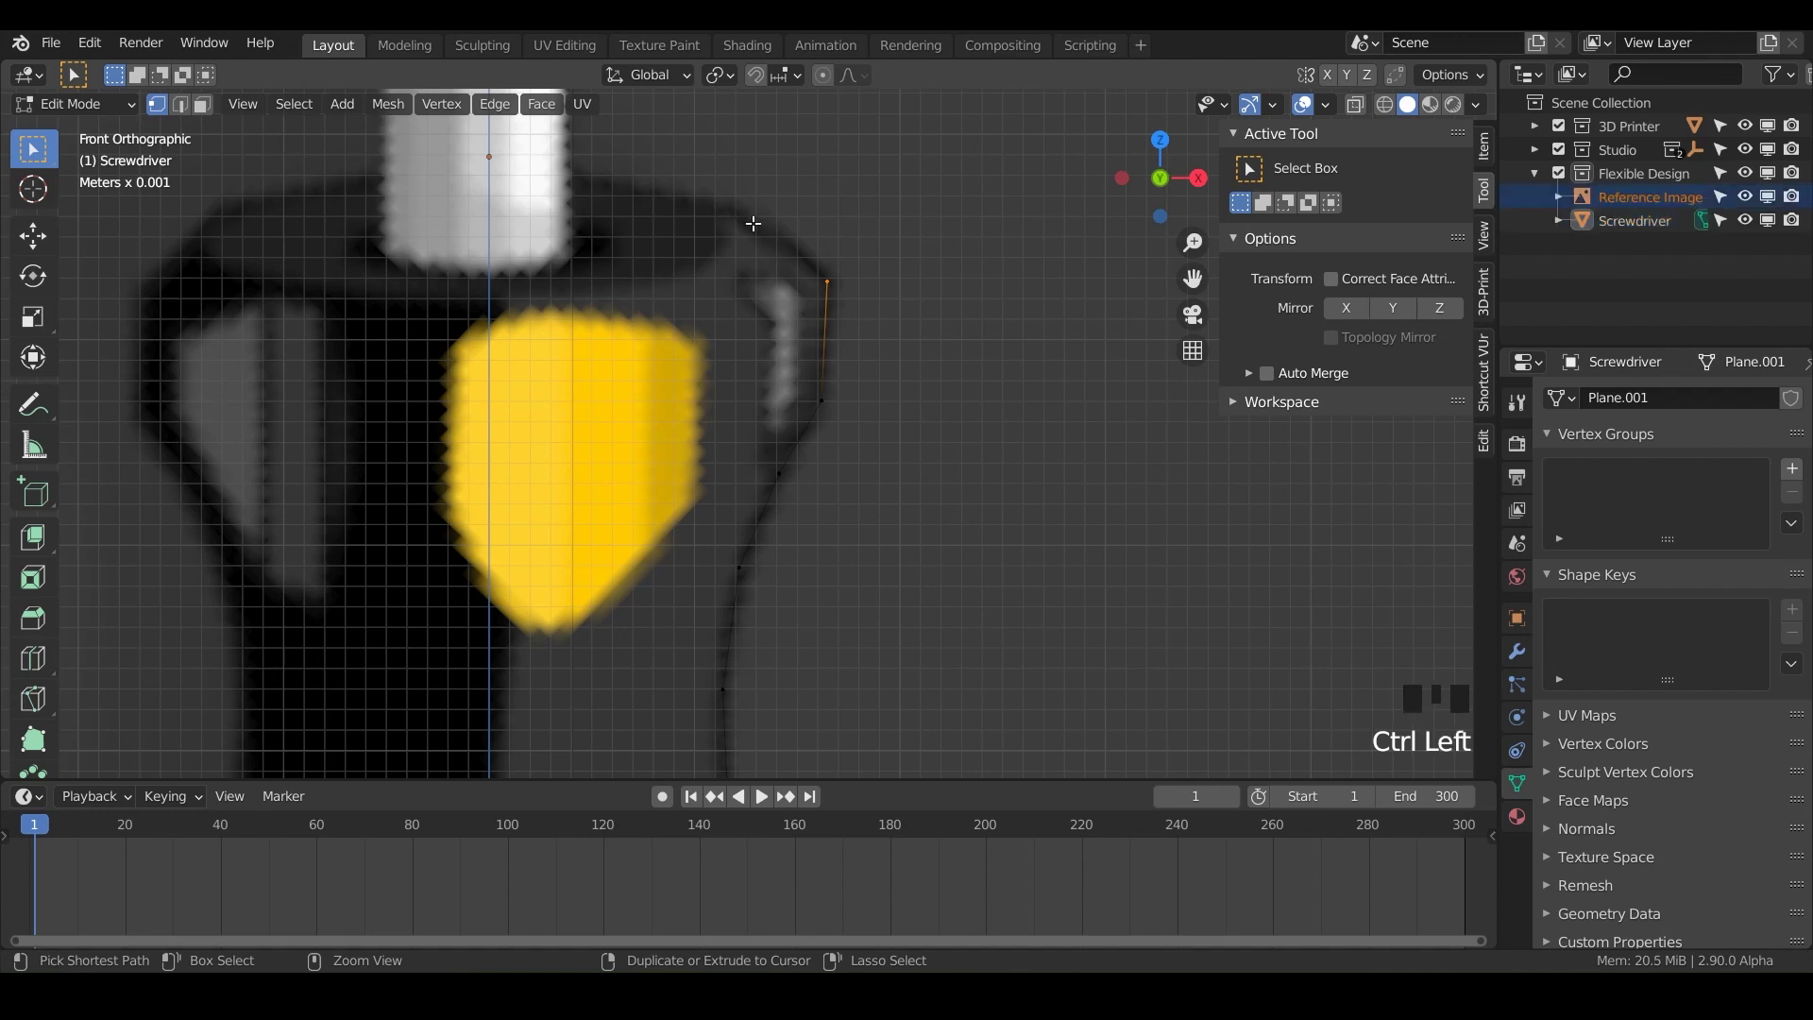
ctrl+right_click(738, 212)
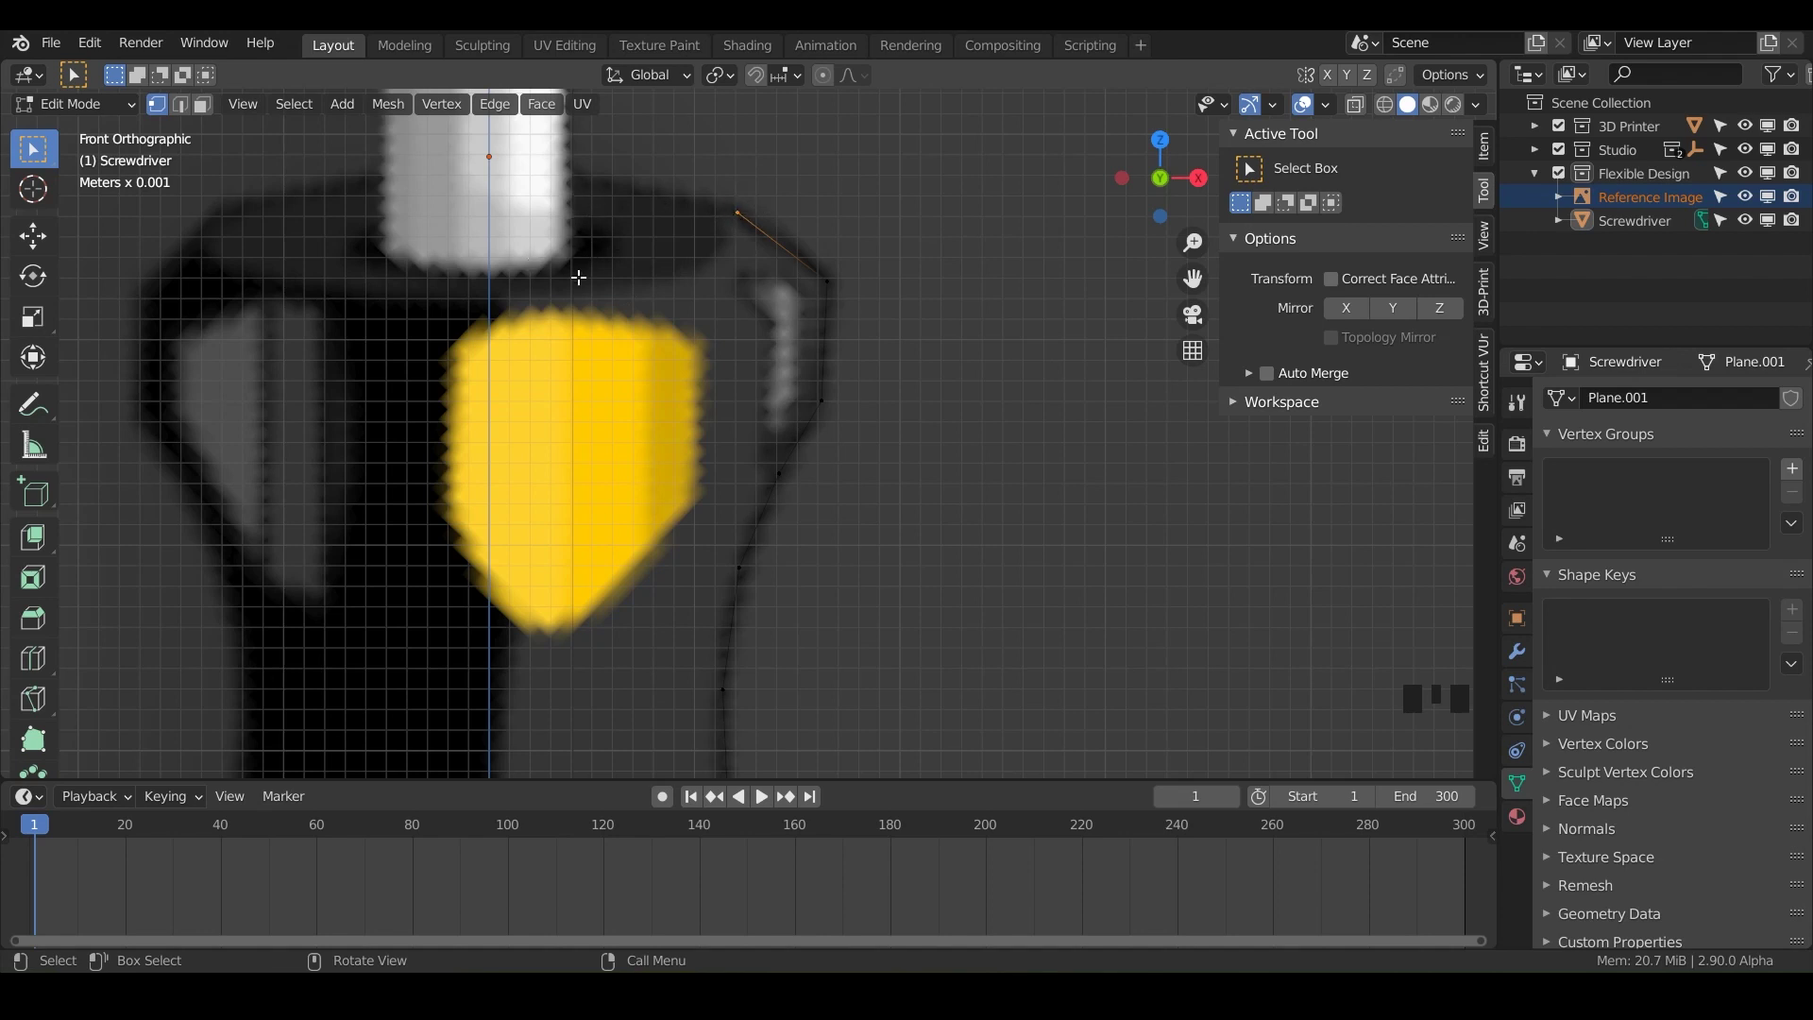
ctrl+right_click(569, 216)
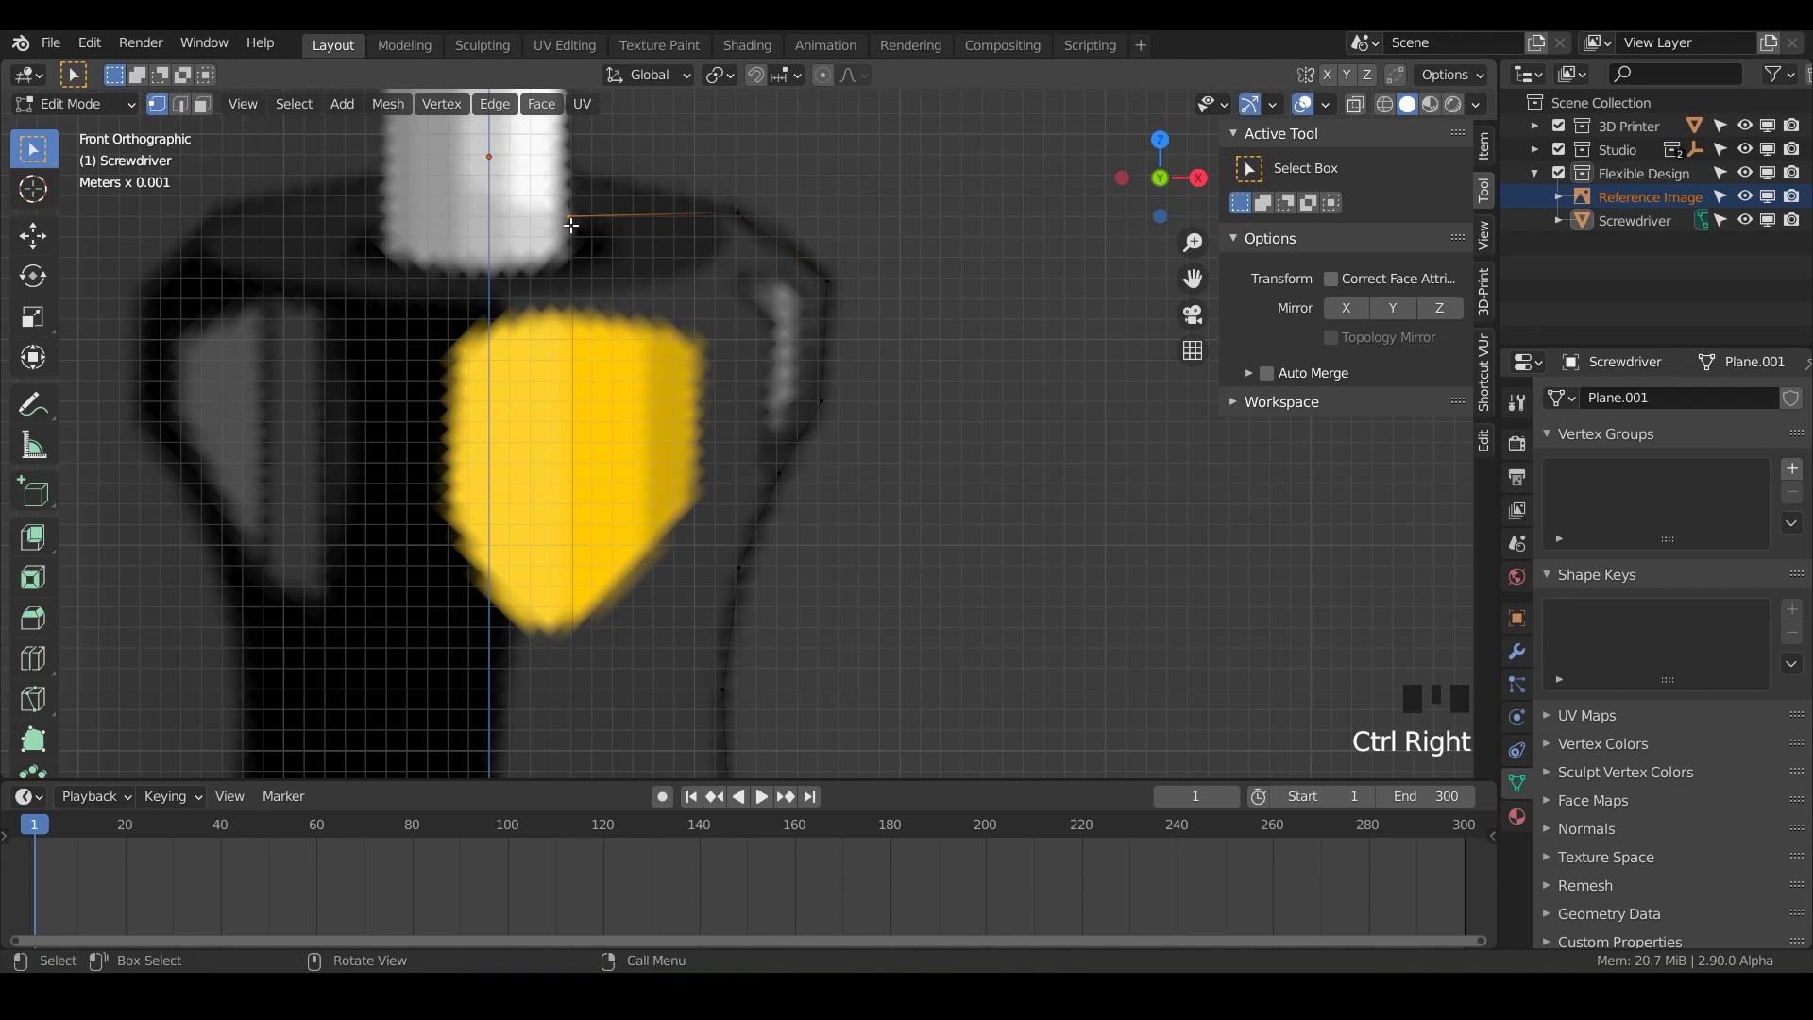
Move the vertex at the shaft's edge along Z so the collar's upper edge is level.
key(g)
key(z)
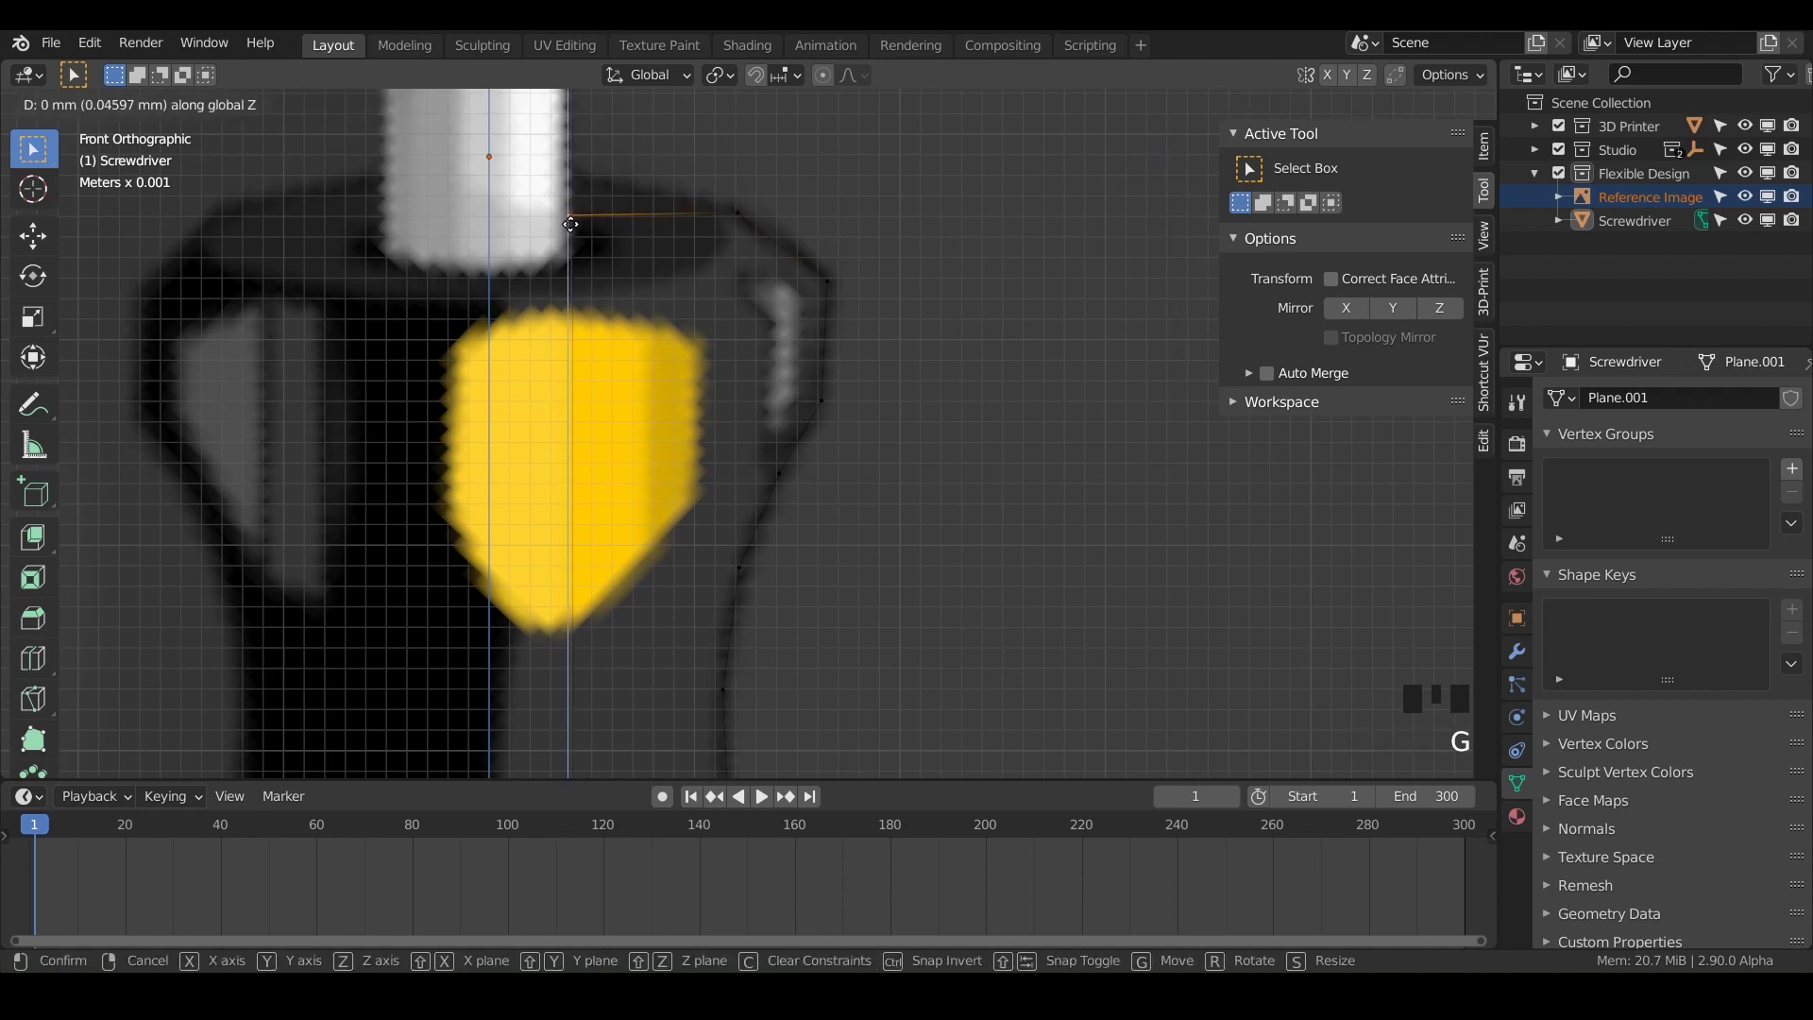
click(572, 221)
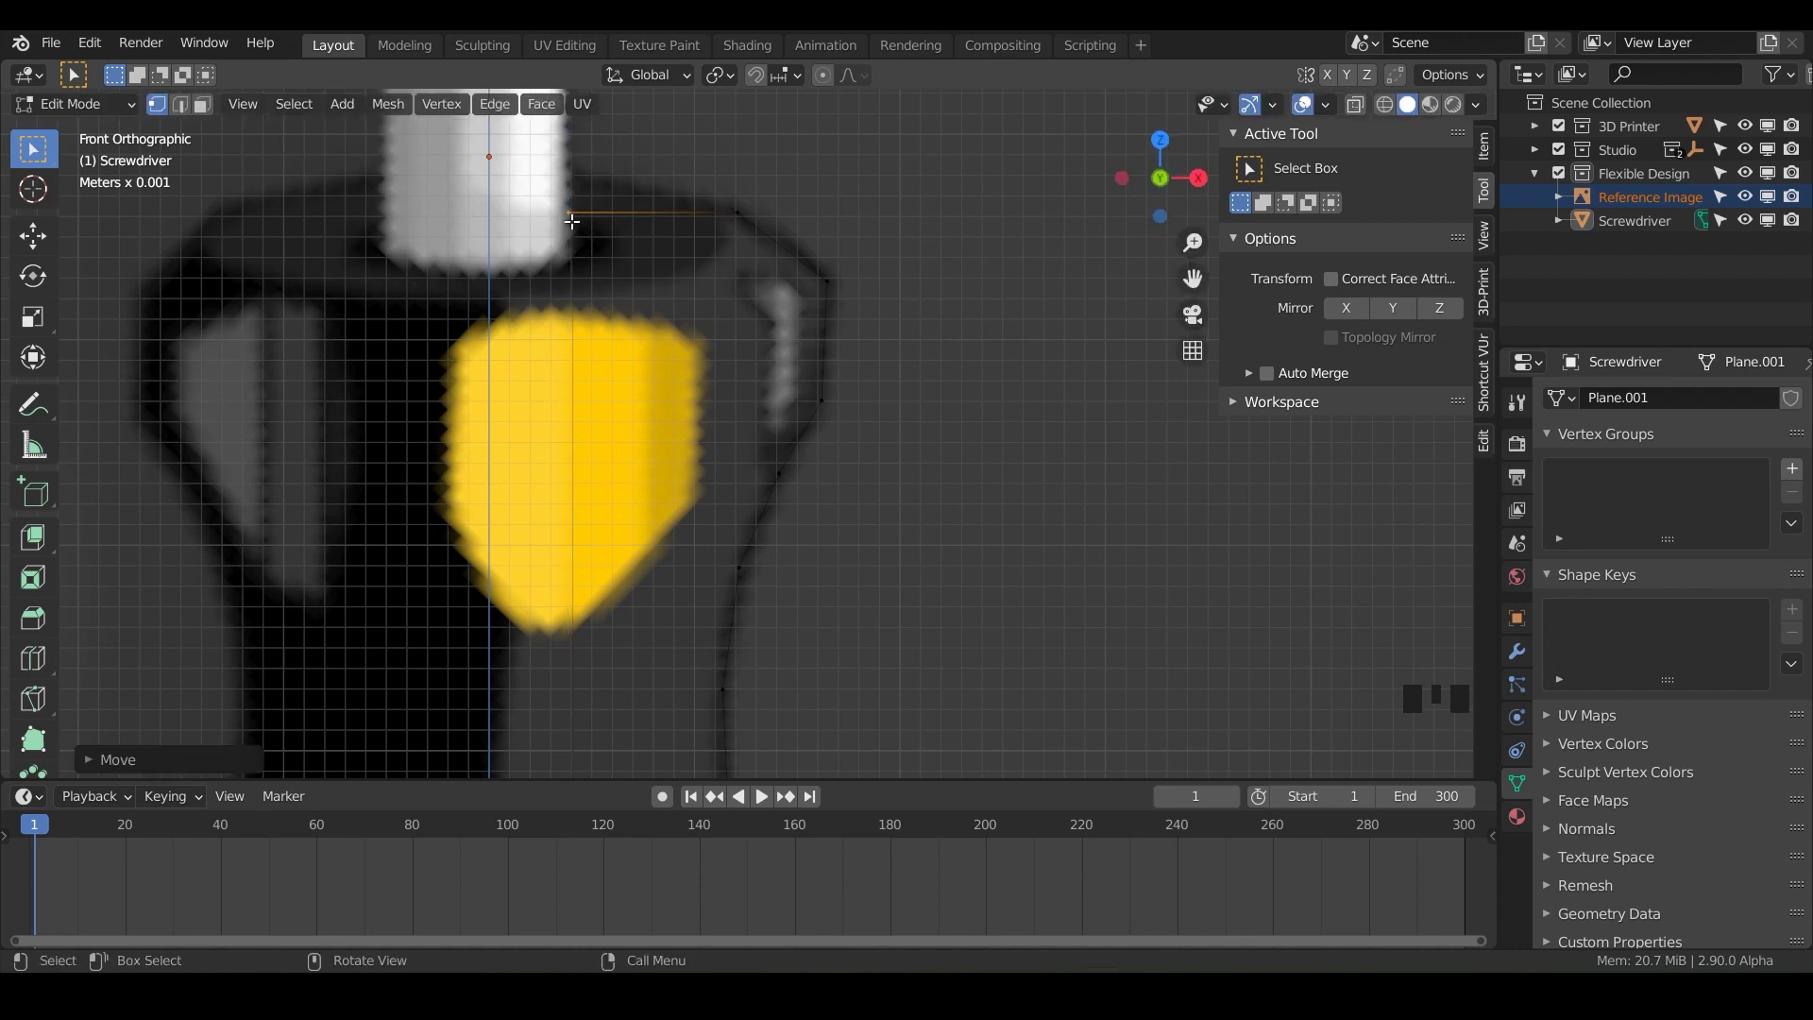
Extend the profile up the shaft's +X edge with one vertex where the tip's taper begins.
shift+middle_drag(574, 198, 526, 648)
scroll(627, 377, down, 4)
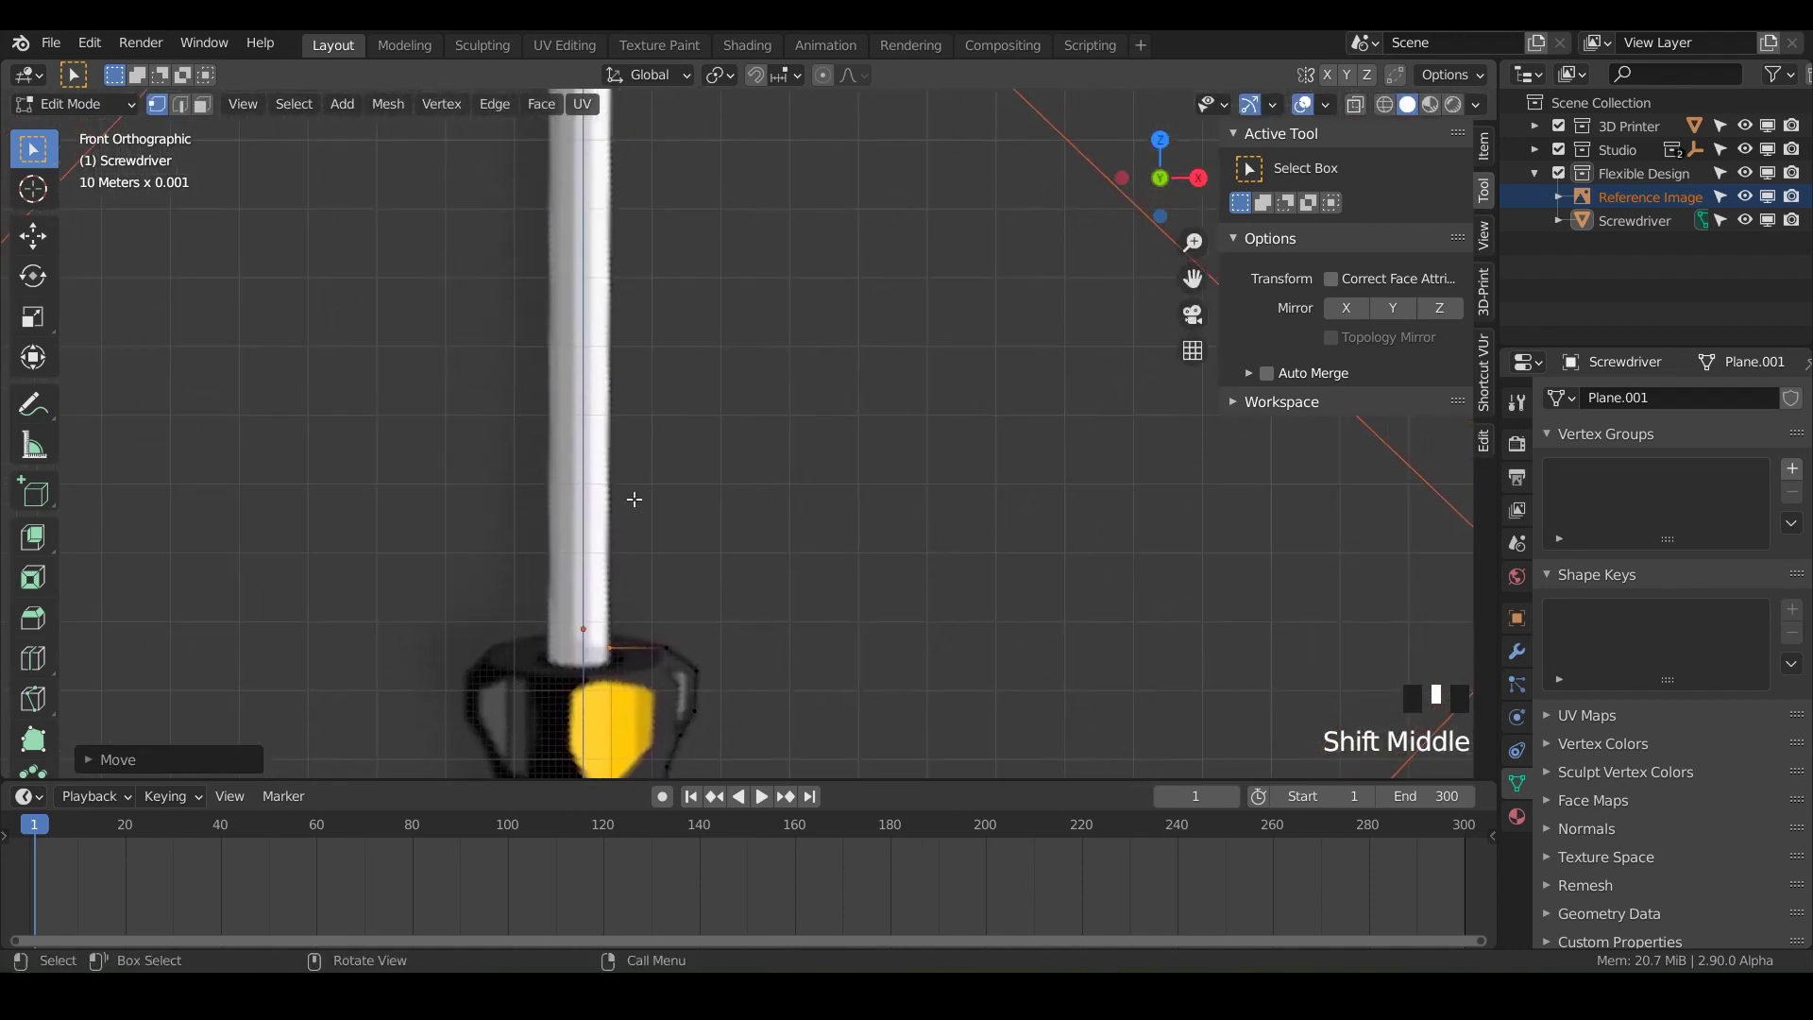
shift+middle_drag(627, 498, 574, 644)
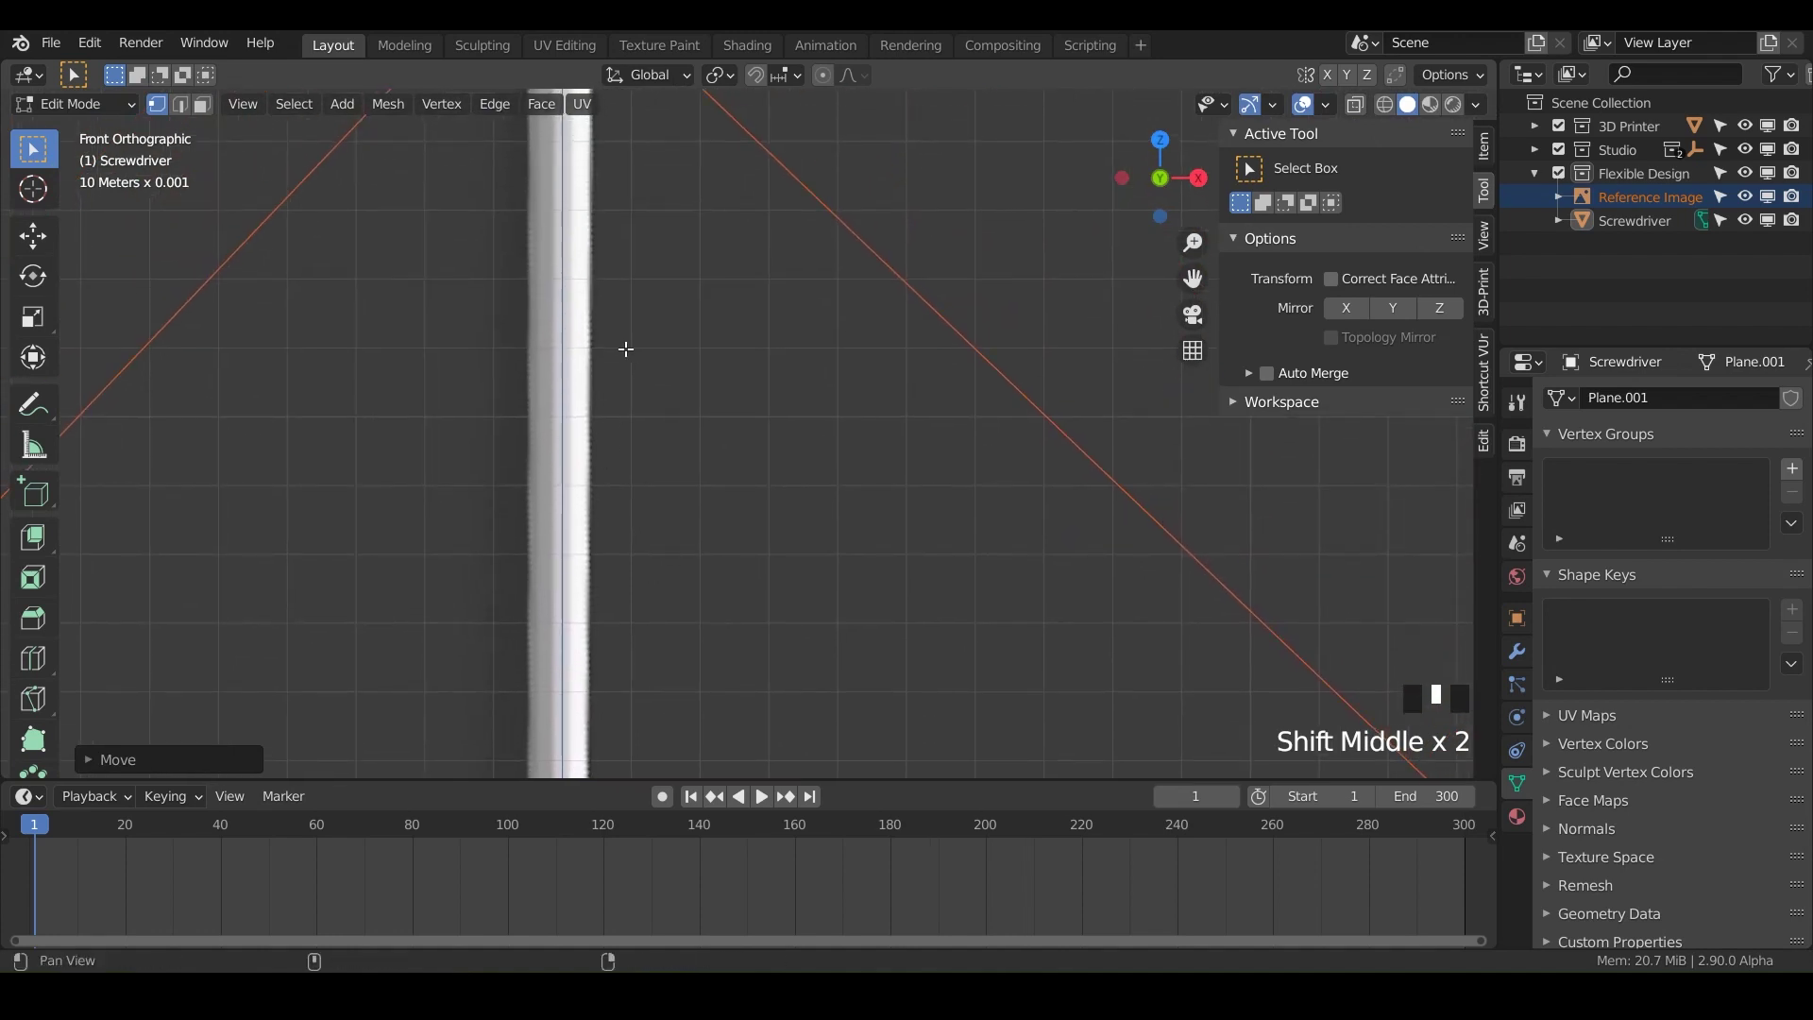
shift+middle_drag(623, 348, 644, 650)
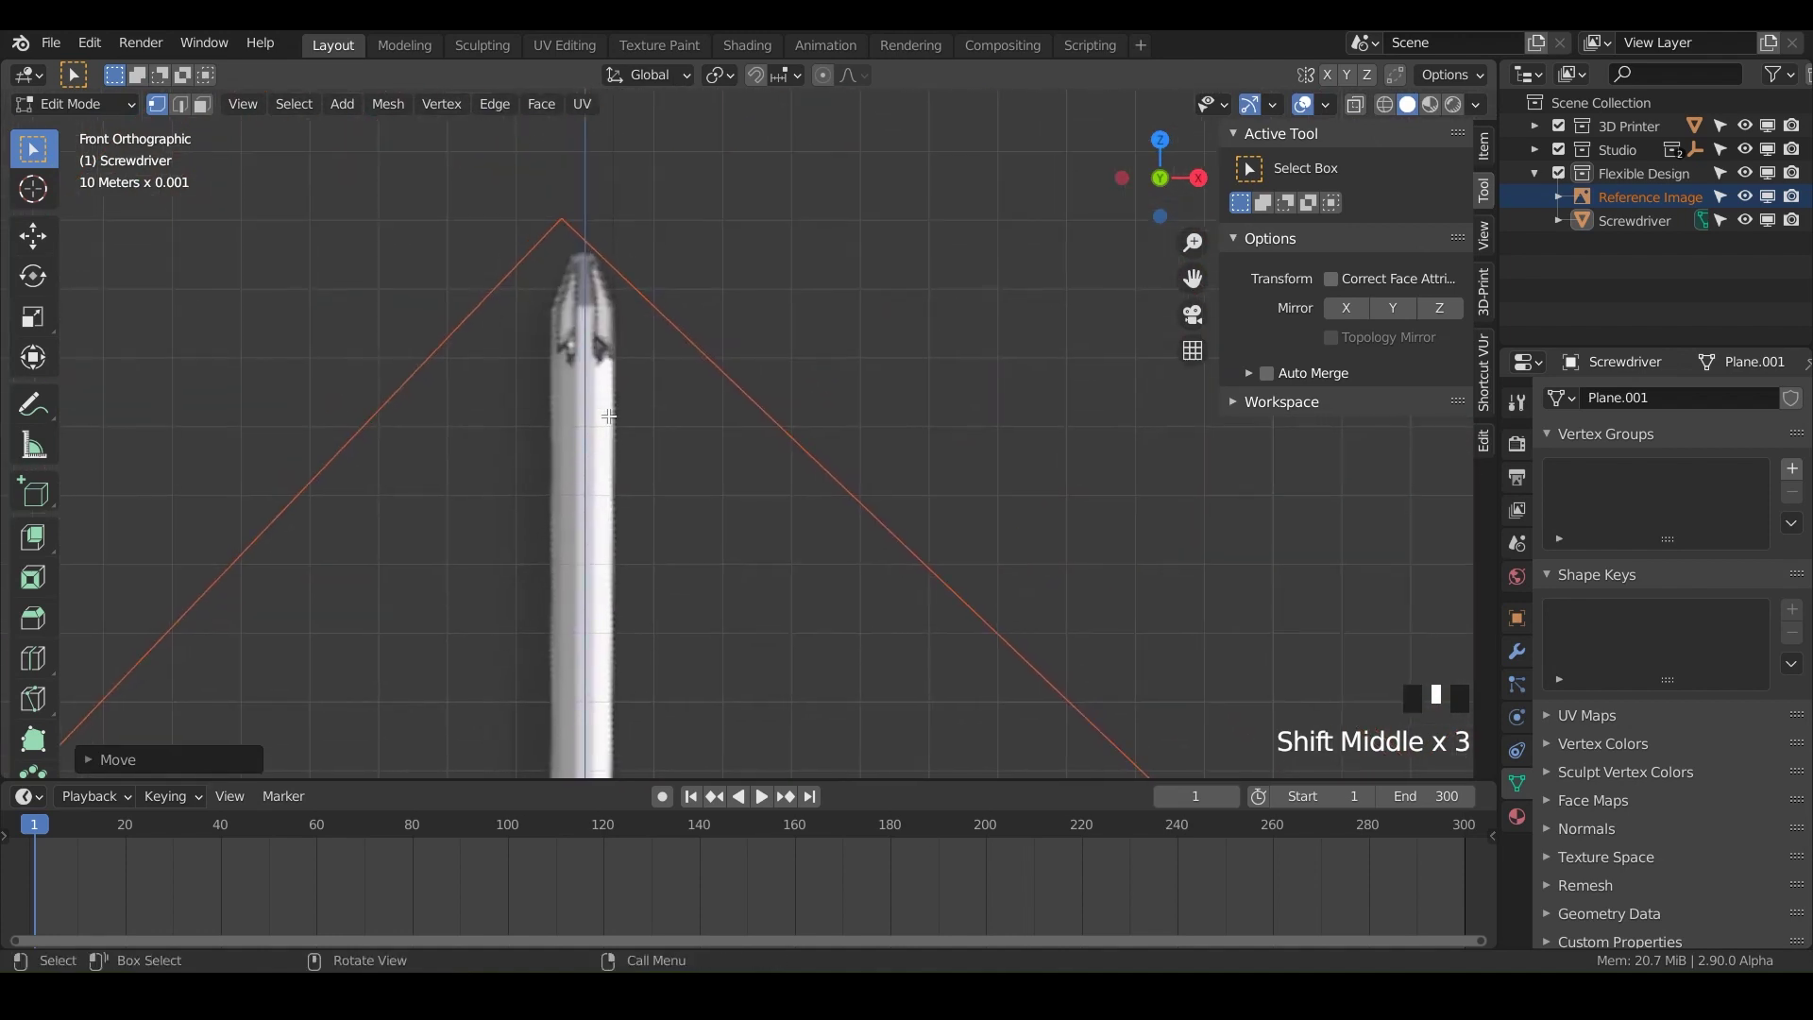
ctrl+right_click(616, 307)
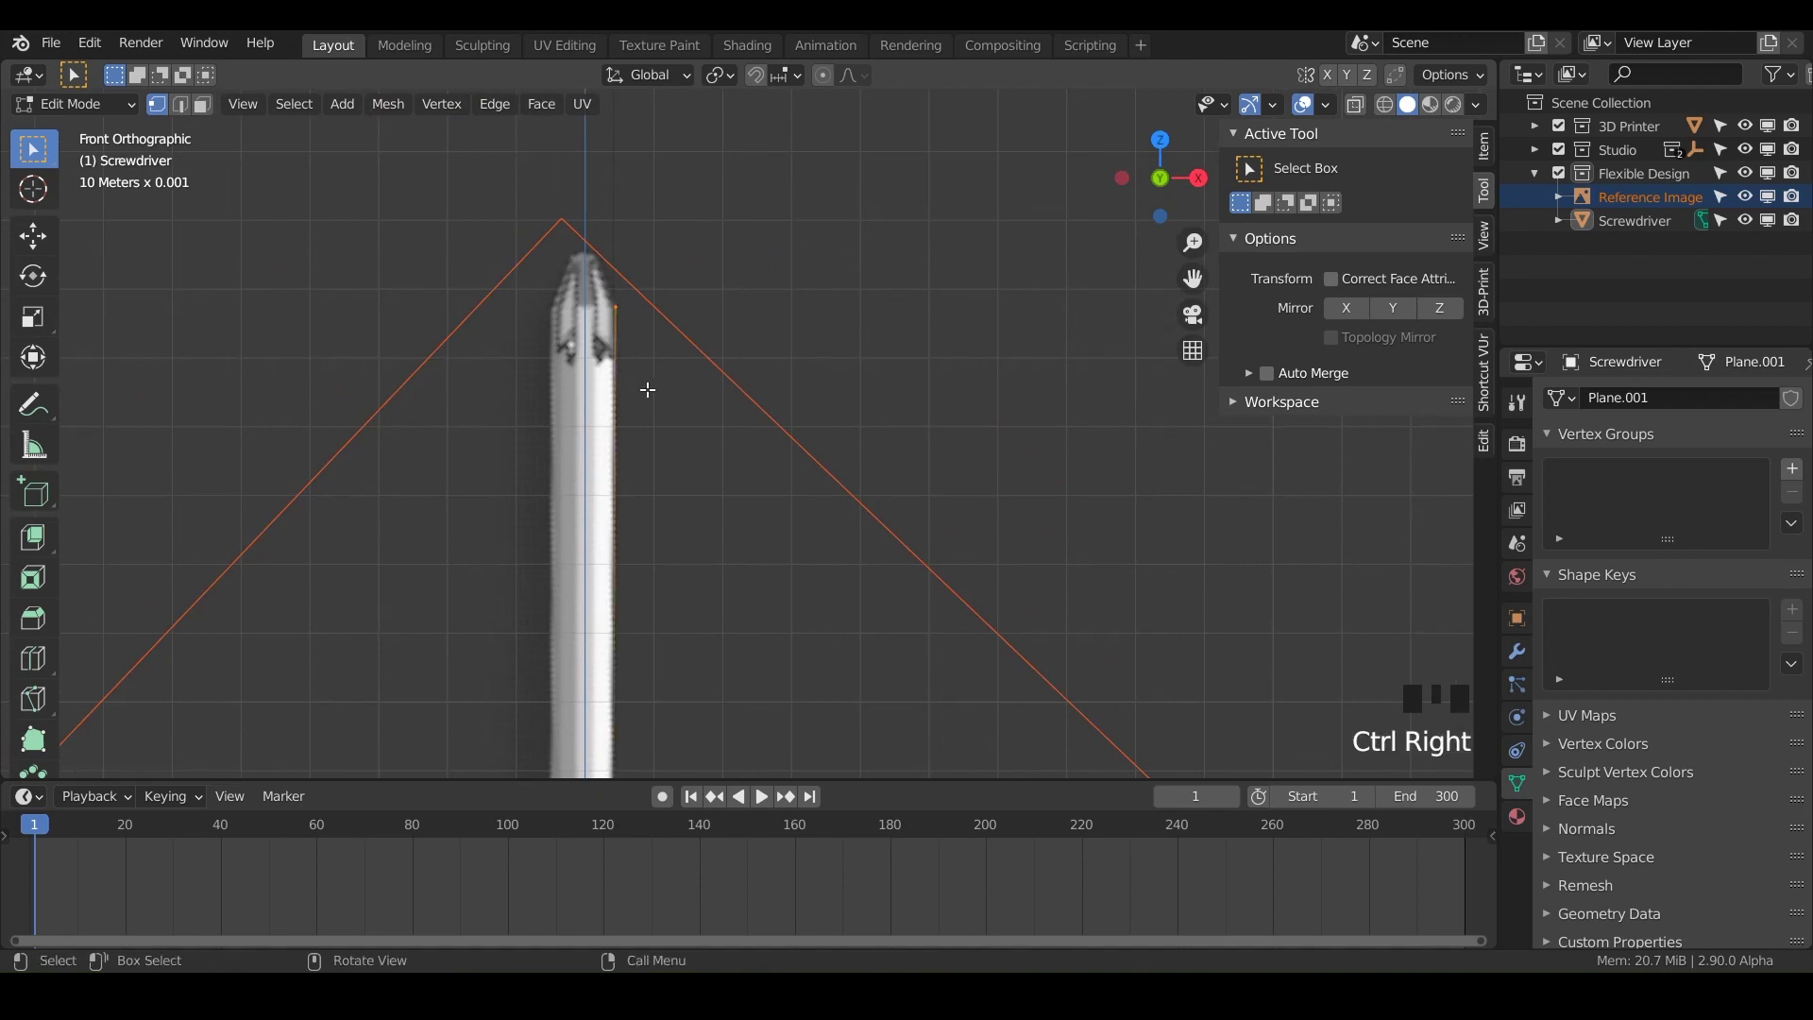
Trace the tapered tip with two vertices, one at its upper +X corner and one on the central Z axis.
alt+shift+scroll(573, 295, up, 3)
shift+middle_drag(573, 296, 865, 601)
scroll(640, 376, up, 4)
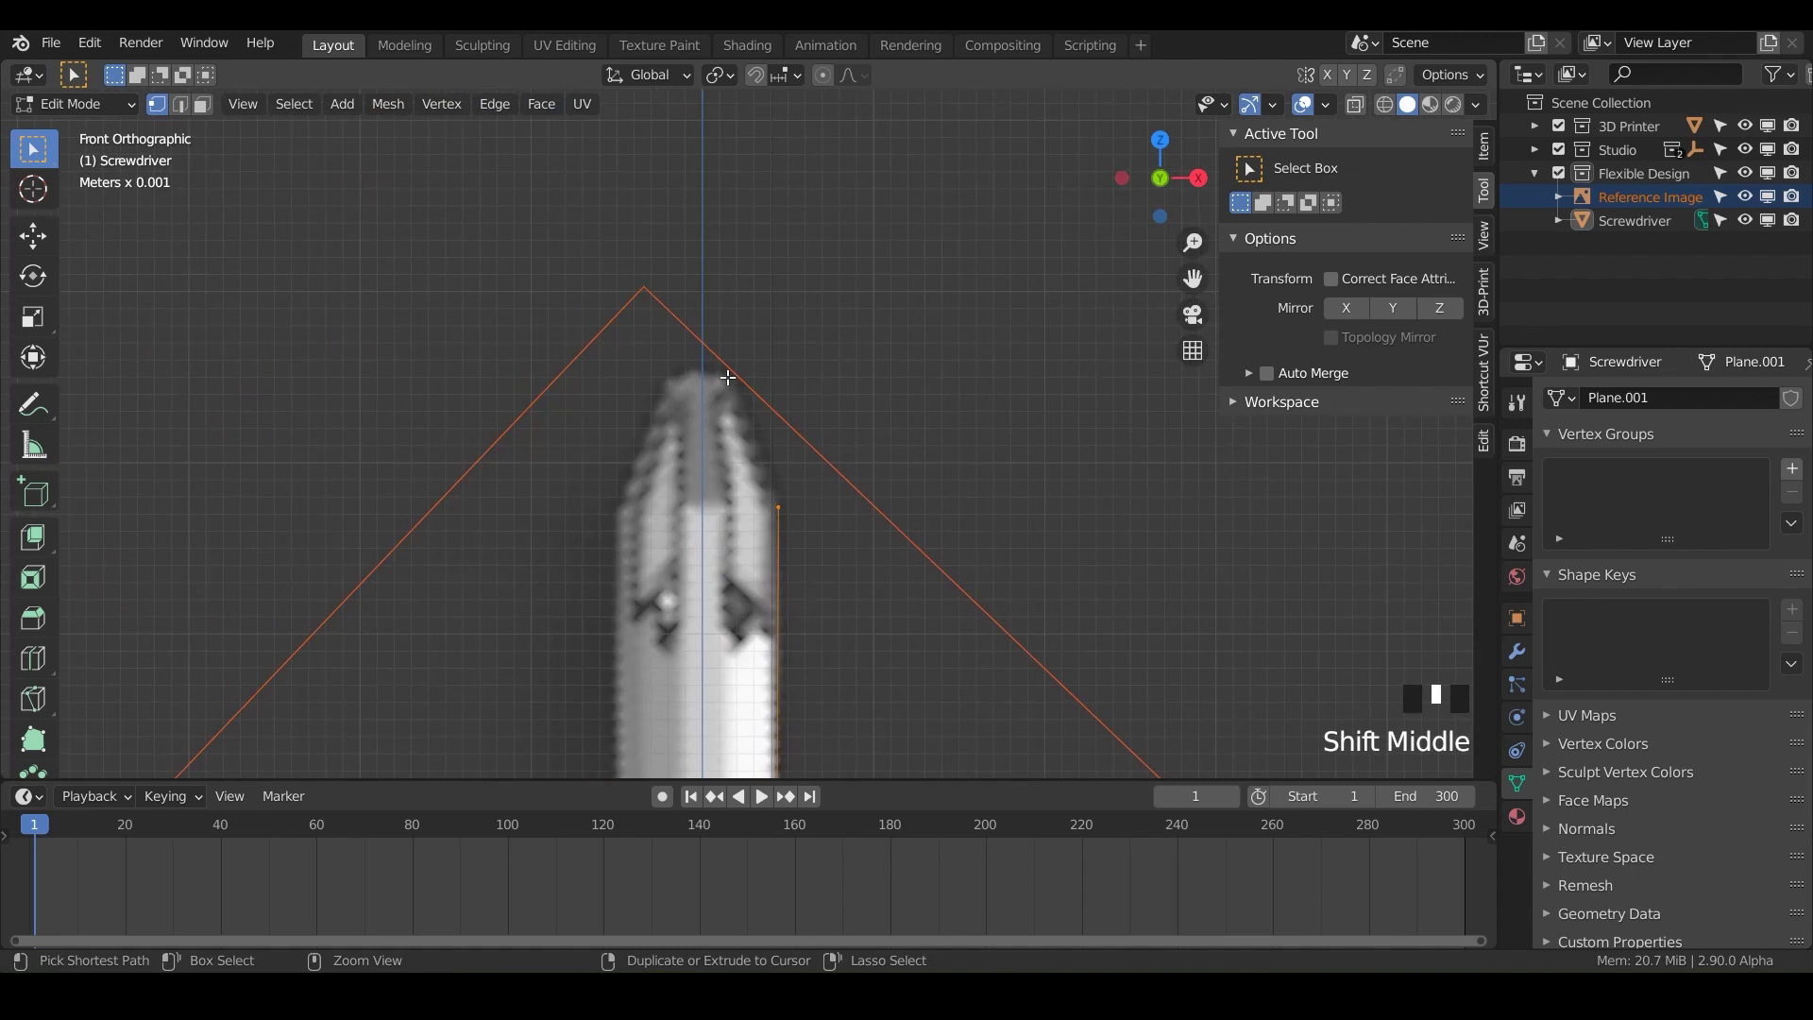
ctrl+right_click(727, 378)
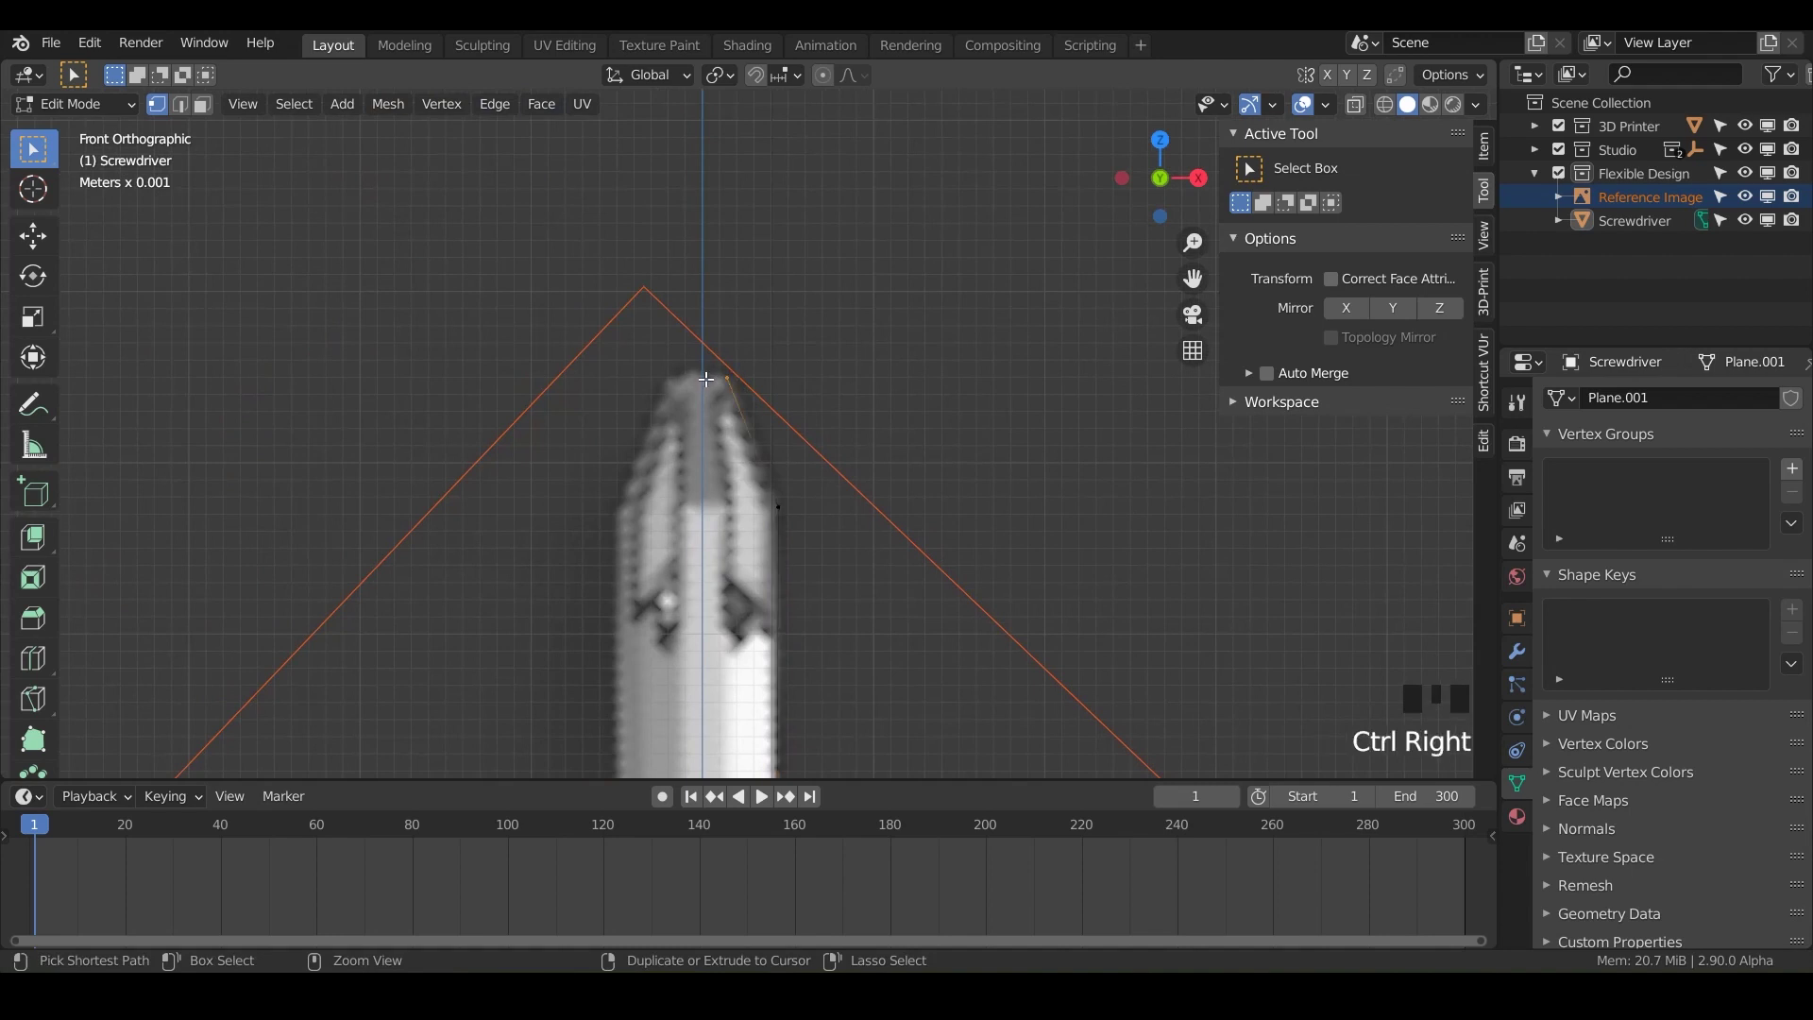
ctrl+right_click(704, 378)
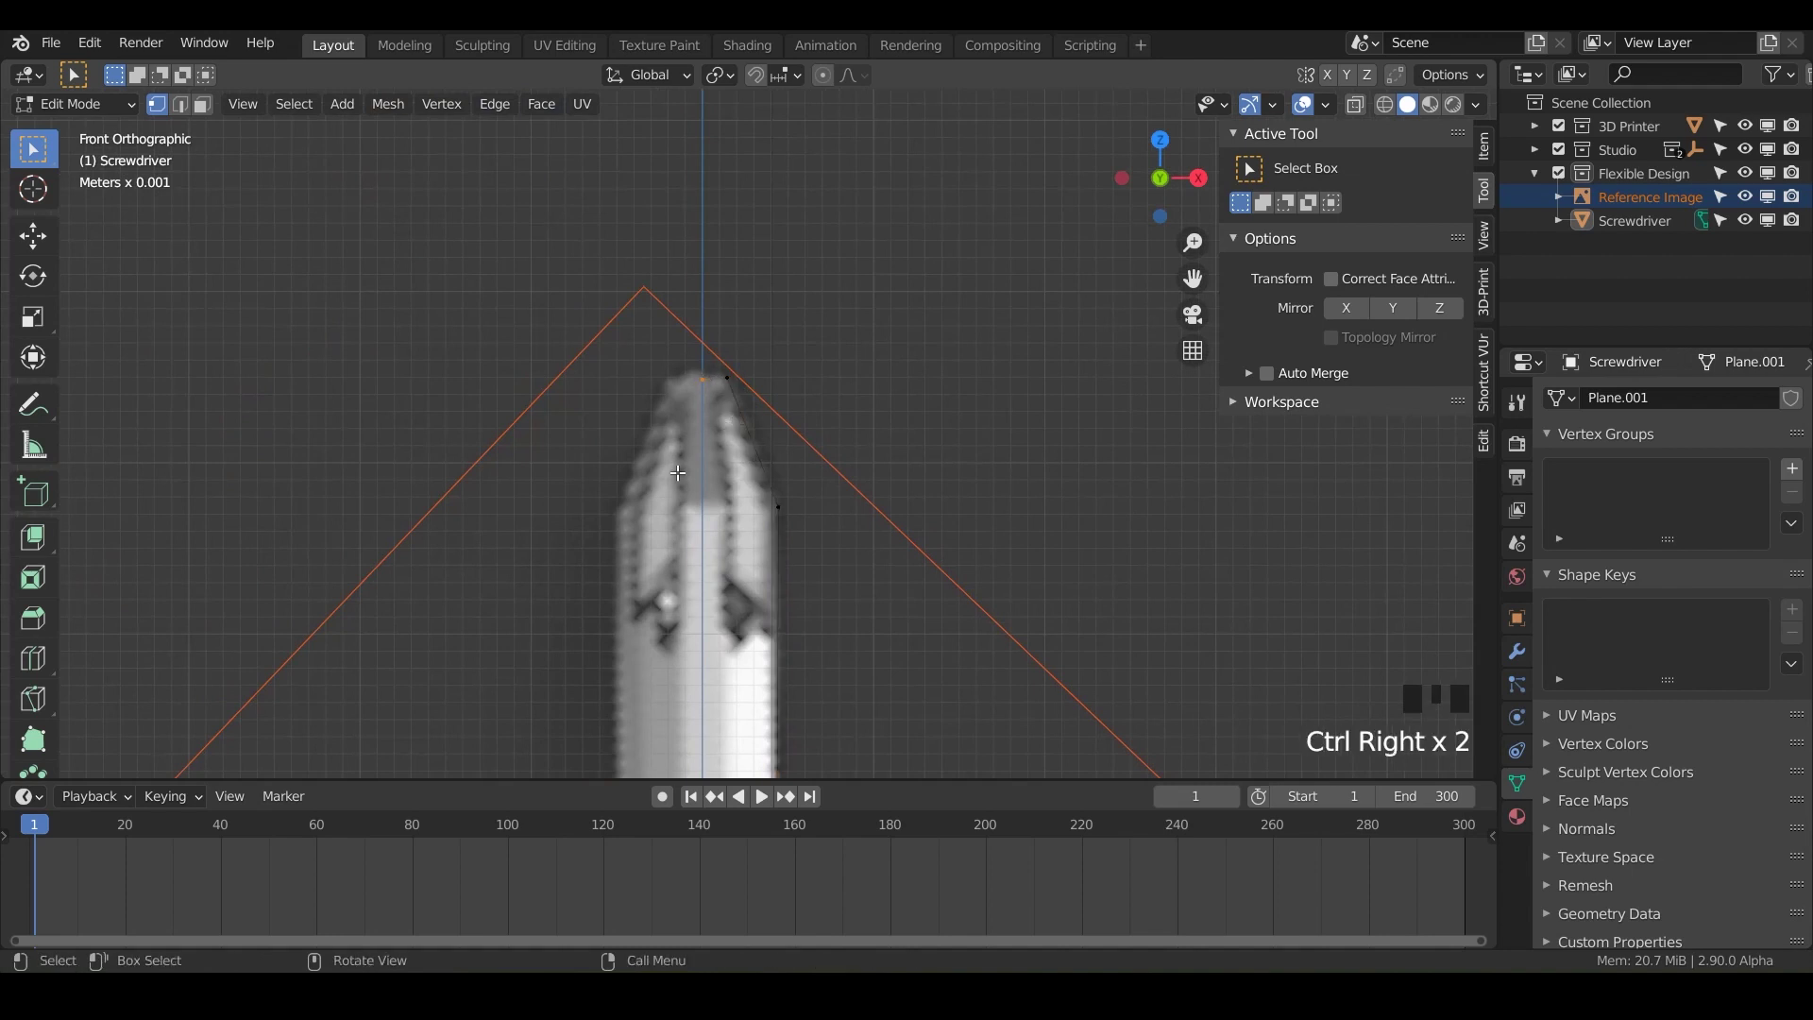
Move the profile's end vertex along Z to the height of the neighbouring tip corner.
scroll(723, 375, up, 6)
mouse_move(724, 372)
shift+middle_down()
mouse_move(850, 437)
mouse_move(753, 381)
shift+middle_up()
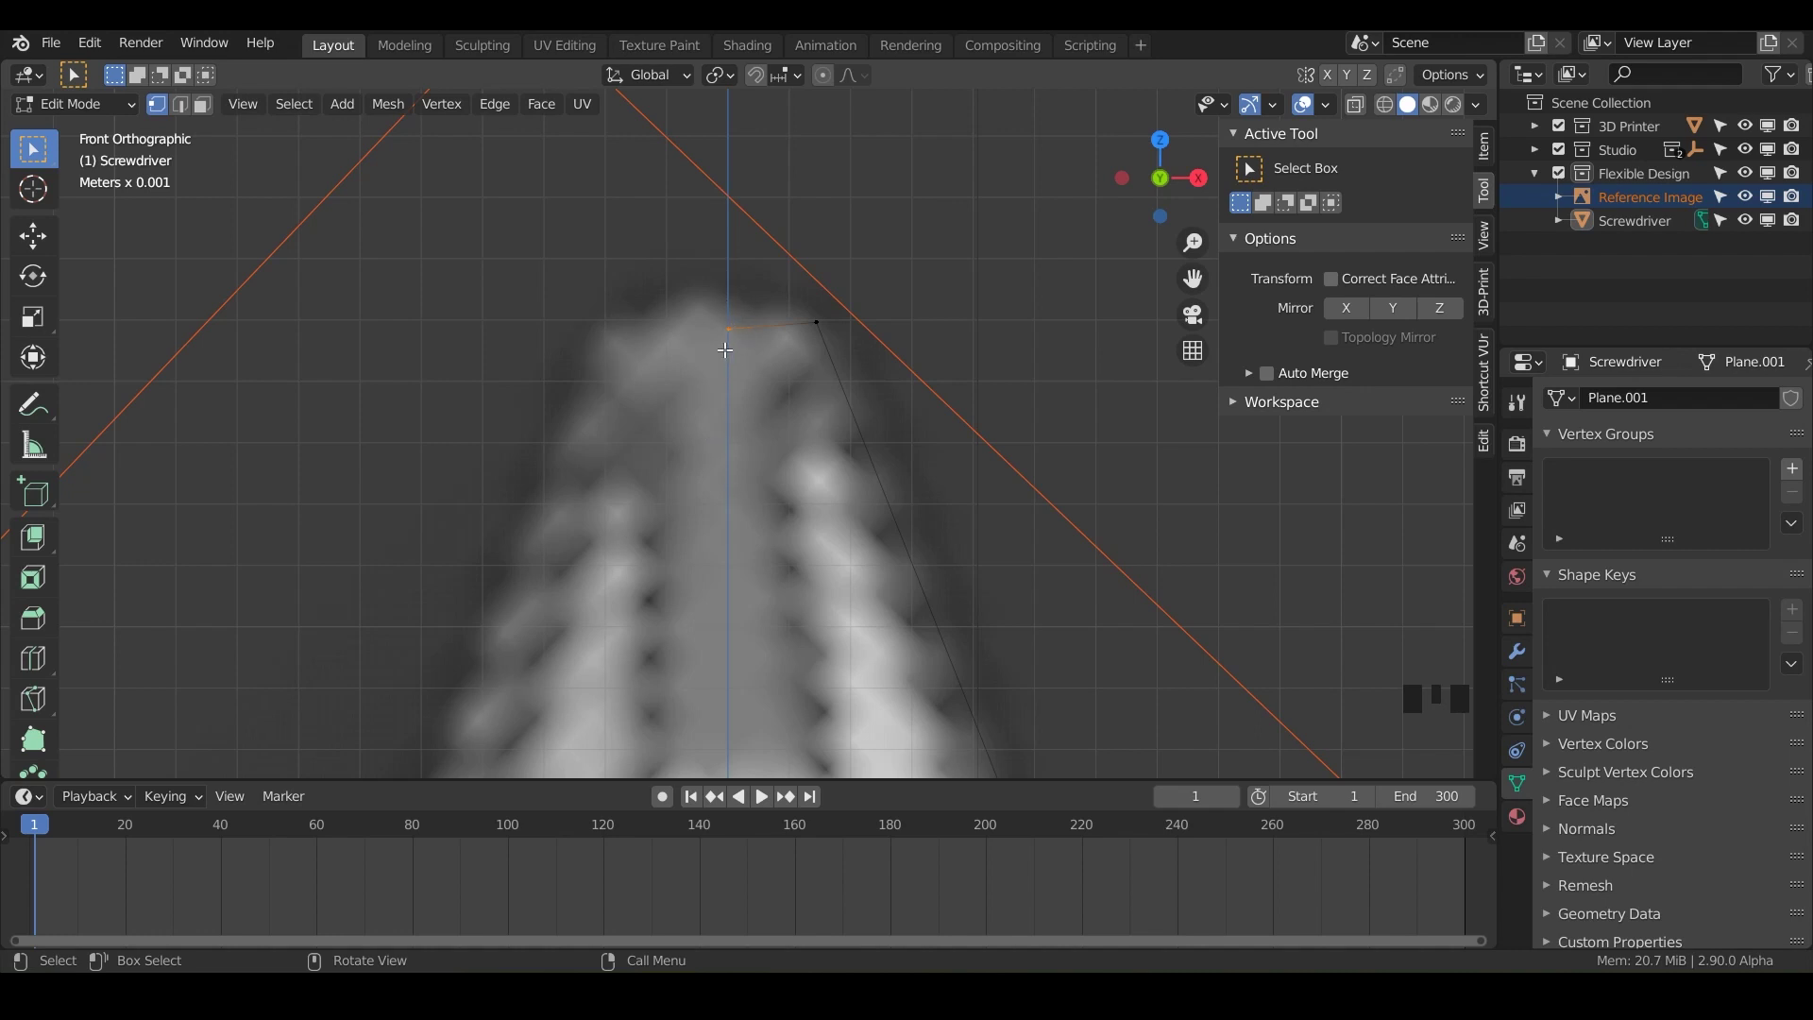
key(g)
key(z)
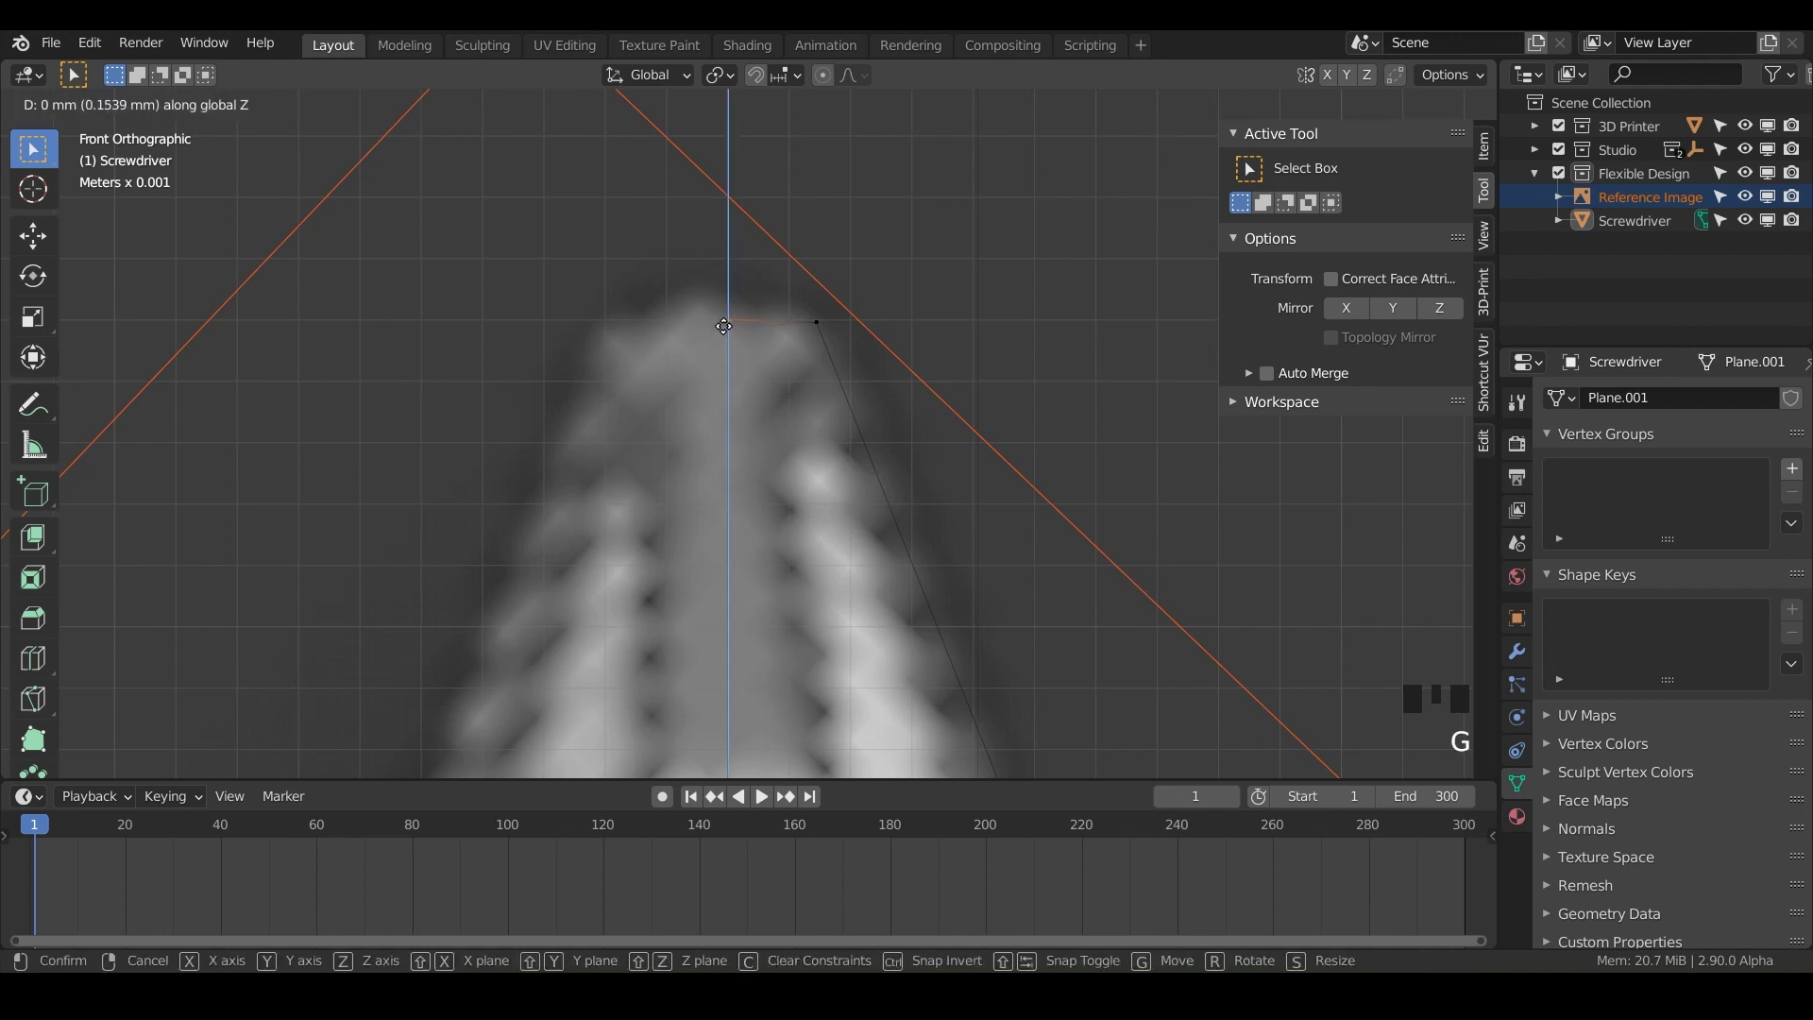
click(723, 325)
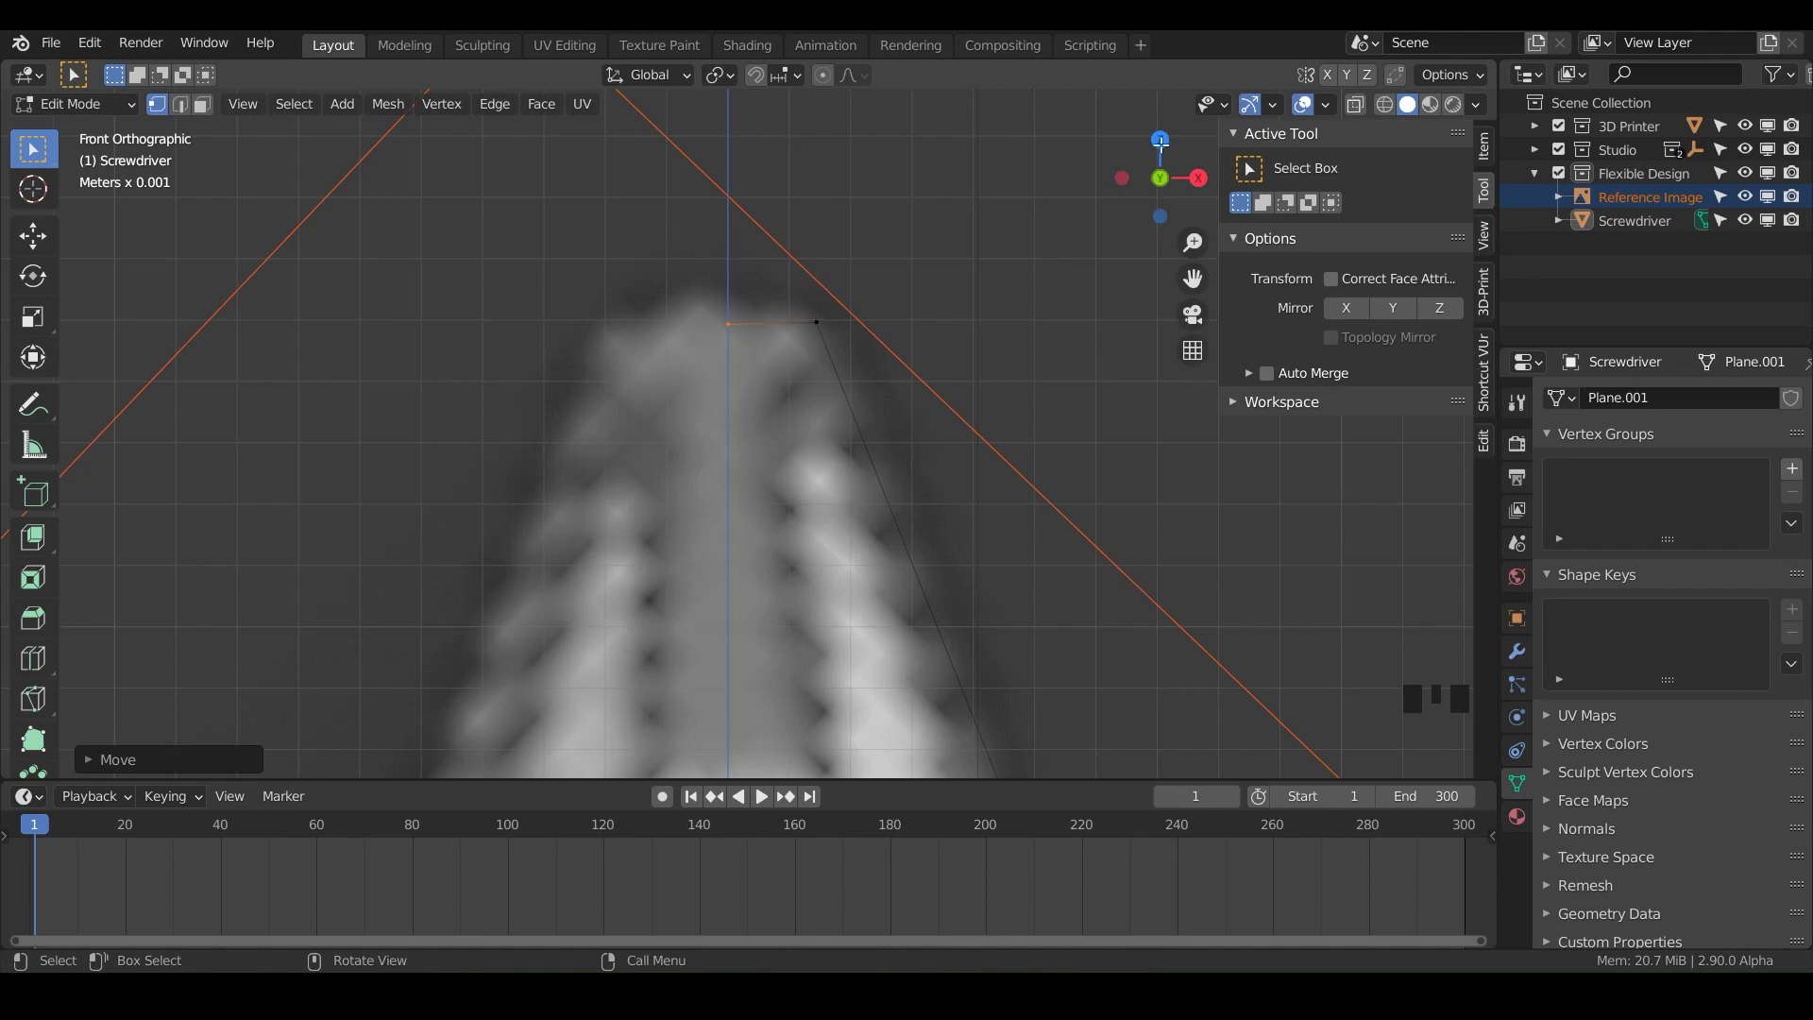
Set the tip's end vertex to X 0 mm and Y 0 mm so it sits exactly on the axis.
click(1485, 147)
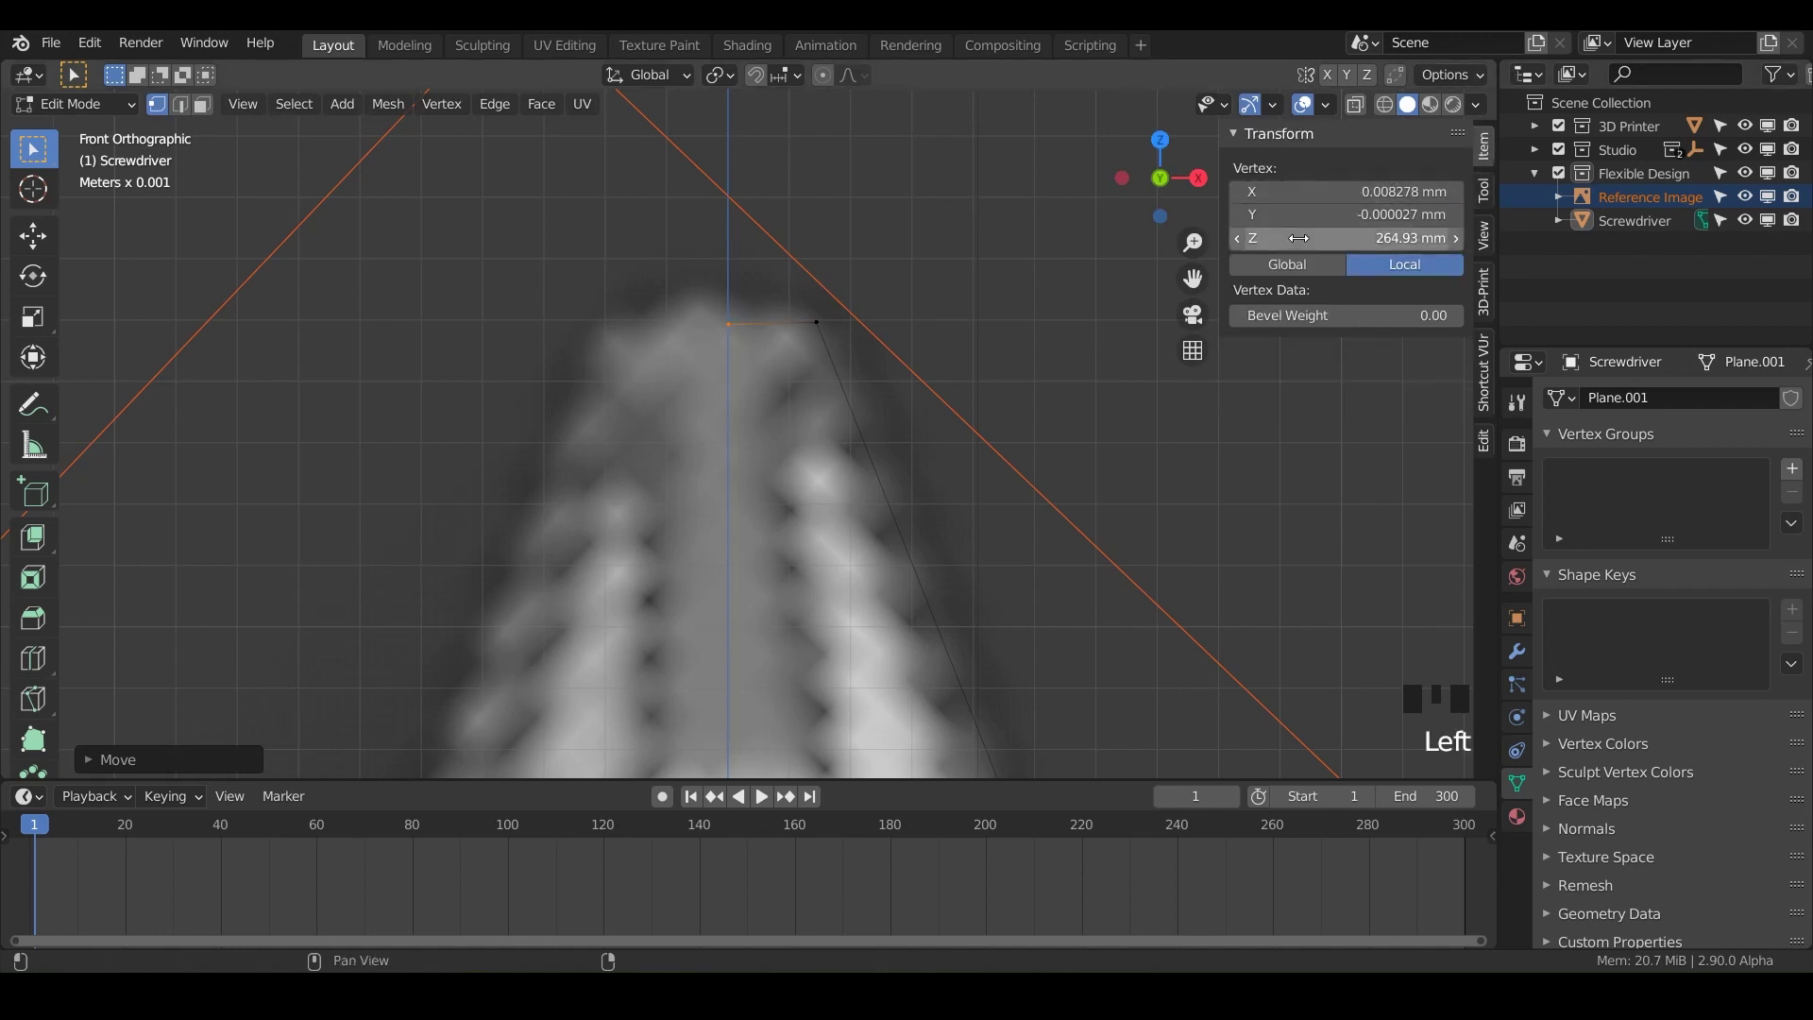
click(1354, 192)
text(0)
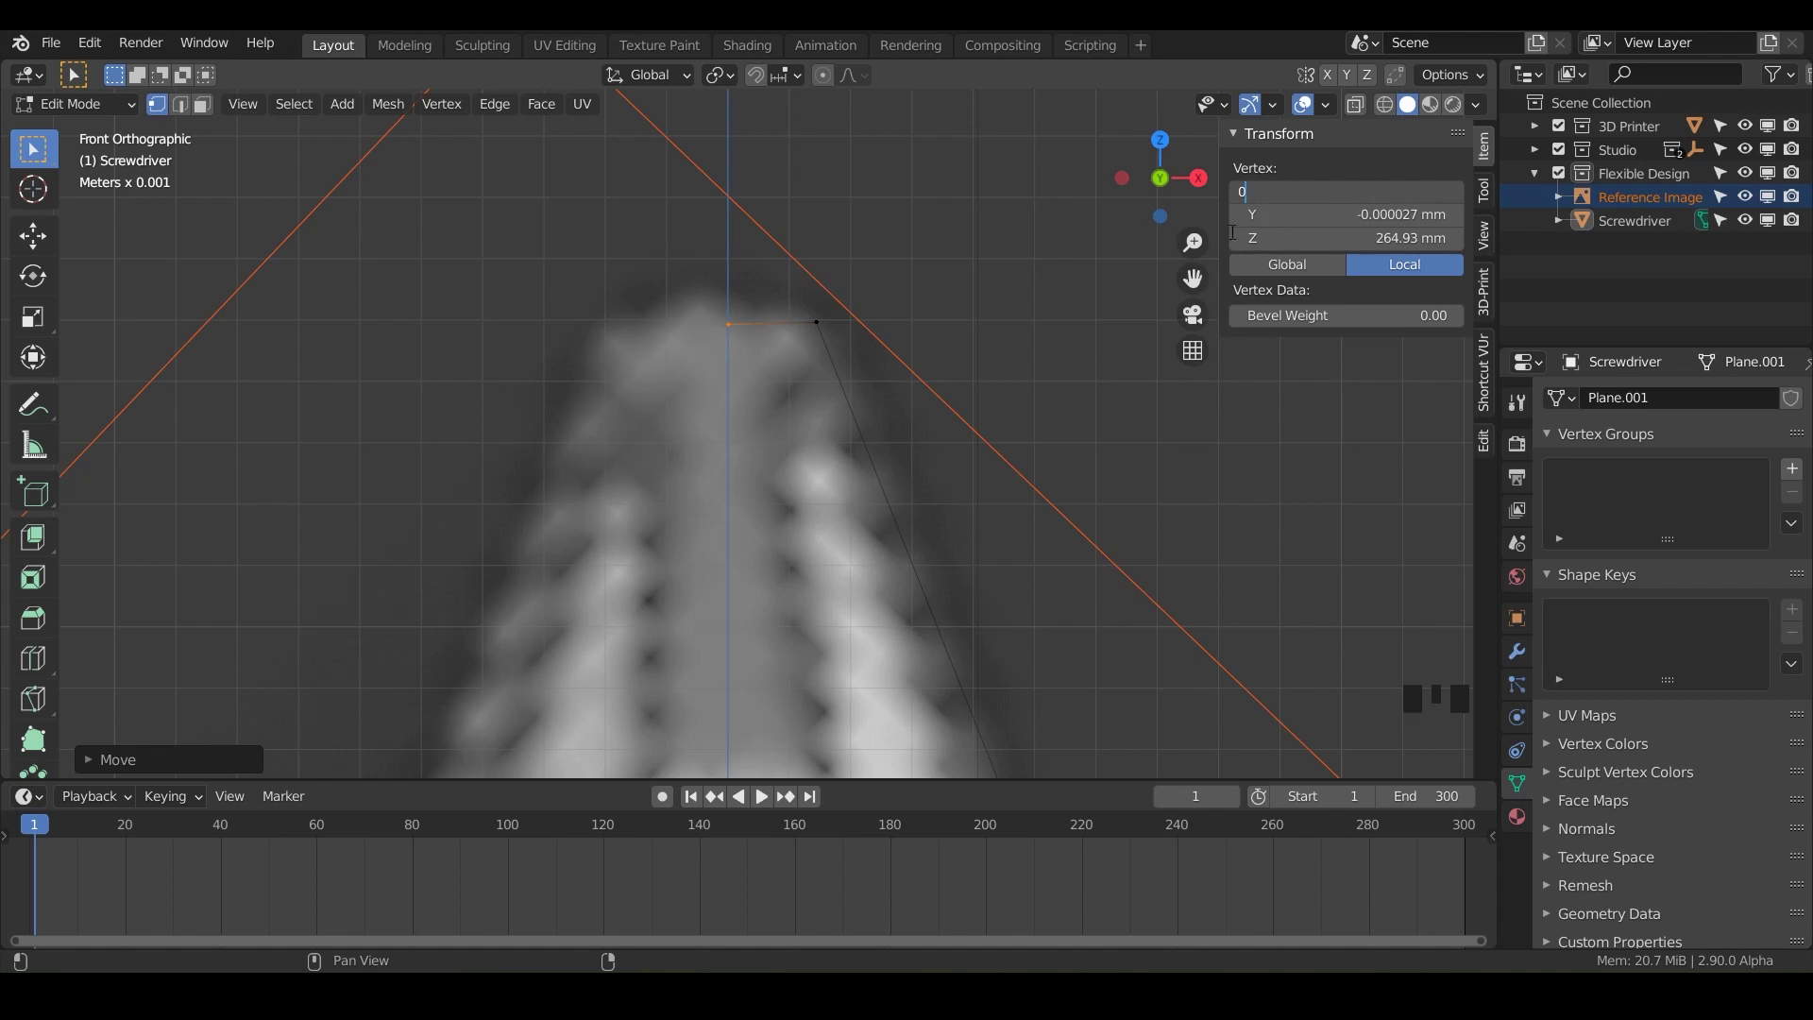
click(1334, 213)
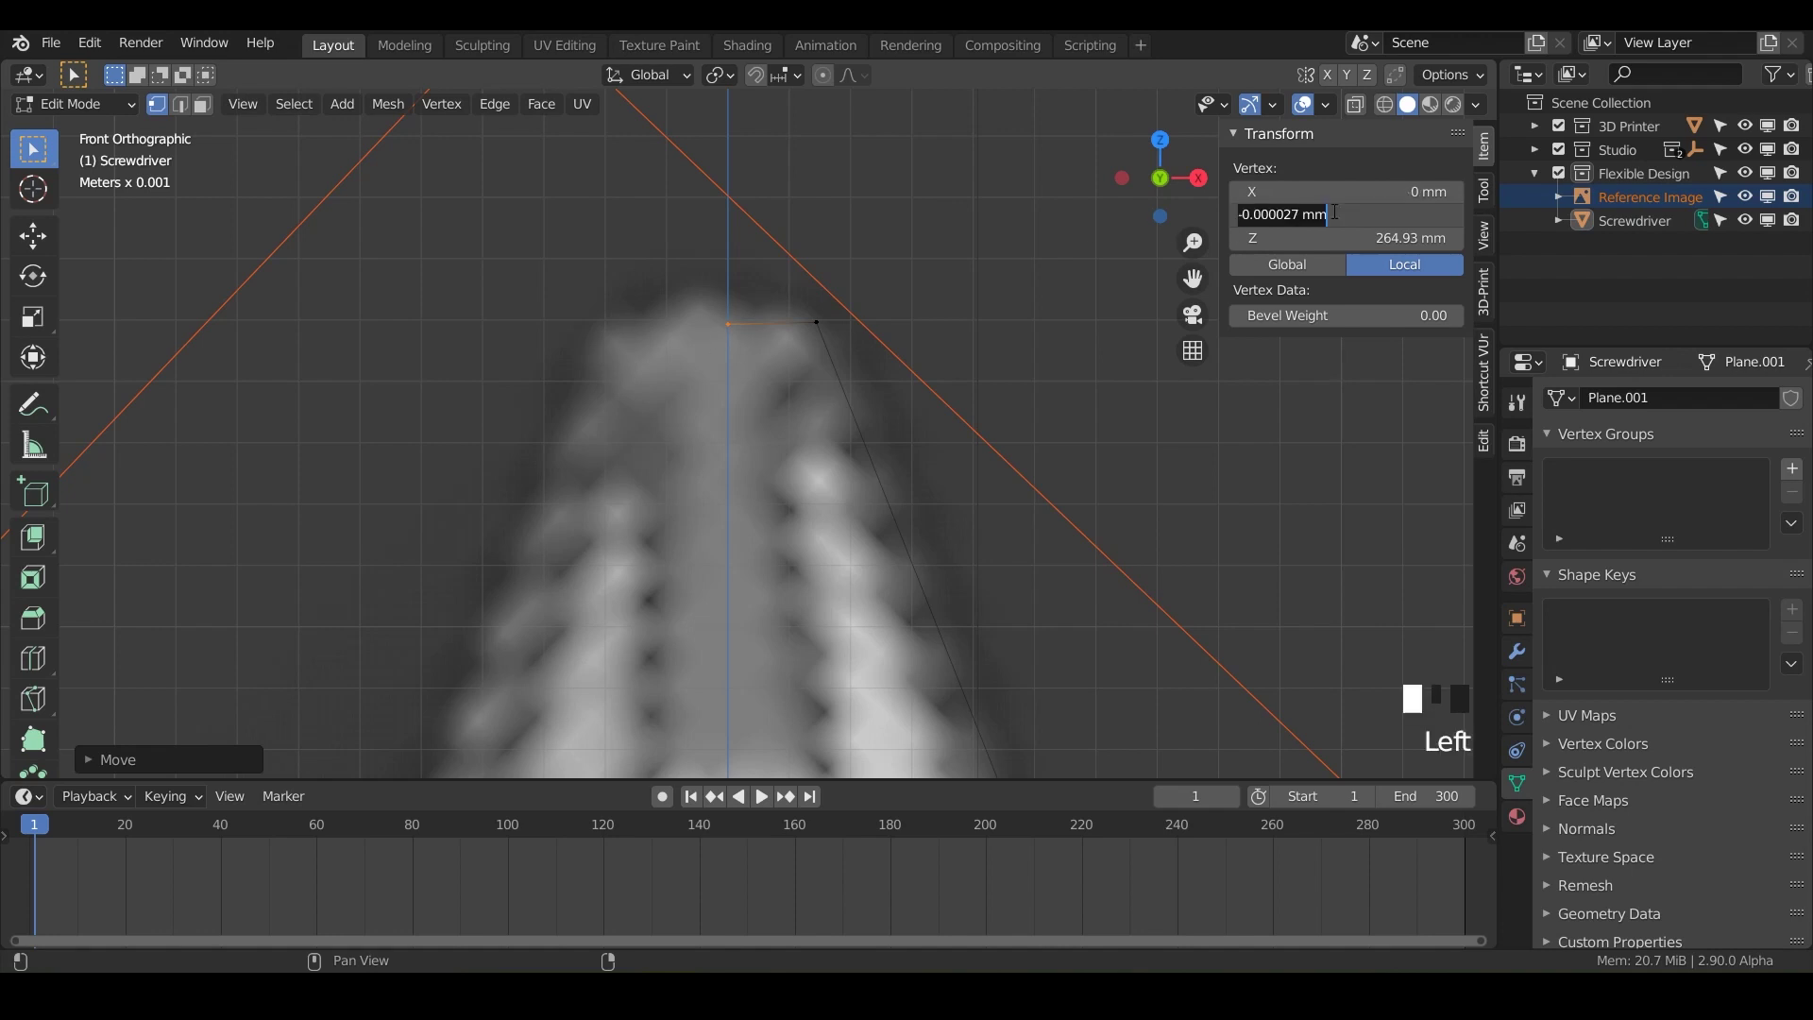
text(0)
key(Return)
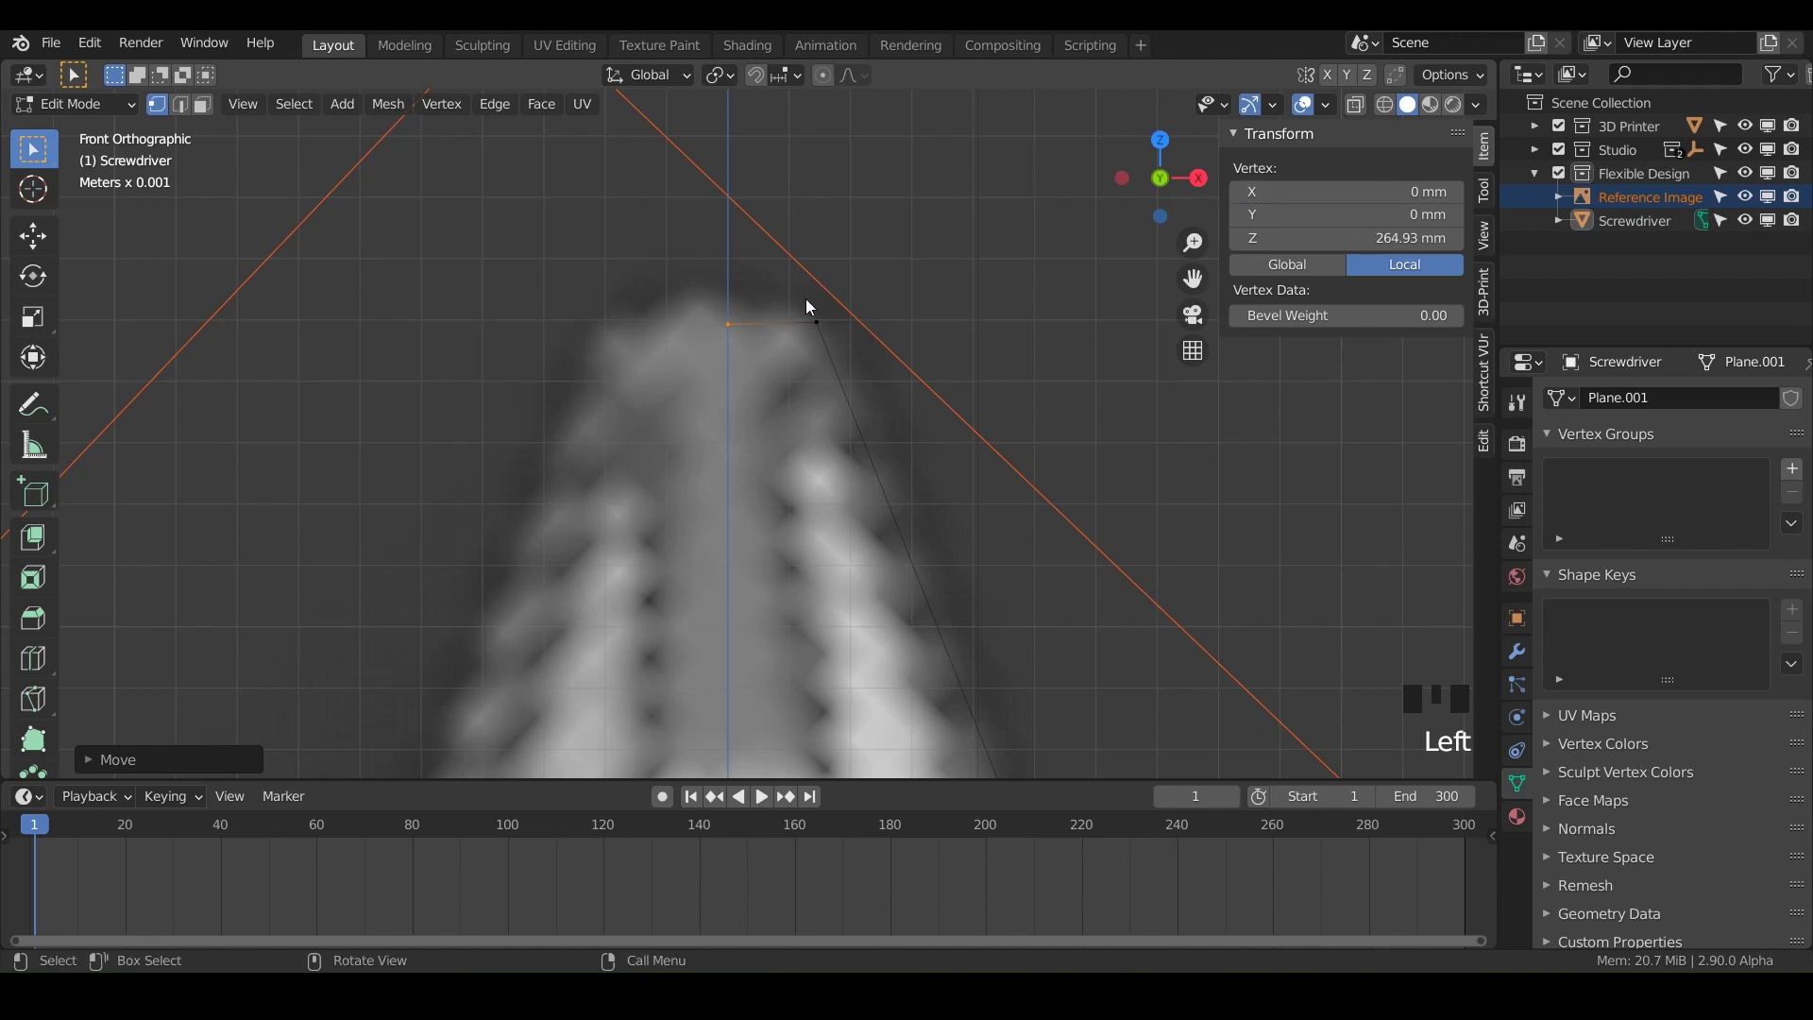
Fine-tune the tip's end vertex along Z to about 264.96 mm to straighten the tip's upper edge.
key(g)
key(z)
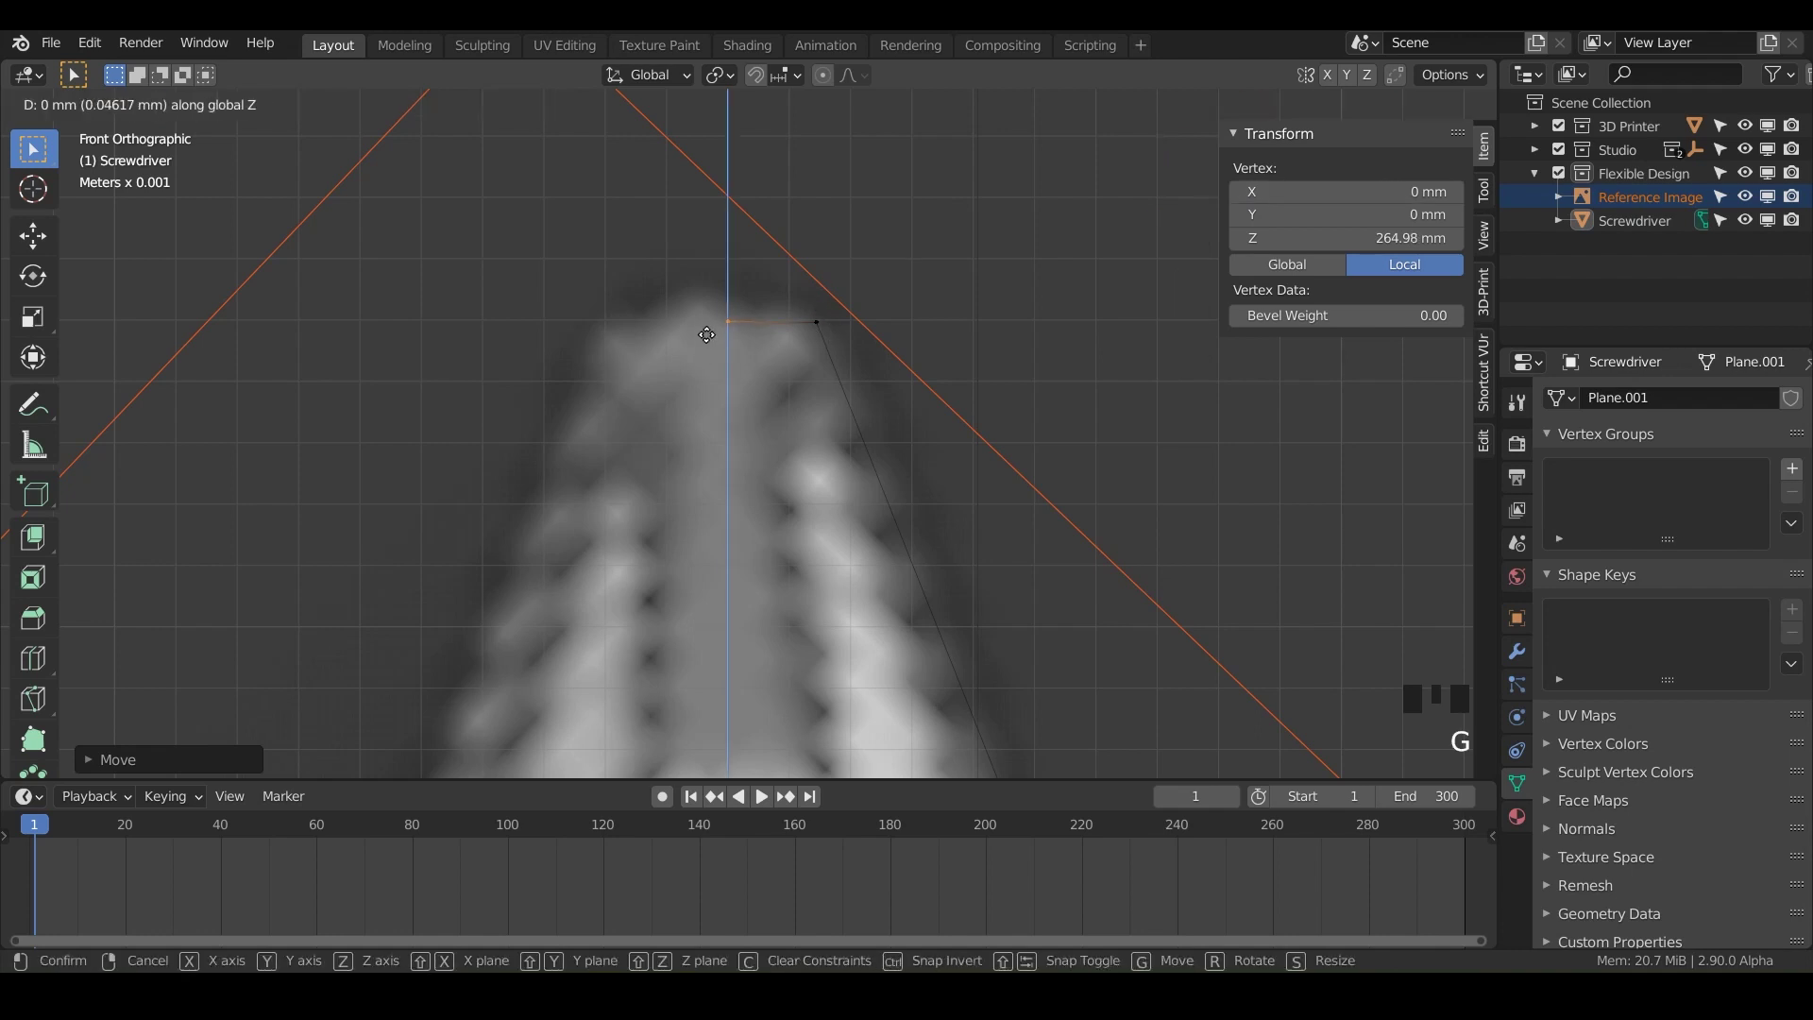
click(713, 336)
Select the profile's starting vertex at the handle's lower end and set its X to 0 mm.
scroll(746, 378, down, 13)
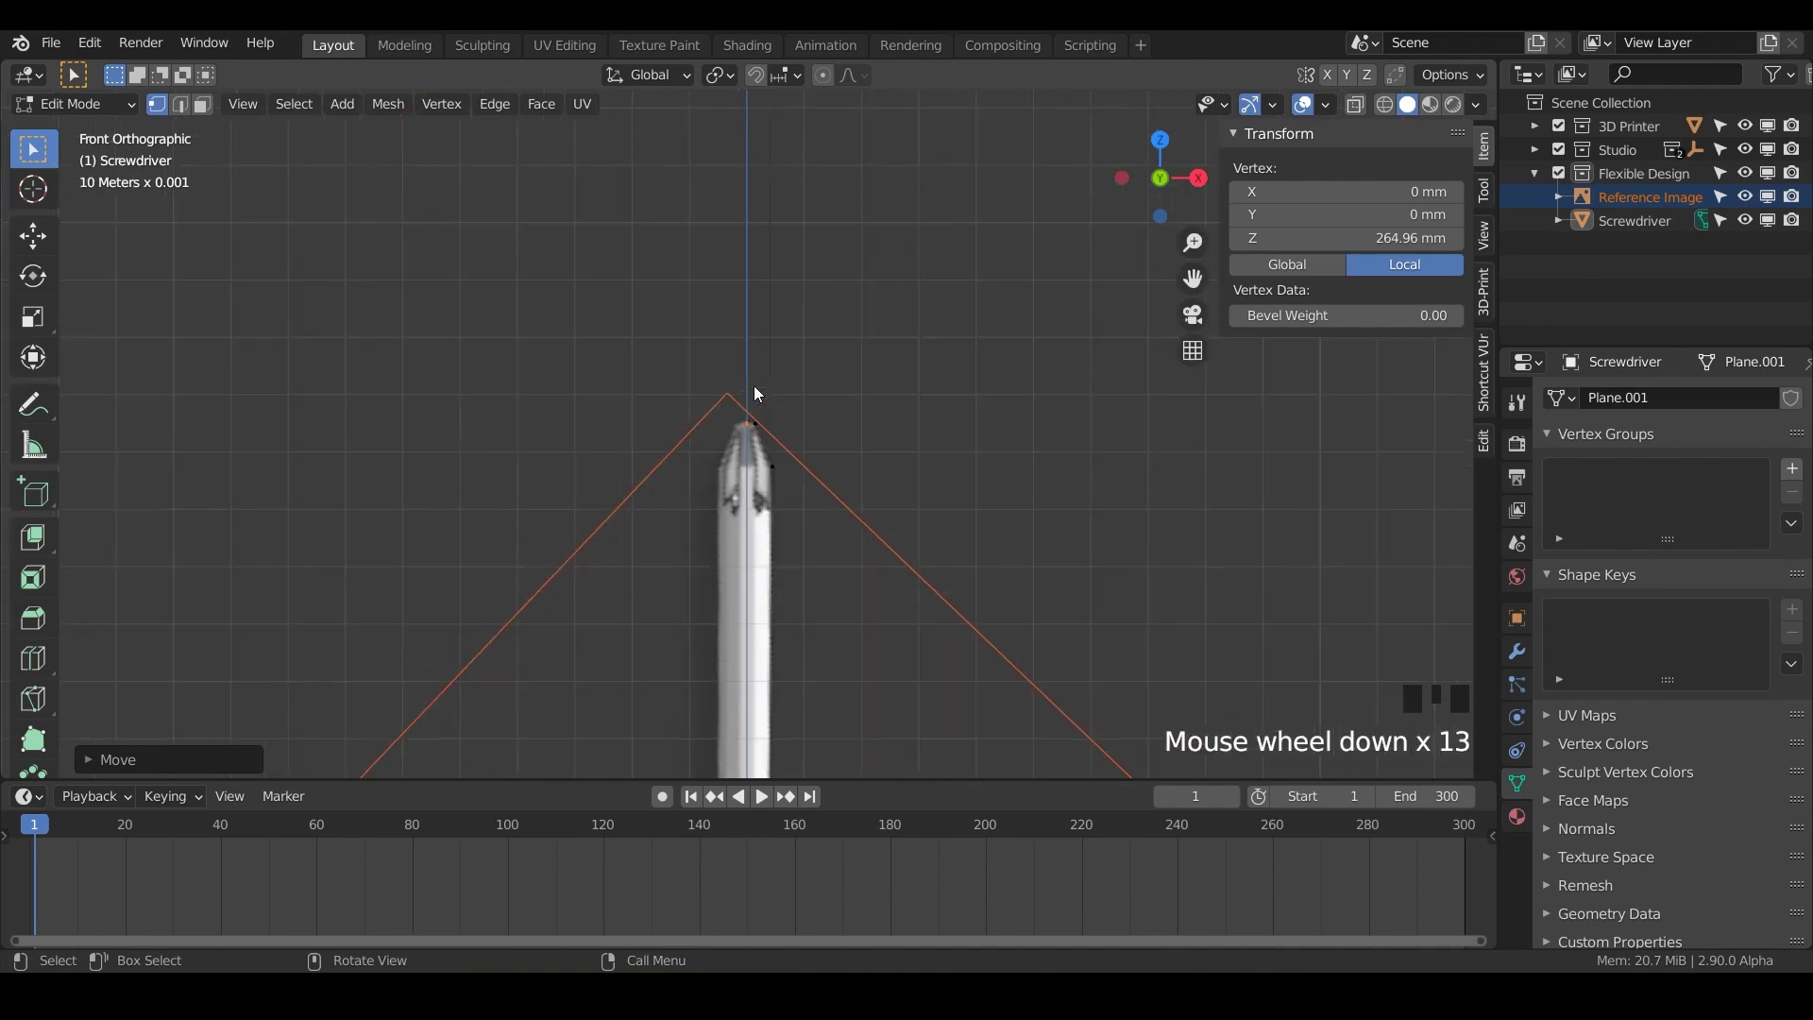
scroll(753, 385, down, 4)
shift+middle_drag(754, 385, 723, 475)
scroll(739, 354, up, 7)
scroll(803, 550, up, 4)
click(745, 496)
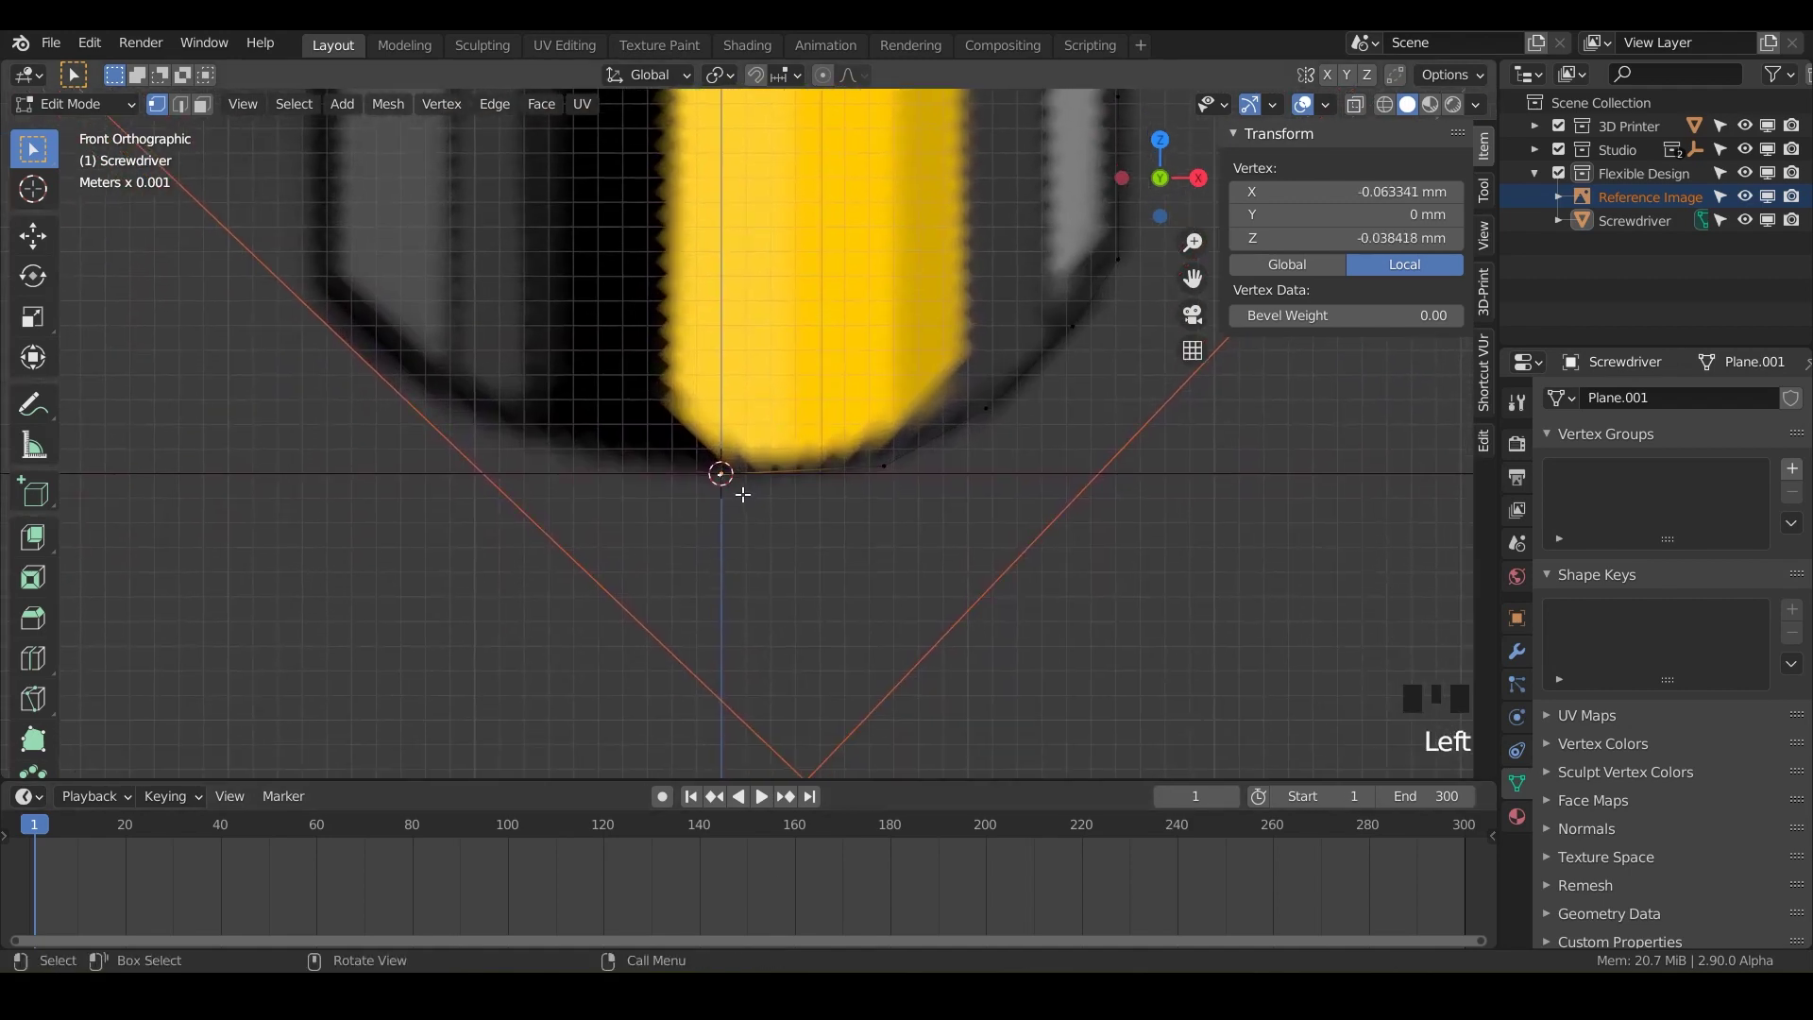
double_click(1357, 197)
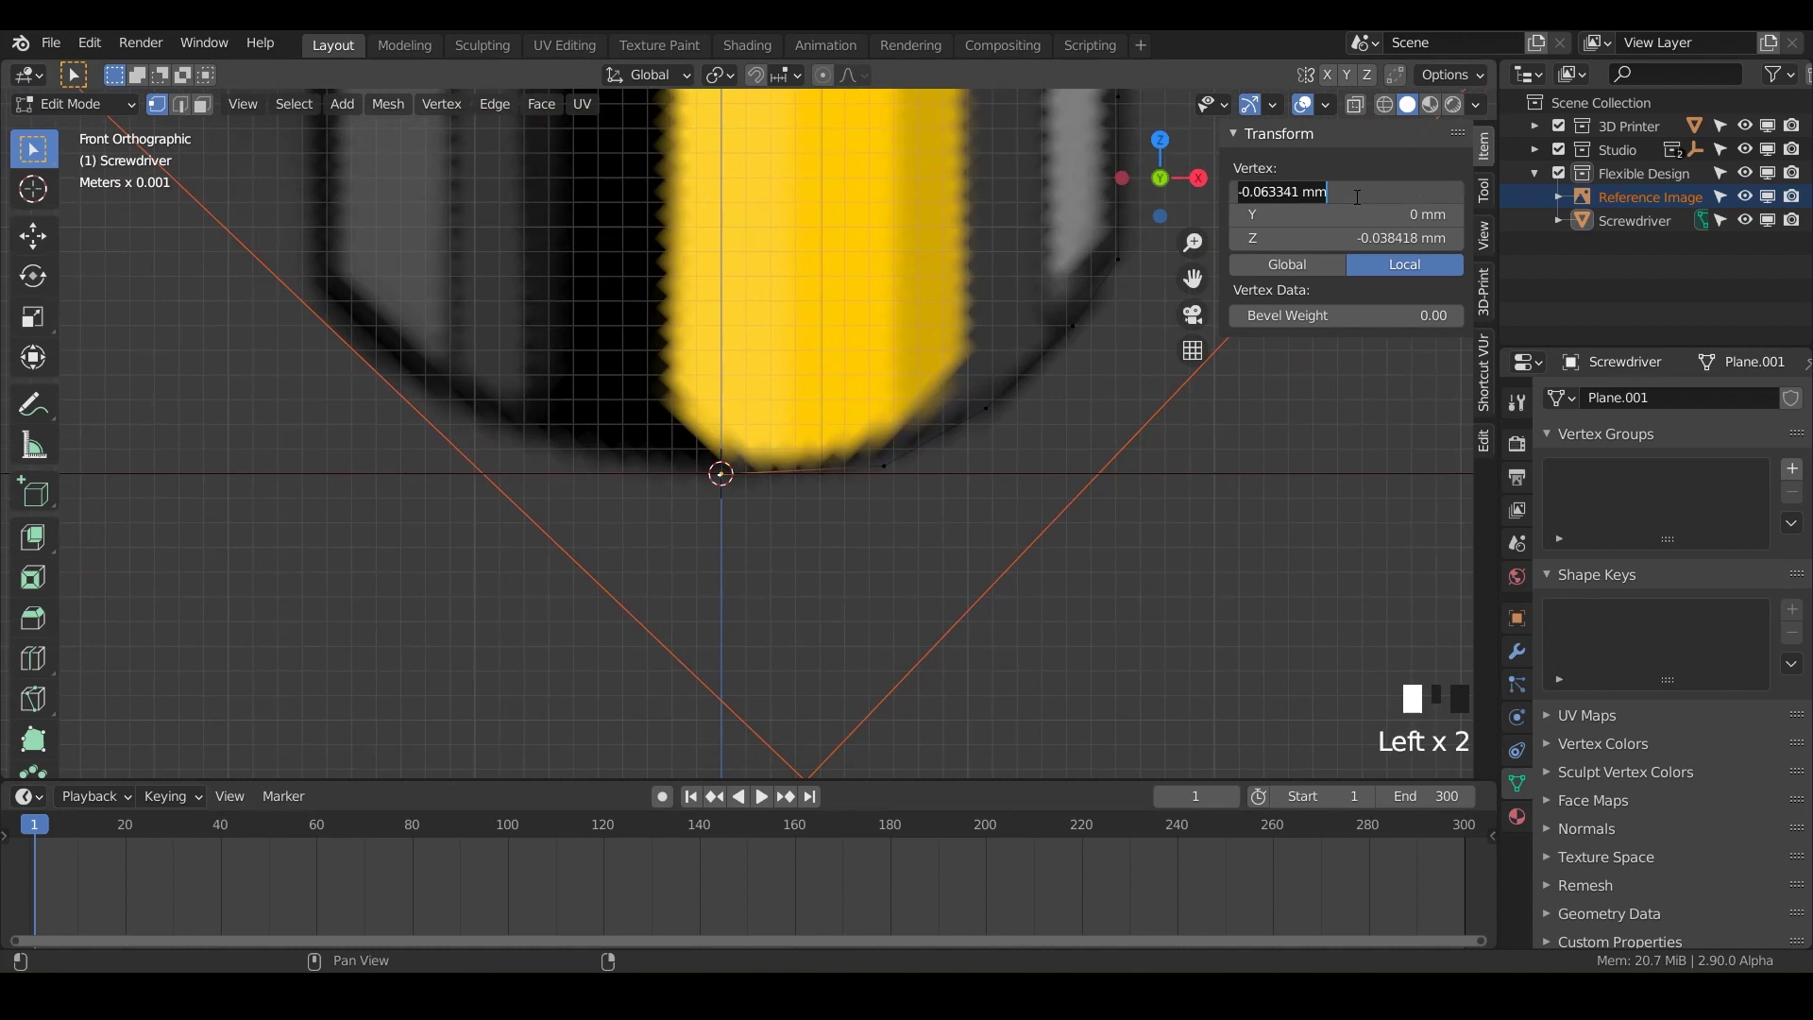
text(0)
key(Return)
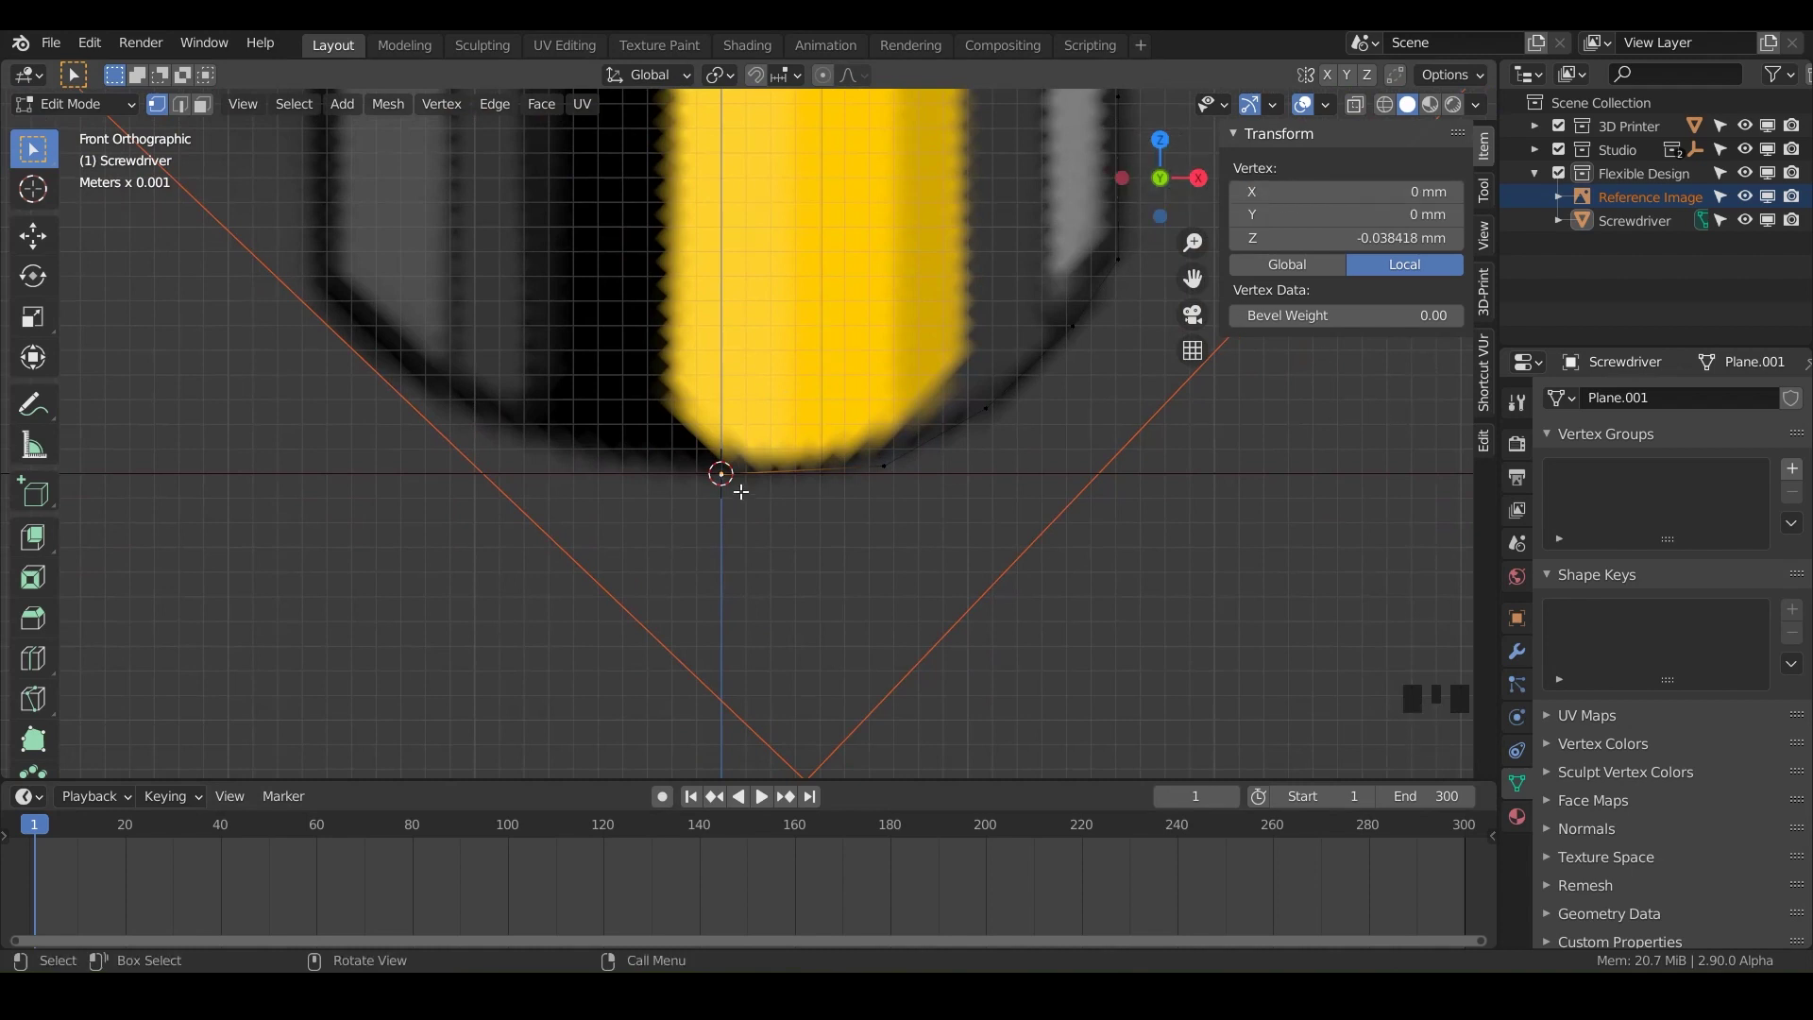
Select the entire screwdriver profile and activate the Spin tool in an angled perspective view.
scroll(793, 485, down, 7)
shift+middle_drag(794, 486, 815, 440)
key(a)
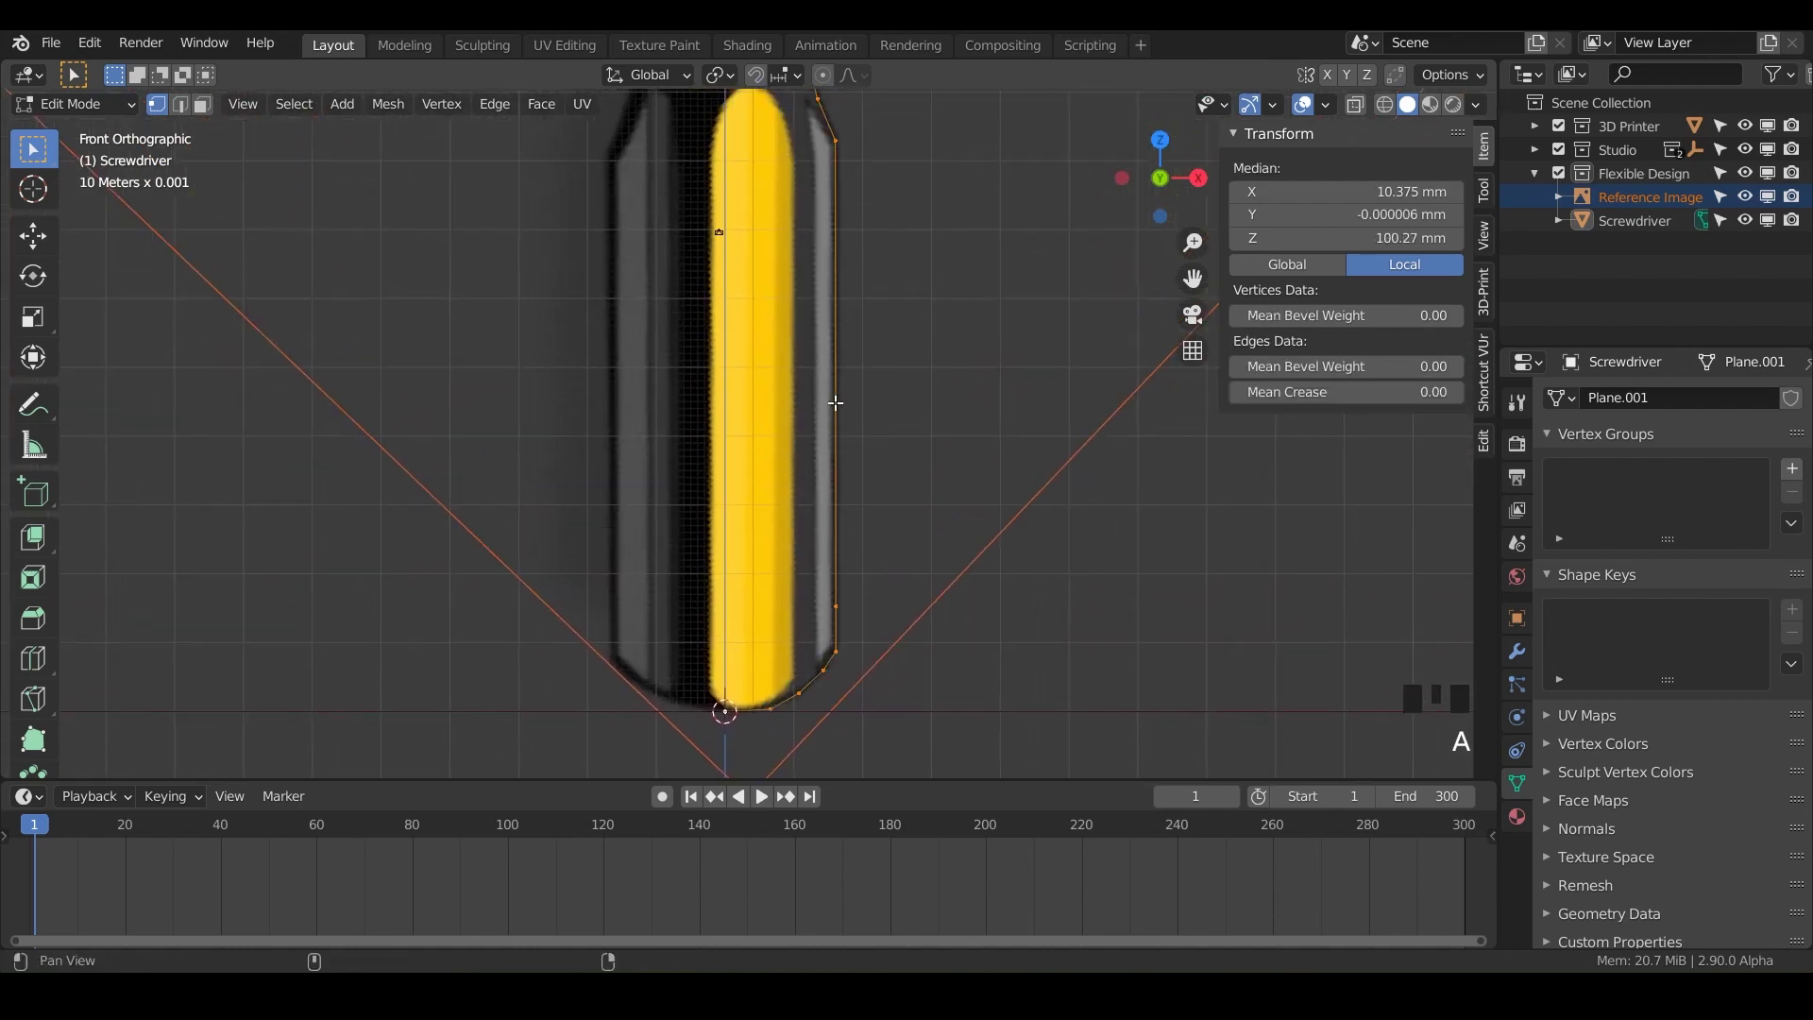
scroll(850, 647, down, 5)
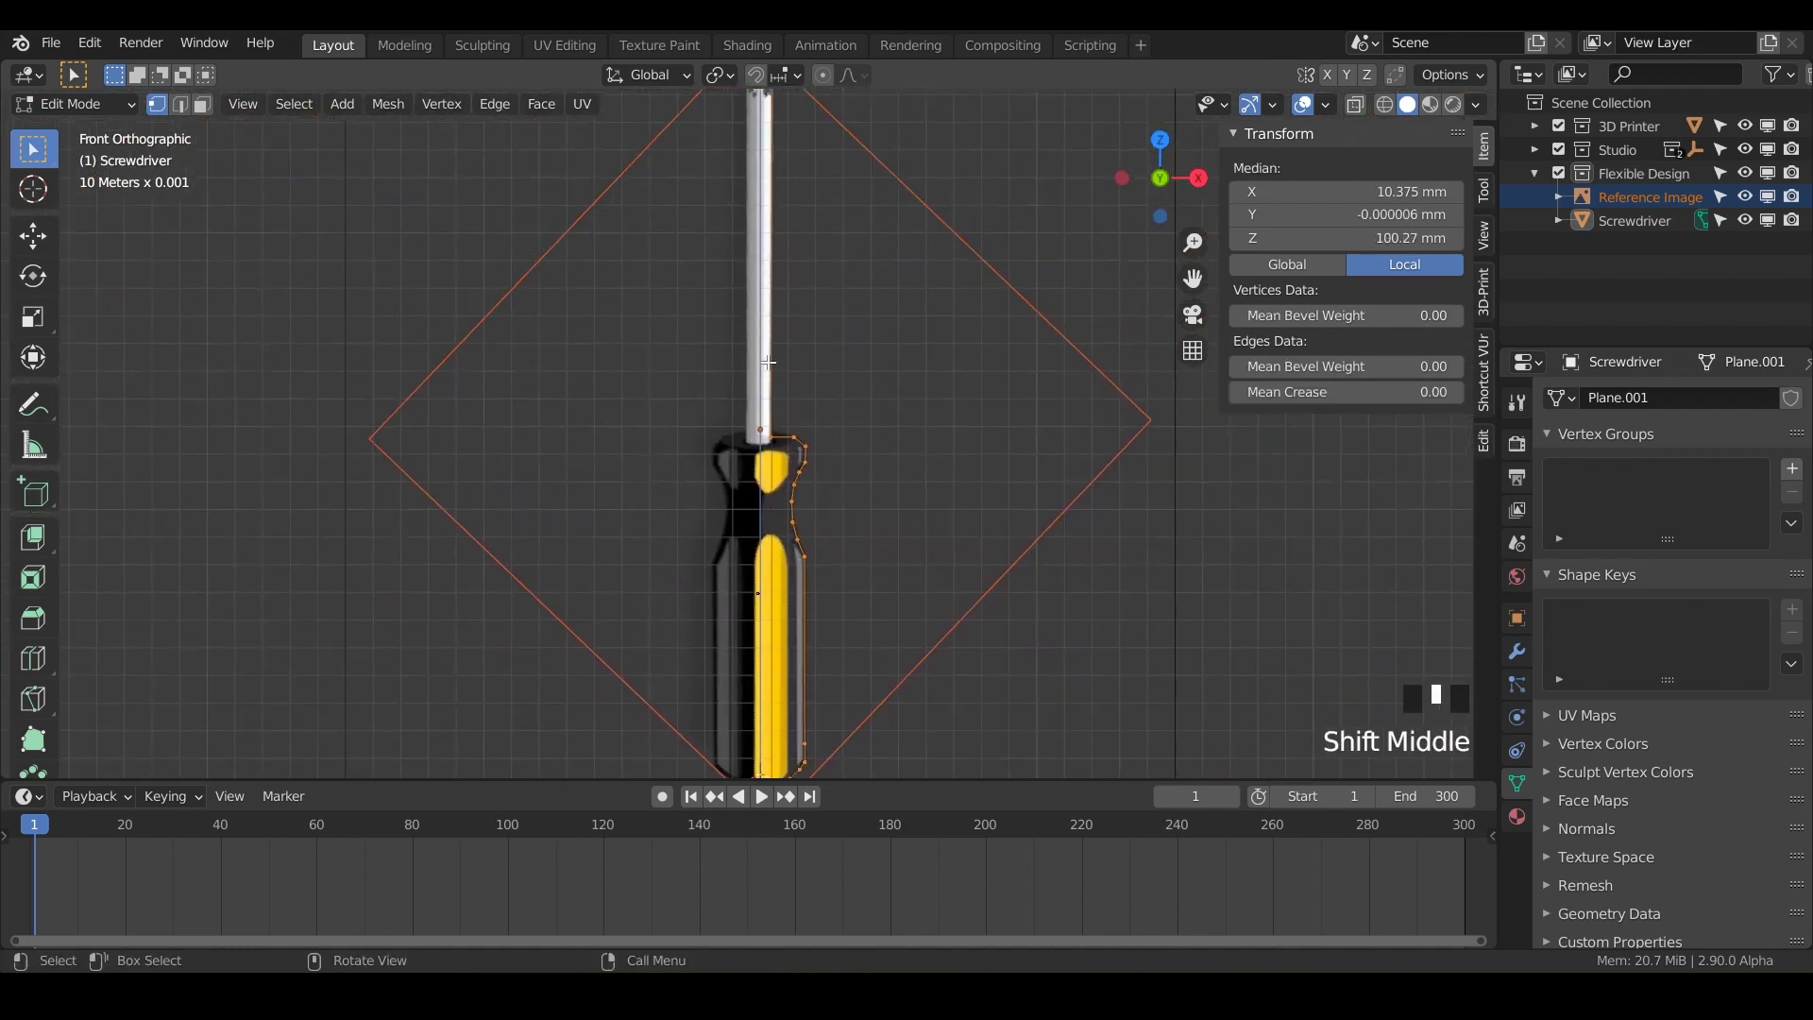
shift+middle_drag(767, 362, 688, 600)
click(32, 276)
scroll(34, 283, up, 11)
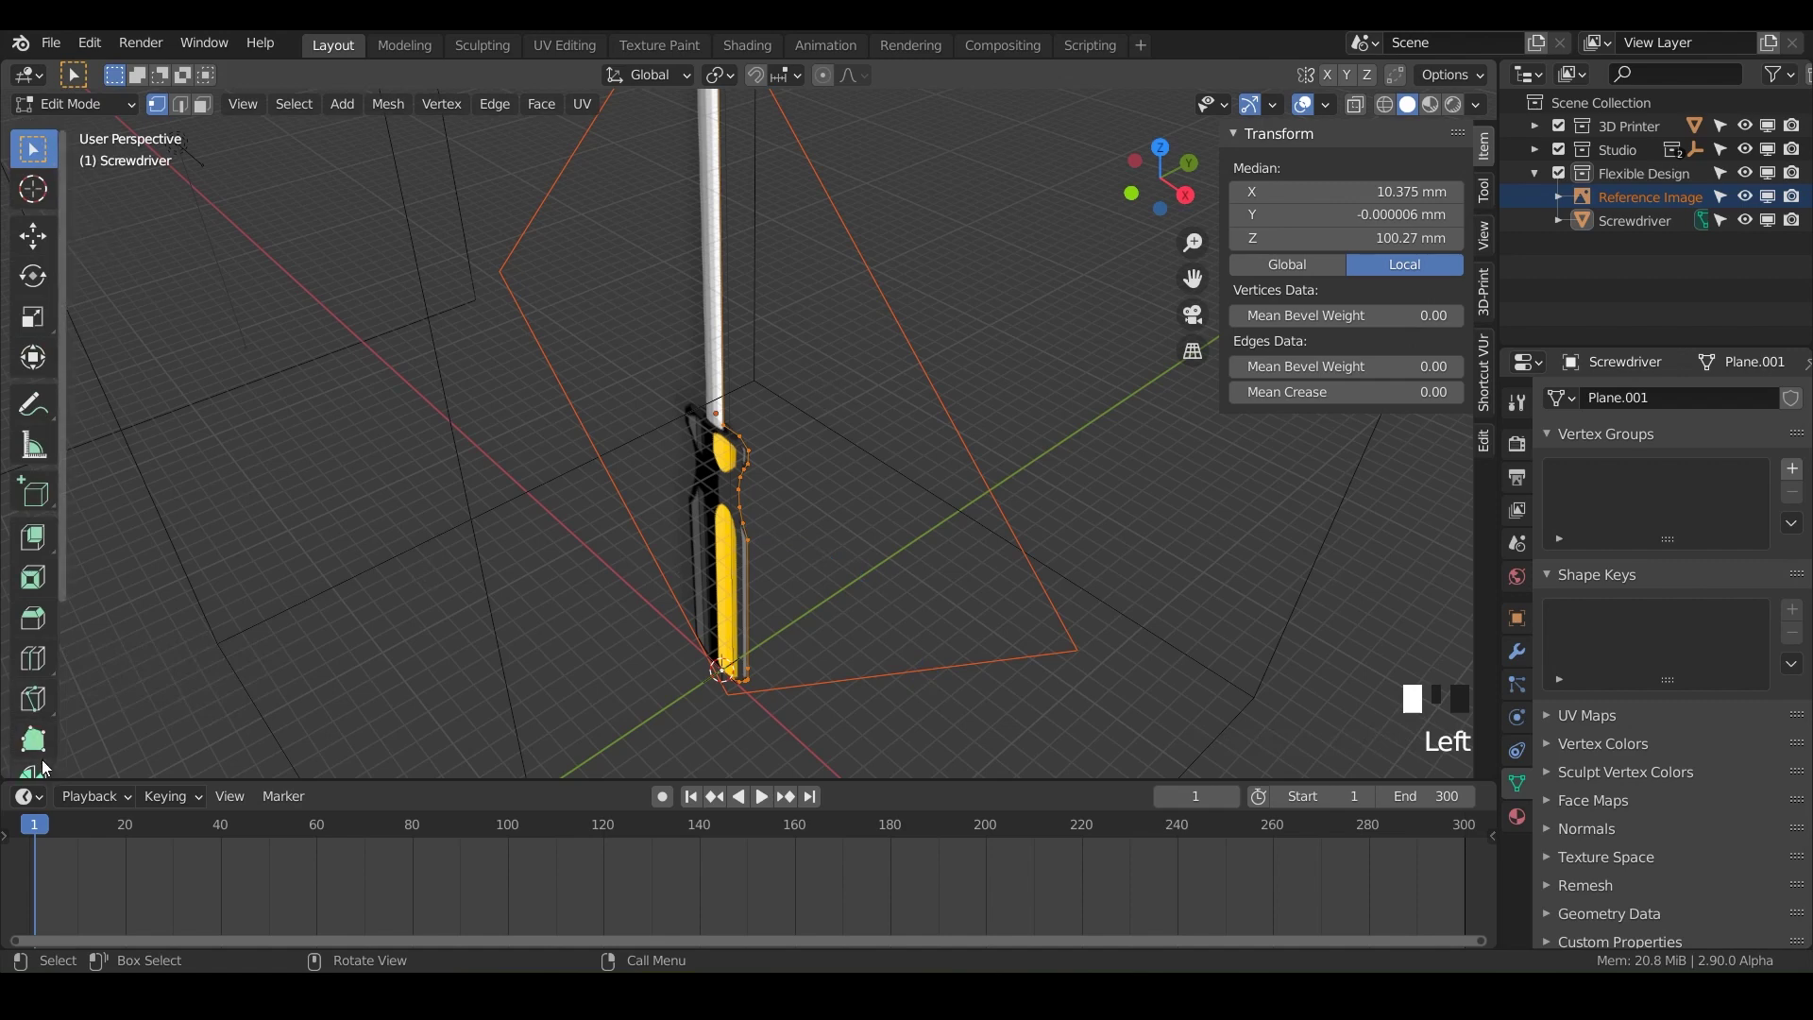
scroll(42, 760, down, 2)
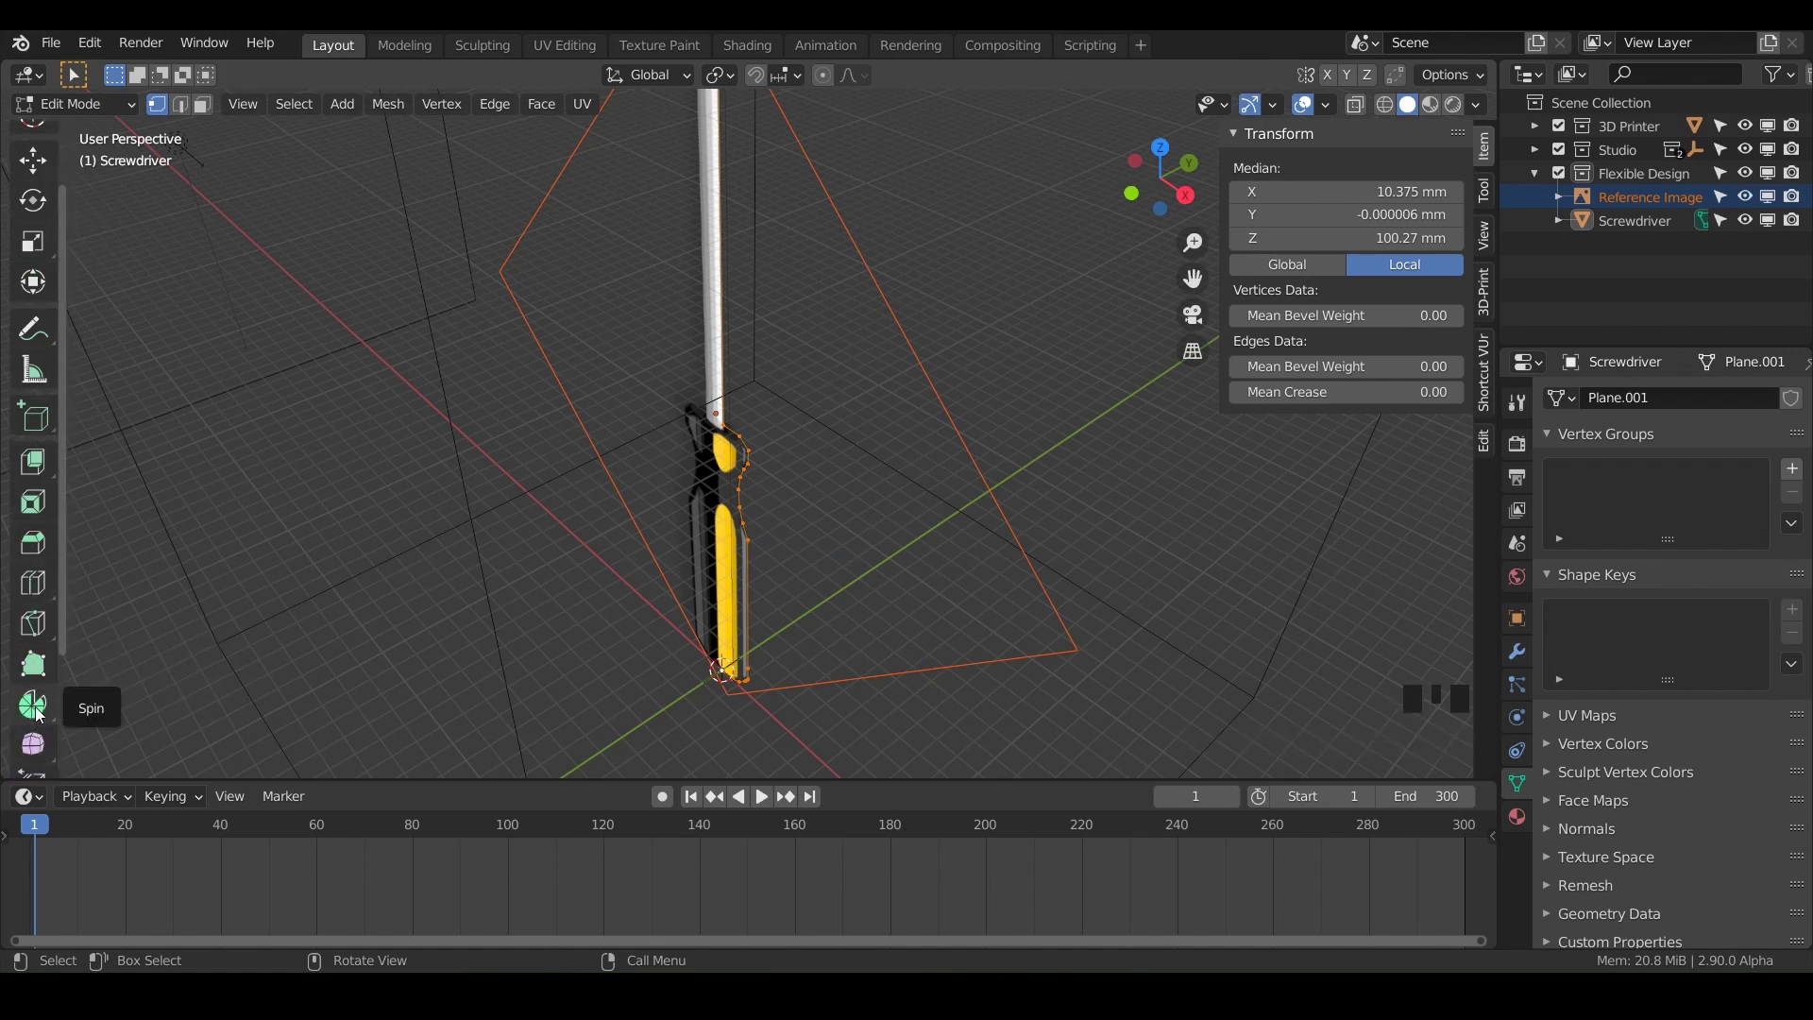
click(35, 710)
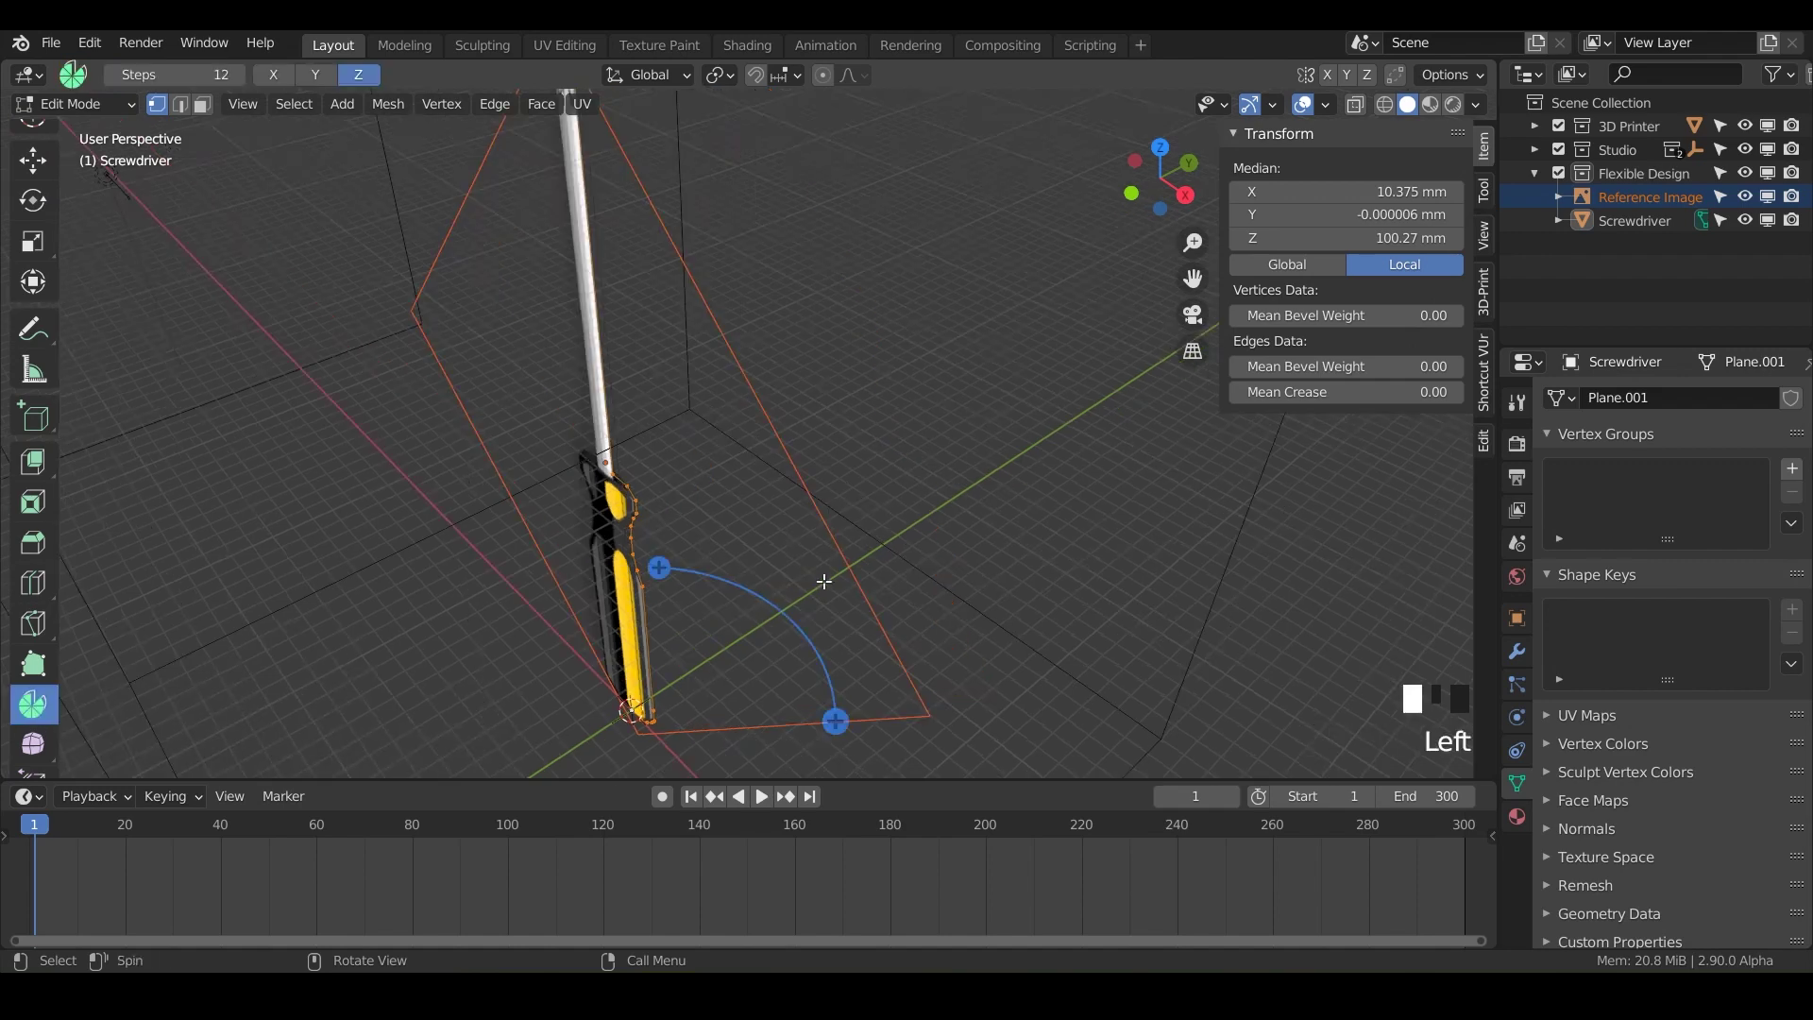
Switch the Spin axis to Y and to X to compare their handle orientations around the profile.
shift+middle_drag(823, 582, 842, 545)
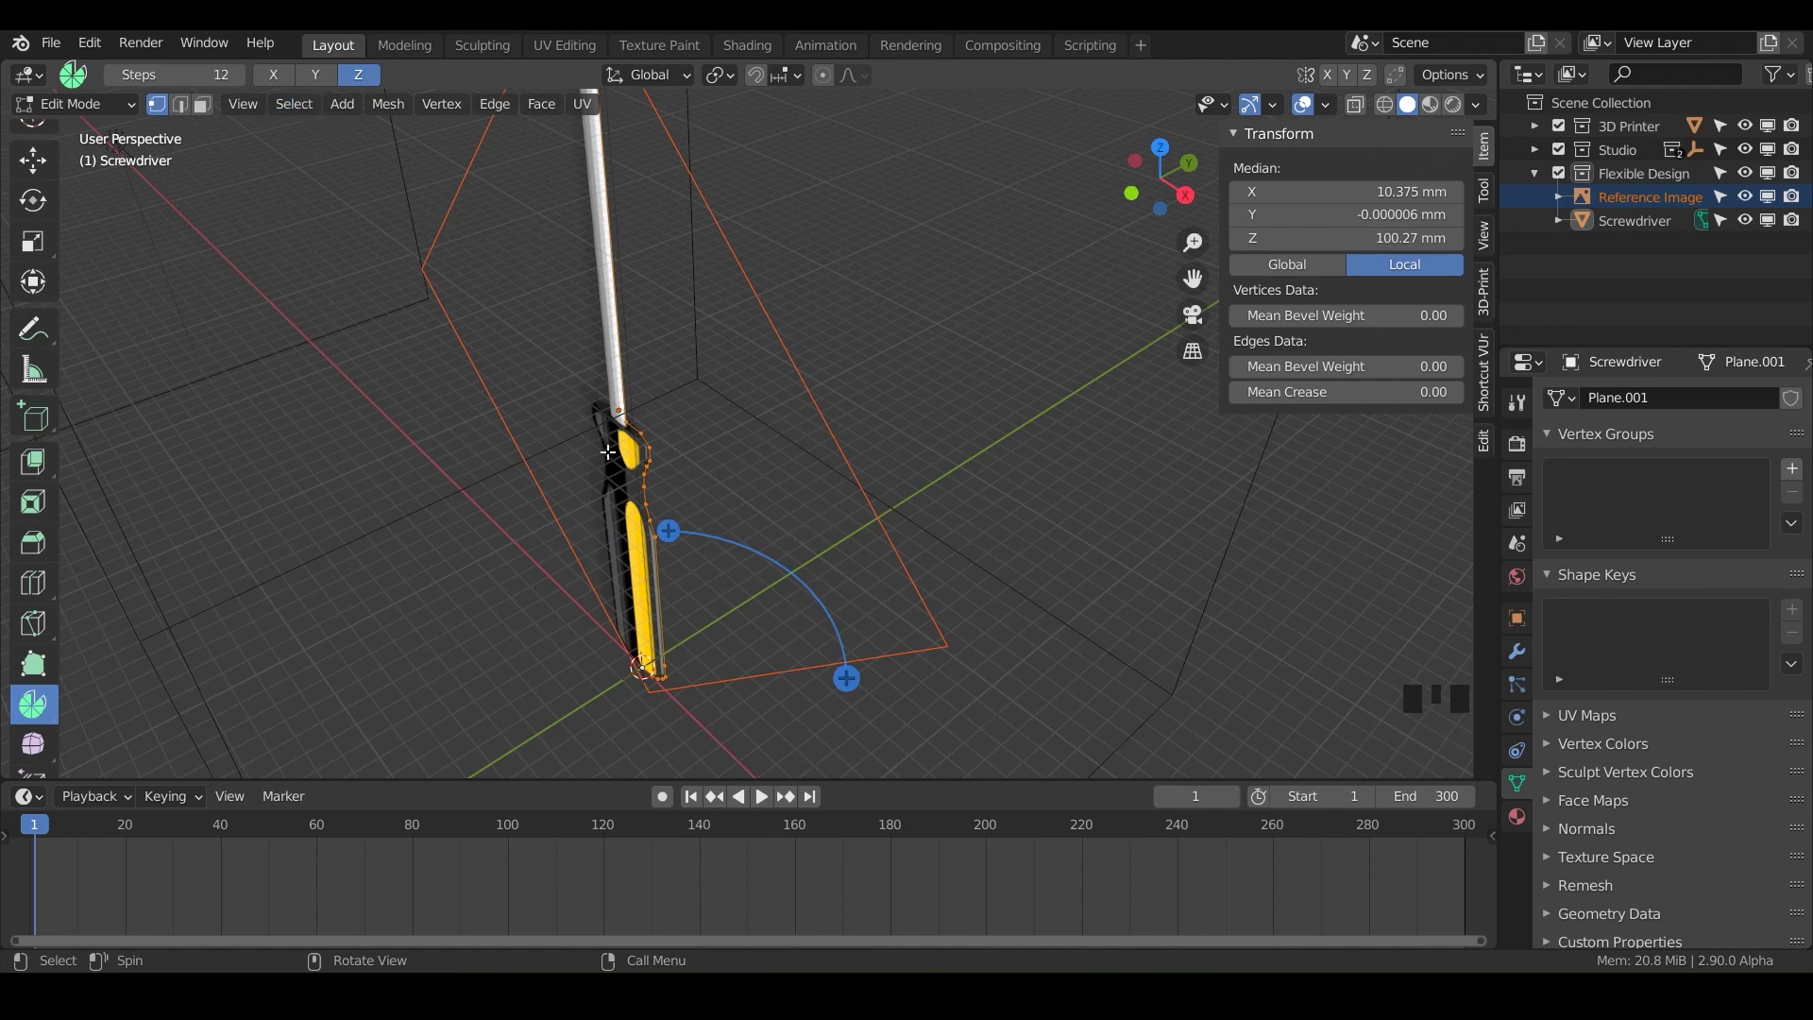
click(314, 80)
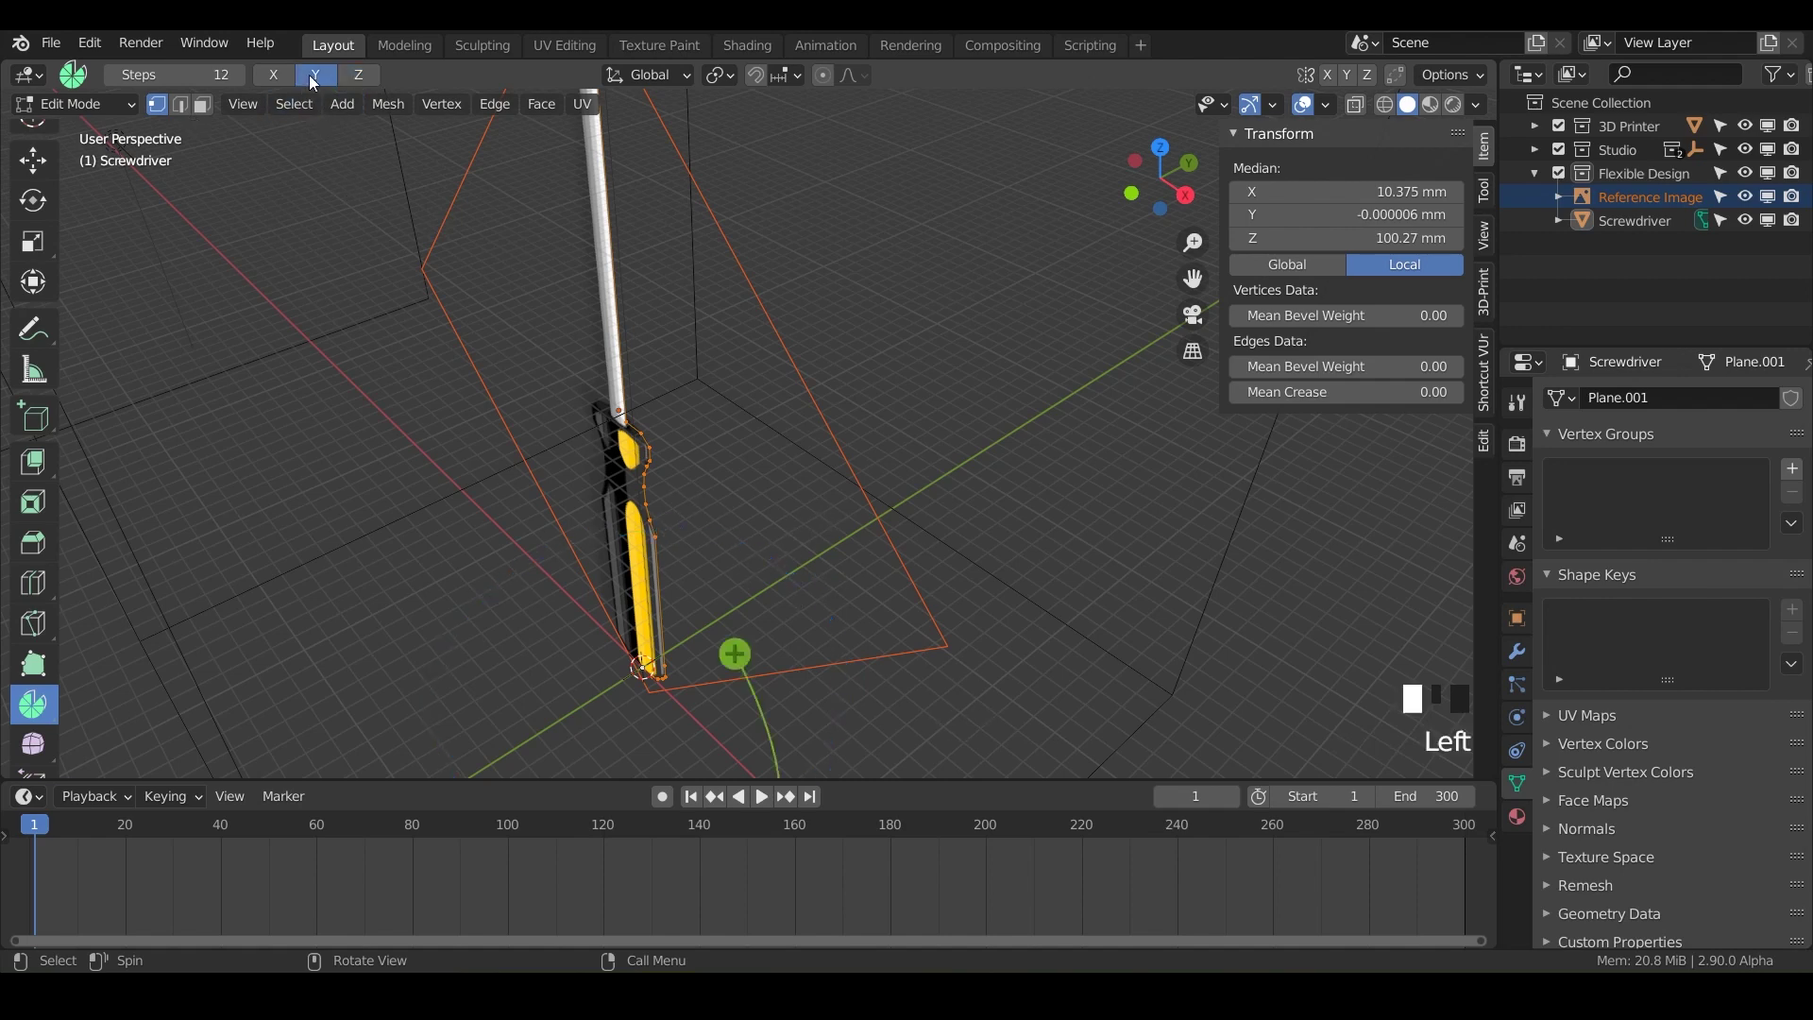
scroll(696, 376, down, 4)
middle_drag(696, 376, 401, 137)
click(285, 79)
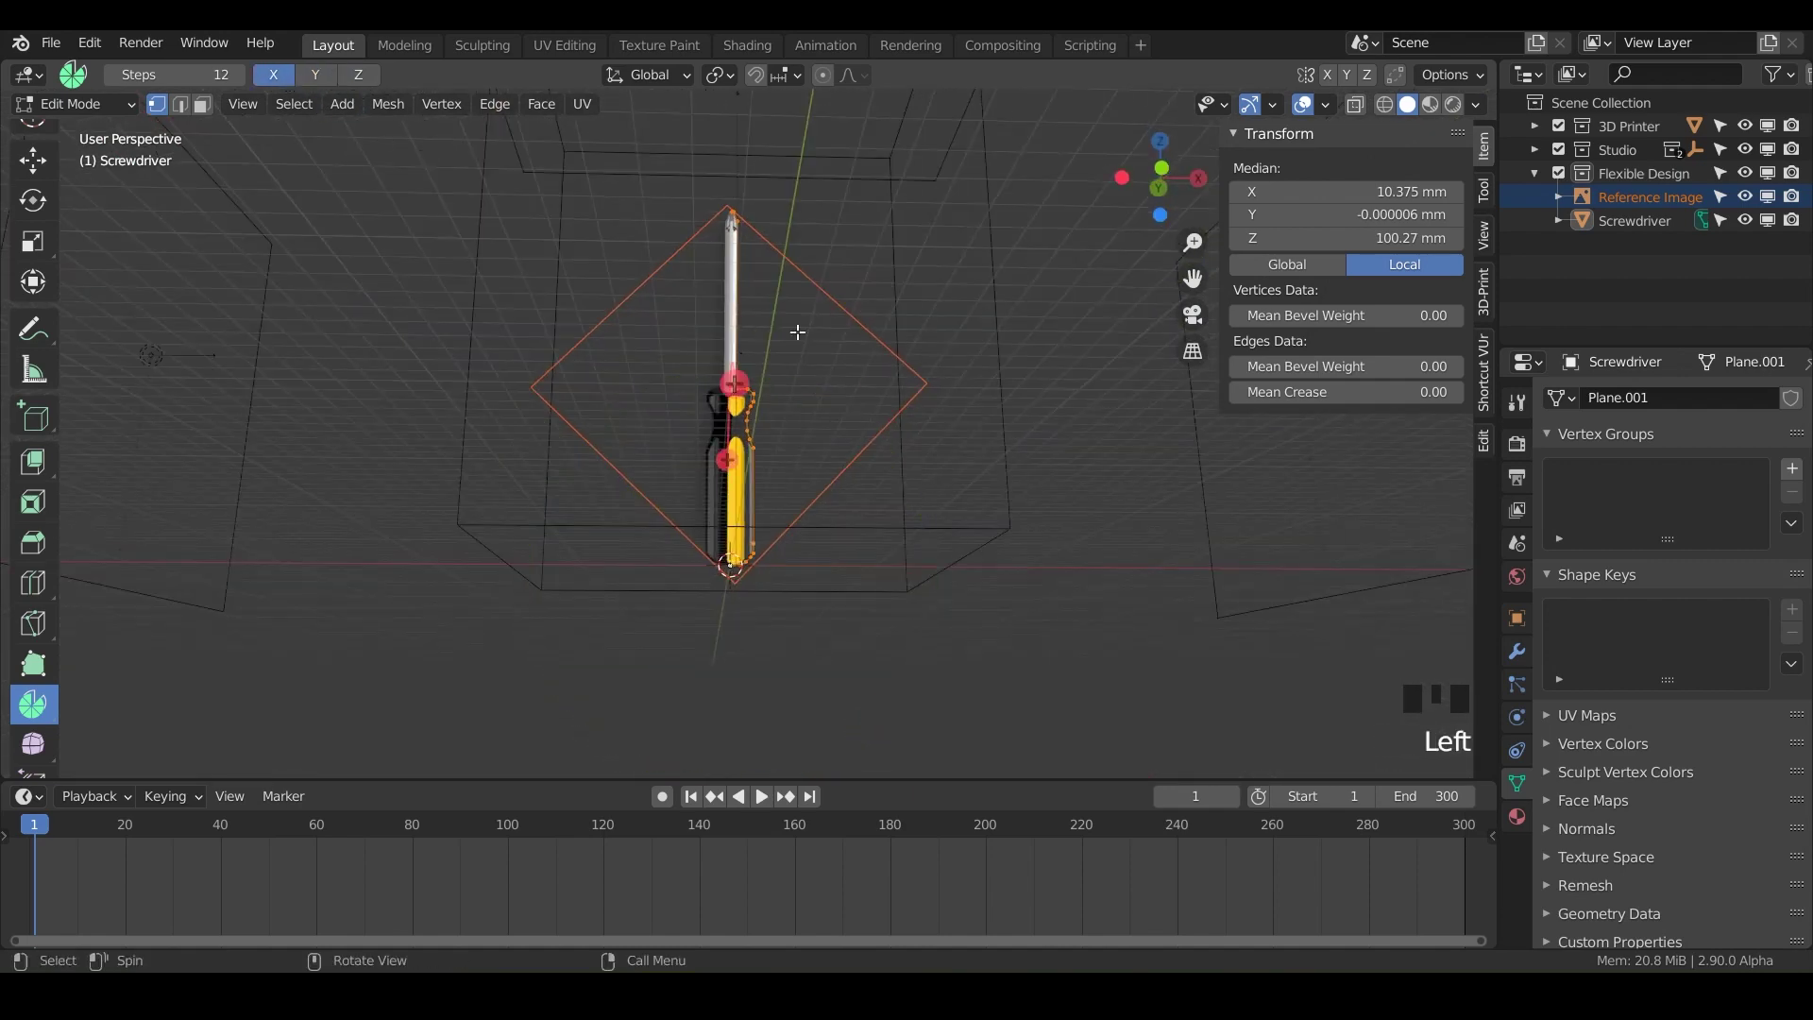
middle_drag(871, 452, 472, 293)
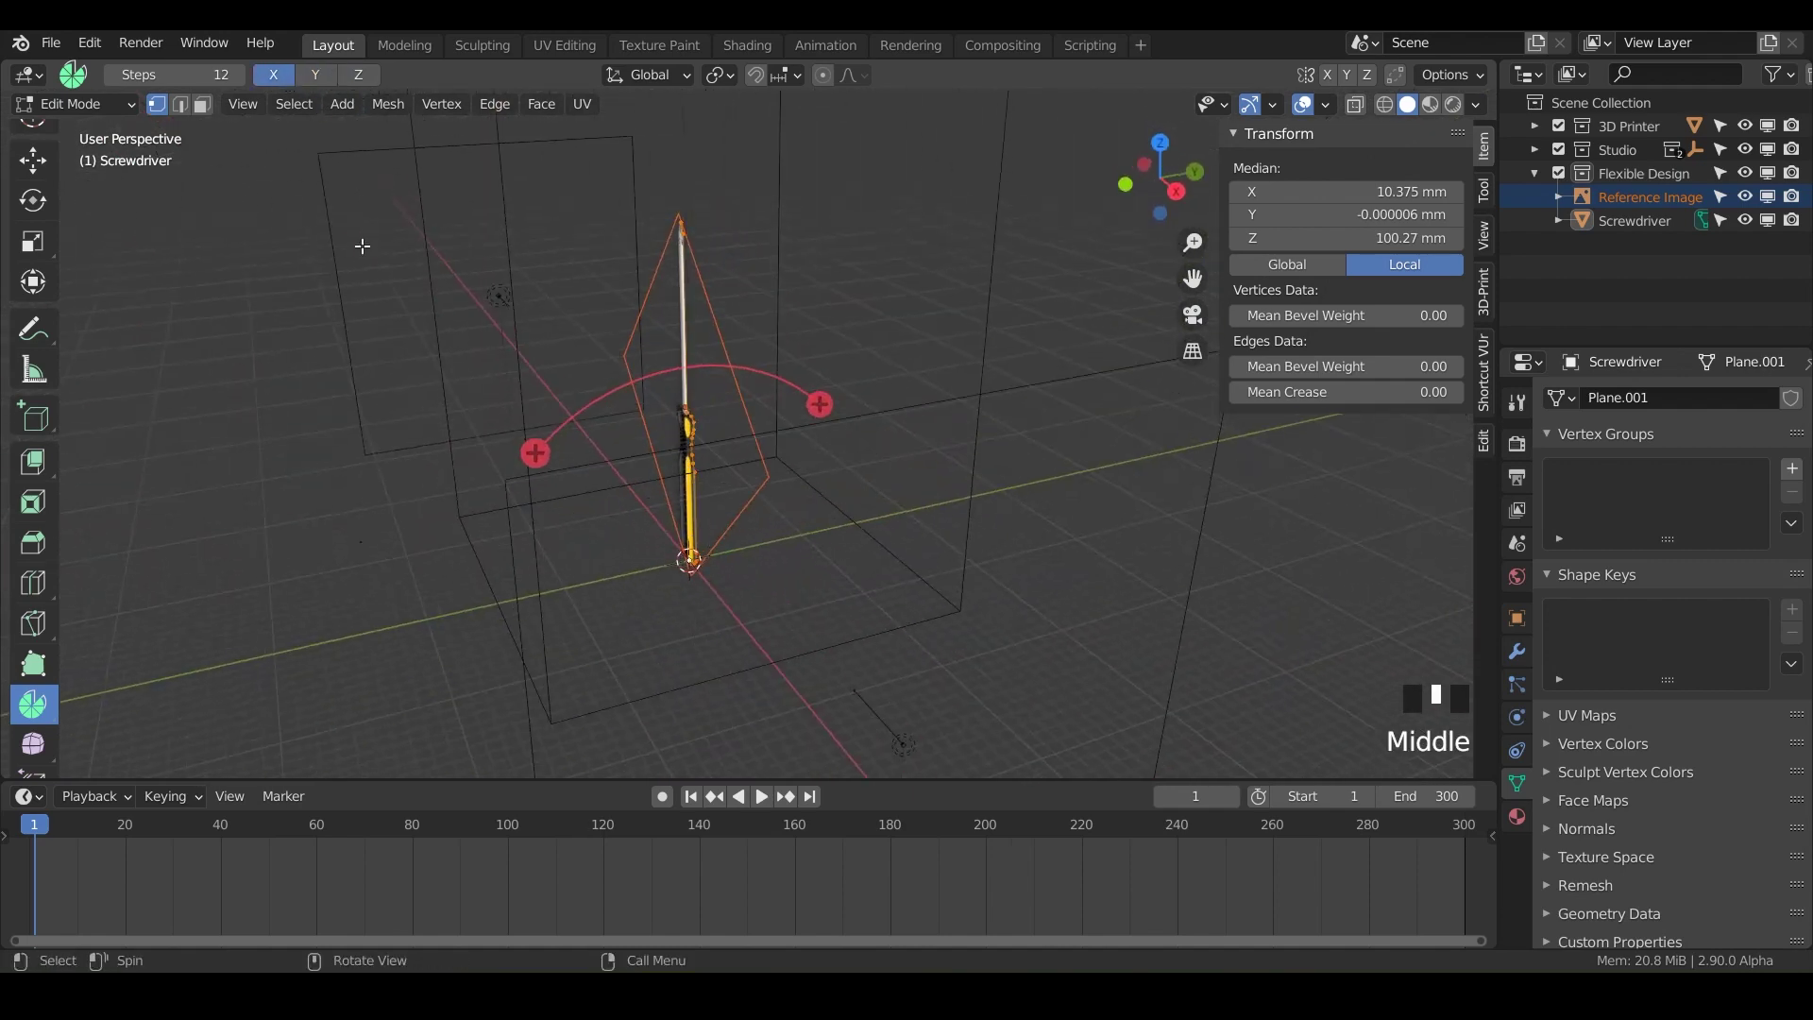
Enable the Y and Z Spin axes alongside X so the handles of all three axes are shown.
shift+click(314, 75)
shift+click(358, 74)
middle_drag(405, 186, 586, 376)
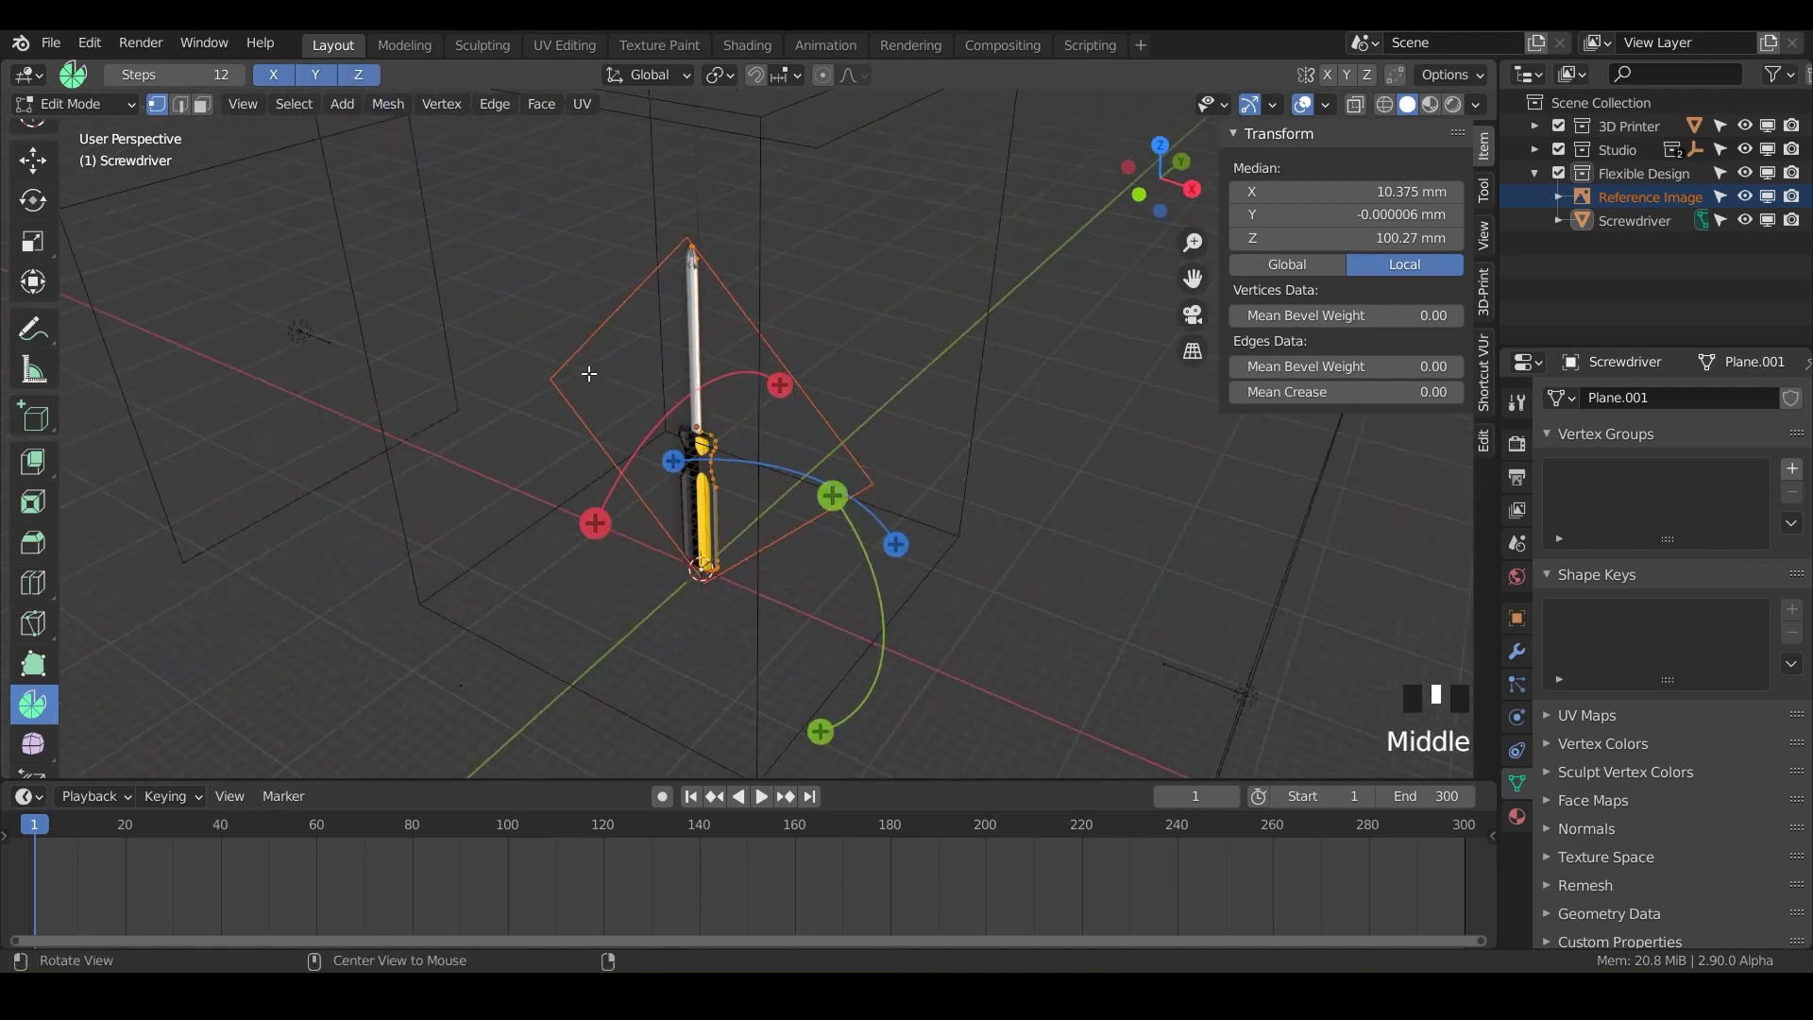
Restrict the Spin axis to Z and reduce the Spin steps to 6.
click(314, 73)
click(358, 74)
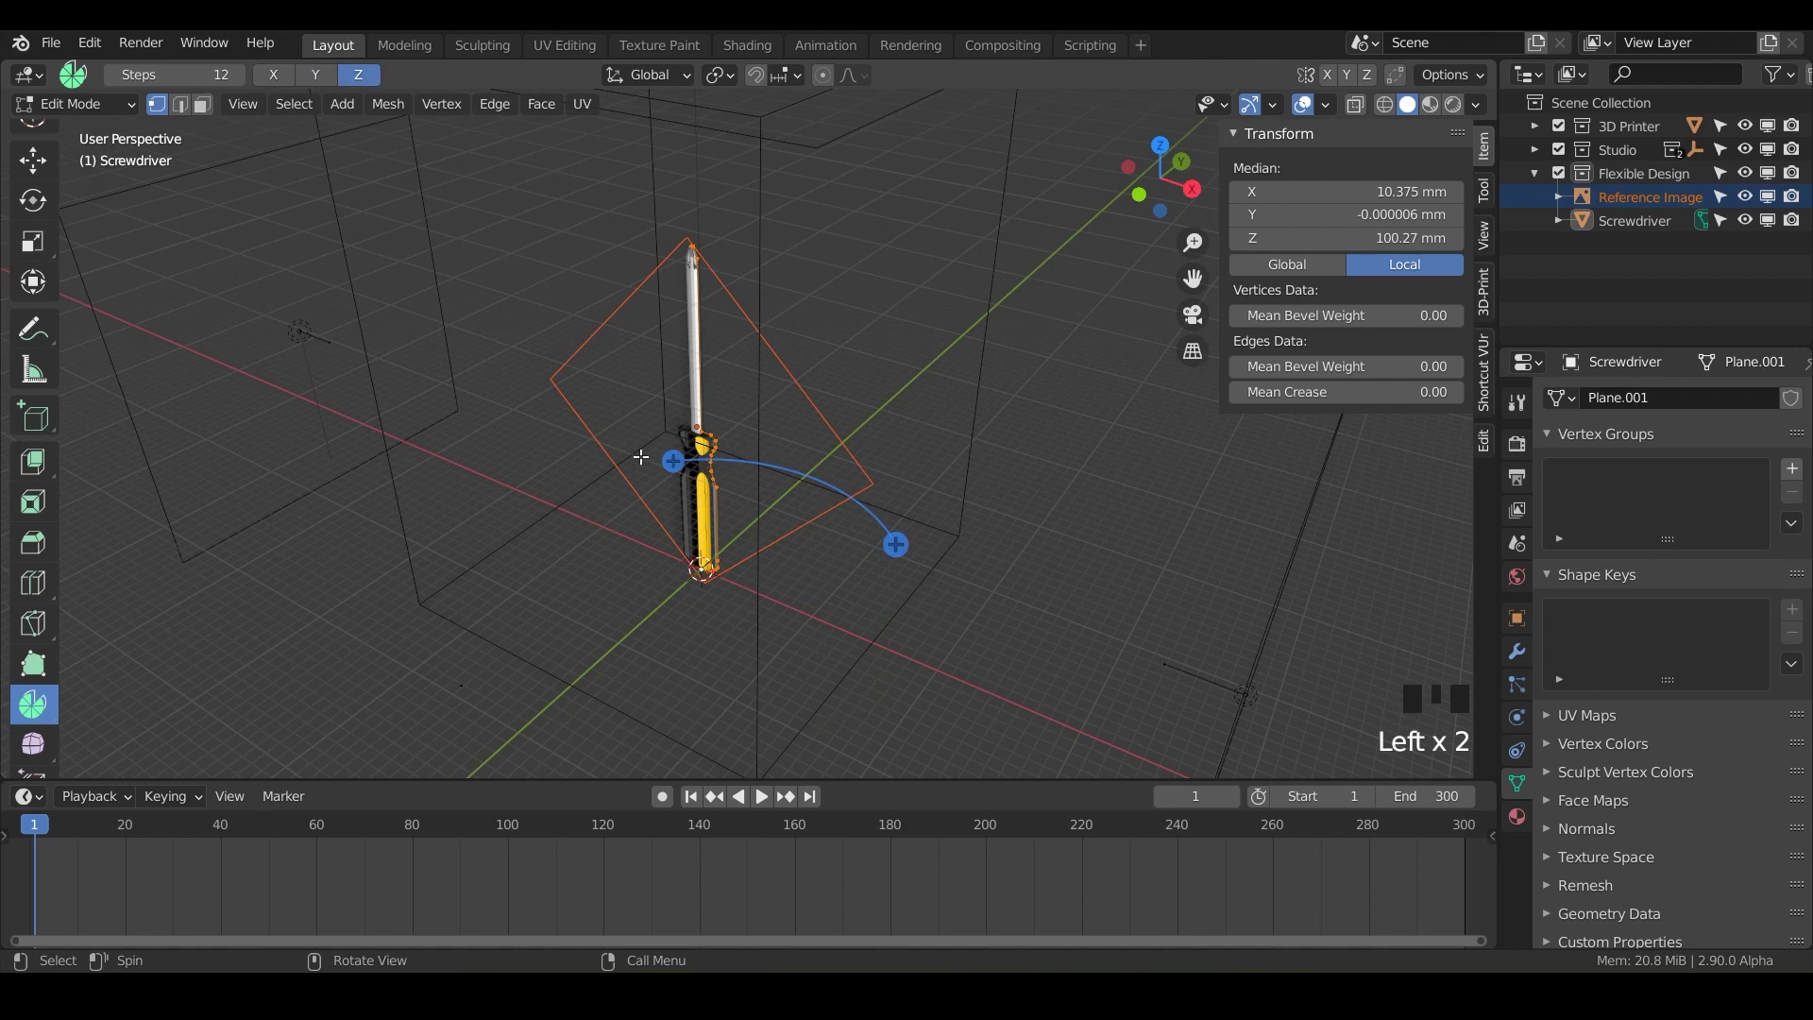
click(111, 75)
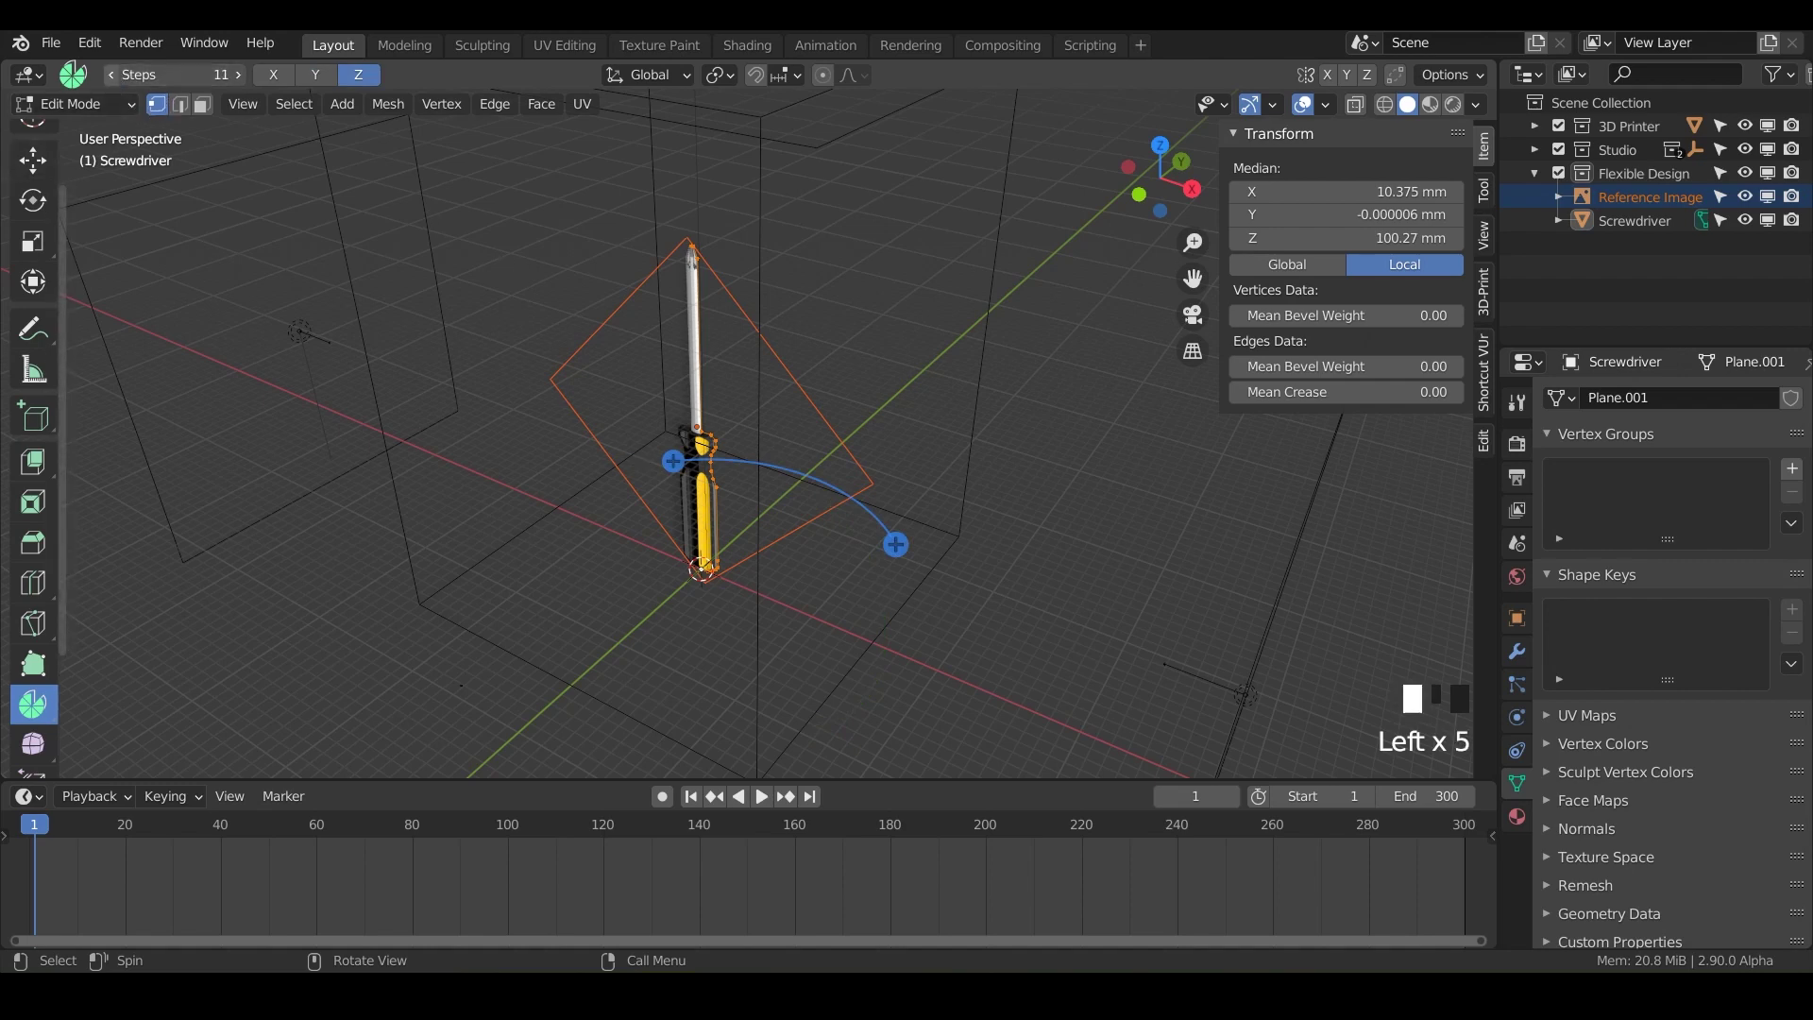
click(111, 75)
click(112, 74)
click(111, 74)
click(112, 74)
click(111, 75)
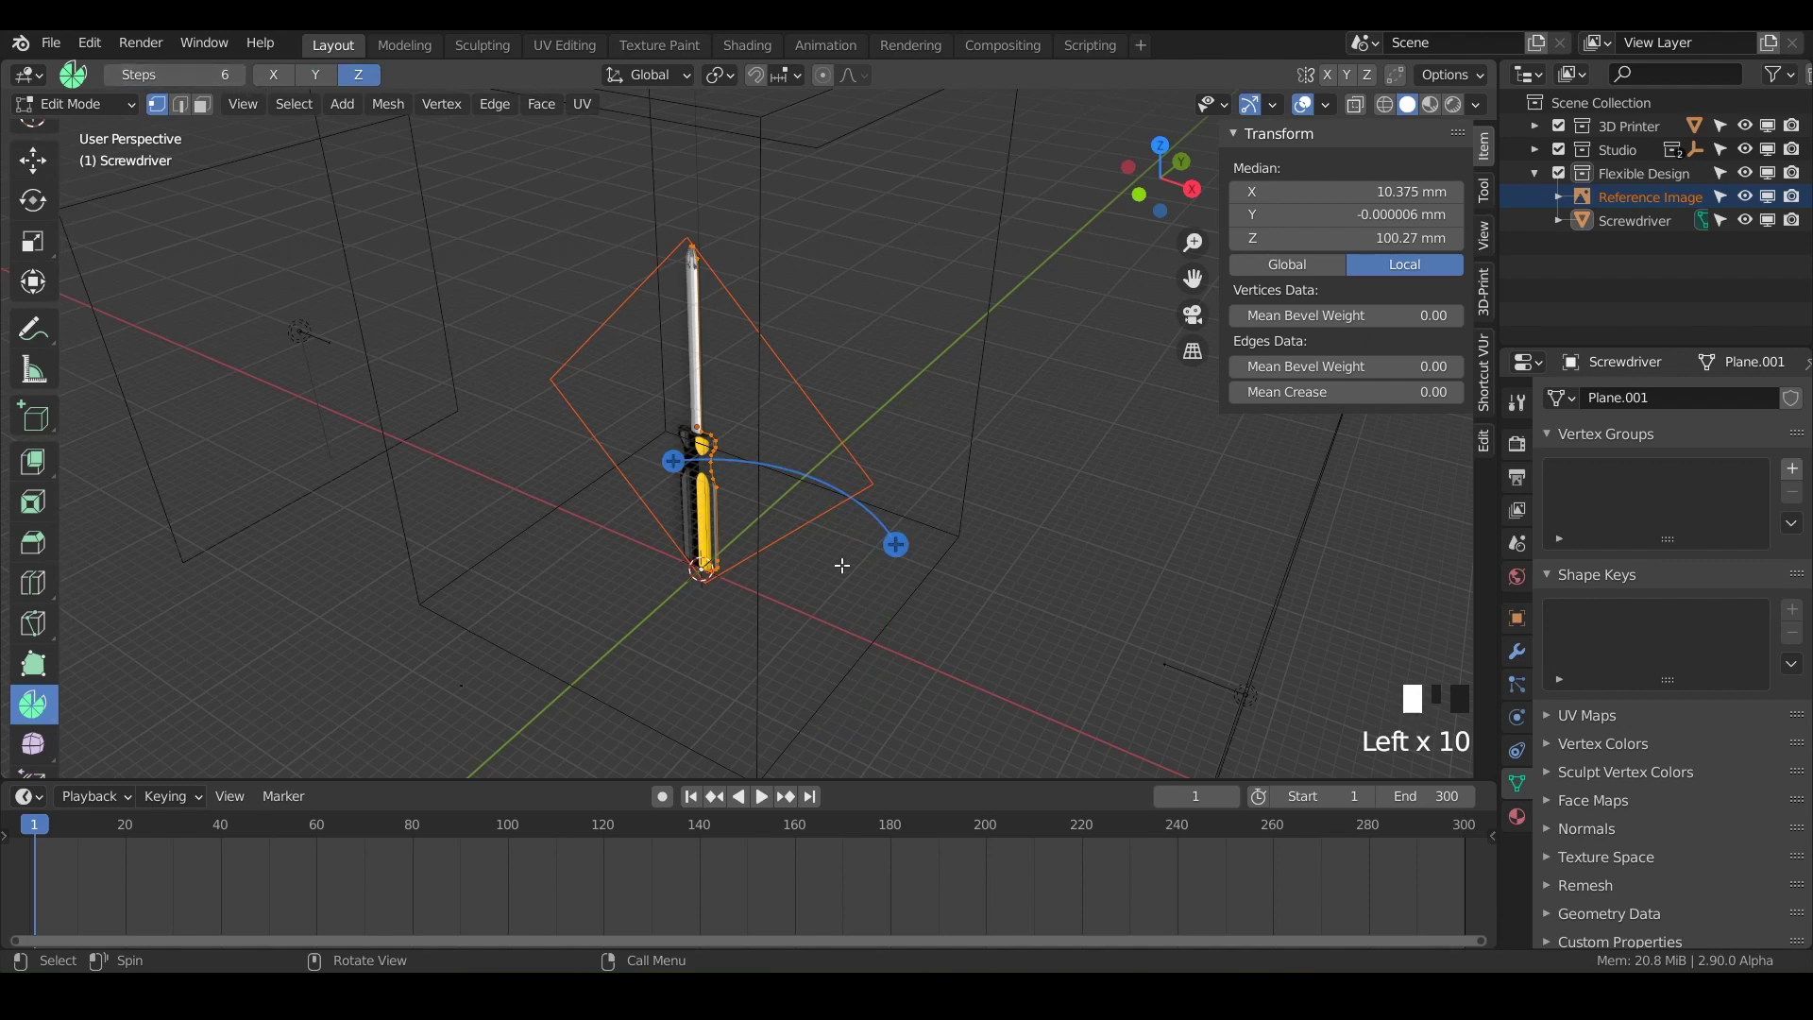
Spin the selected screwdriver profile around the Z axis and set the spin angle to 360°.
mouse_move(895, 546)
mouse_down()
mouse_move(864, 559)
mouse_move(783, 684)
mouse_move(644, 681)
mouse_move(566, 661)
mouse_move(496, 498)
mouse_move(652, 444)
mouse_move(756, 468)
mouse_move(604, 472)
mouse_move(775, 491)
mouse_move(692, 437)
mouse_move(763, 455)
mouse_move(874, 554)
mouse_up()
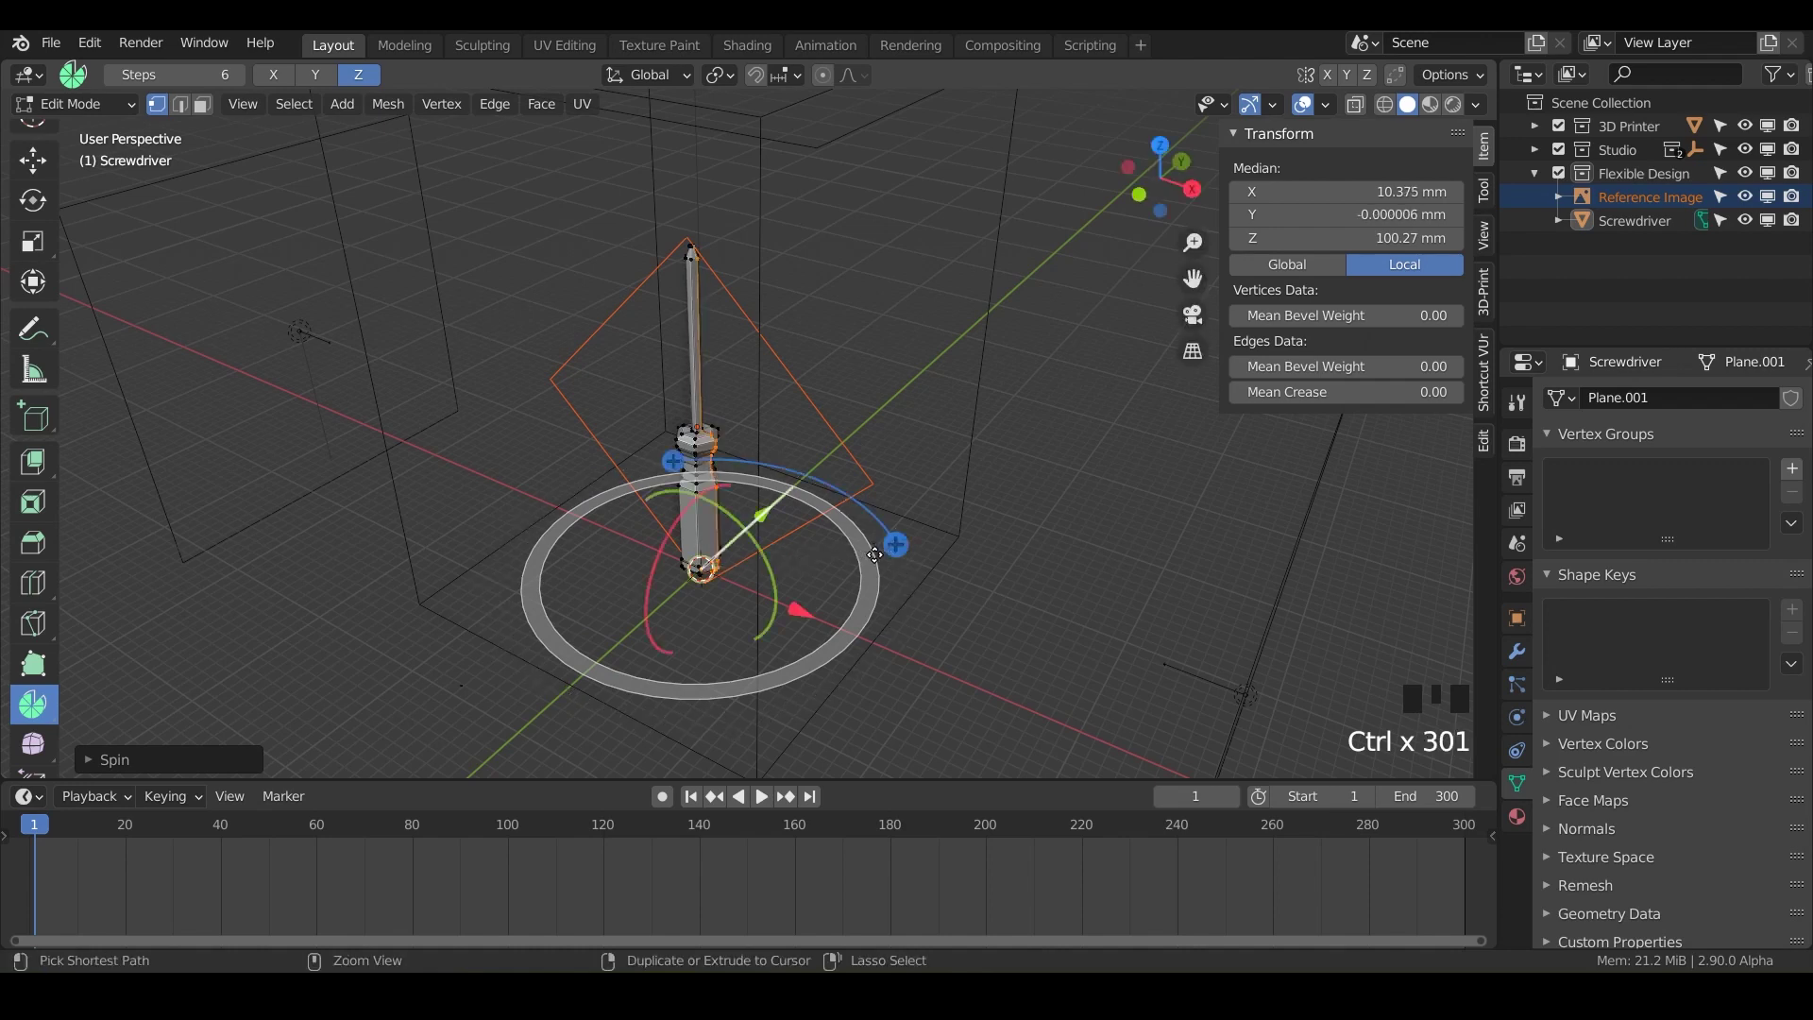
click(88, 760)
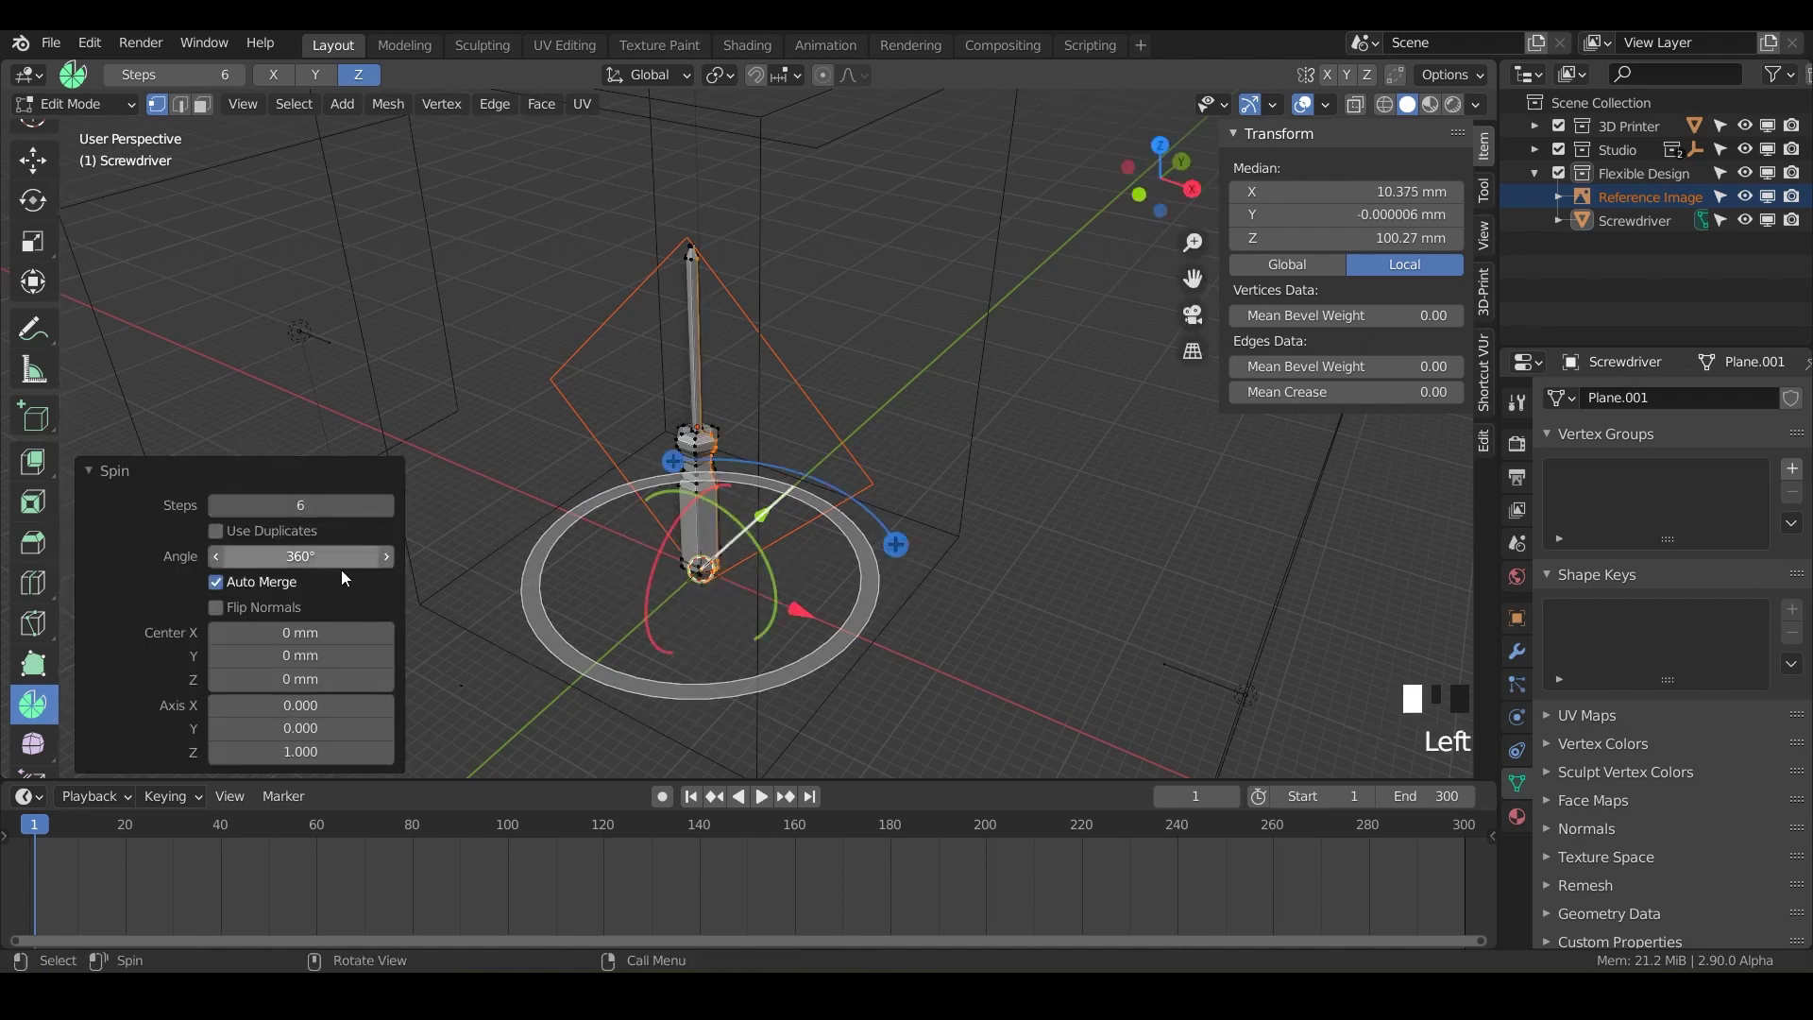
drag(313, 556, 312, 557)
click(312, 556)
text(3)
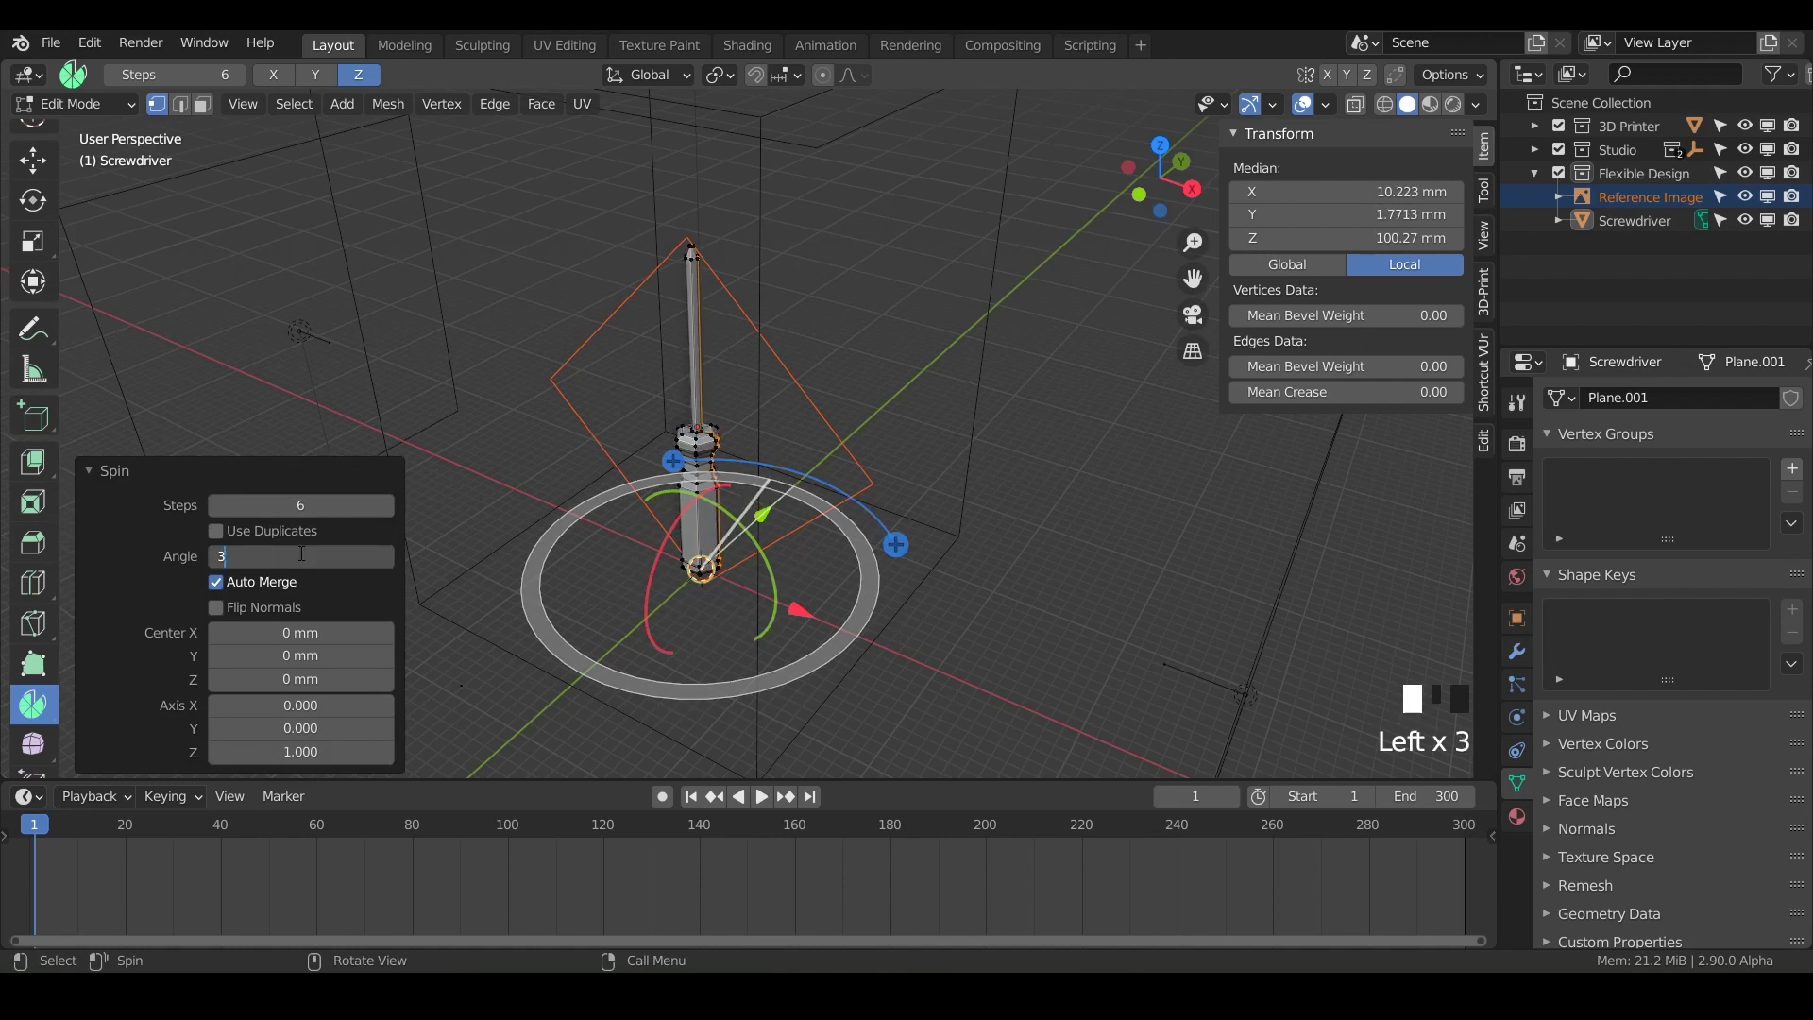
text(60)
key(Return)
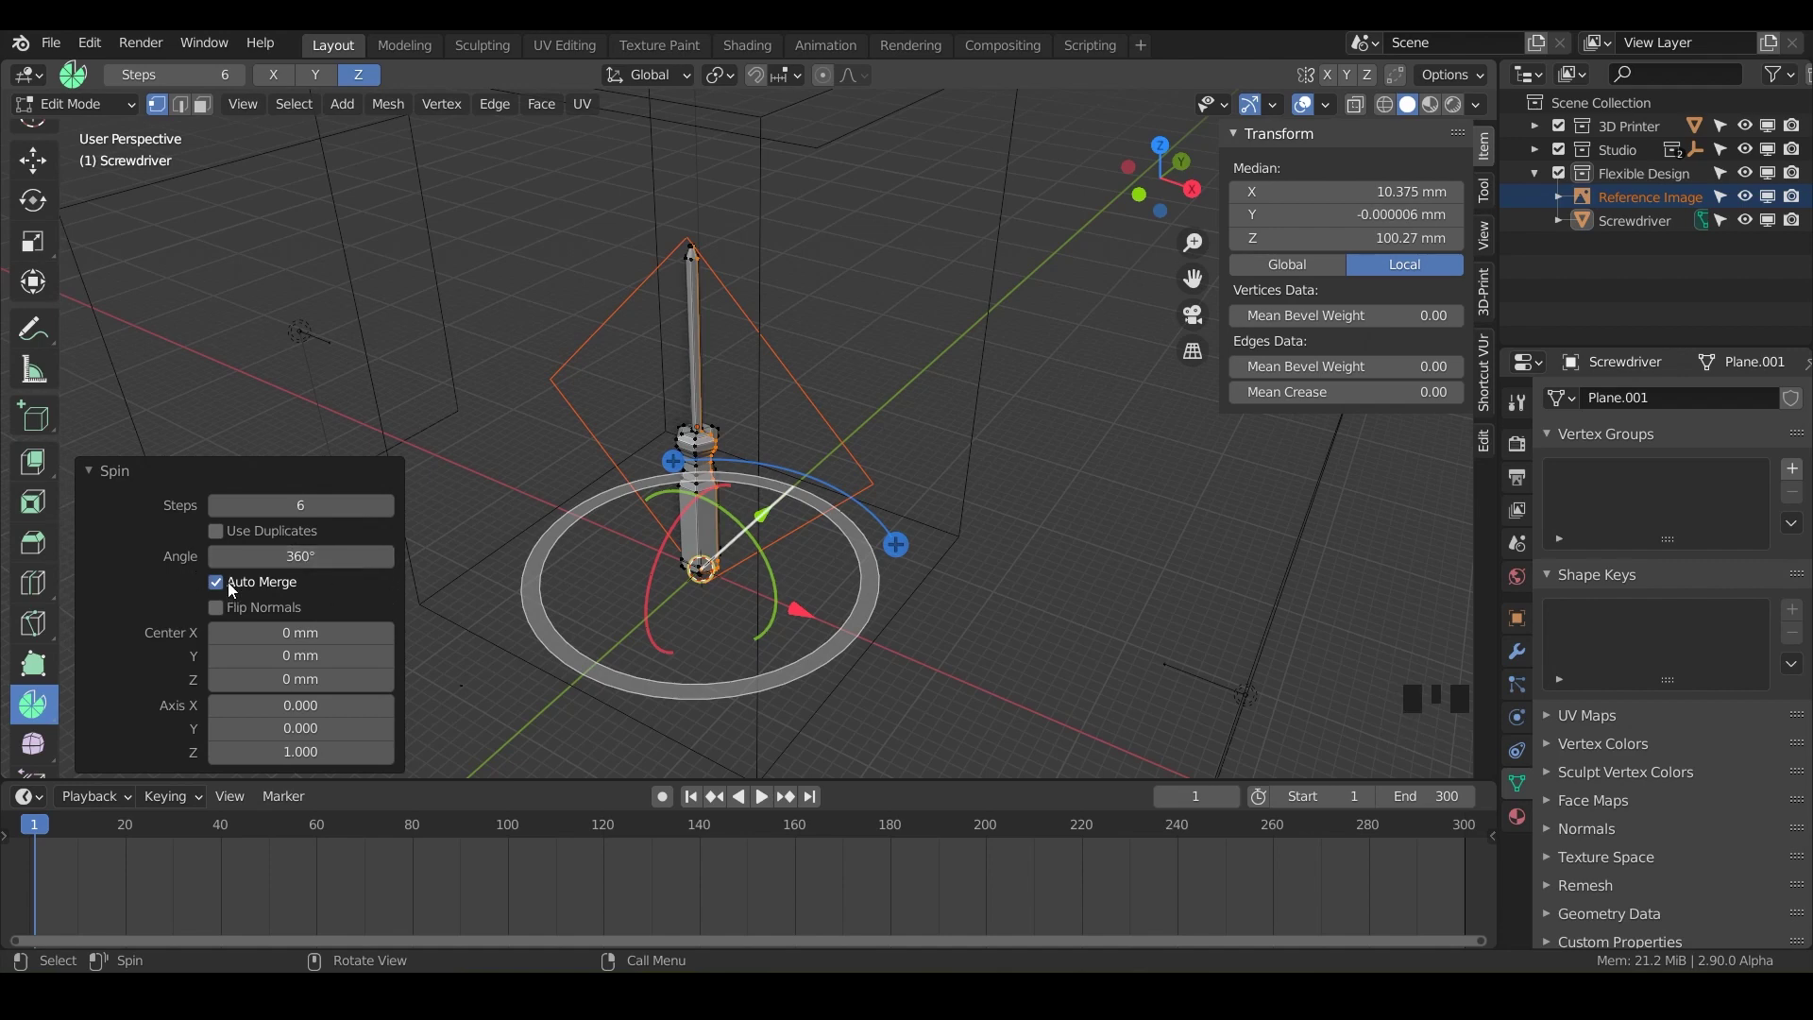
Increase the spin operation's steps to 12 for a rounder handle and shaft.
scroll(798, 410, up, 7)
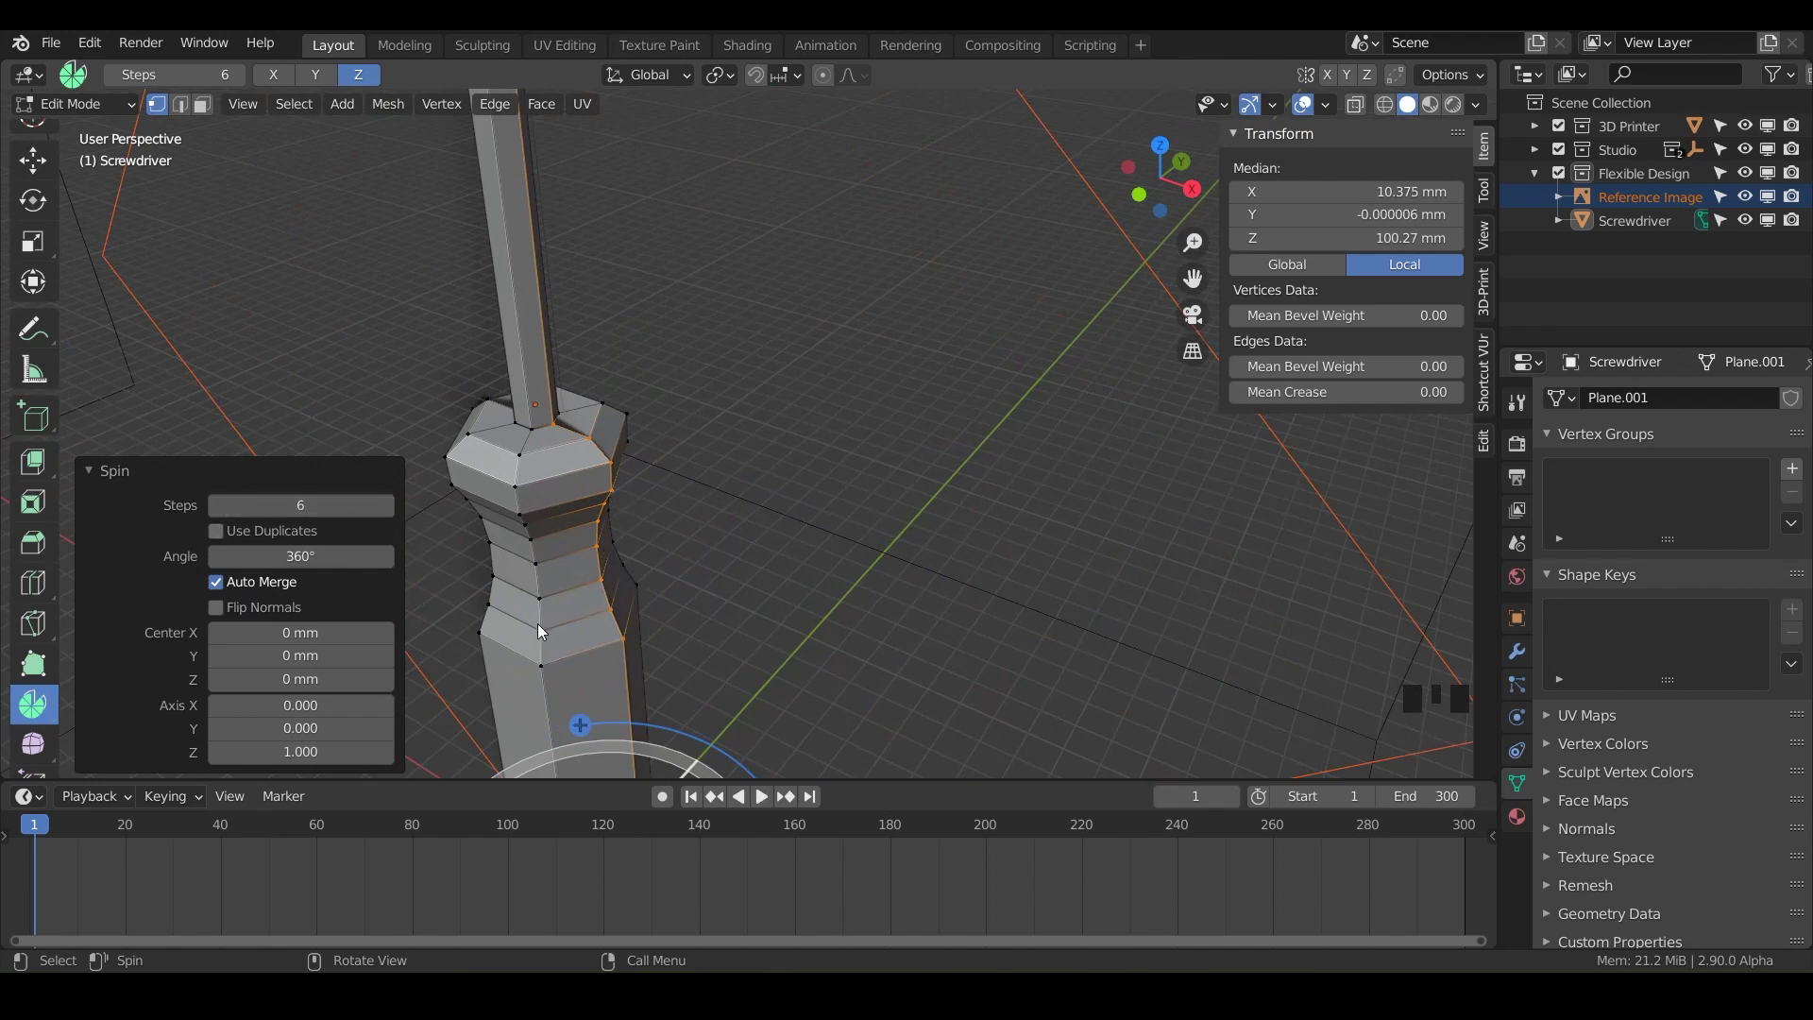
scroll(537, 623, down, 2)
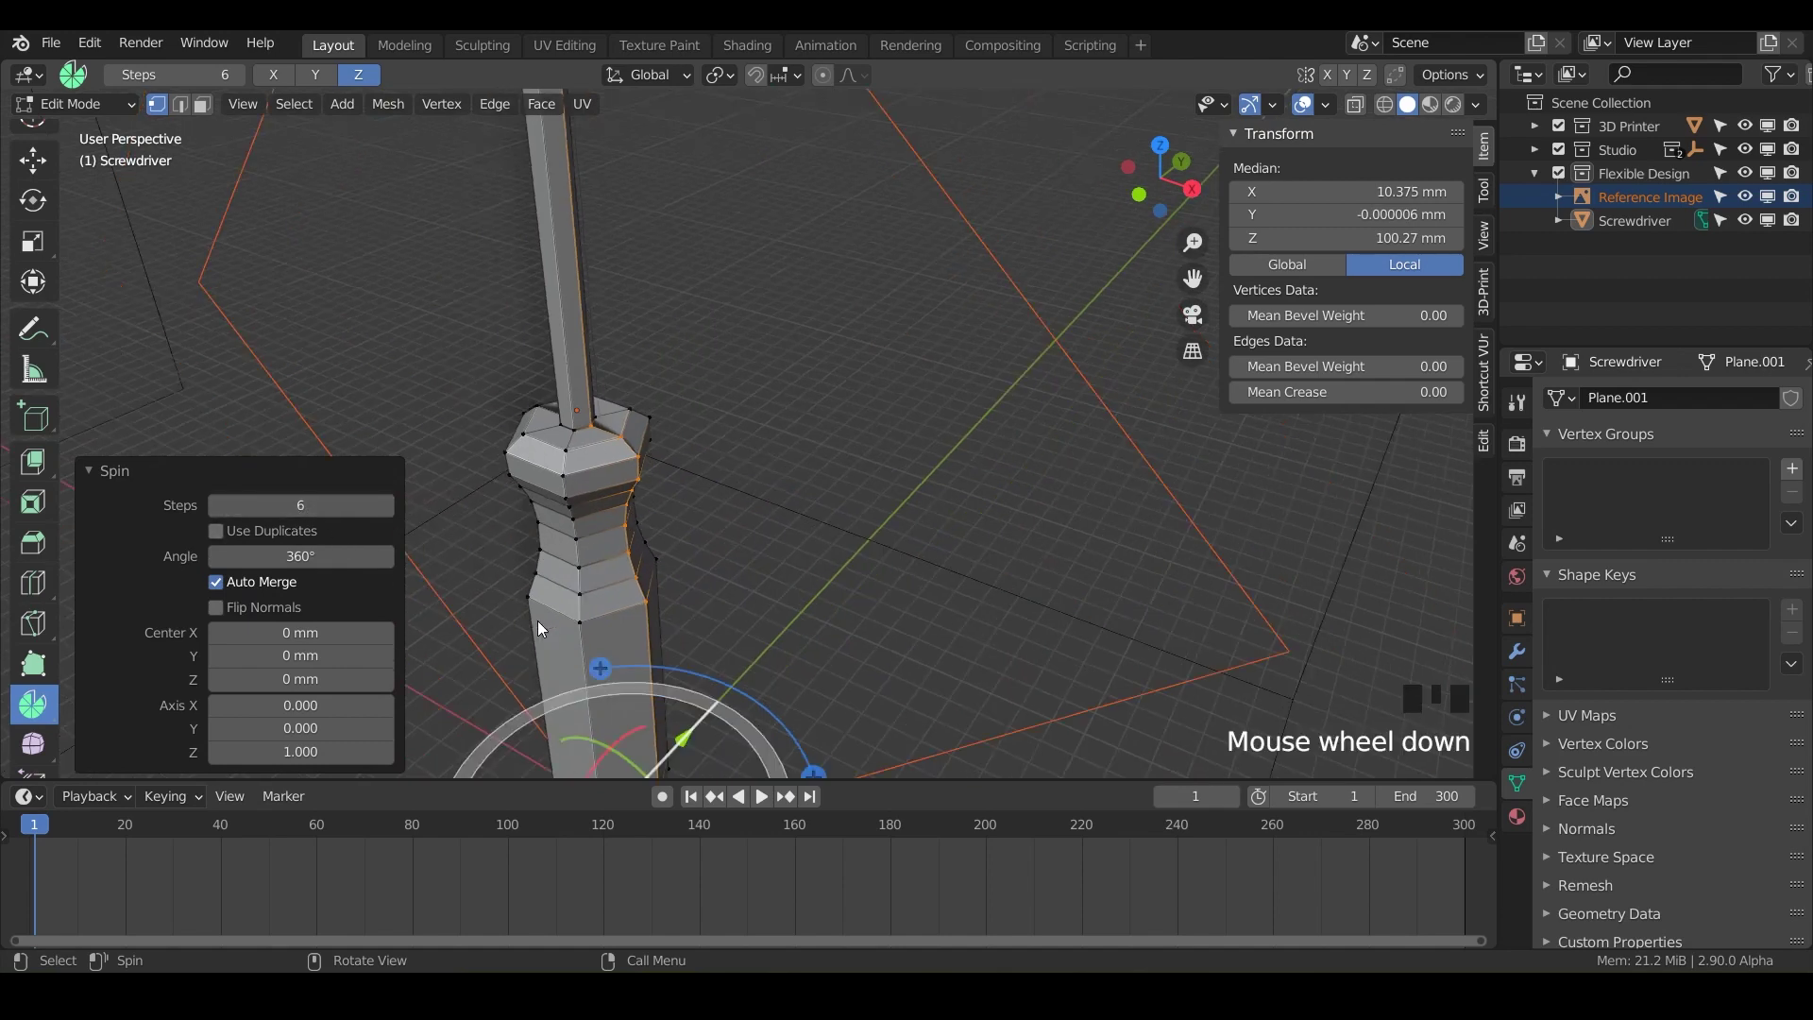
click(391, 506)
click(391, 506)
click(391, 506)
click(391, 506)
click(391, 506)
click(391, 506)
click(390, 506)
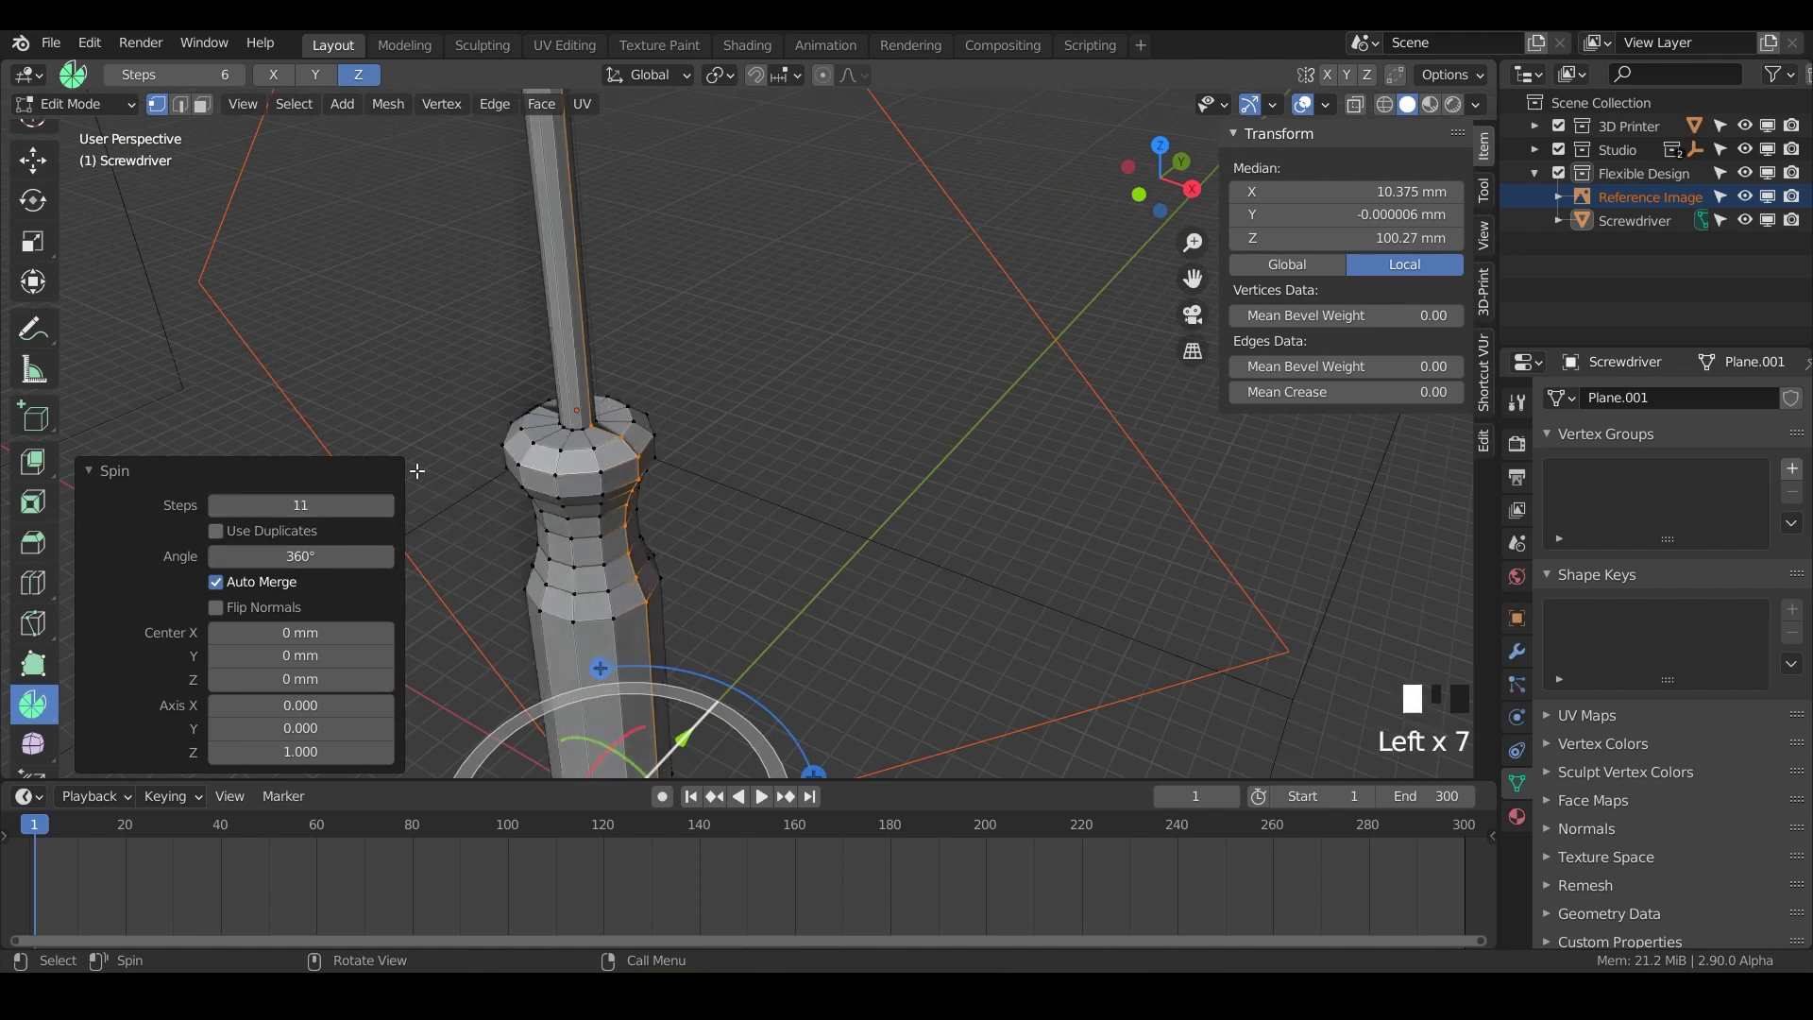
click(385, 506)
Examine the spun handle and follow the shaft up to its tapered tip.
scroll(598, 503, down, 3)
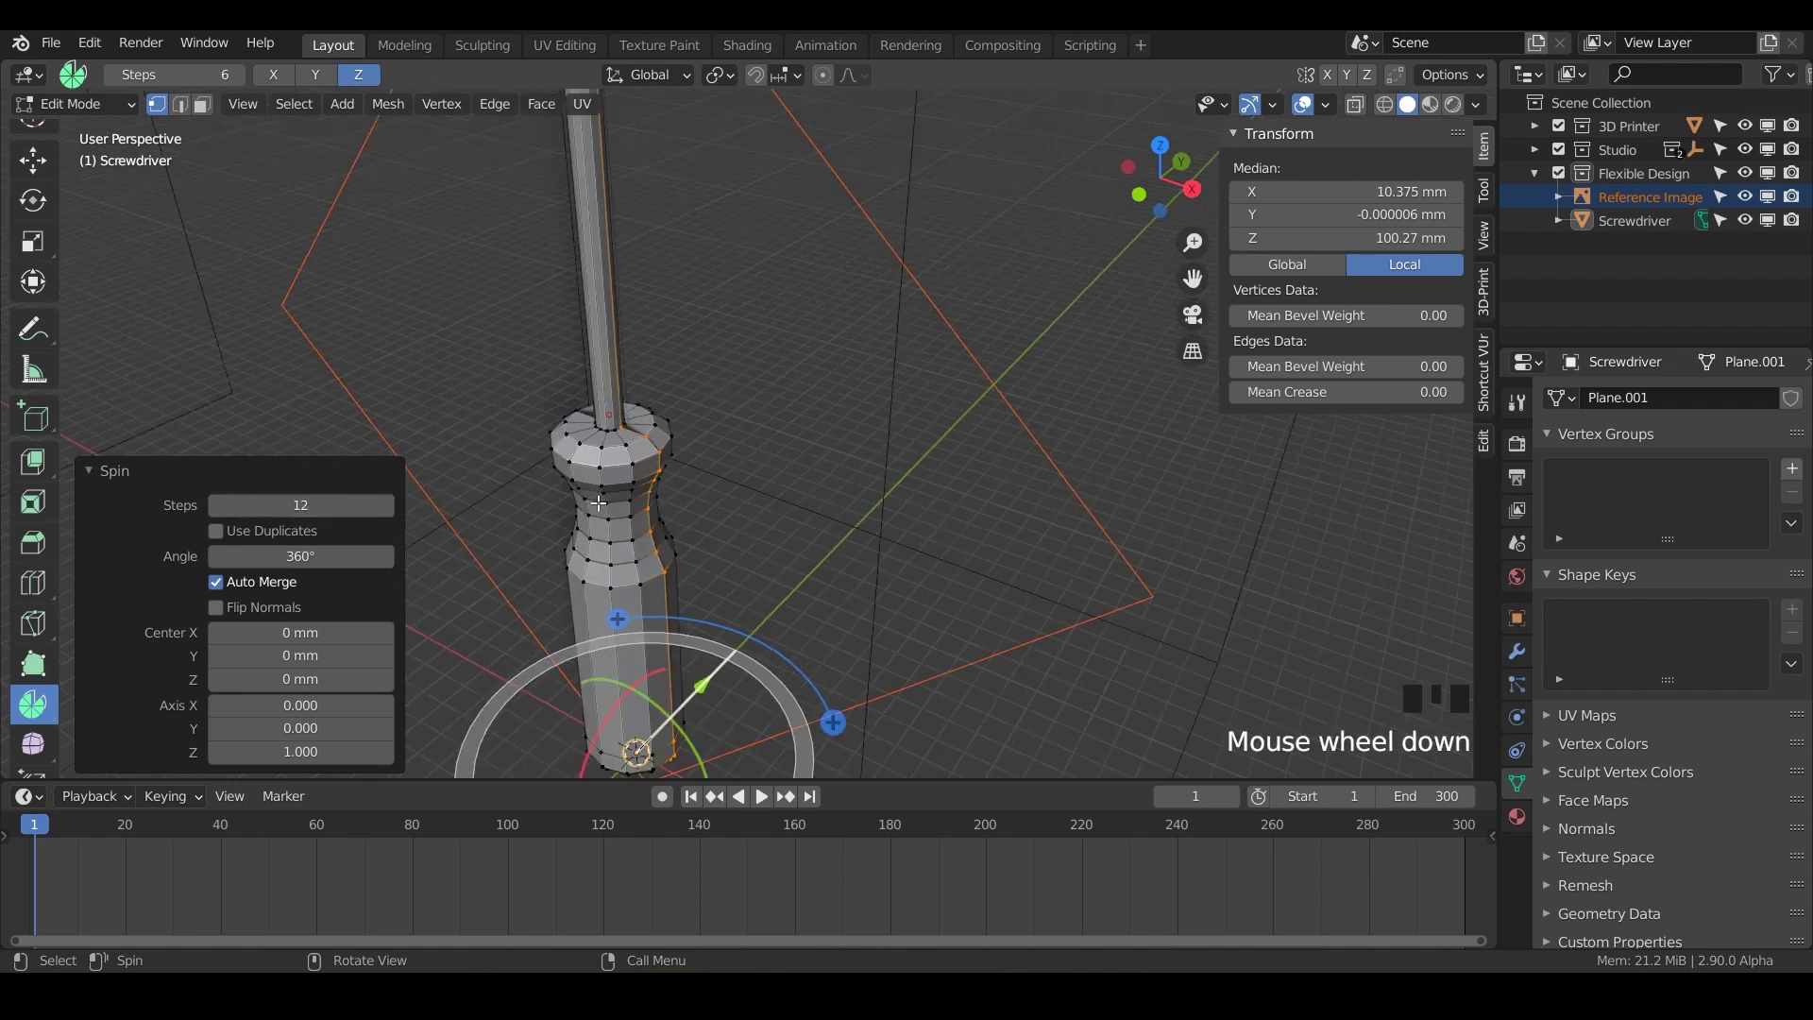
shift+middle_drag(599, 504, 778, 362)
scroll(713, 356, up, 2)
scroll(712, 271, down, 2)
shift+middle_drag(780, 475, 835, 454)
scroll(822, 316, up, 1)
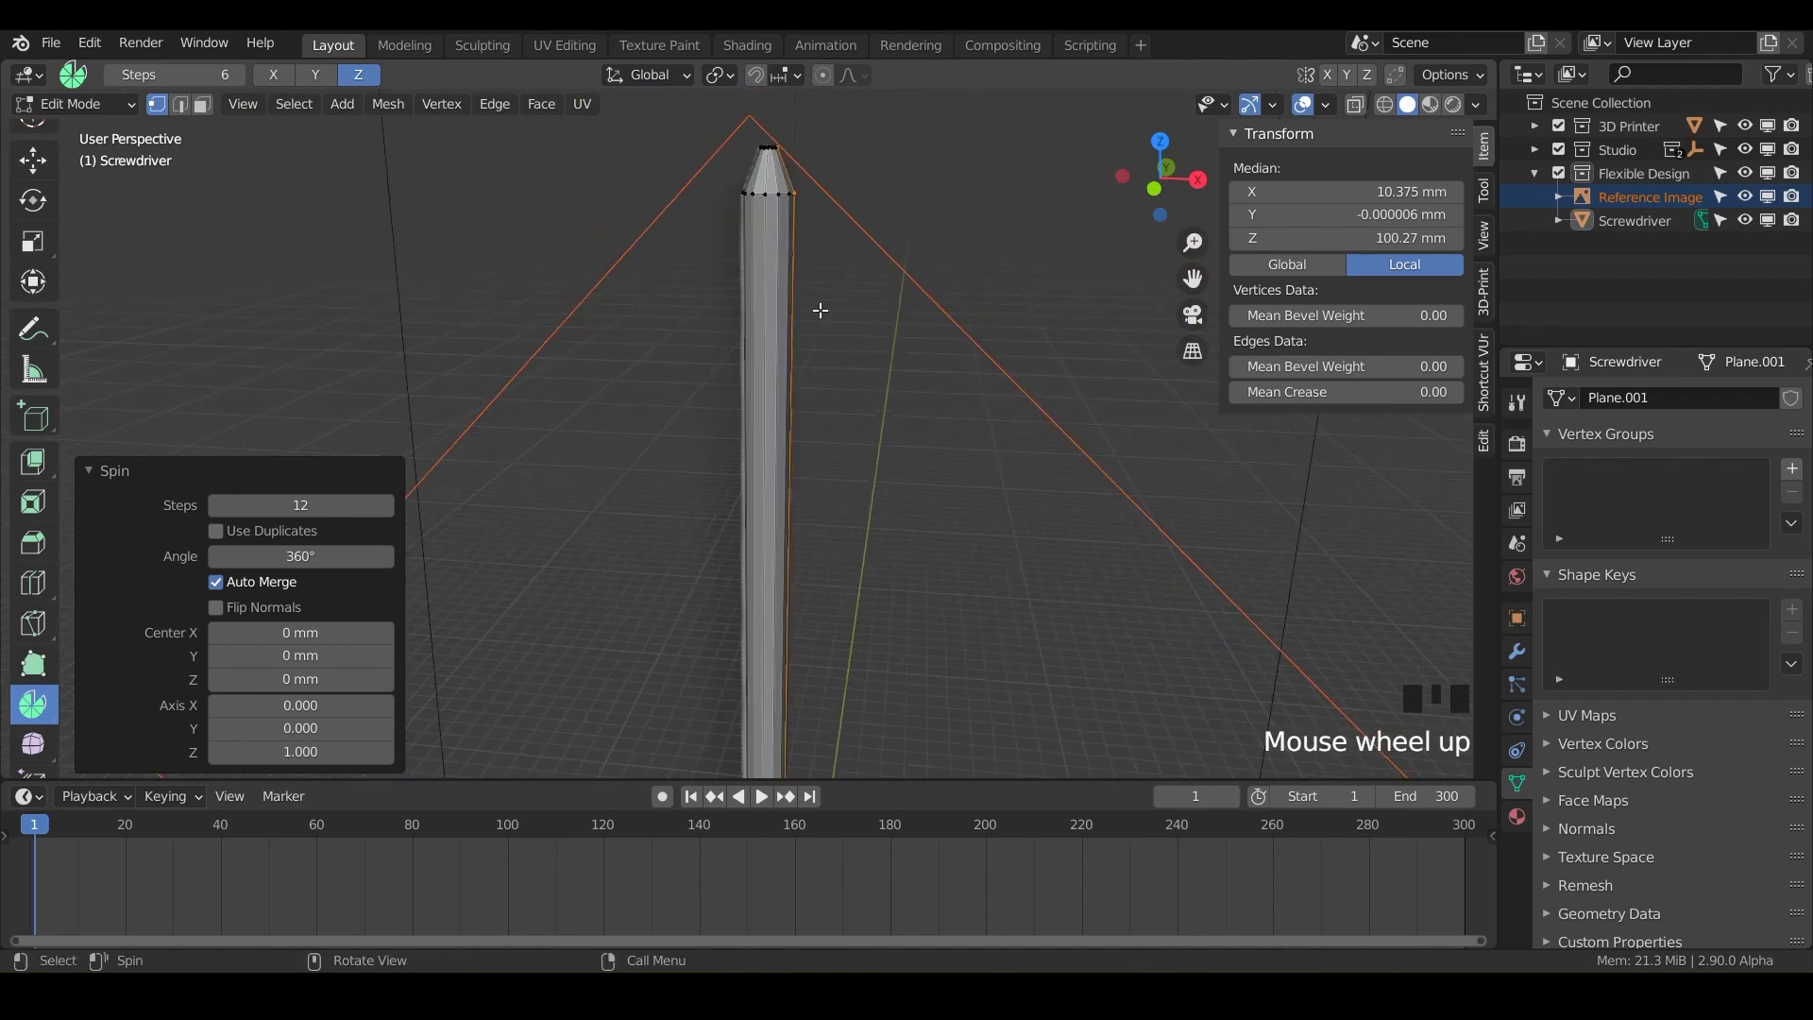
scroll(819, 311, up, 1)
shift+middle_drag(752, 275, 733, 426)
In top view, select the four opposite vertices of the tip's end ring and scale them inward to about 0.341.
key(KP_7)
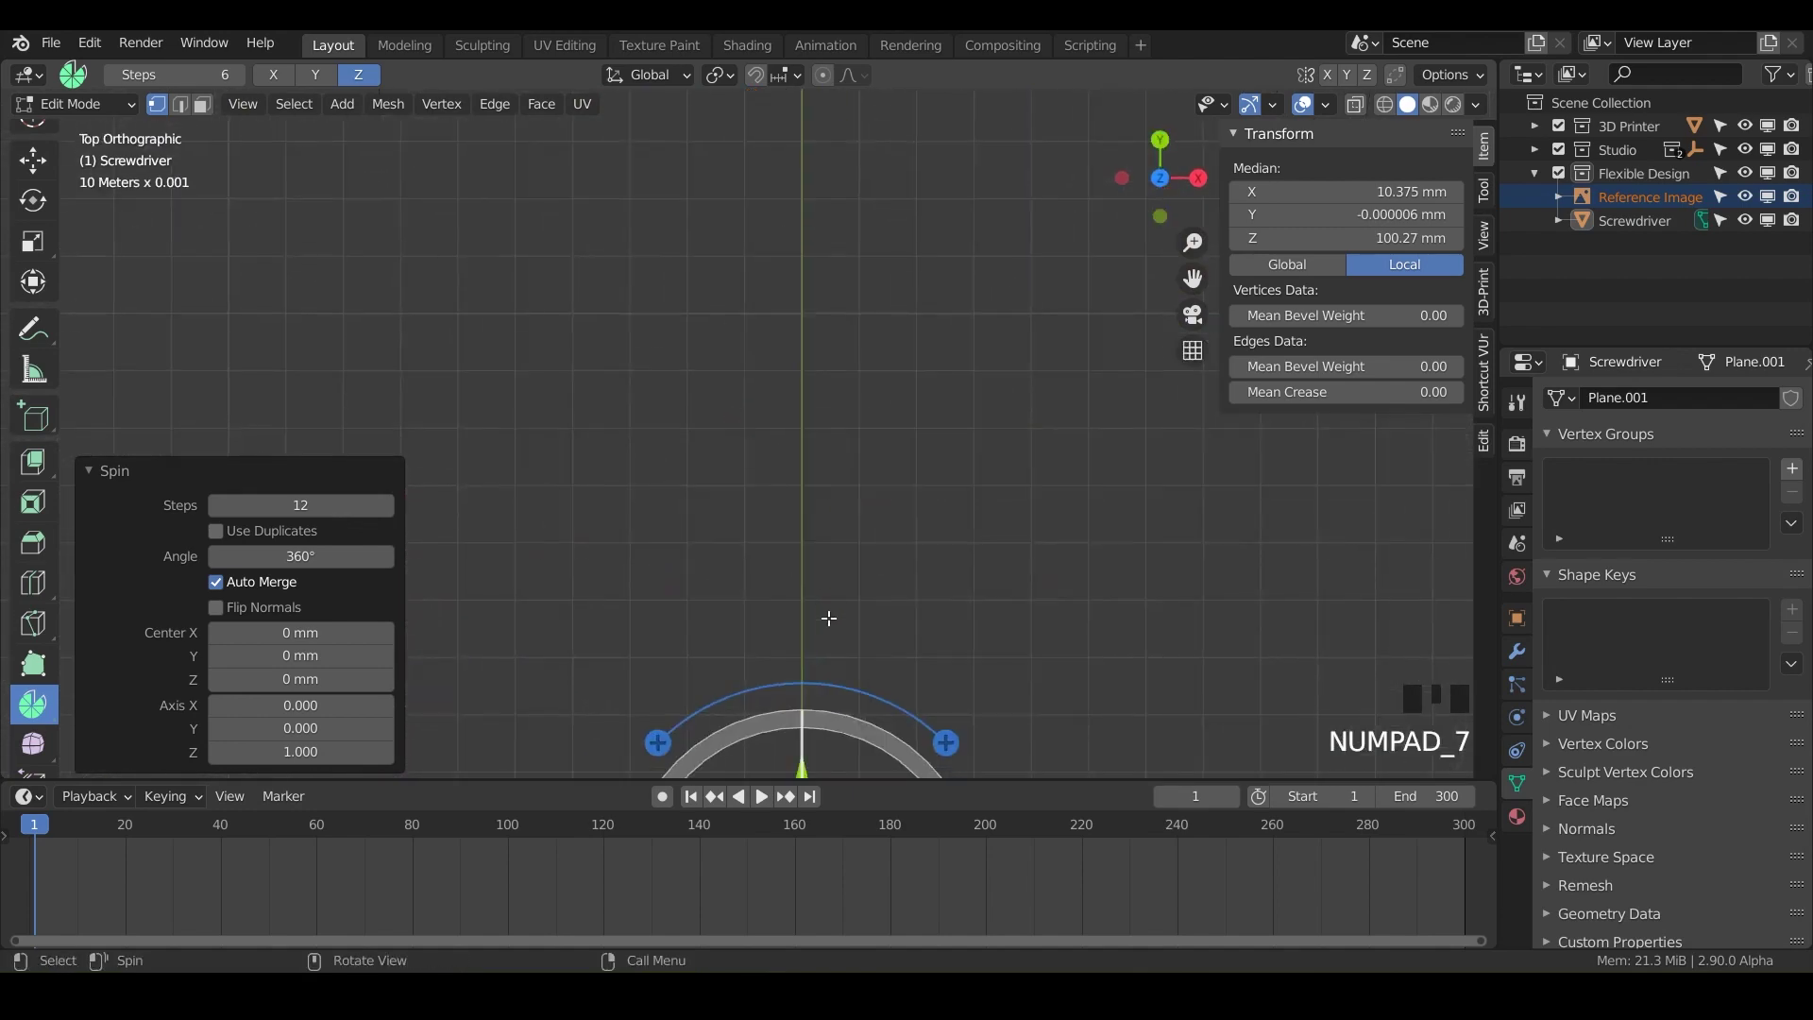
shift+middle_drag(825, 615, 786, 137)
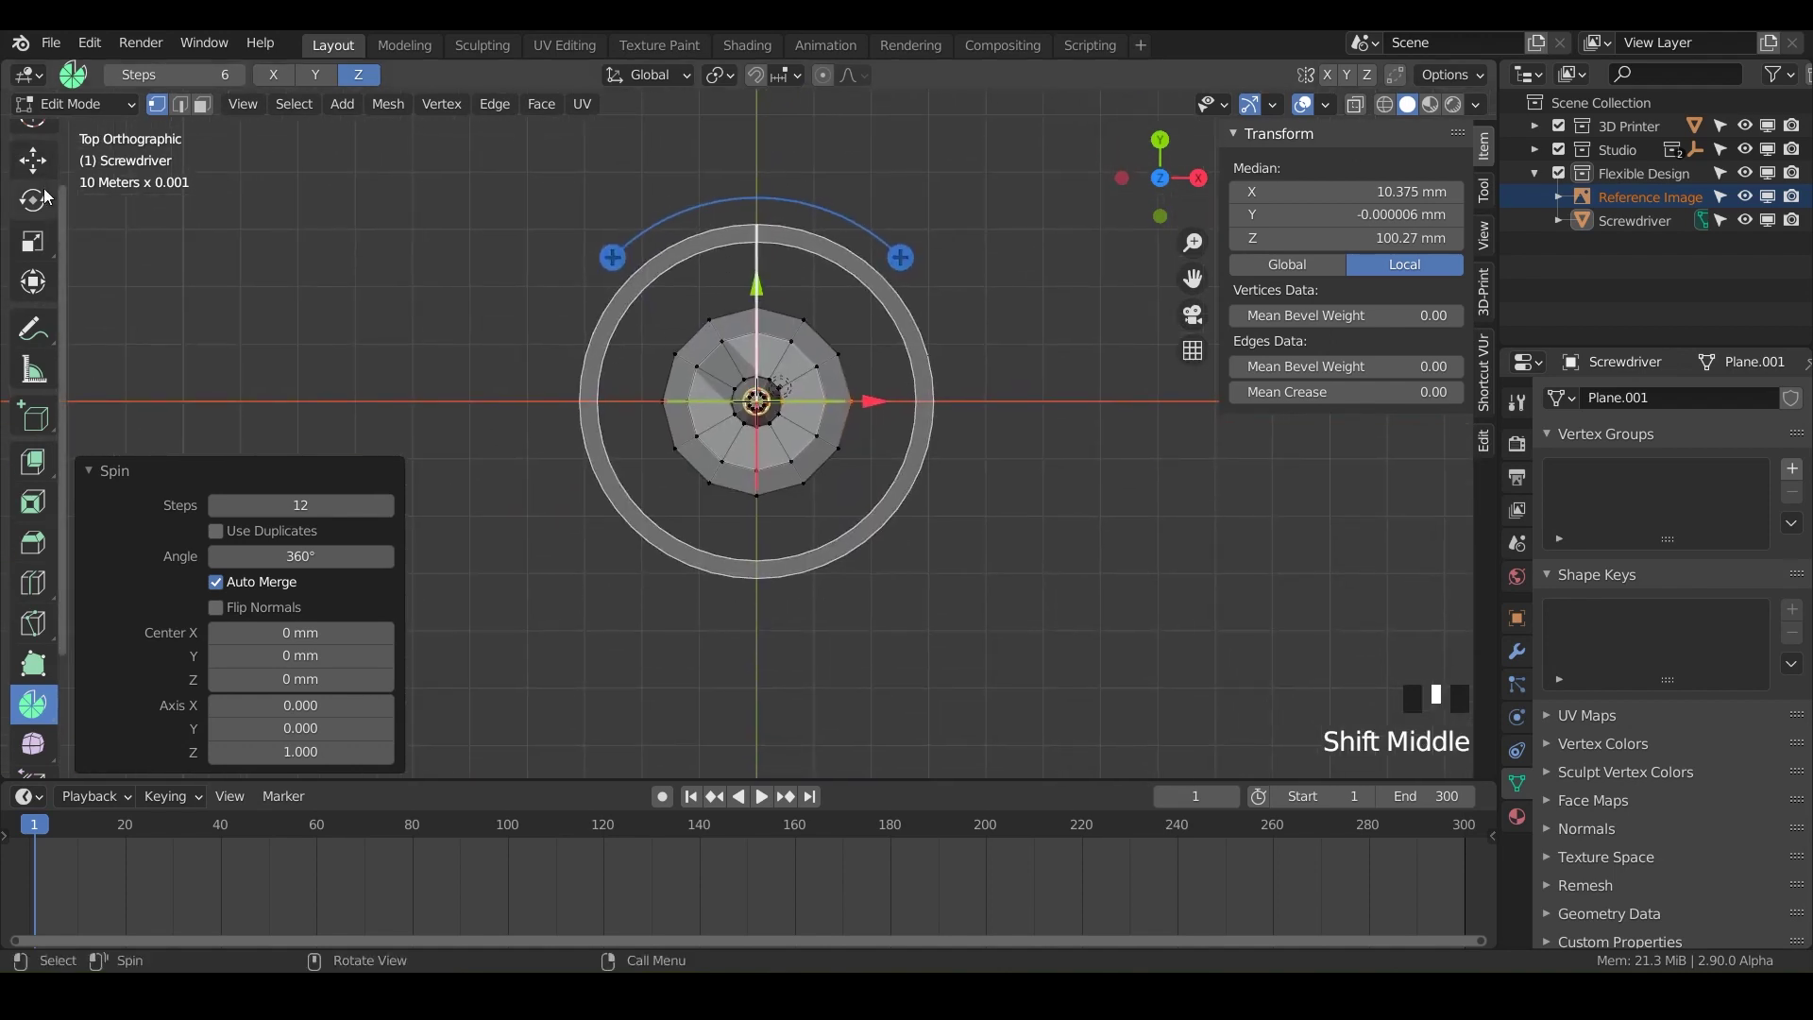
scroll(43, 194, up, 16)
click(33, 150)
scroll(761, 425, up, 7)
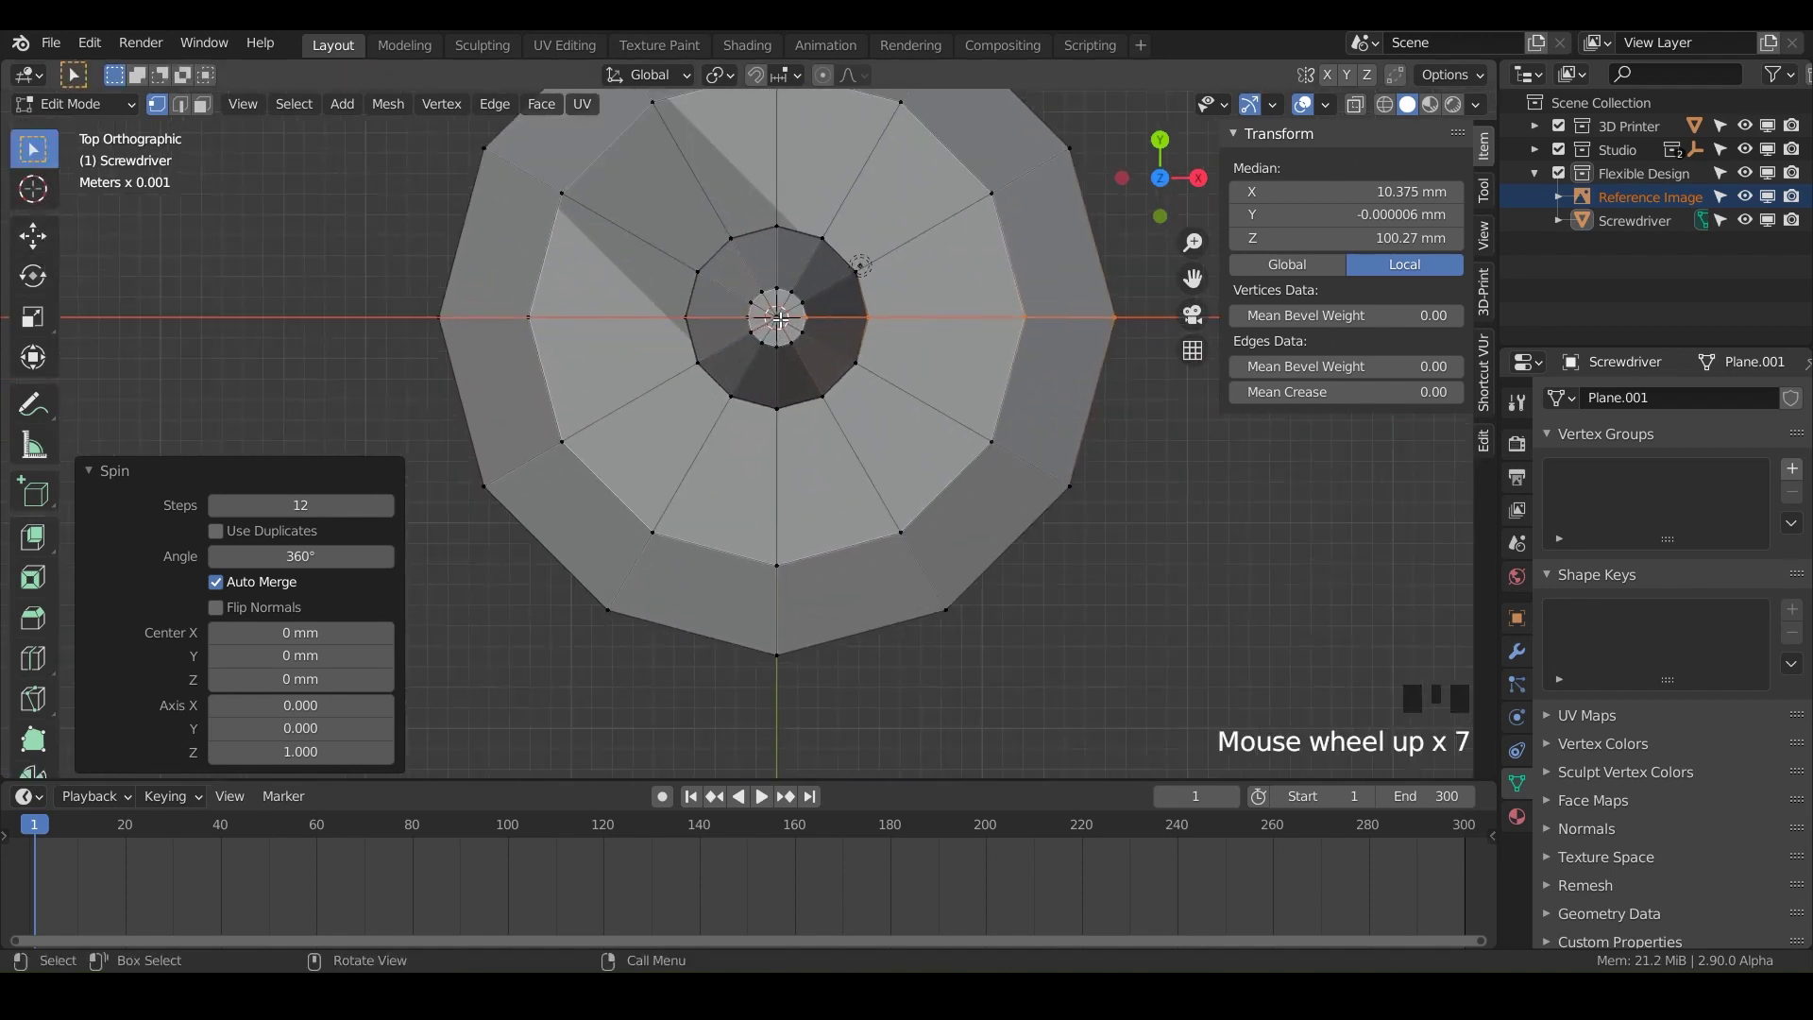
shift+middle_drag(778, 321, 742, 477)
scroll(729, 333, up, 6)
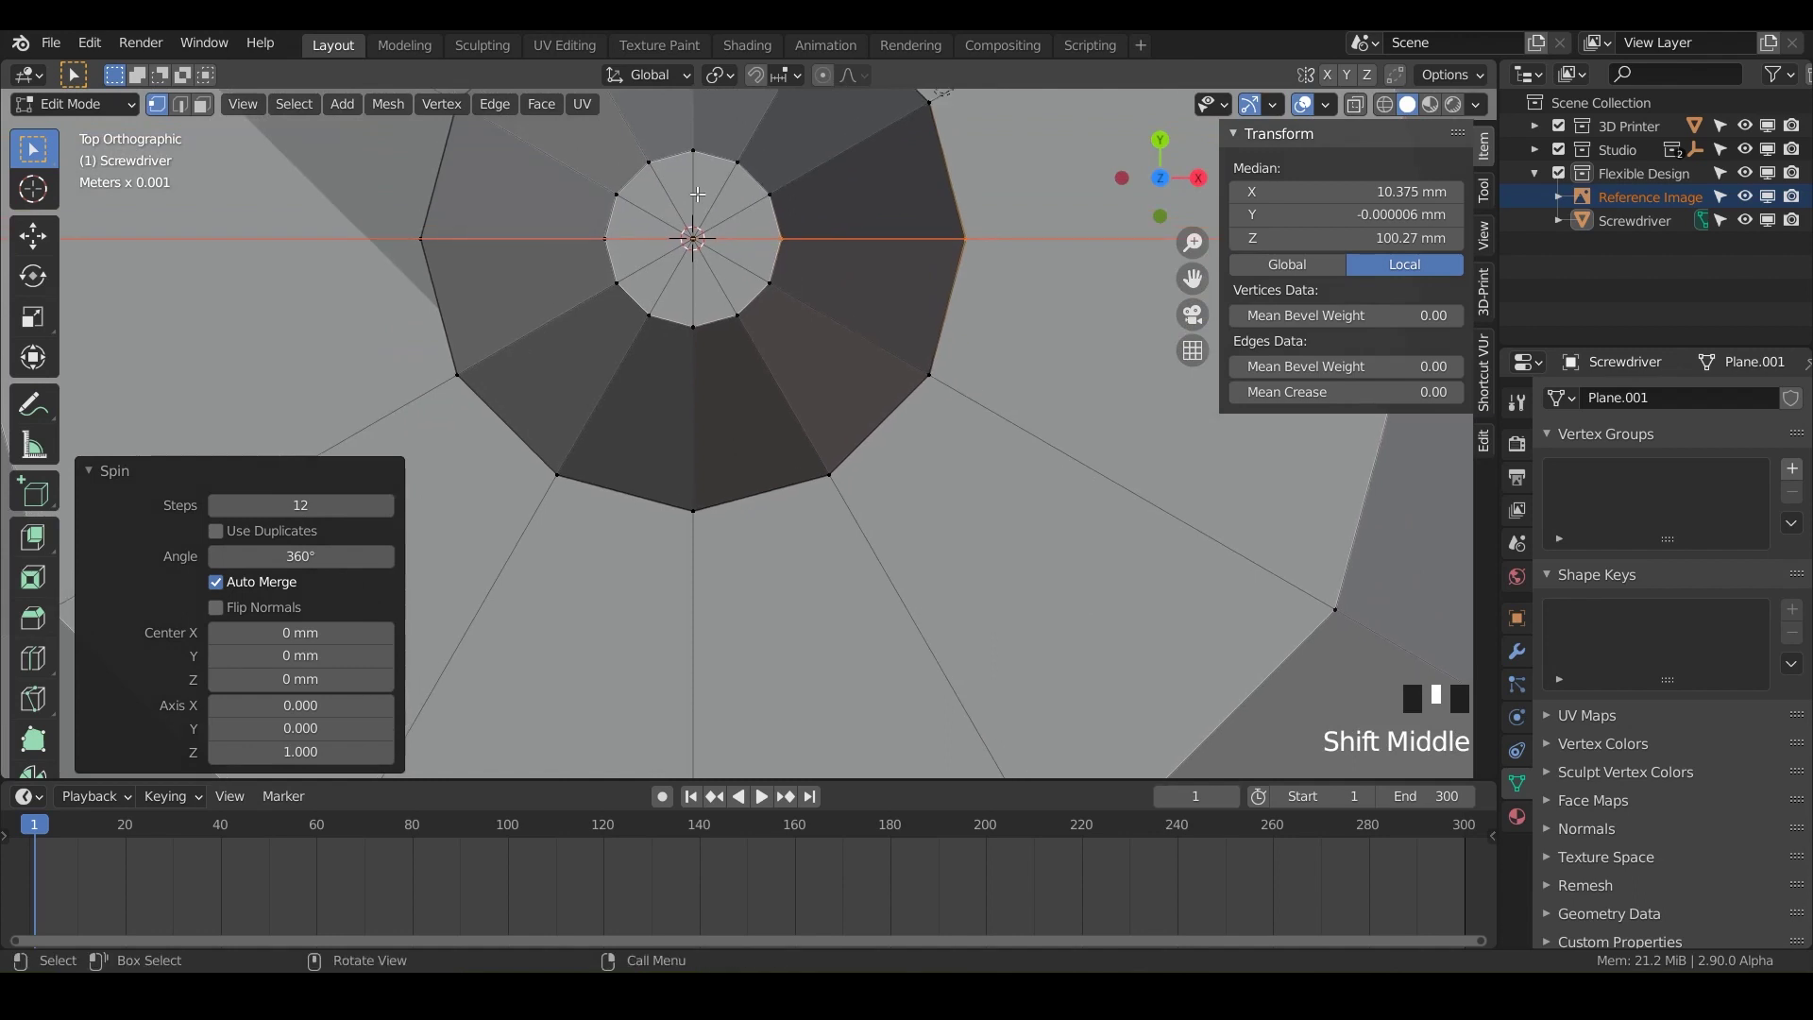
click(690, 152)
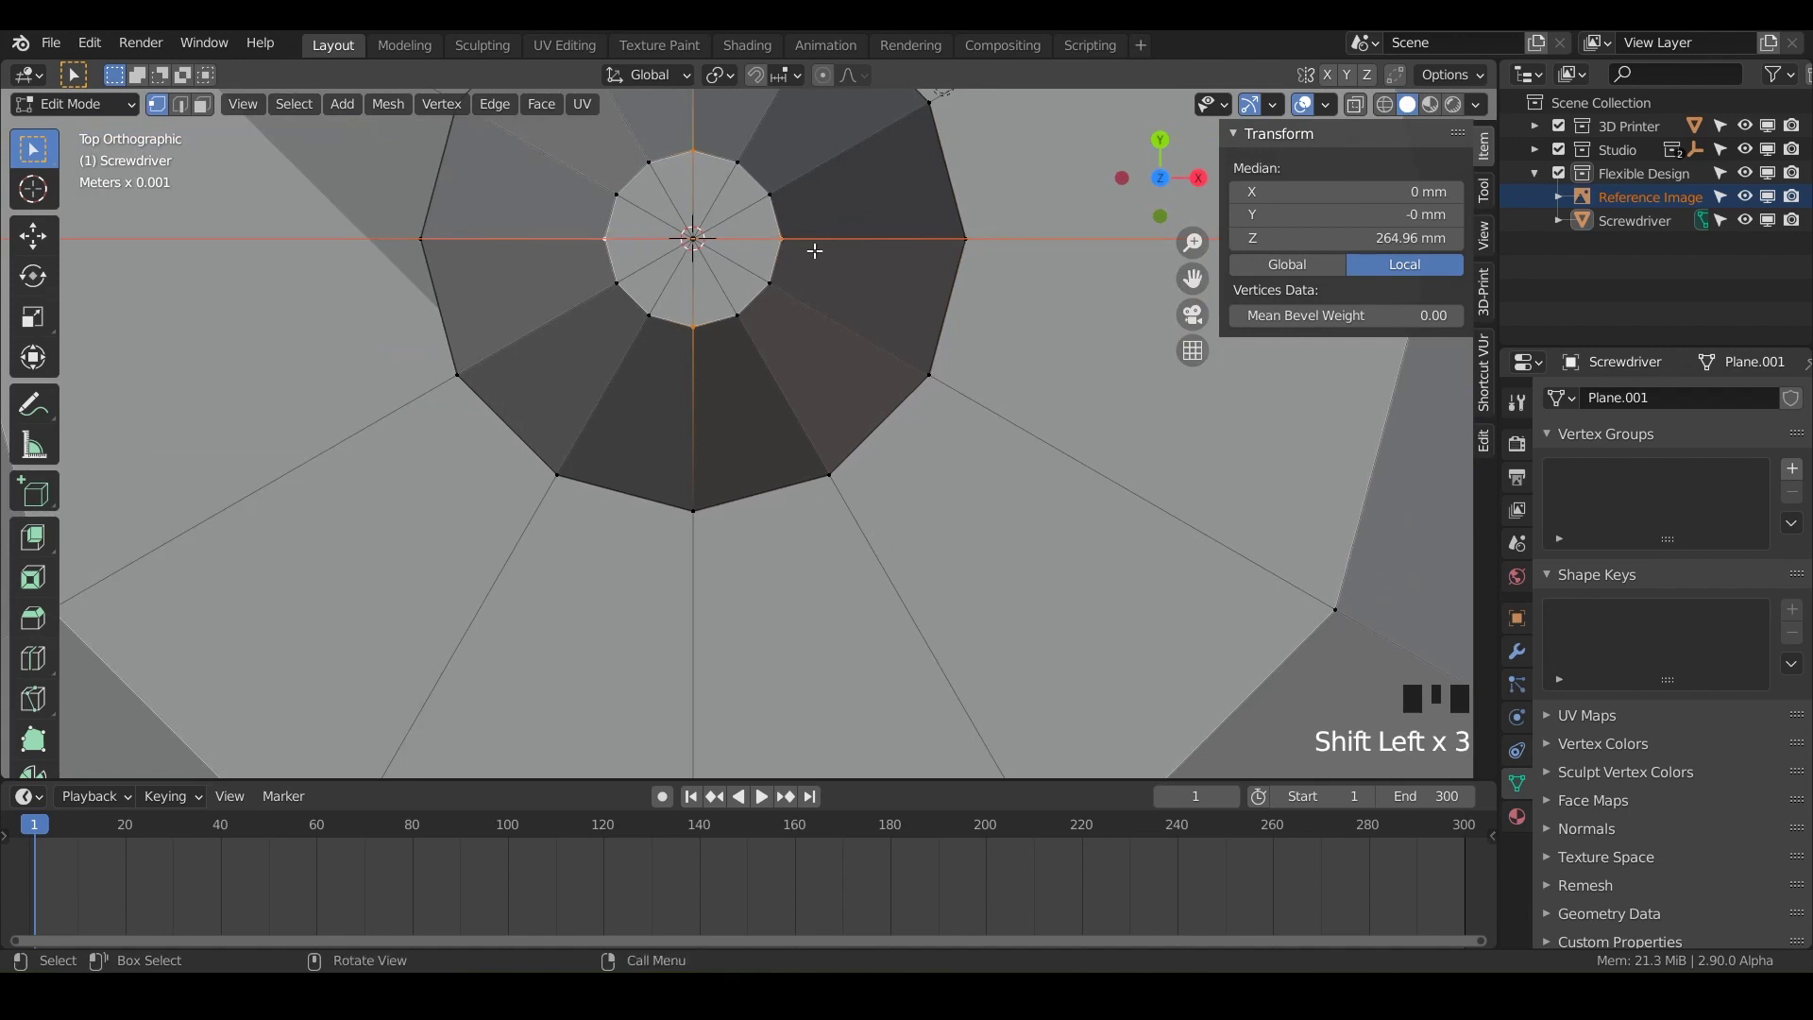
key(s)
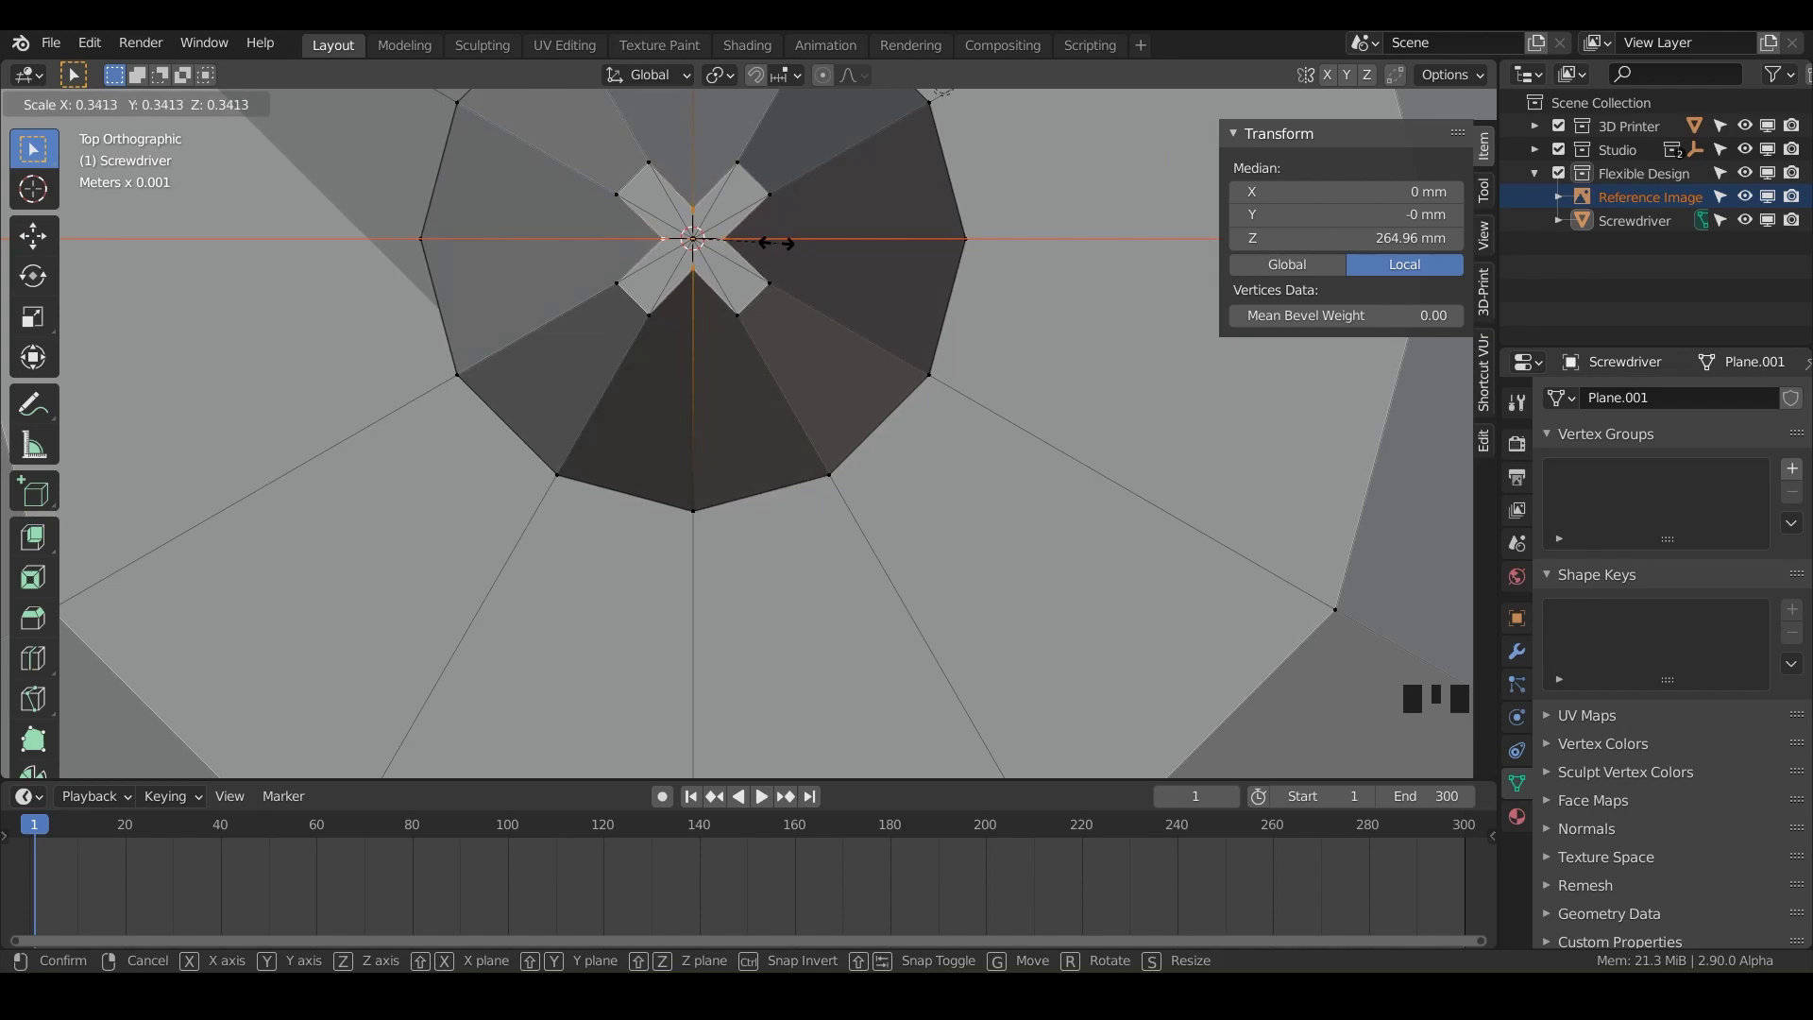
click(776, 243)
Examine the cross-shaped tip and the overall screwdriver from the tip down to the handle.
middle_drag(789, 275, 715, 453)
scroll(752, 282, down, 11)
scroll(696, 294, down, 4)
shift+middle_drag(902, 200, 891, 446)
scroll(942, 423, down, 2)
shift+middle_drag(732, 448, 782, 529)
scroll(802, 473, down, 1)
scroll(797, 494, up, 1)
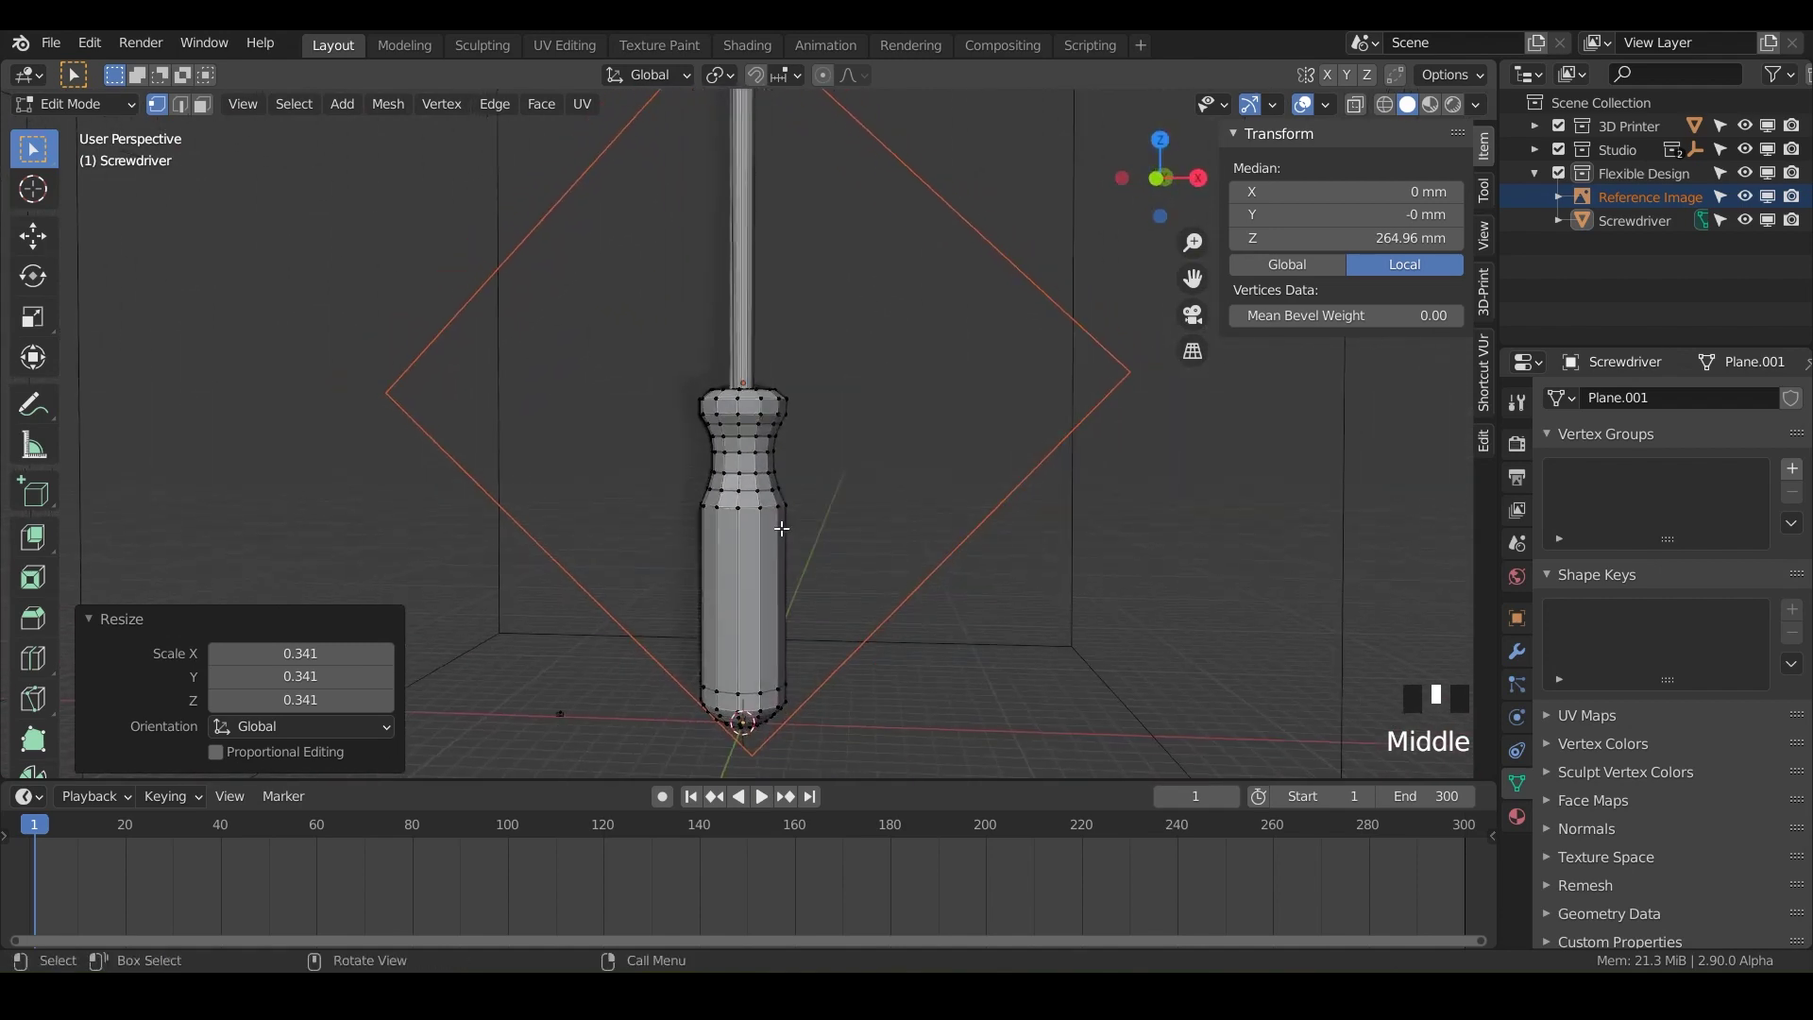
shift+middle_drag(844, 459, 866, 533)
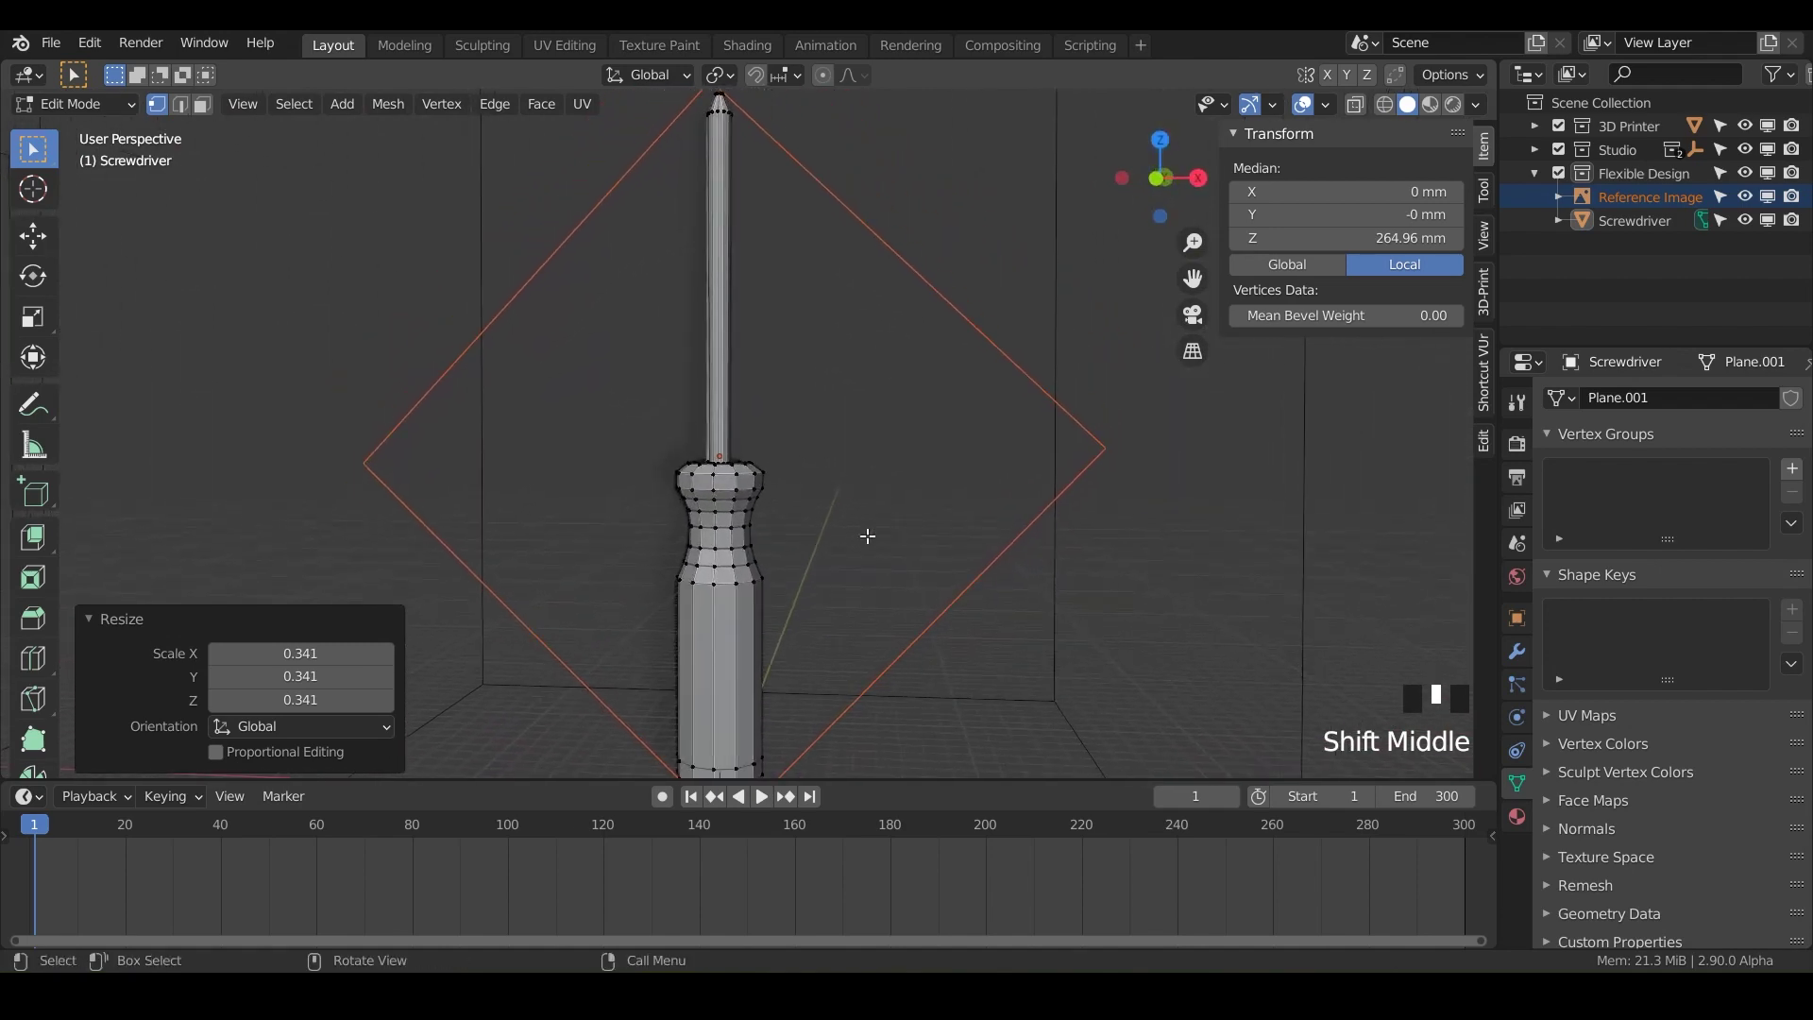
Run all the 3D-Print checks on the screwdriver mesh and select the reported non-manifold edges for inspection.
click(1484, 312)
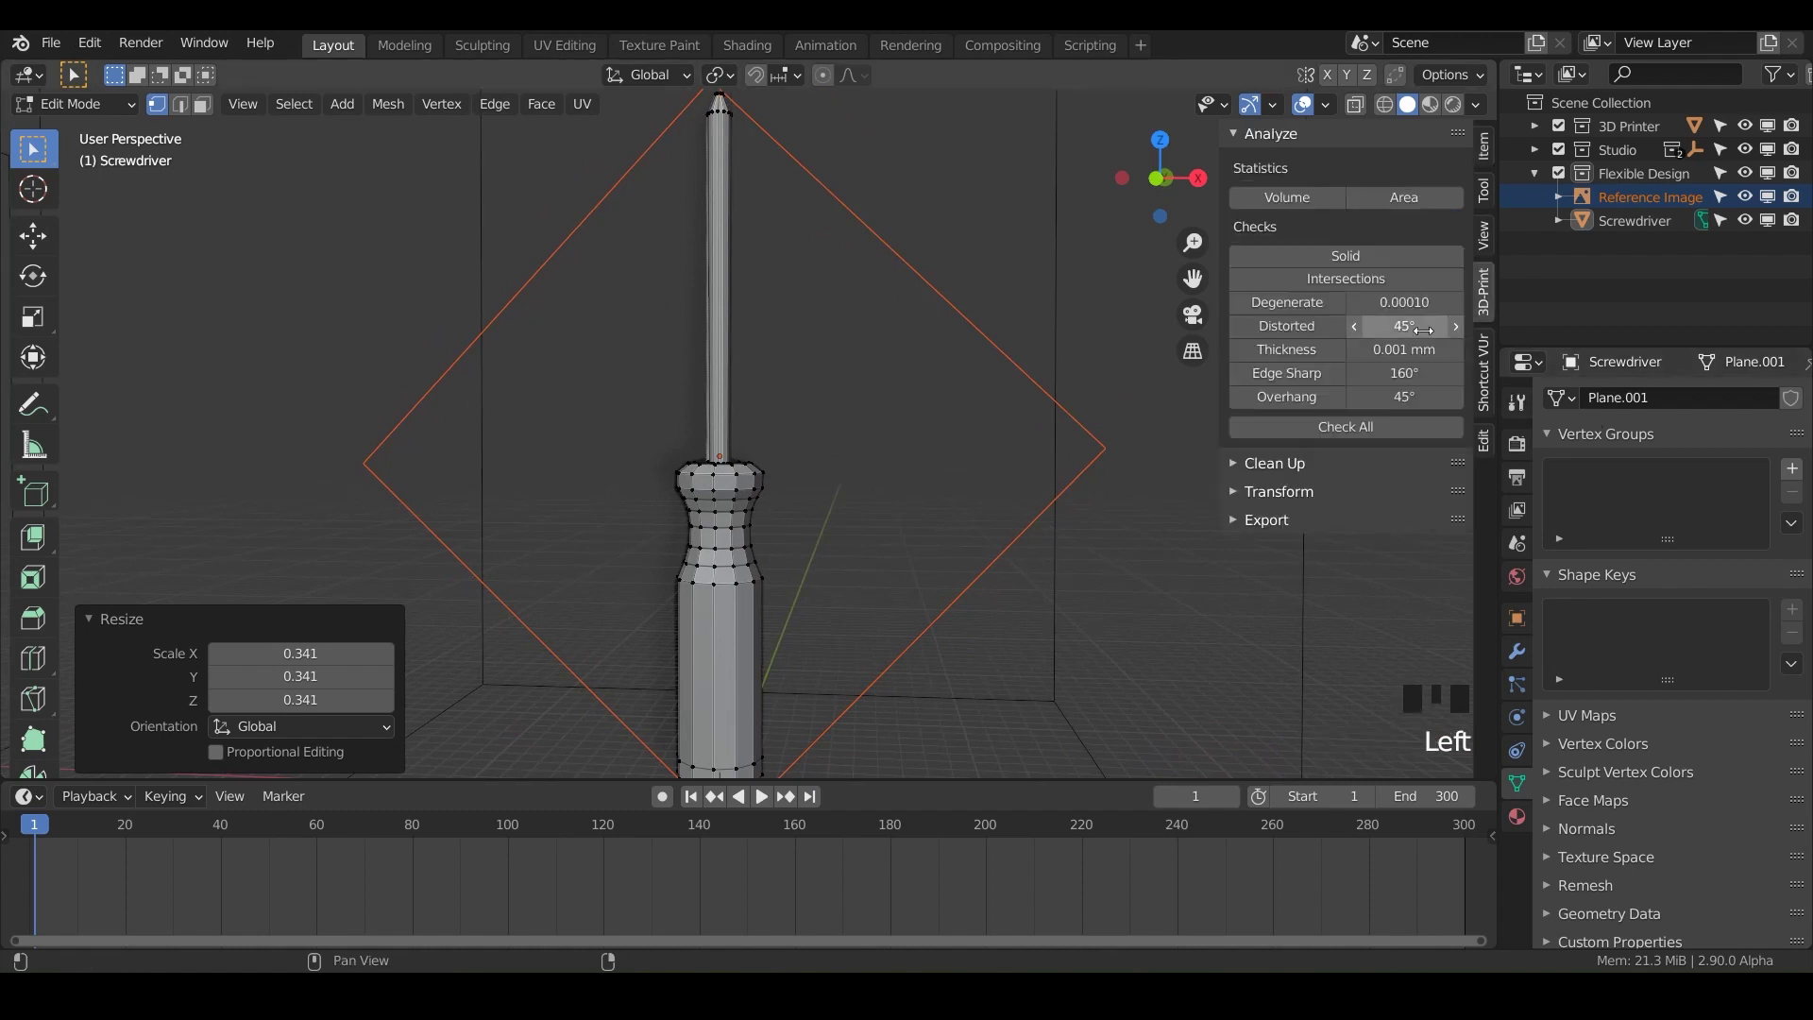
click(1342, 426)
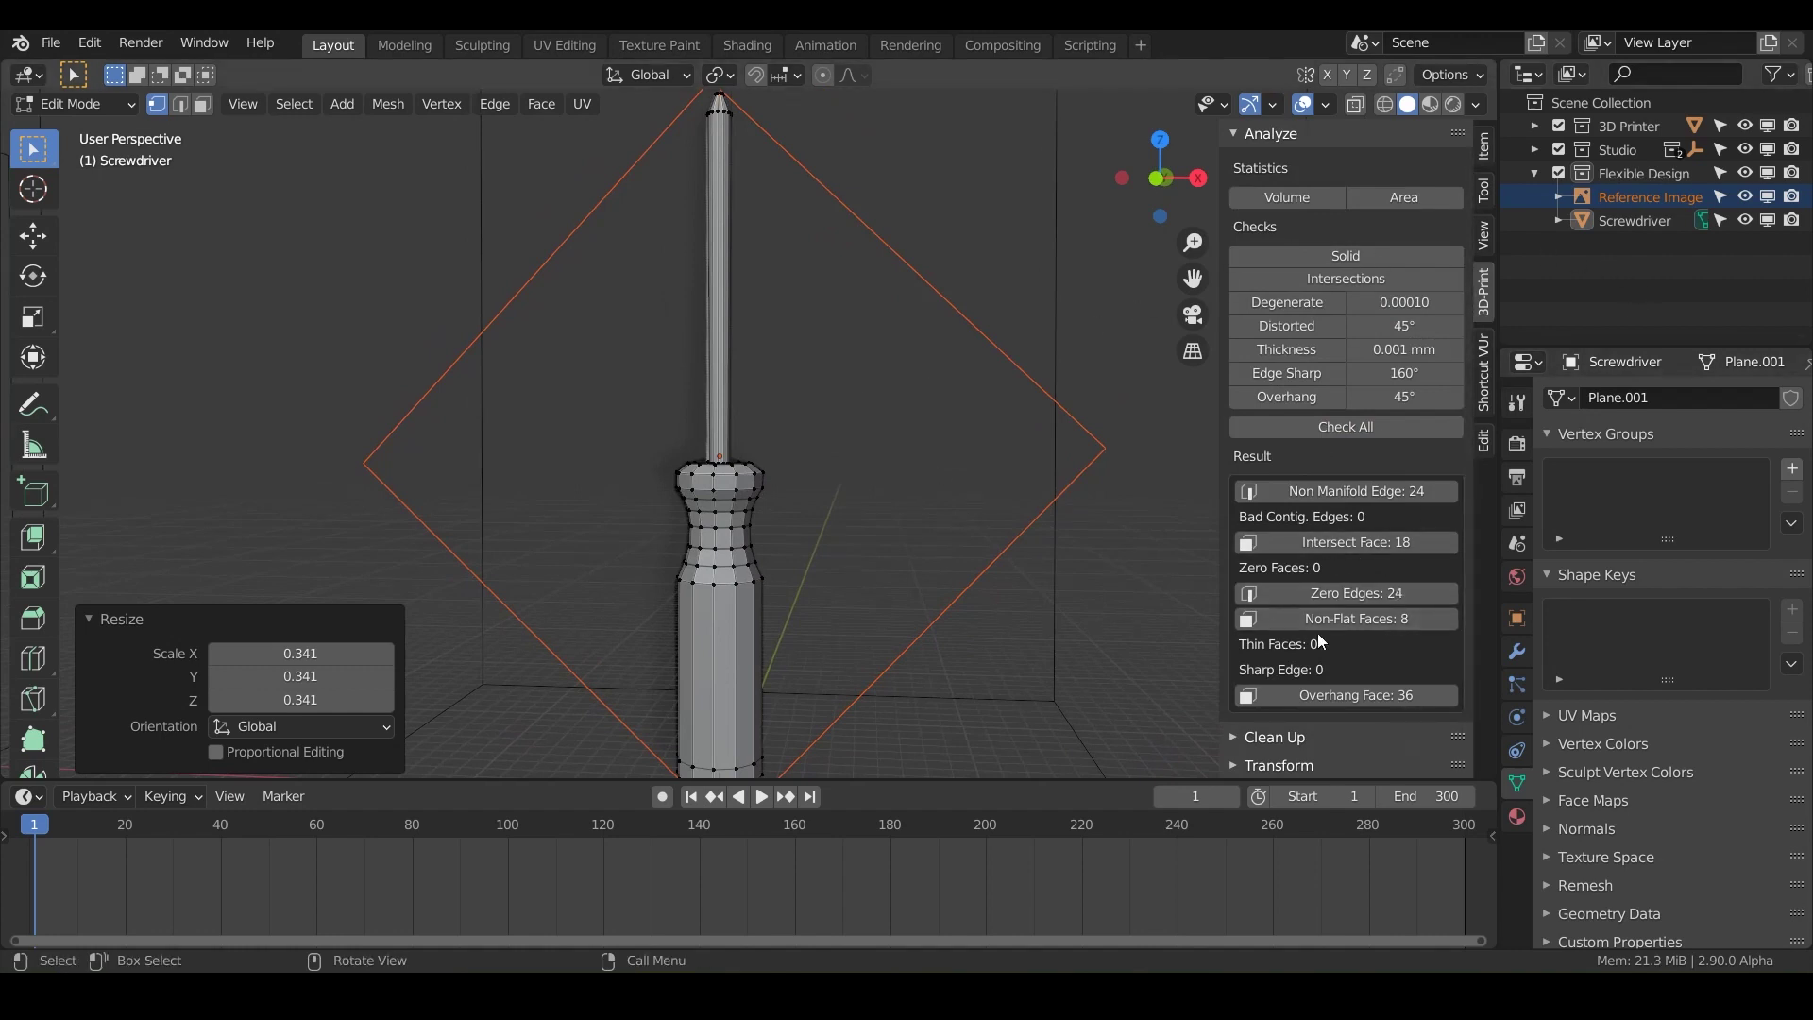
click(1358, 493)
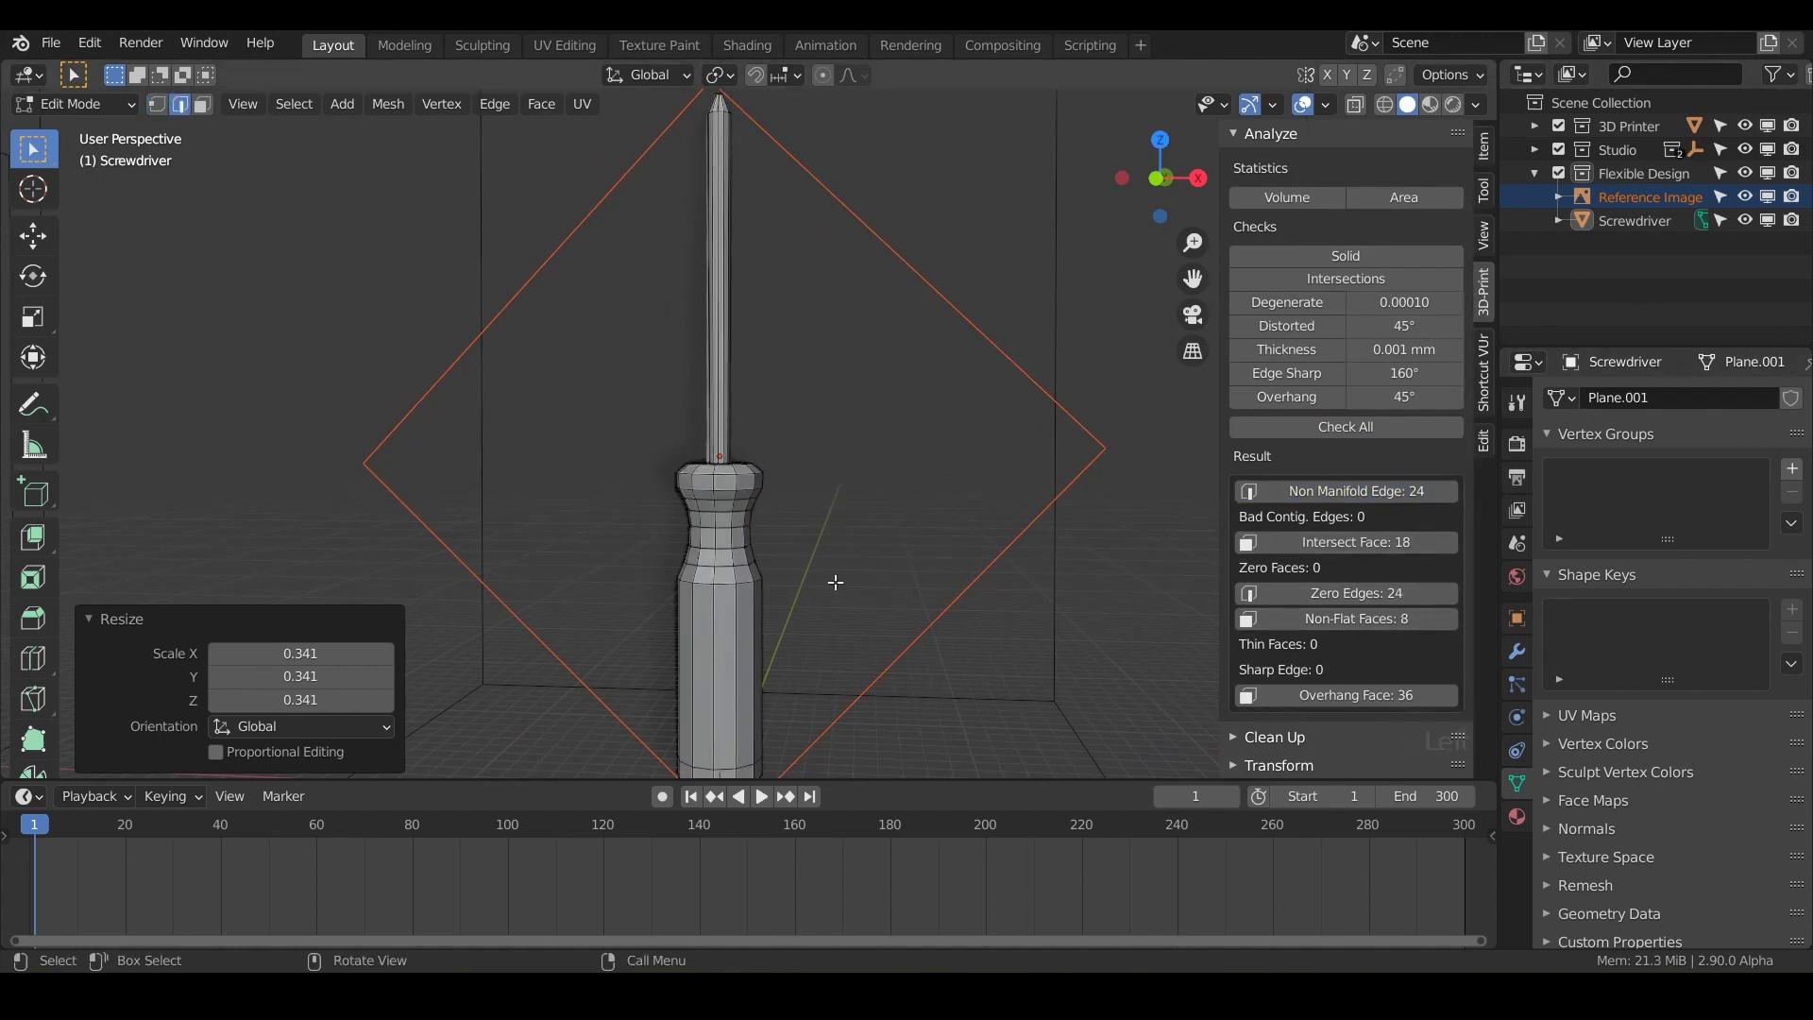
middle_drag(772, 571, 753, 401)
scroll(636, 518, up, 5)
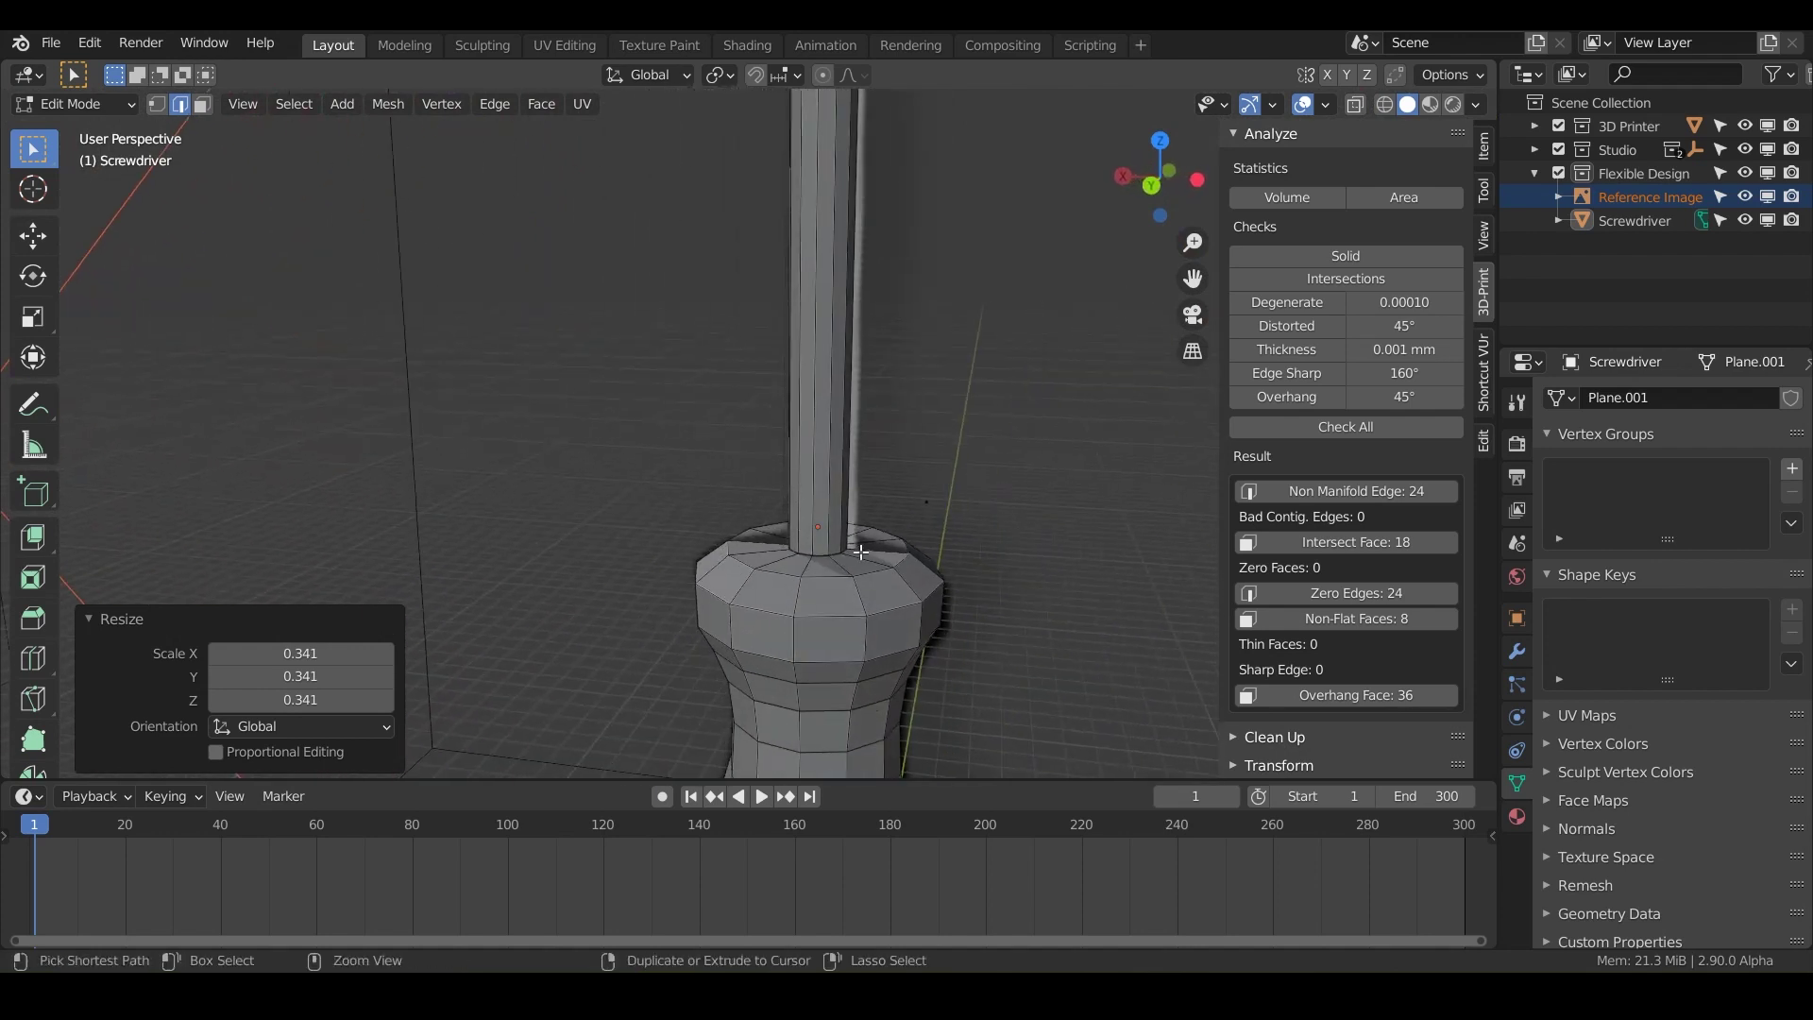
click(1366, 491)
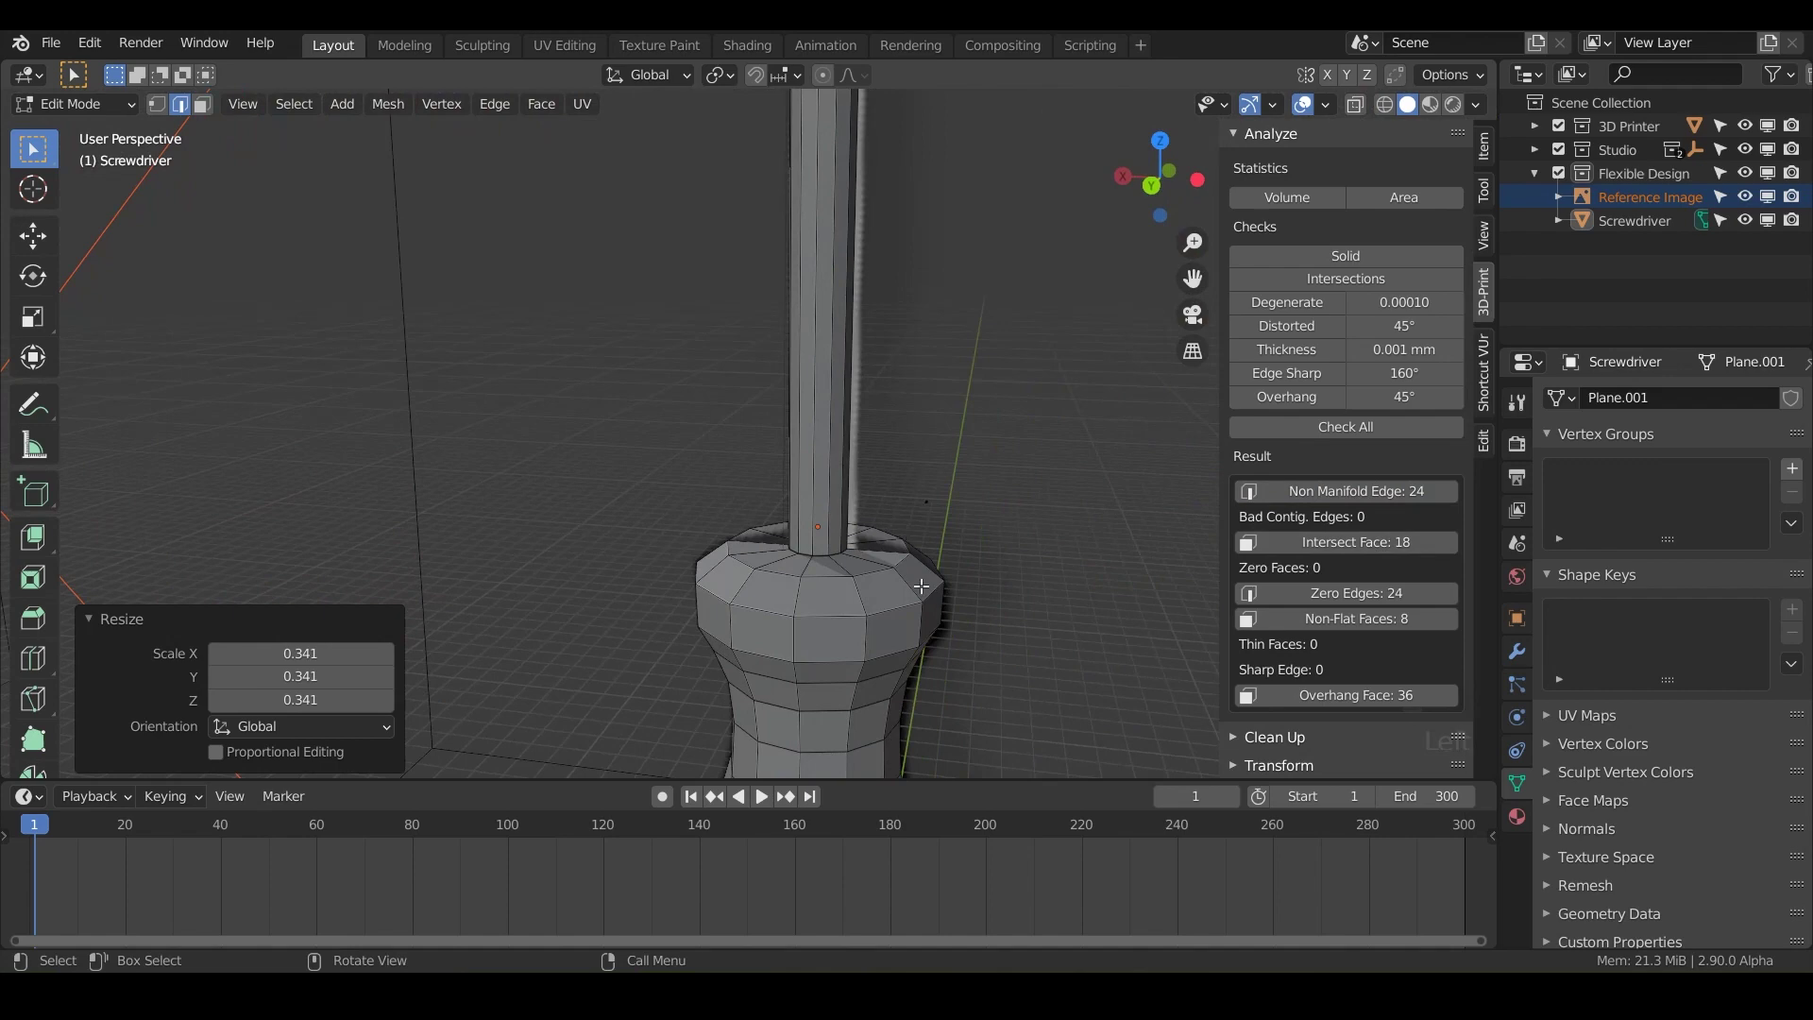
Select the entire mesh, merge its vertices by distance with 0.0001 mm, and run all the 3D-Print checks again.
middle_drag(890, 616, 470, 407)
key(a)
click(395, 104)
mouse_move(397, 621)
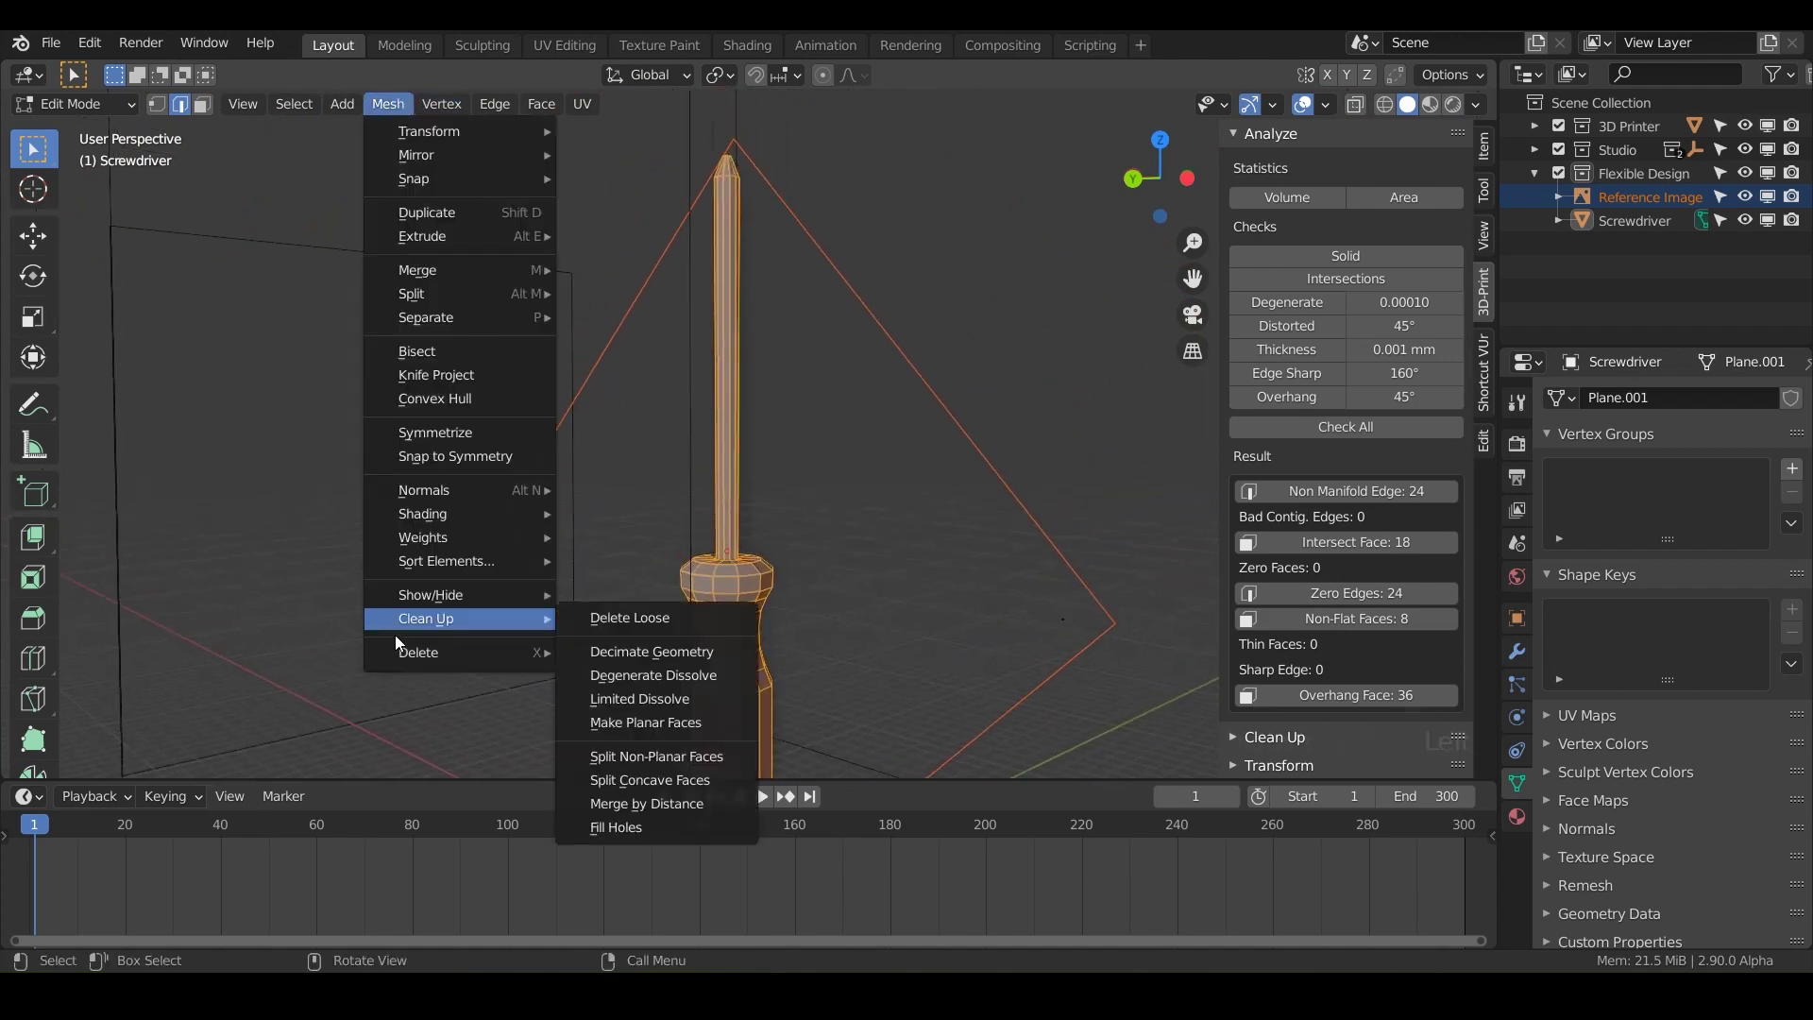
click(606, 802)
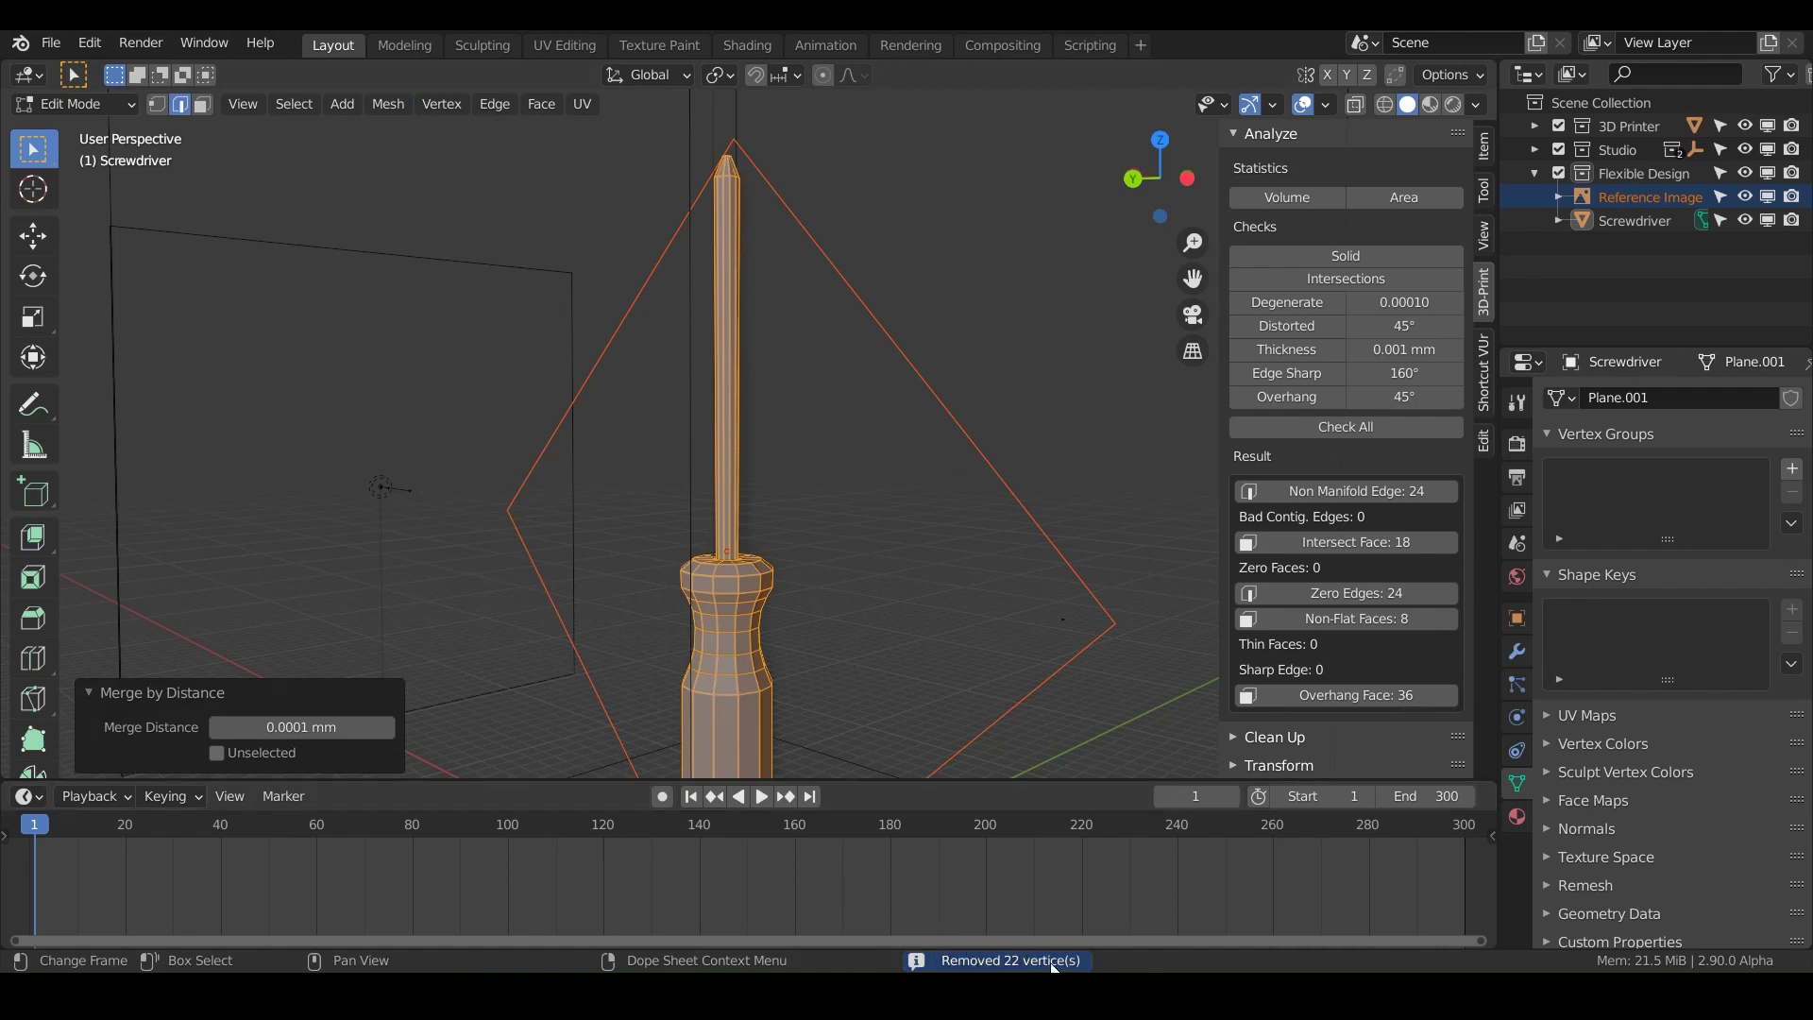
click(1324, 427)
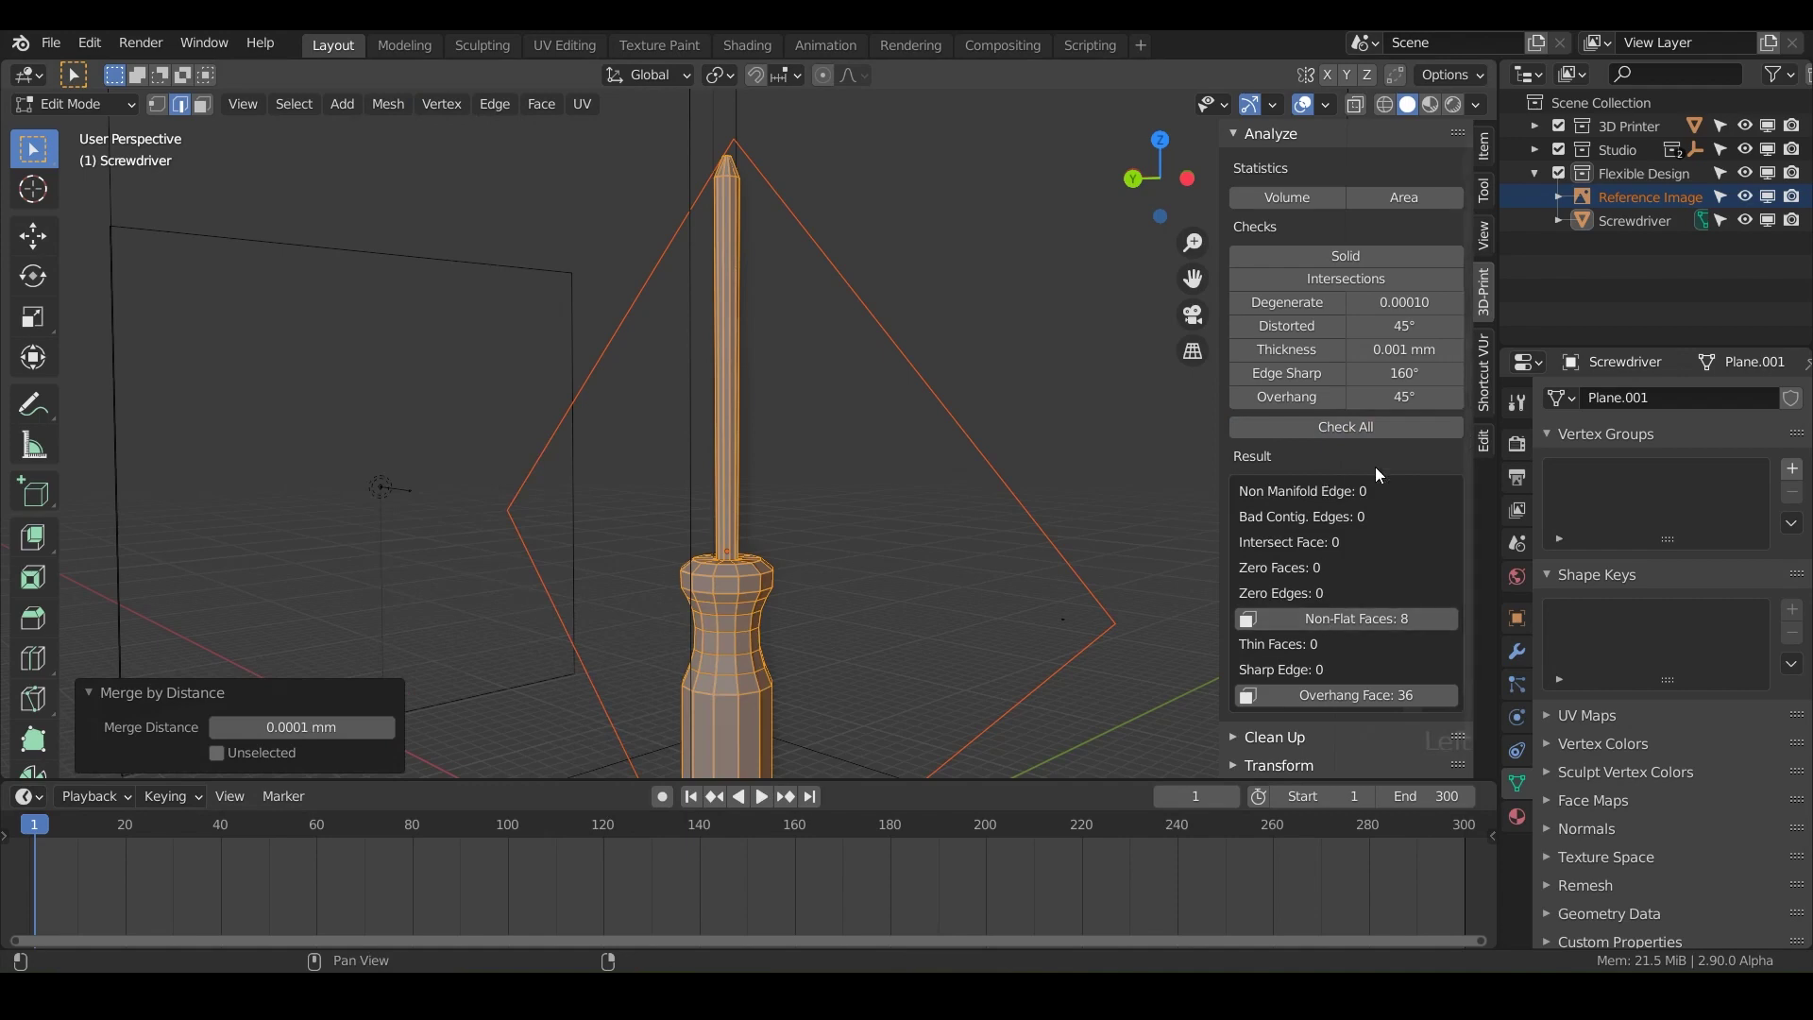
Select the reported non-flat faces and inspect where they lie on the screwdriver's tip.
shift+middle_drag(738, 583, 745, 446)
middle_drag(745, 481, 694, 511)
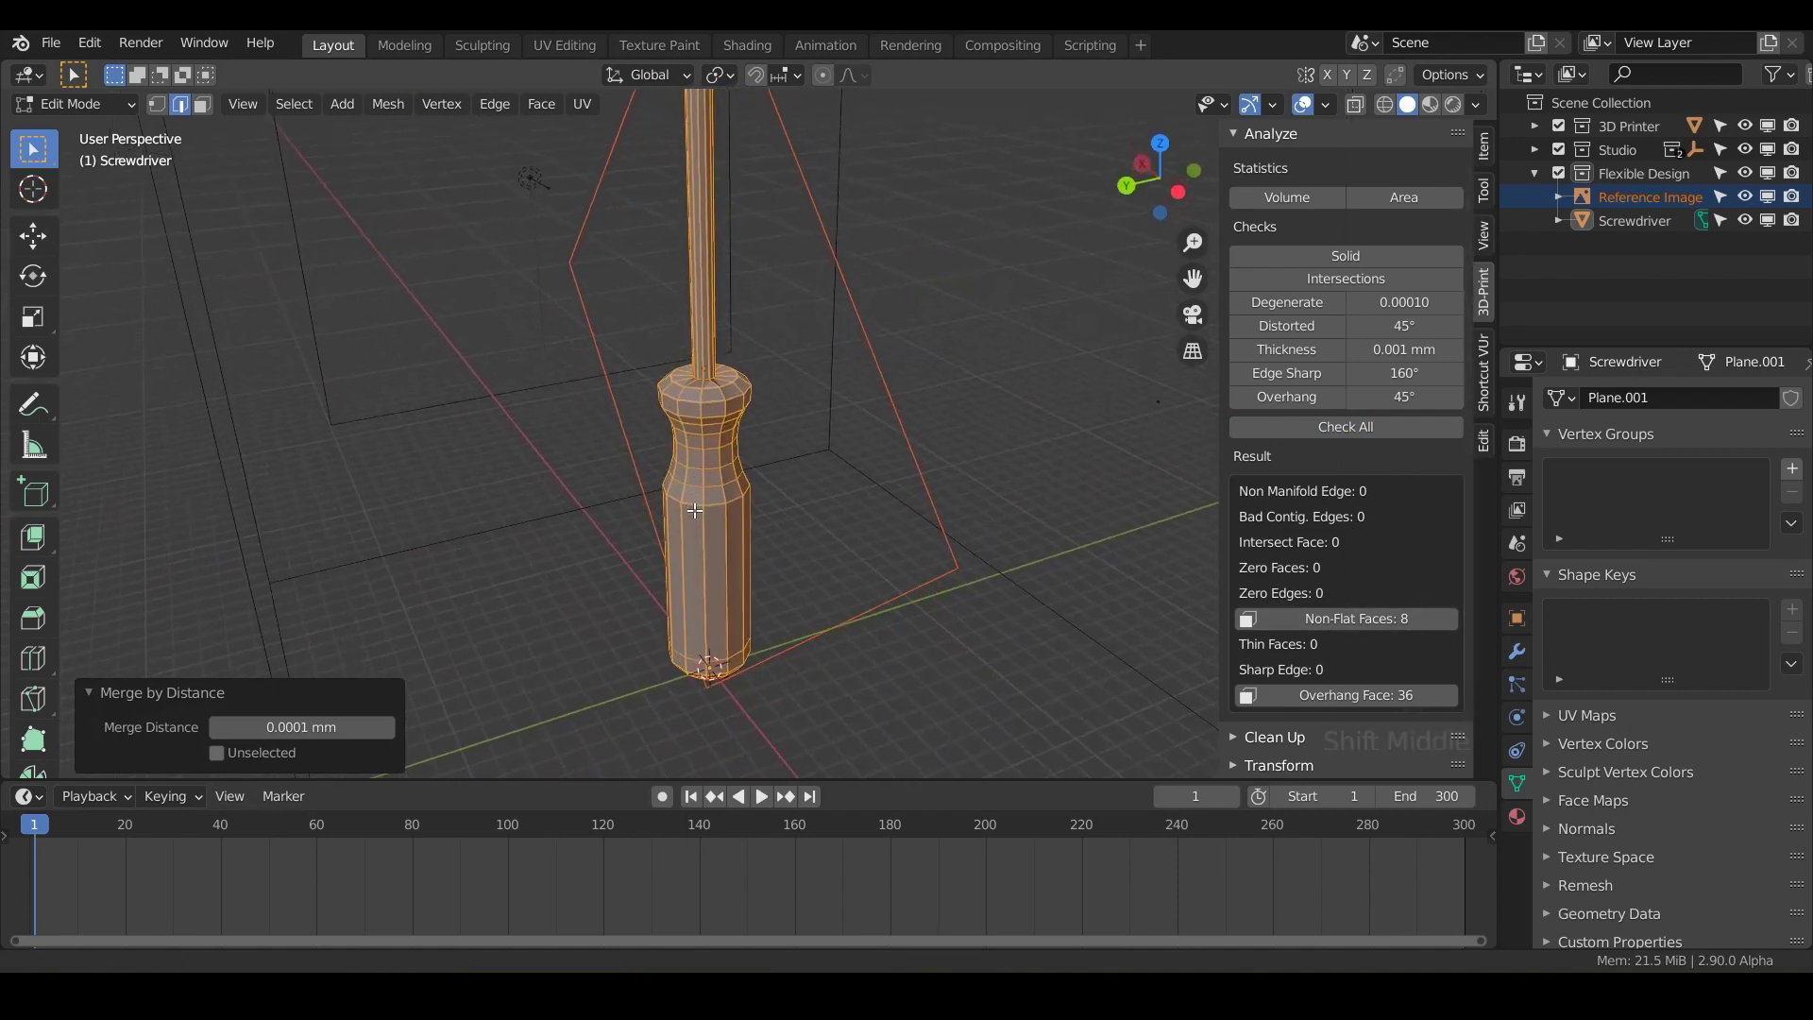
click(1353, 618)
middle_drag(746, 660, 700, 704)
scroll(734, 396, up, 5)
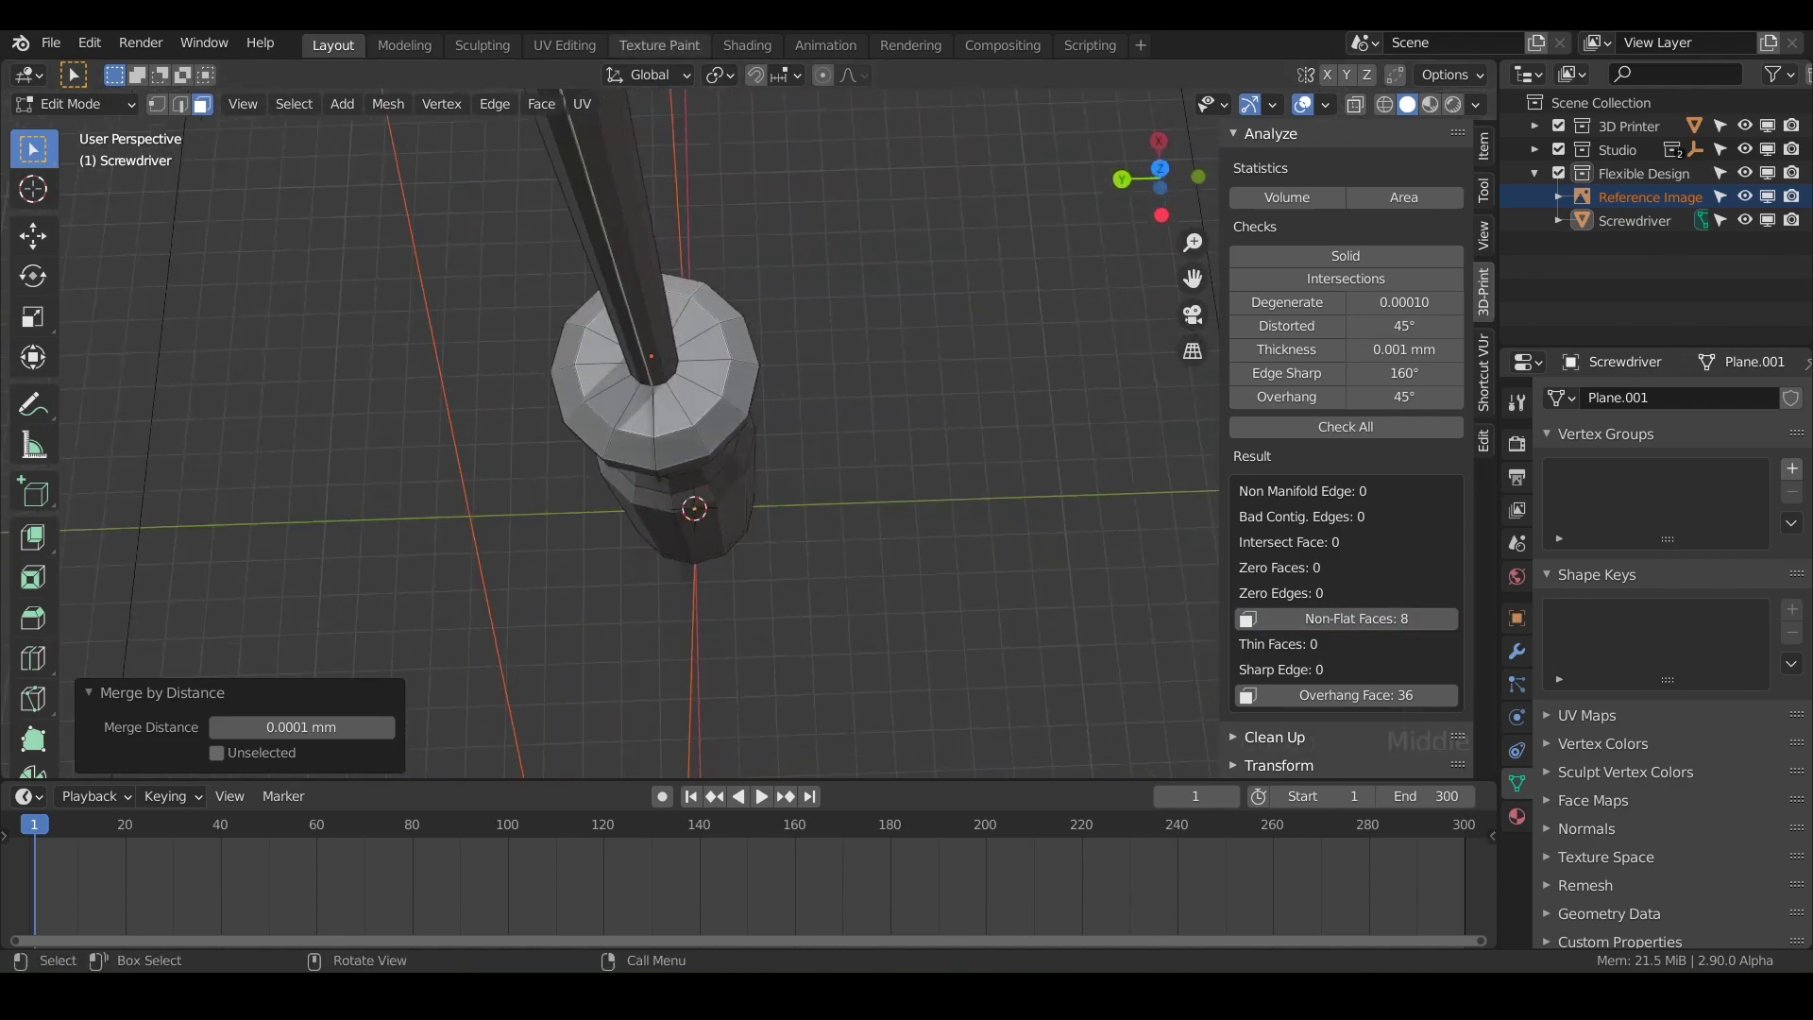
middle_drag(700, 35, 818, 477)
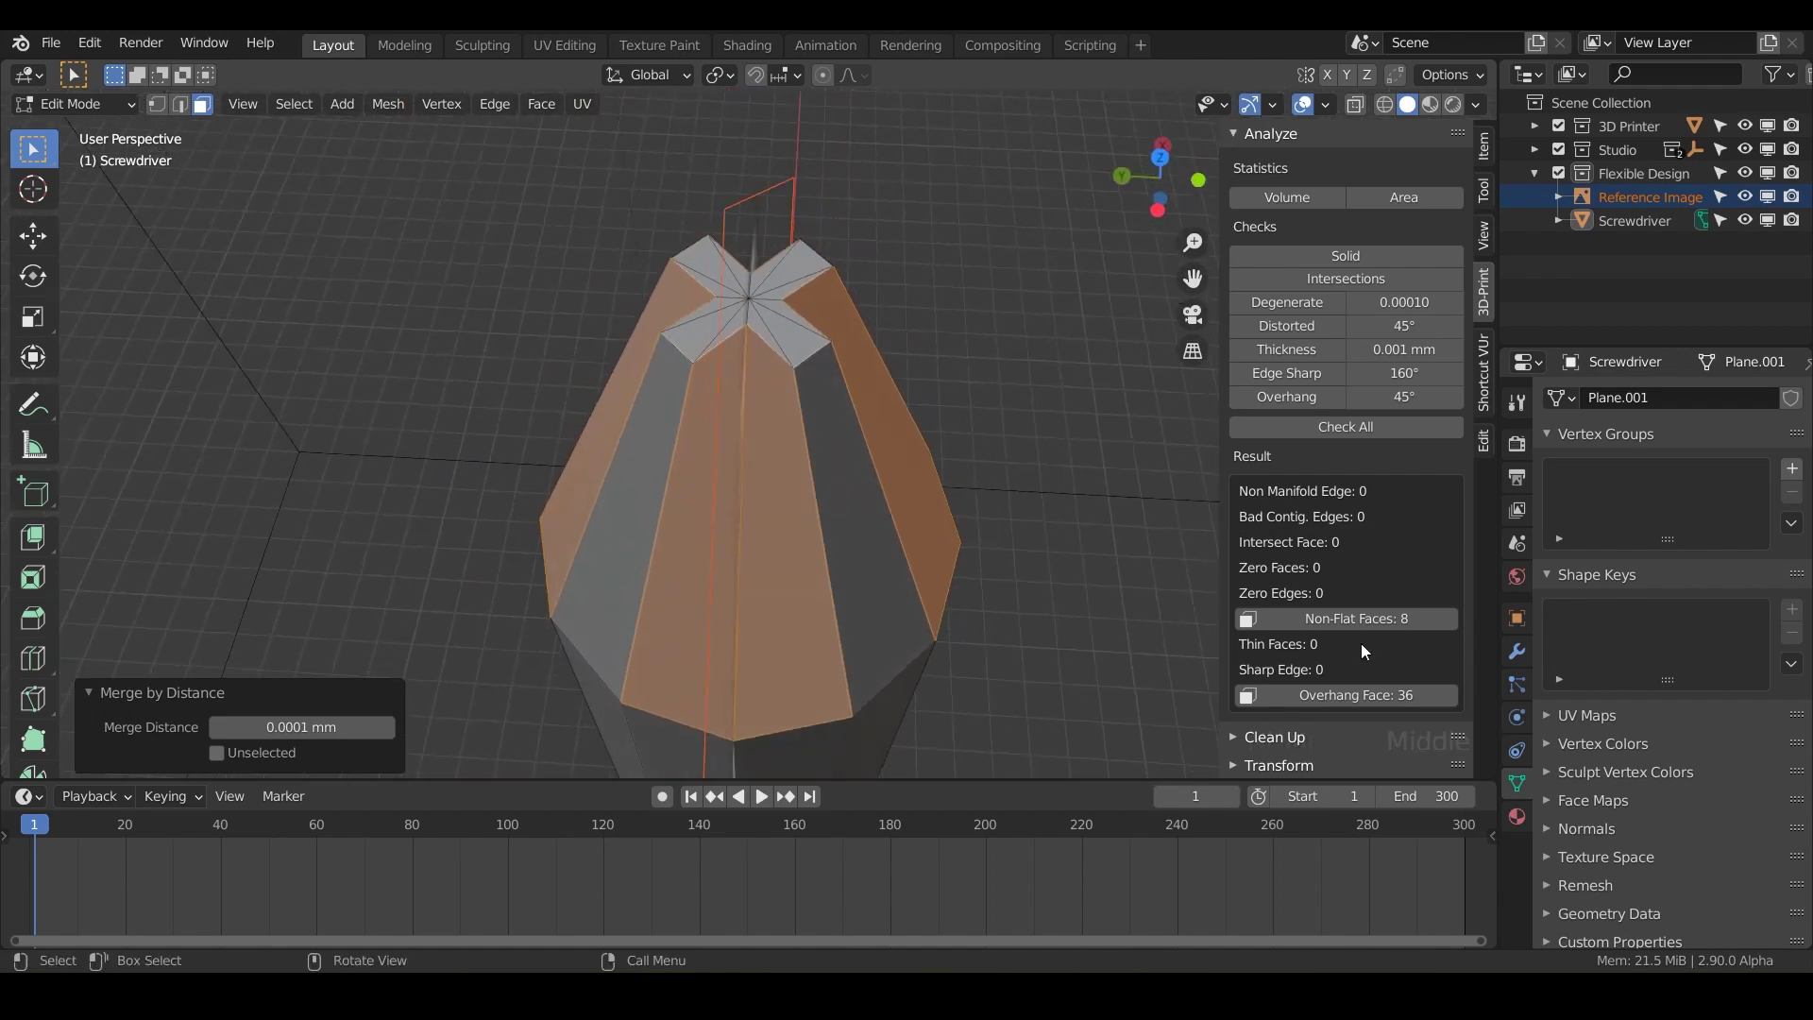
Clean up the tip's distorted faces with the 3D-Print 45° threshold and rerun all the checks.
click(1226, 735)
scroll(1248, 738, down, 3)
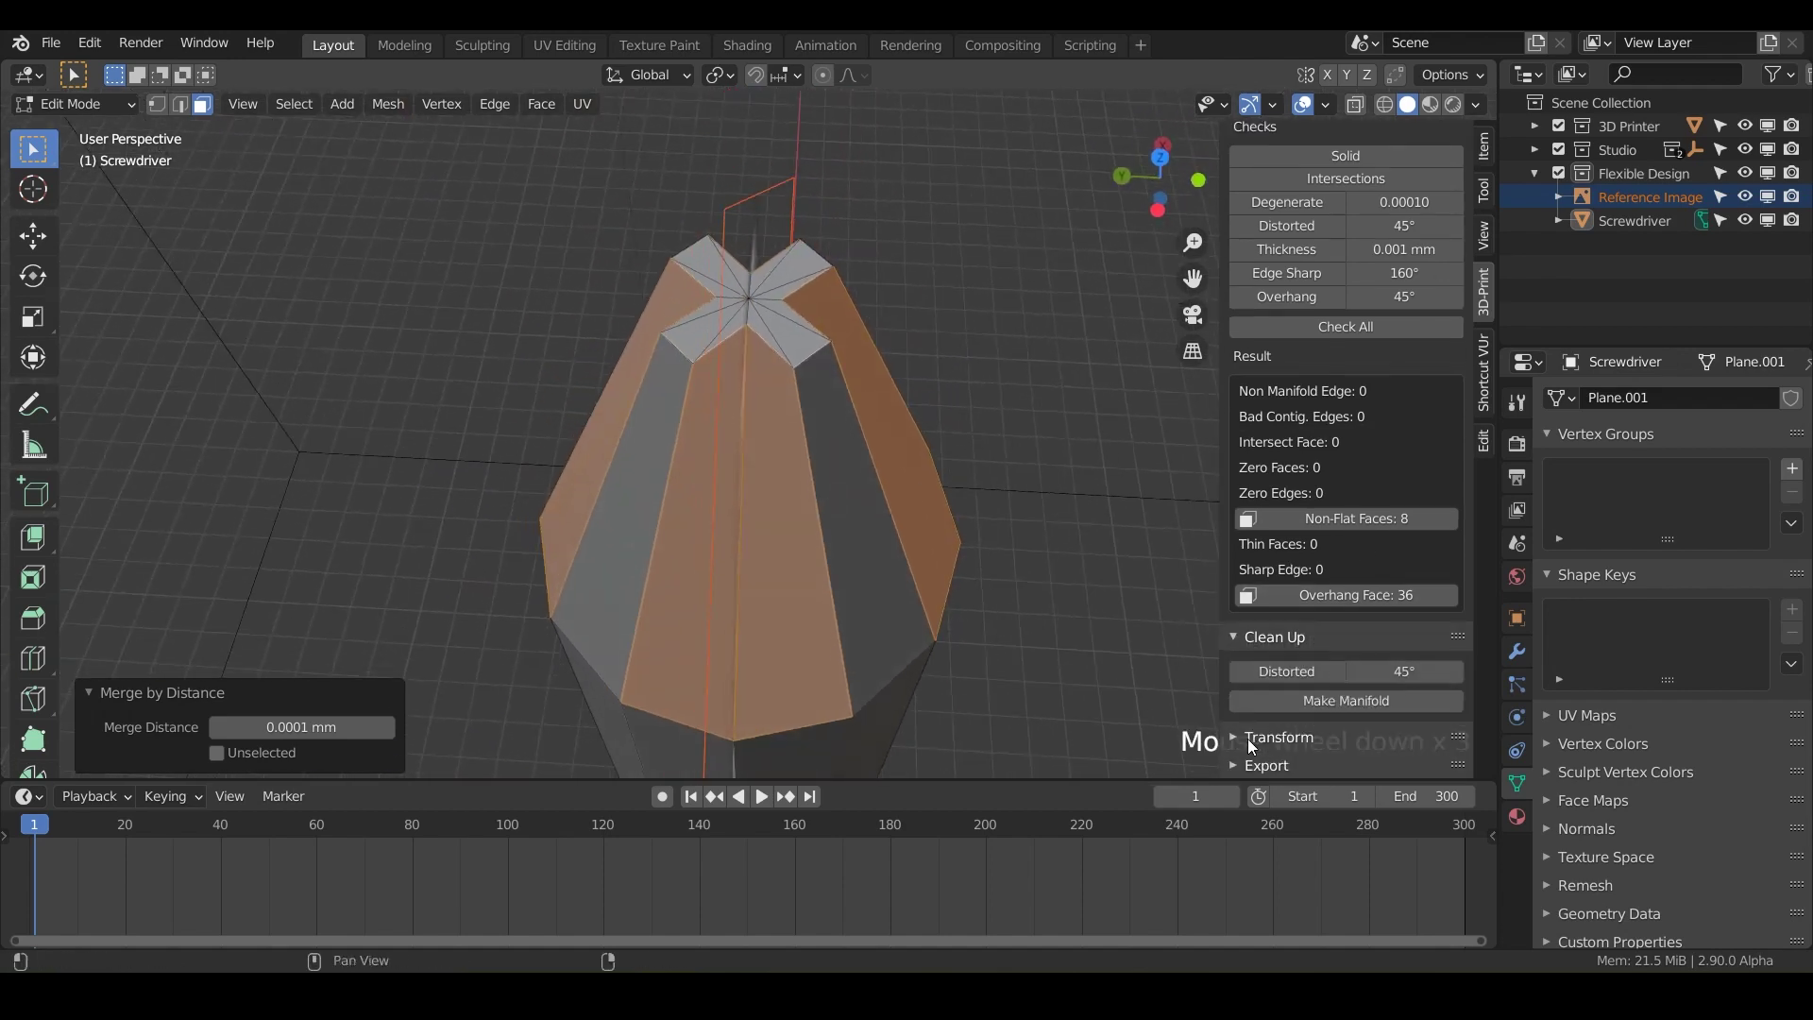
click(1284, 672)
middle_drag(711, 486, 697, 359)
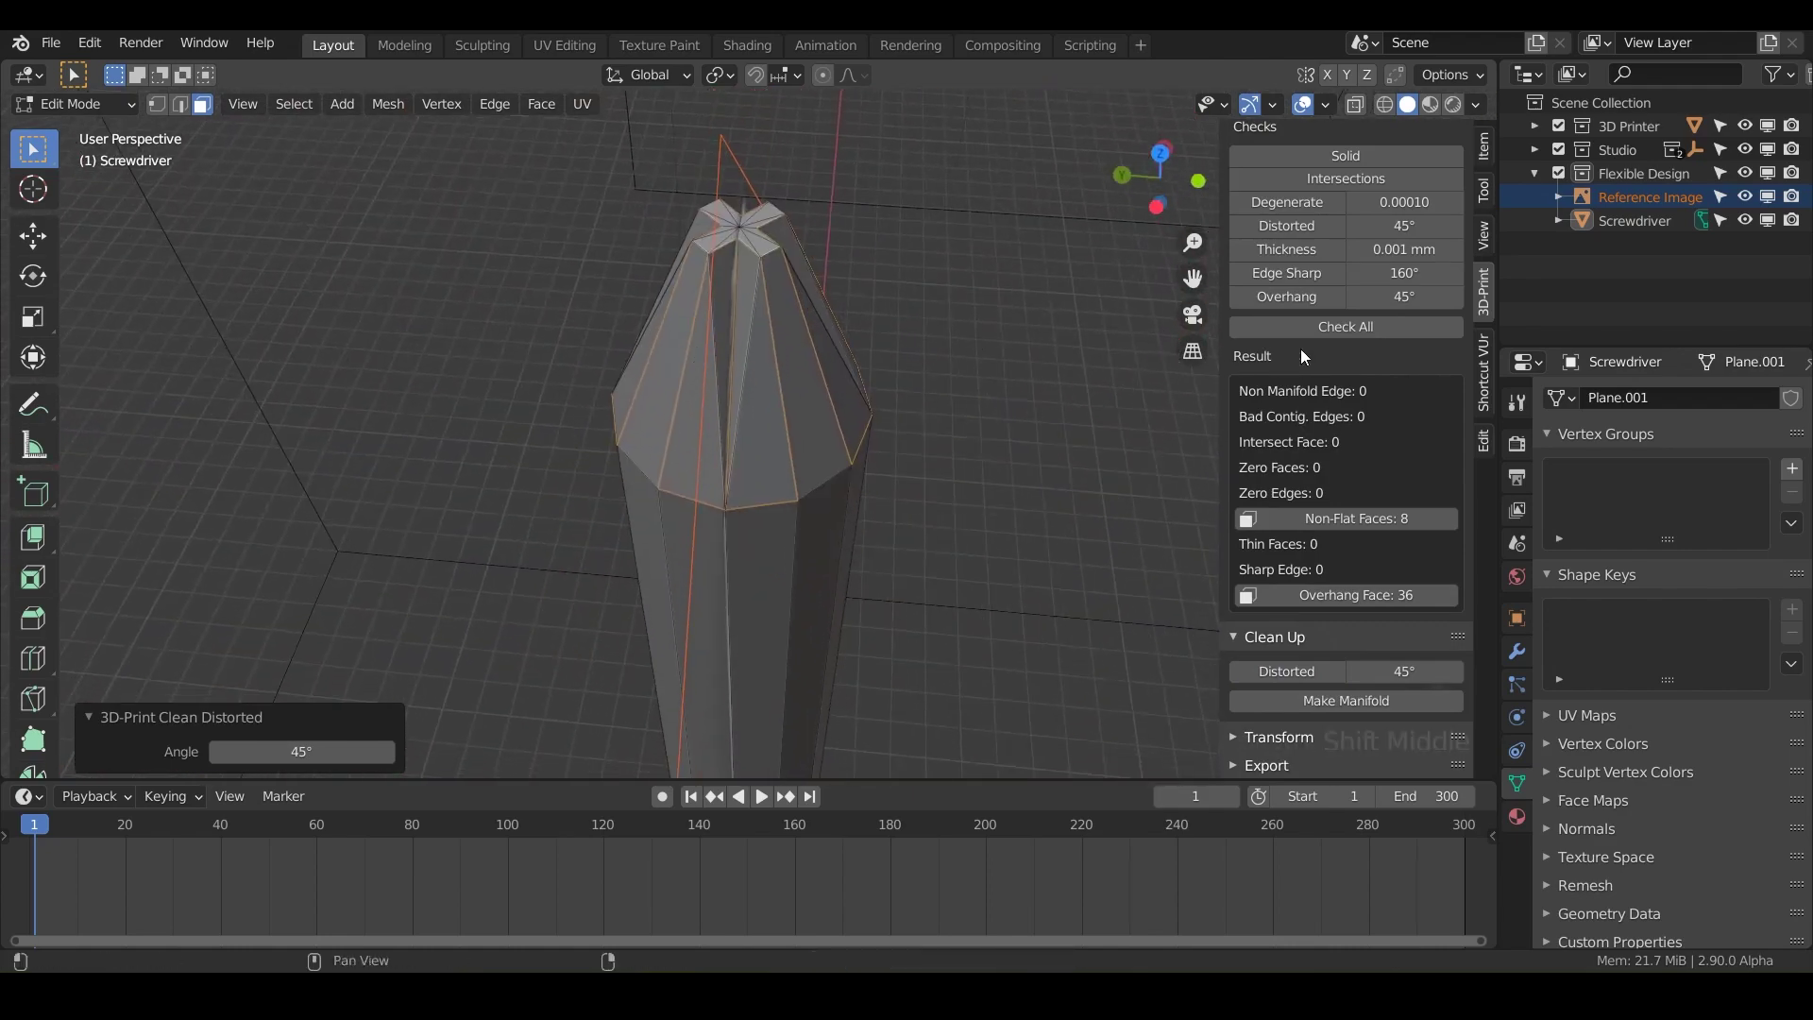
click(1324, 326)
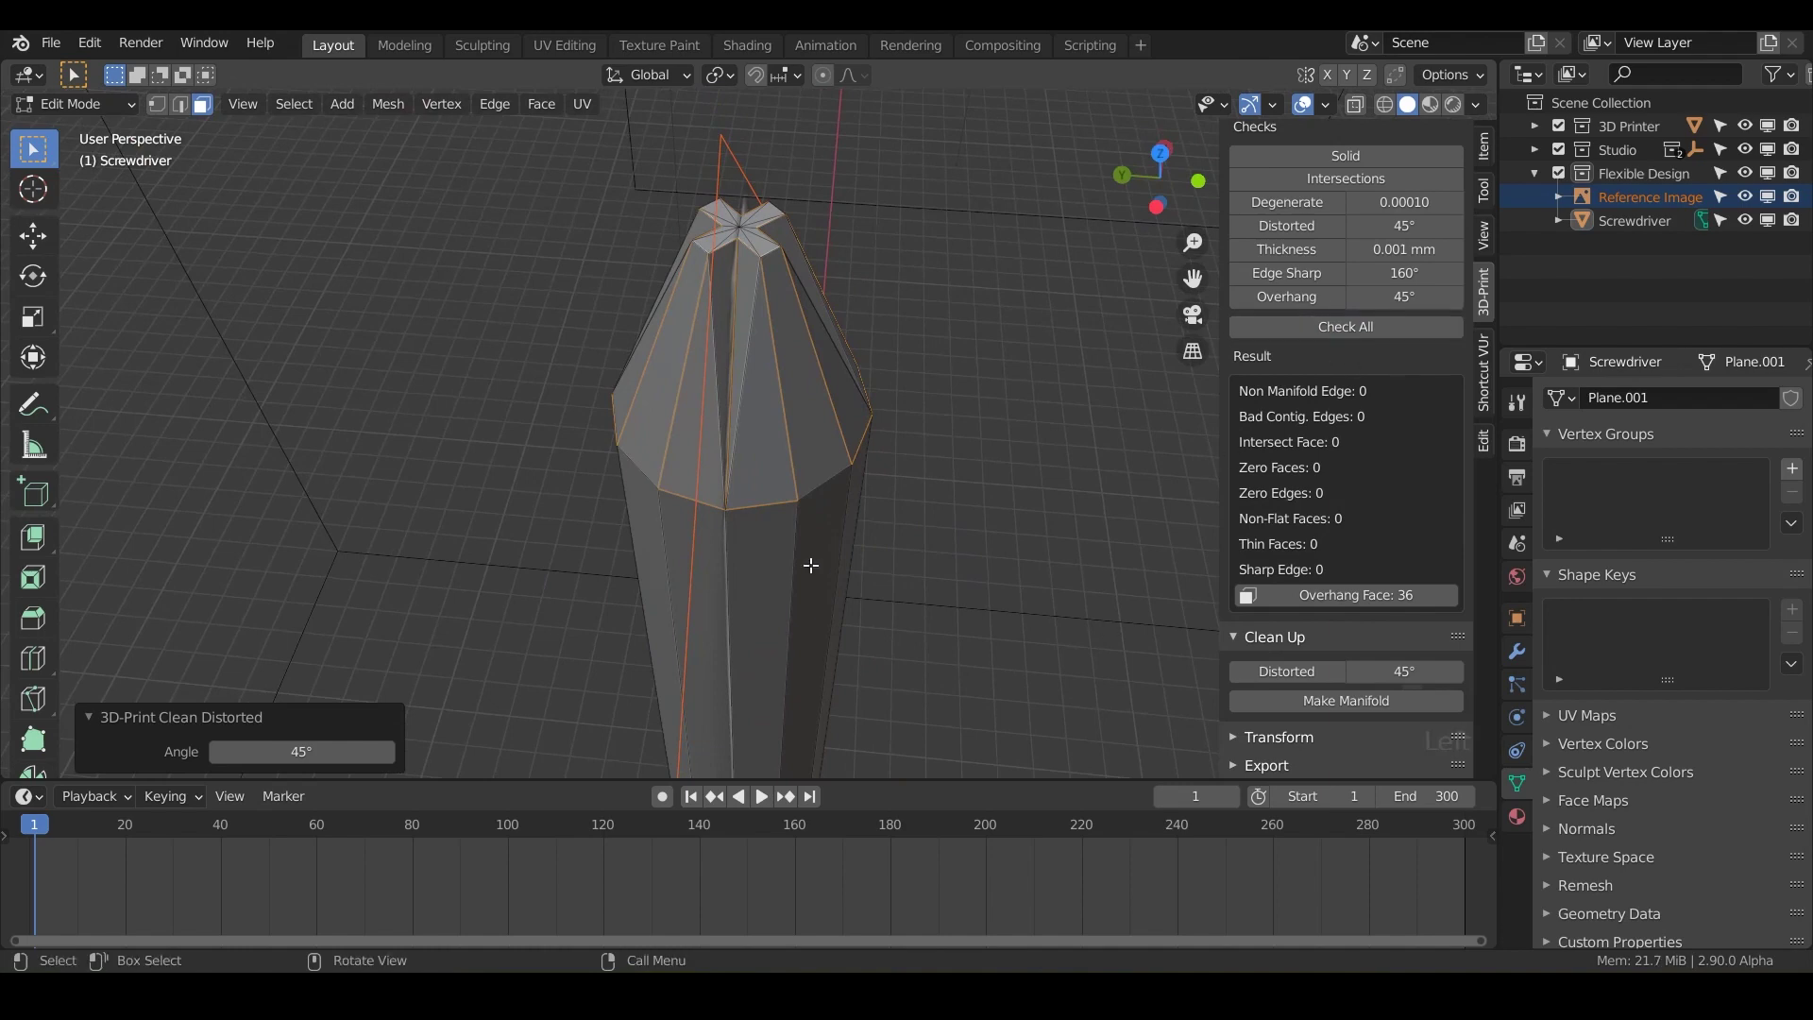
Review the complete screwdriver from tip to handle after the mesh cleanup.
scroll(811, 565, down, 5)
shift+middle_drag(809, 563, 734, 321)
scroll(724, 607, down, 4)
shift+middle_drag(723, 557, 762, 441)
middle_drag(802, 508, 757, 519)
scroll(648, 835, down, 2)
scroll(718, 566, down, 2)
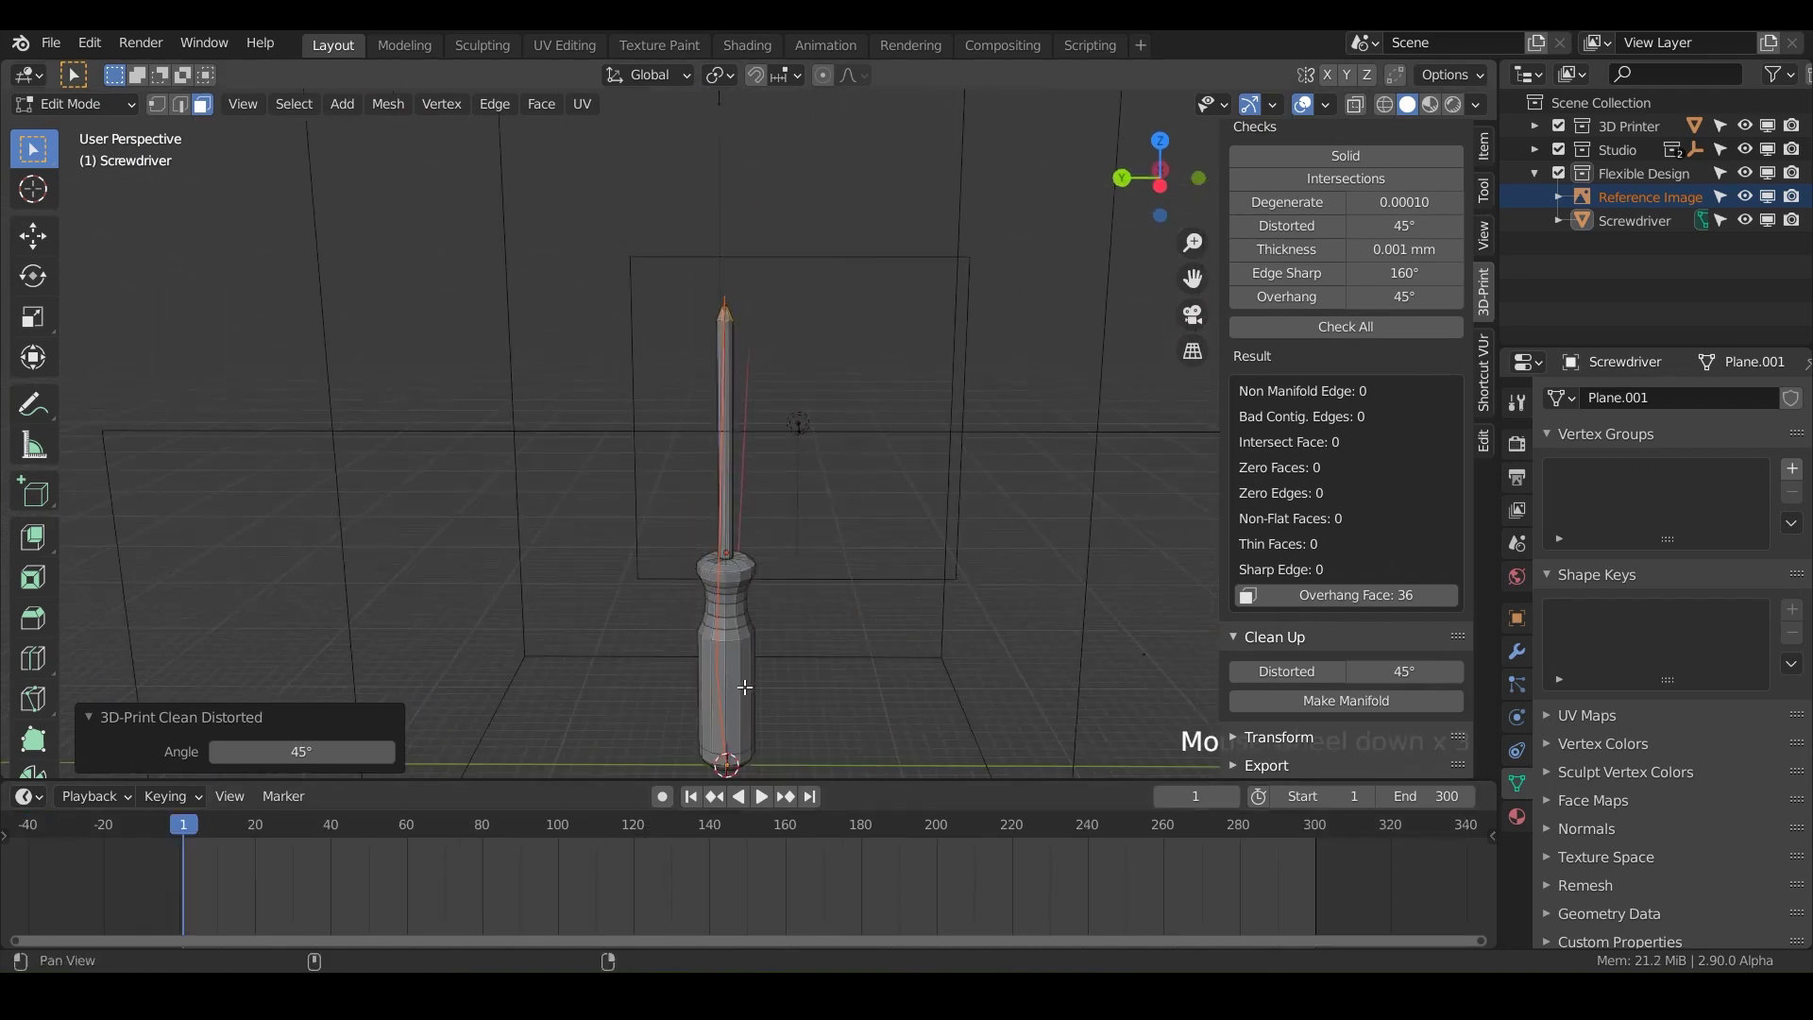
Return to Object Mode, select the screwdriver and rotate it 90° around the X axis so it lies flat.
scroll(705, 528, up, 2)
shift+middle_drag(706, 528, 739, 506)
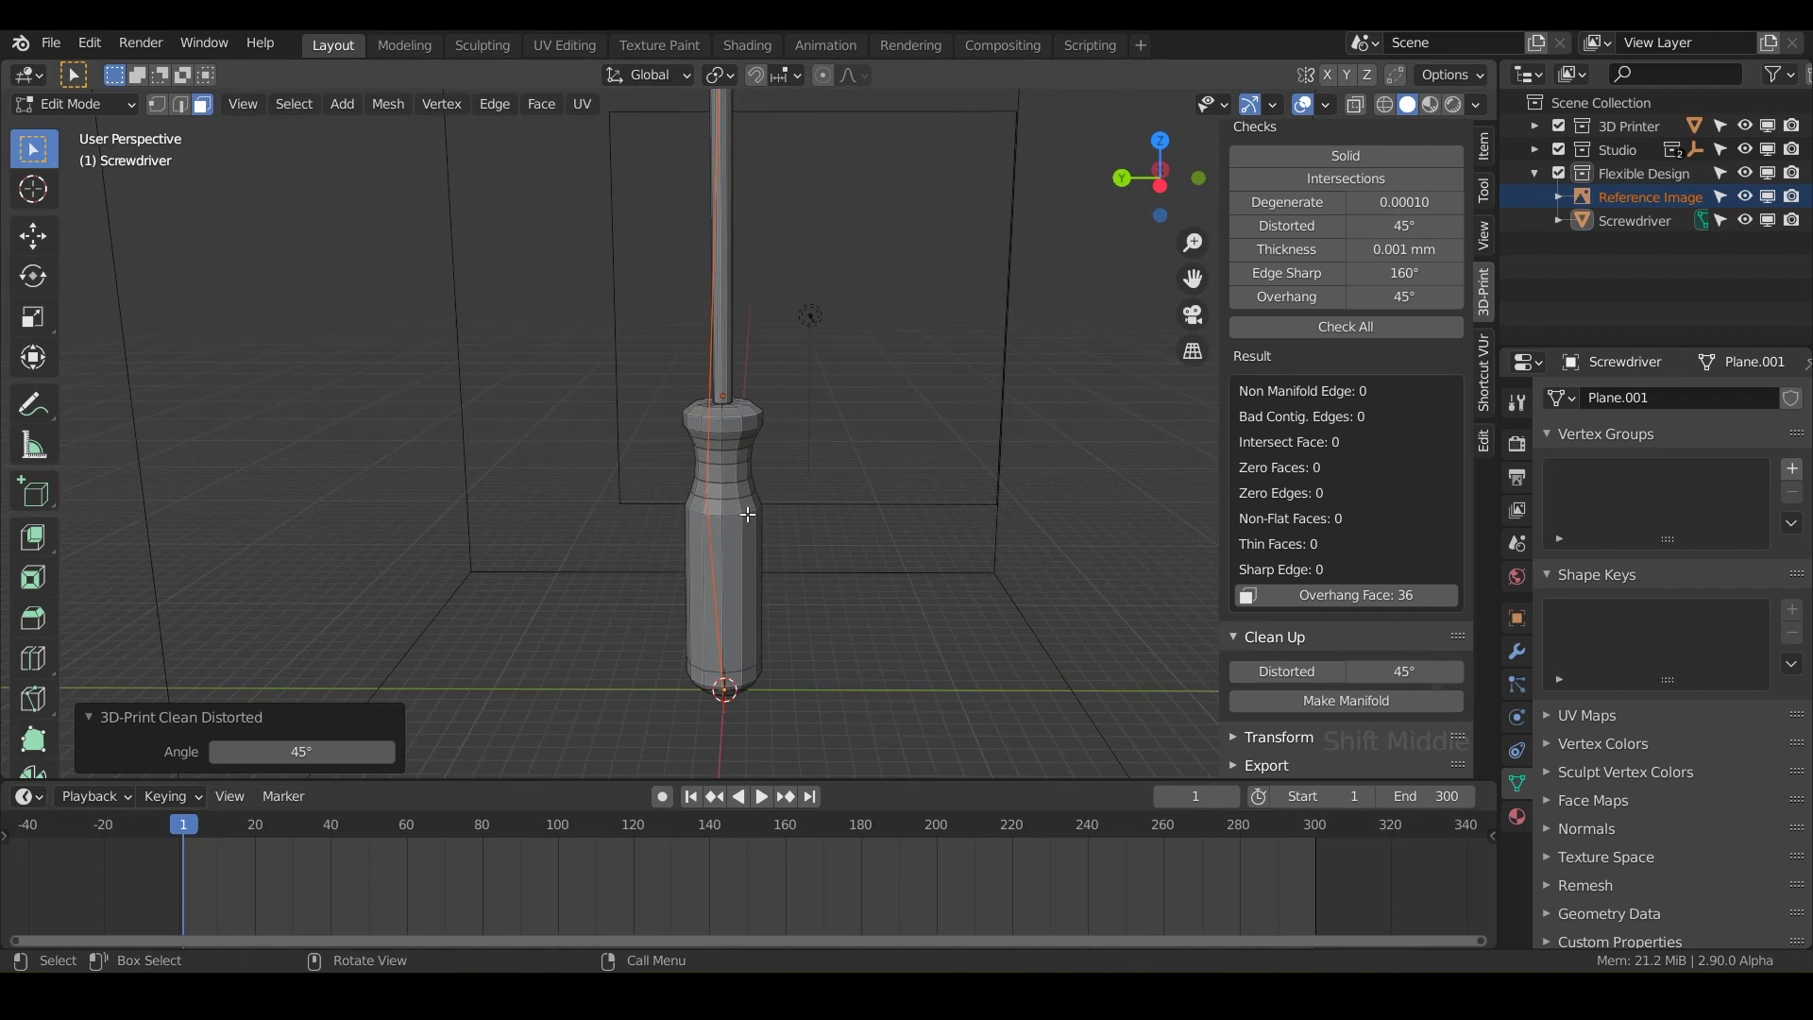
key(Tab)
scroll(740, 547, up, 3)
middle_drag(740, 547, 663, 534)
click(701, 548)
scroll(700, 548, down, 2)
text(r)
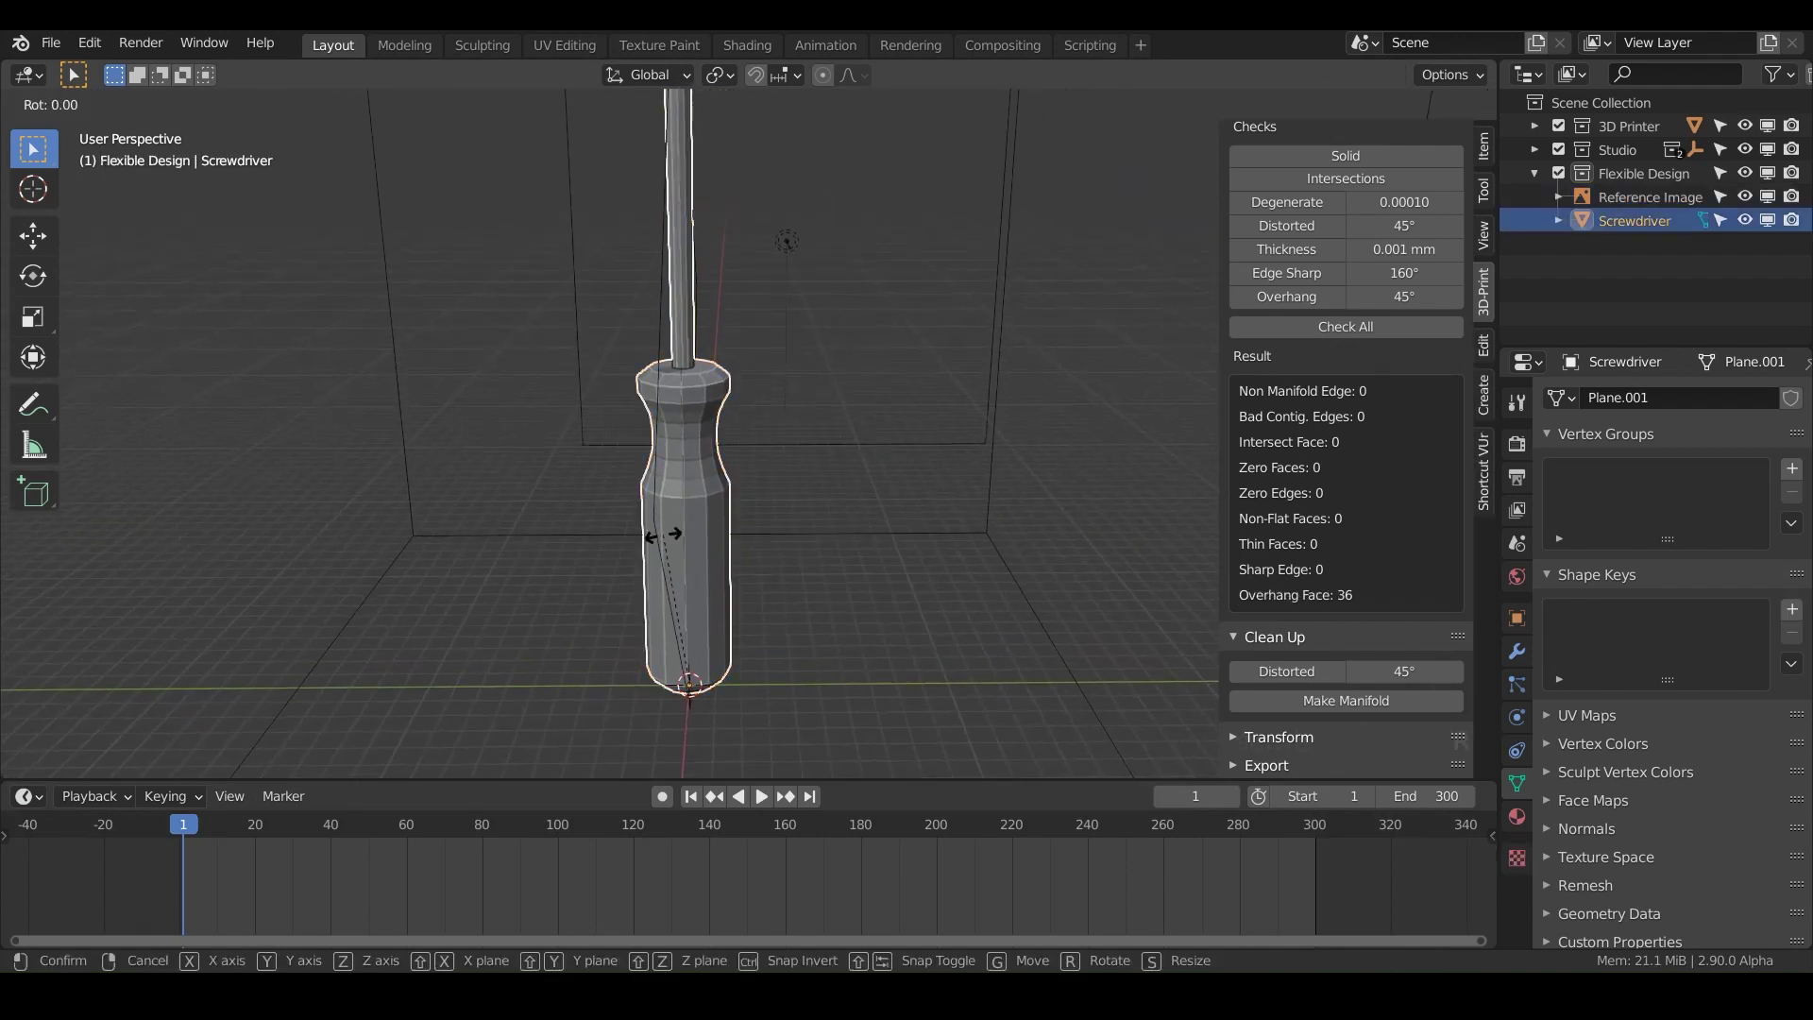
text(x90)
key(Return)
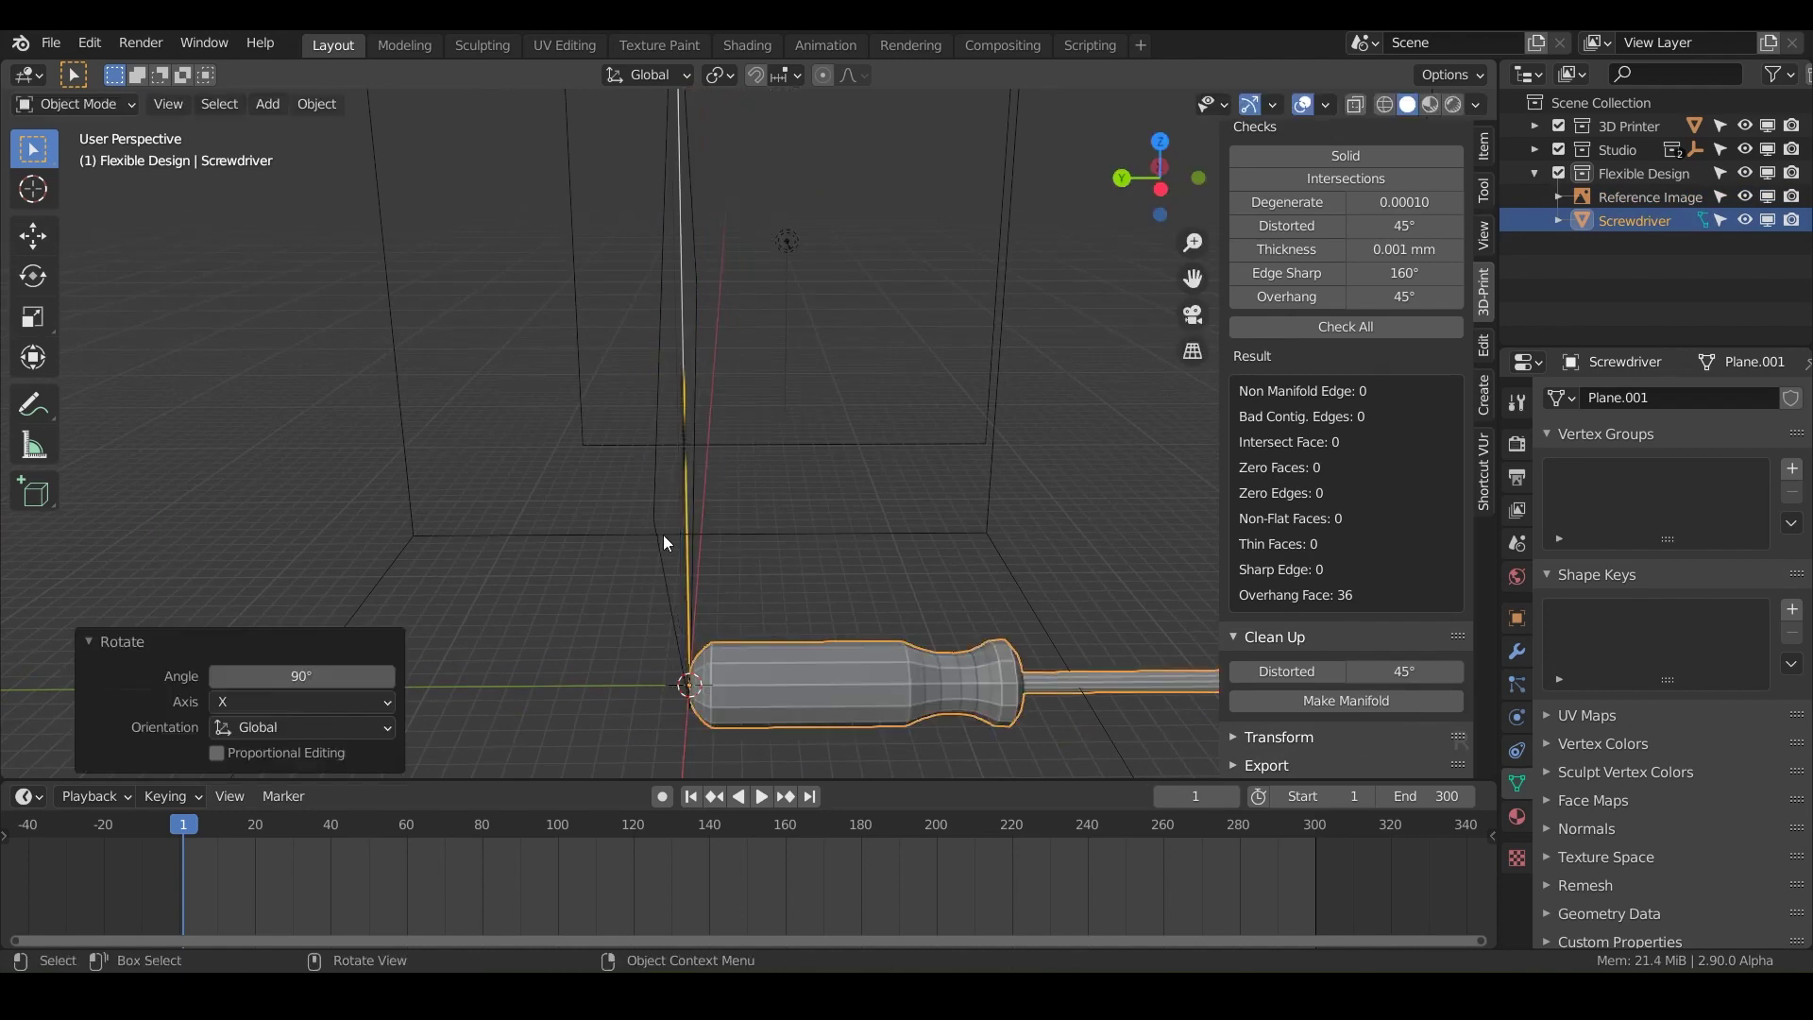
In top orthographic view, move the screwdriver about 143 mm along Y and back by about 13 mm to centre it.
scroll(663, 535, down, 3)
key(KP_5)
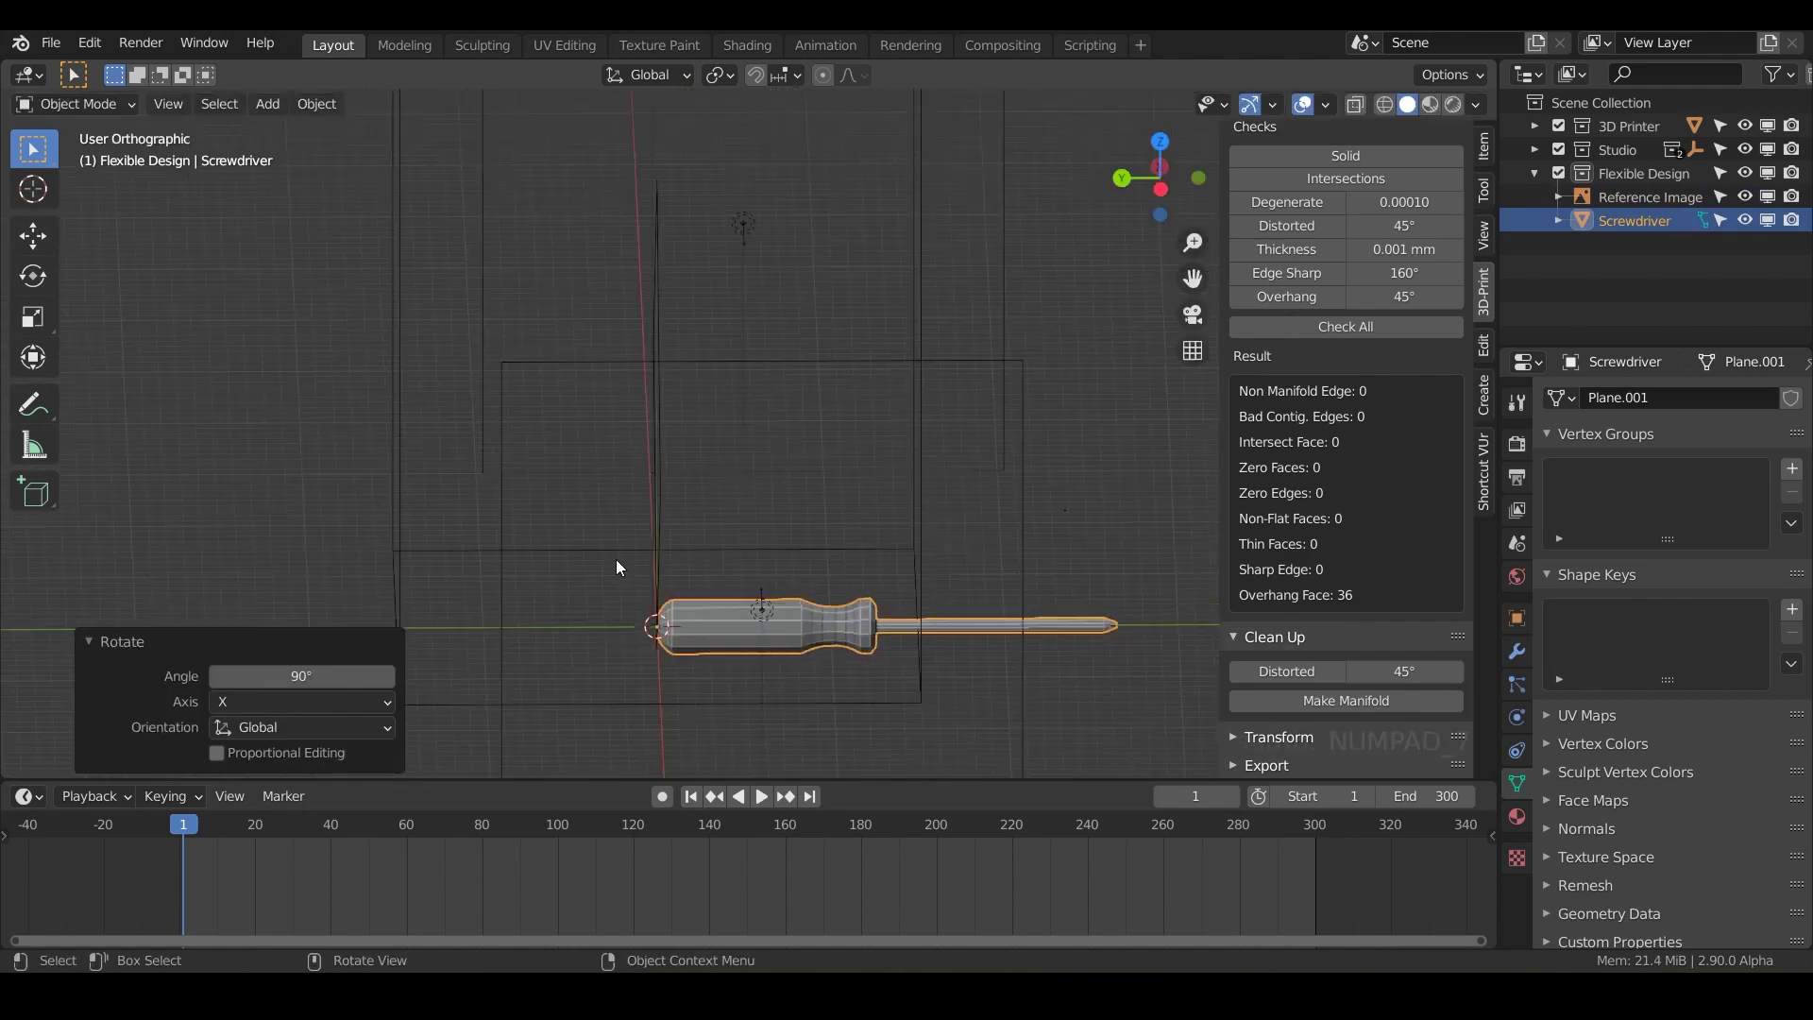
key(KP_7)
key(g)
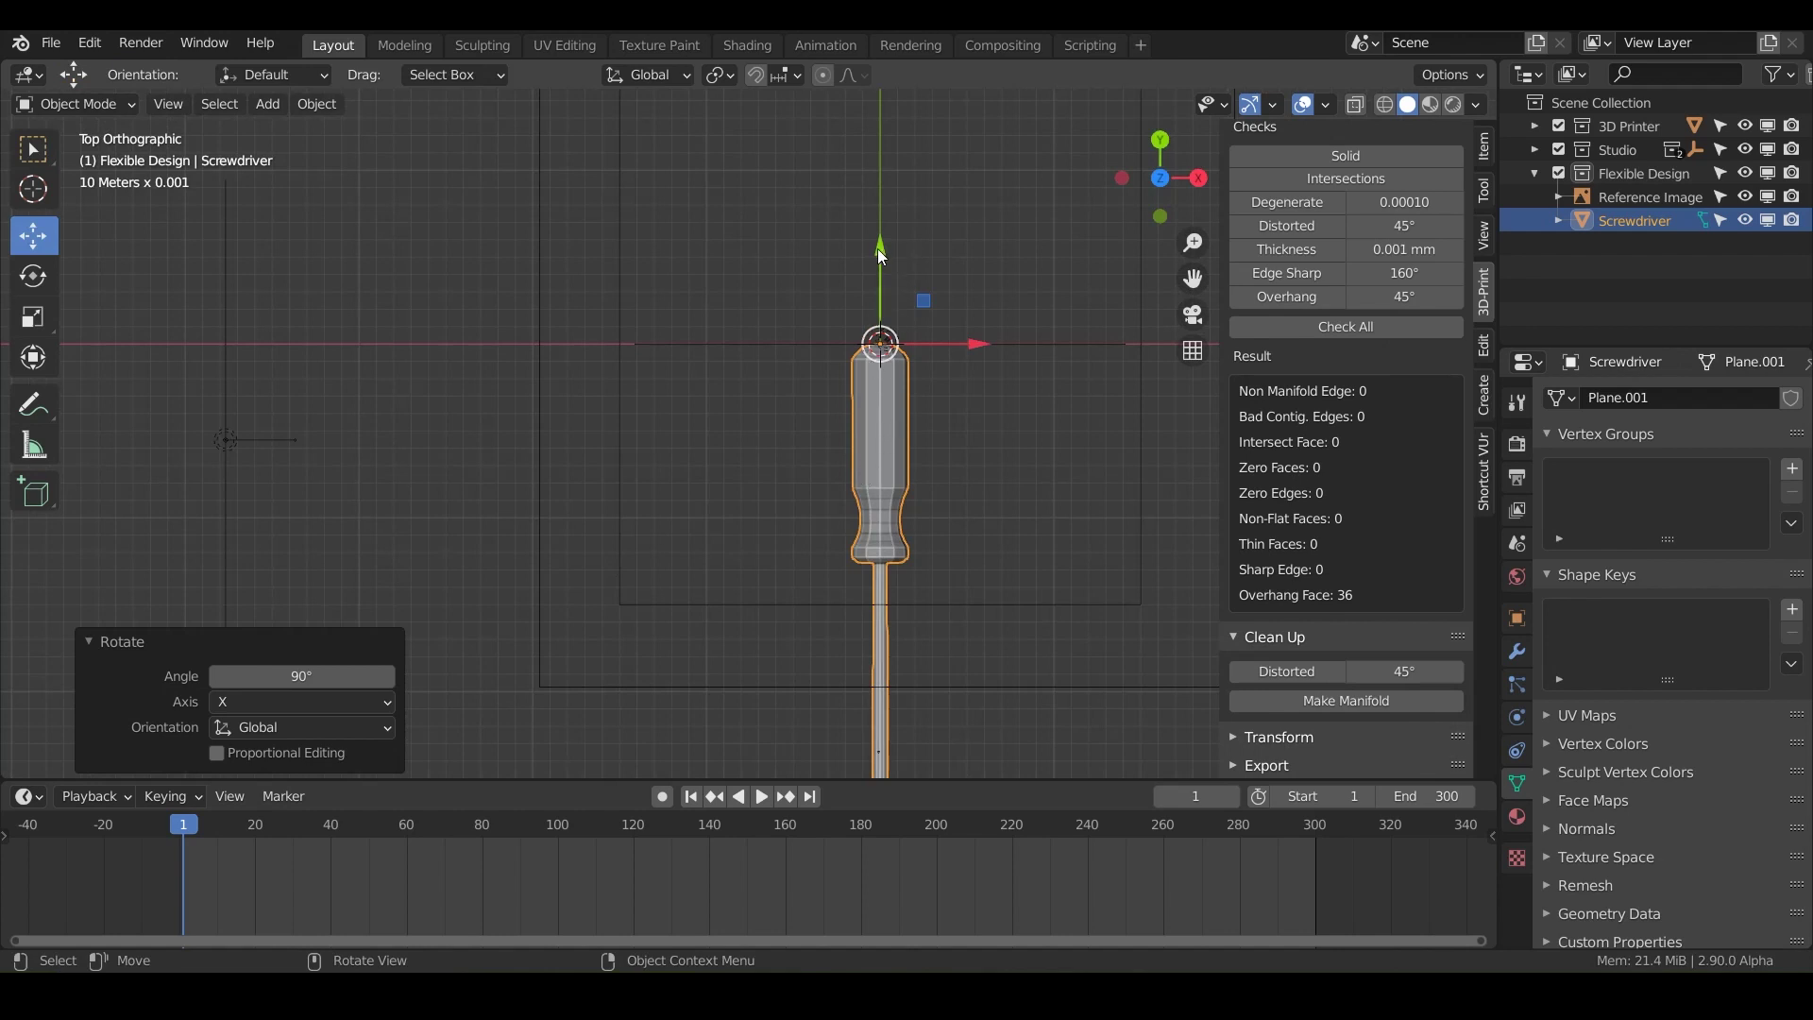
drag(878, 251, 881, 6)
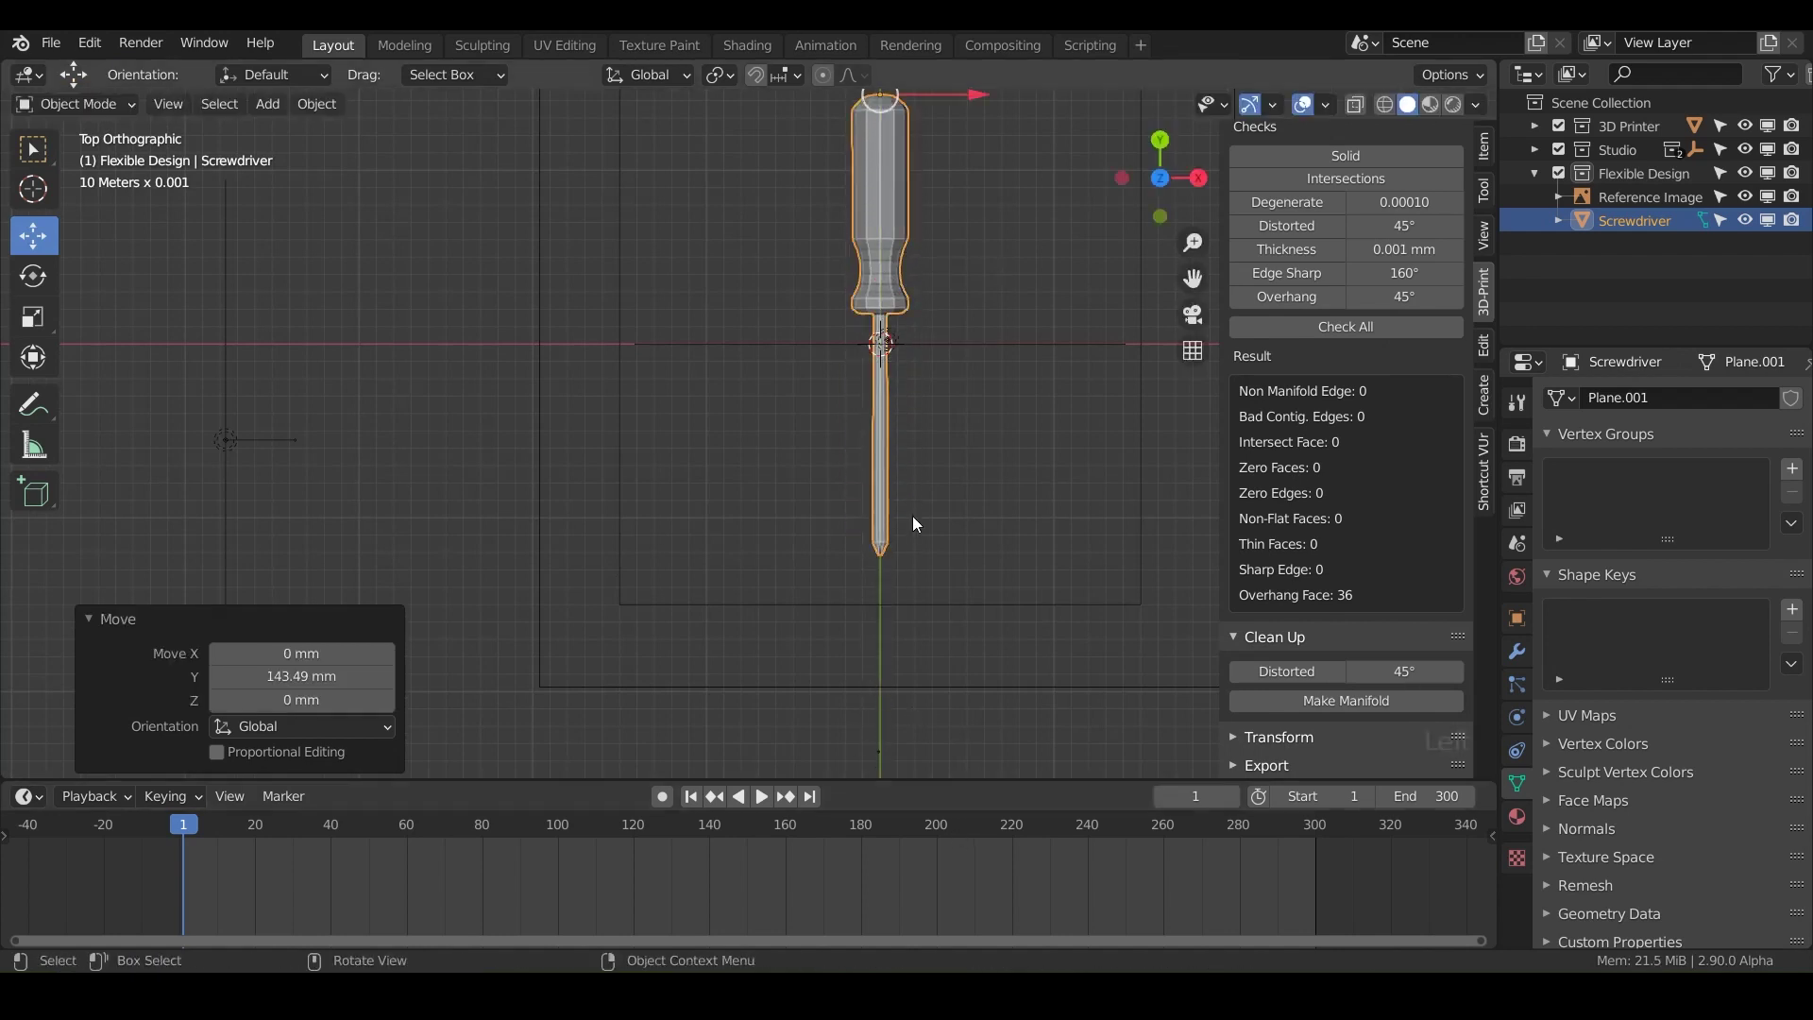
shift+middle_drag(912, 515, 795, 678)
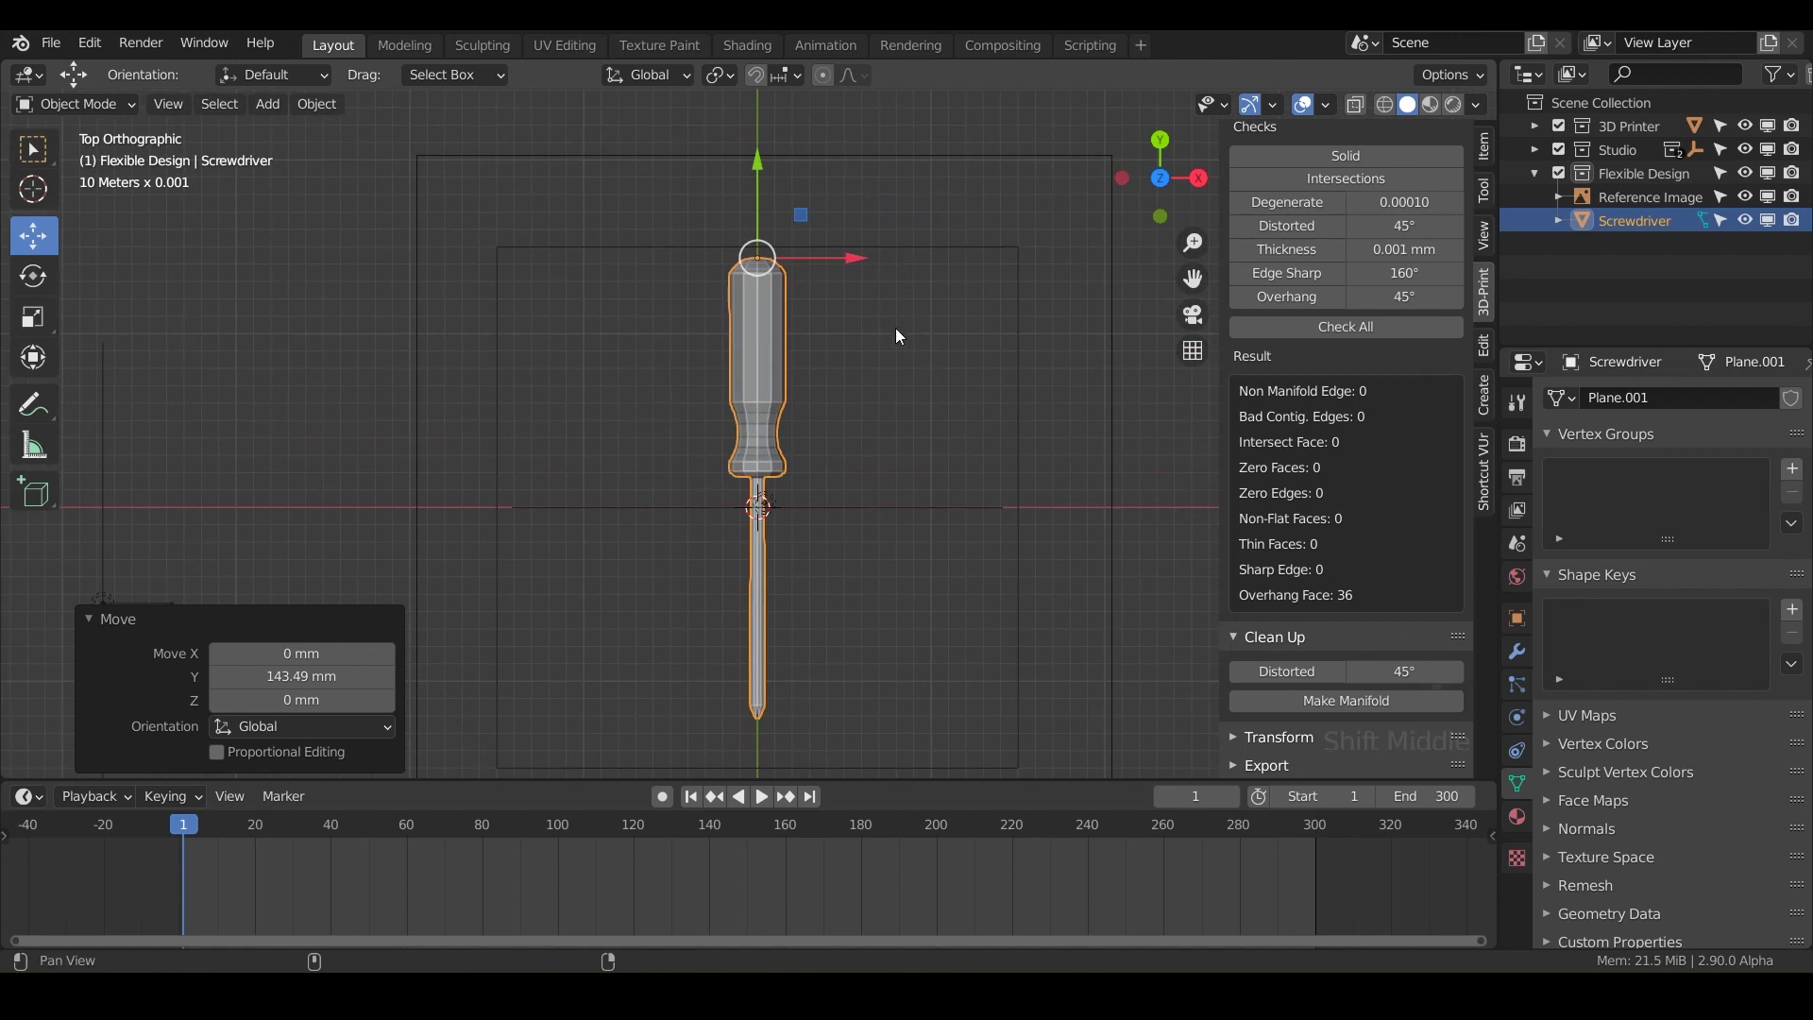
shift+middle_drag(897, 336, 883, 312)
drag(753, 135, 746, 157)
shift+middle_drag(869, 442, 858, 409)
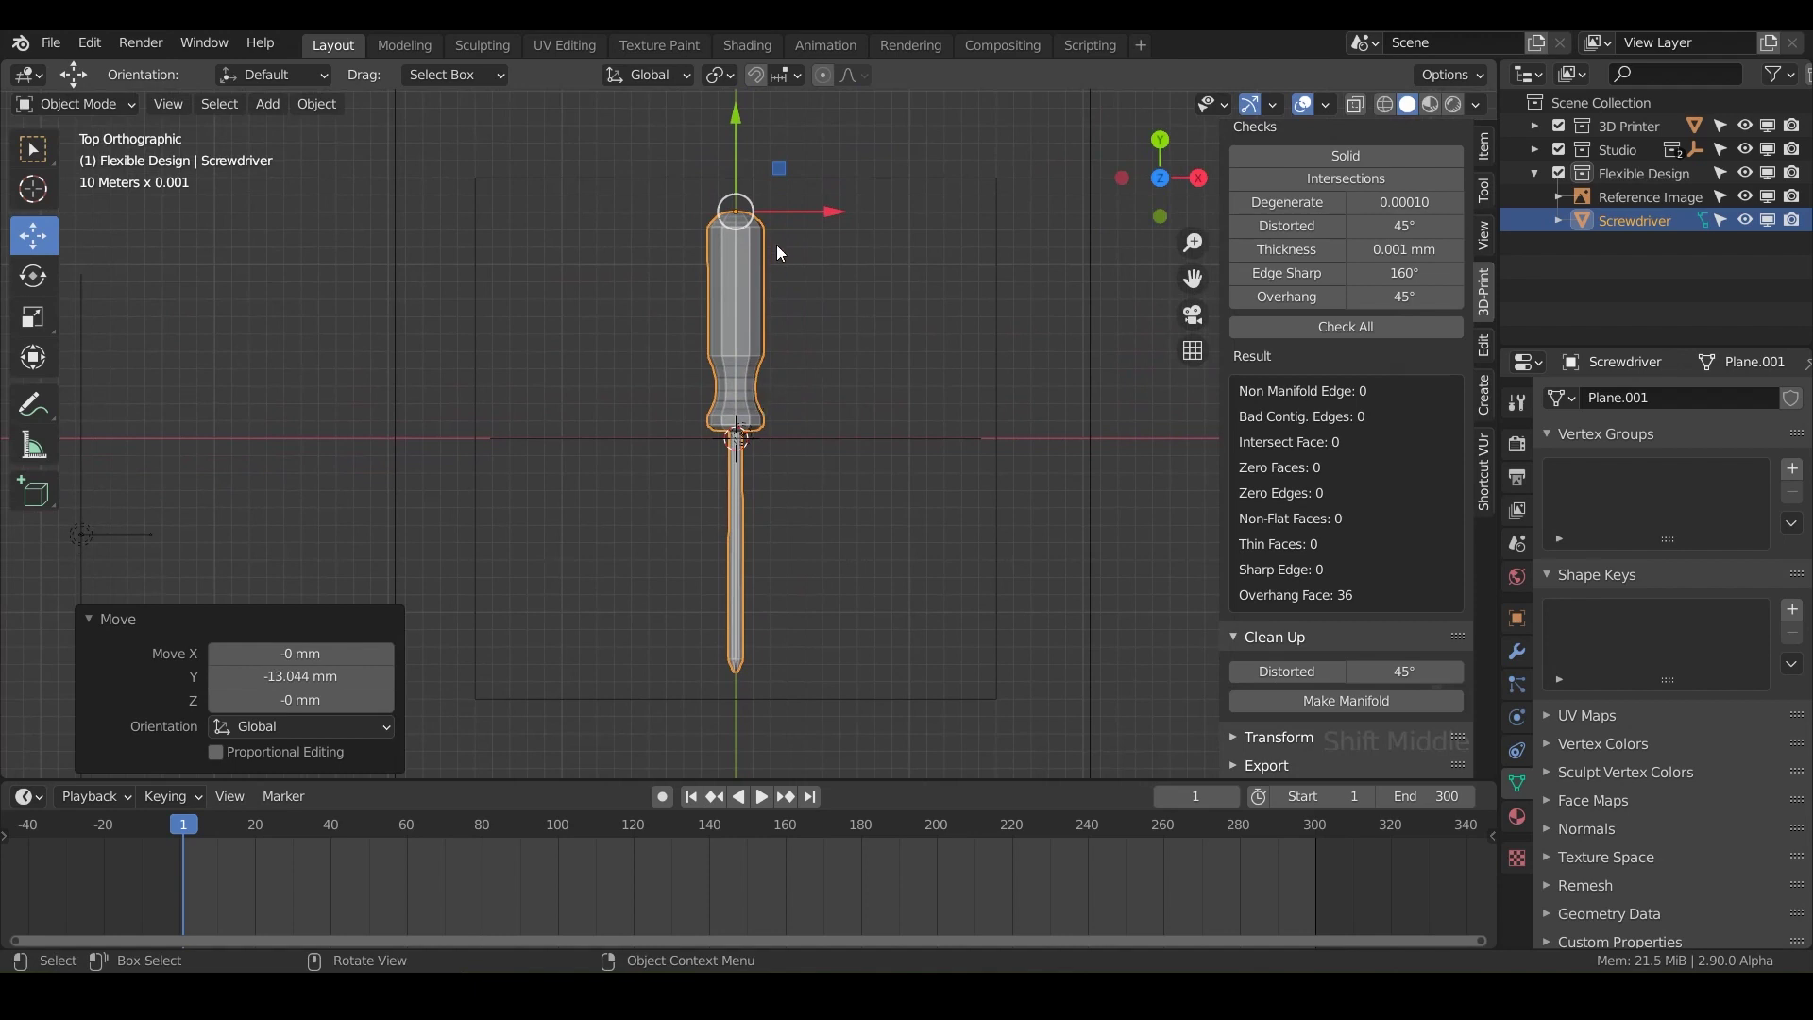
Rotate the screwdriver 45° around the Z axis.
text(r)
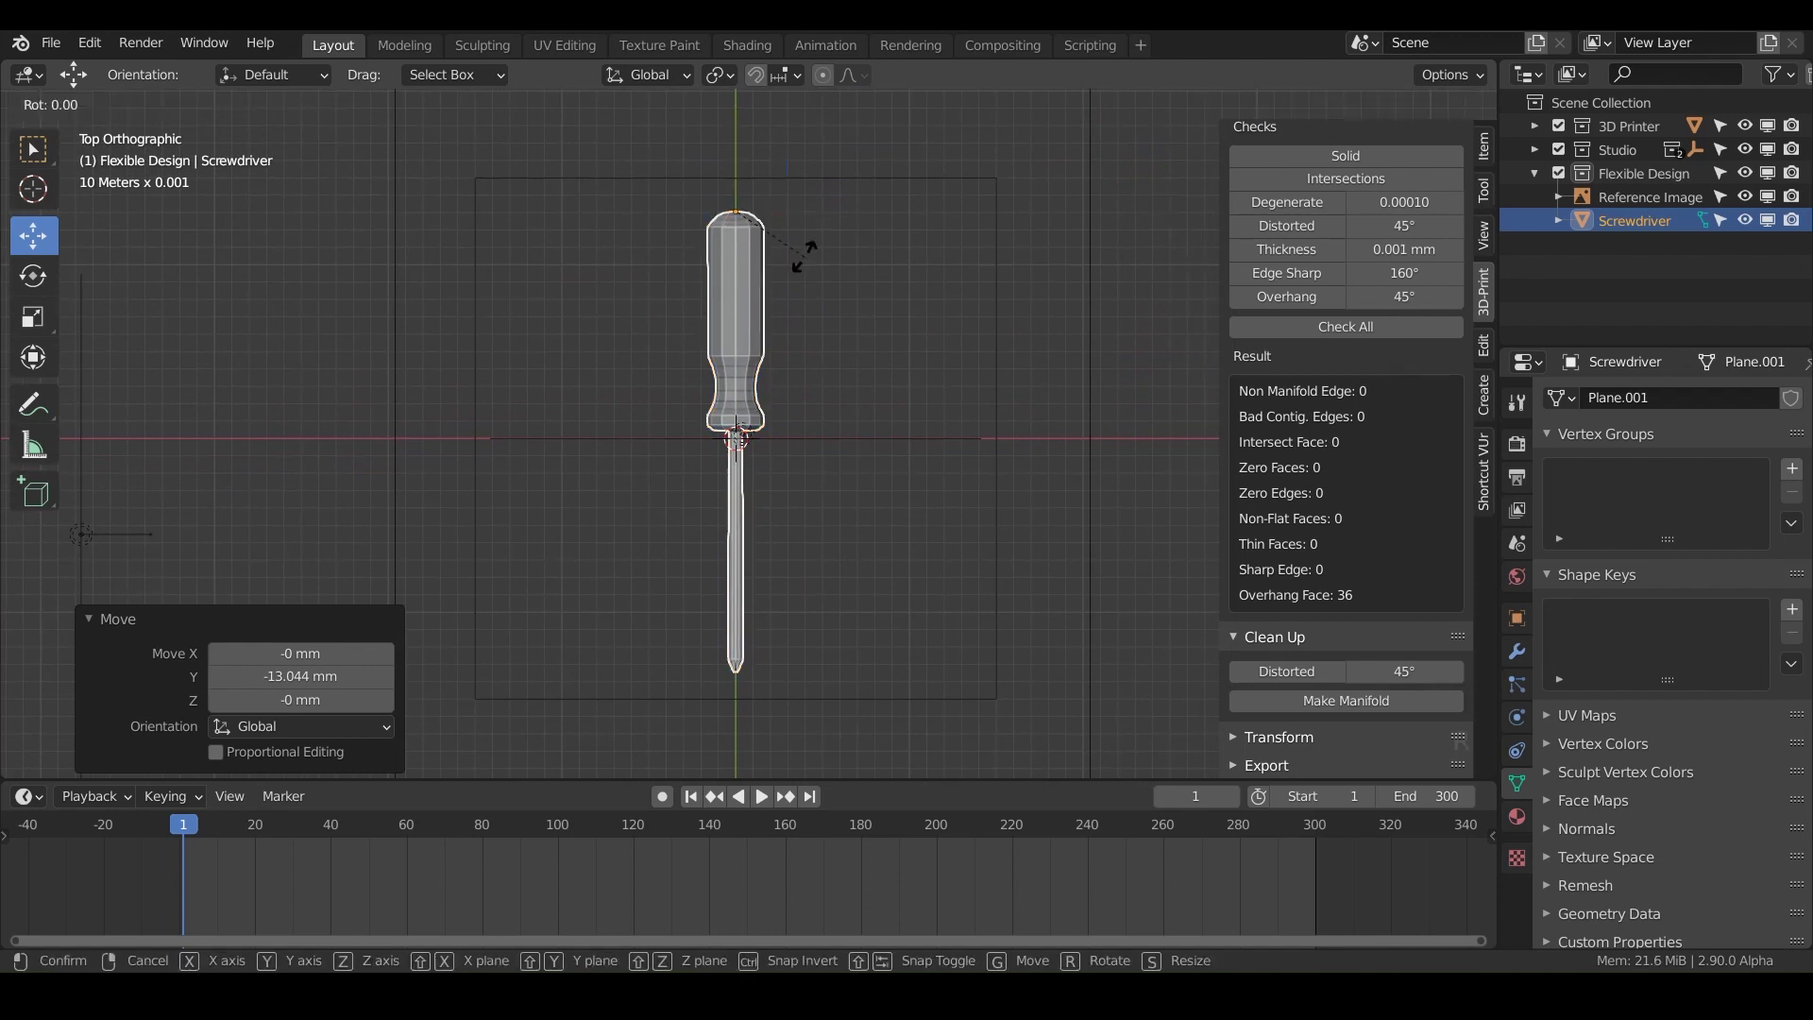
text(z)
text(45)
key(Return)
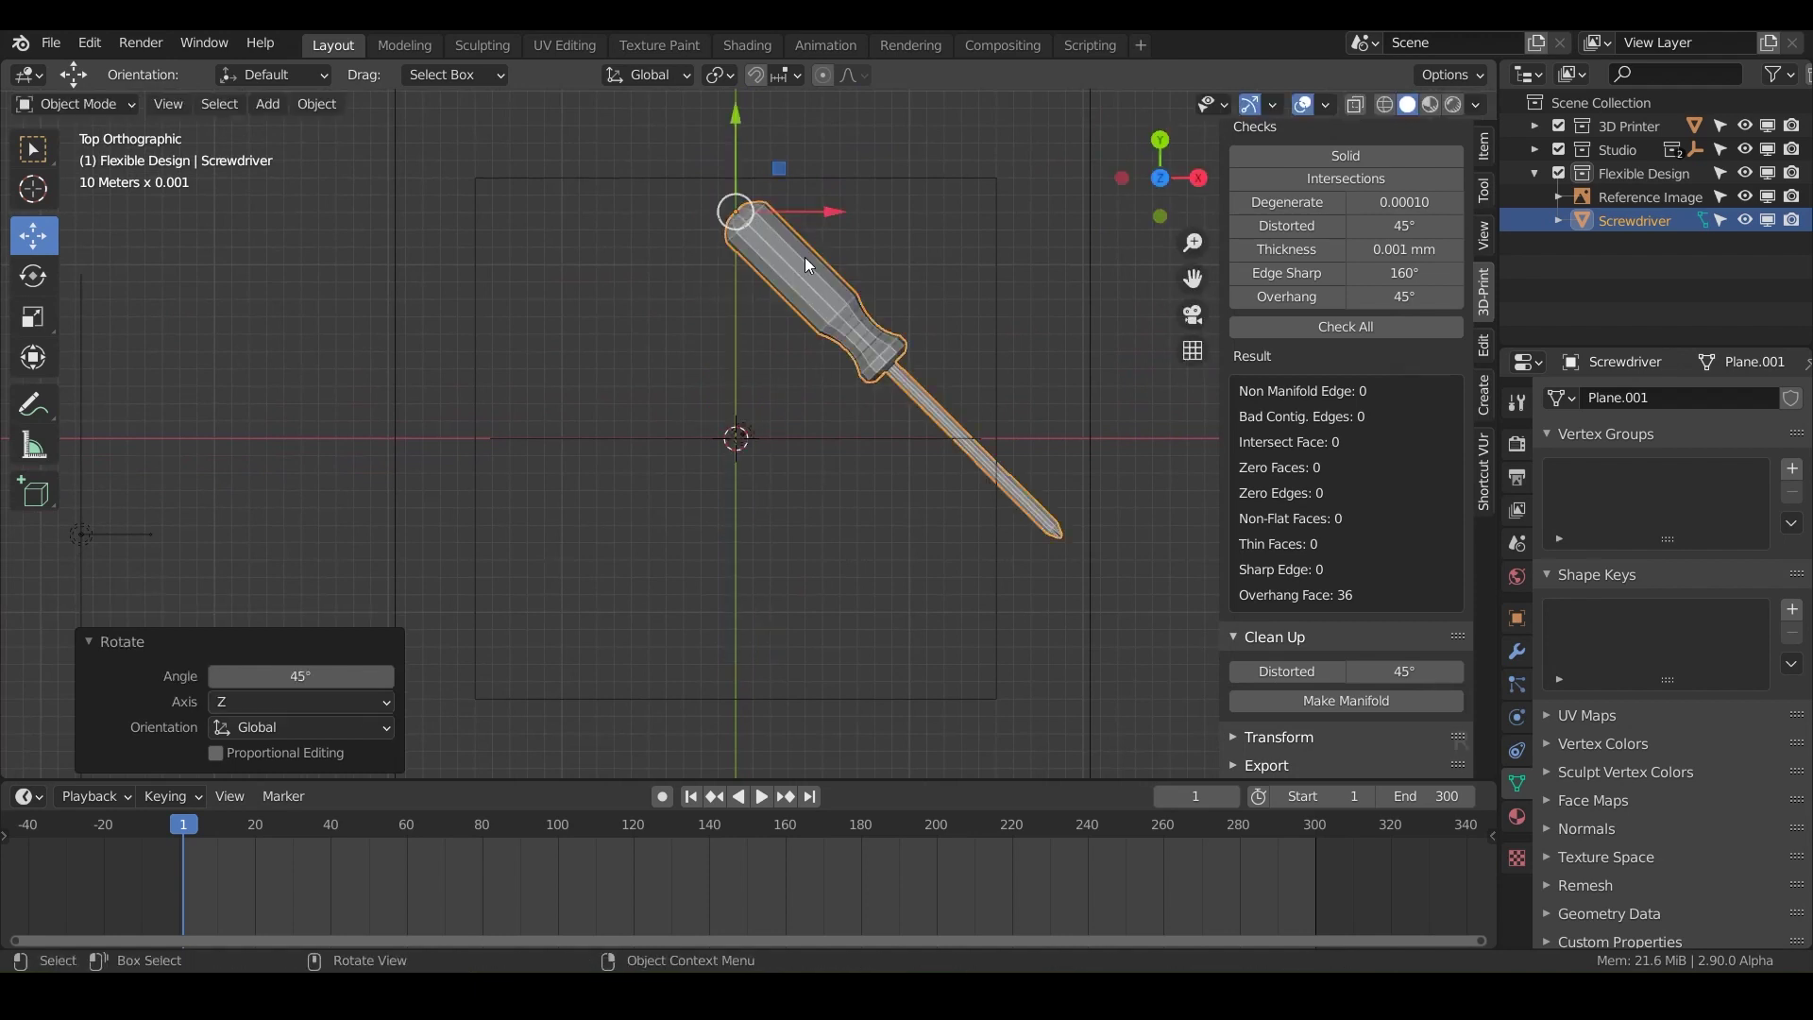
Move the diagonal screwdriver about -80 mm in X and -46 mm in Y to centre it over the origin.
key(g)
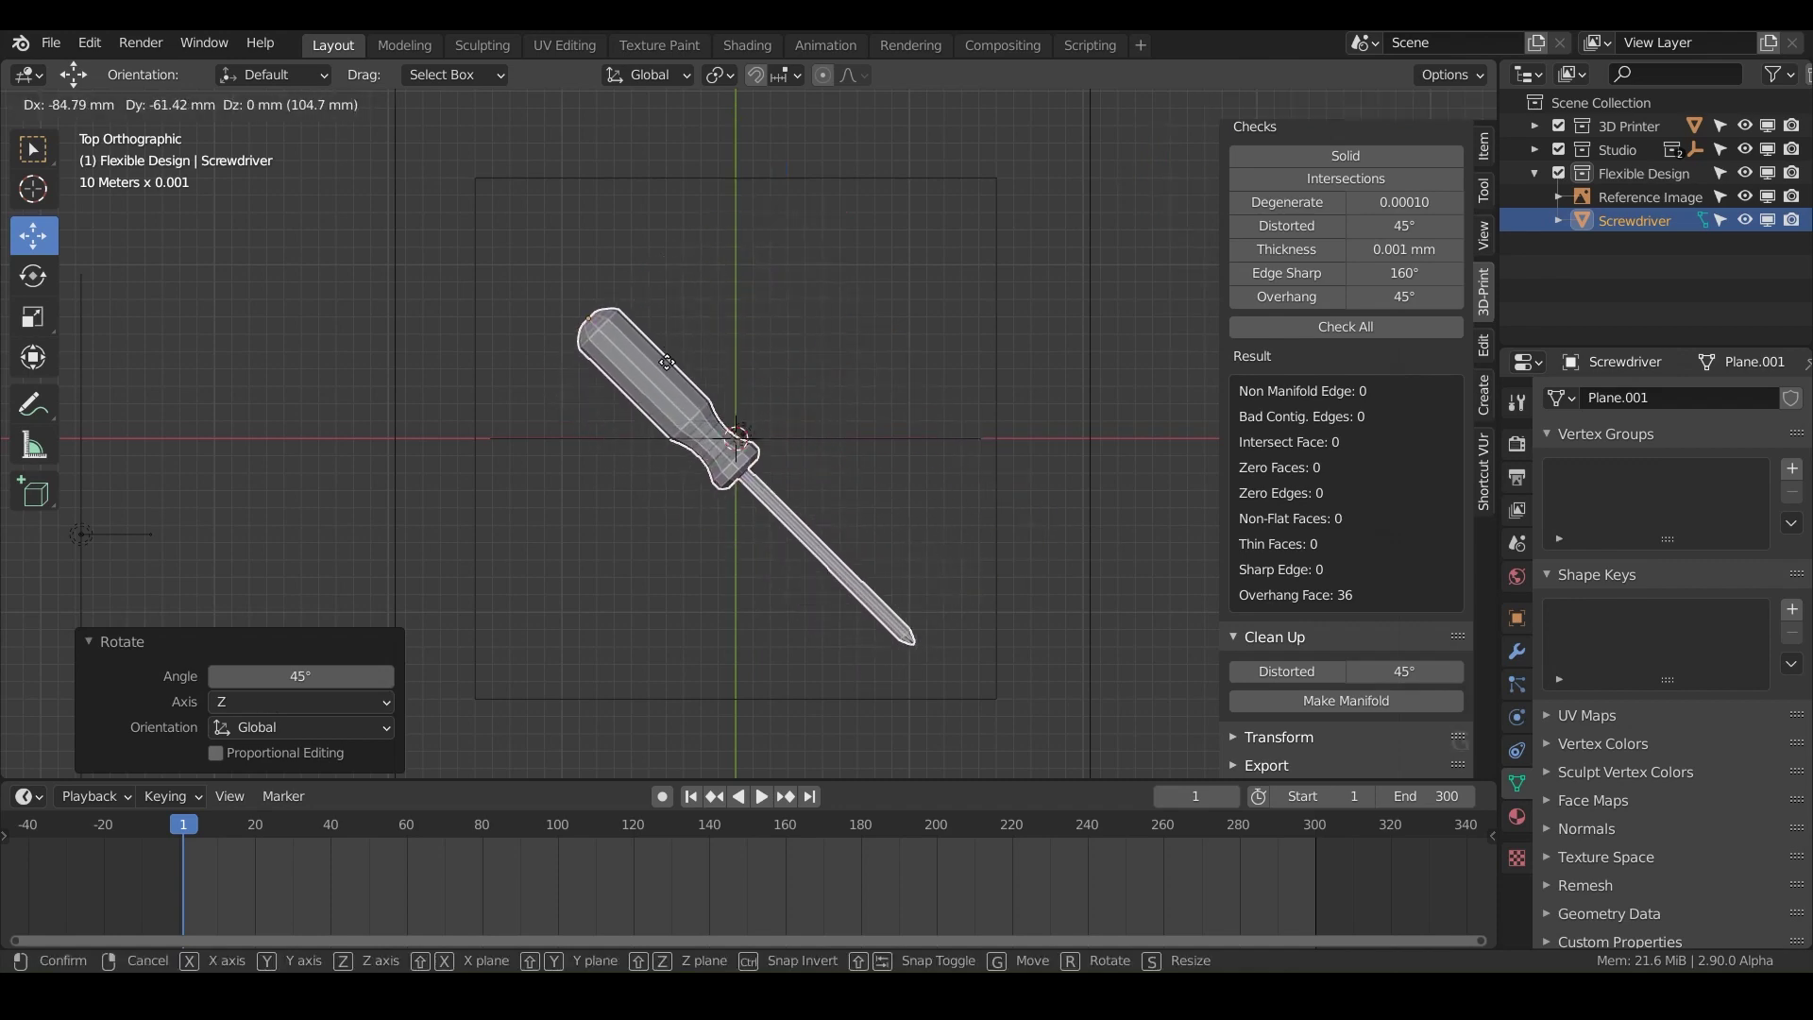
click(674, 347)
middle_drag(700, 535, 711, 348)
scroll(736, 593, up, 3)
shift+middle_drag(737, 593, 705, 349)
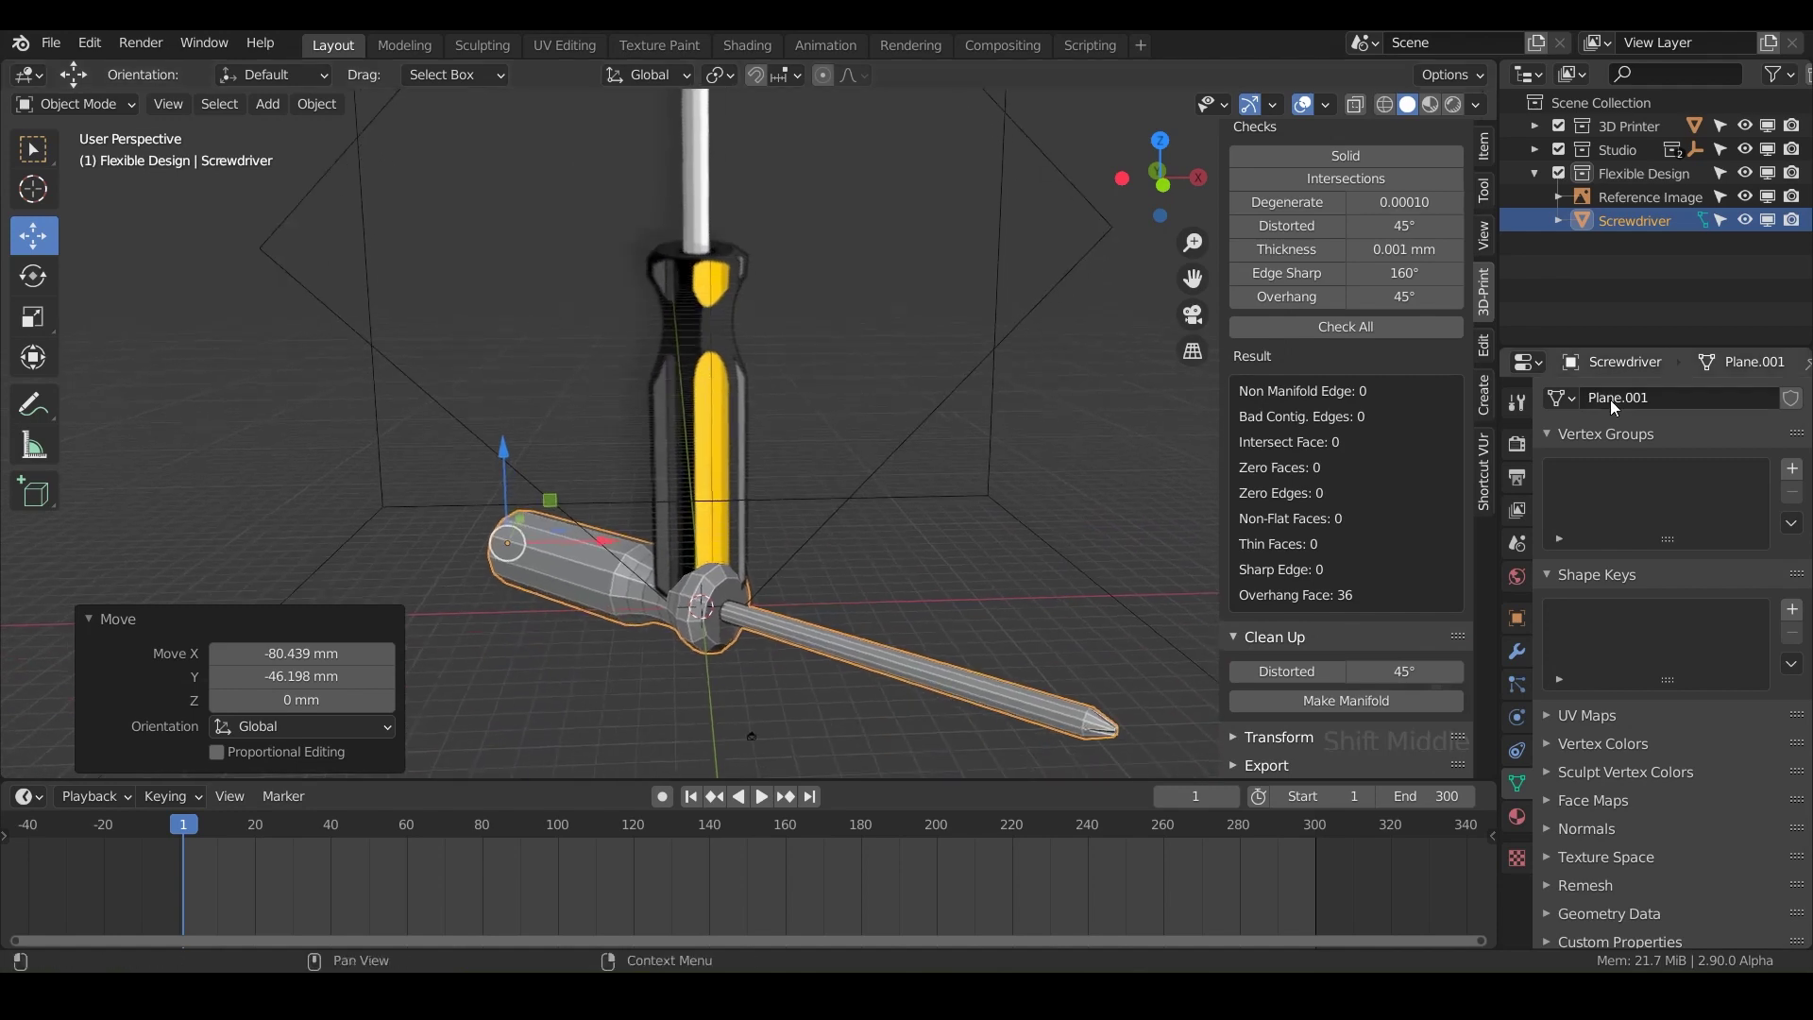
Hide the reference image and show the studio's Background object in Rendered shading.
click(1745, 197)
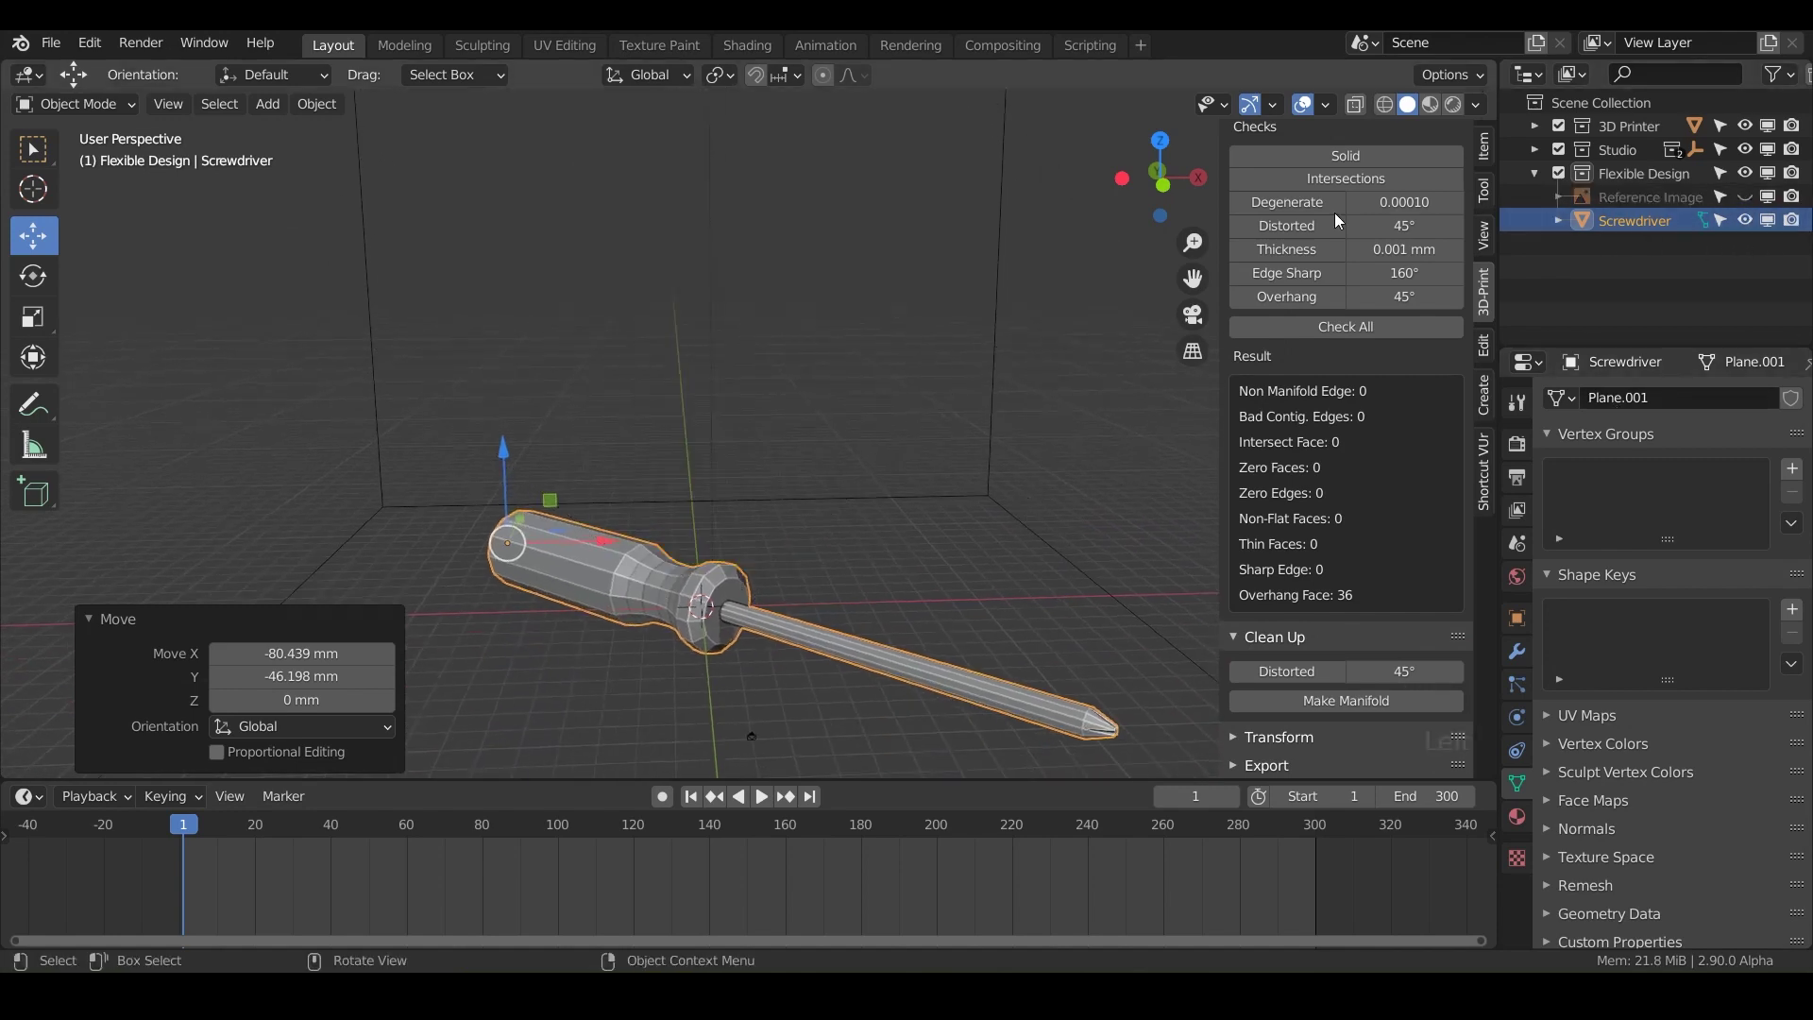
click(1453, 104)
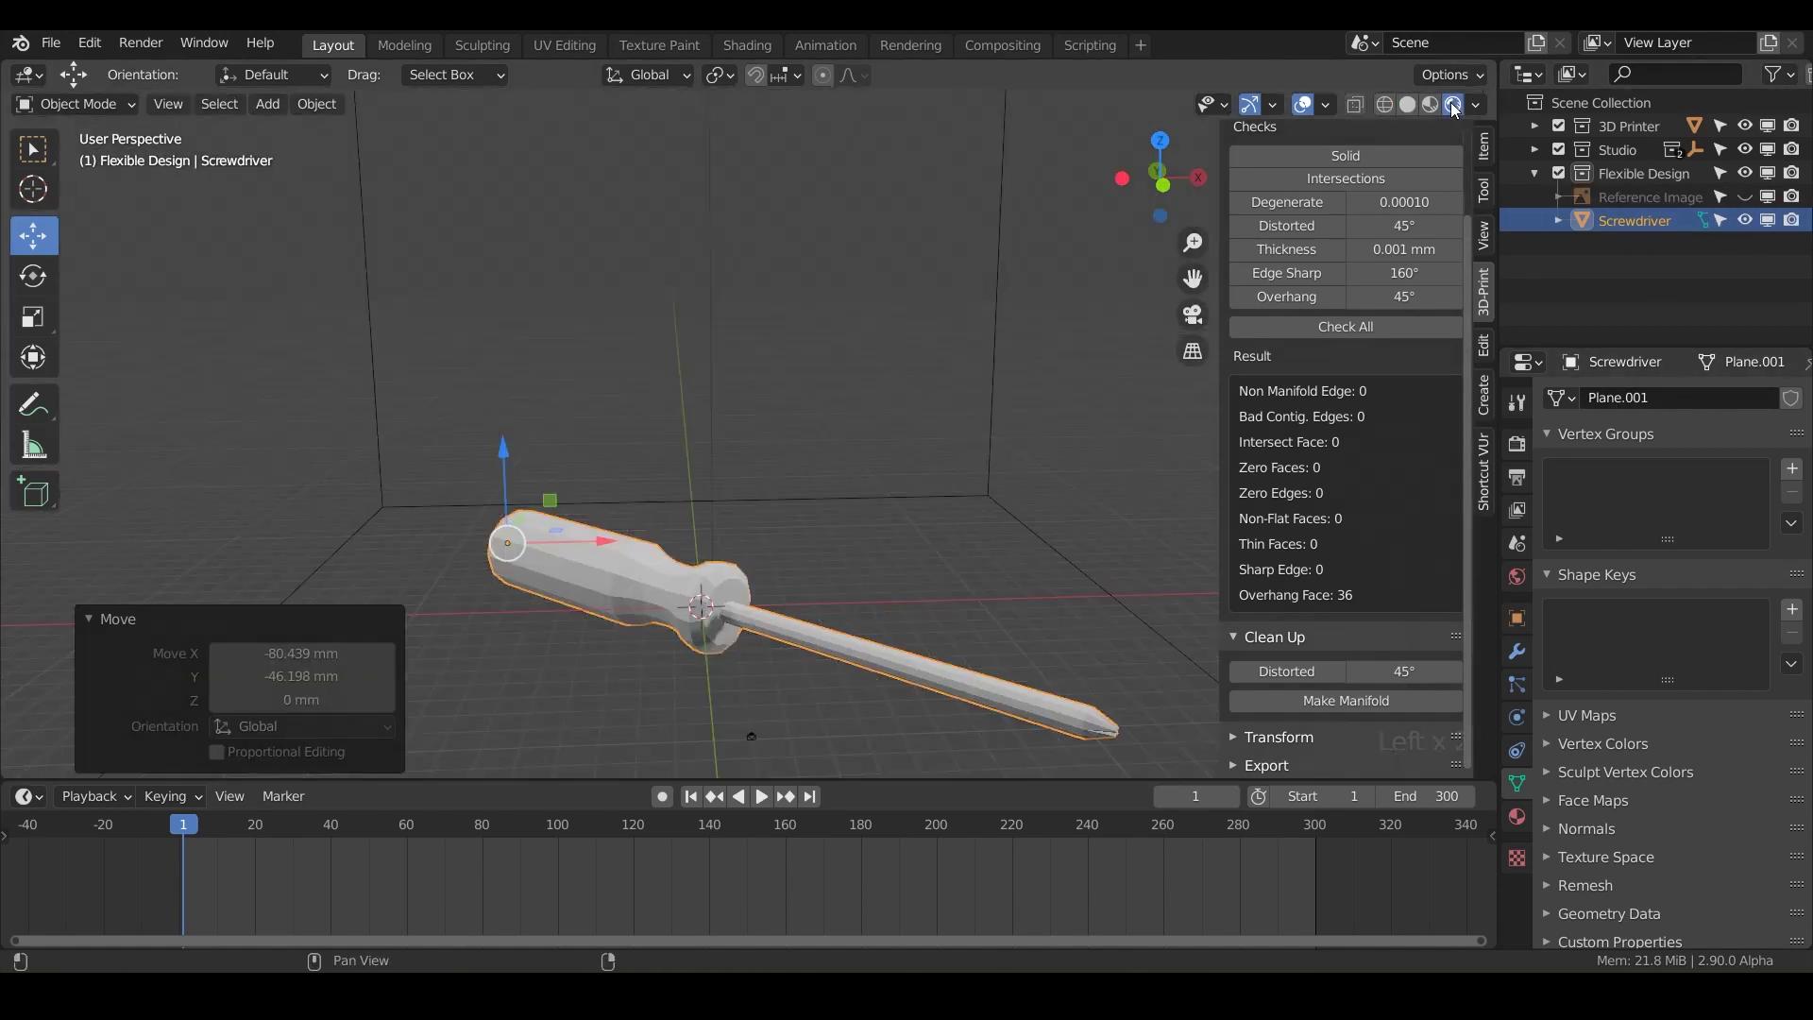
click(1535, 149)
click(1745, 244)
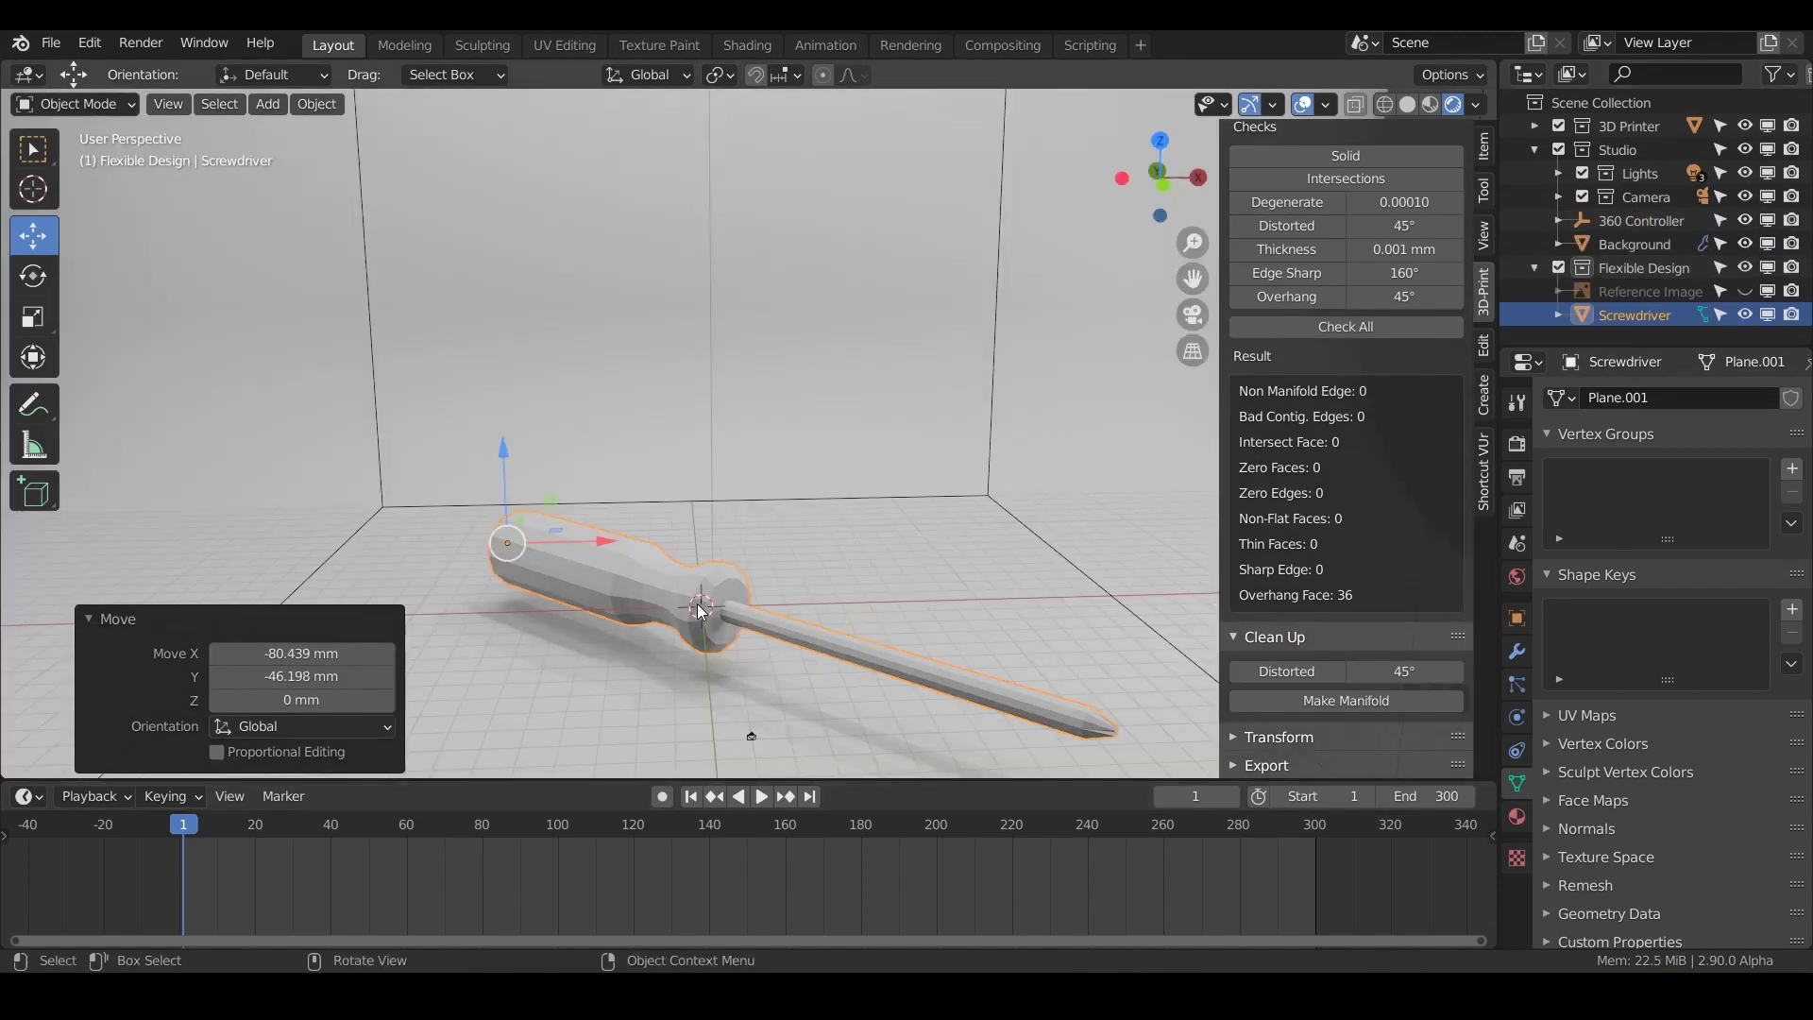
Assign the existing Red material to the studio Background and hide the viewport overlays to preview the render.
click(1029, 682)
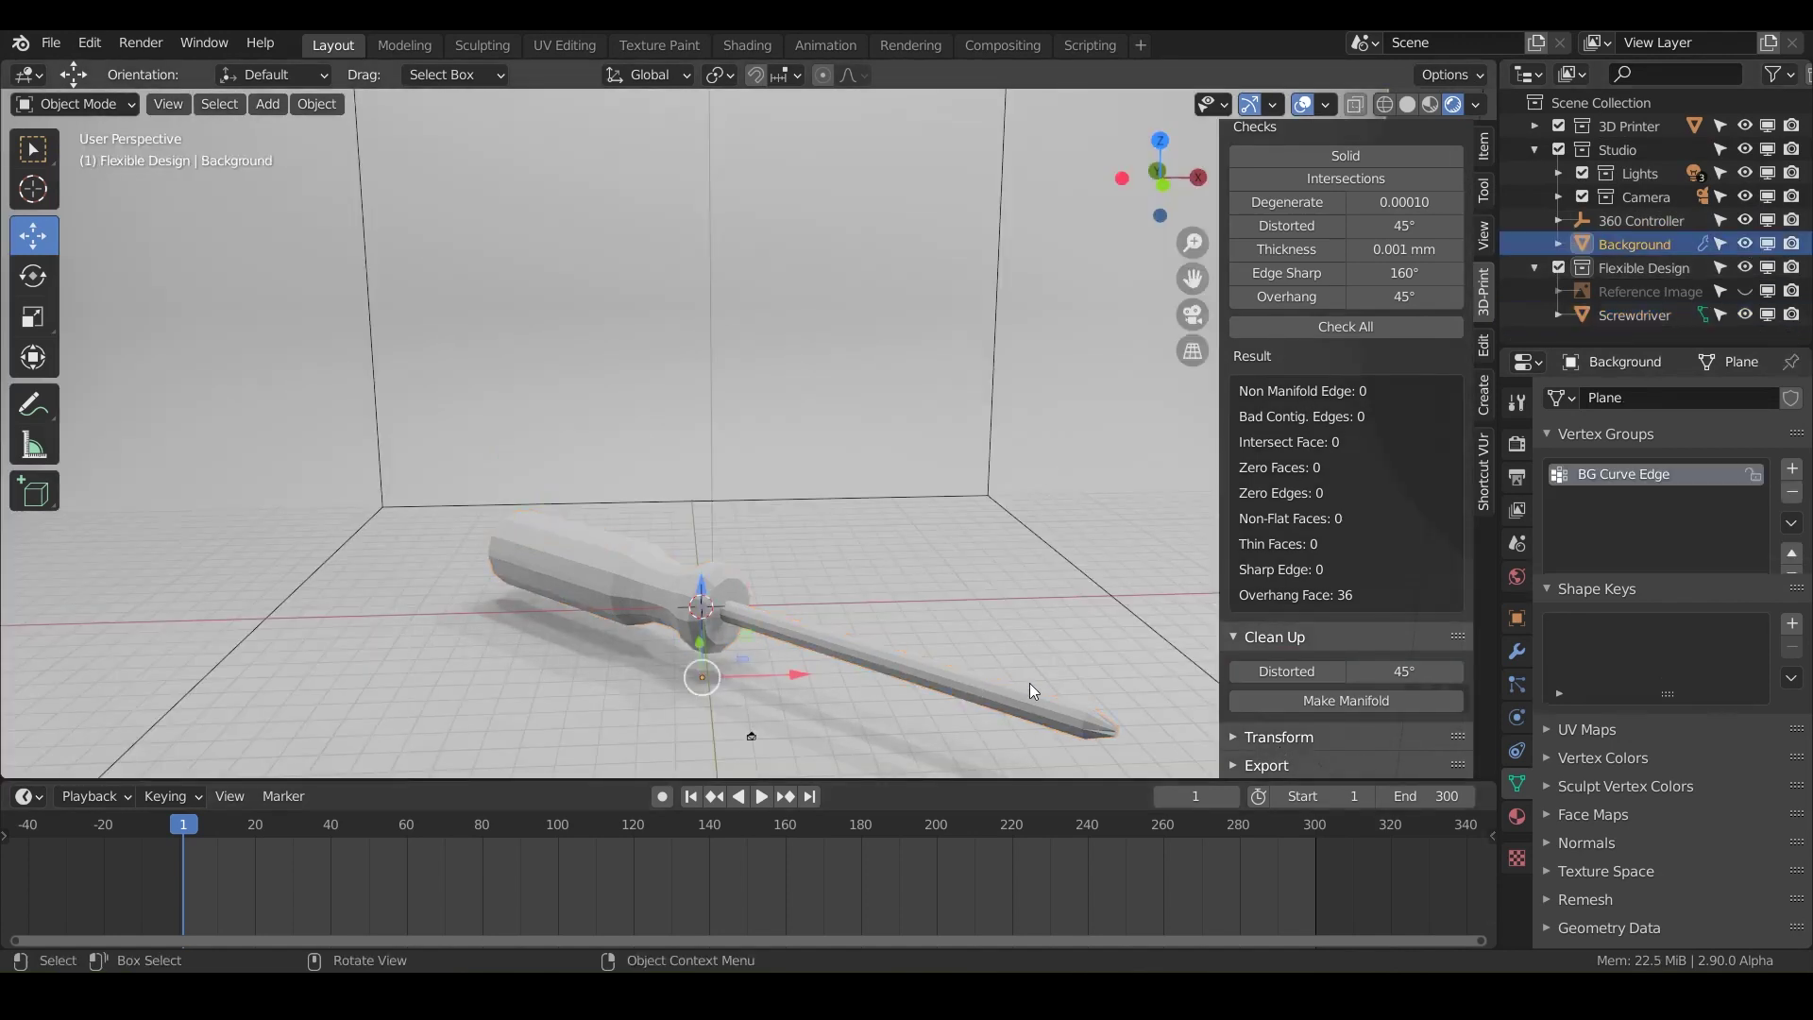
click(1516, 816)
click(1575, 497)
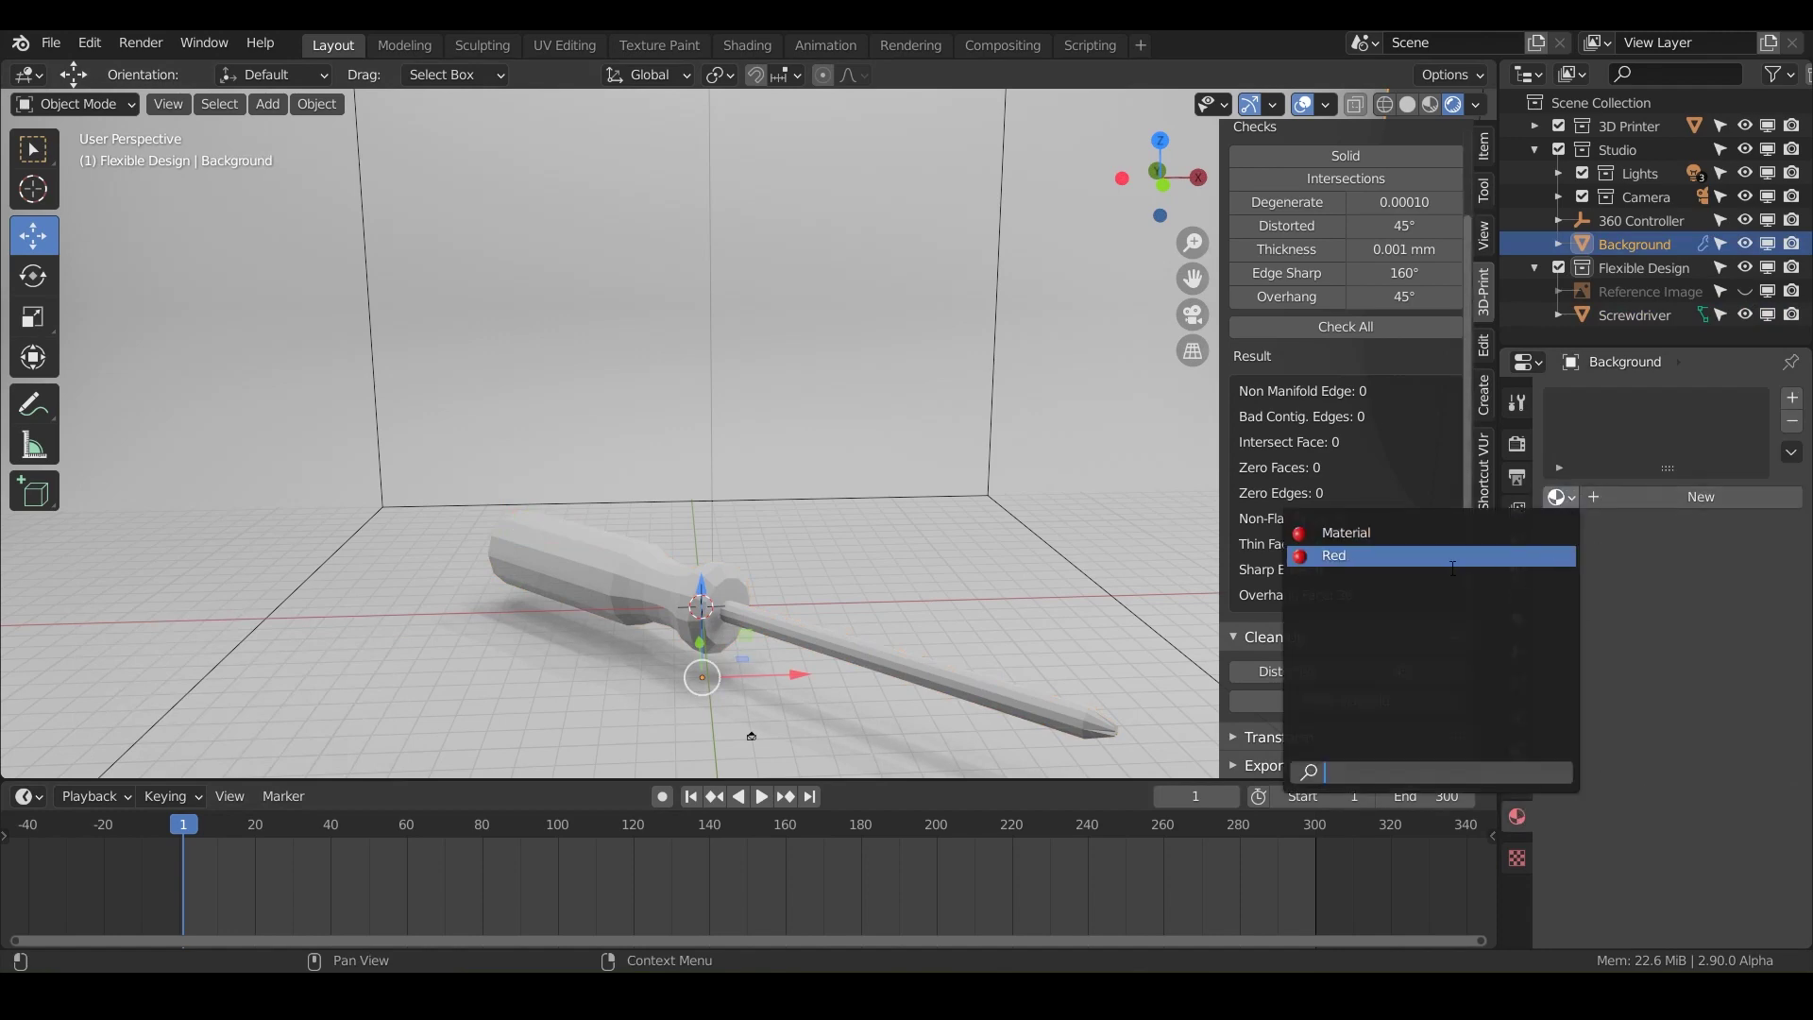
click(1341, 554)
middle_drag(1102, 610, 755, 586)
click(1303, 108)
middle_drag(1047, 349, 667, 622)
Select the screwdriver with overlays shown again and export it in STL format to the STLs folder.
click(610, 572)
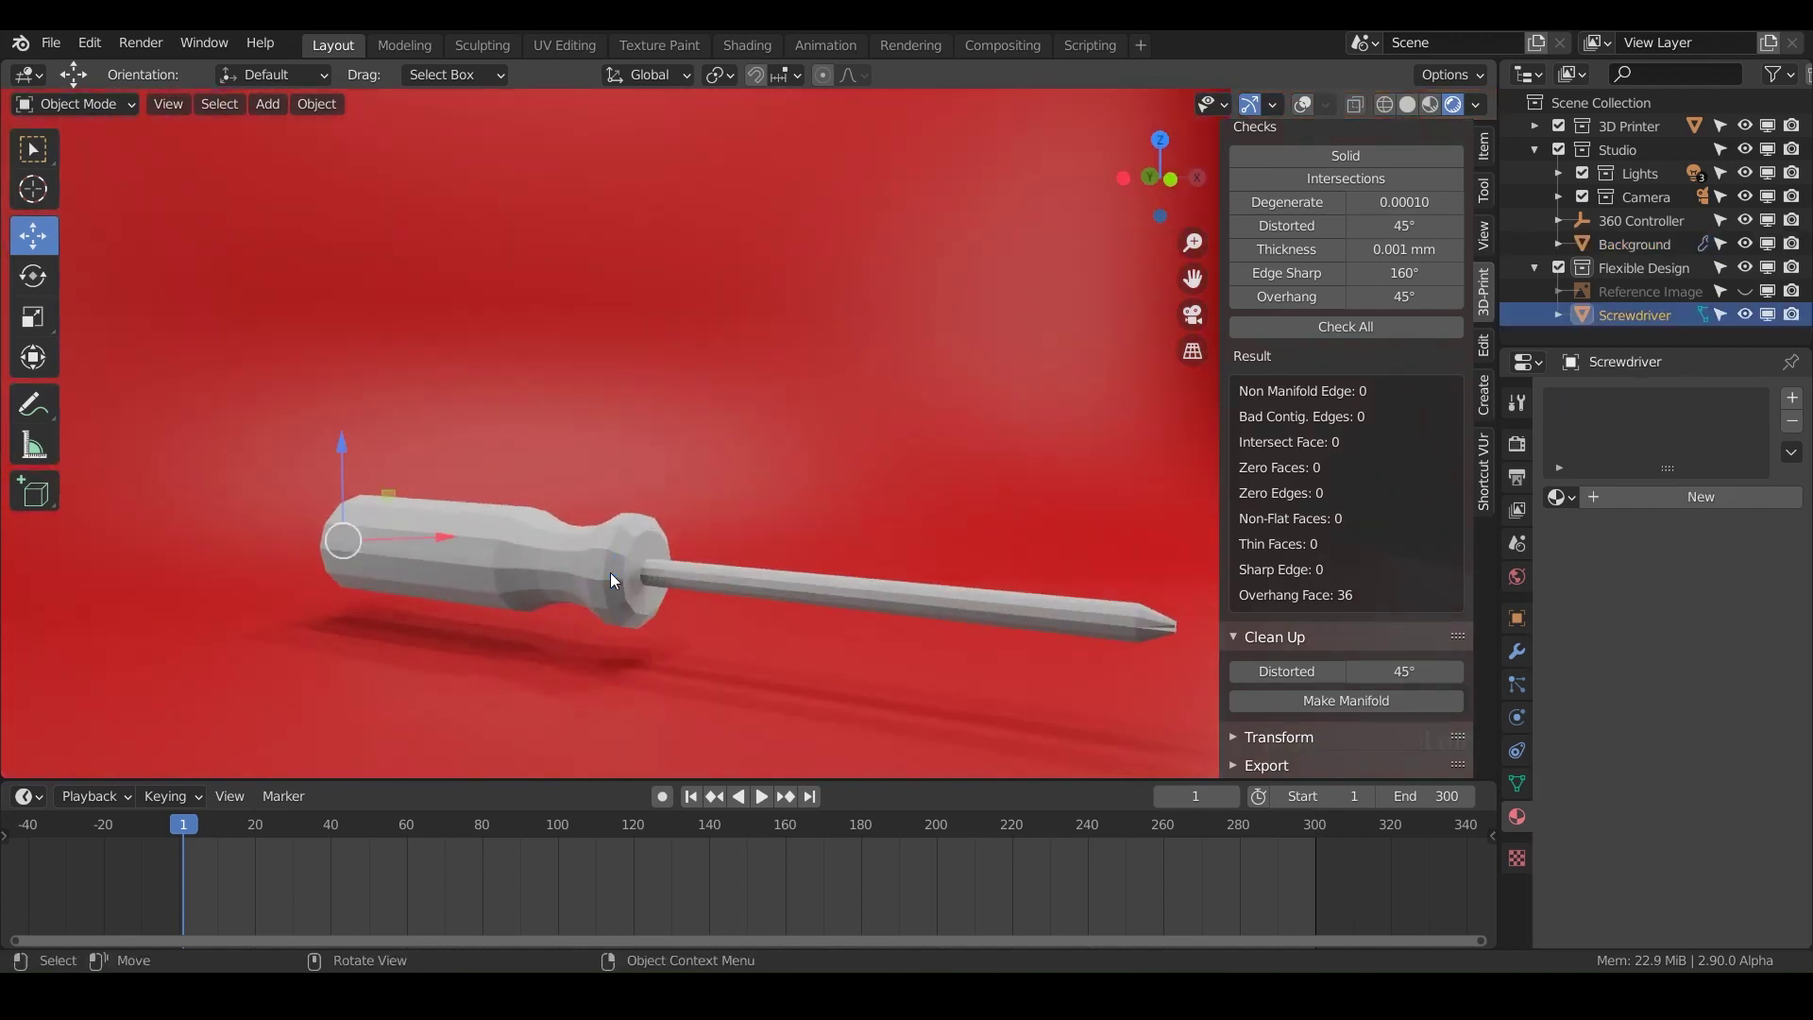
click(1303, 106)
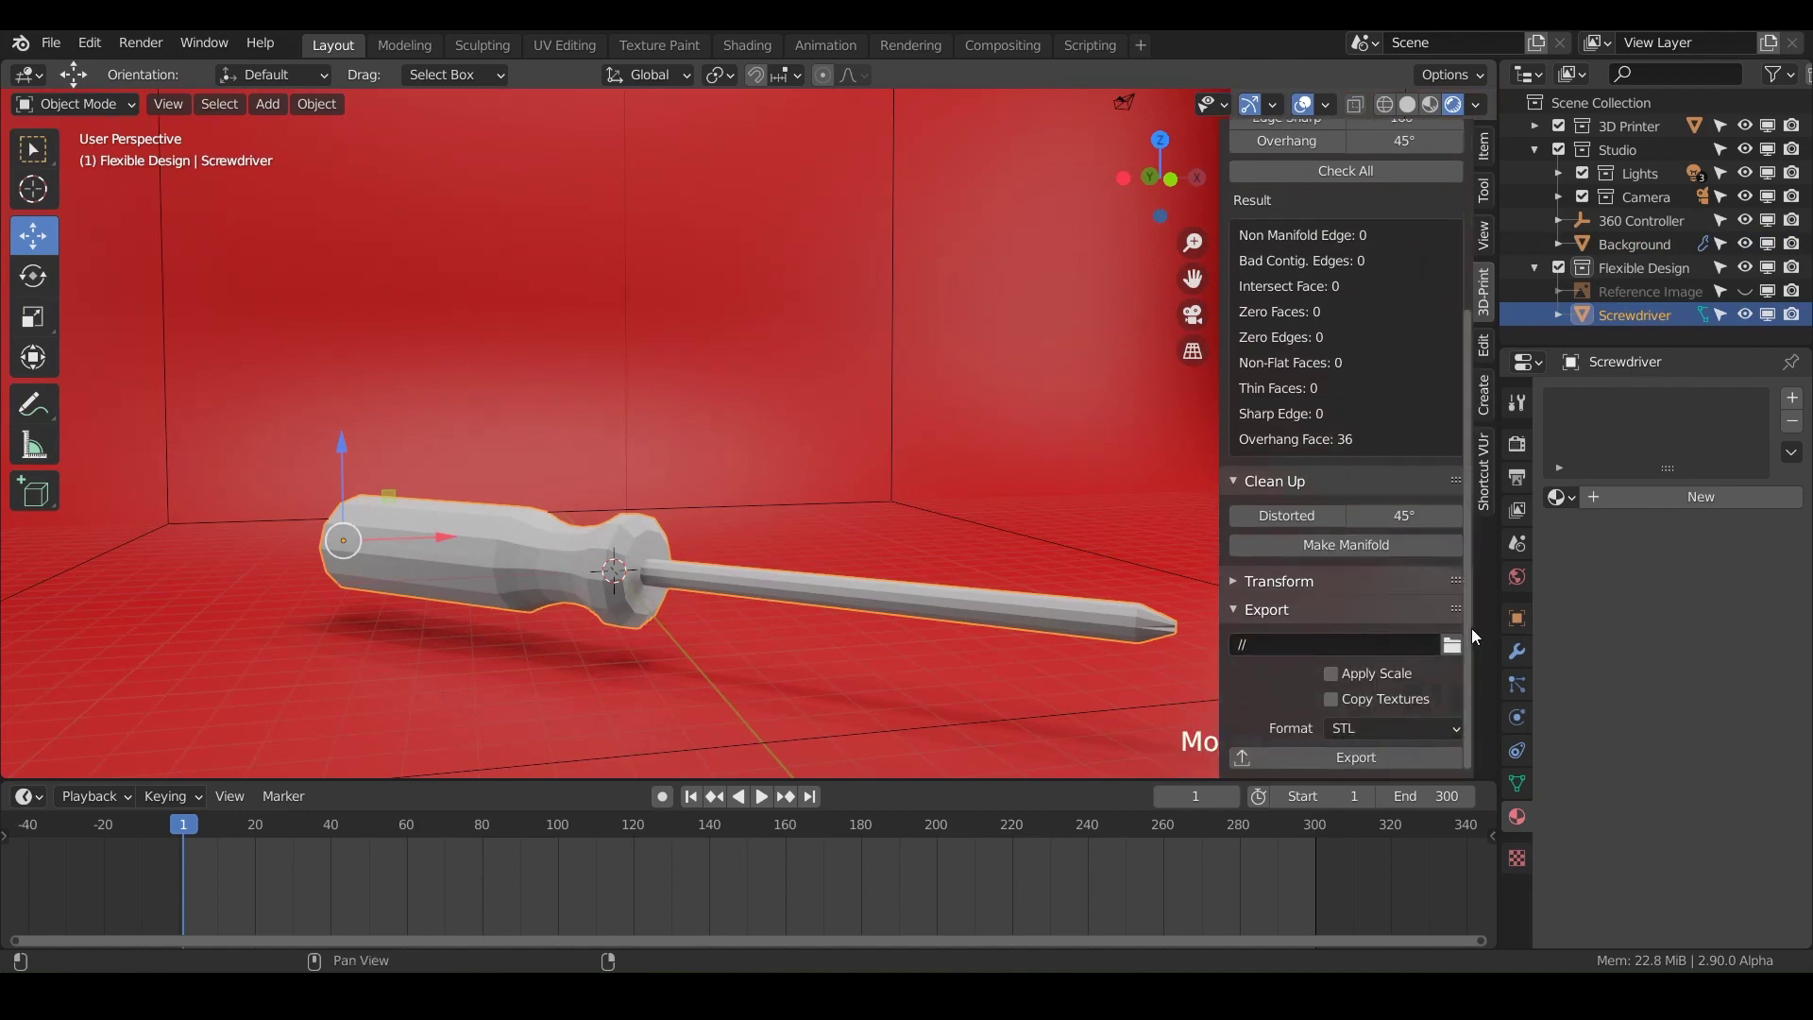
click(1449, 651)
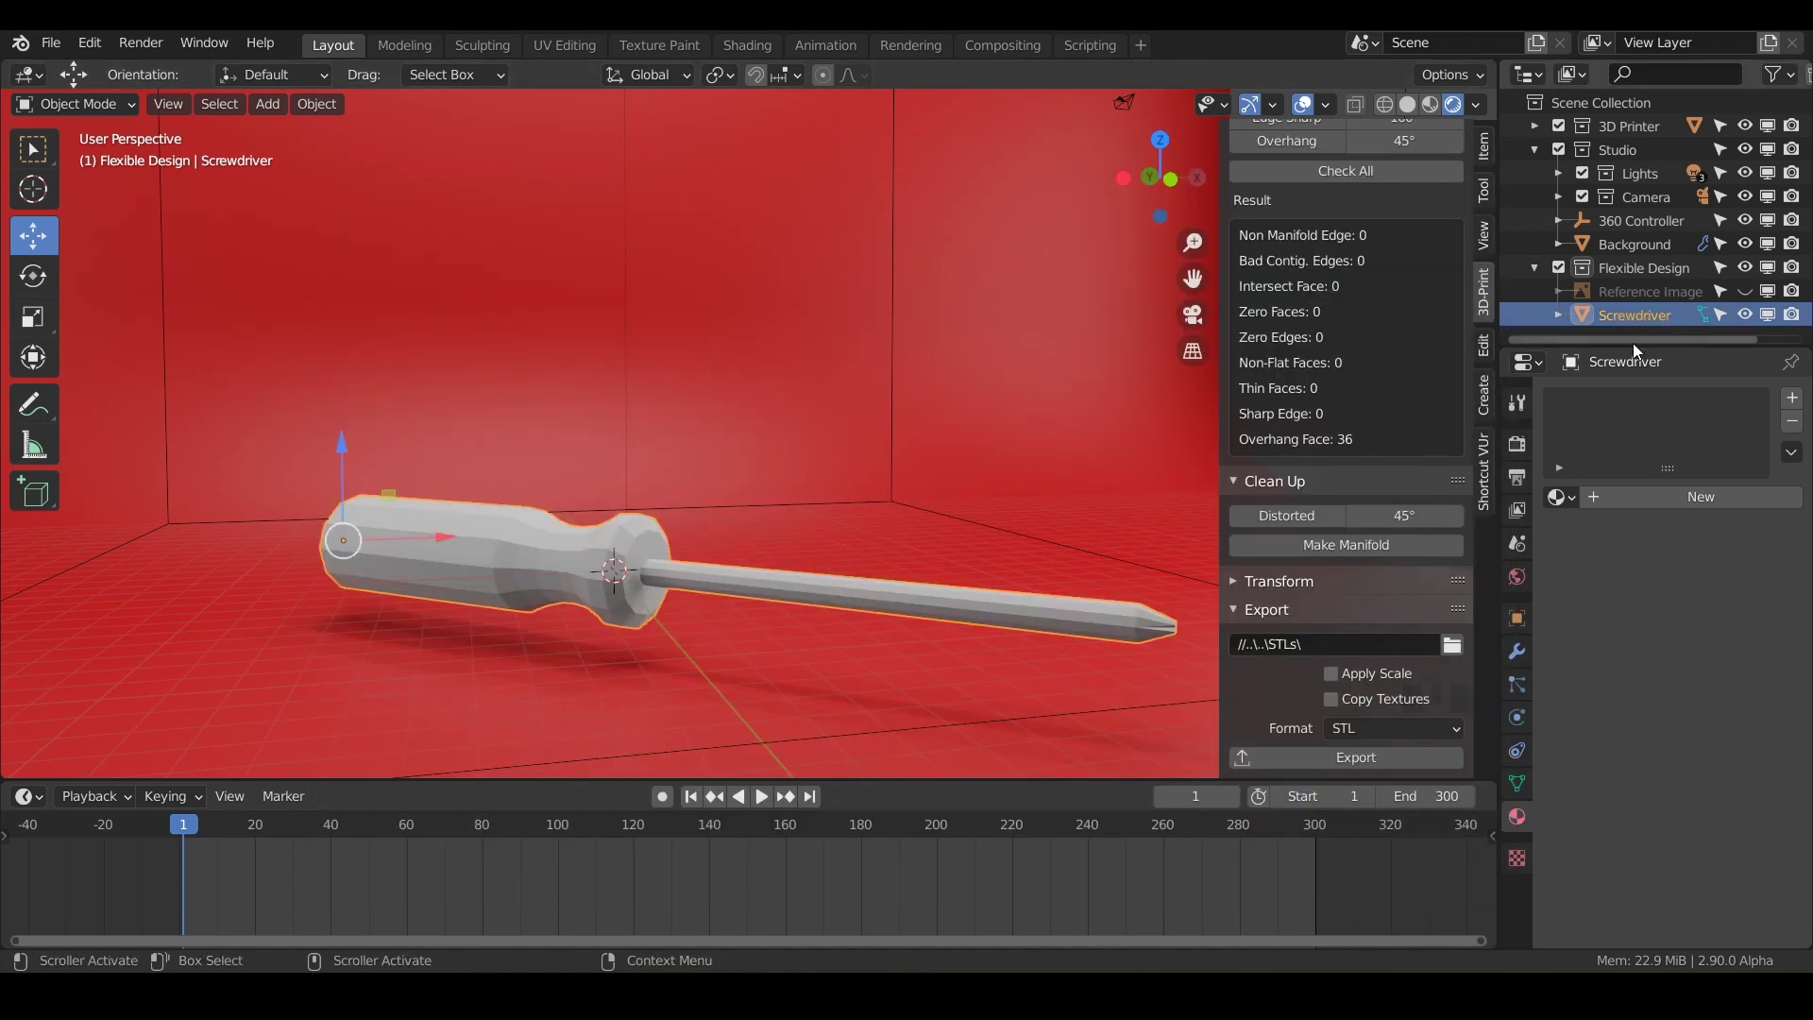
click(1349, 757)
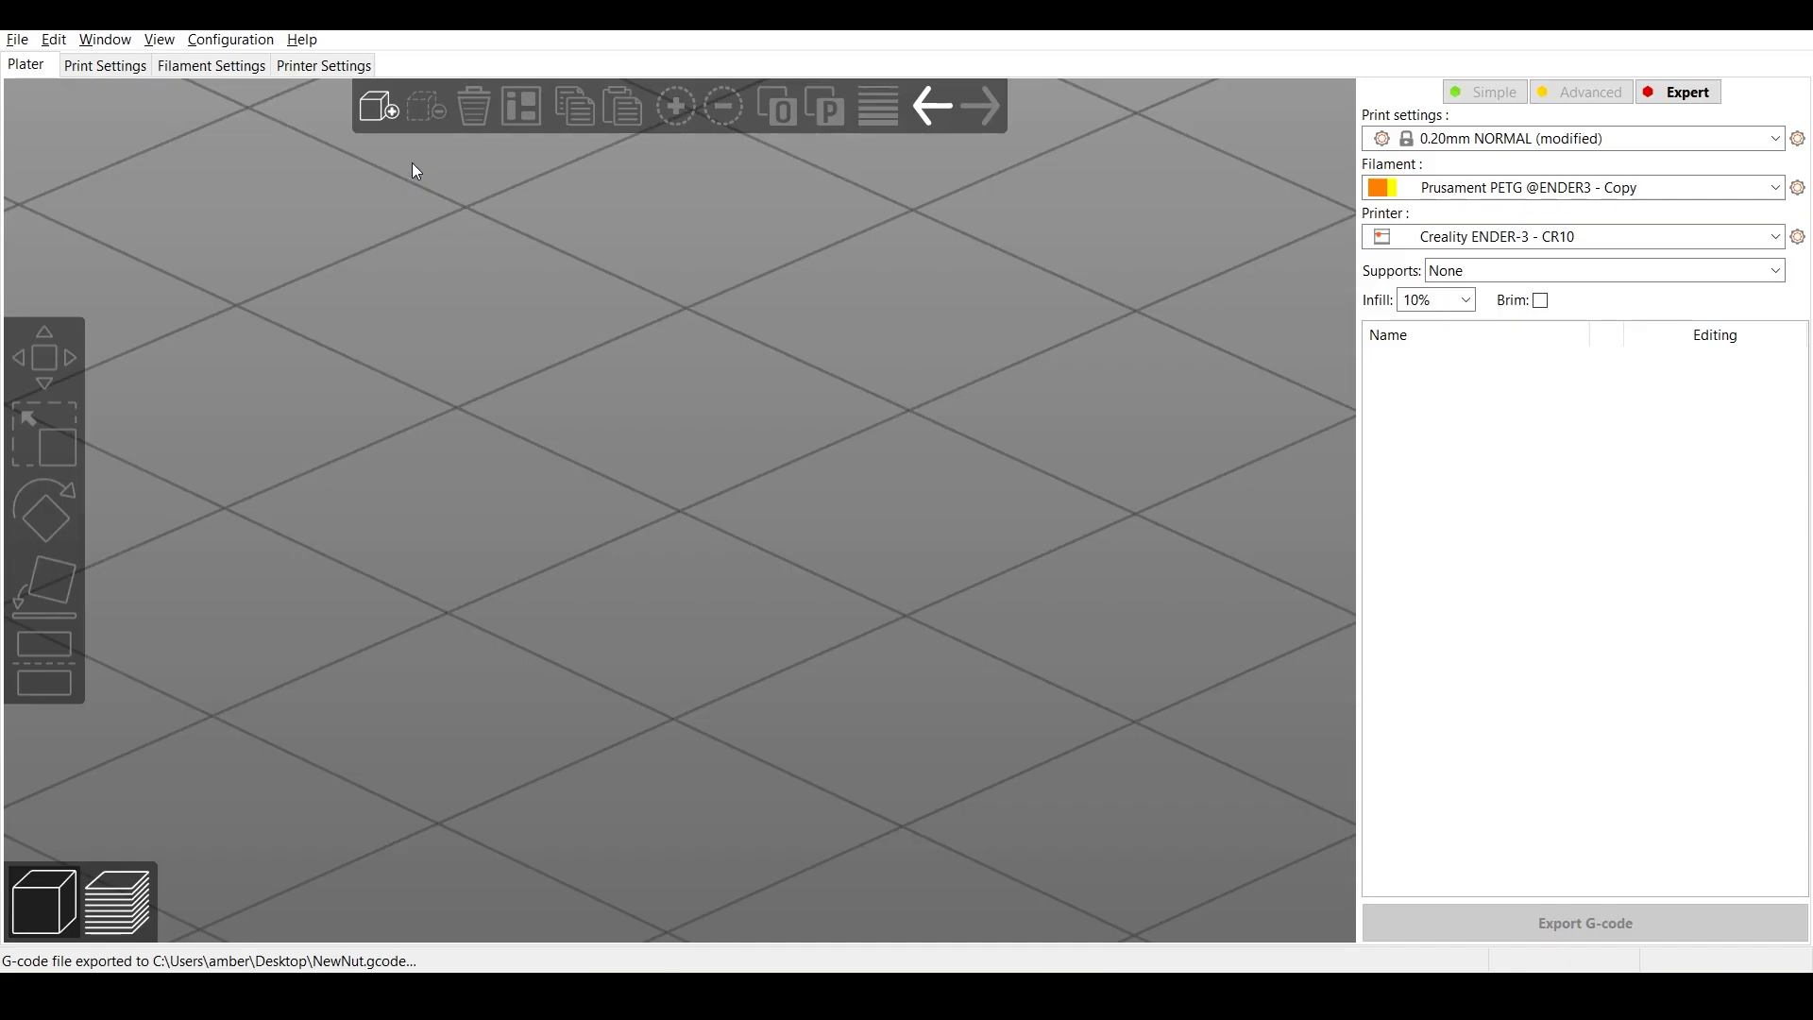
Switch to PrusaSlicer and import the Spin-Screwdriver STL file onto the print bed.
scroll(717, 534, down, 20)
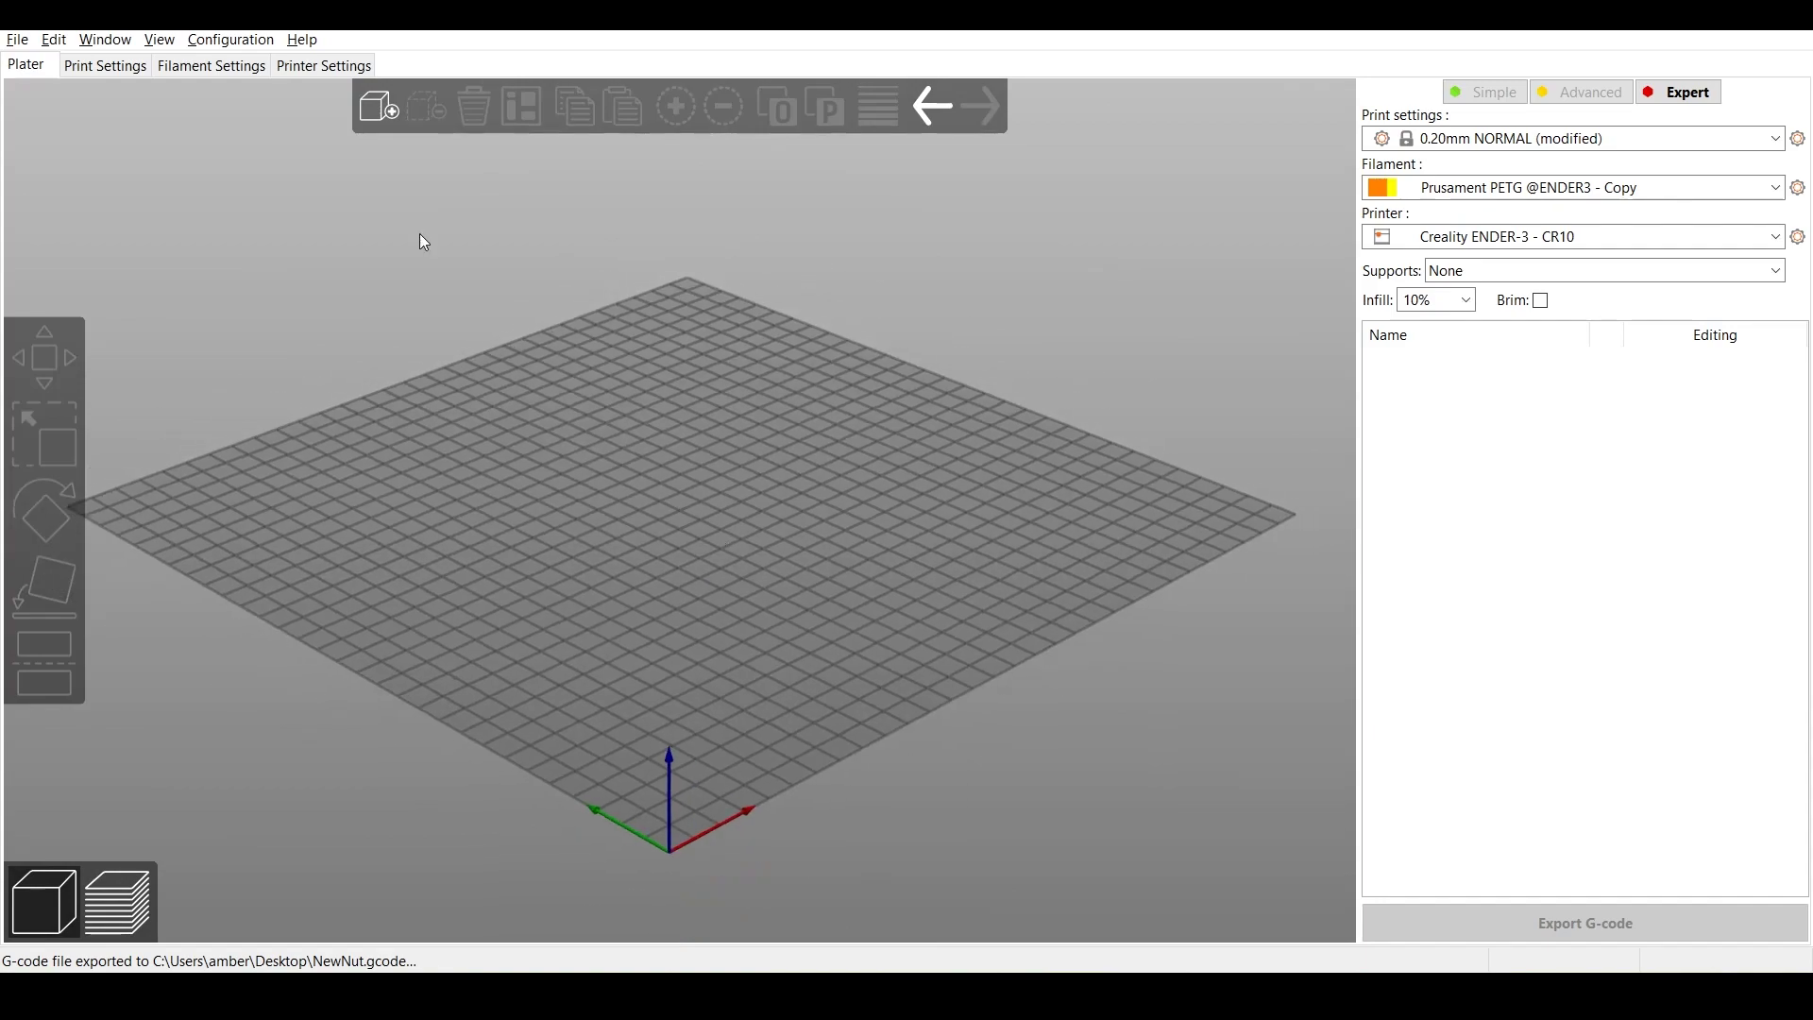
click(379, 106)
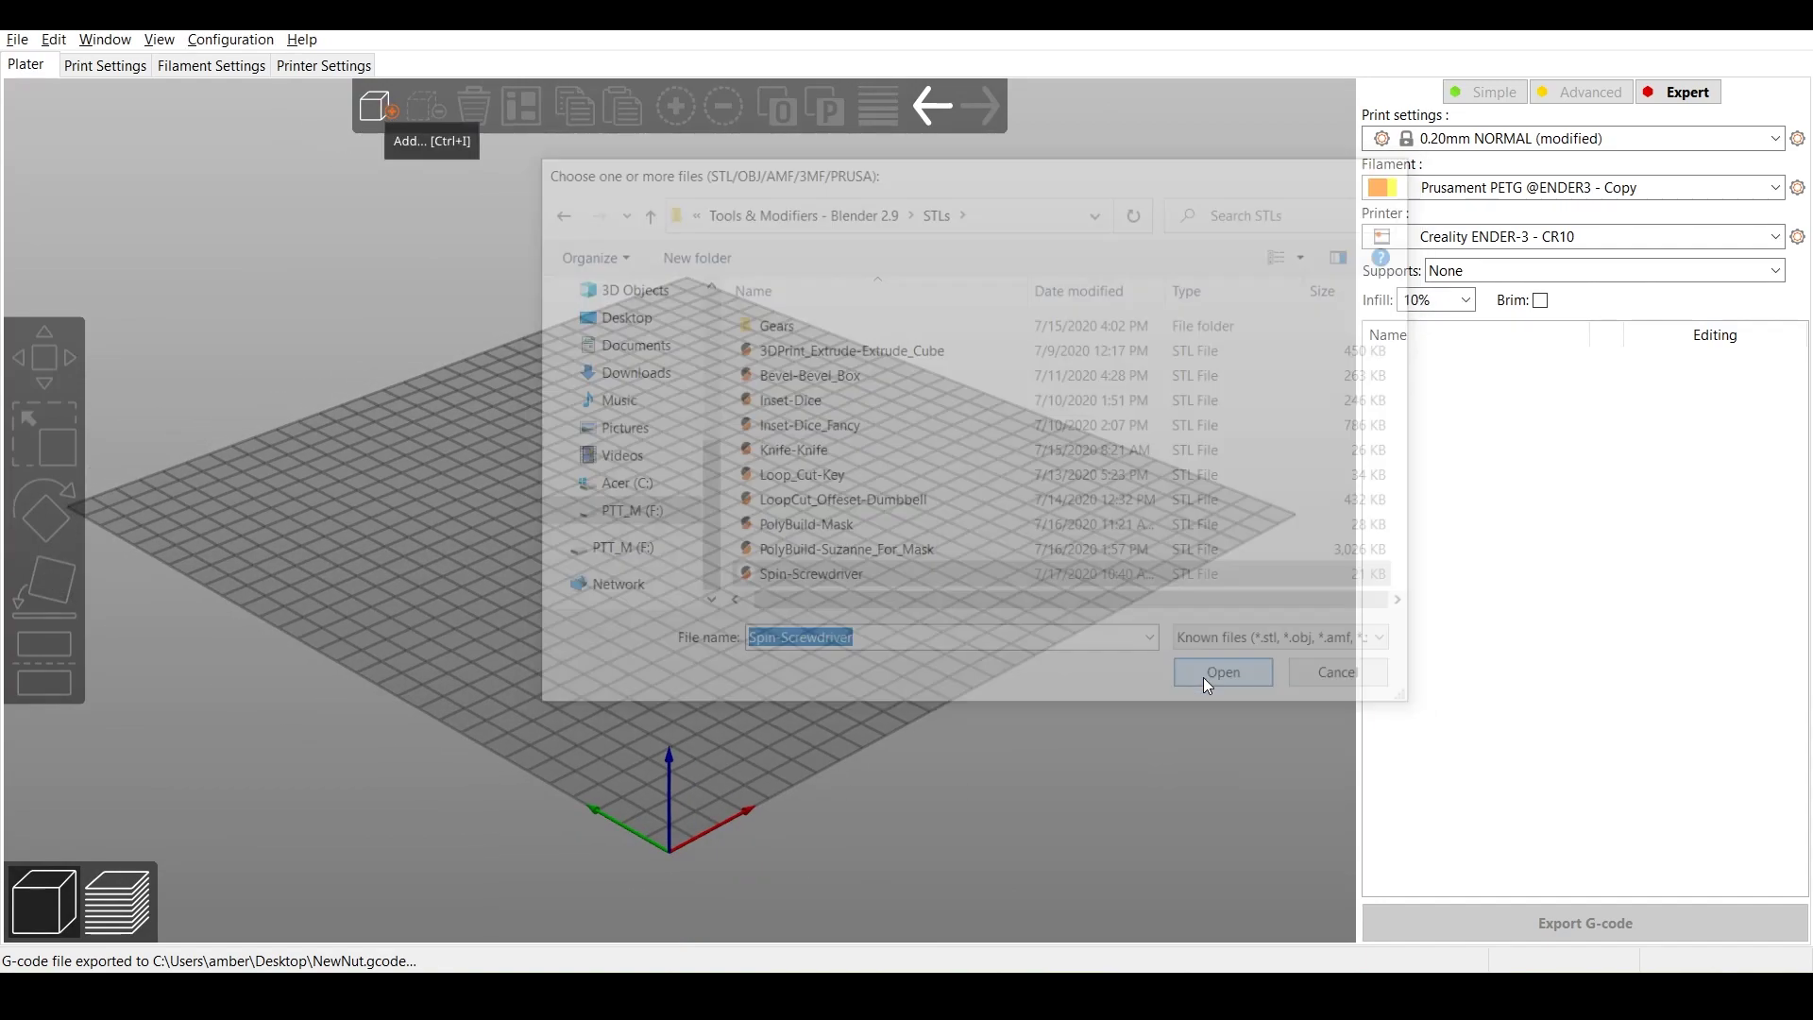
click(1206, 680)
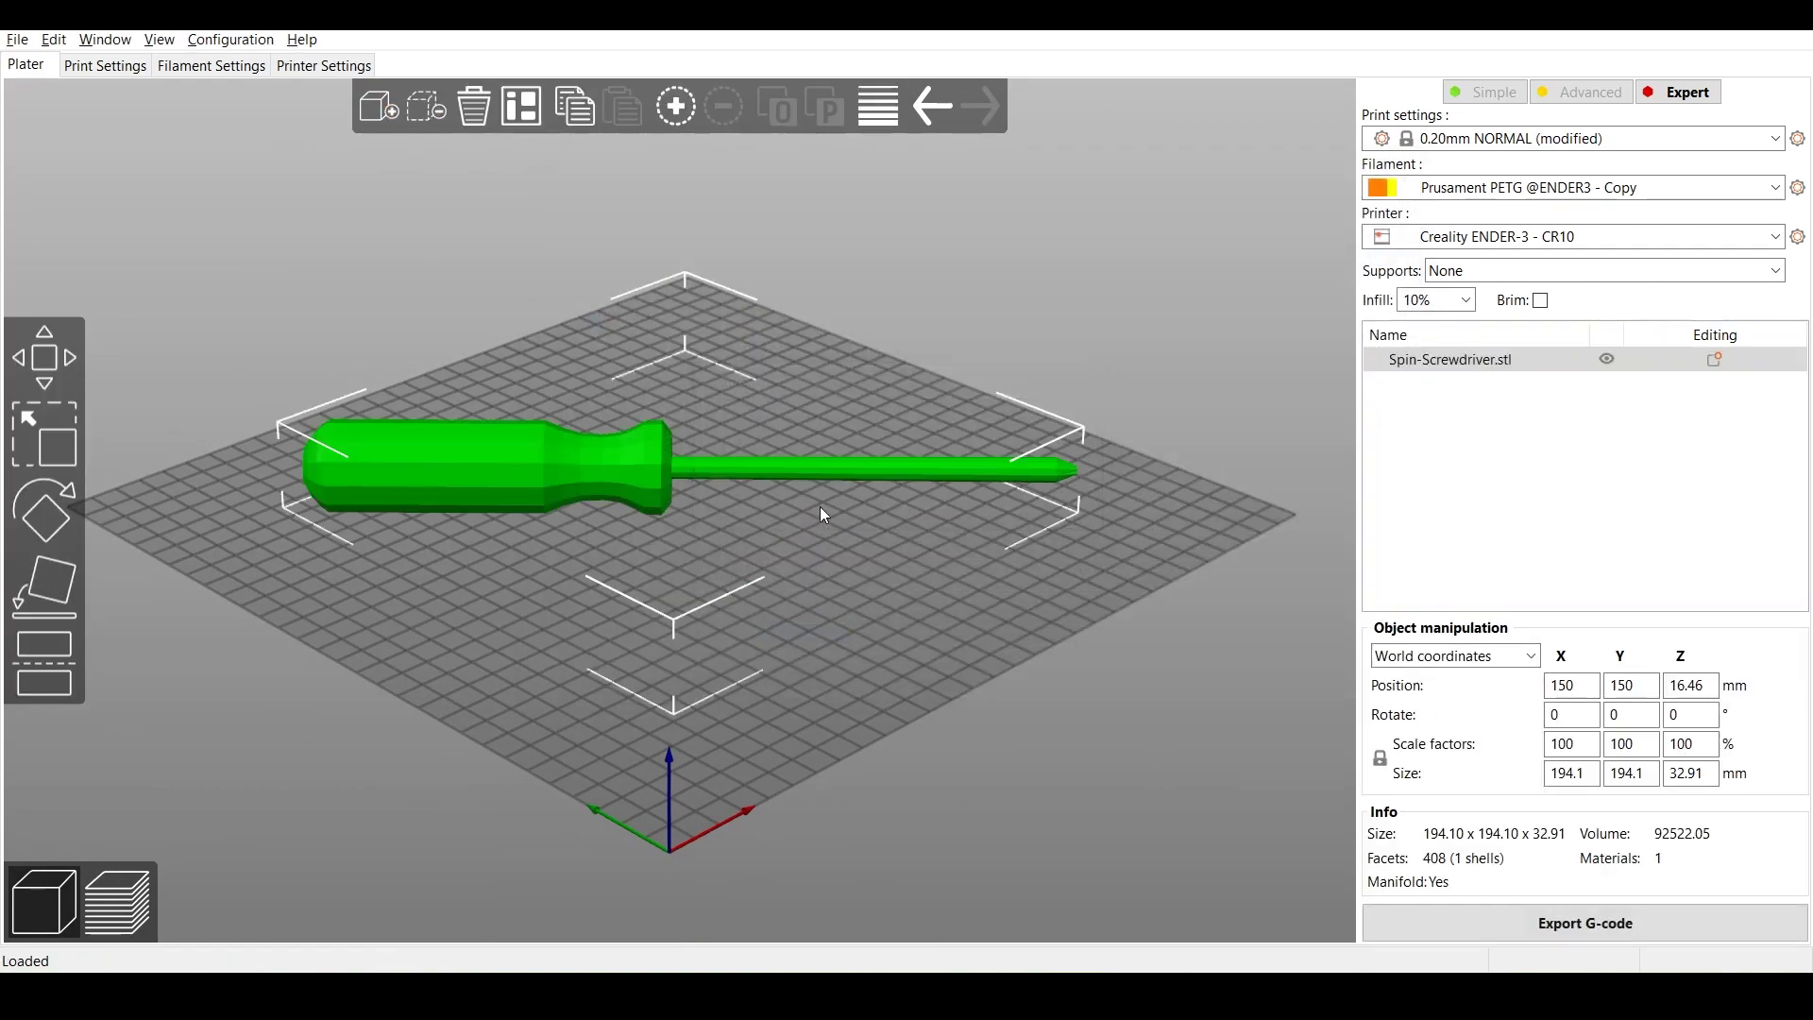
scroll(888, 510, up, 5)
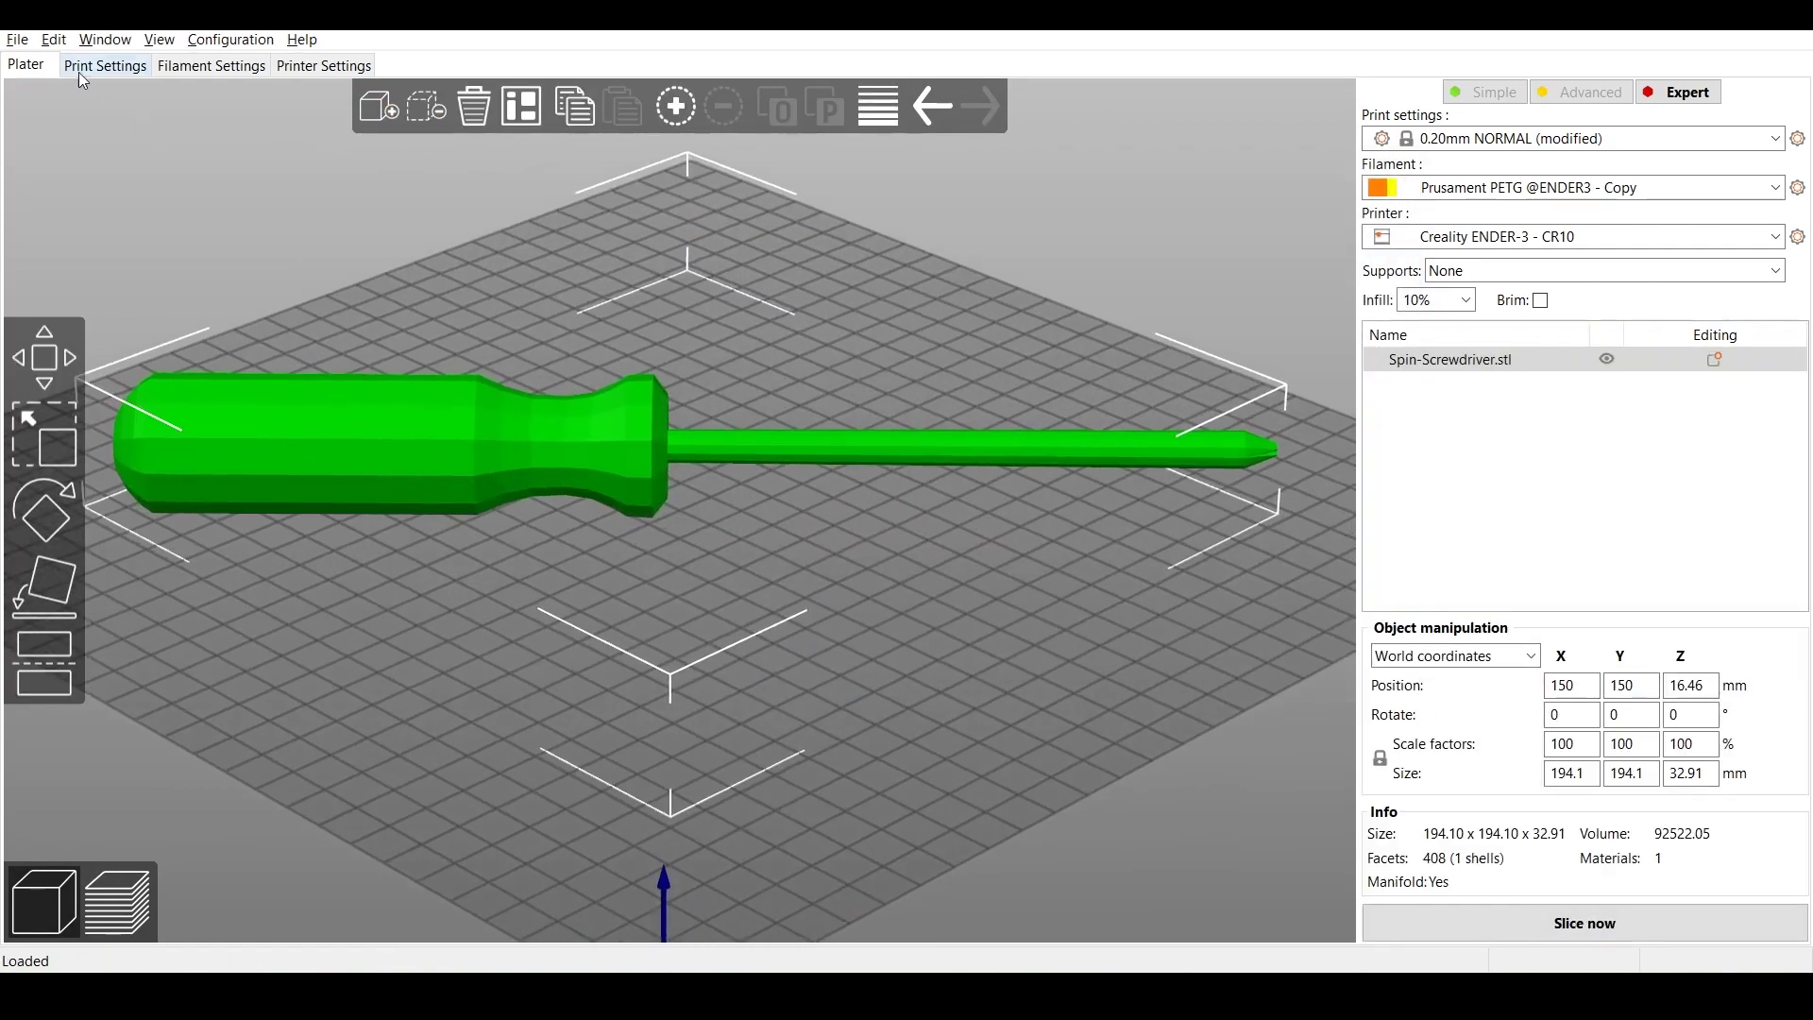
Edit the layer height in the print settings with supports set to Everywhere, and slice the screwdriver.
click(82, 70)
click(47, 147)
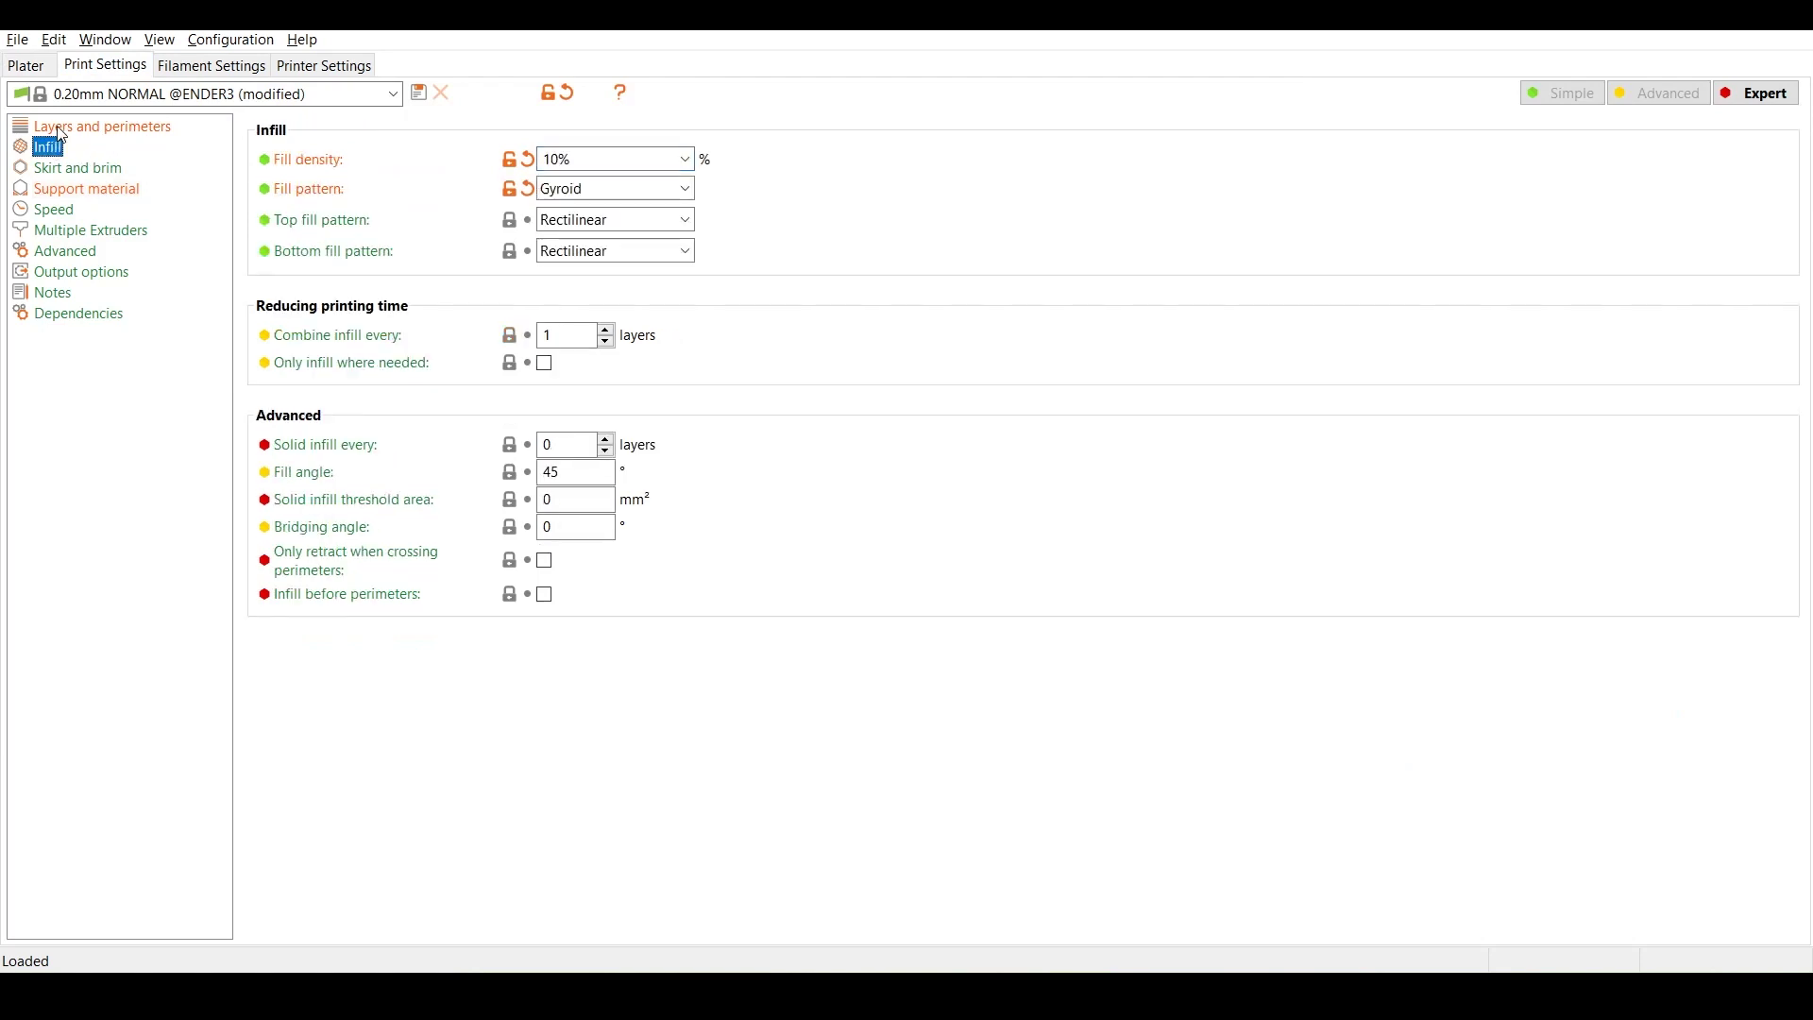
click(62, 127)
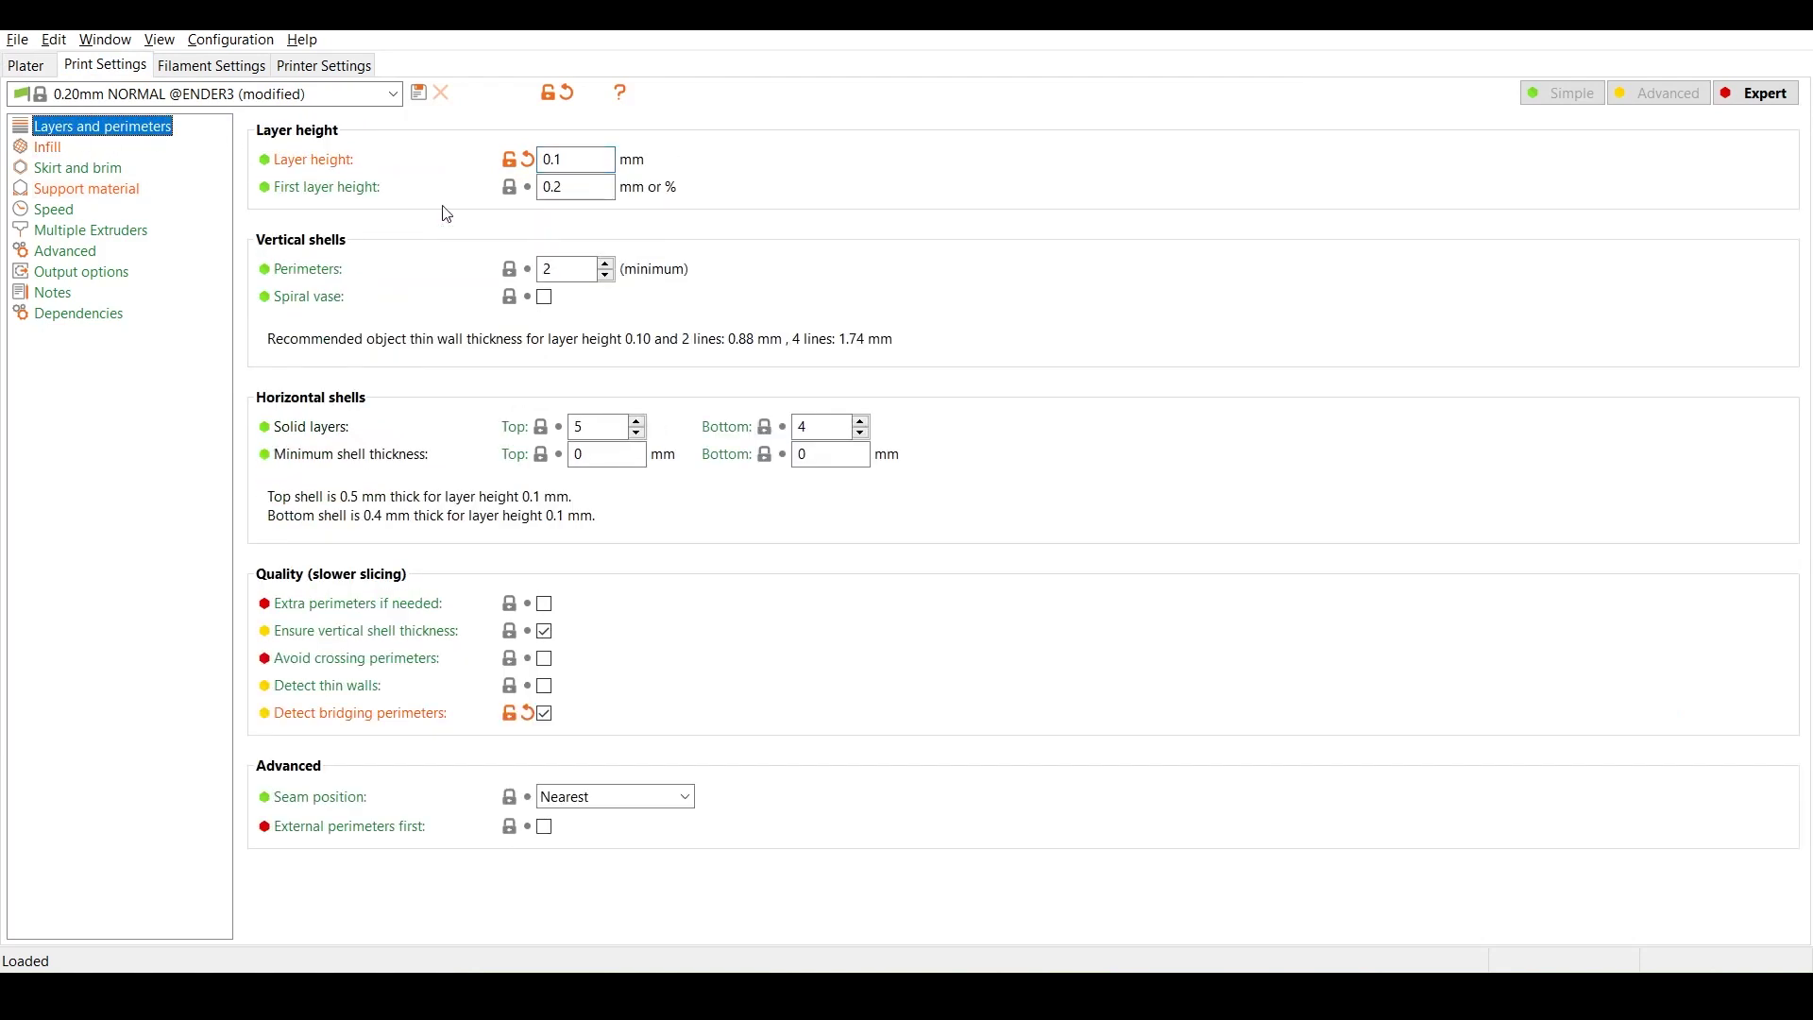
click(581, 161)
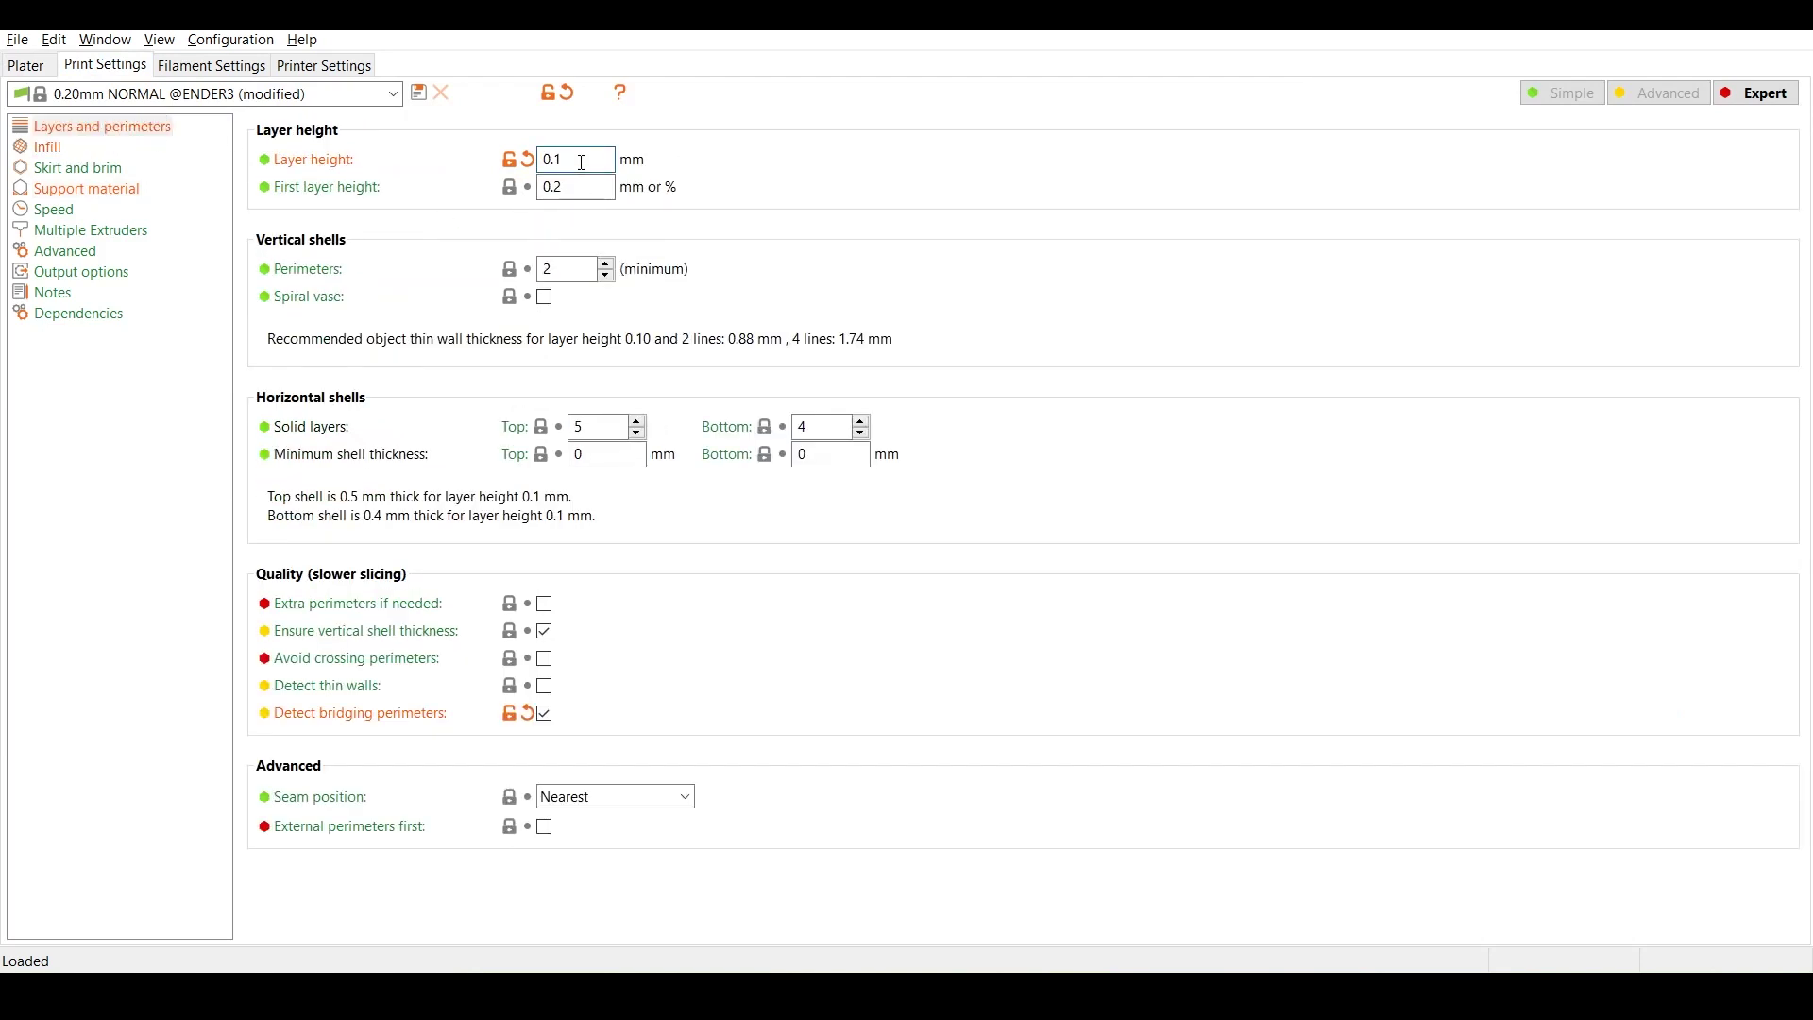
click(26, 67)
click(1592, 930)
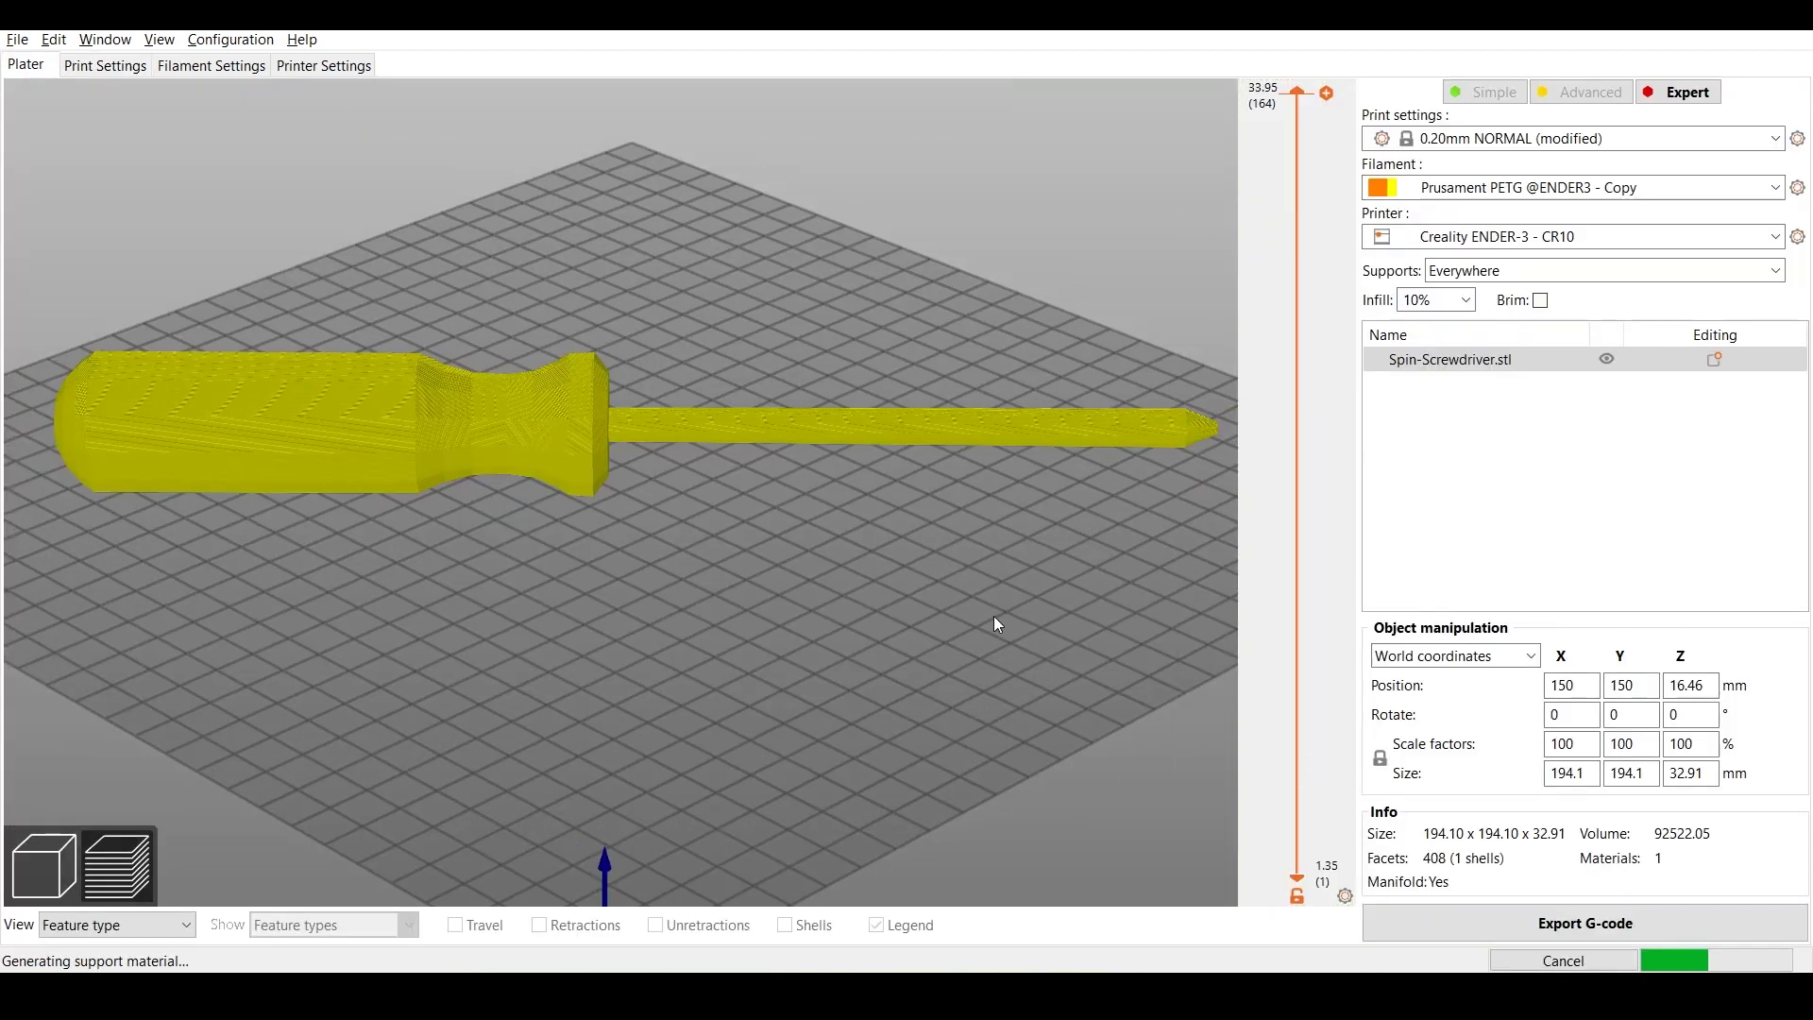
Lower the sliced preview to the 28.15 mm layer and examine the screwdriver's infill, perimeters and support material from several angles.
drag(995, 623, 977, 631)
drag(1300, 94, 1203, 185)
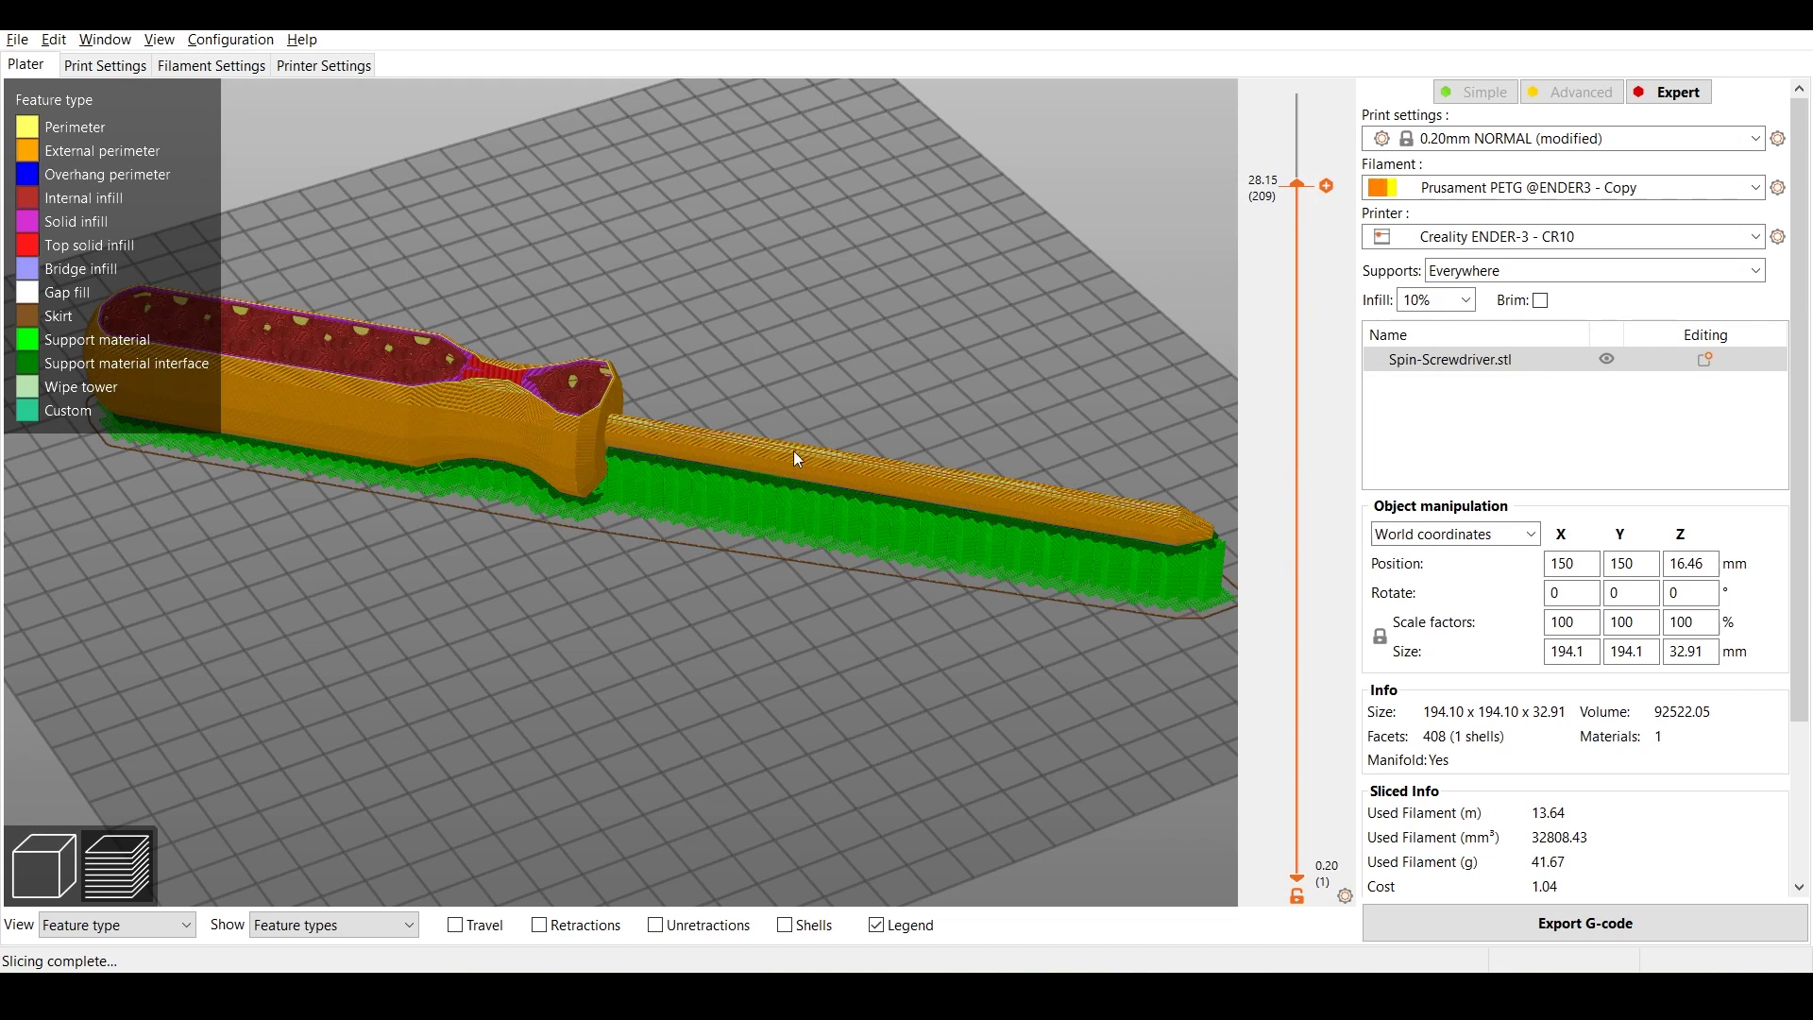
scroll(857, 614, down, 5)
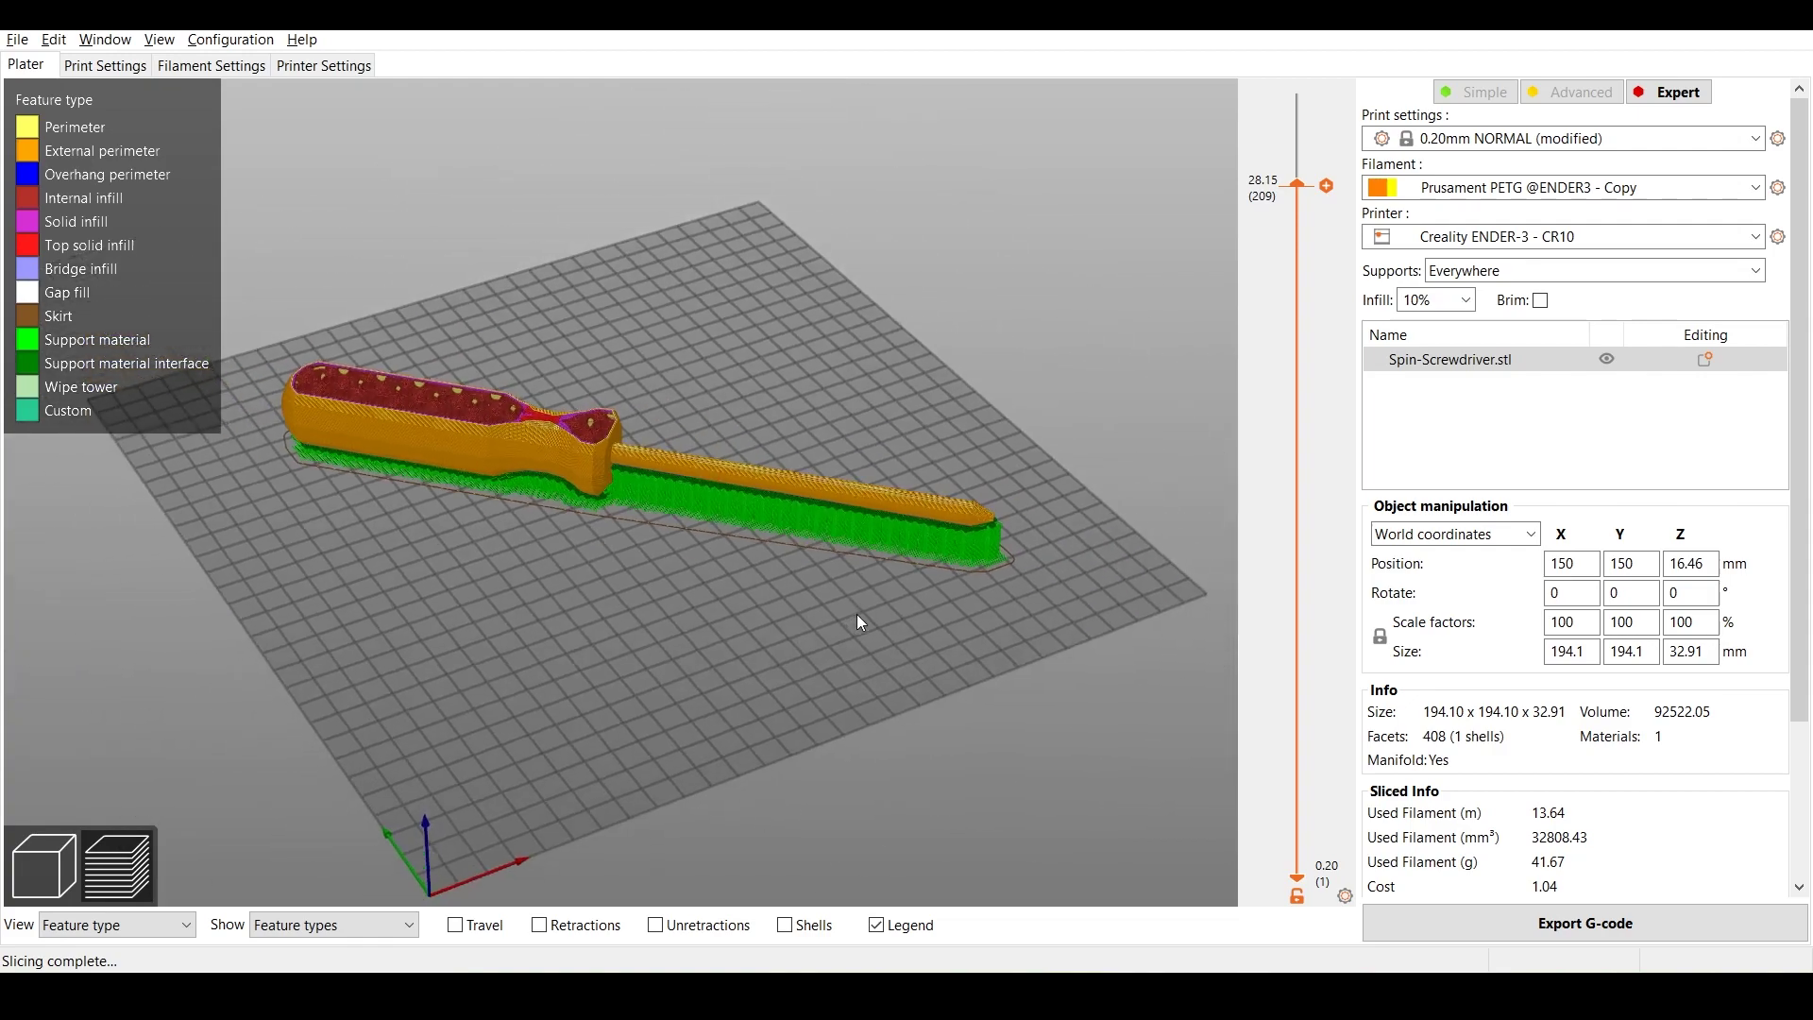
drag(720, 608, 714, 563)
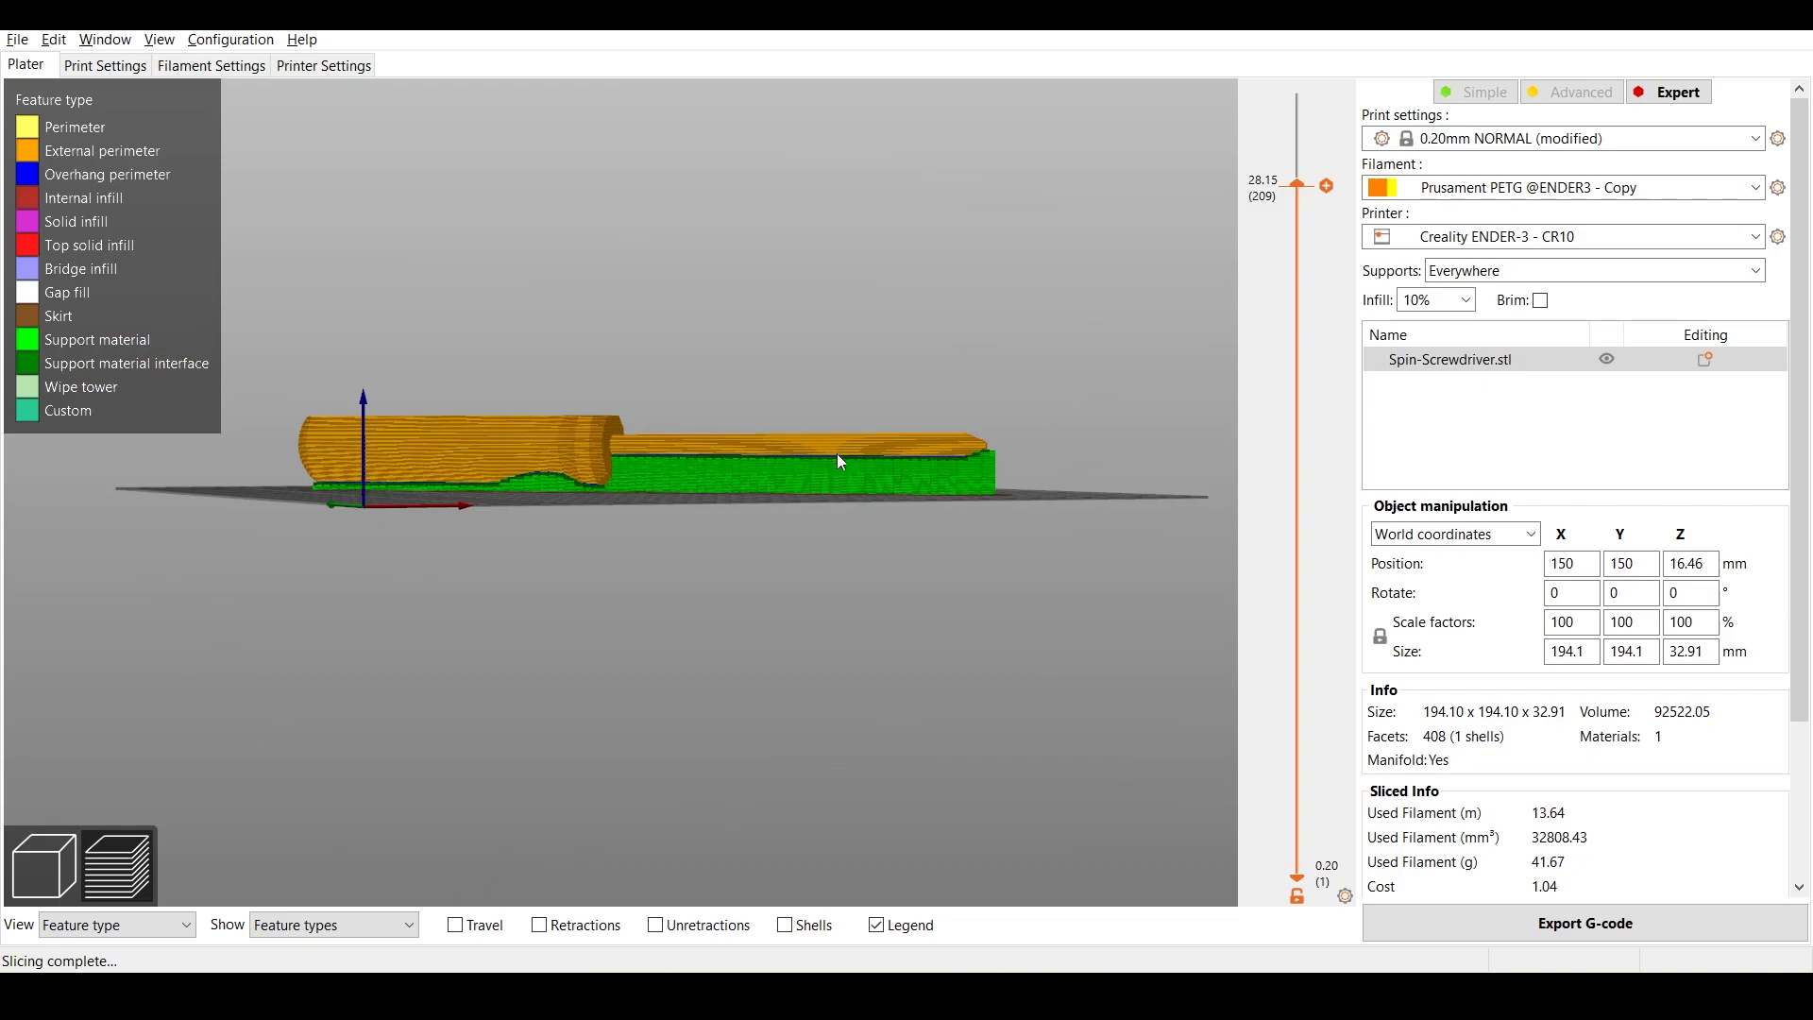
scroll(814, 446, up, 6)
drag(808, 451, 565, 490)
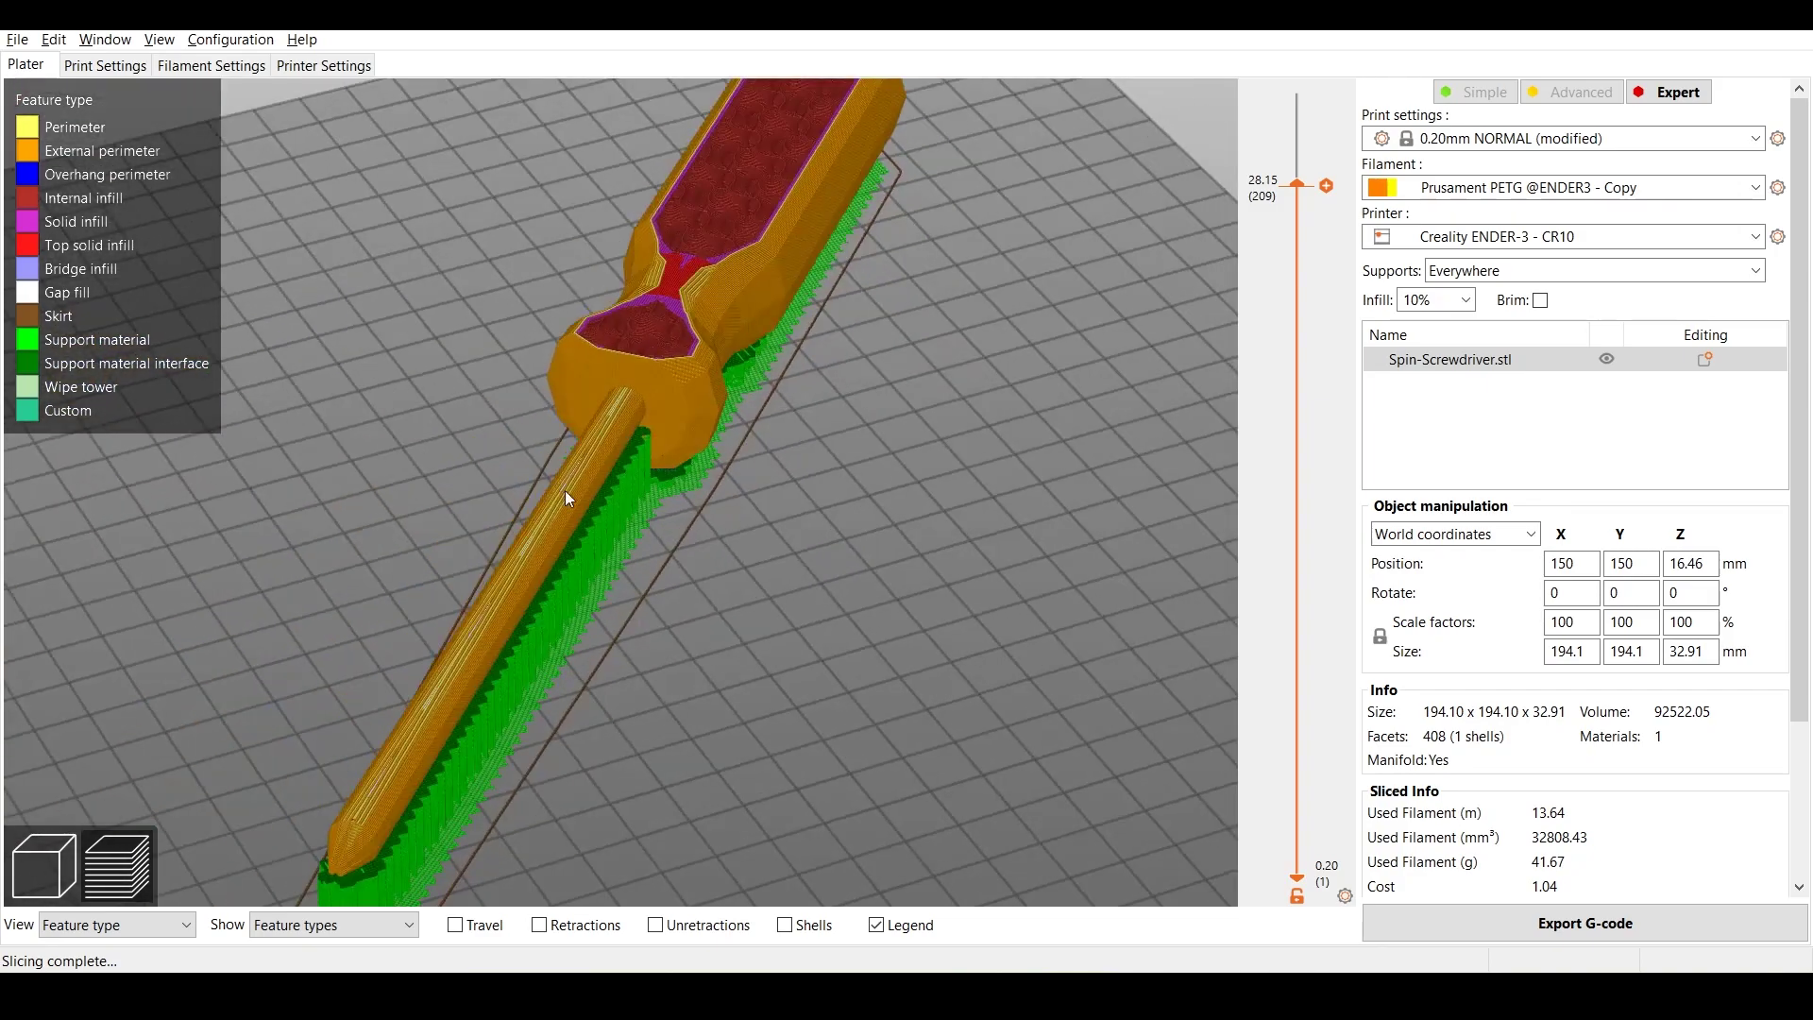
drag(563, 691, 841, 717)
scroll(782, 722, up, 4)
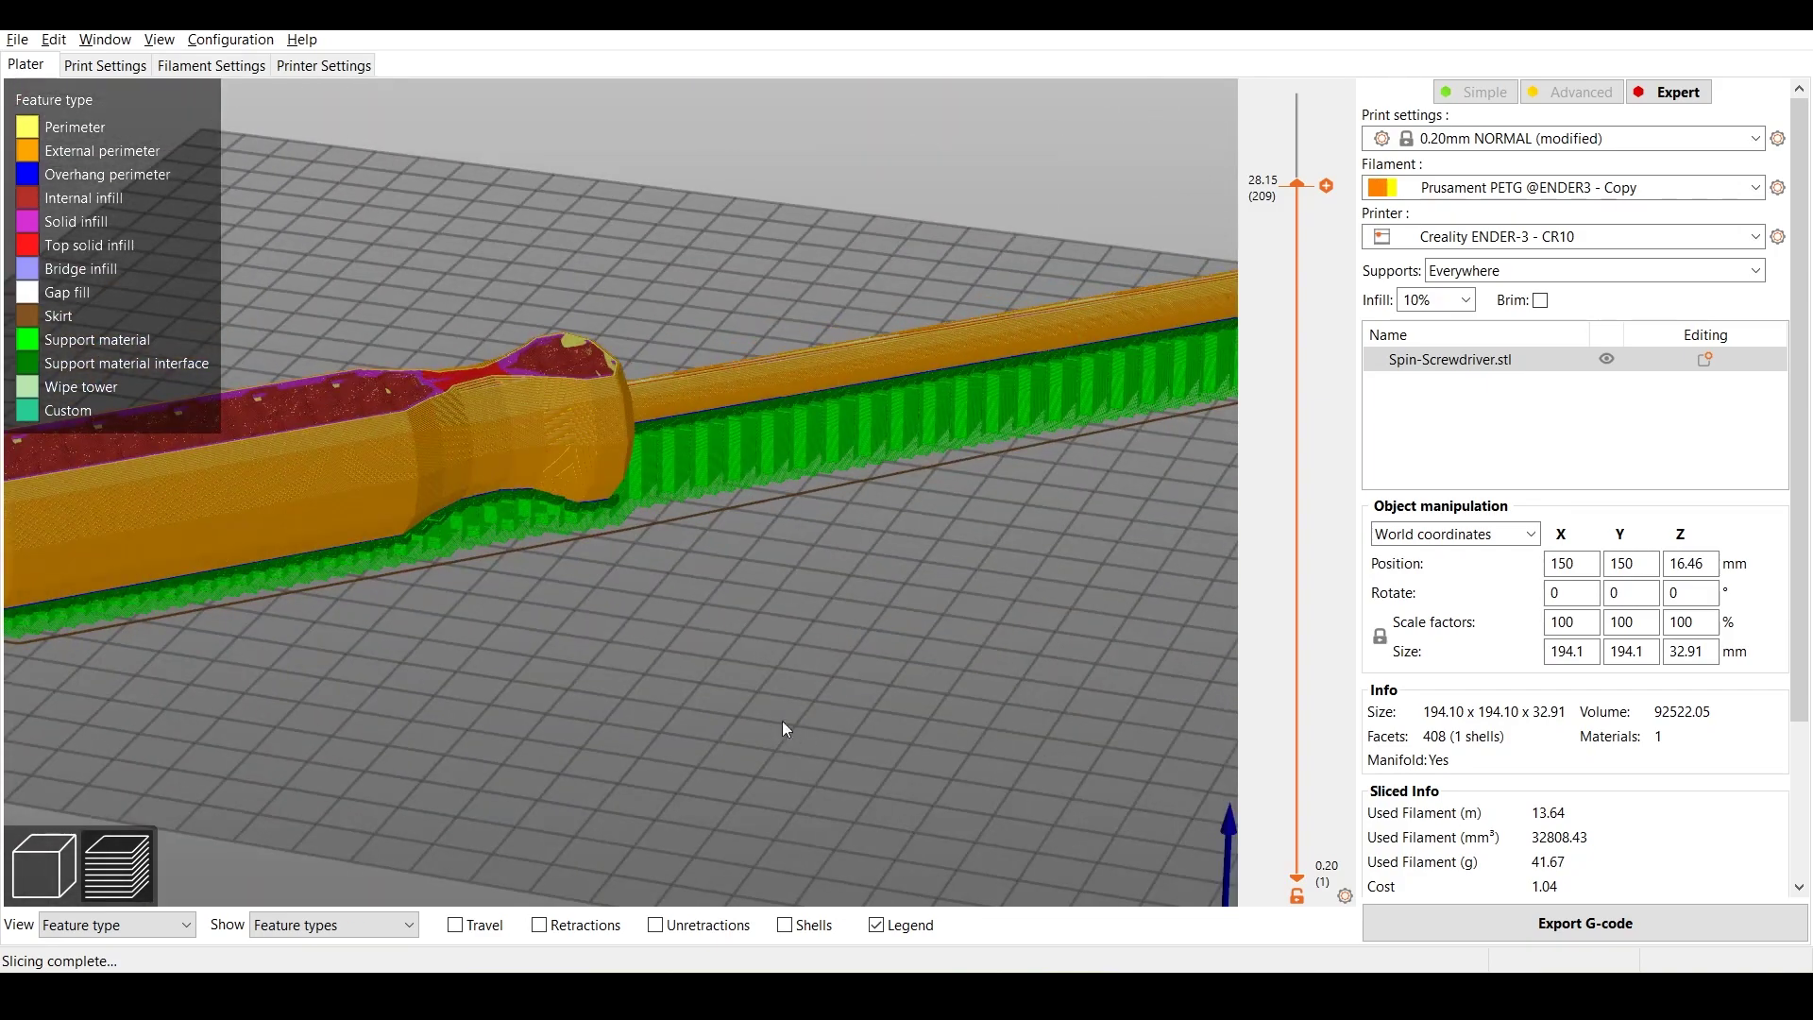
scroll(704, 625, down, 5)
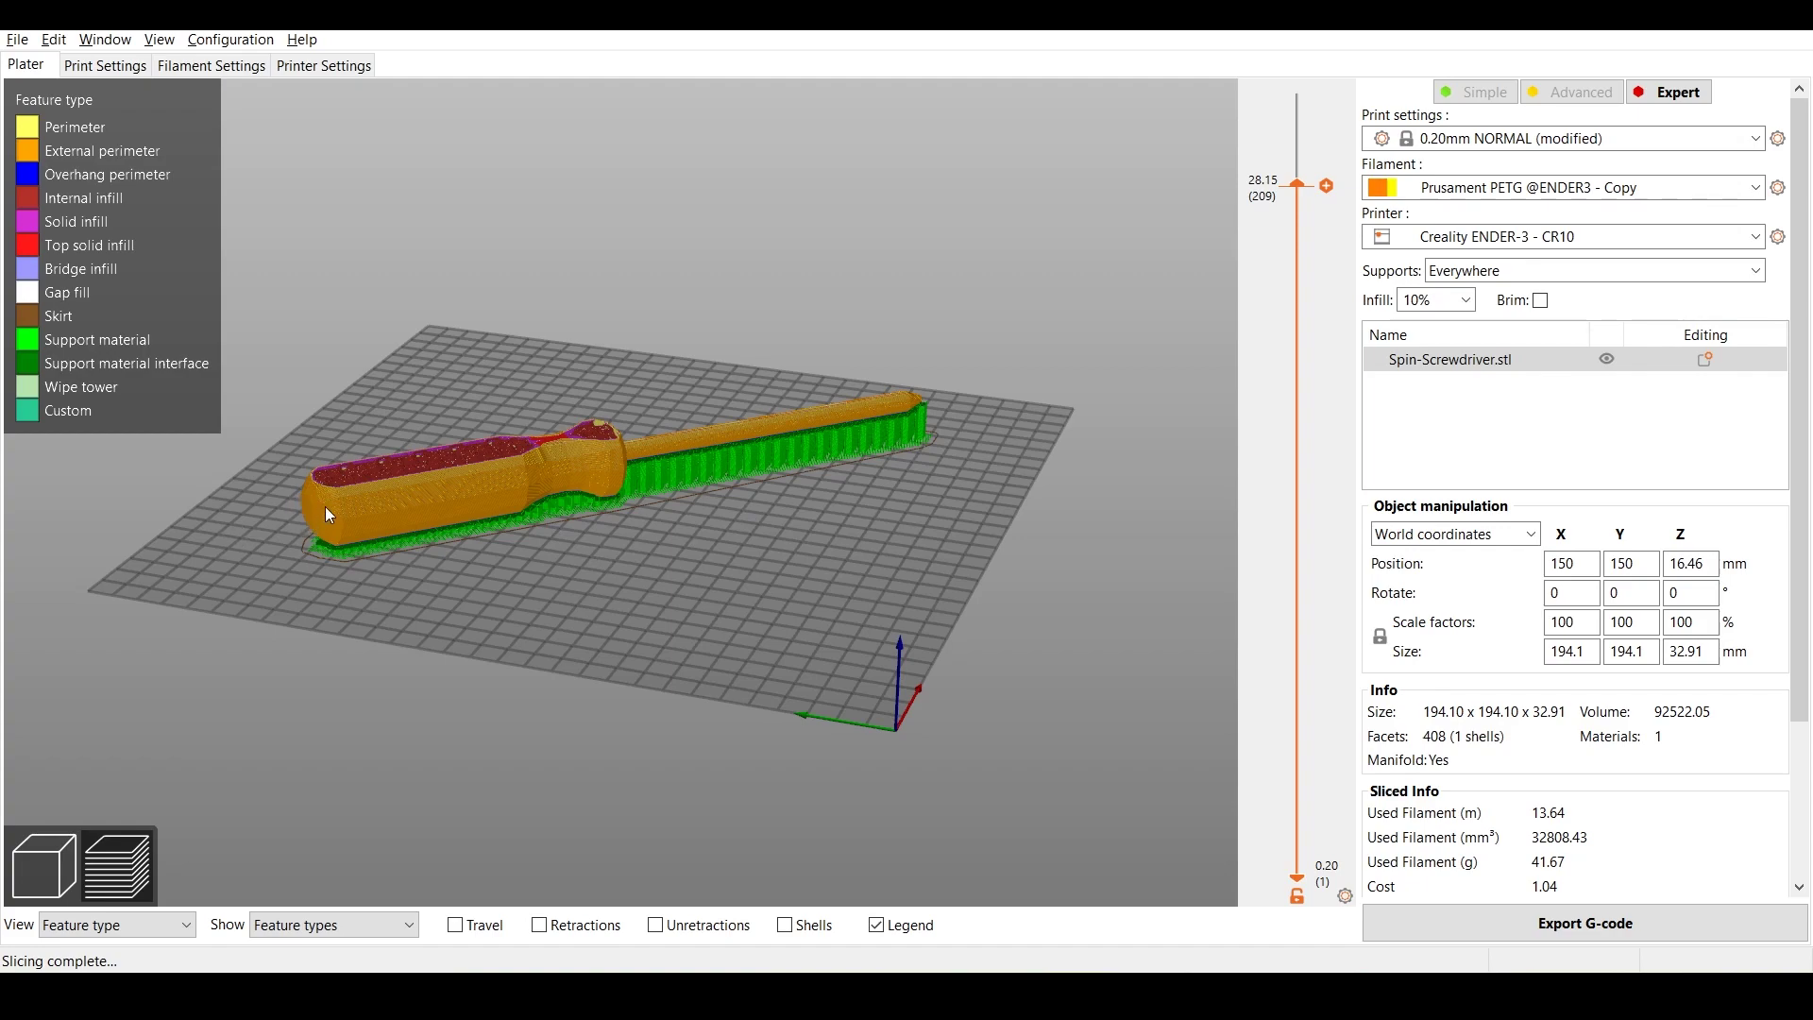
Switch back to Blender, save the project, hide the Screwdriver object and make Flexible Design the active collection.
drag(864, 657, 786, 620)
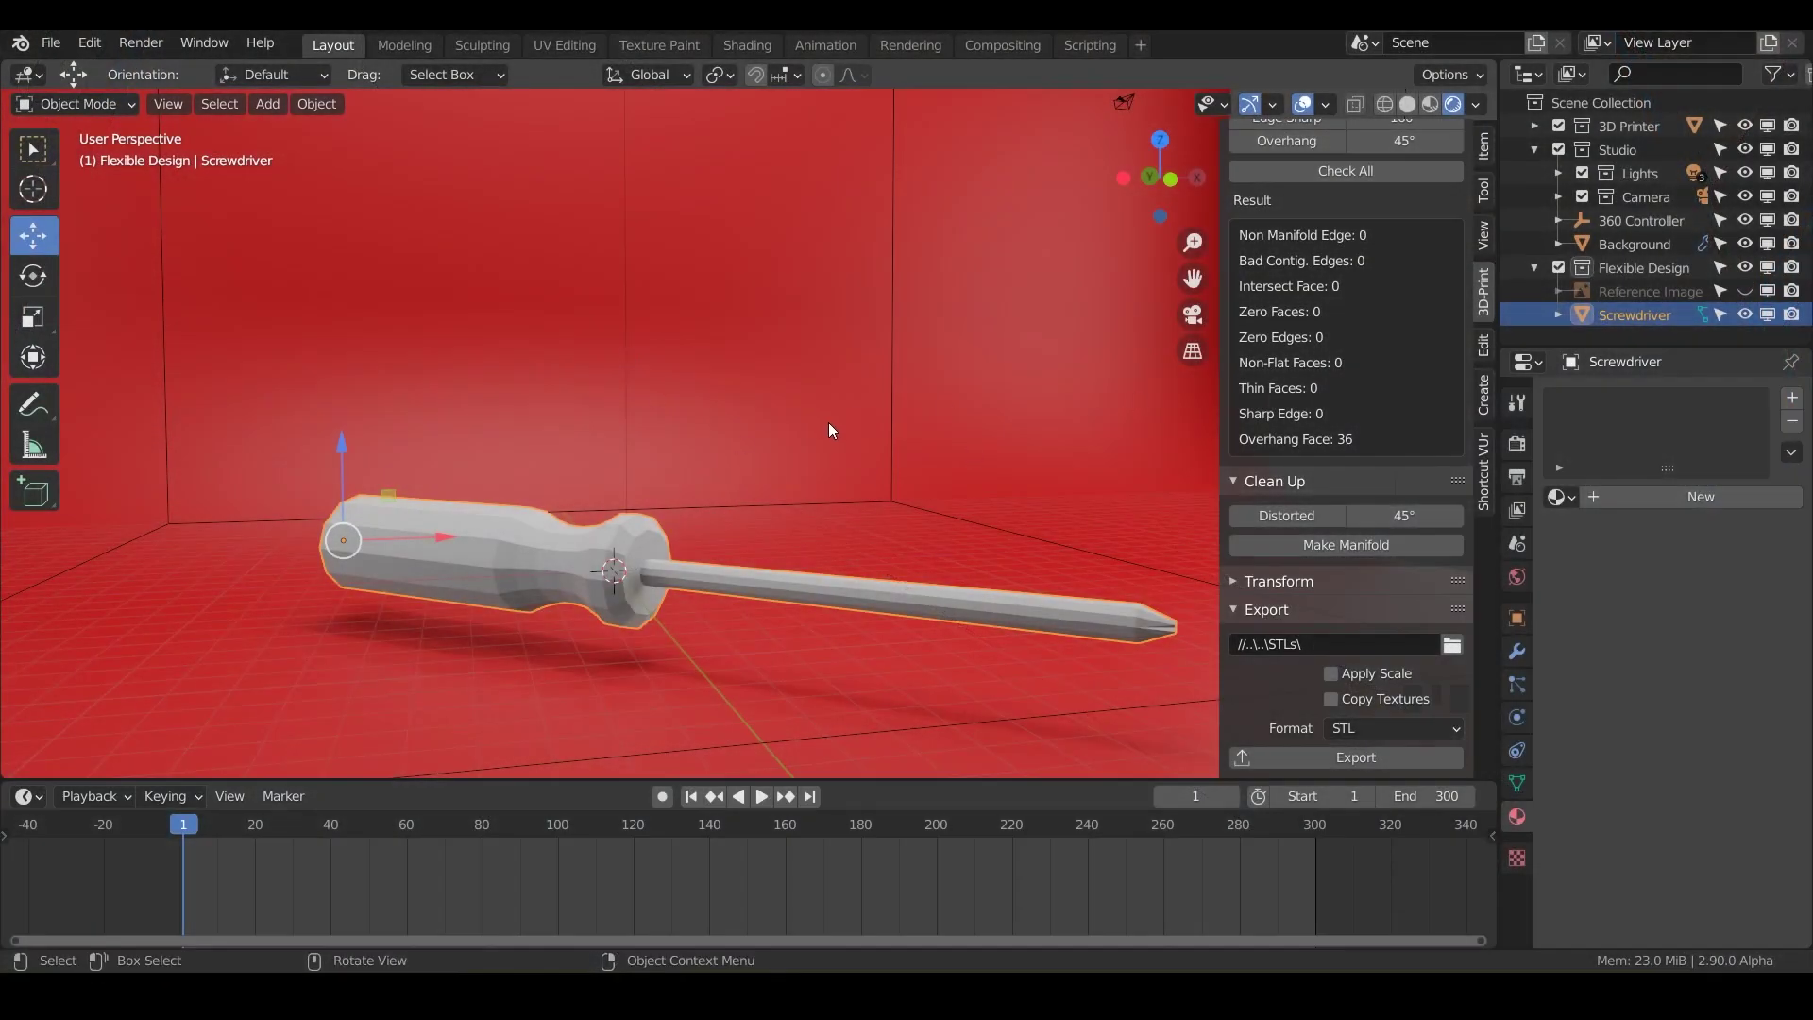
key(ctrl+s)
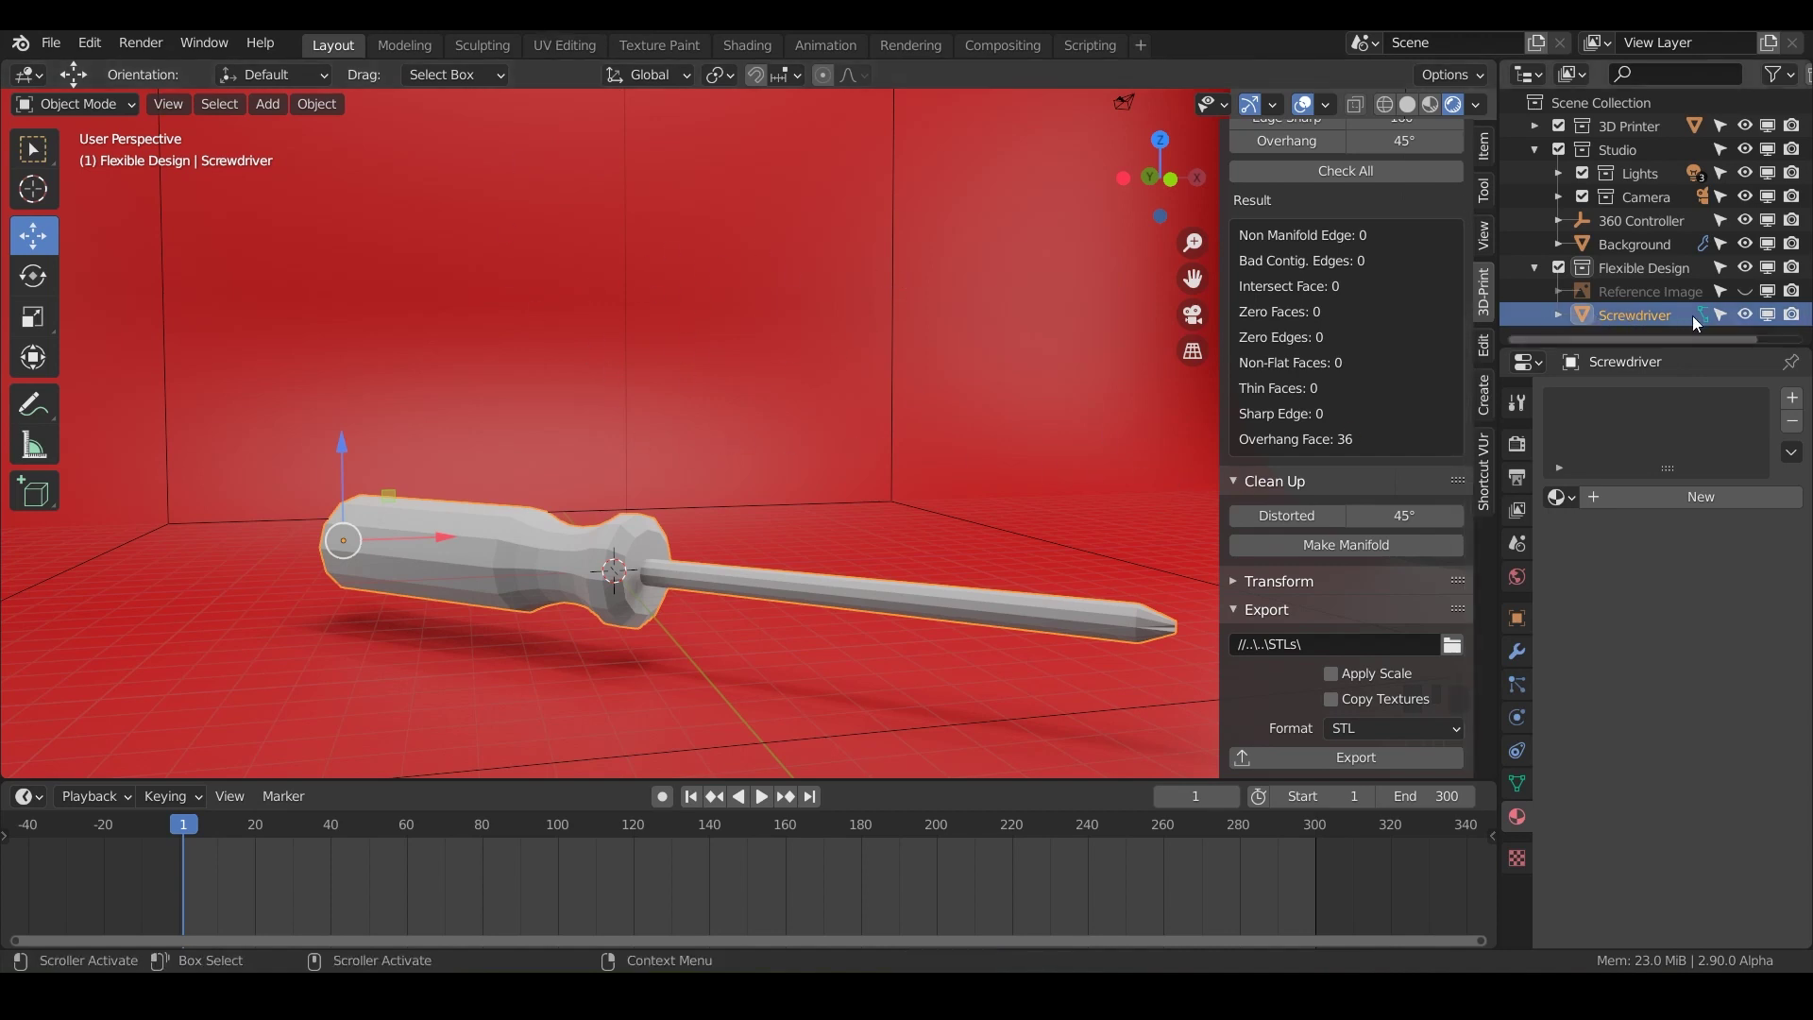
click(1746, 315)
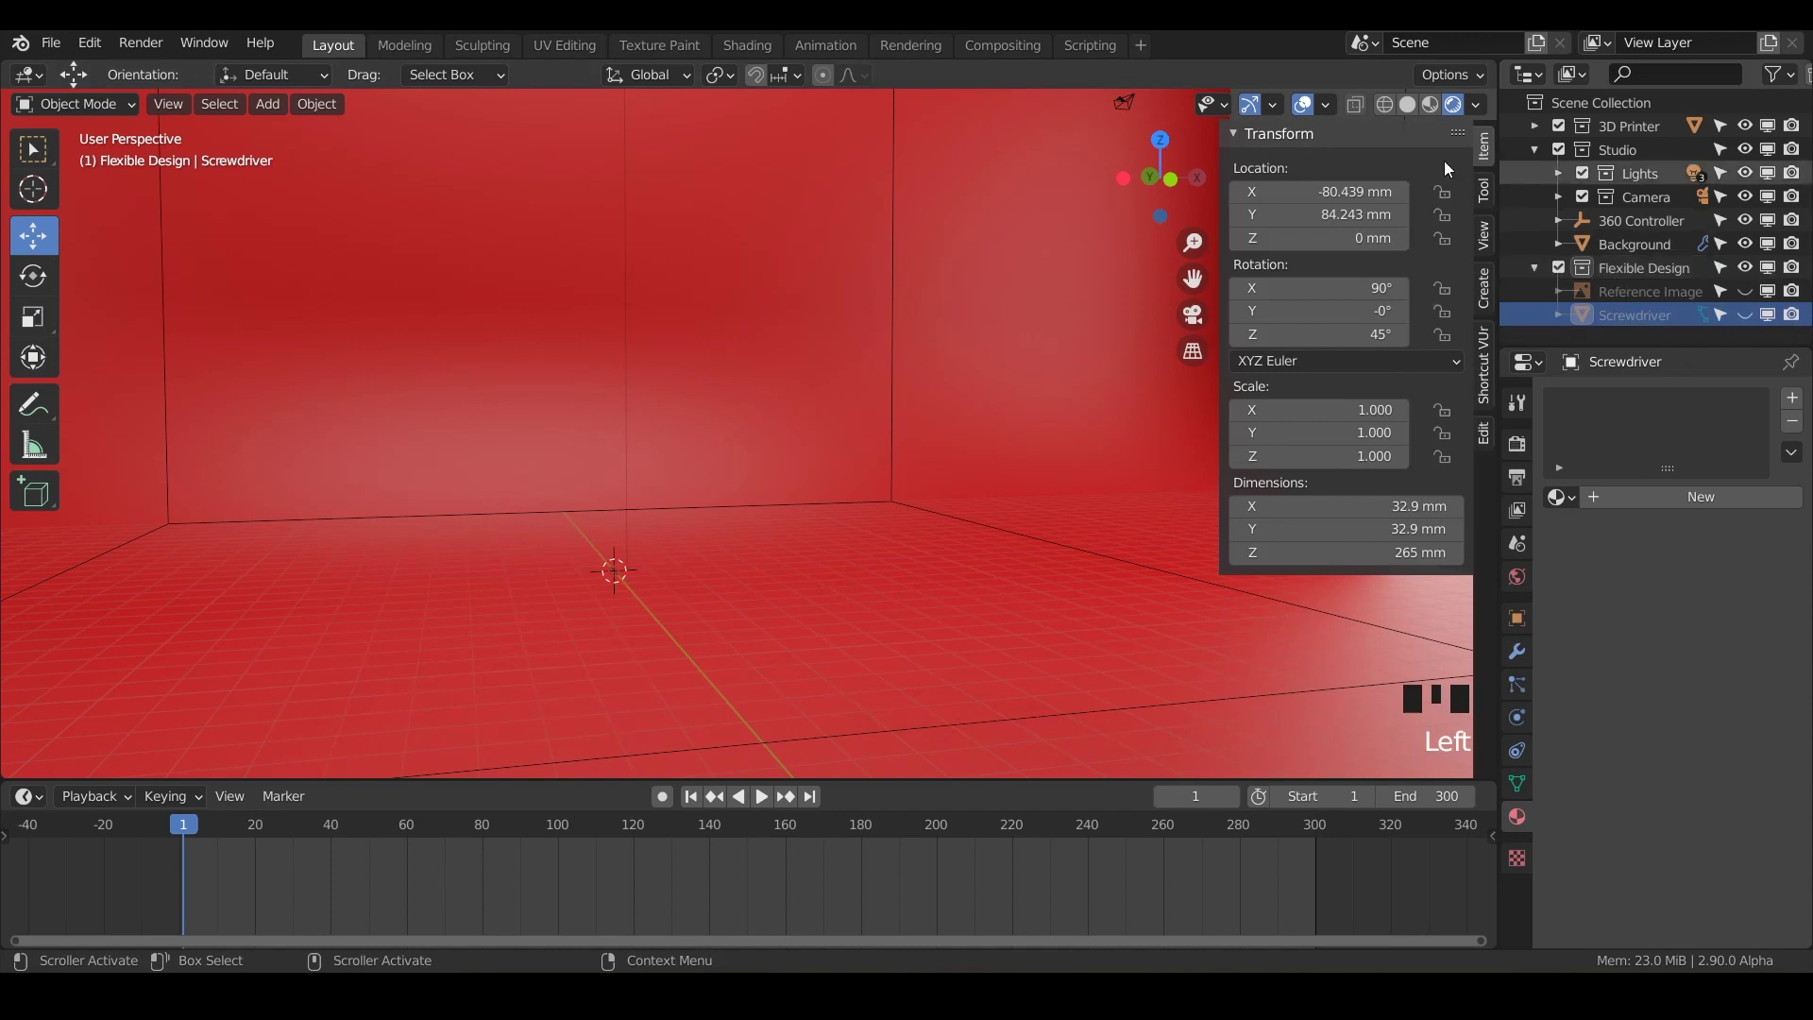
click(1632, 269)
Add a cylinder mesh at the 3D cursor and set its vertex count to 64.
middle_drag(610, 501, 644, 523)
shift+middle_click(623, 522)
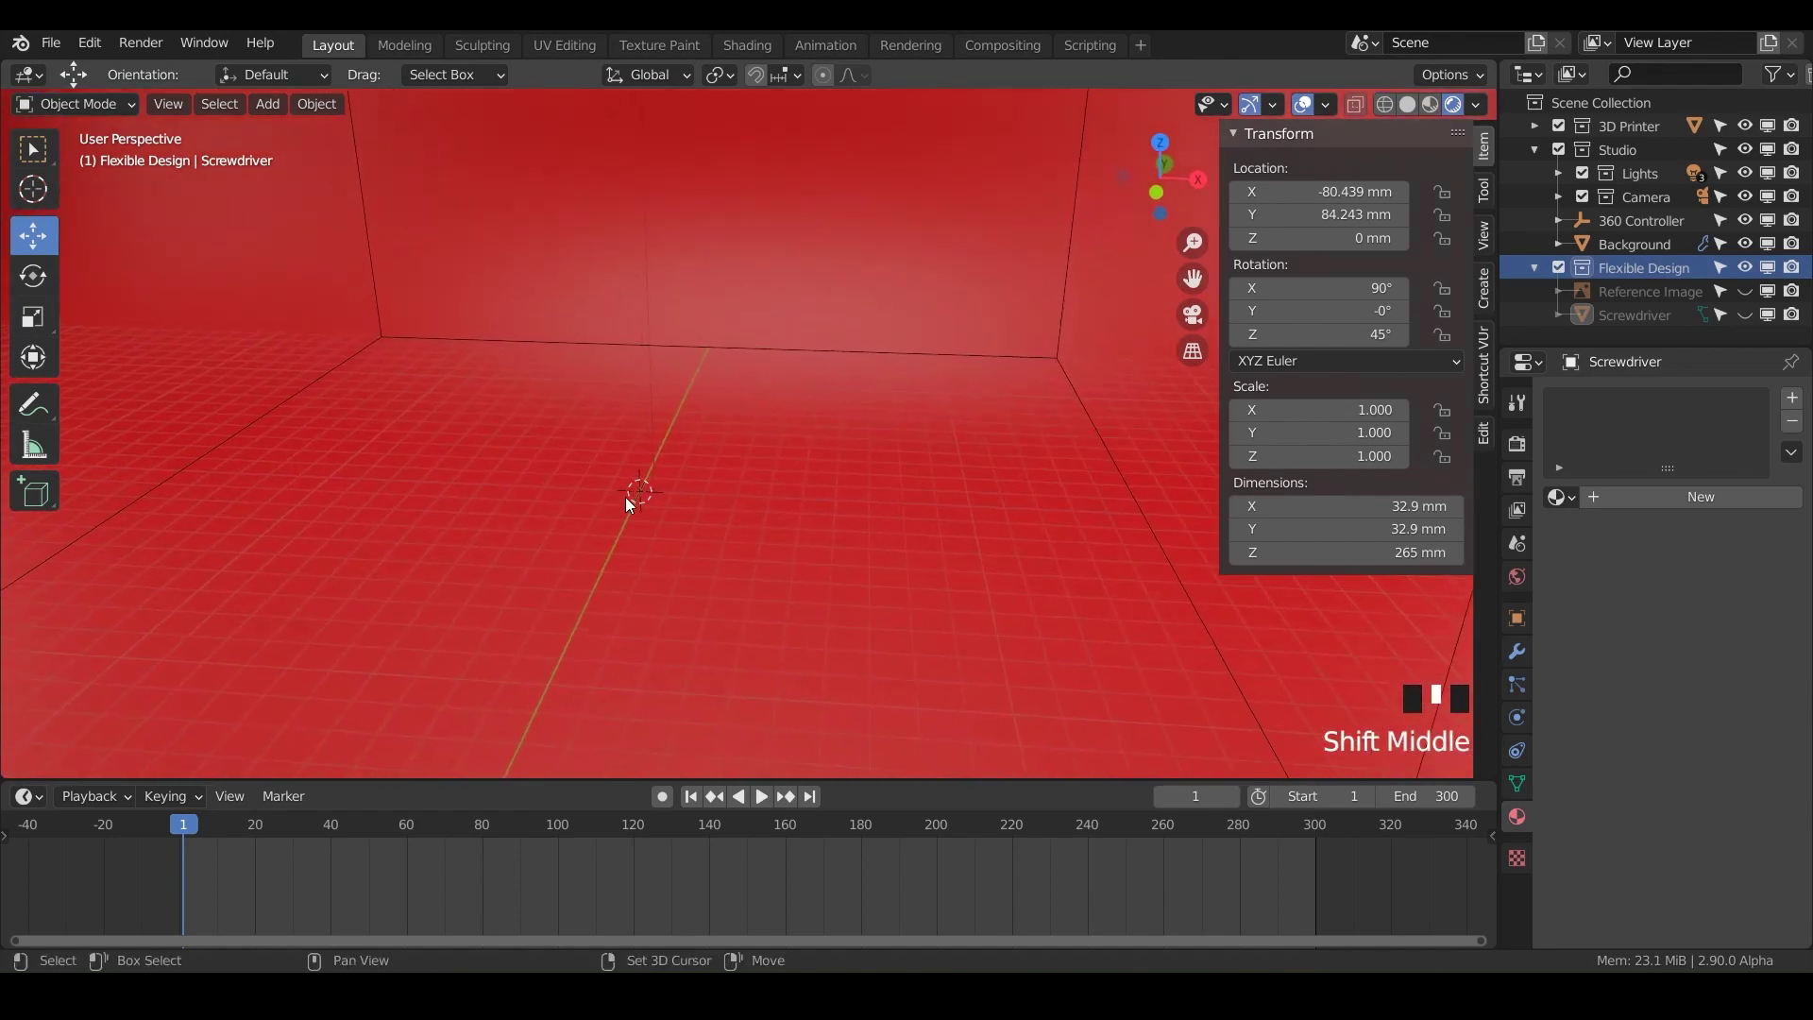
key(shift+a)
mouse_move(625, 497)
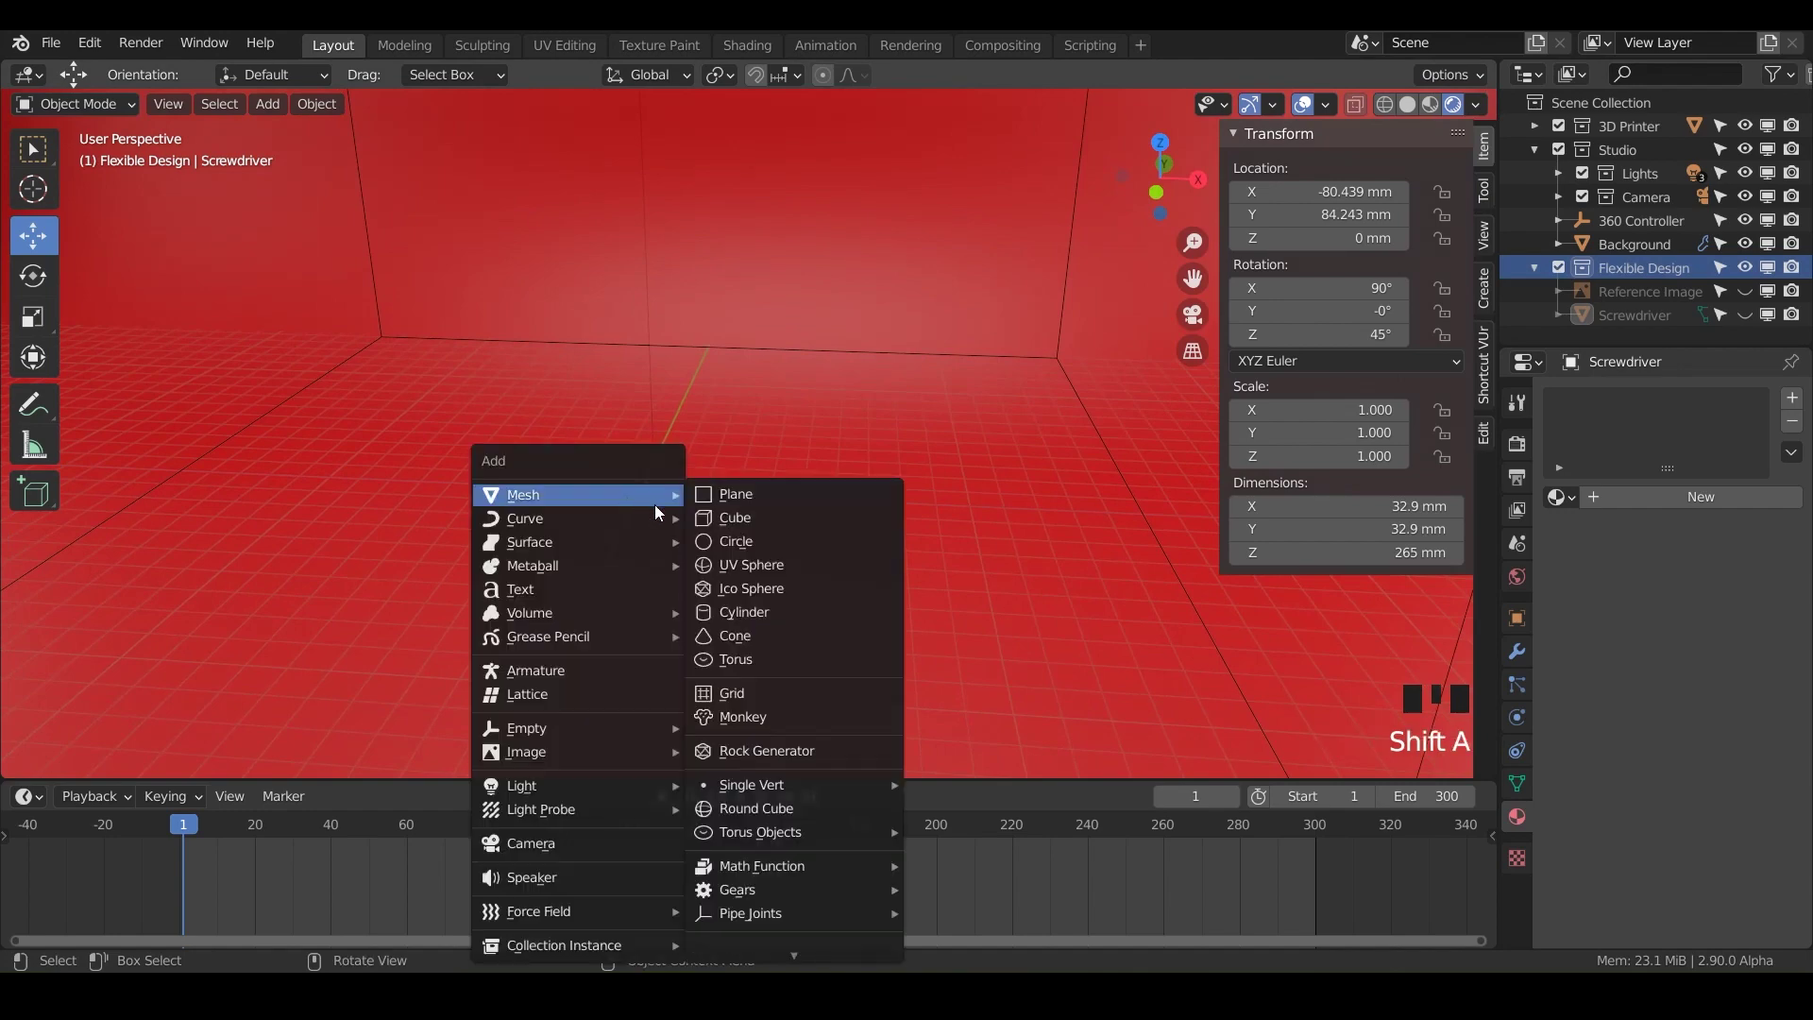
click(744, 612)
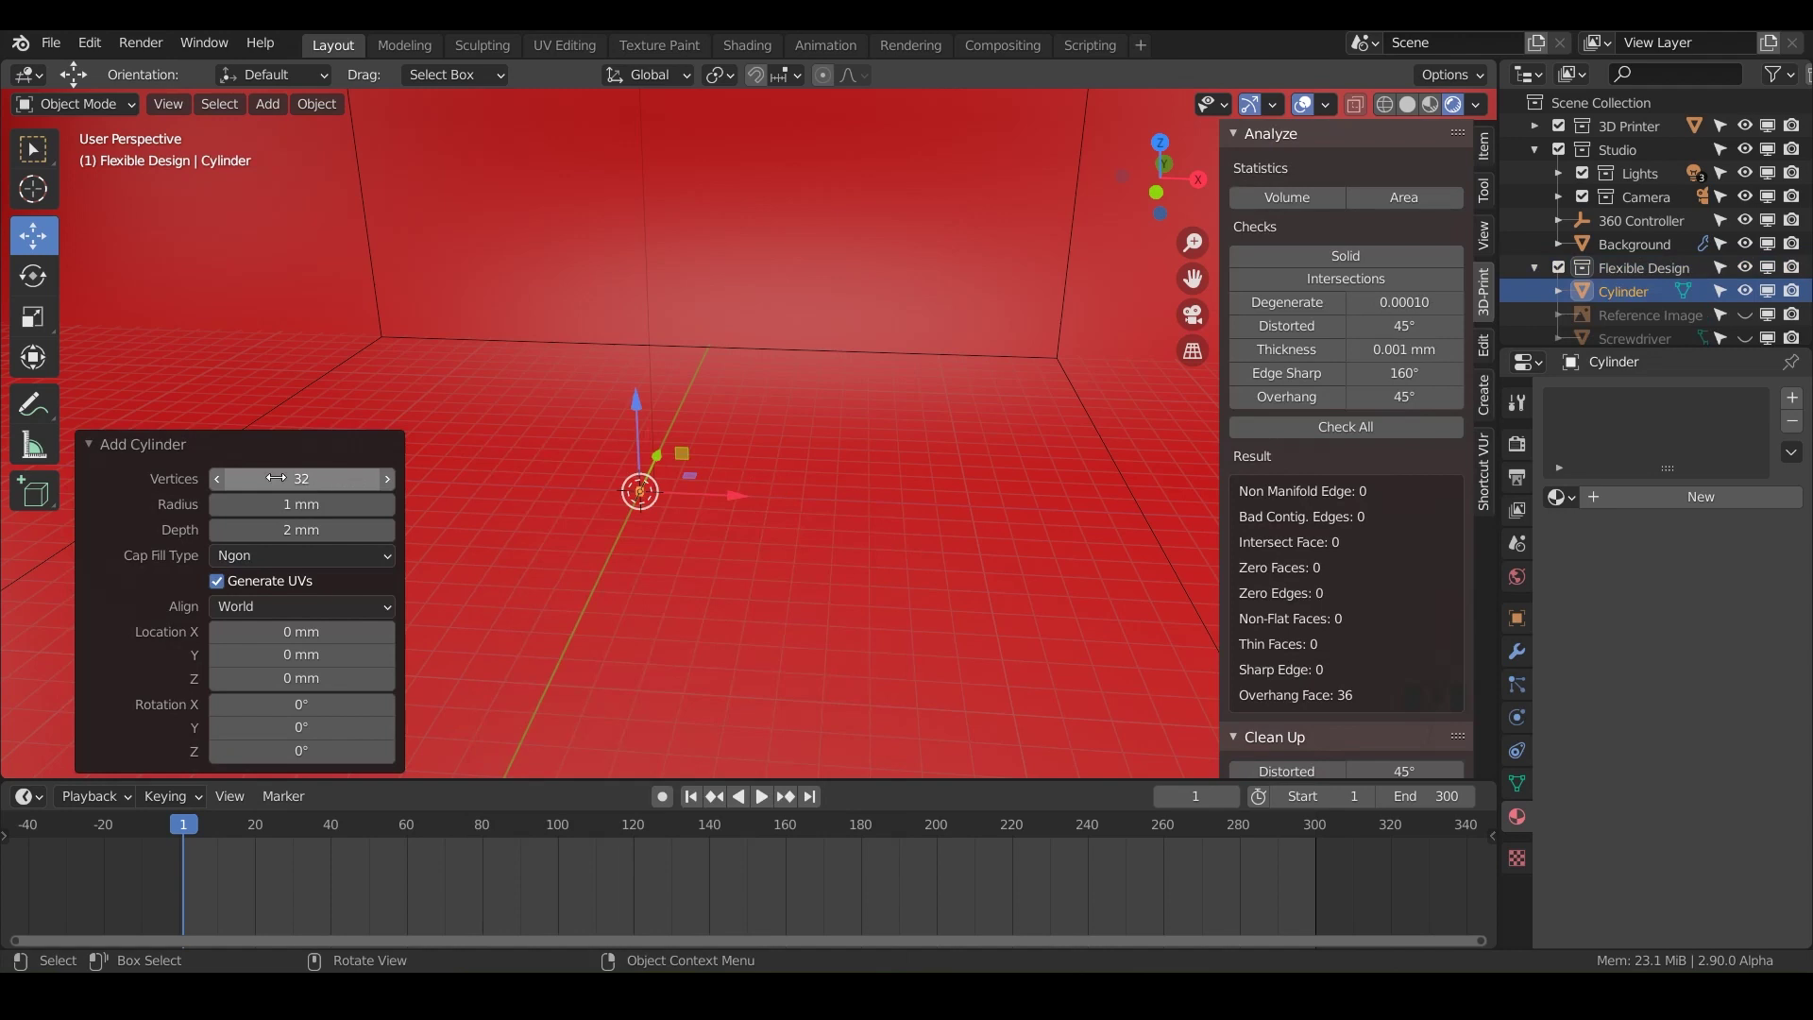
click(310, 484)
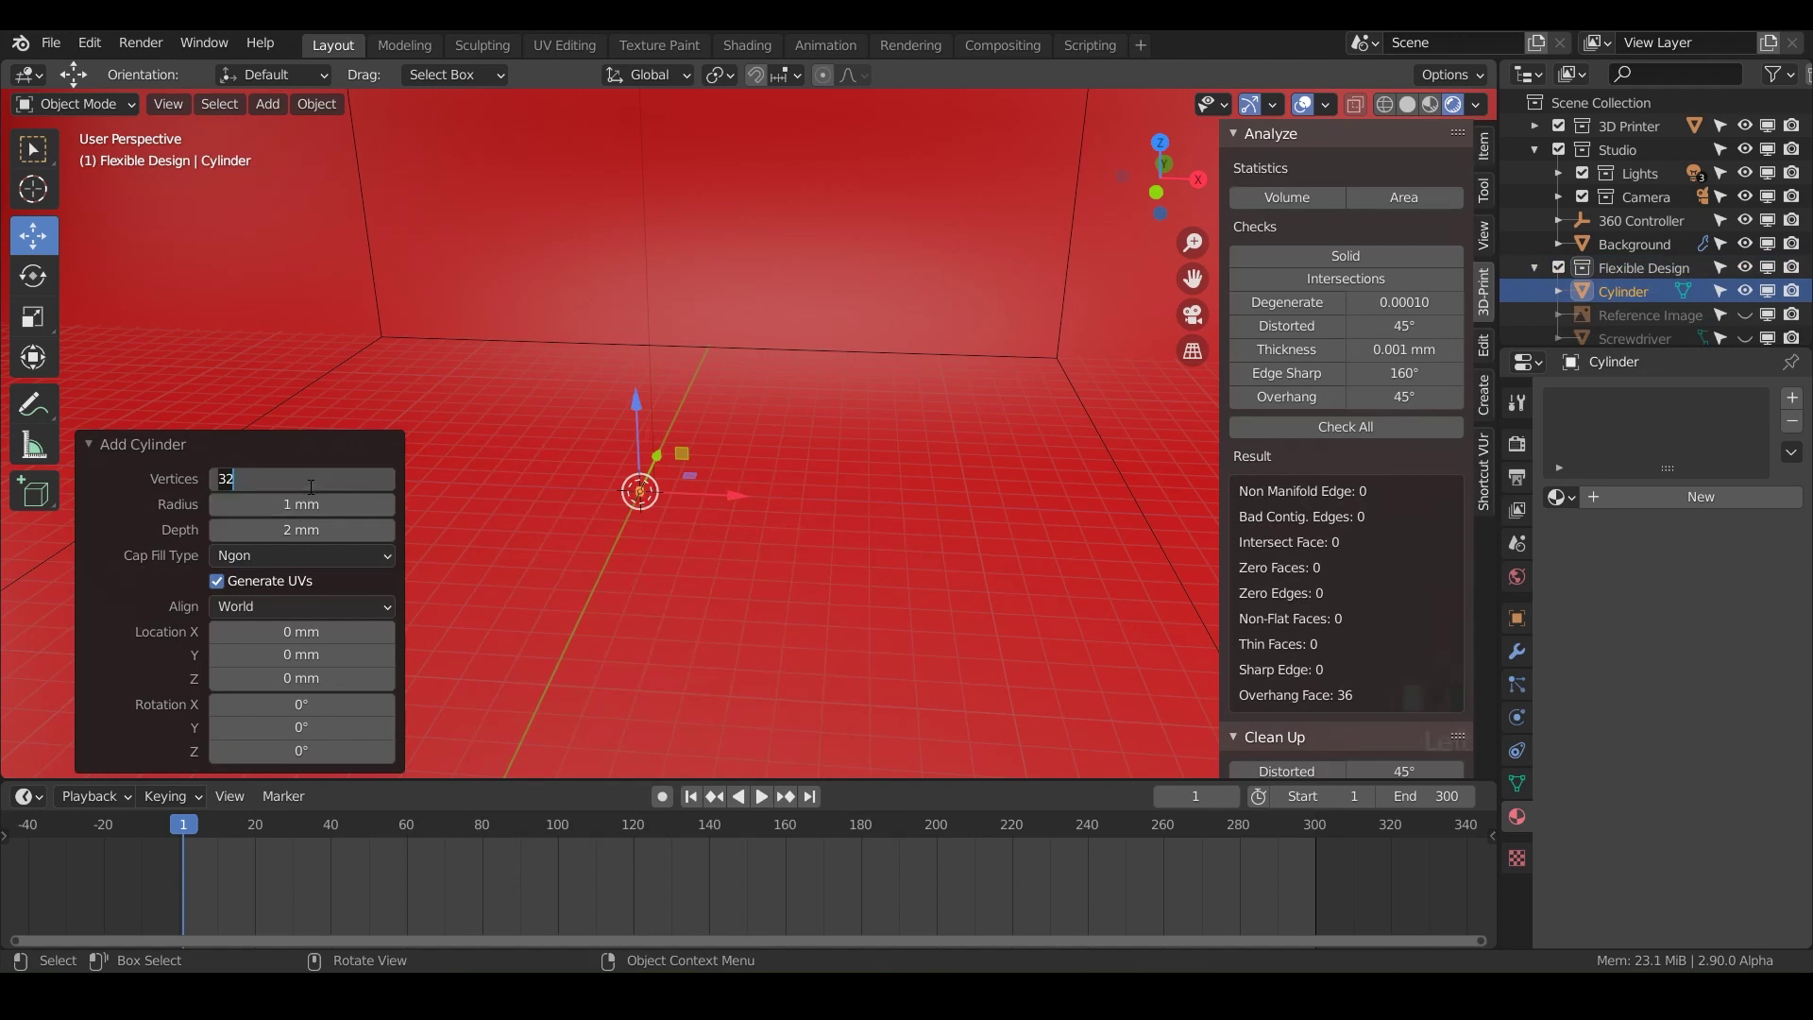
text(64)
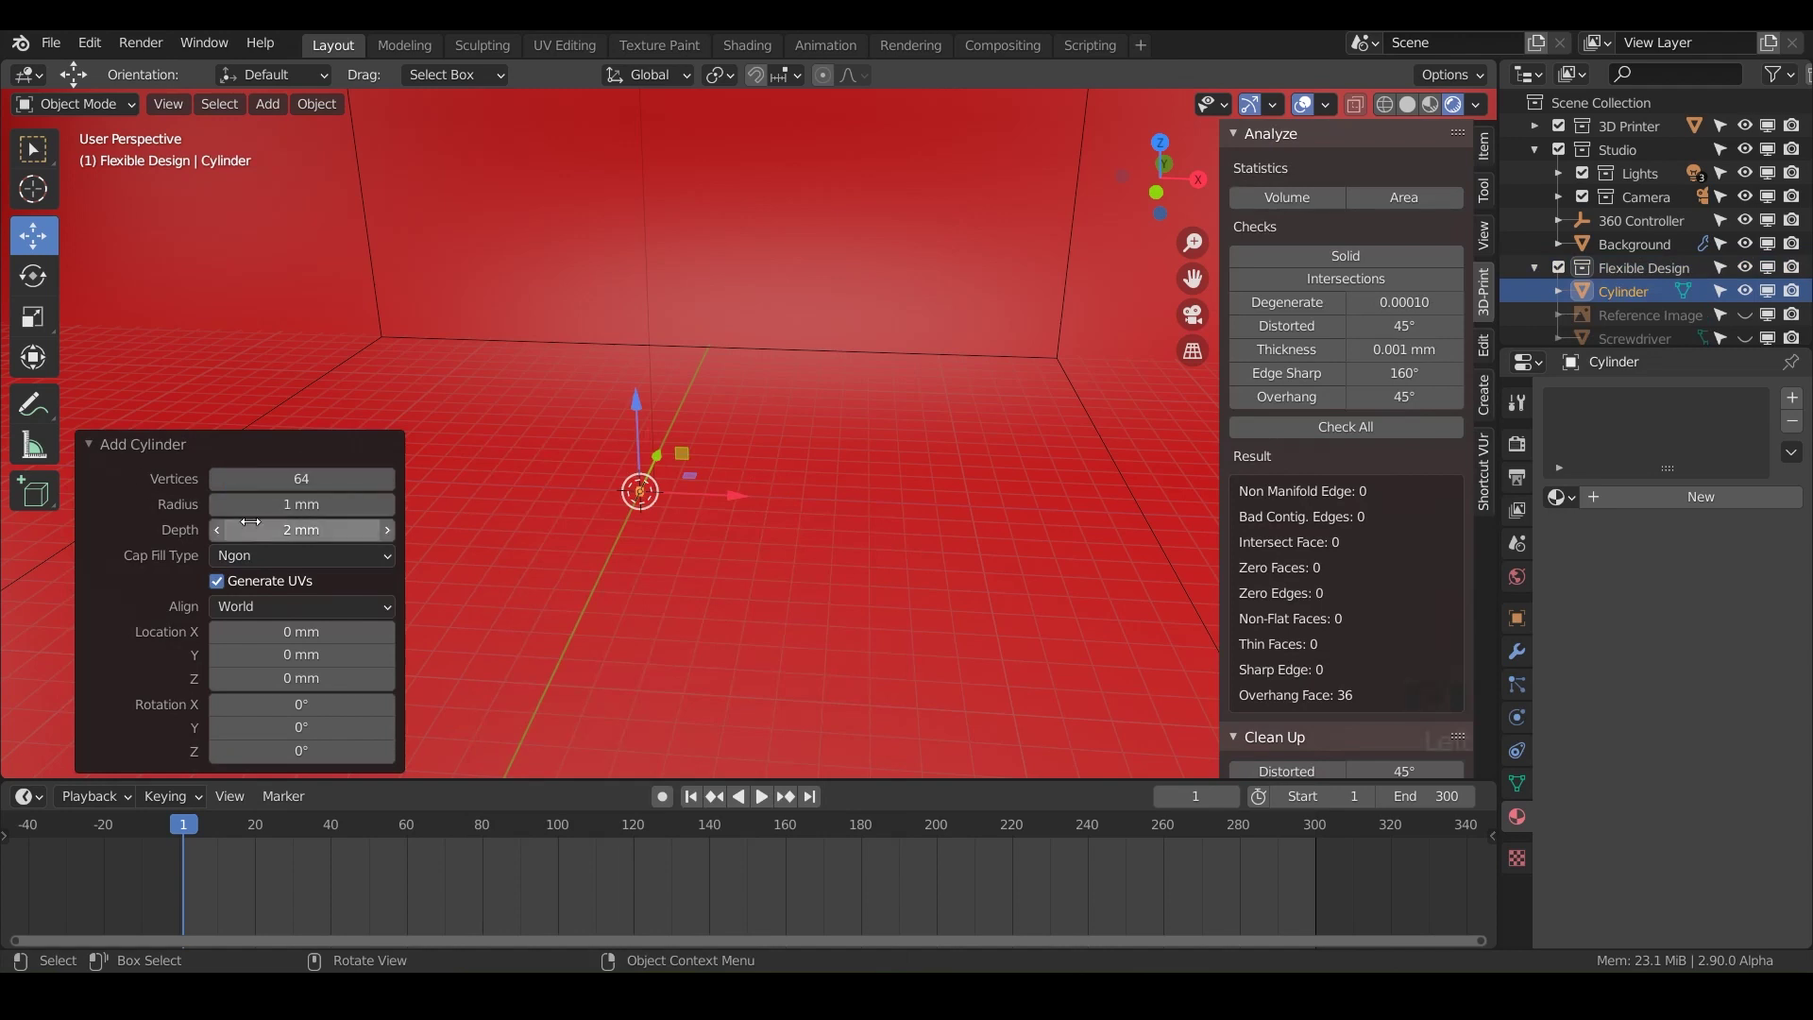
Set the new cylinder's radius to 10 mm and its depth to 10 mm.
click(263, 511)
text(10)
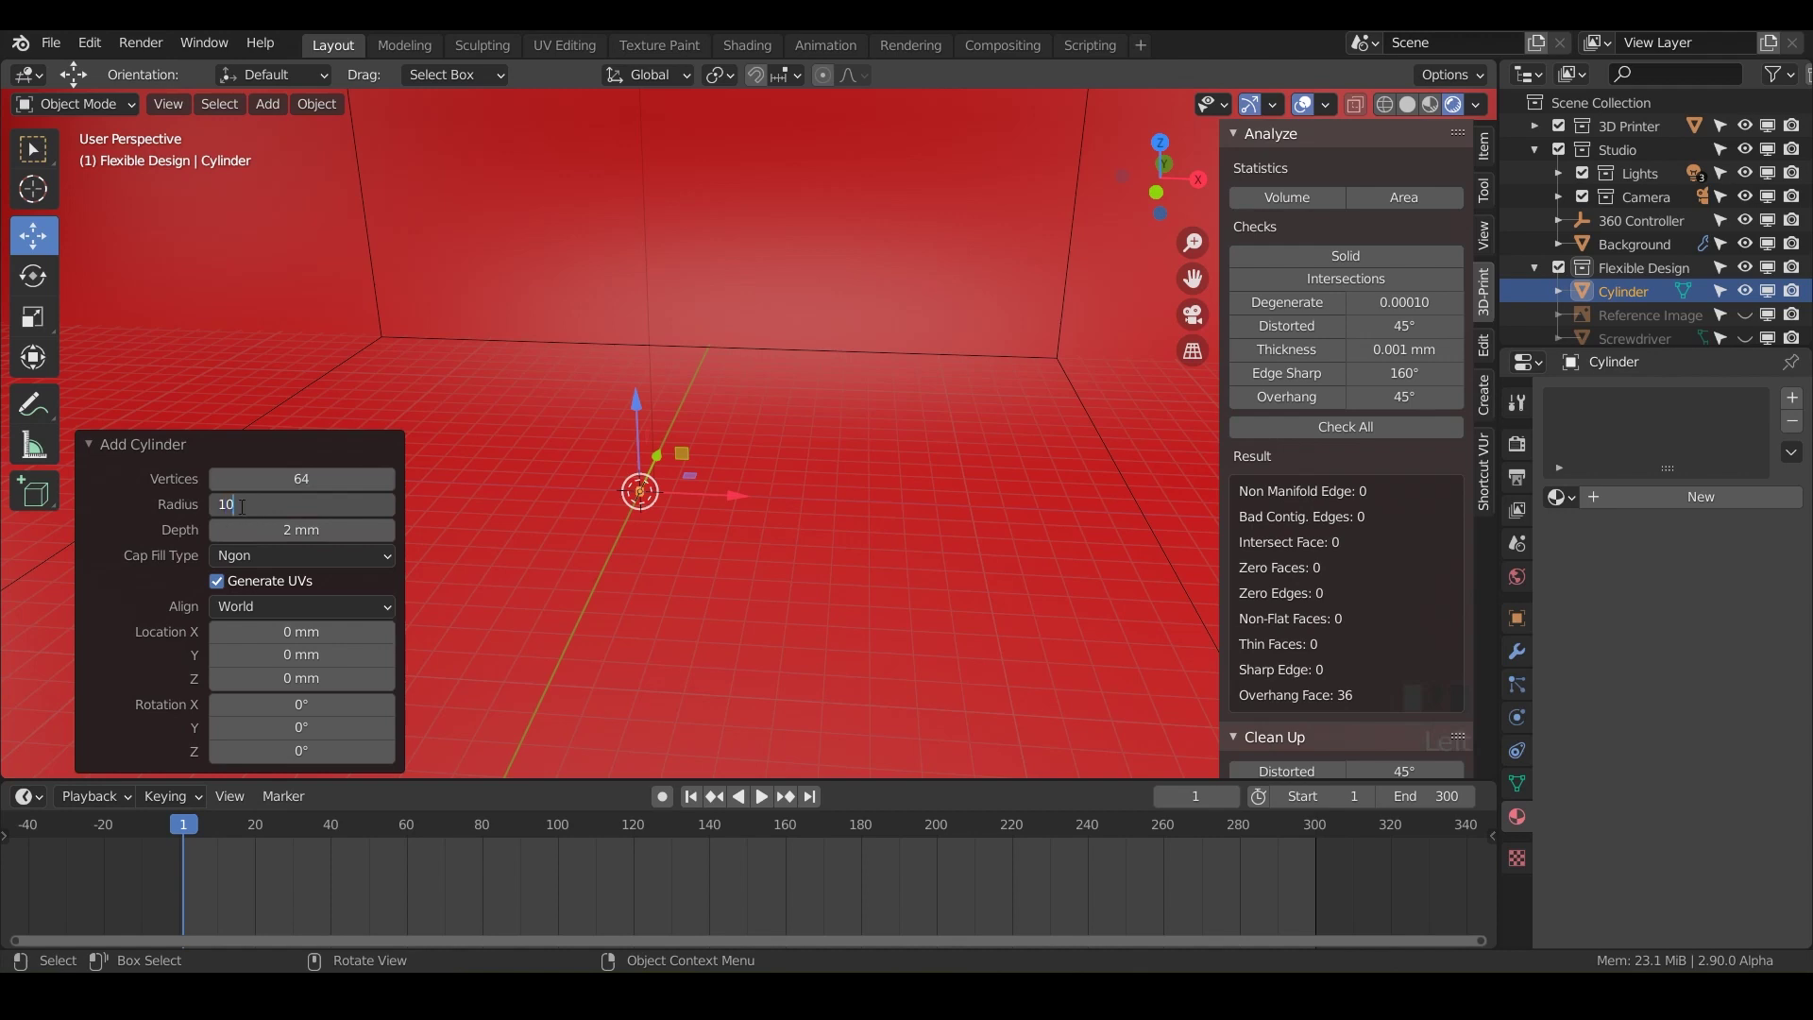
key(Return)
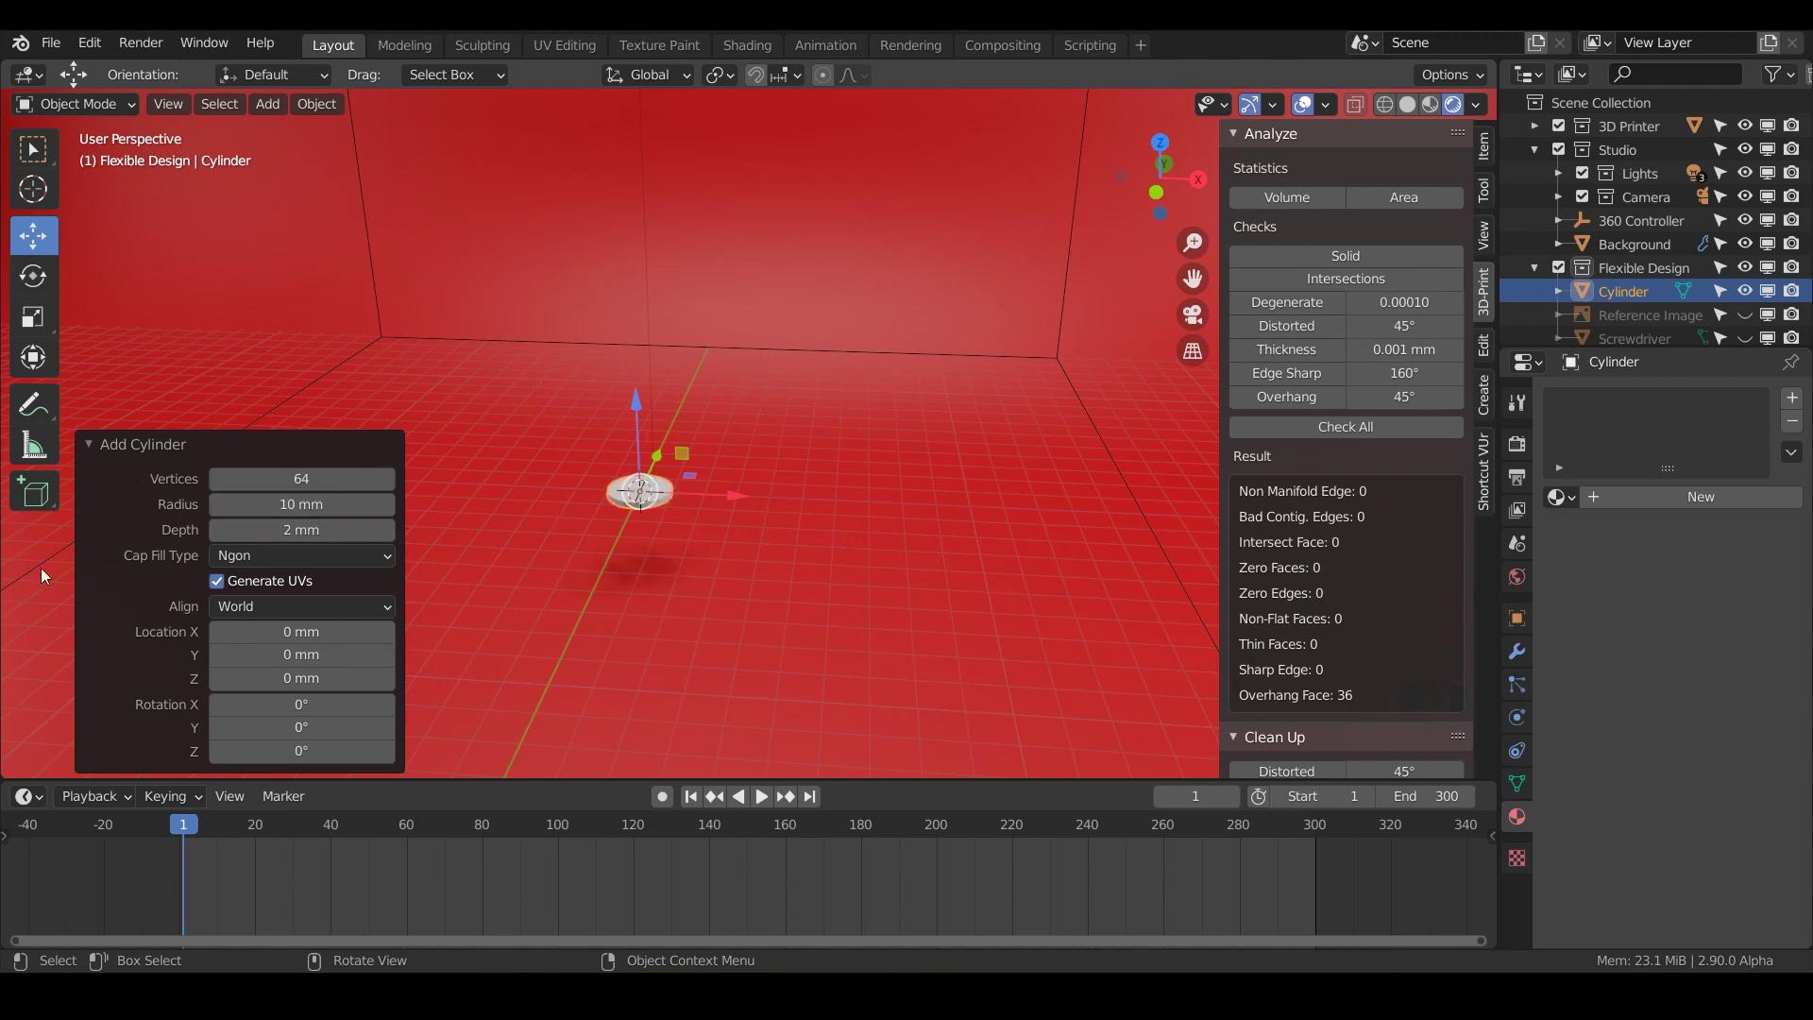
click(261, 530)
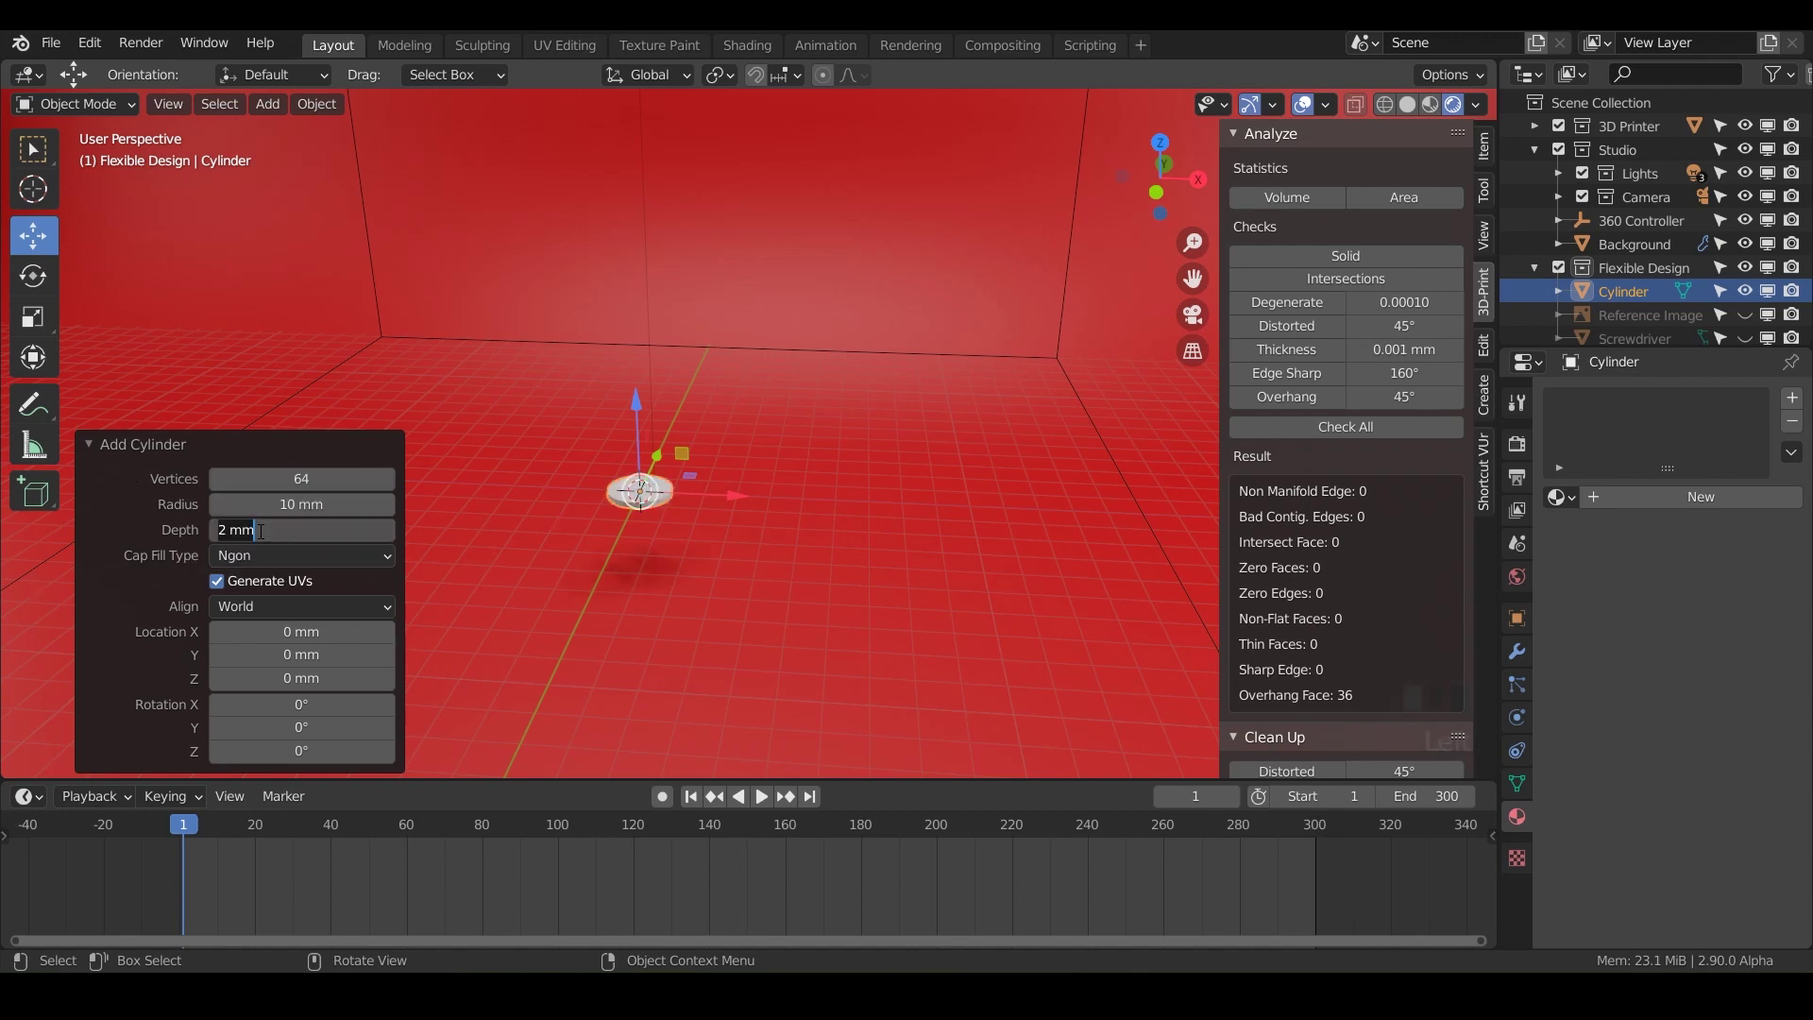
text(10)
key(Return)
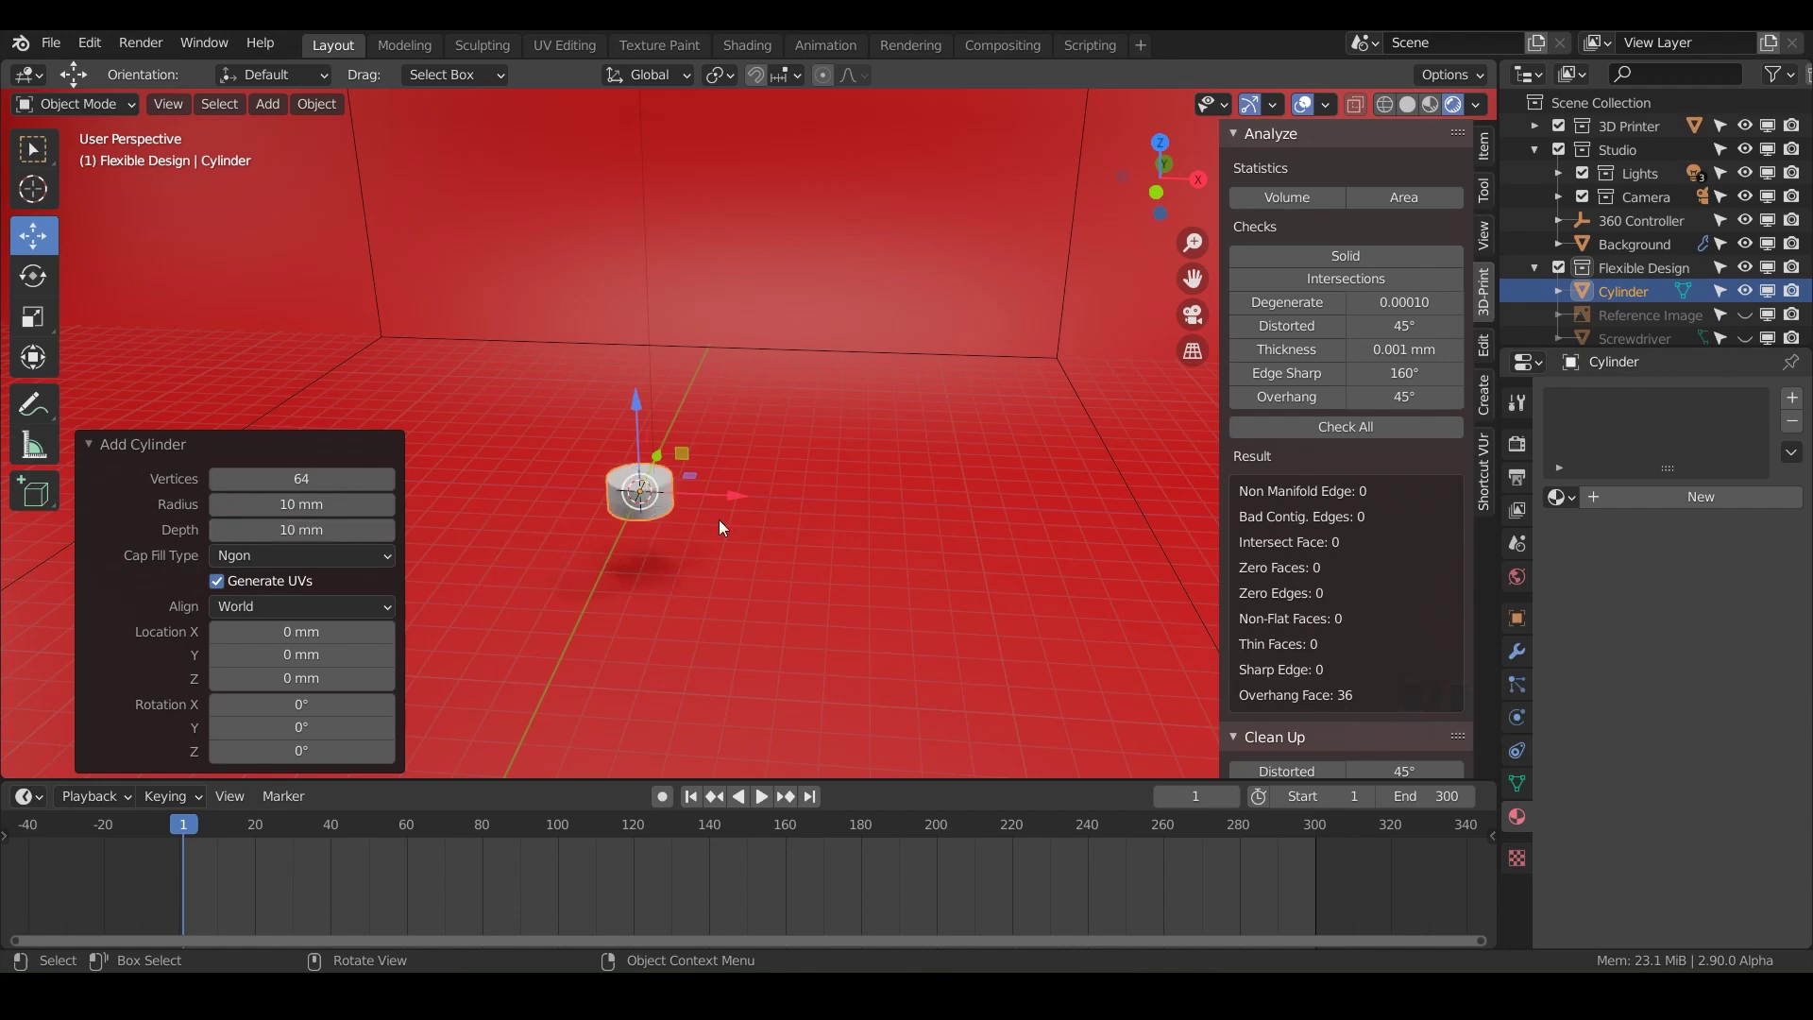
Enter Edit Mode on the cylinder and select only its top face.
scroll(625, 530, up, 3)
middle_drag(625, 529, 739, 389)
scroll(593, 515, up, 2)
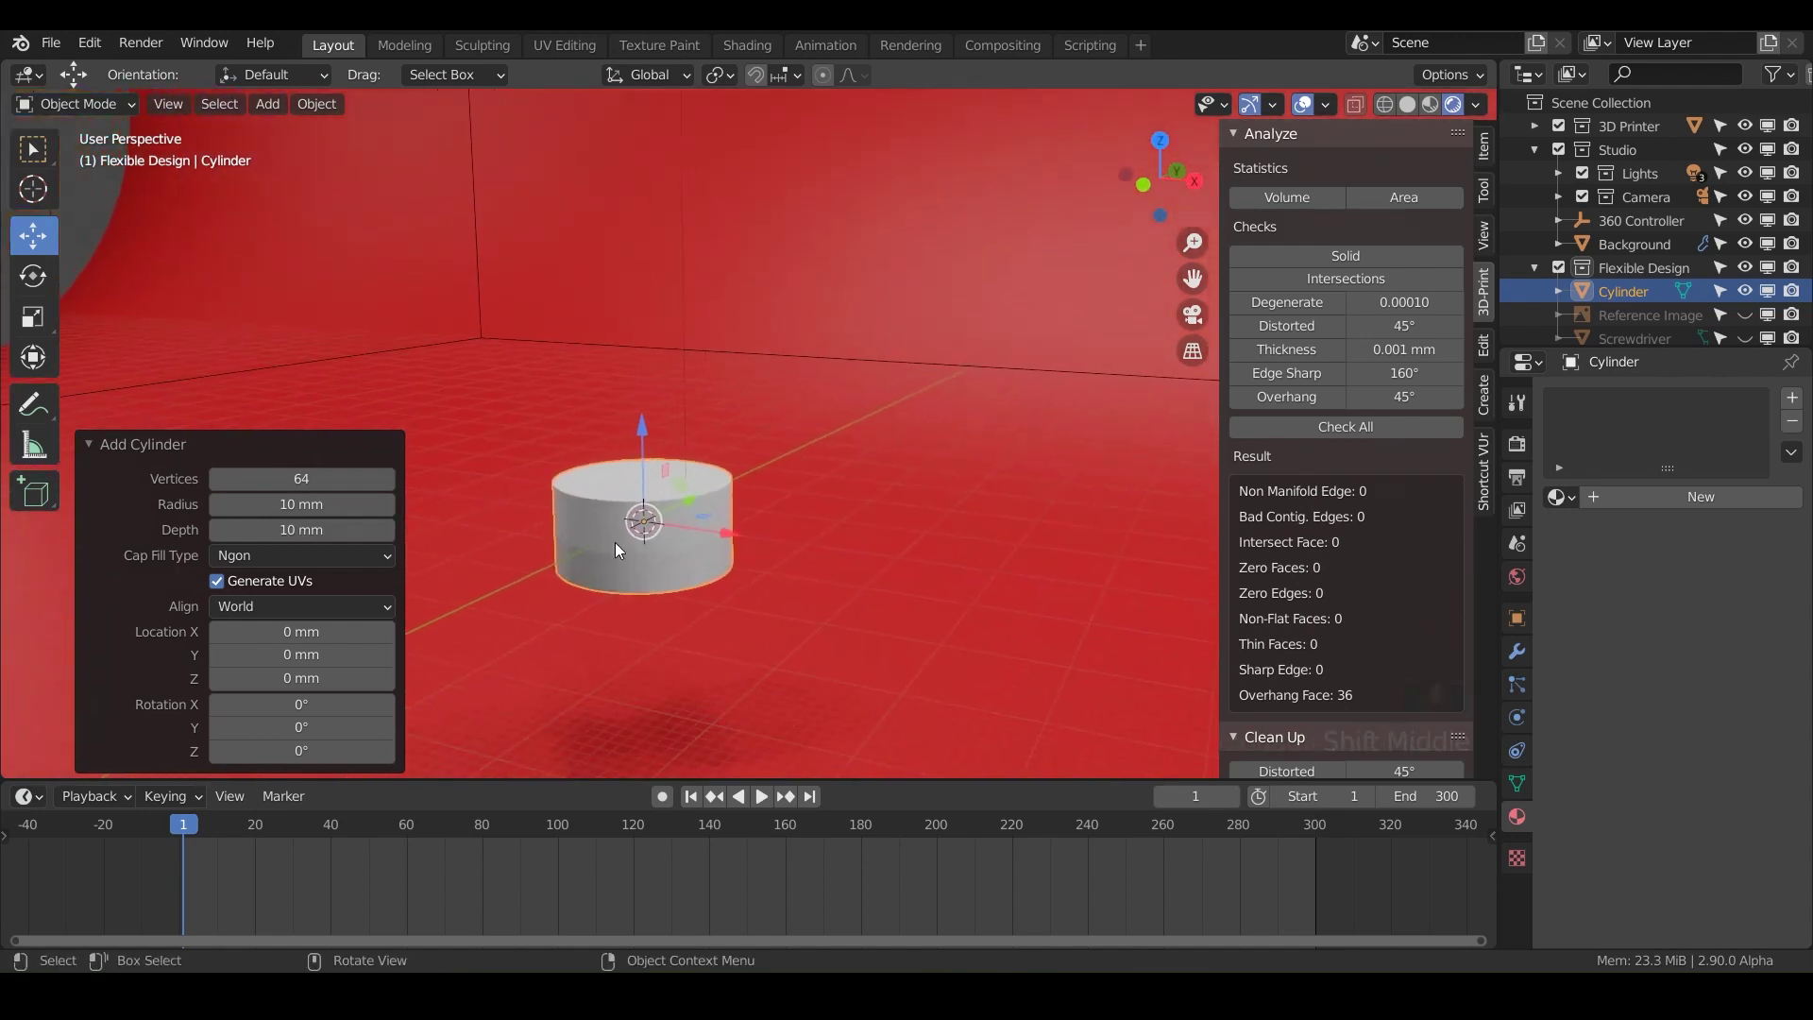
key(Tab)
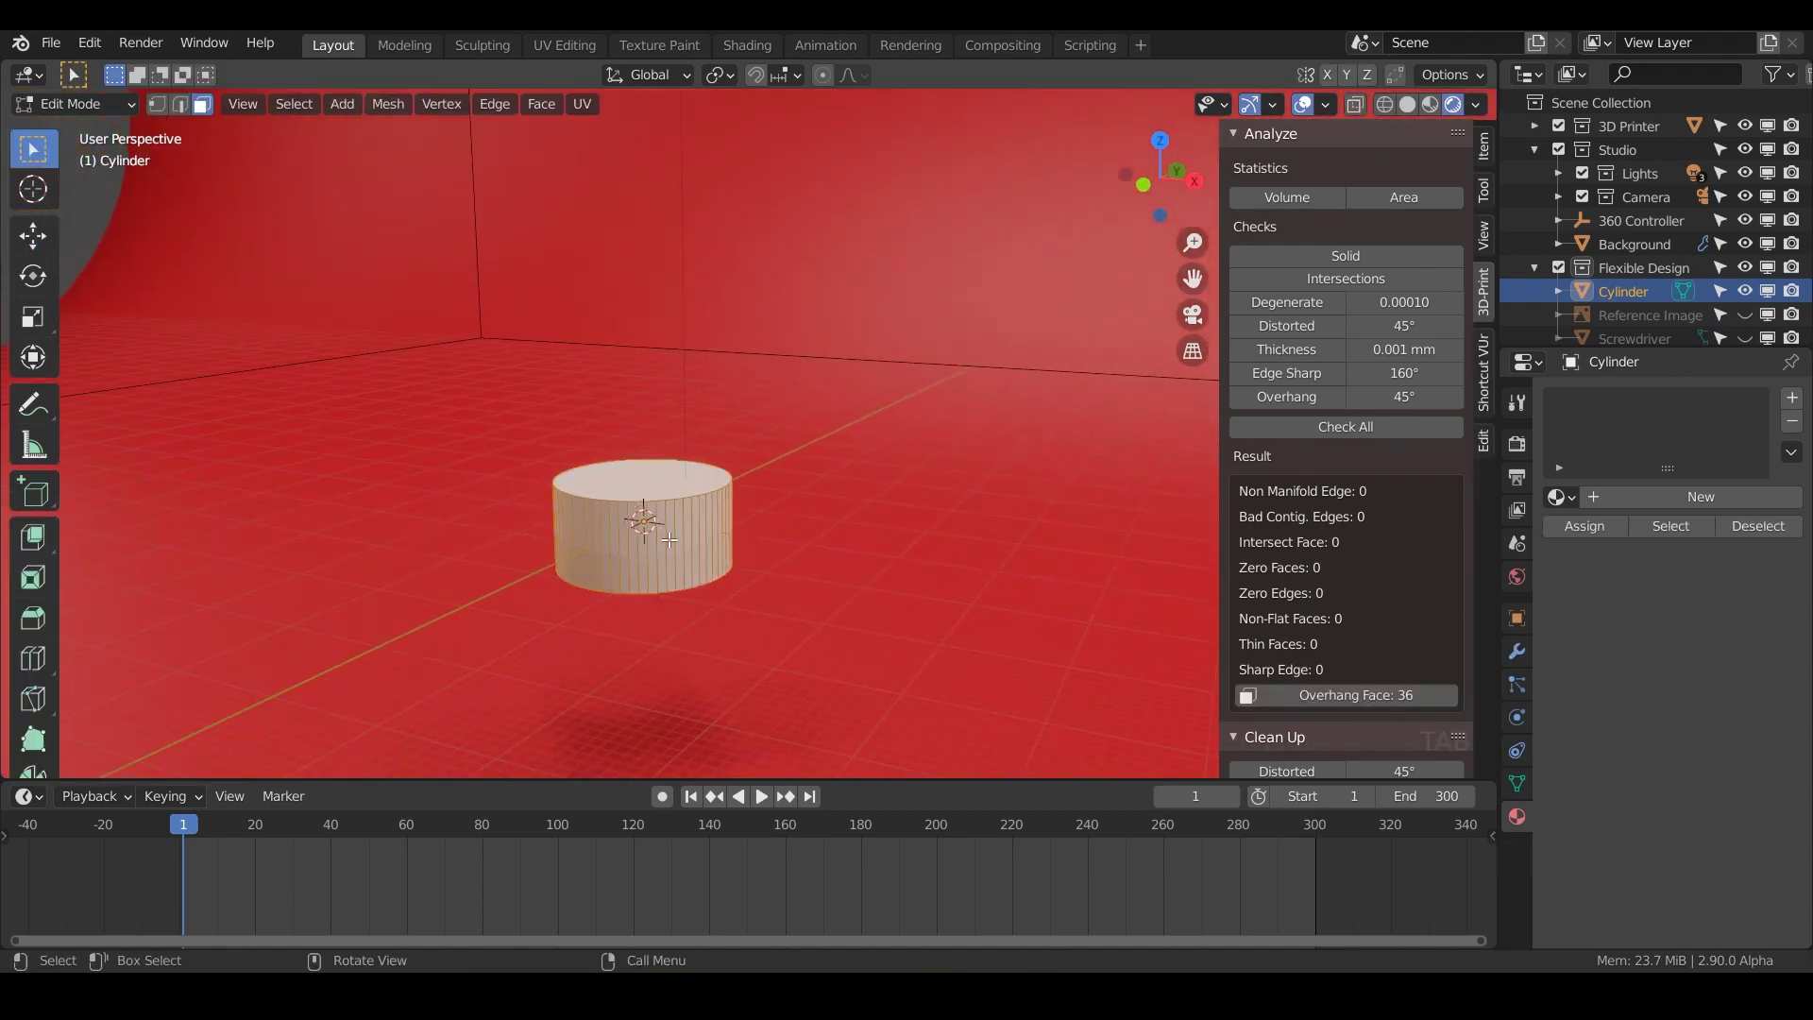
middle_drag(668, 542, 627, 489)
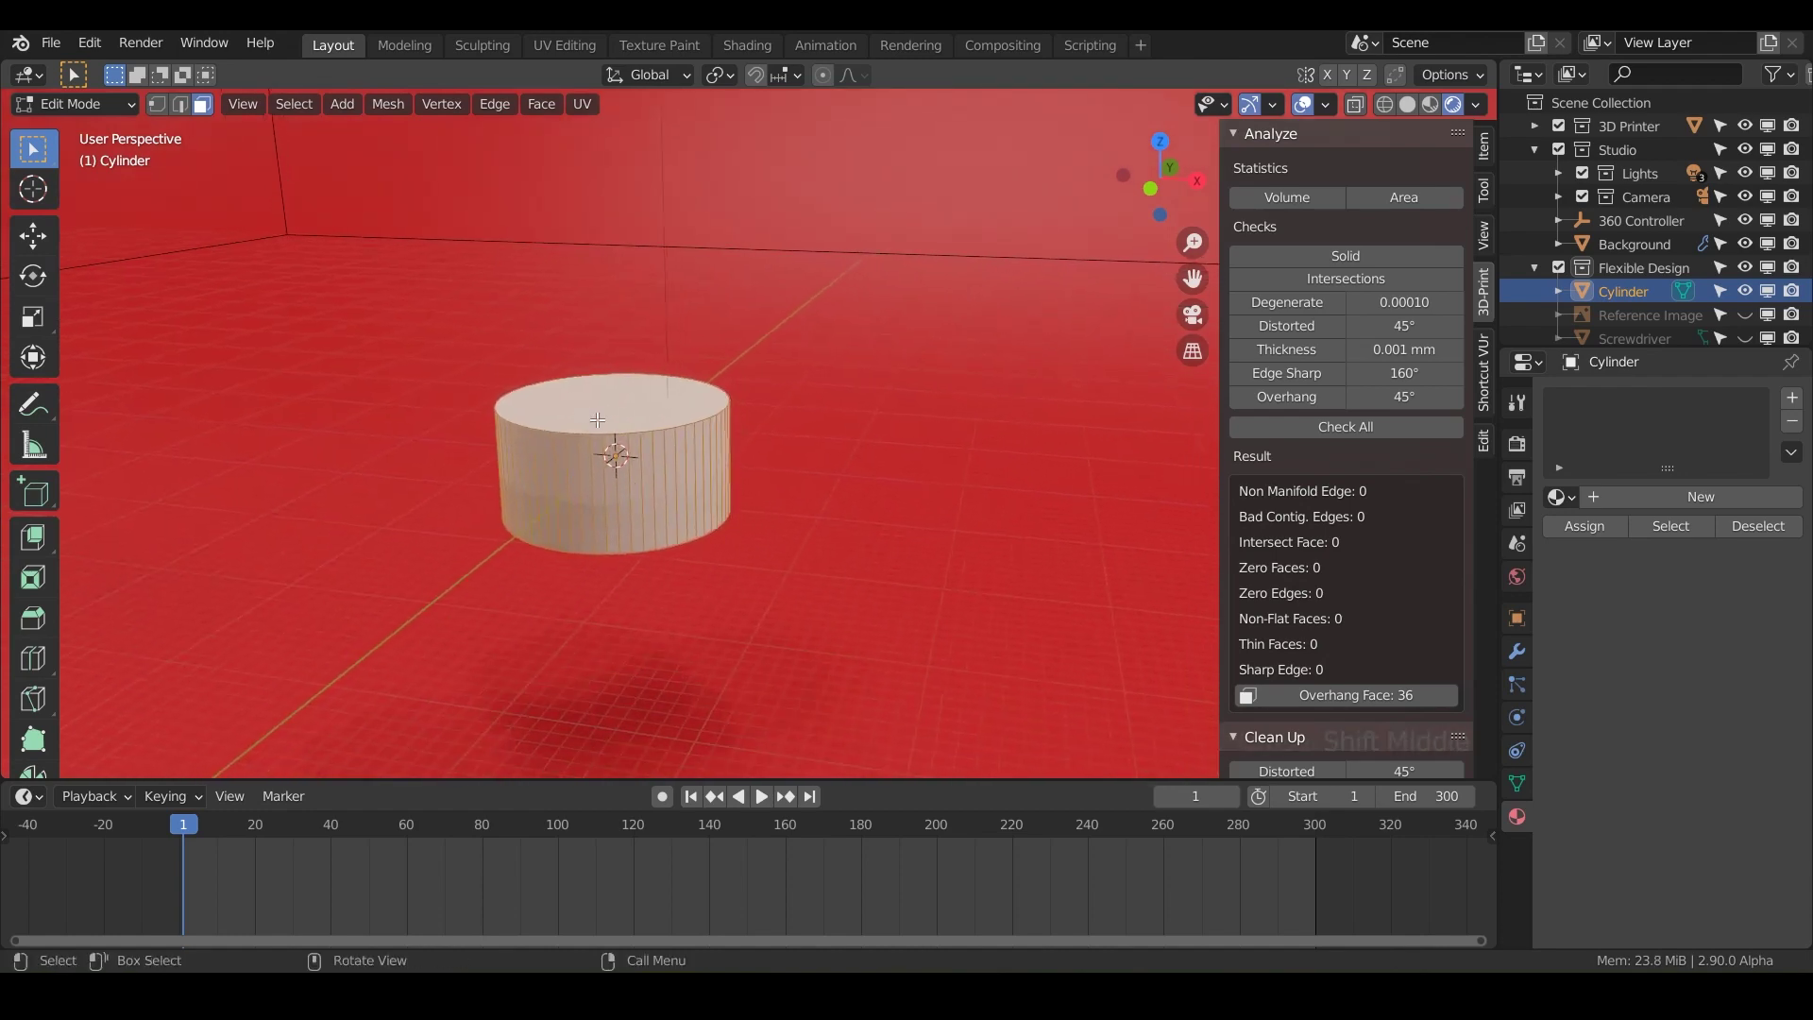
click(598, 419)
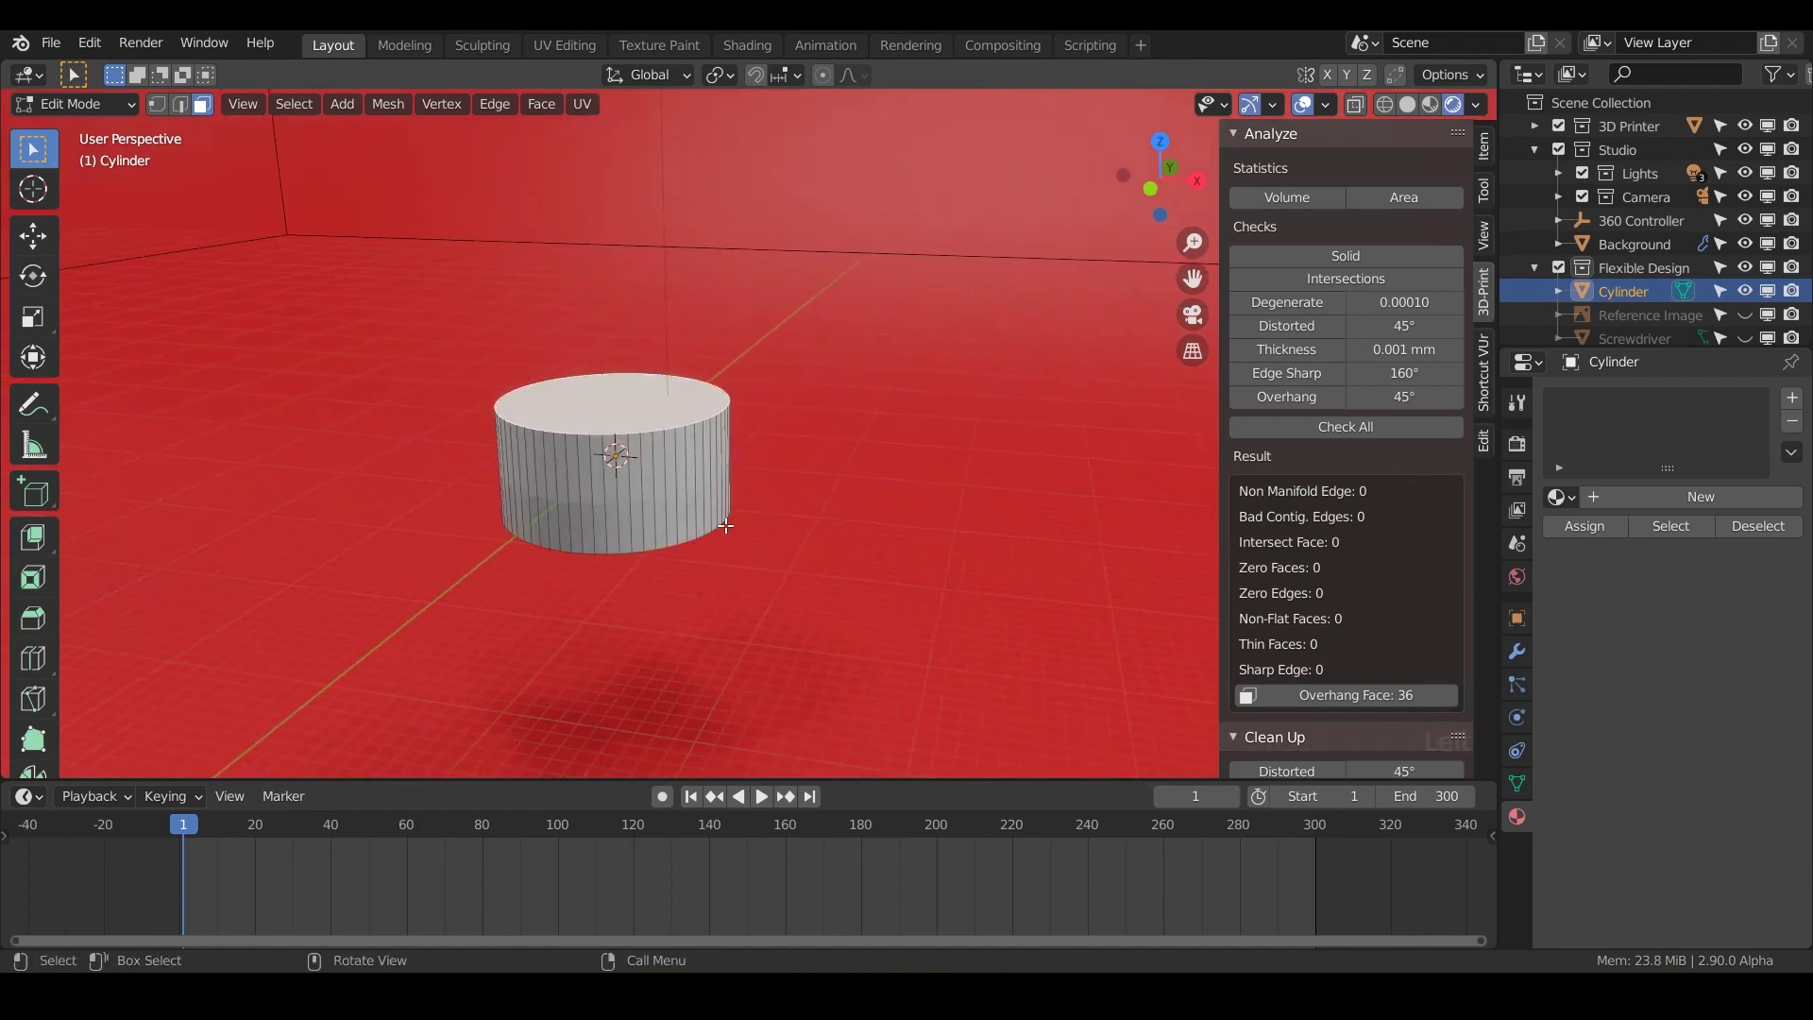
middle_drag(726, 526, 726, 413)
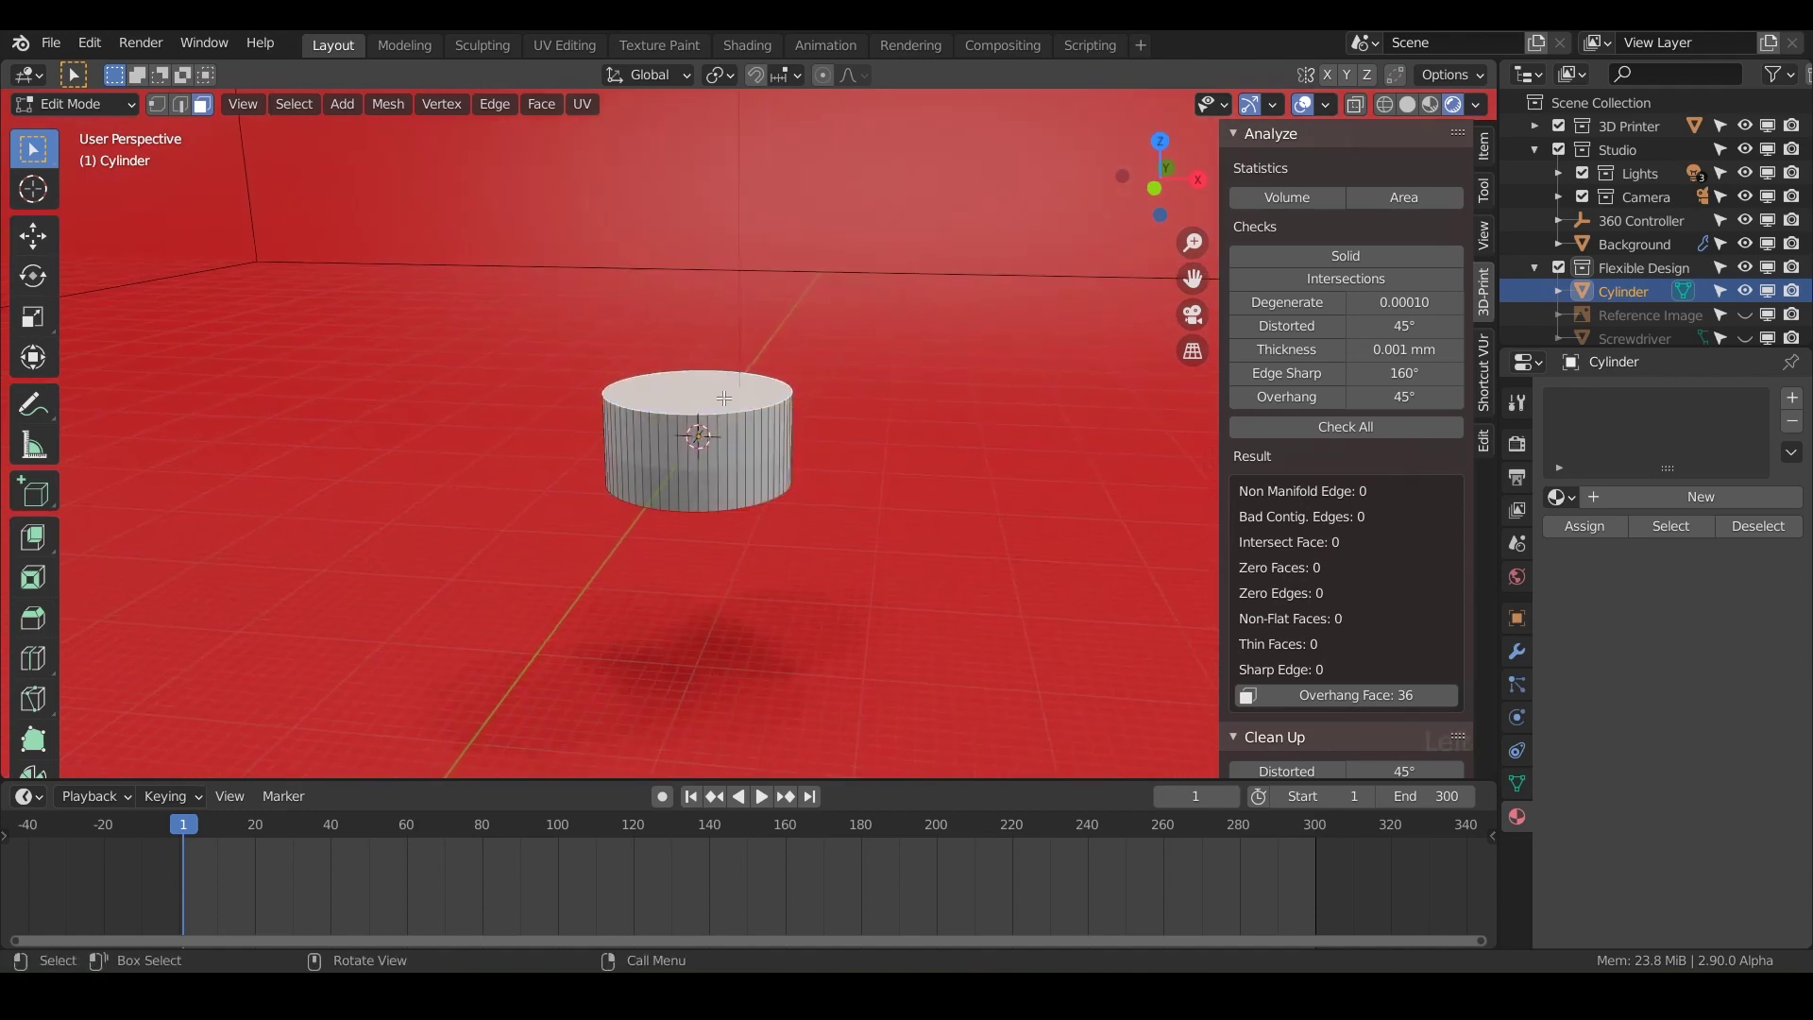
Switch to the front view, turn on snapping and hide the Background object to expose the grid.
key(KP_1)
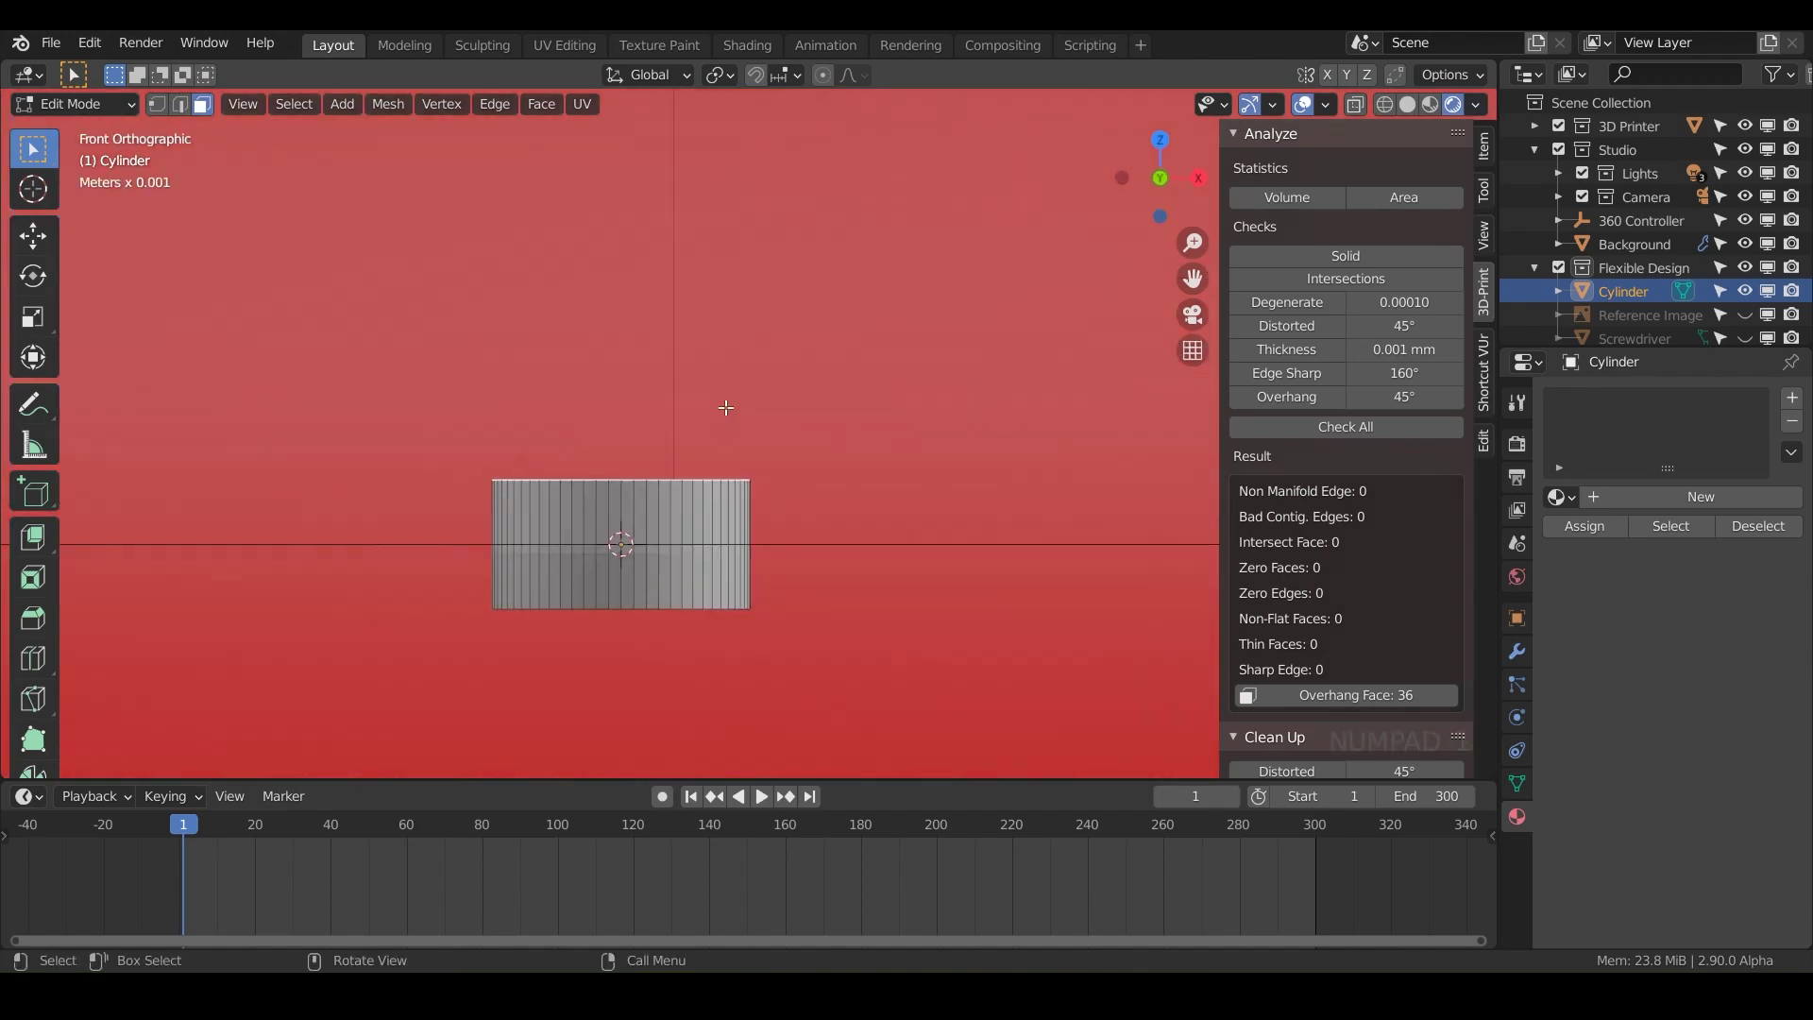
click(754, 75)
click(757, 78)
click(791, 77)
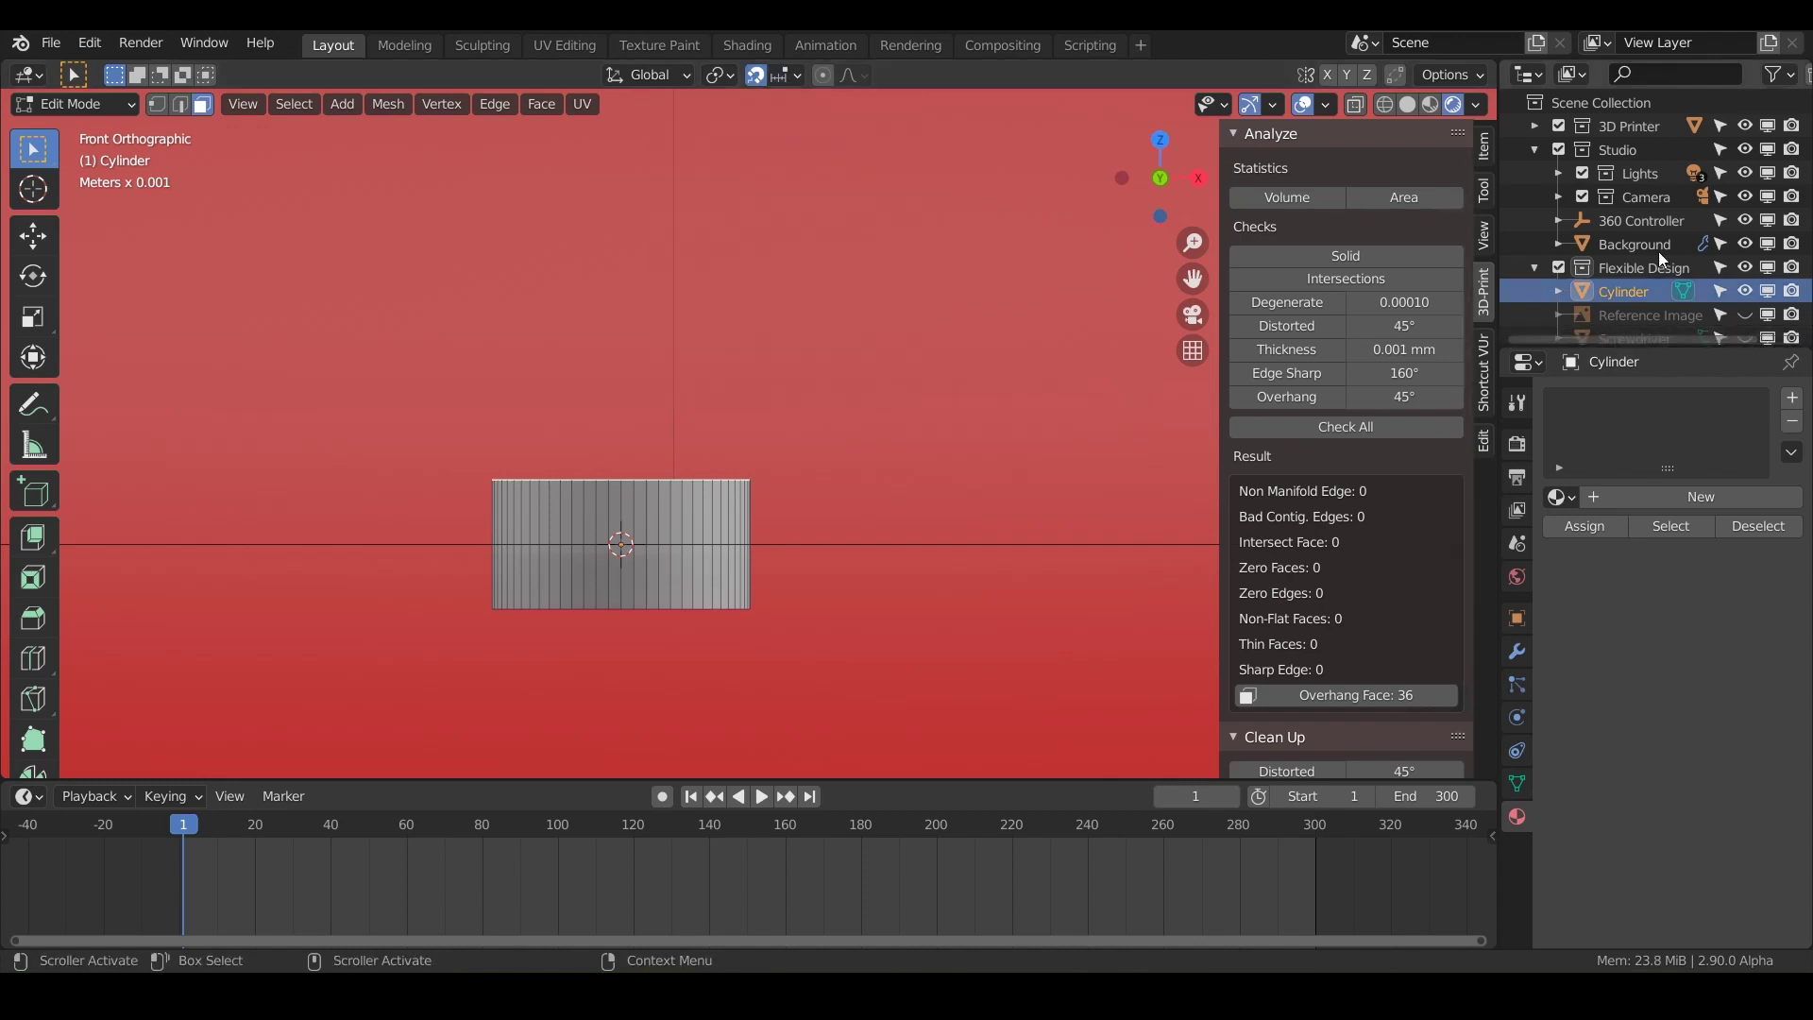
click(1745, 245)
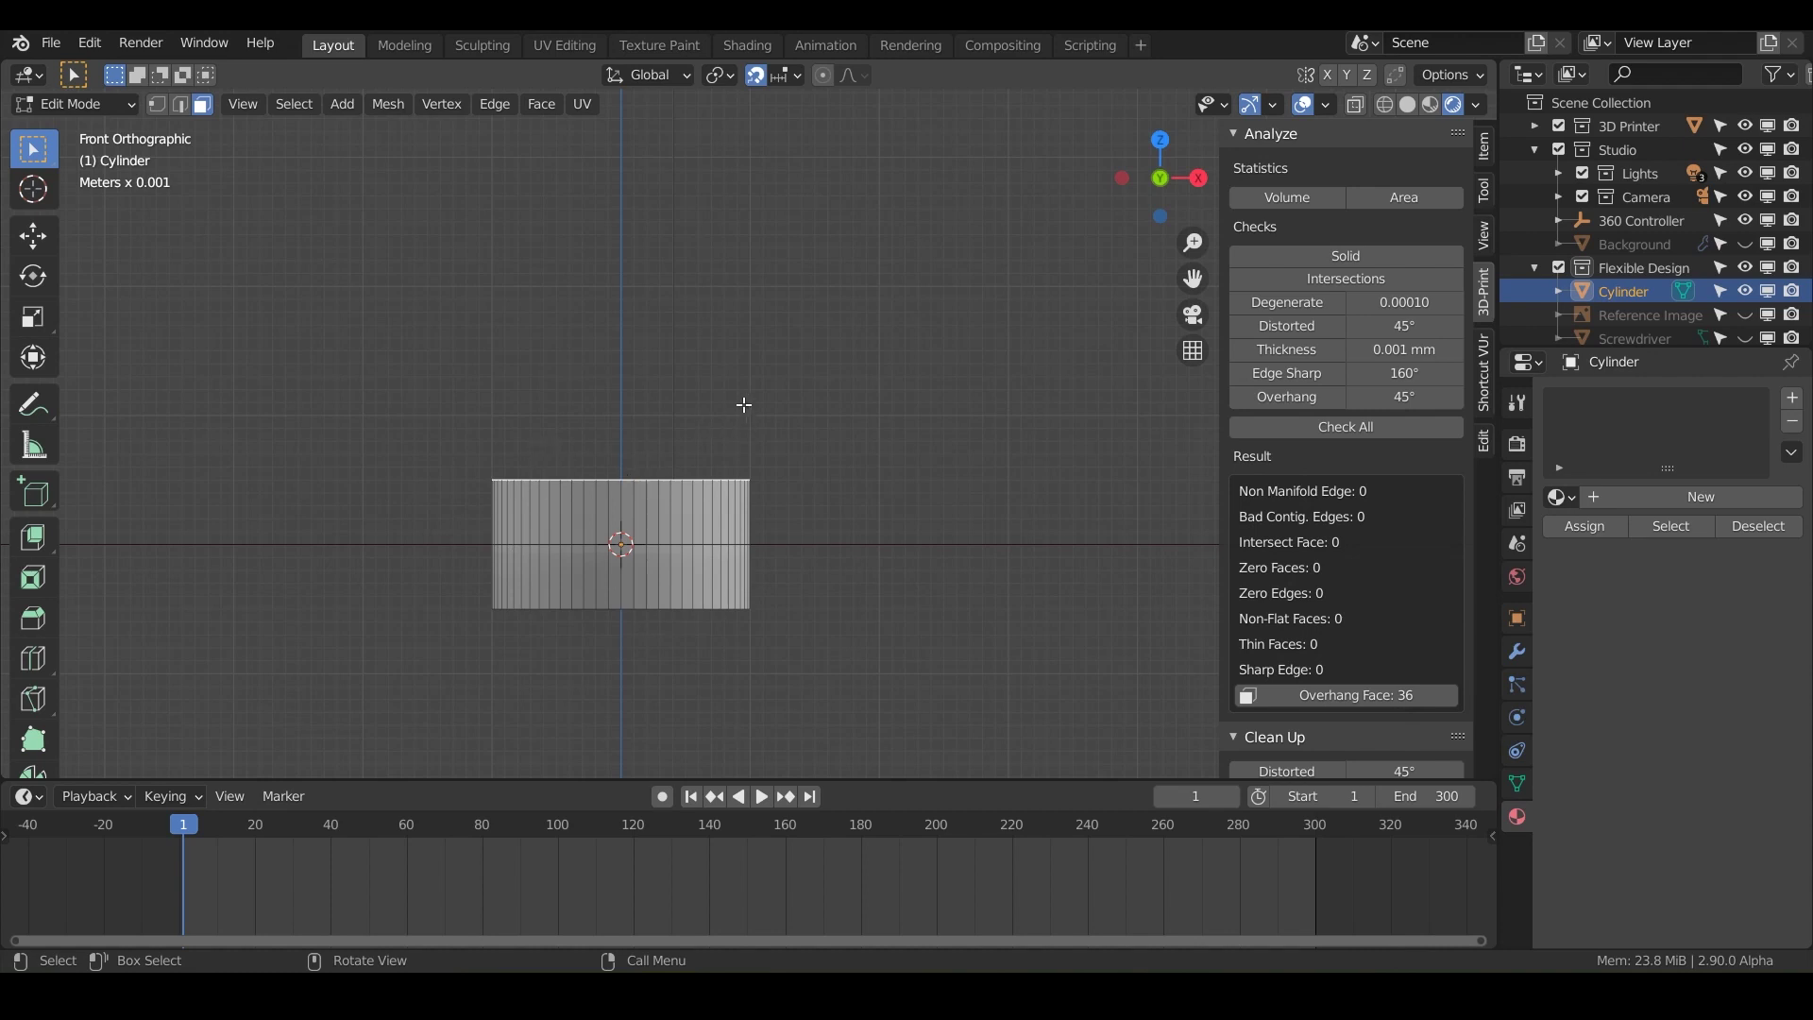
Select all of the cylinder's geometry in the front view.
scroll(880, 413, down, 4)
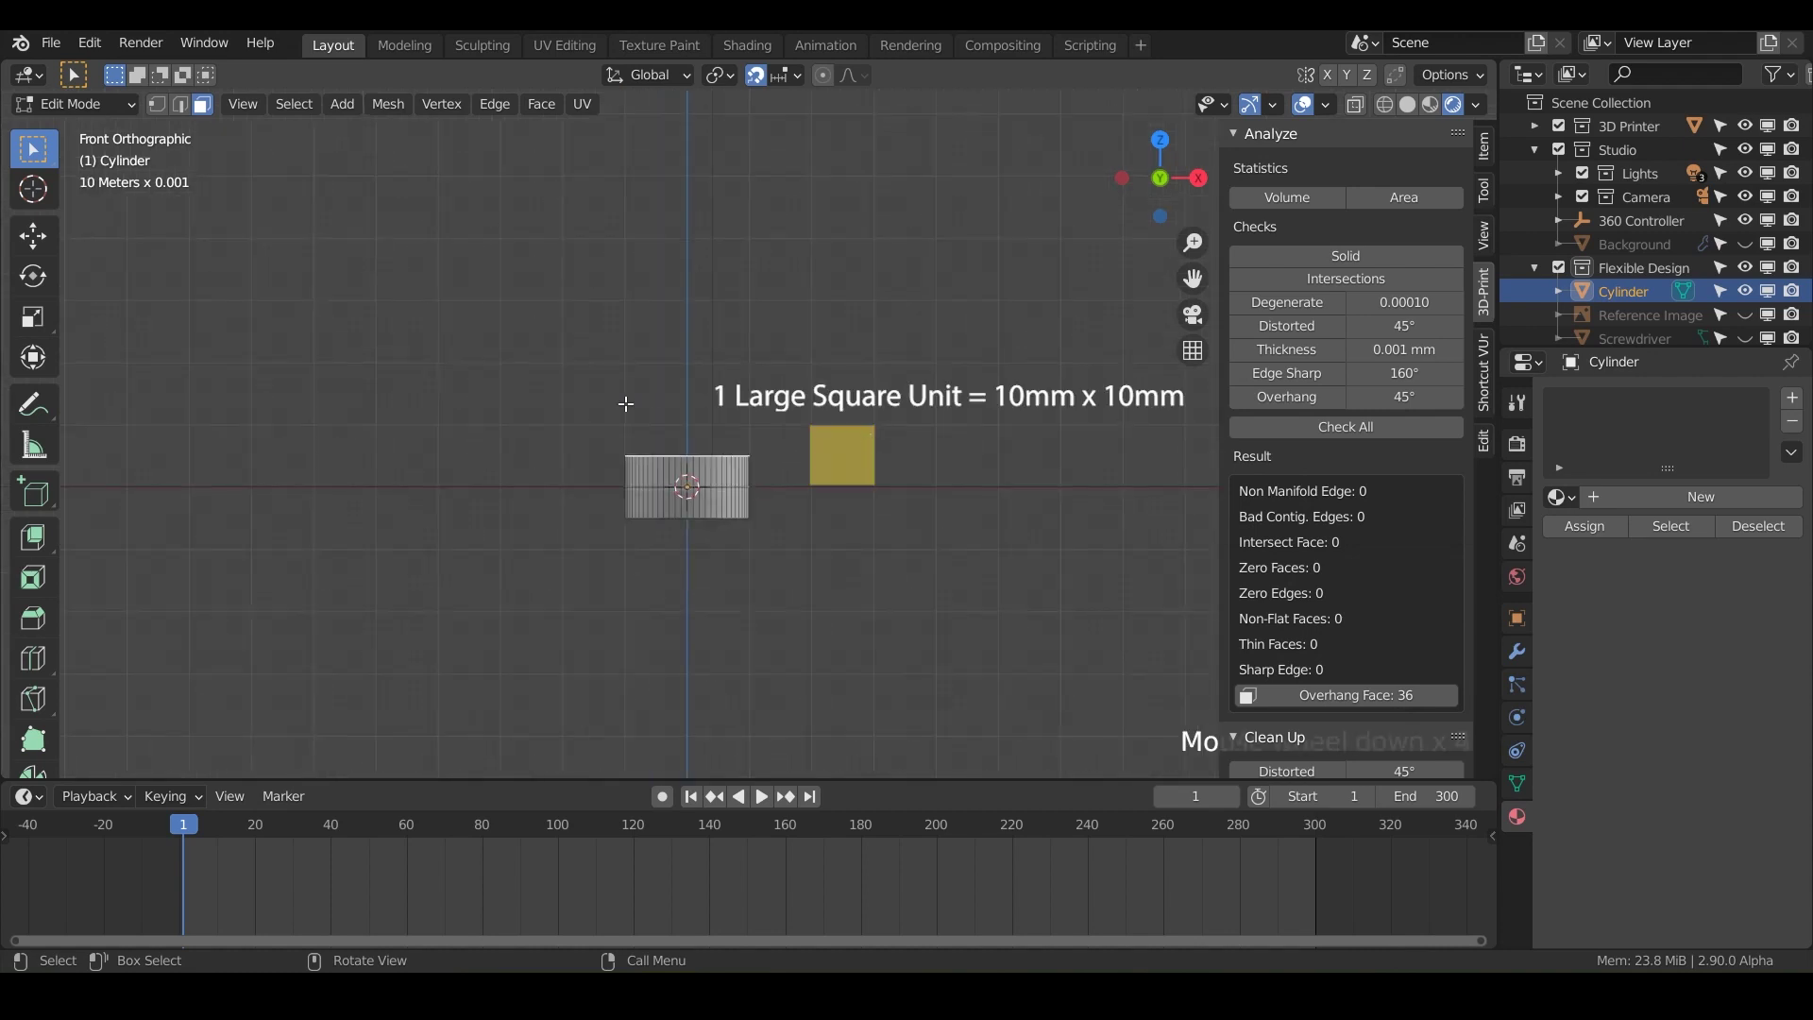
scroll(768, 434, up, 5)
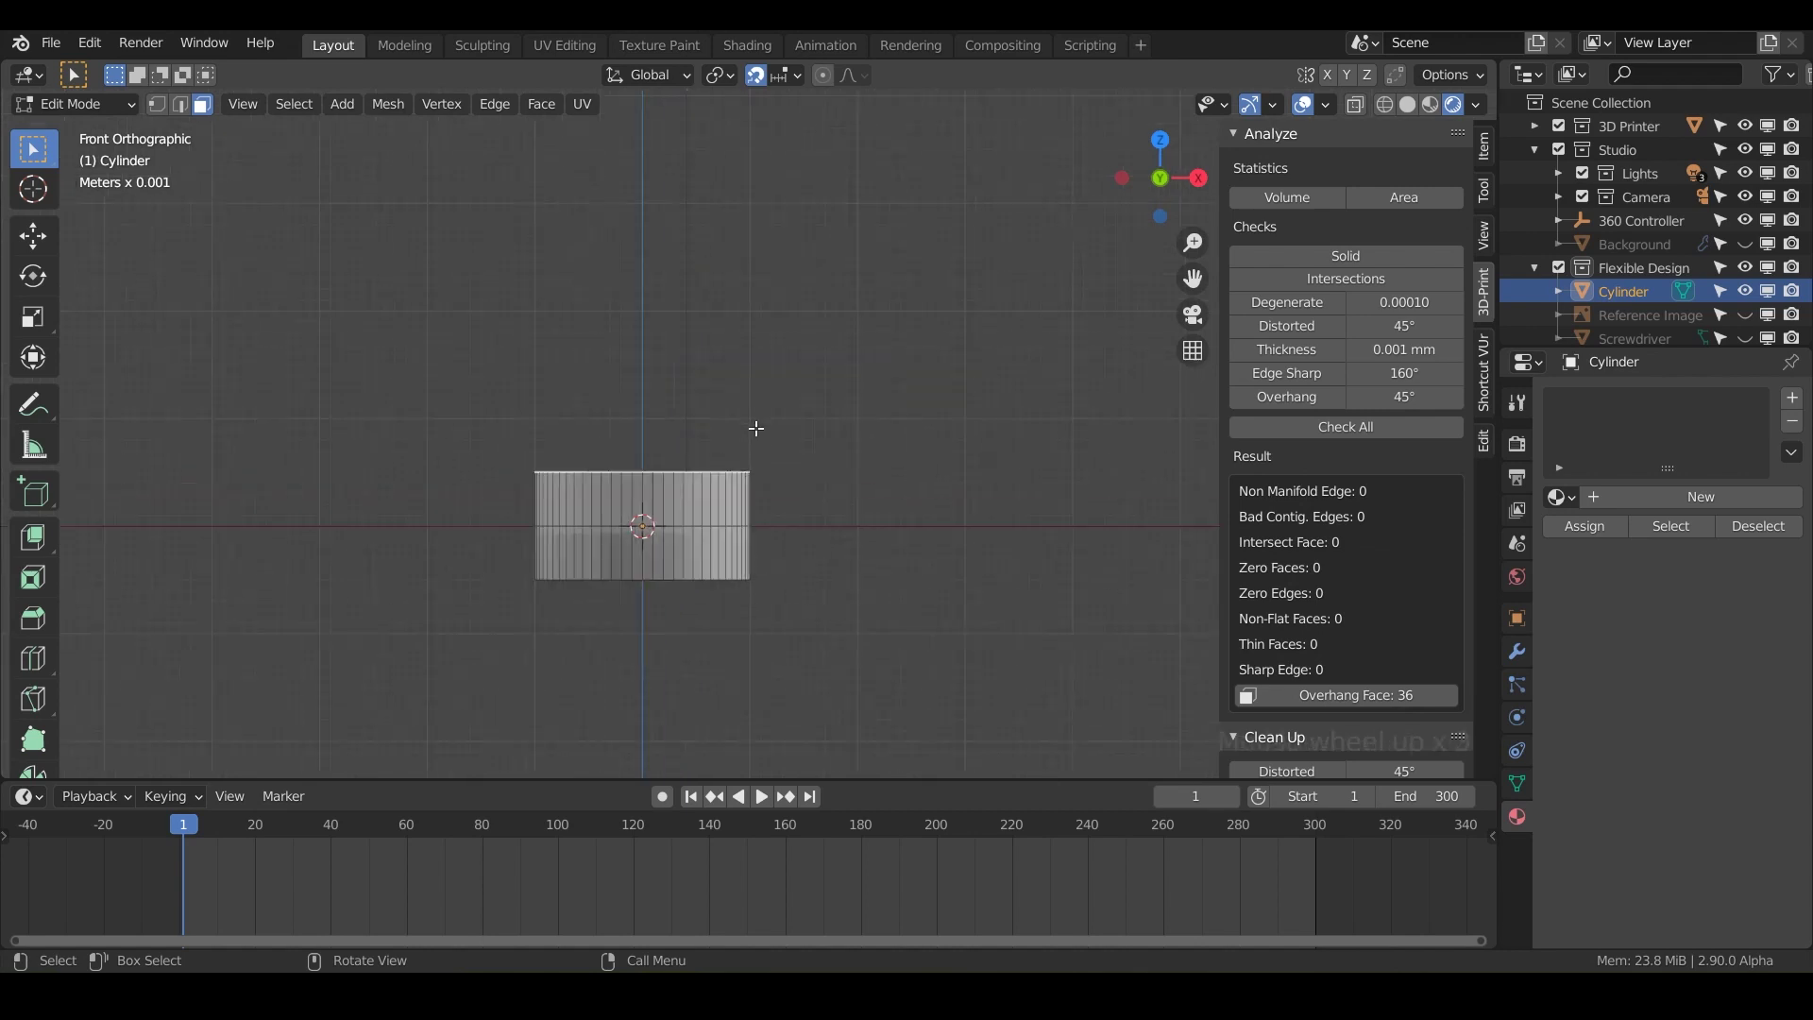
shift+middle_drag(740, 465, 788, 411)
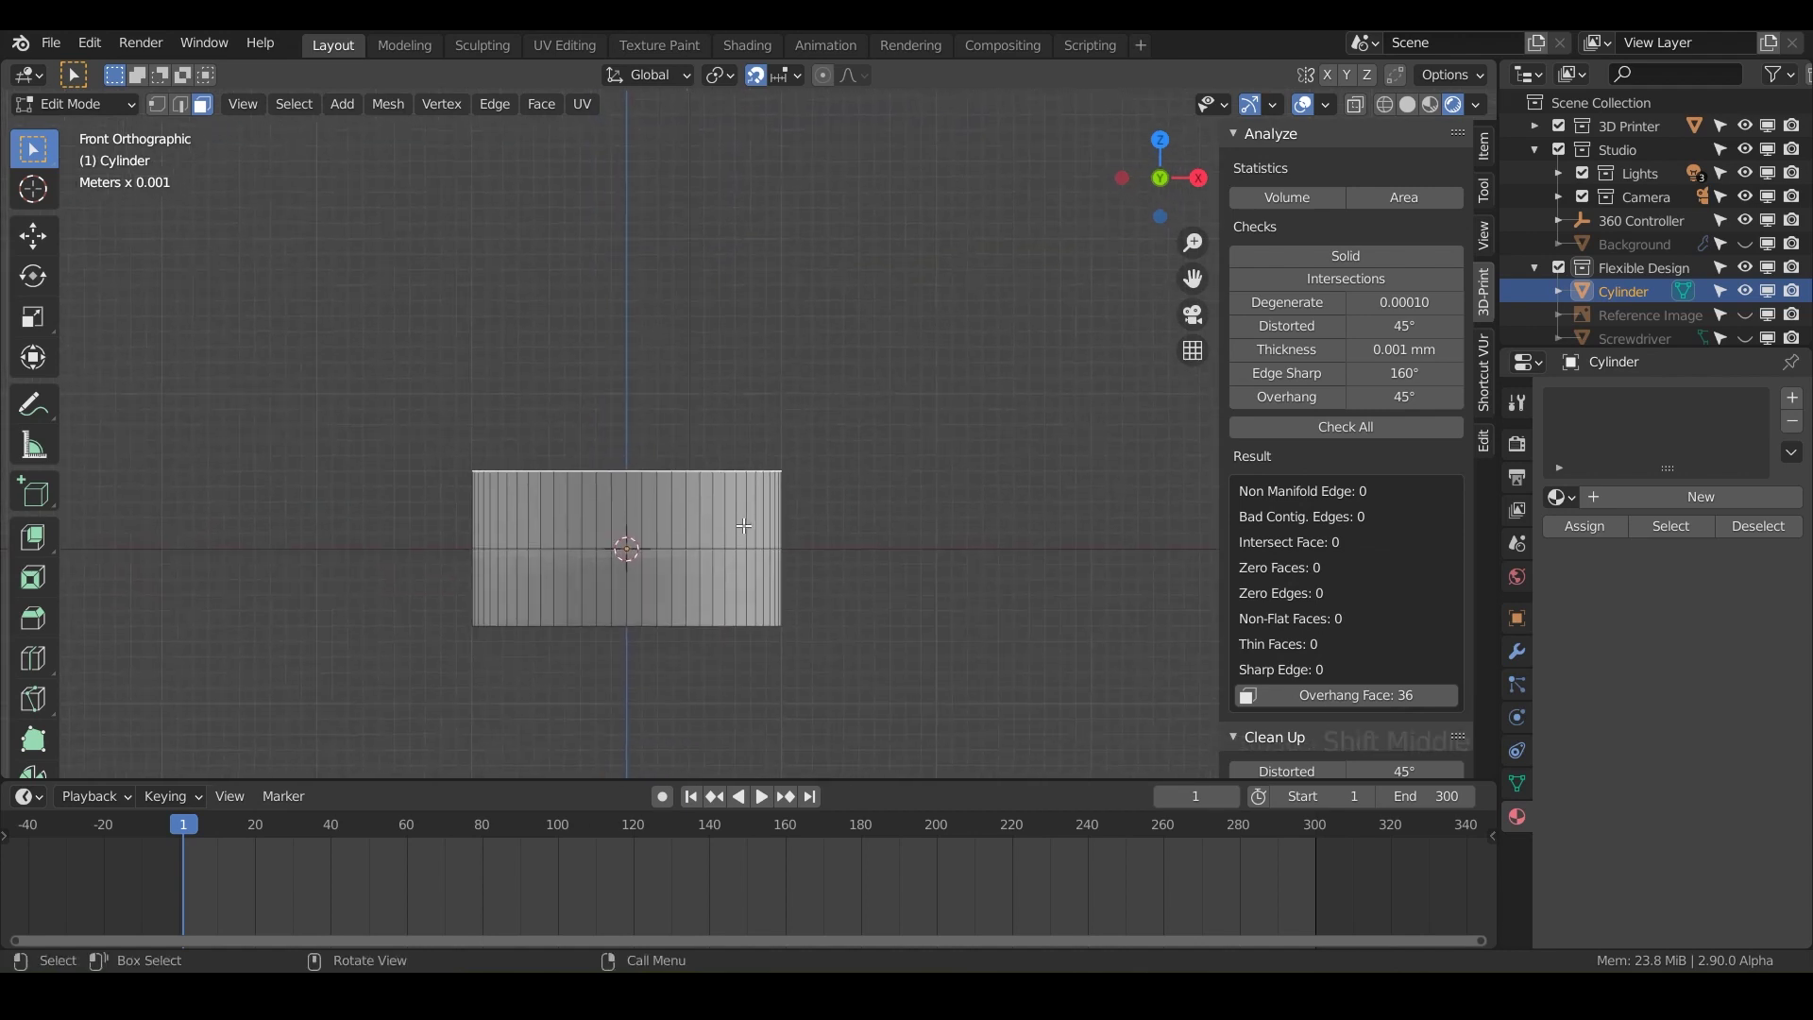
key(a)
key(g)
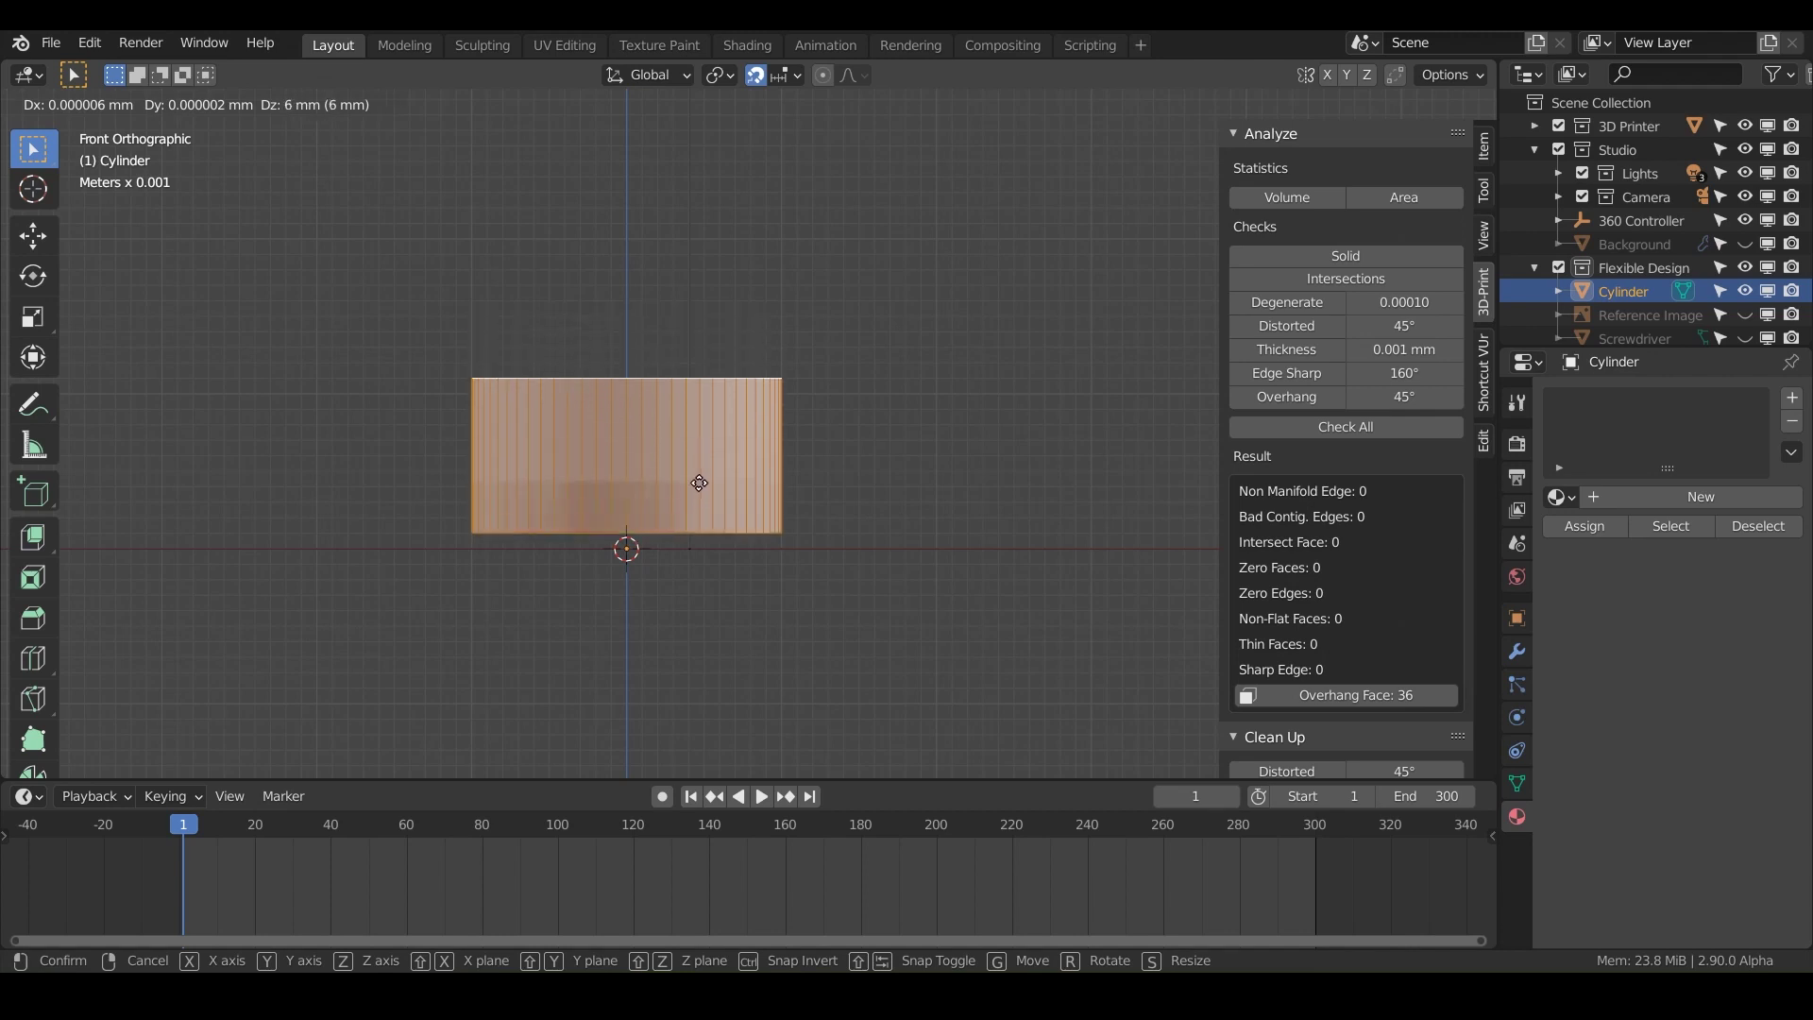
click(696, 490)
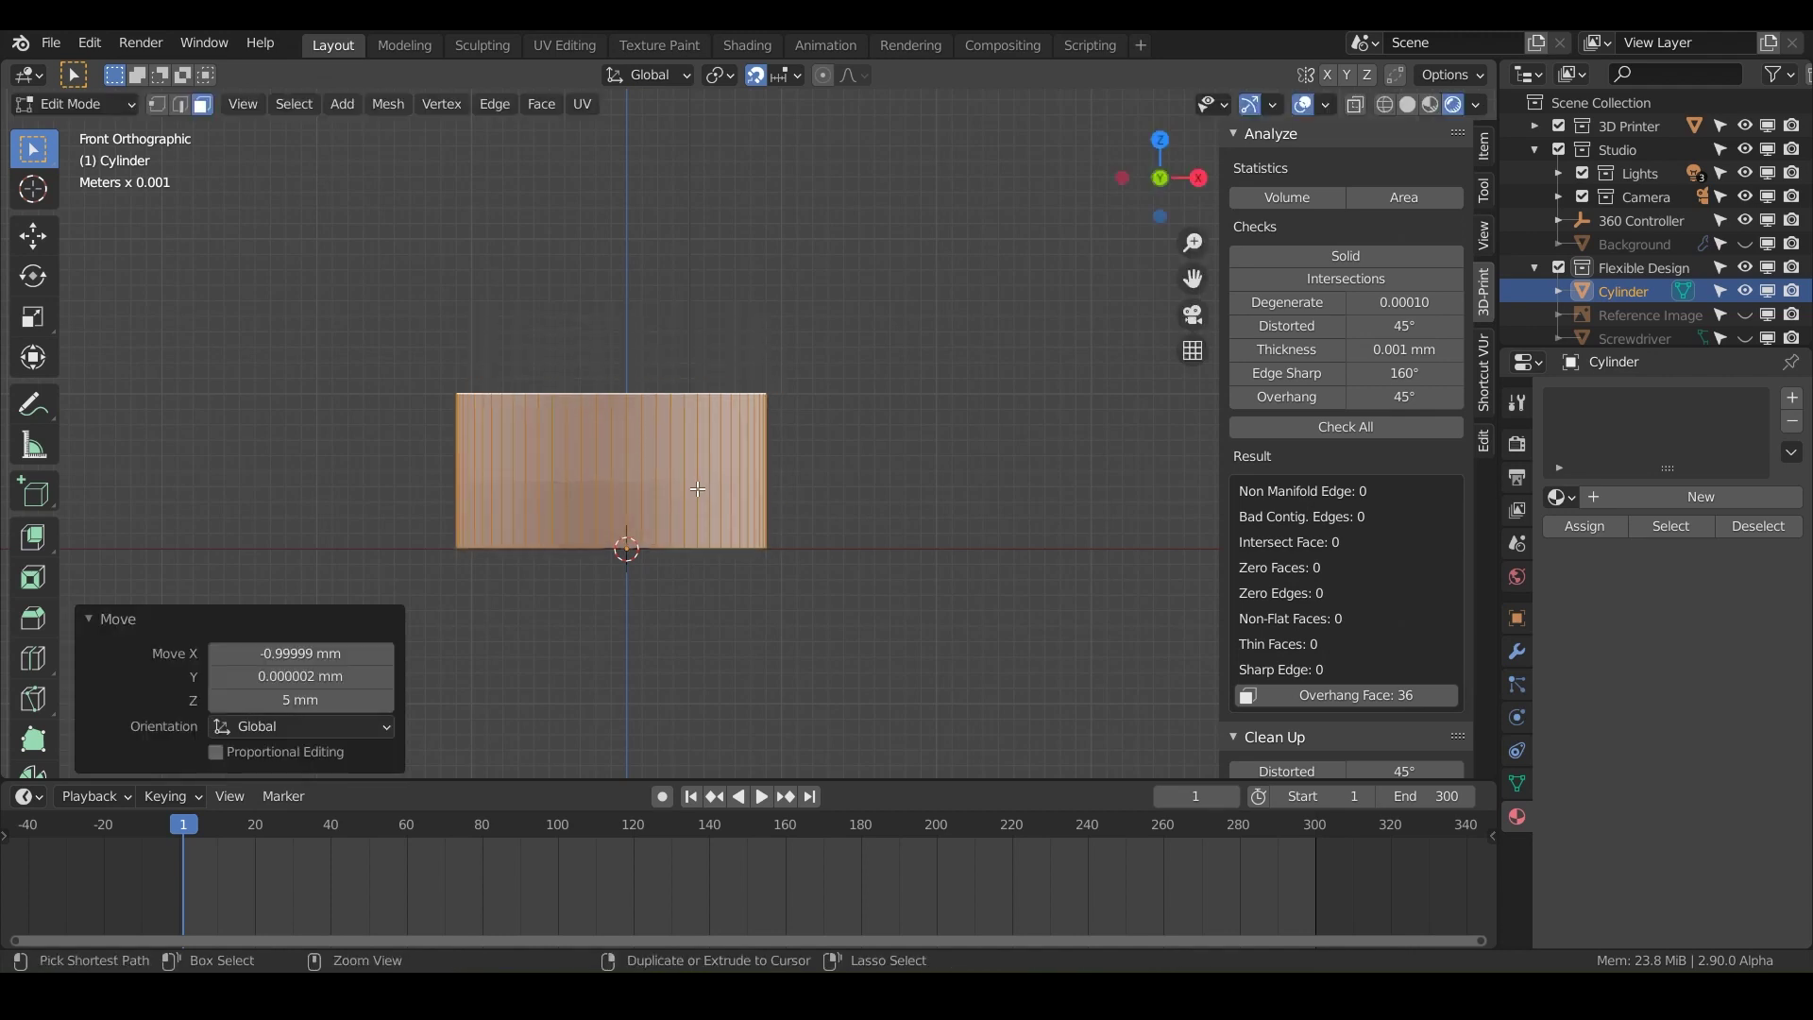
key(ctrl+z)
Move the whole cylinder mesh up 5 mm along Z so its base sits at the origin.
key(g)
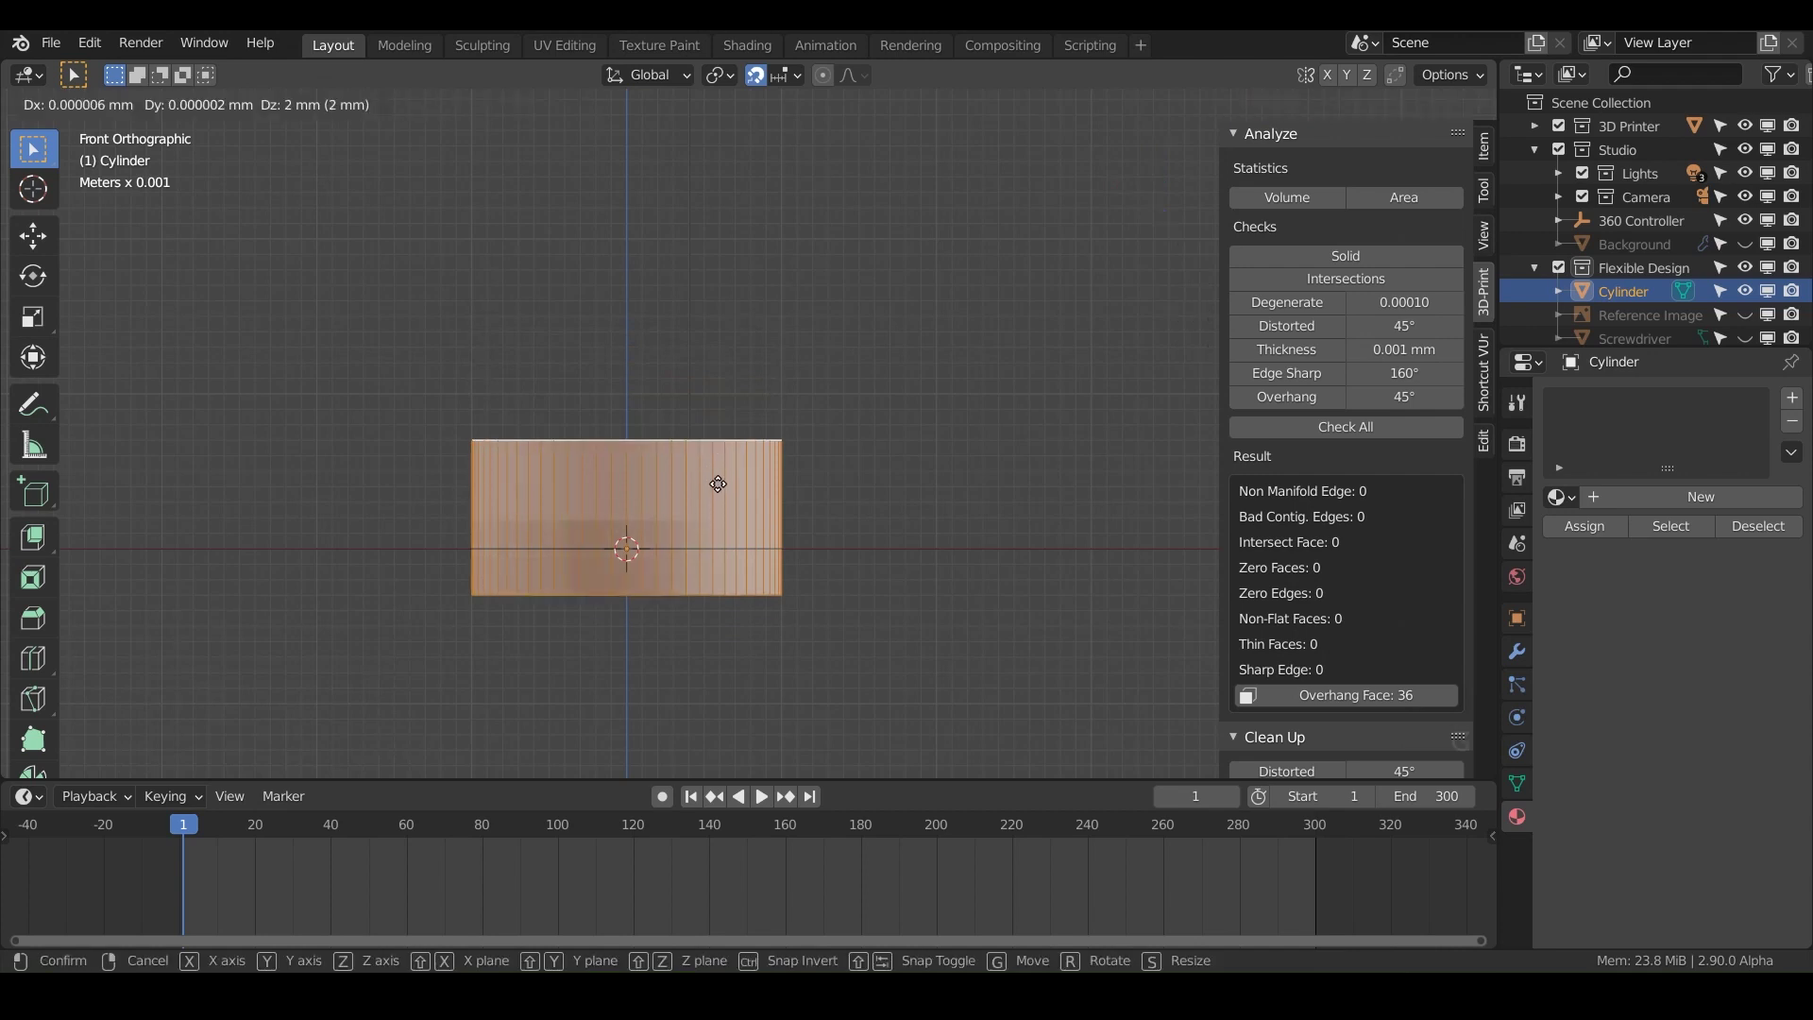
click(718, 441)
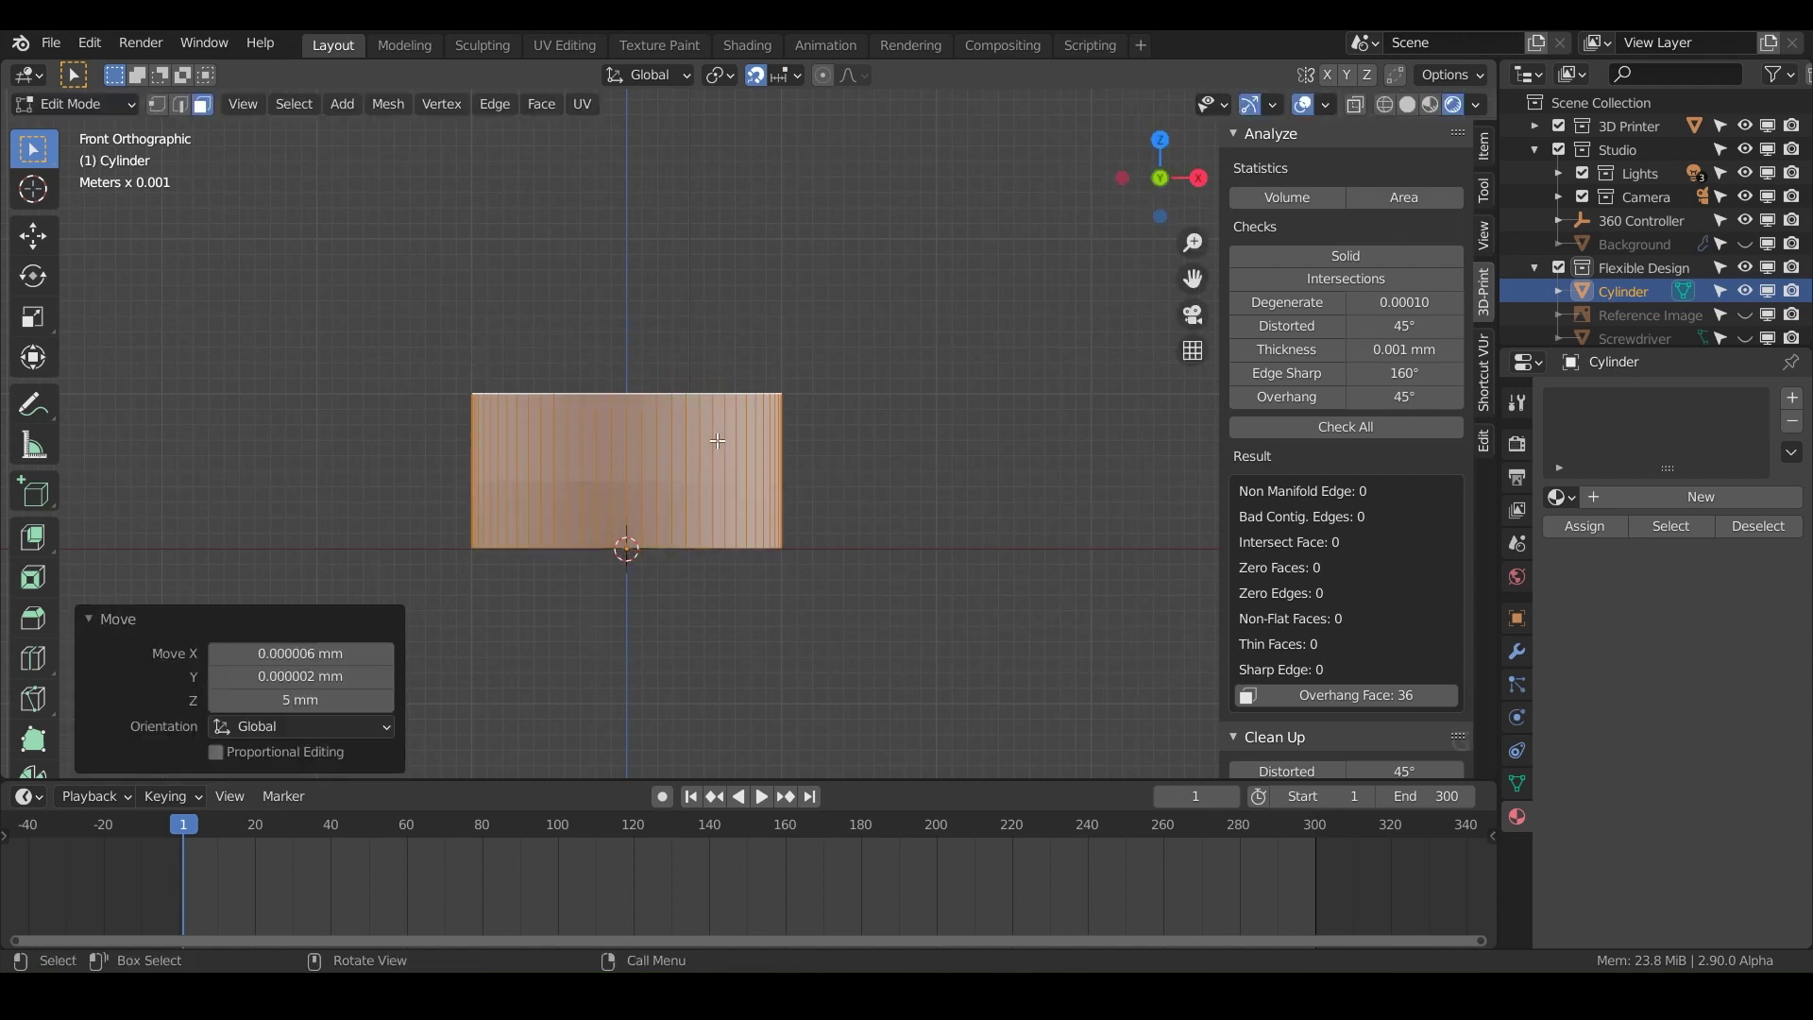
shift+middle_drag(746, 510, 825, 506)
Place the 3D cursor in the front view about 10 mm beyond the cylinder's +X side, level with its top face.
click(33, 189)
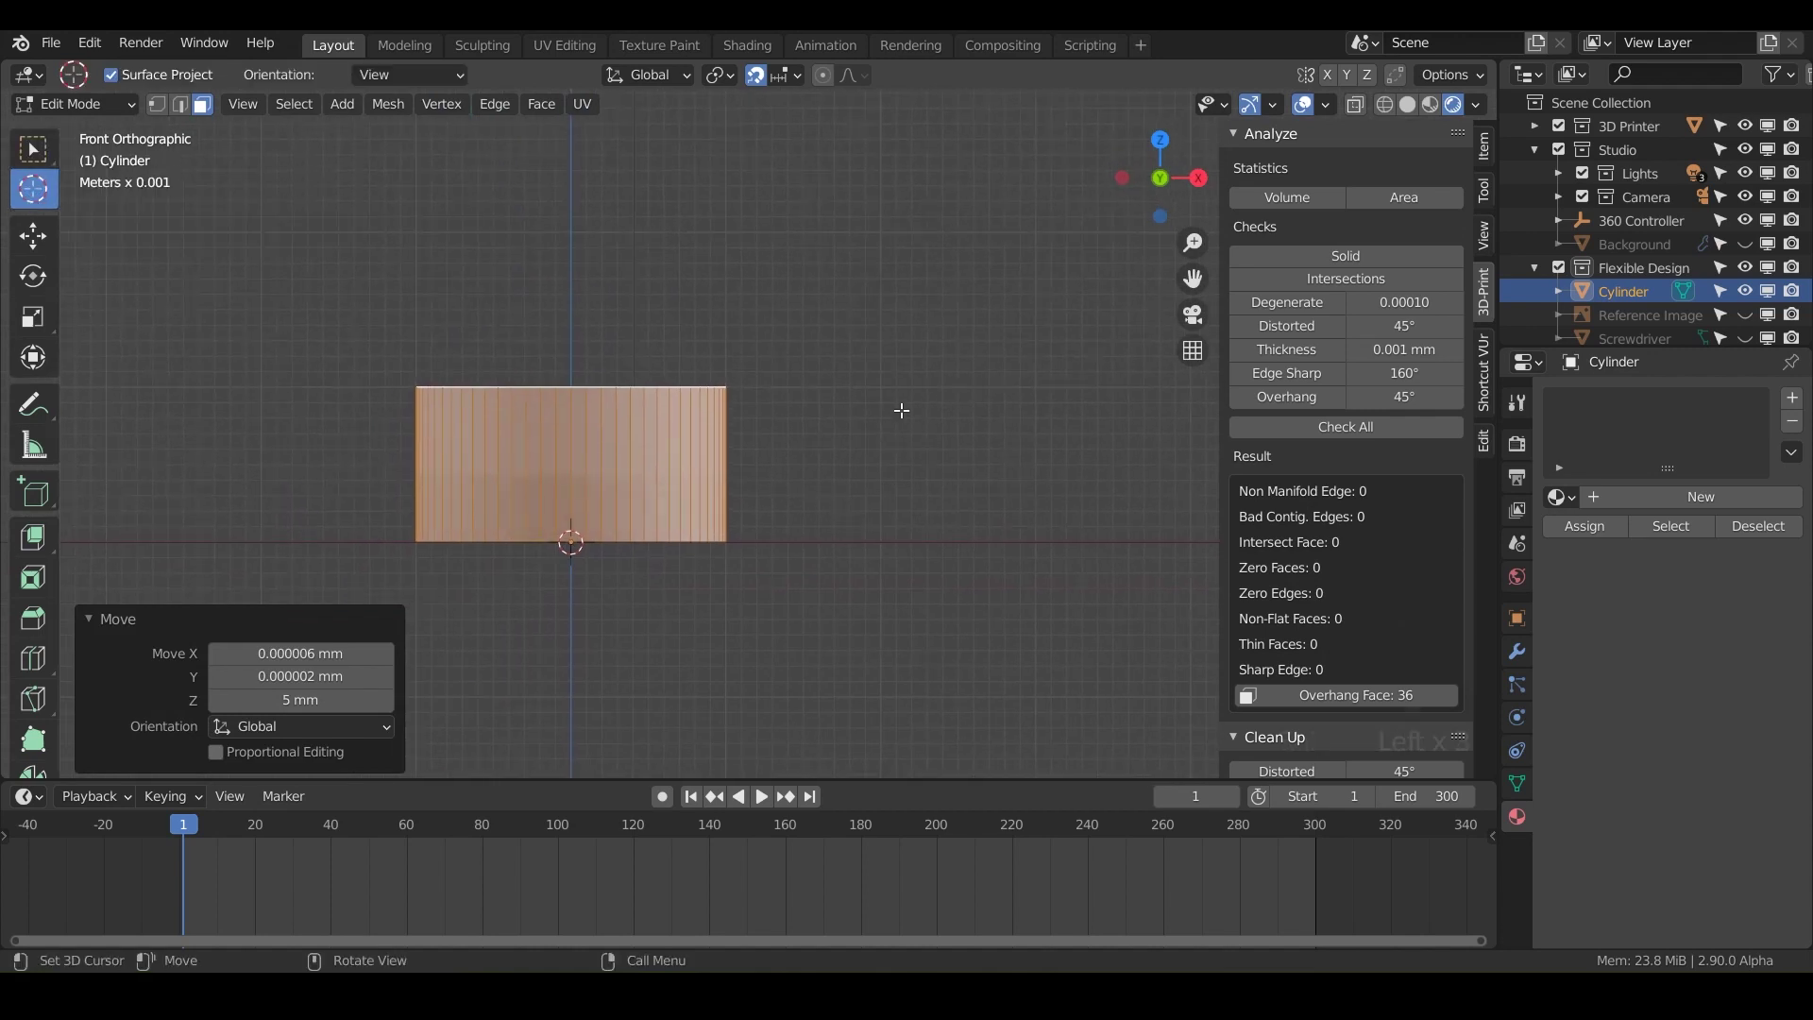
click(804, 392)
drag(803, 392, 876, 409)
scroll(803, 413, down, 4)
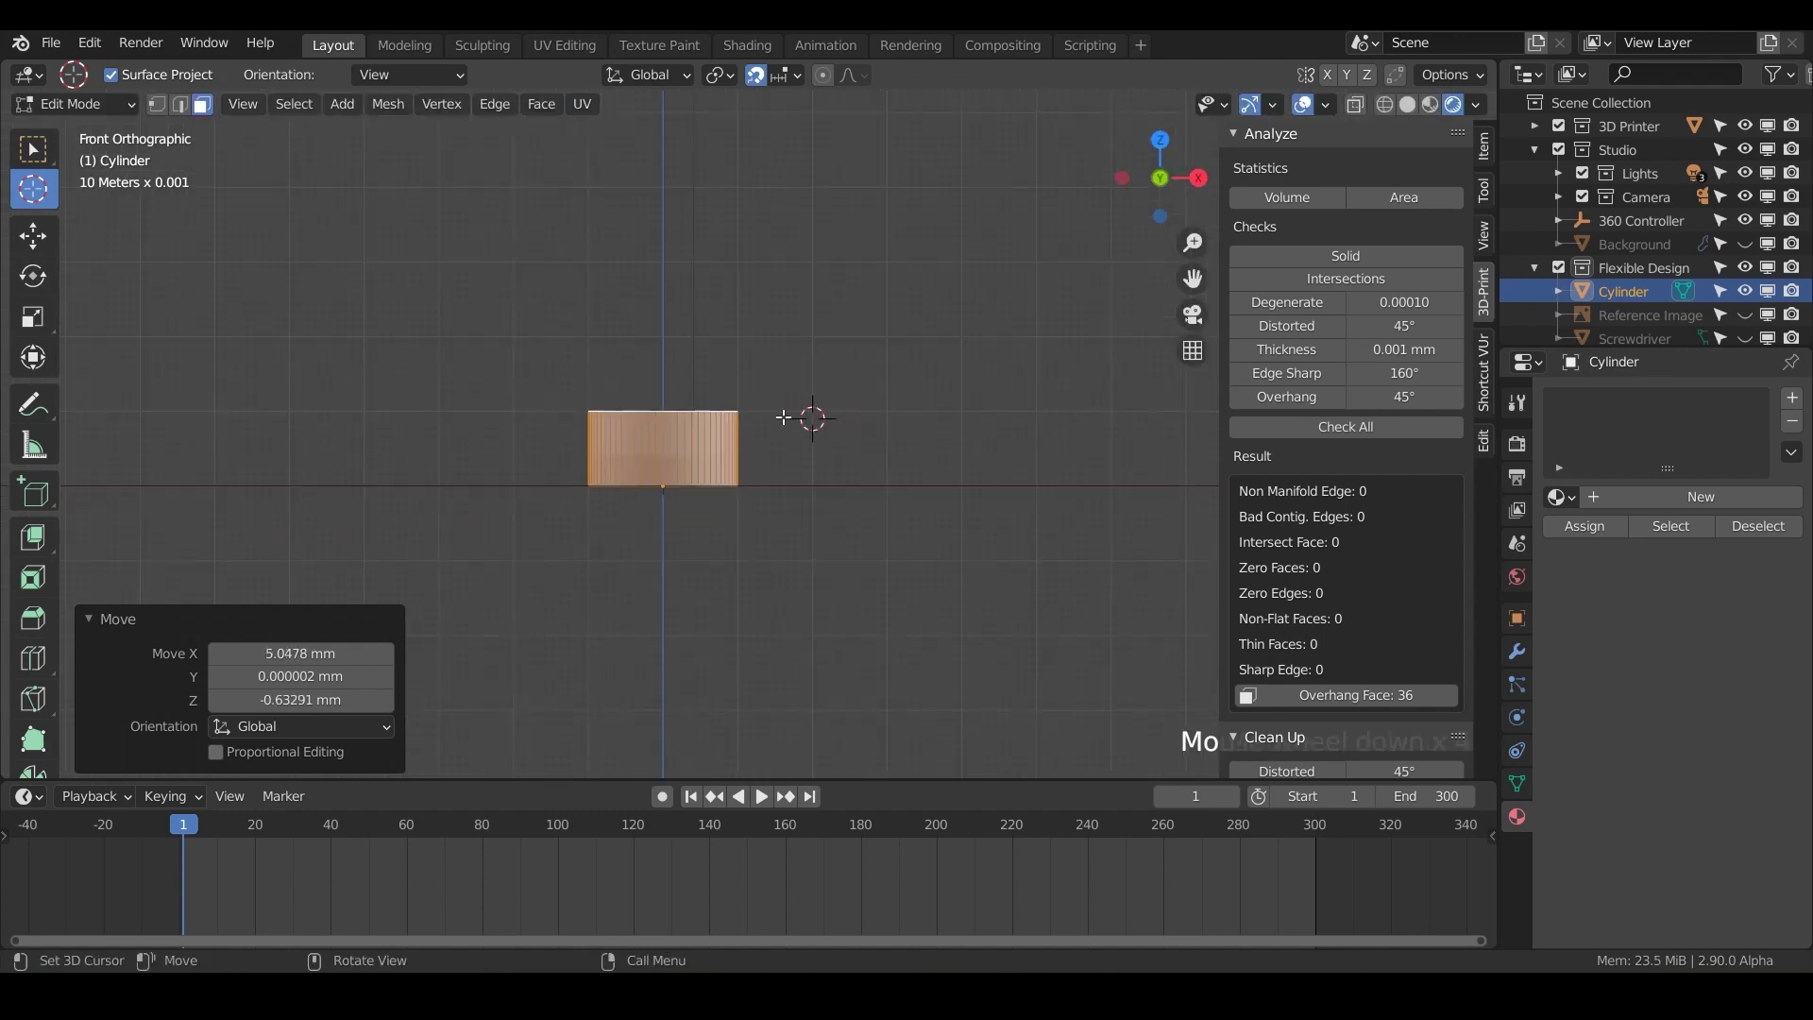
drag(812, 418, 812, 412)
scroll(812, 420, up, 7)
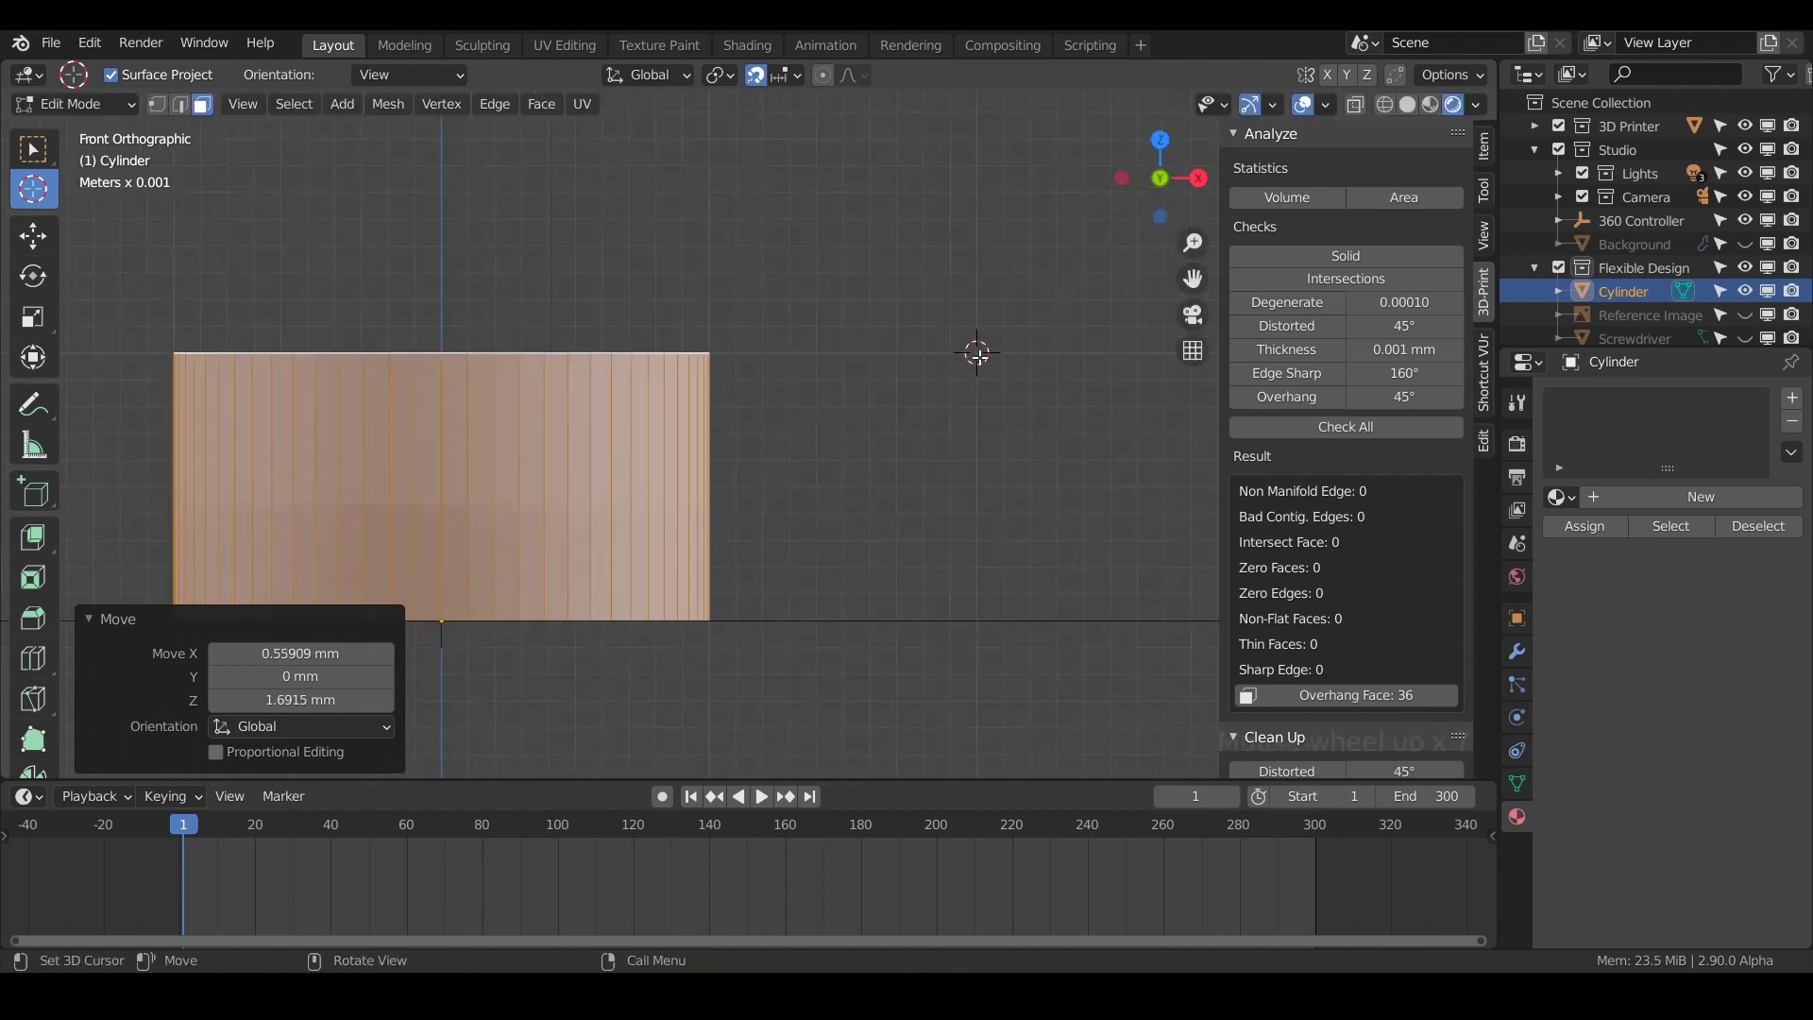
scroll(884, 459, down, 3)
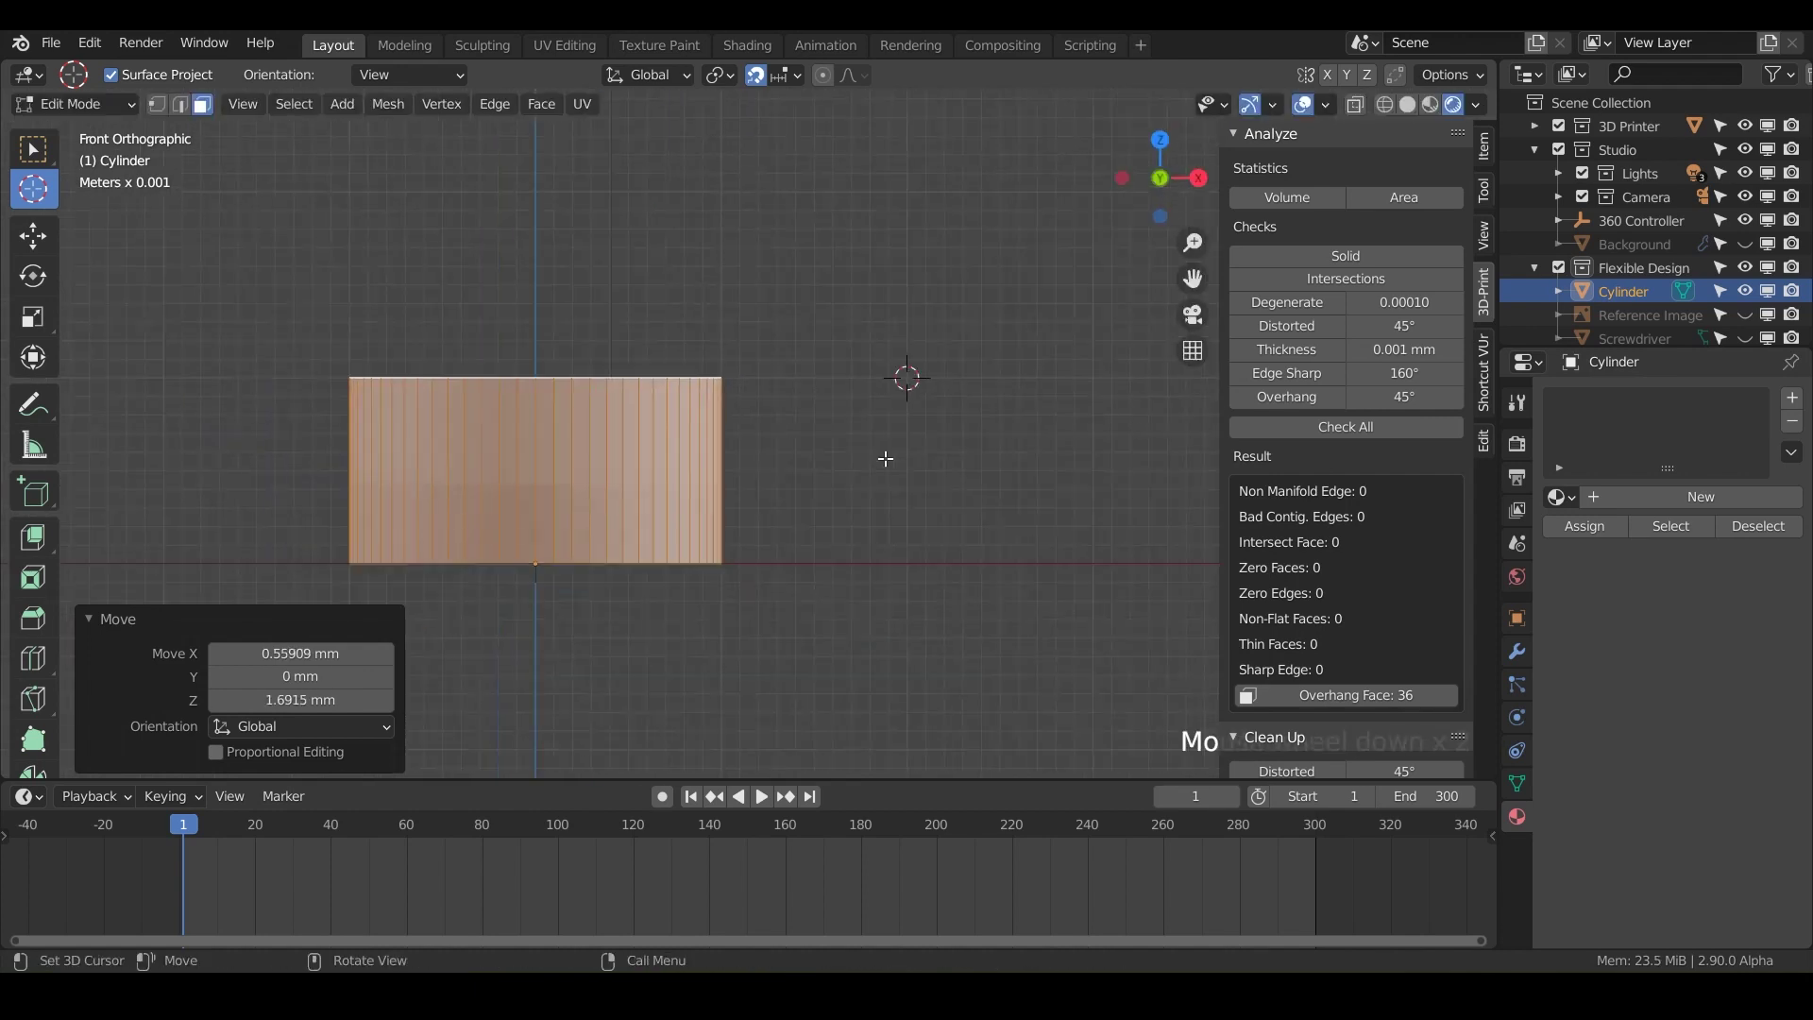
Reposition the 3D cursor in the front view at about X 20 mm, Z 10 mm, and return to the selection tool.
middle_drag(885, 459, 879, 509)
shift+middle_drag(811, 576, 721, 517)
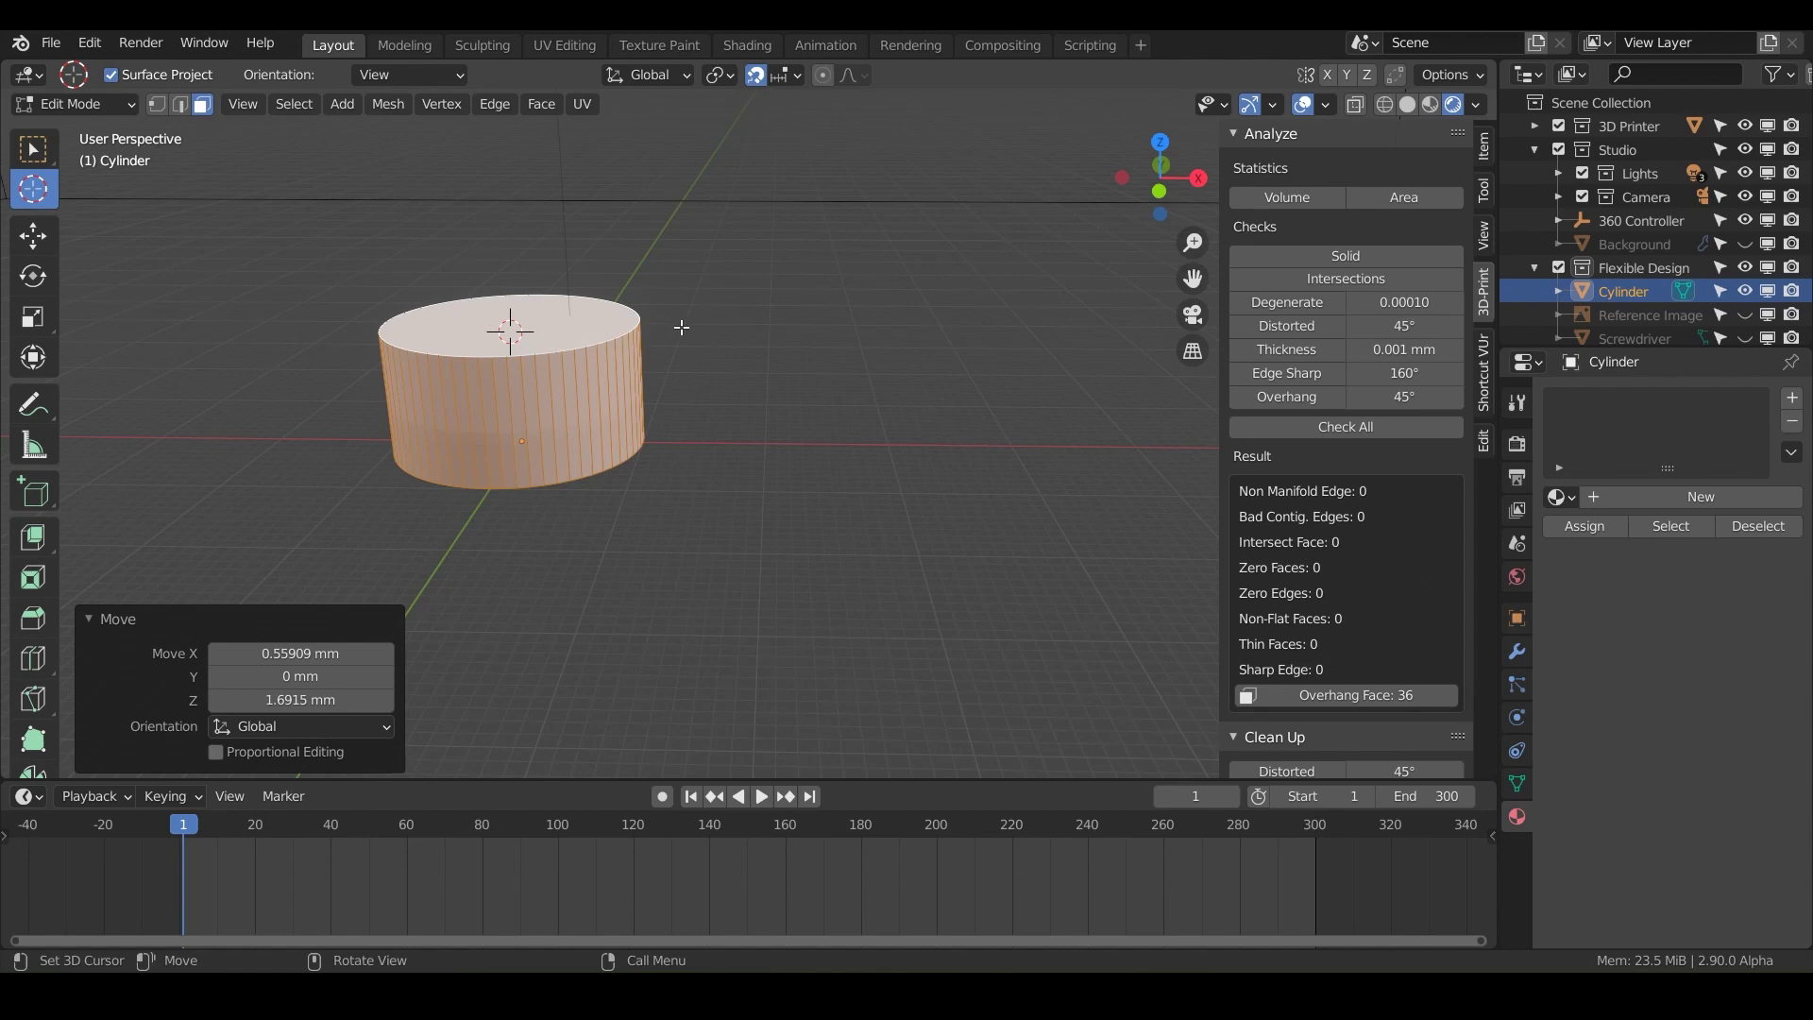
key(KP_1)
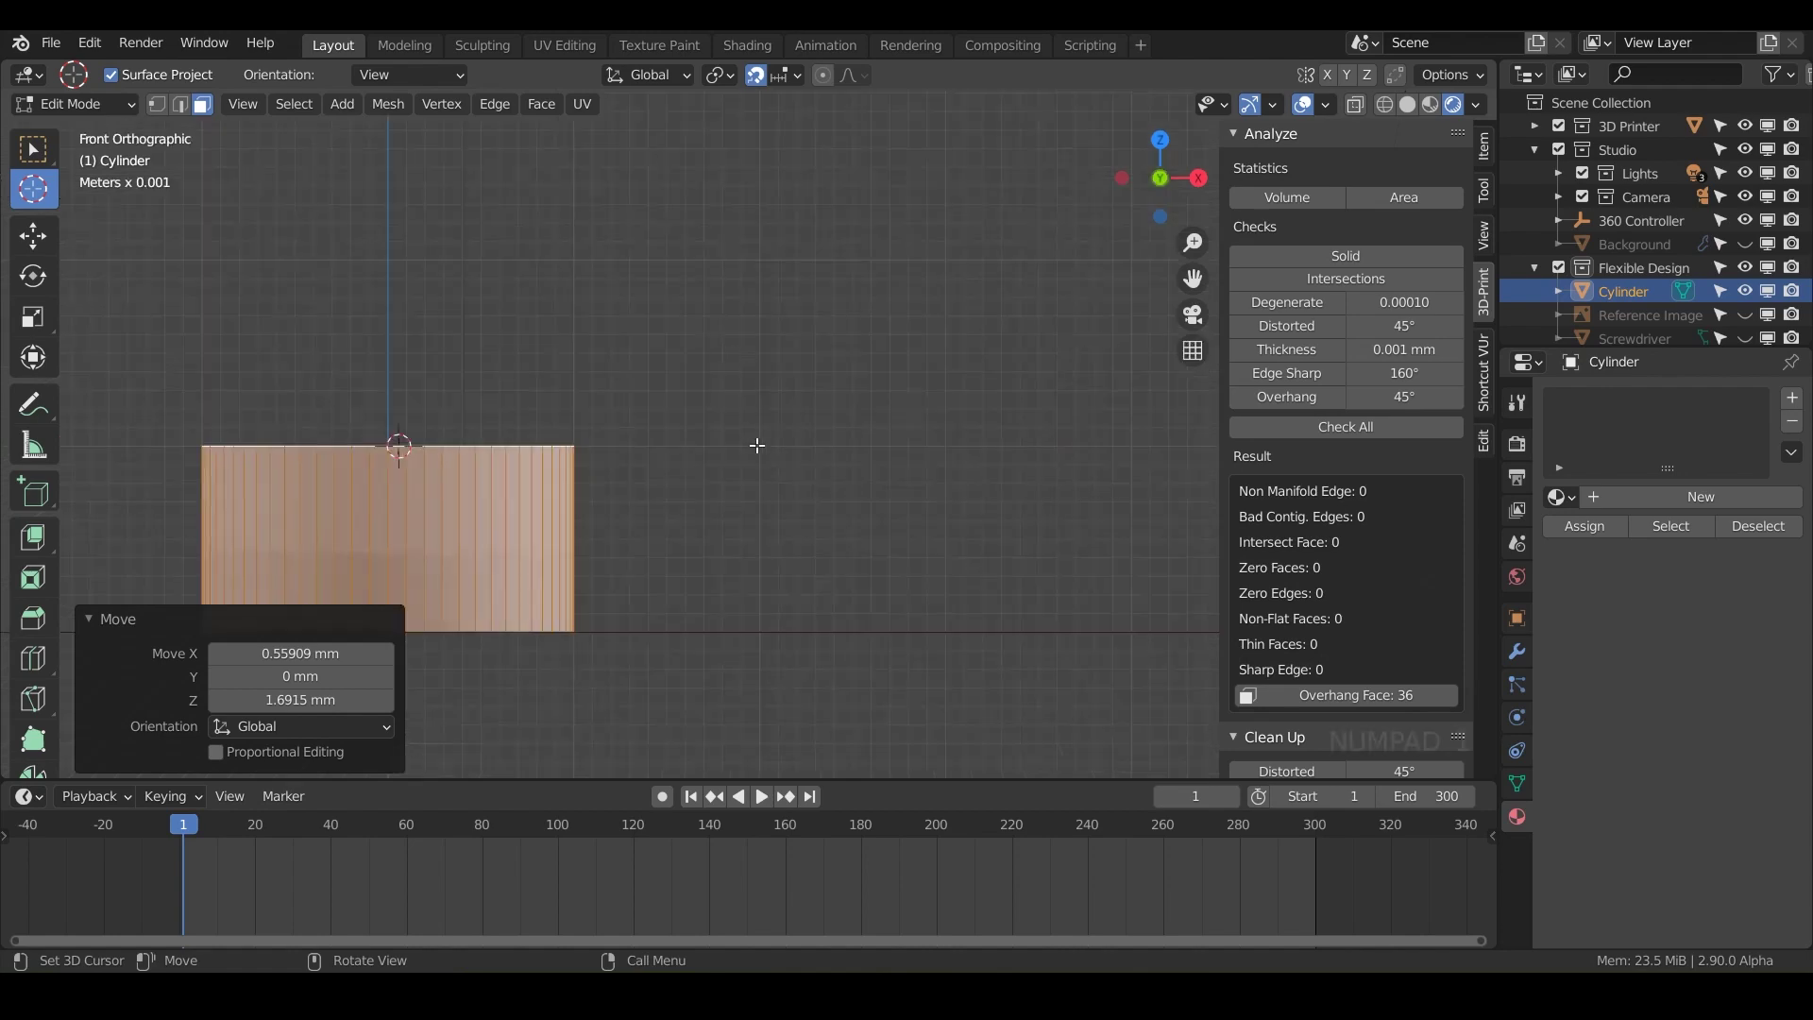
drag(762, 451, 758, 446)
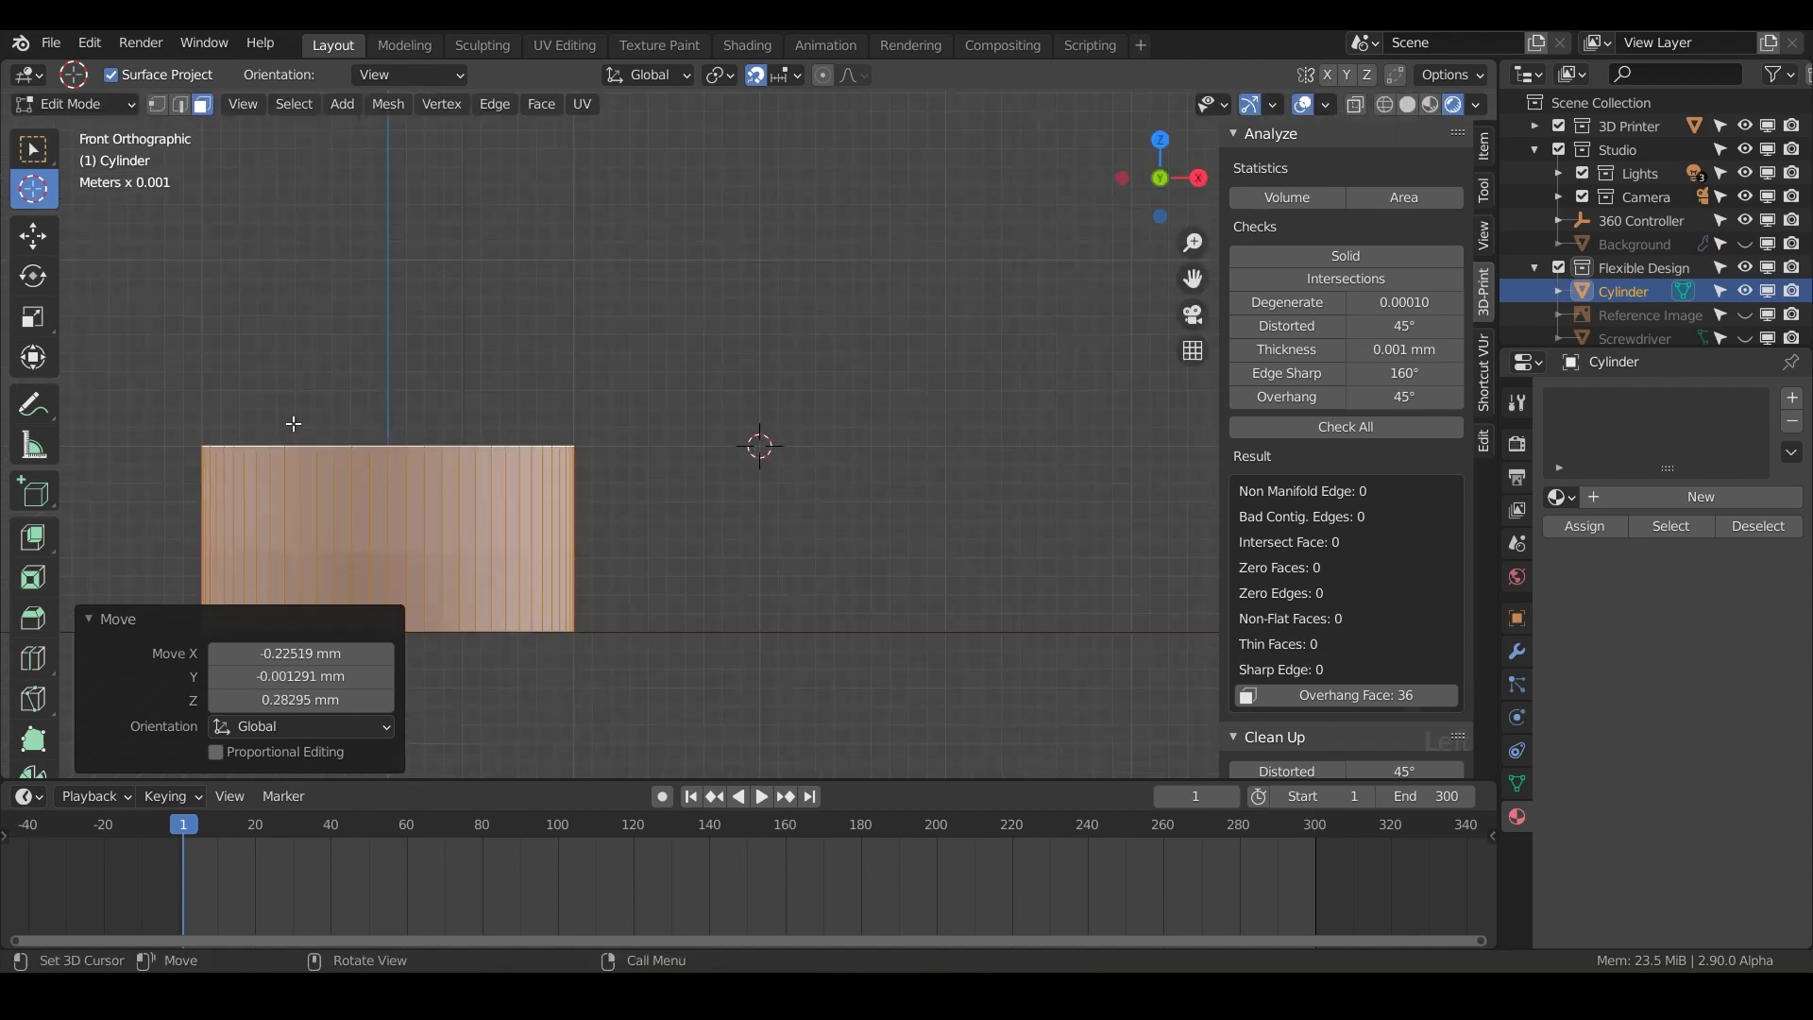
click(44, 155)
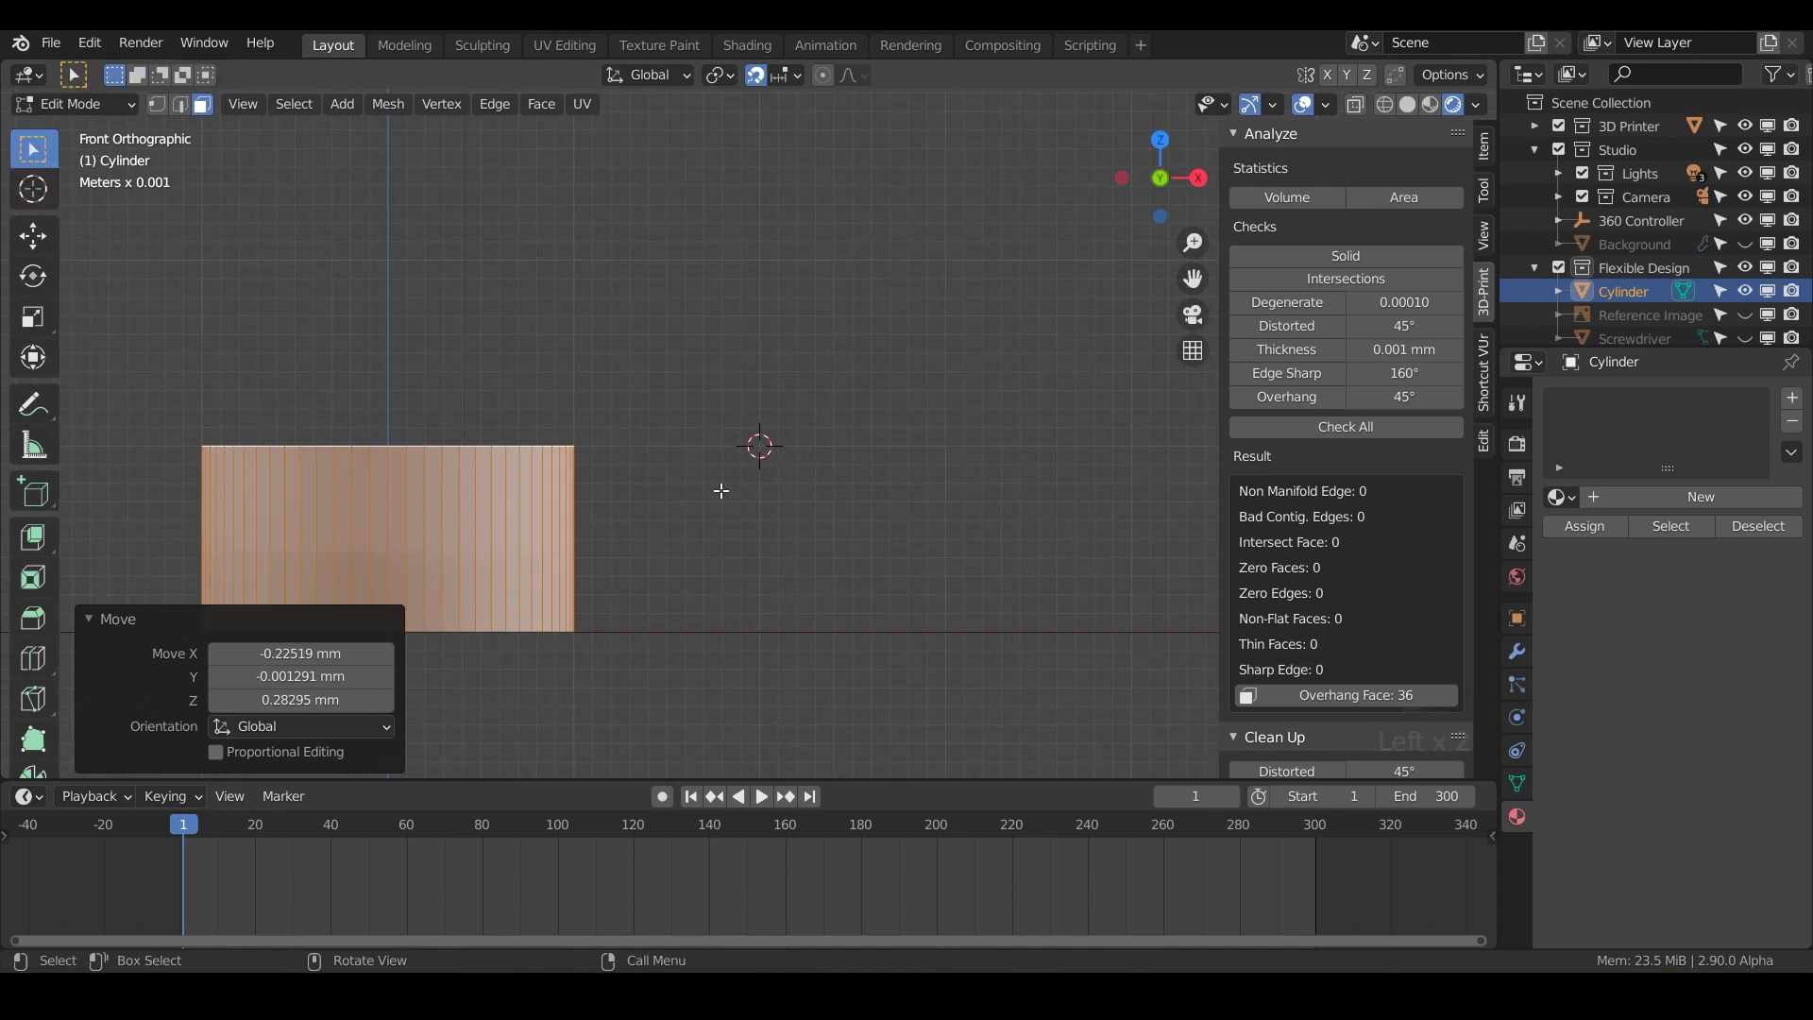
Select only the cylinder's top face and activate the Spin tool.
middle_drag(720, 491, 568, 439)
click(646, 342)
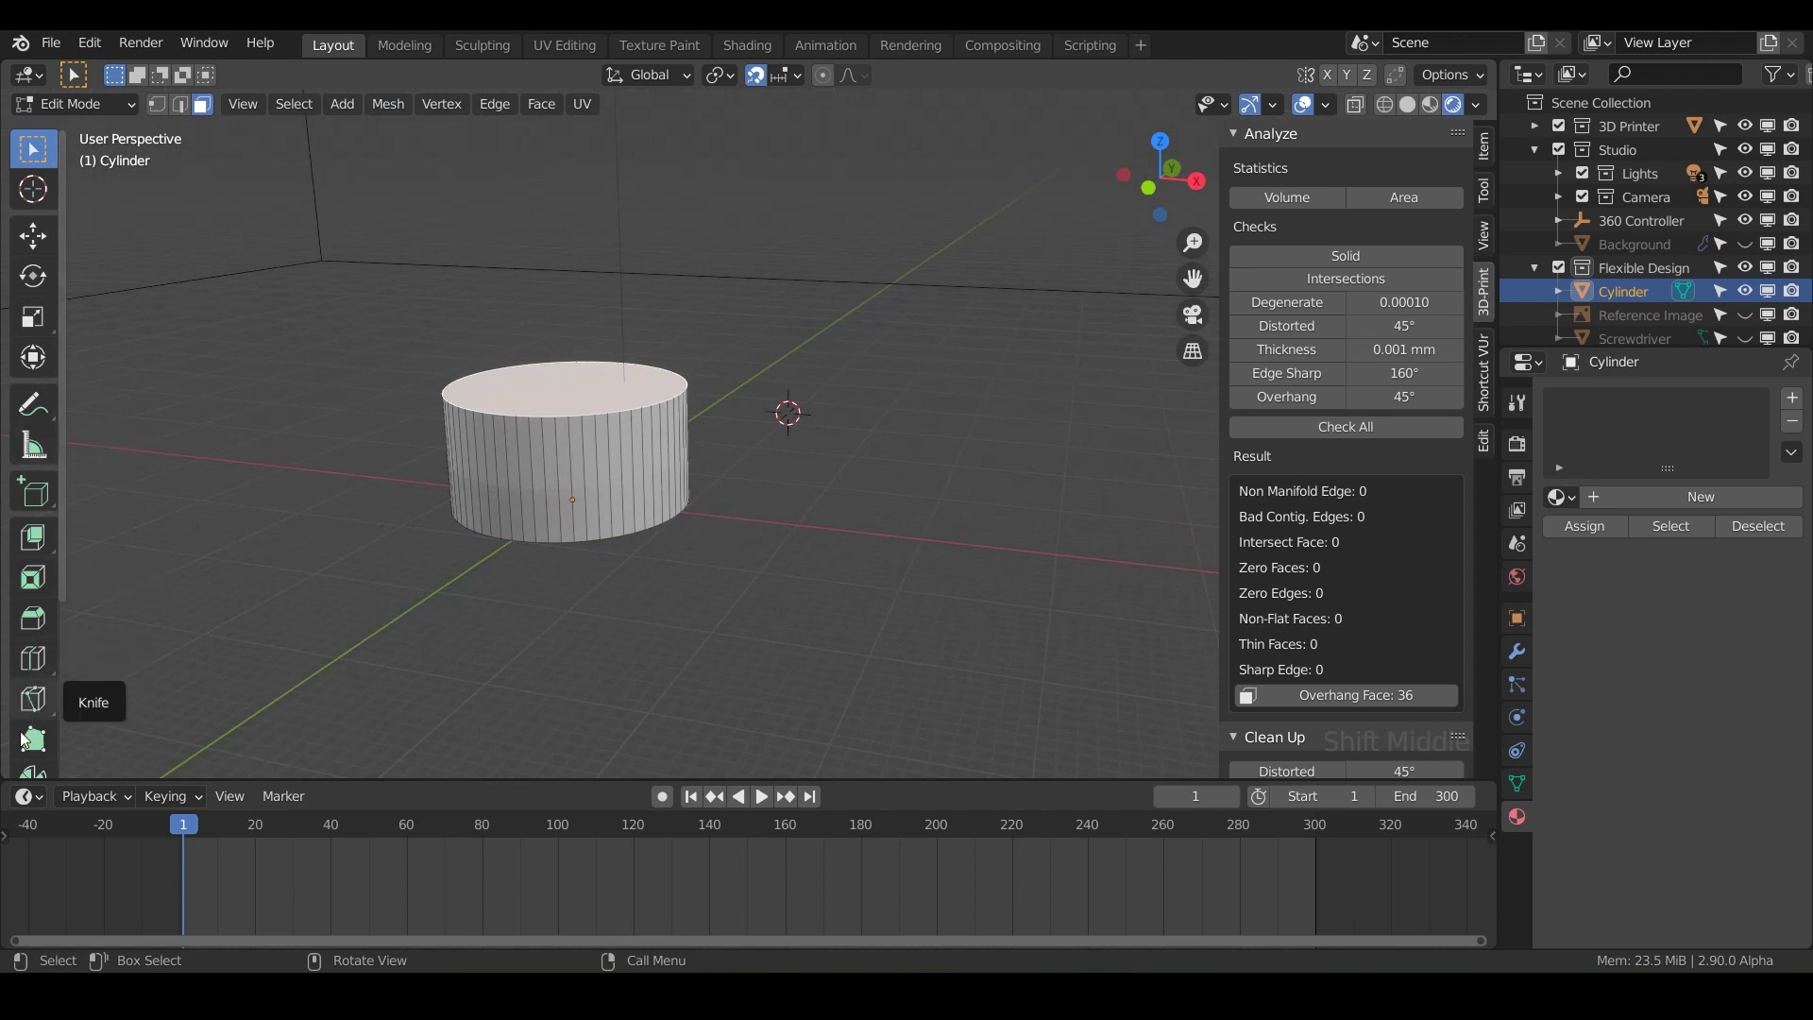
scroll(32, 746, down, 2)
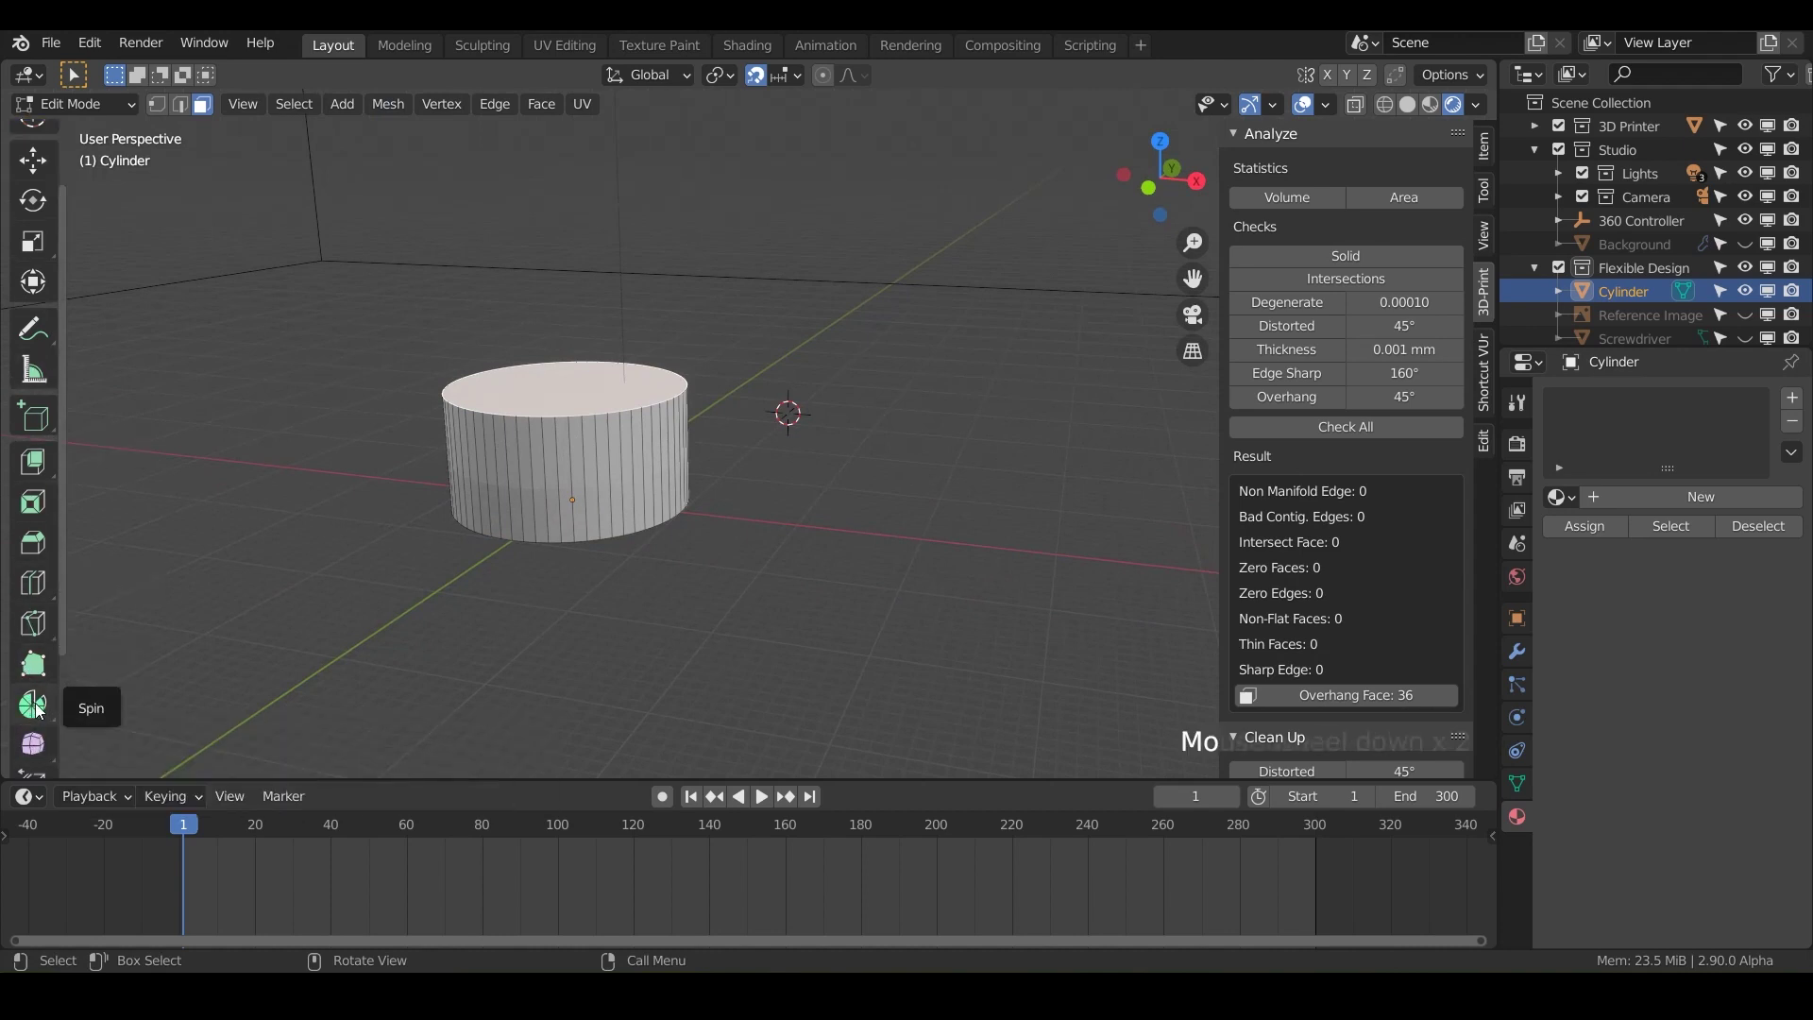
click(31, 706)
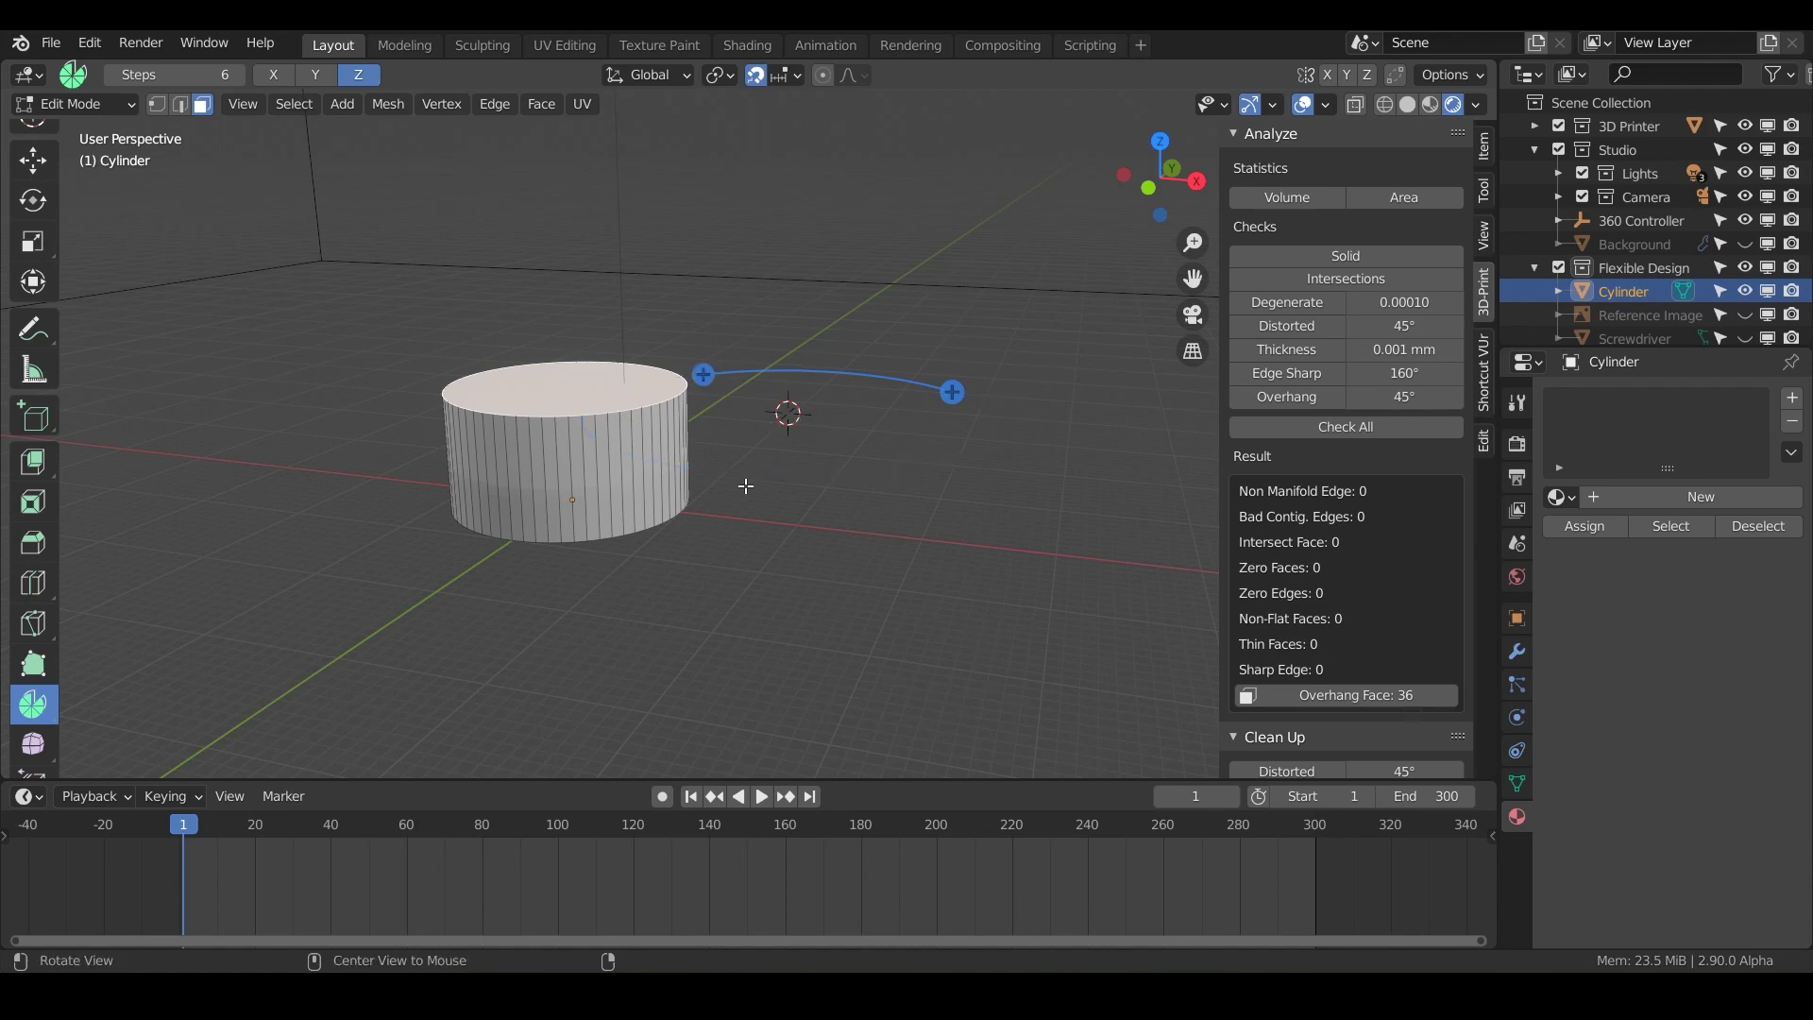
In the front view, spin the top face by -180° around the Y axis about the 3D cursor.
middle_drag(746, 487, 749, 729)
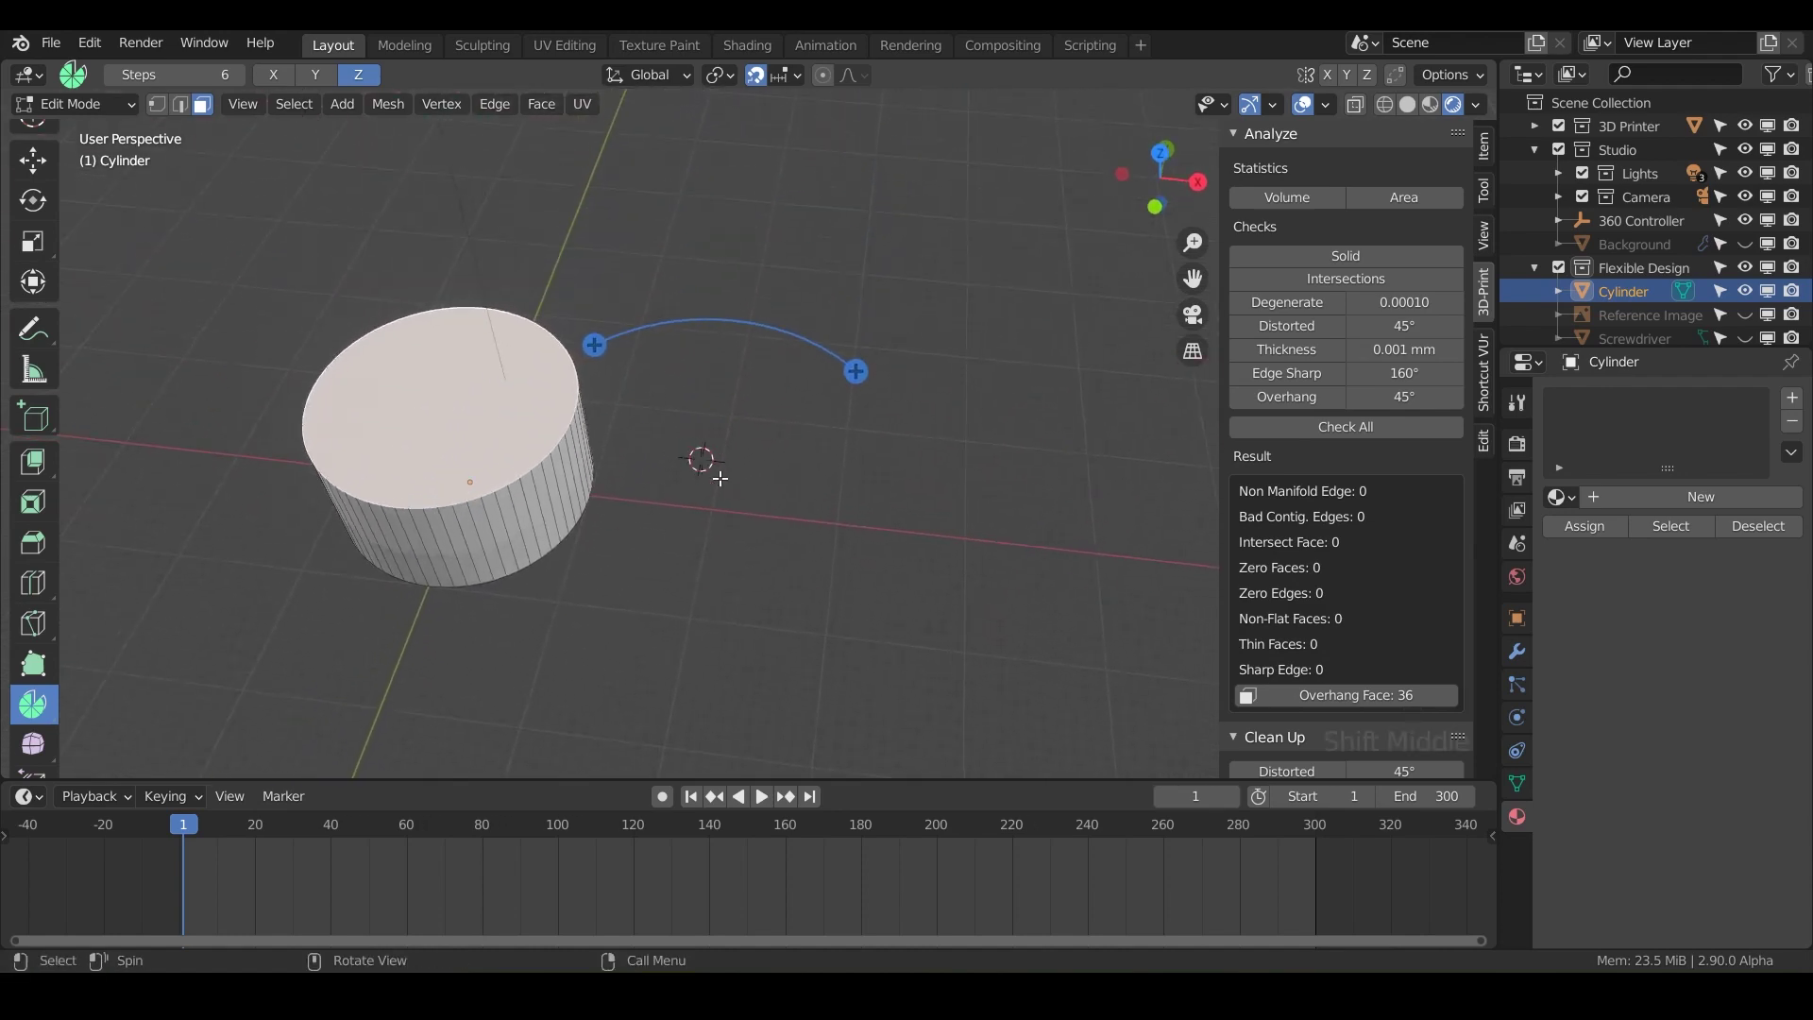
middle_drag(659, 498, 679, 466)
middle_drag(710, 575, 790, 311)
key(KP_1)
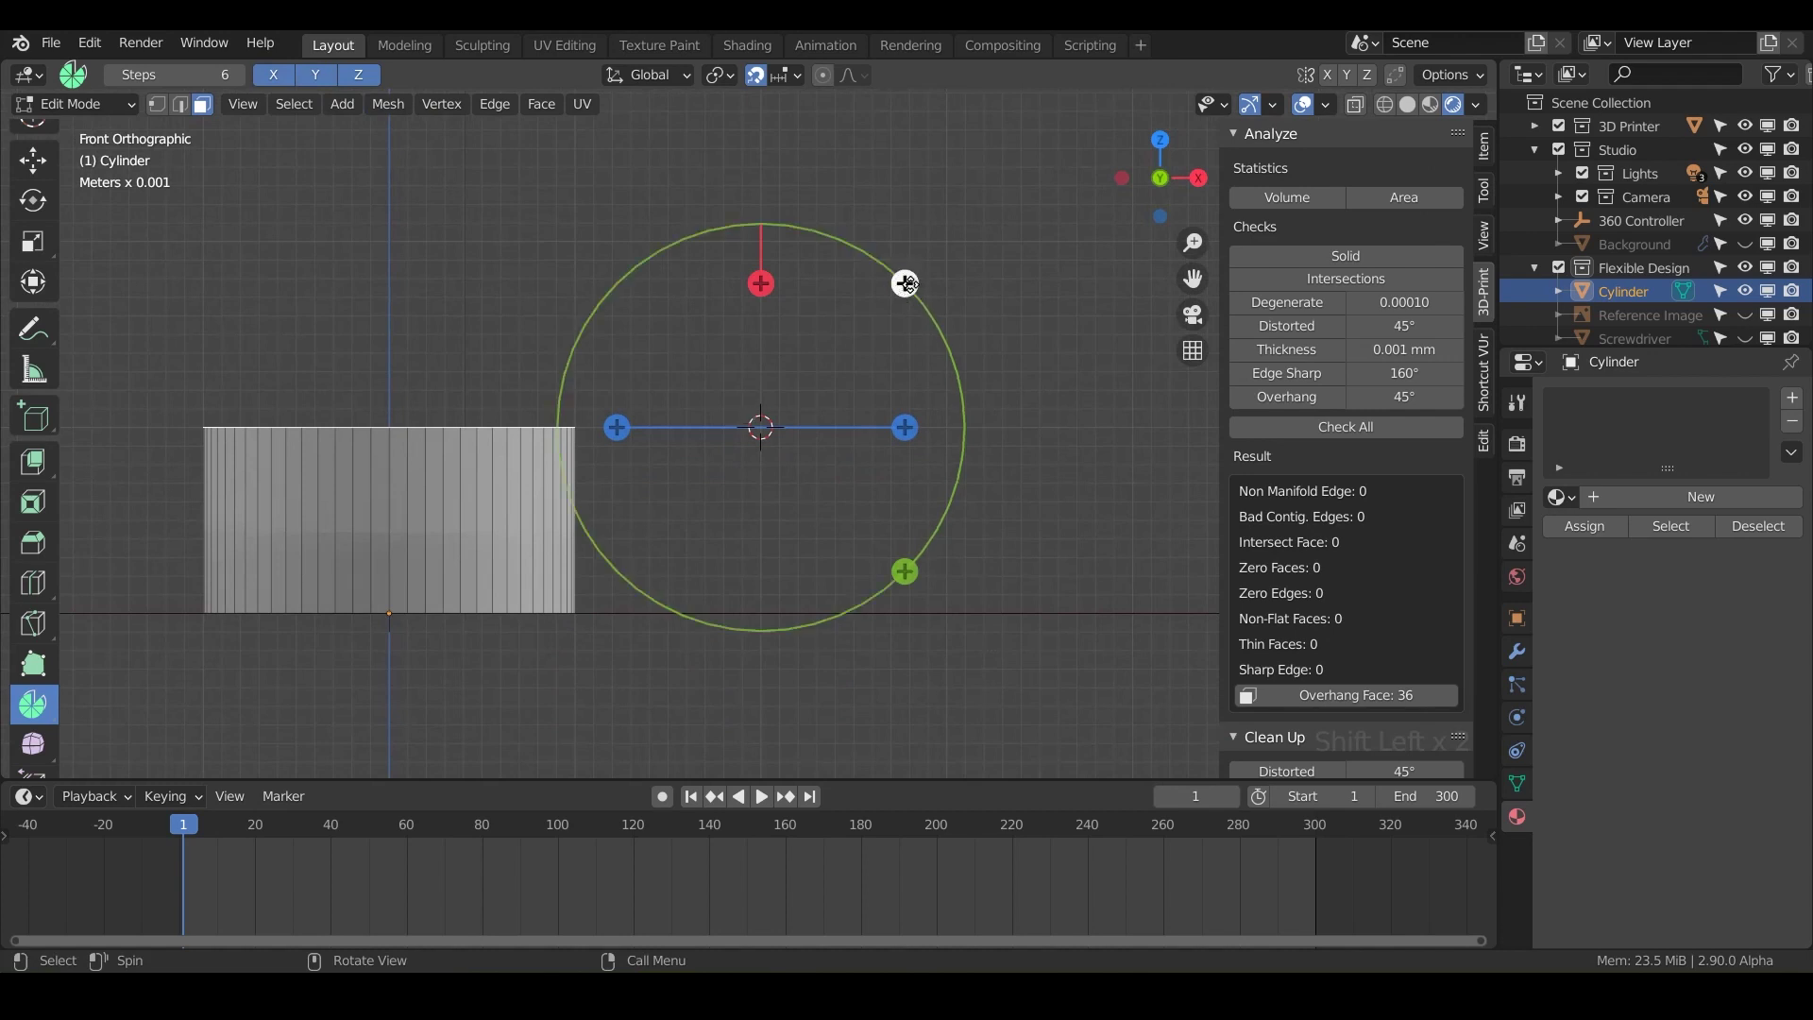
drag(905, 284, 643, 547)
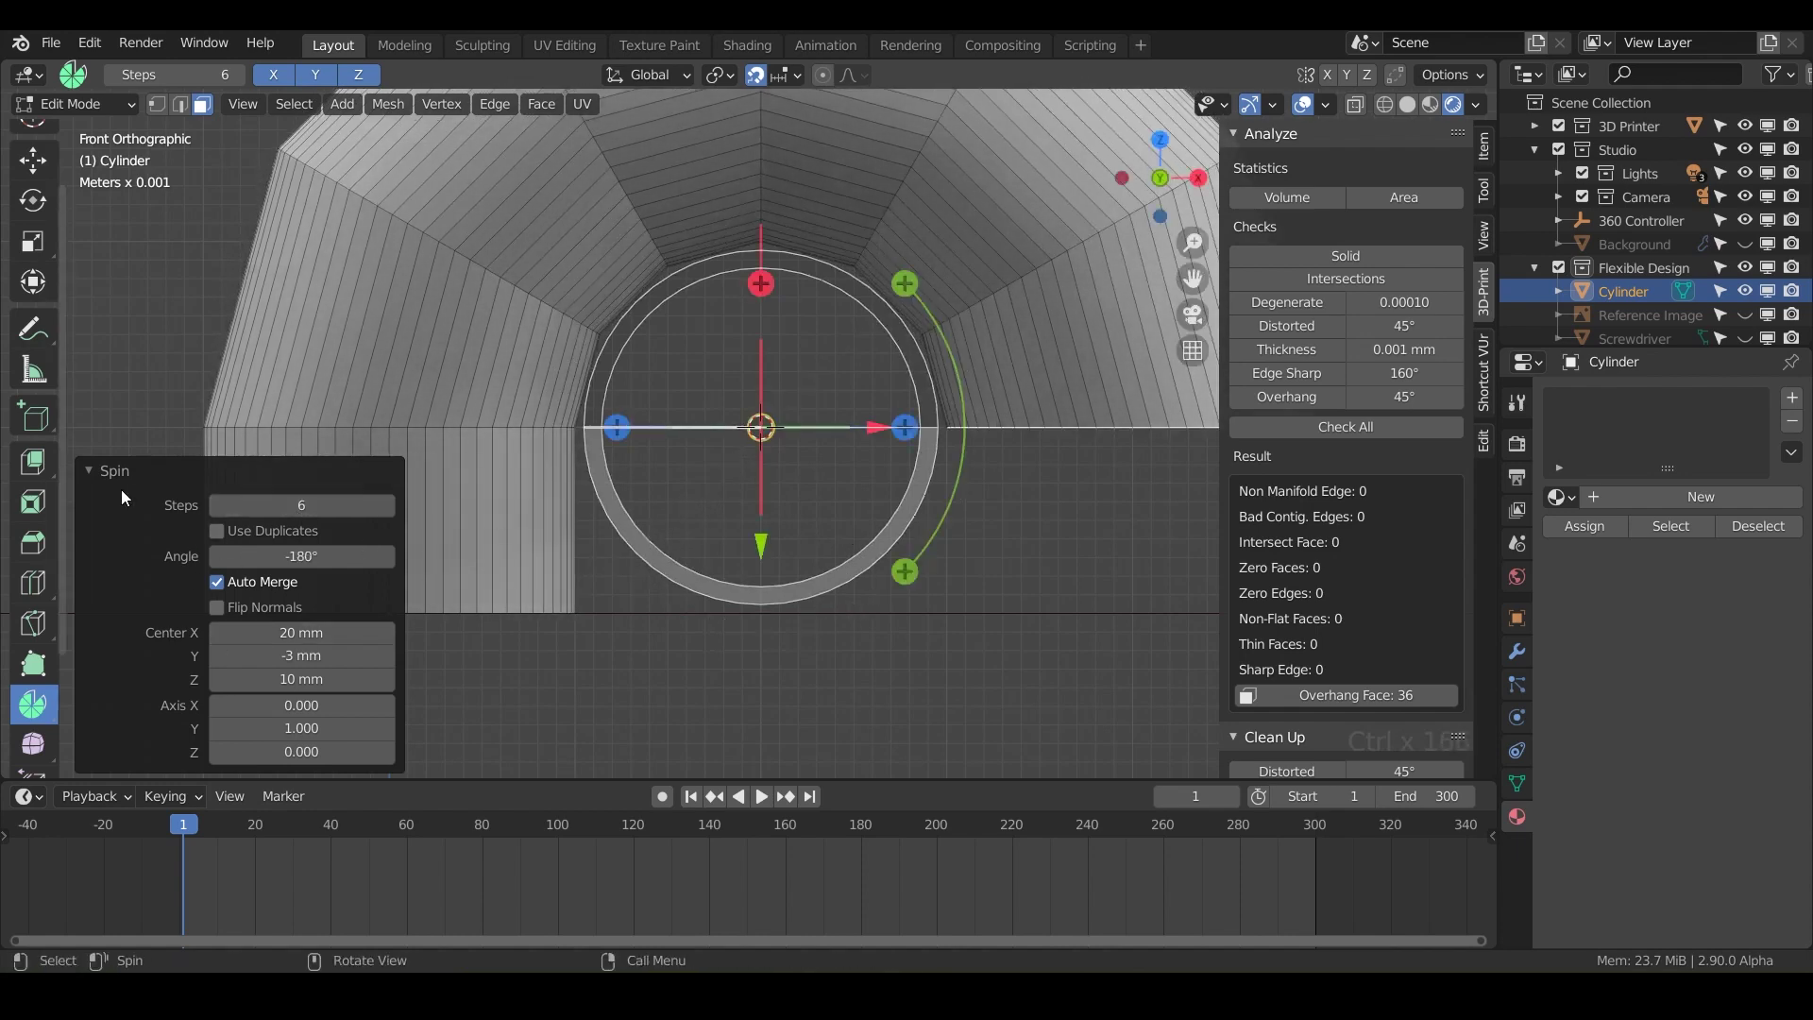
click(91, 471)
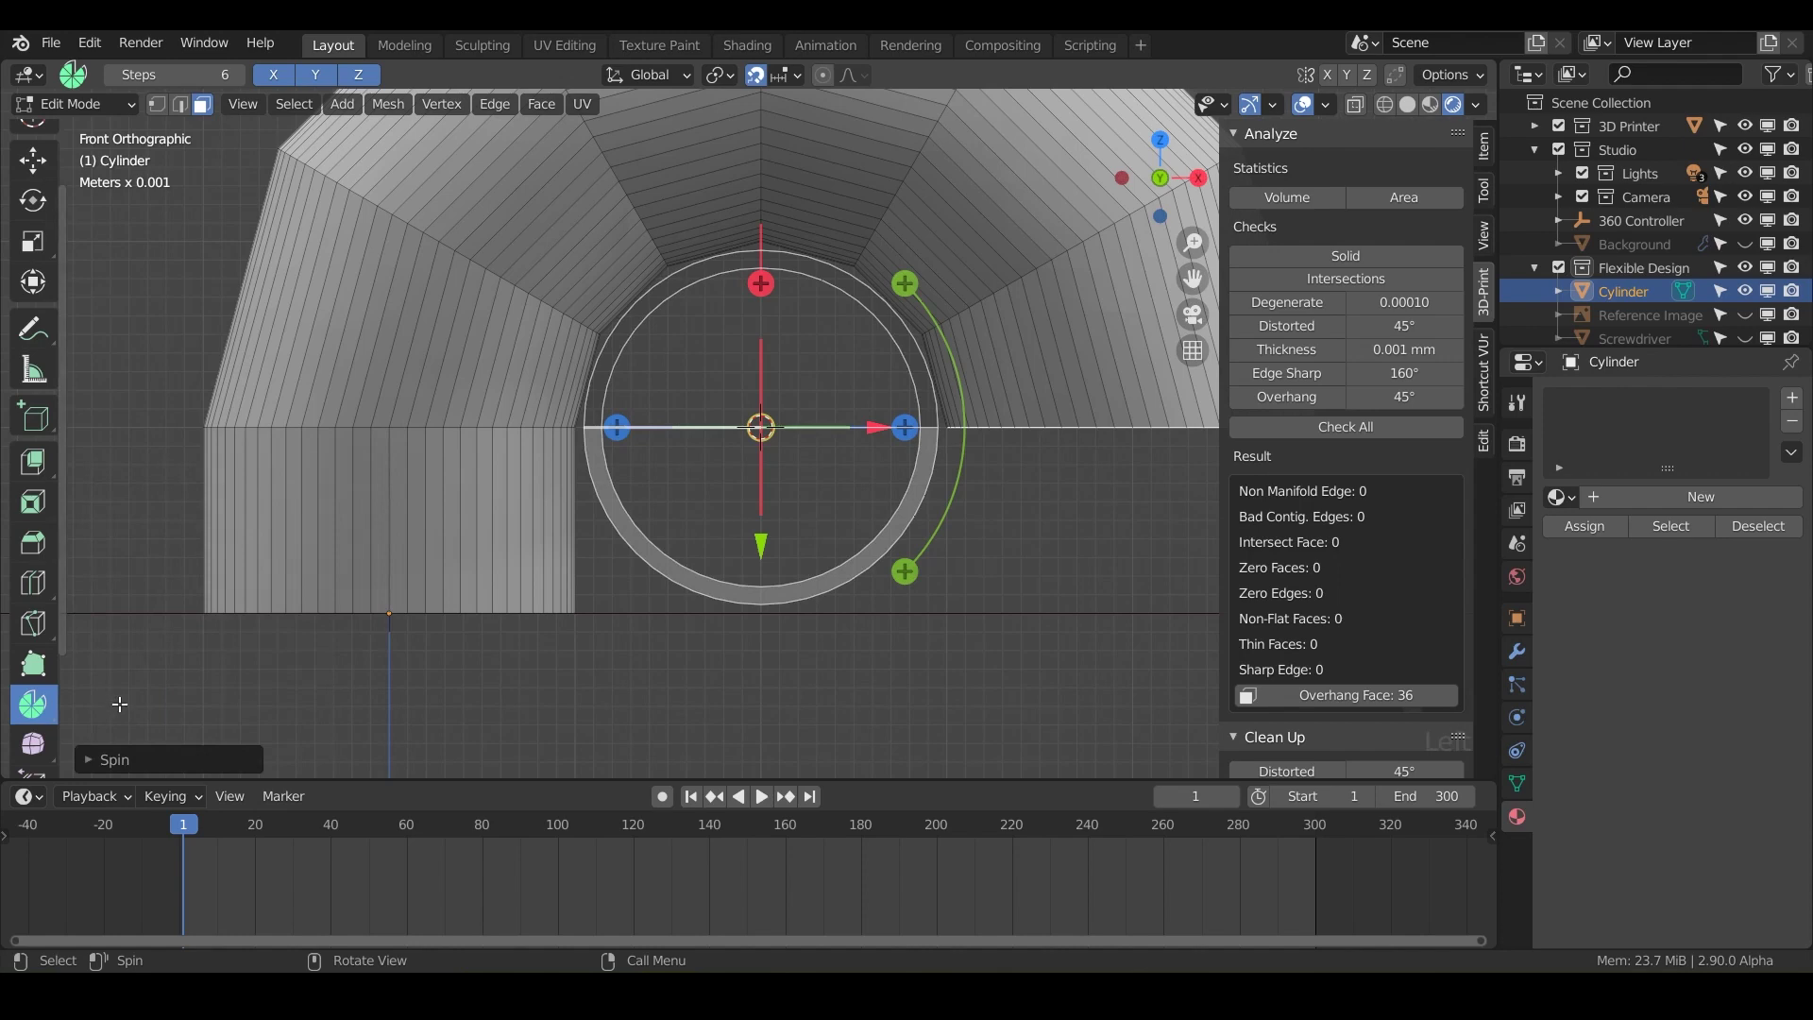
click(88, 758)
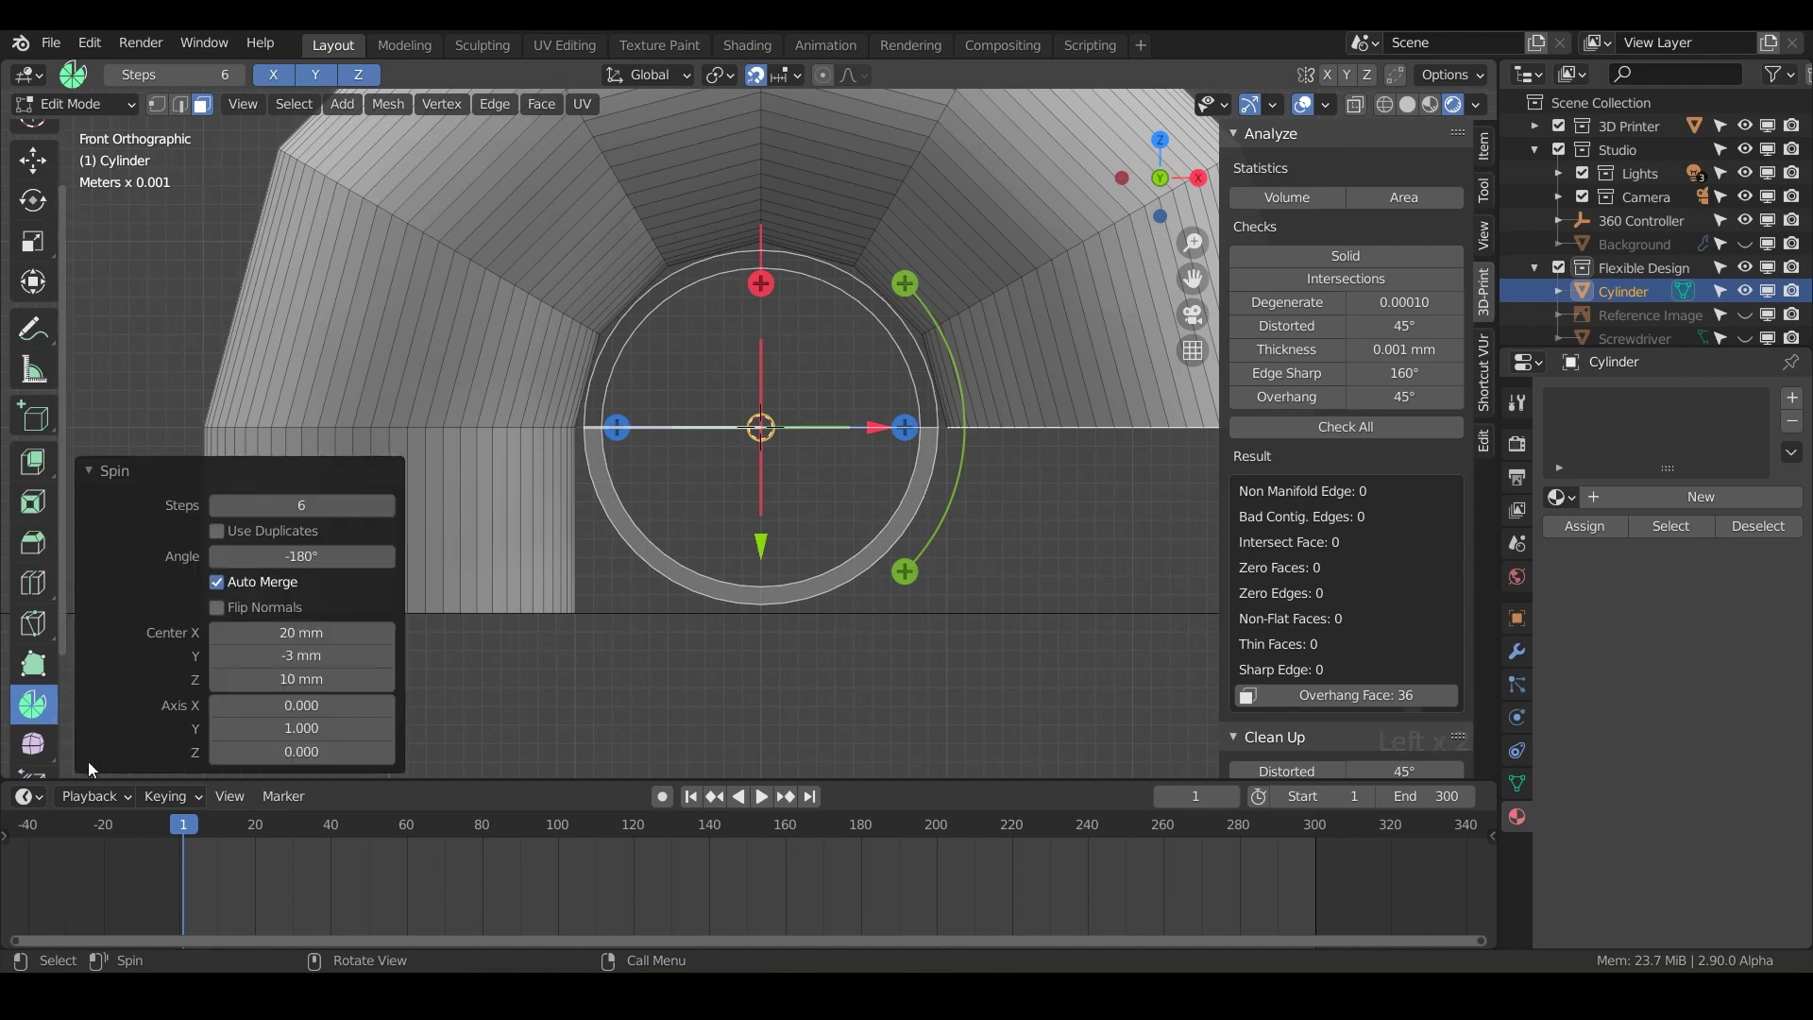
Set the spin's number of steps to 12 for a smoother bend.
click(387, 507)
click(387, 506)
click(387, 507)
click(388, 506)
click(387, 506)
click(387, 506)
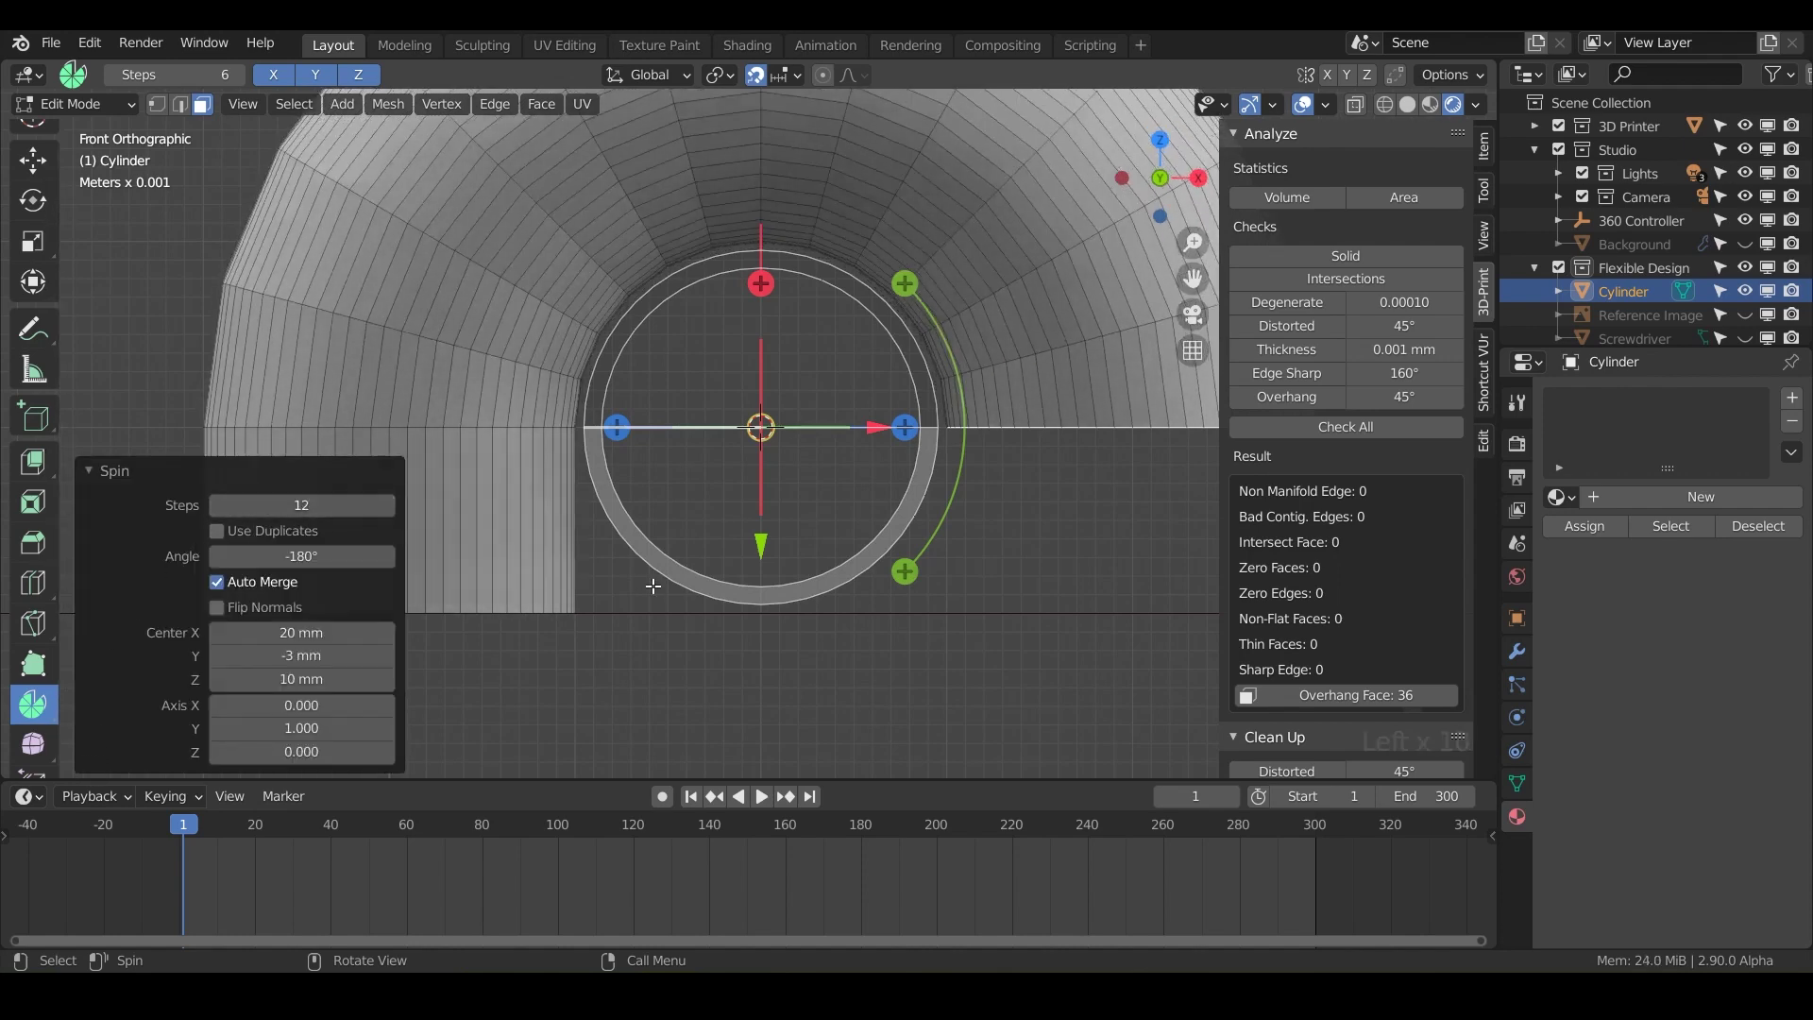
Extrude the end face of the bend 10 mm downward, level with the cylinder's base.
scroll(652, 586, down, 3)
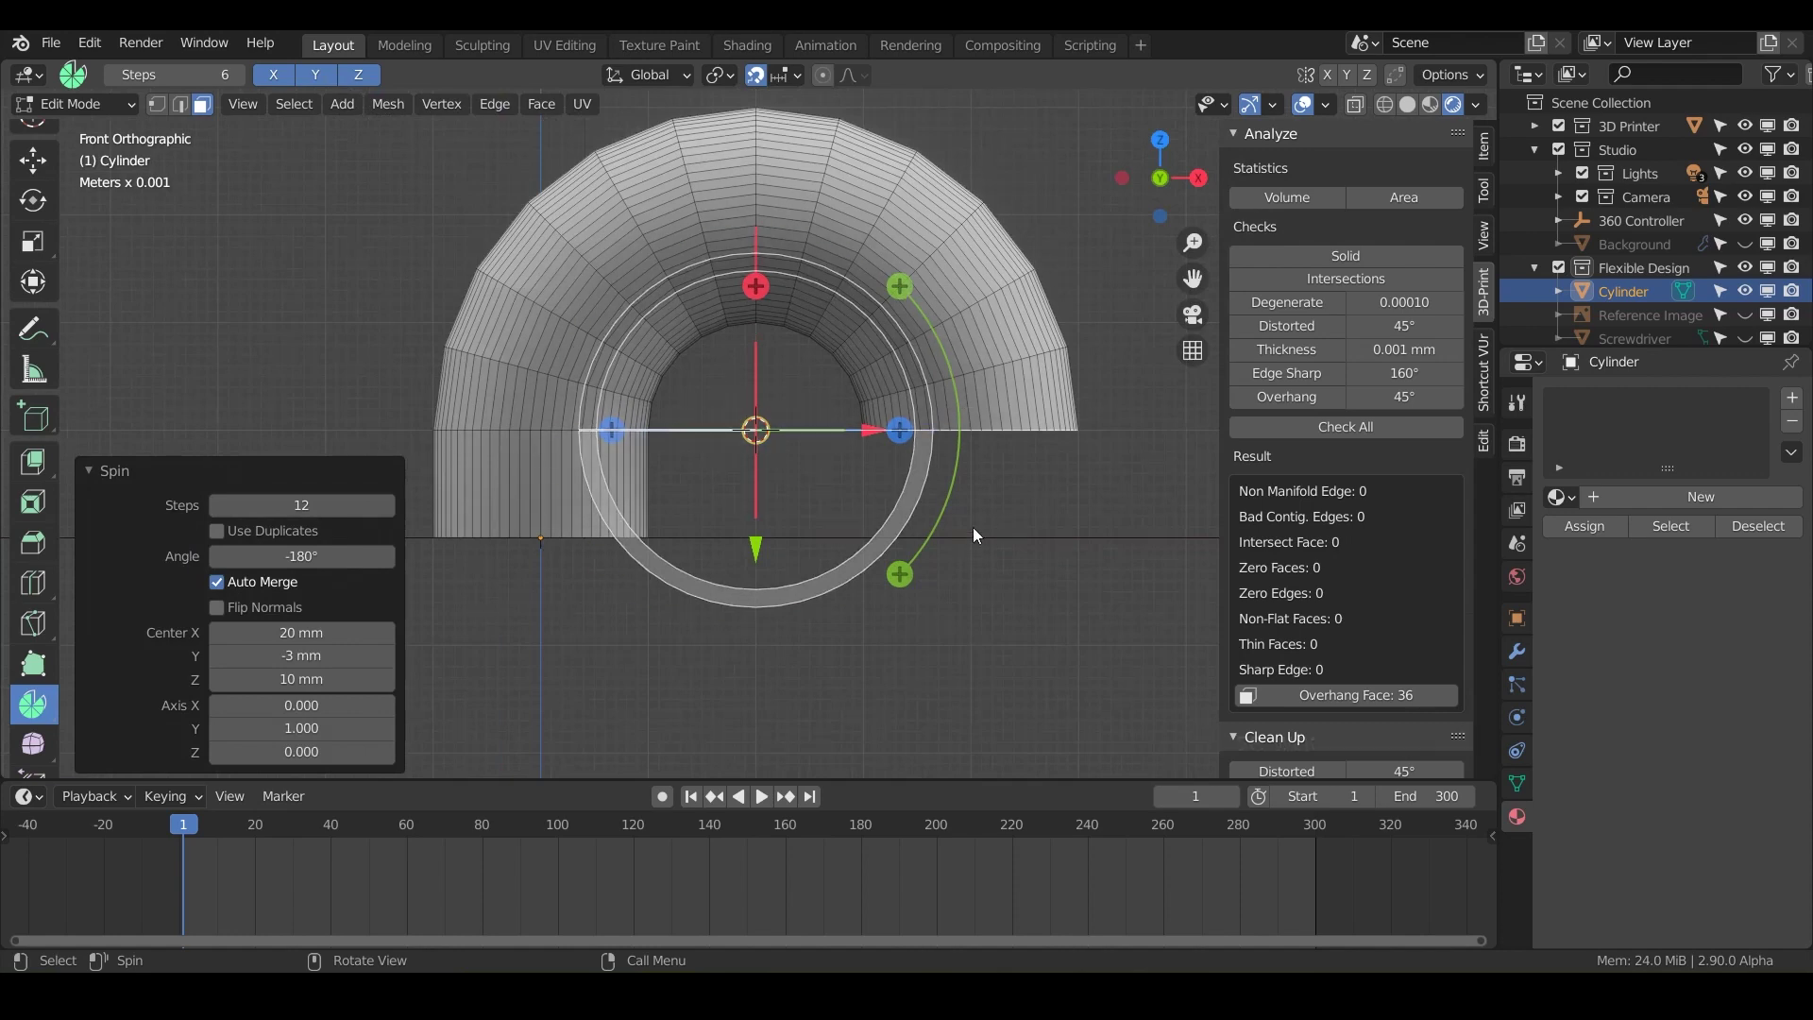
key(e)
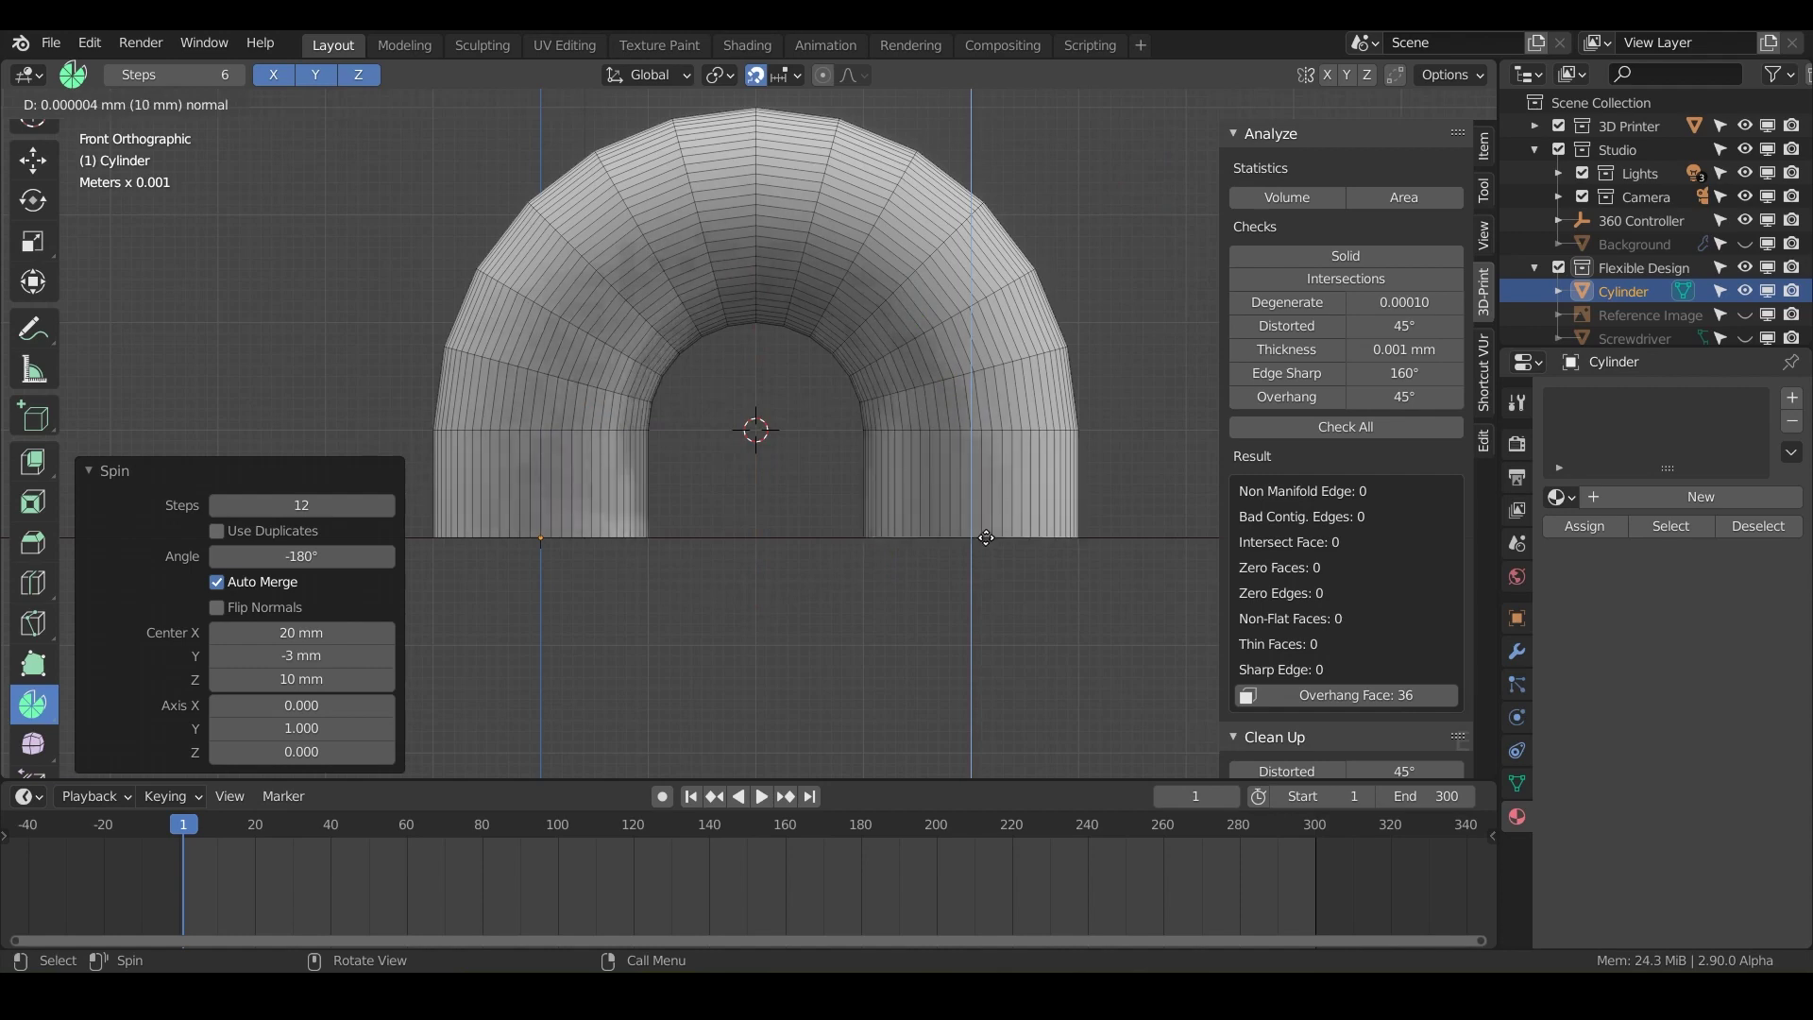
key(Return)
middle_drag(965, 582, 861, 479)
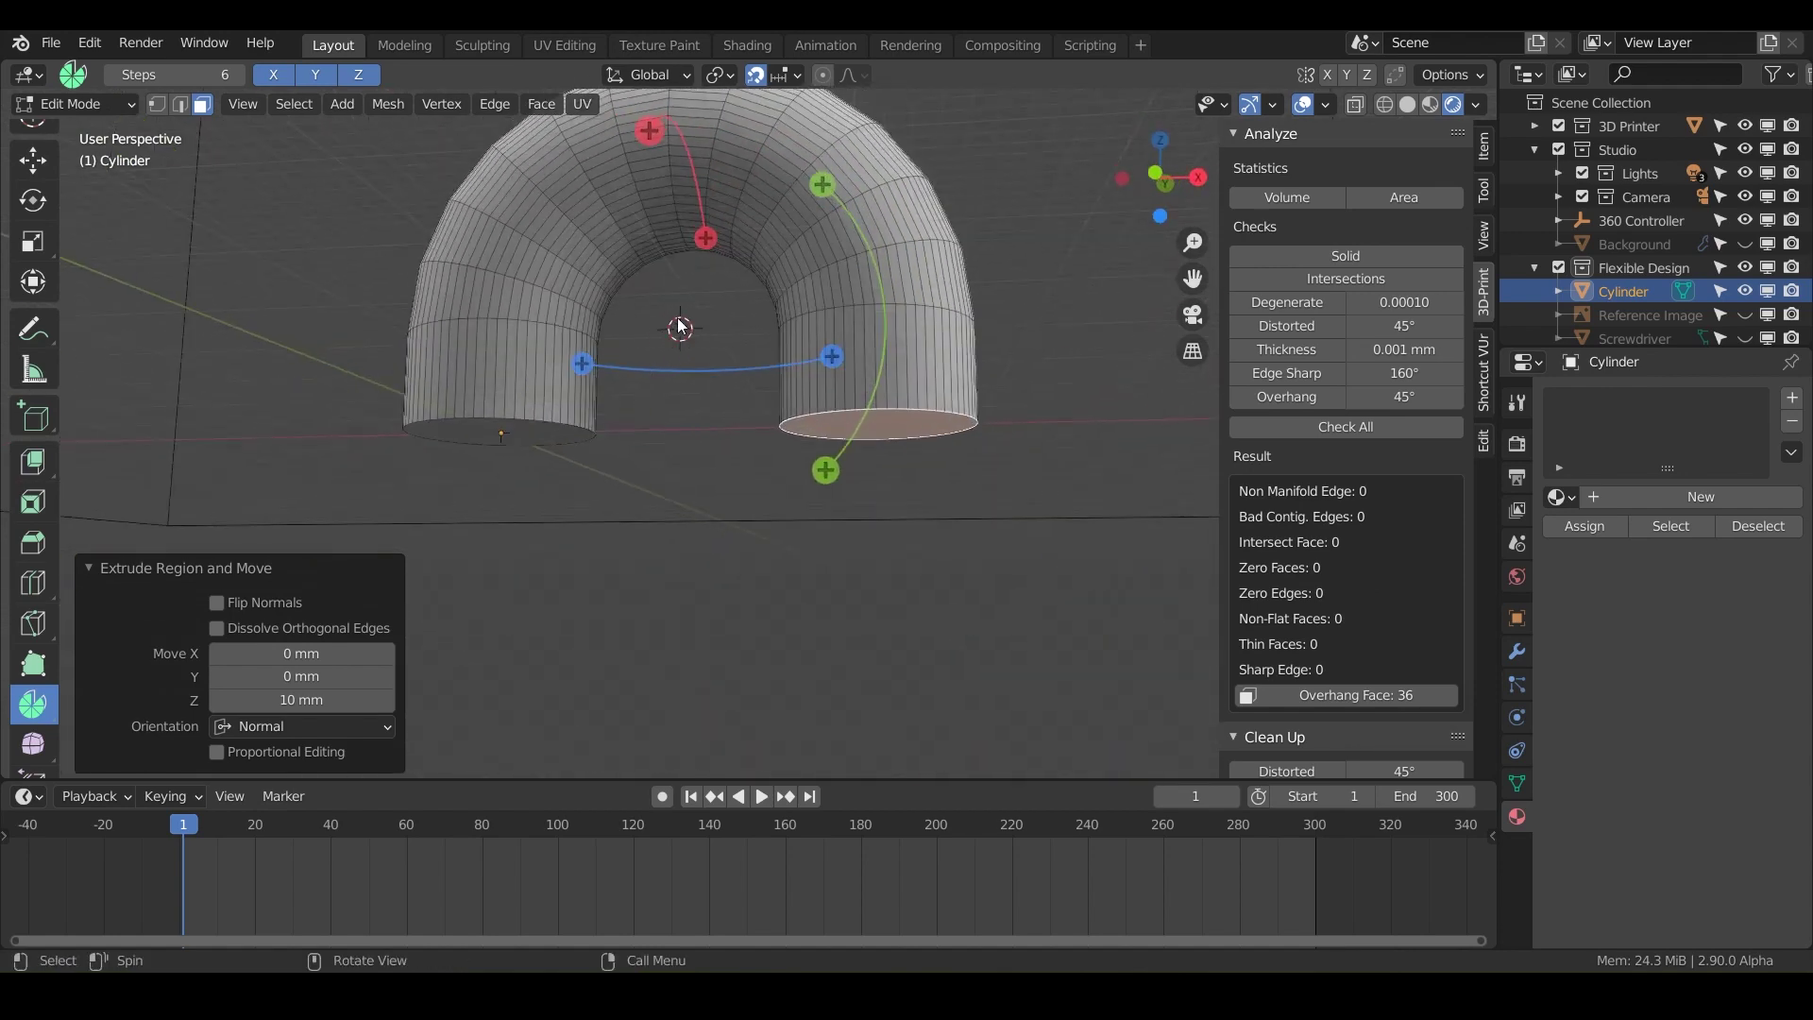
shift+middle_drag(831, 430, 808, 417)
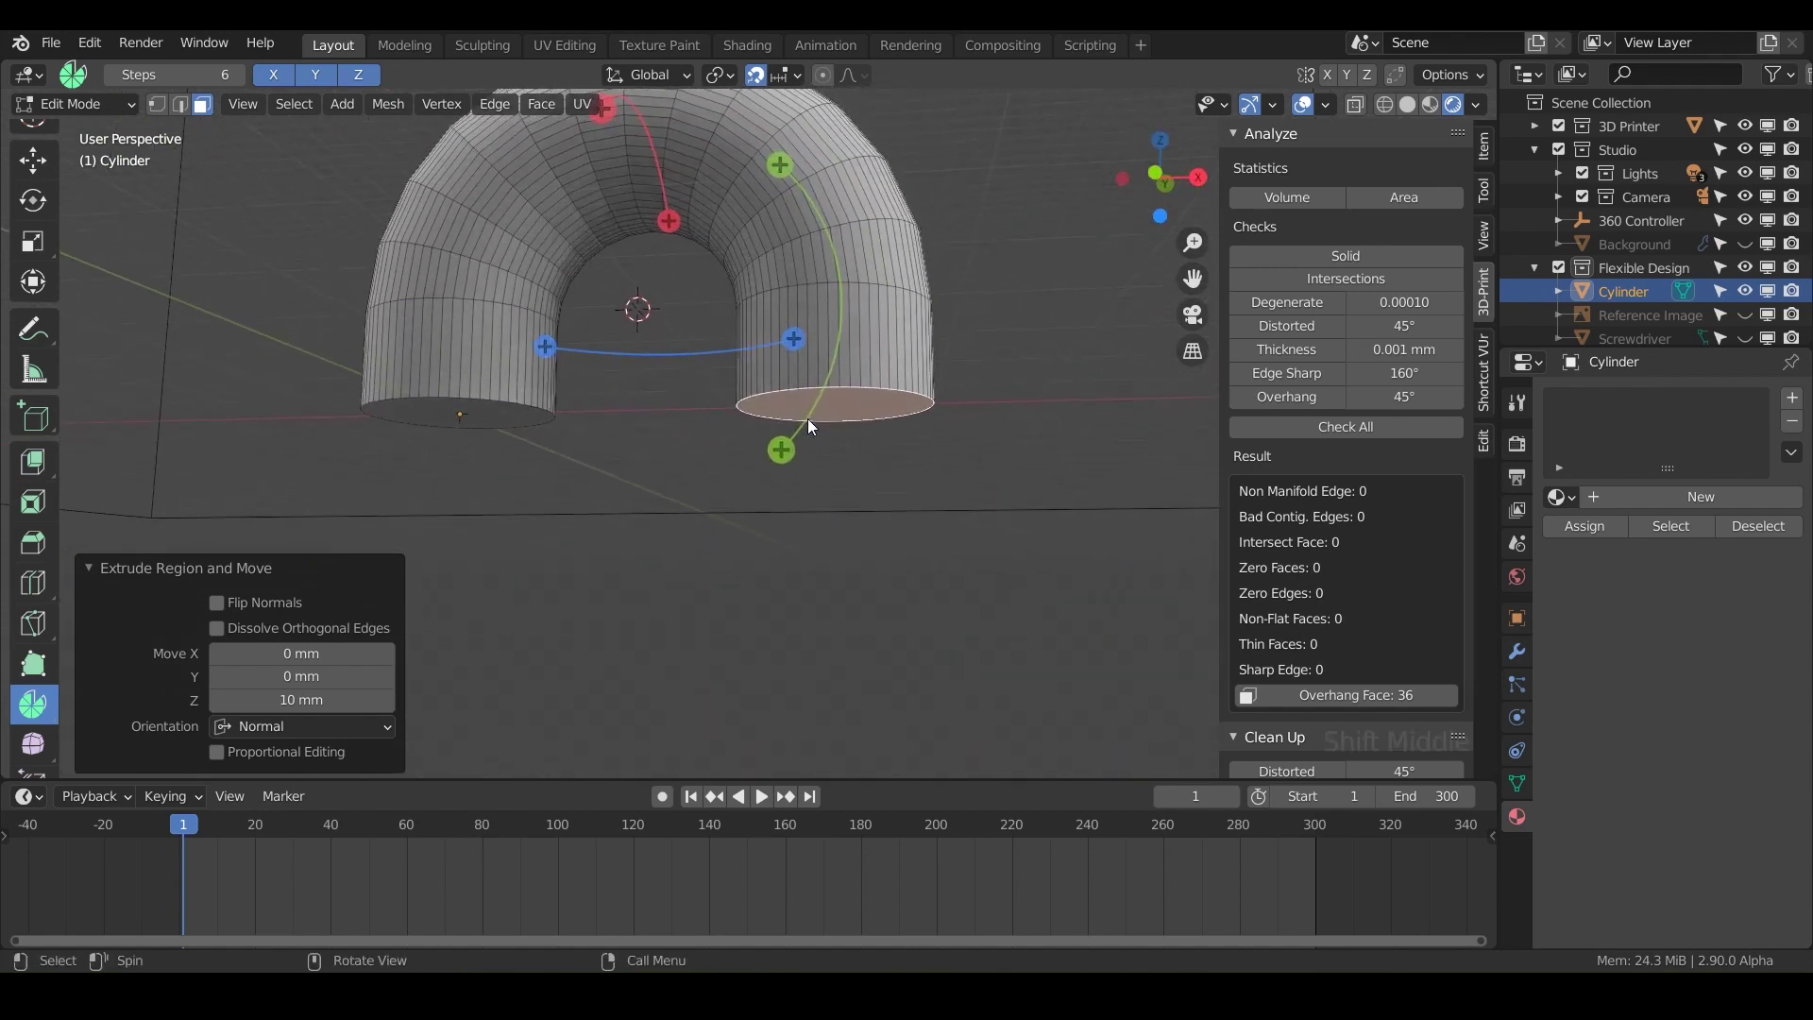
Extrude the same end face another 23 mm downward and move it back up 3 mm along Z in the front view.
key(KP_1)
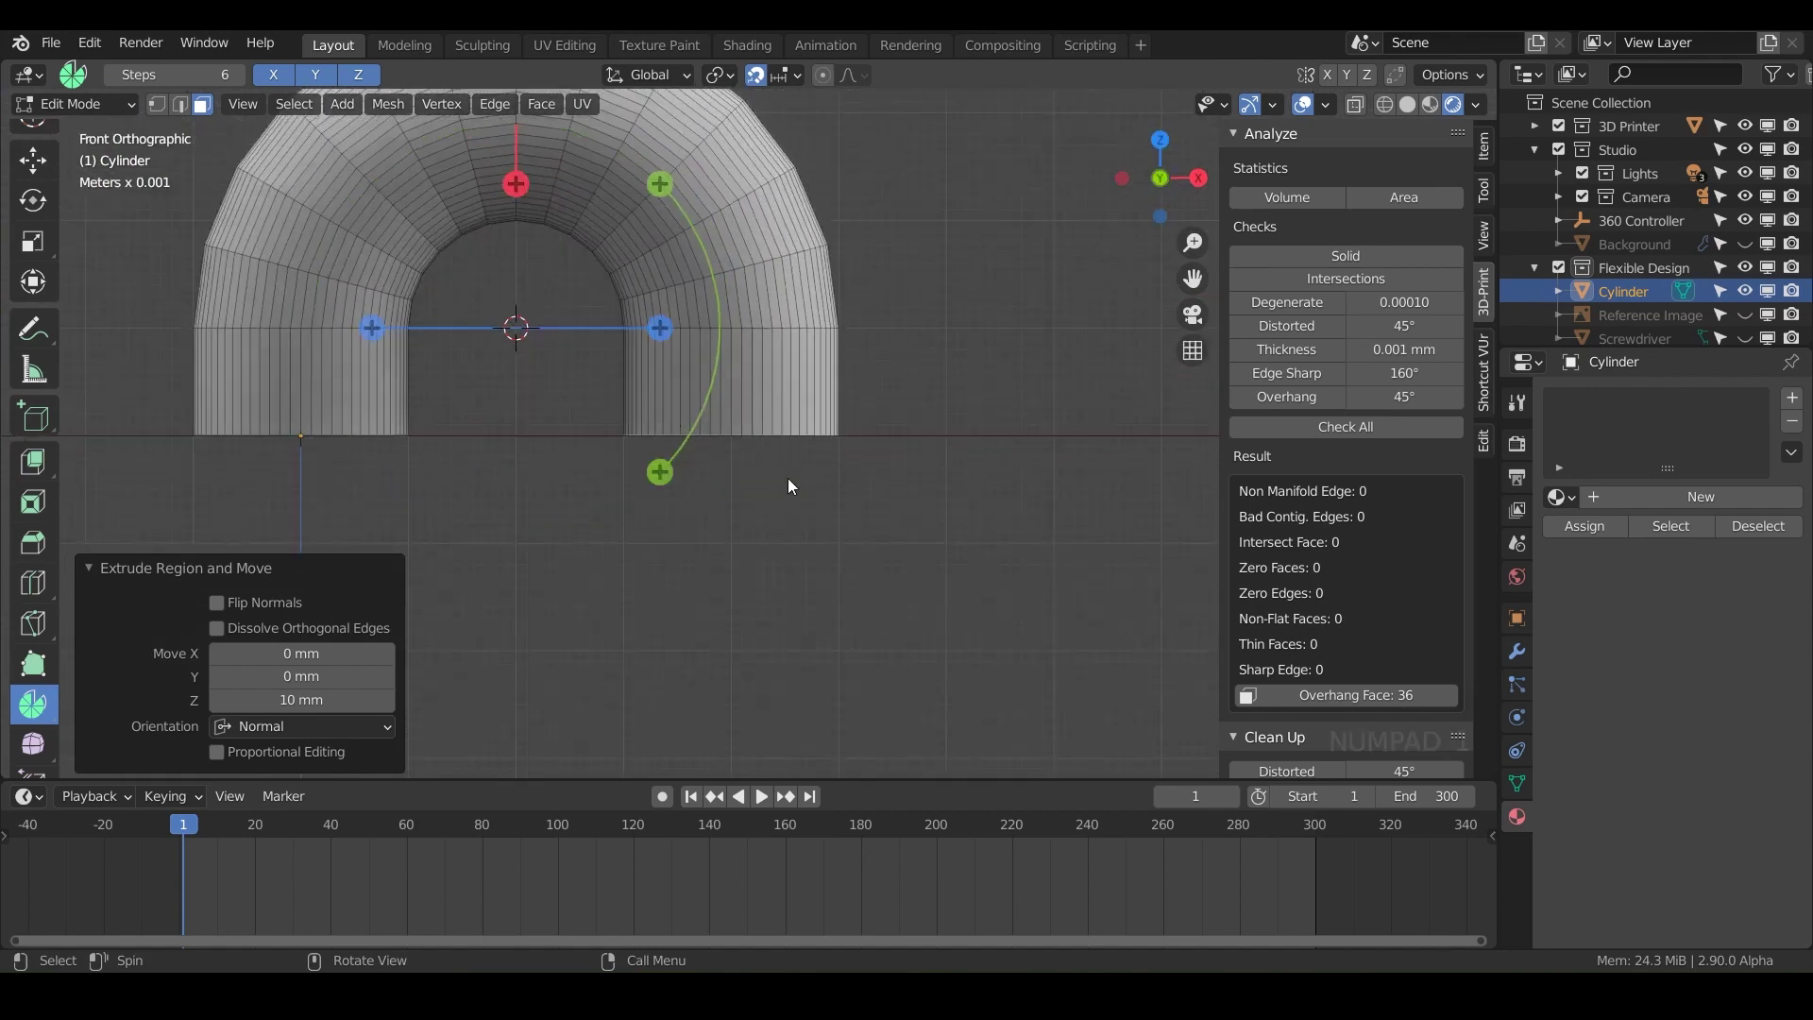
middle_drag(791, 486, 704, 496)
key(e)
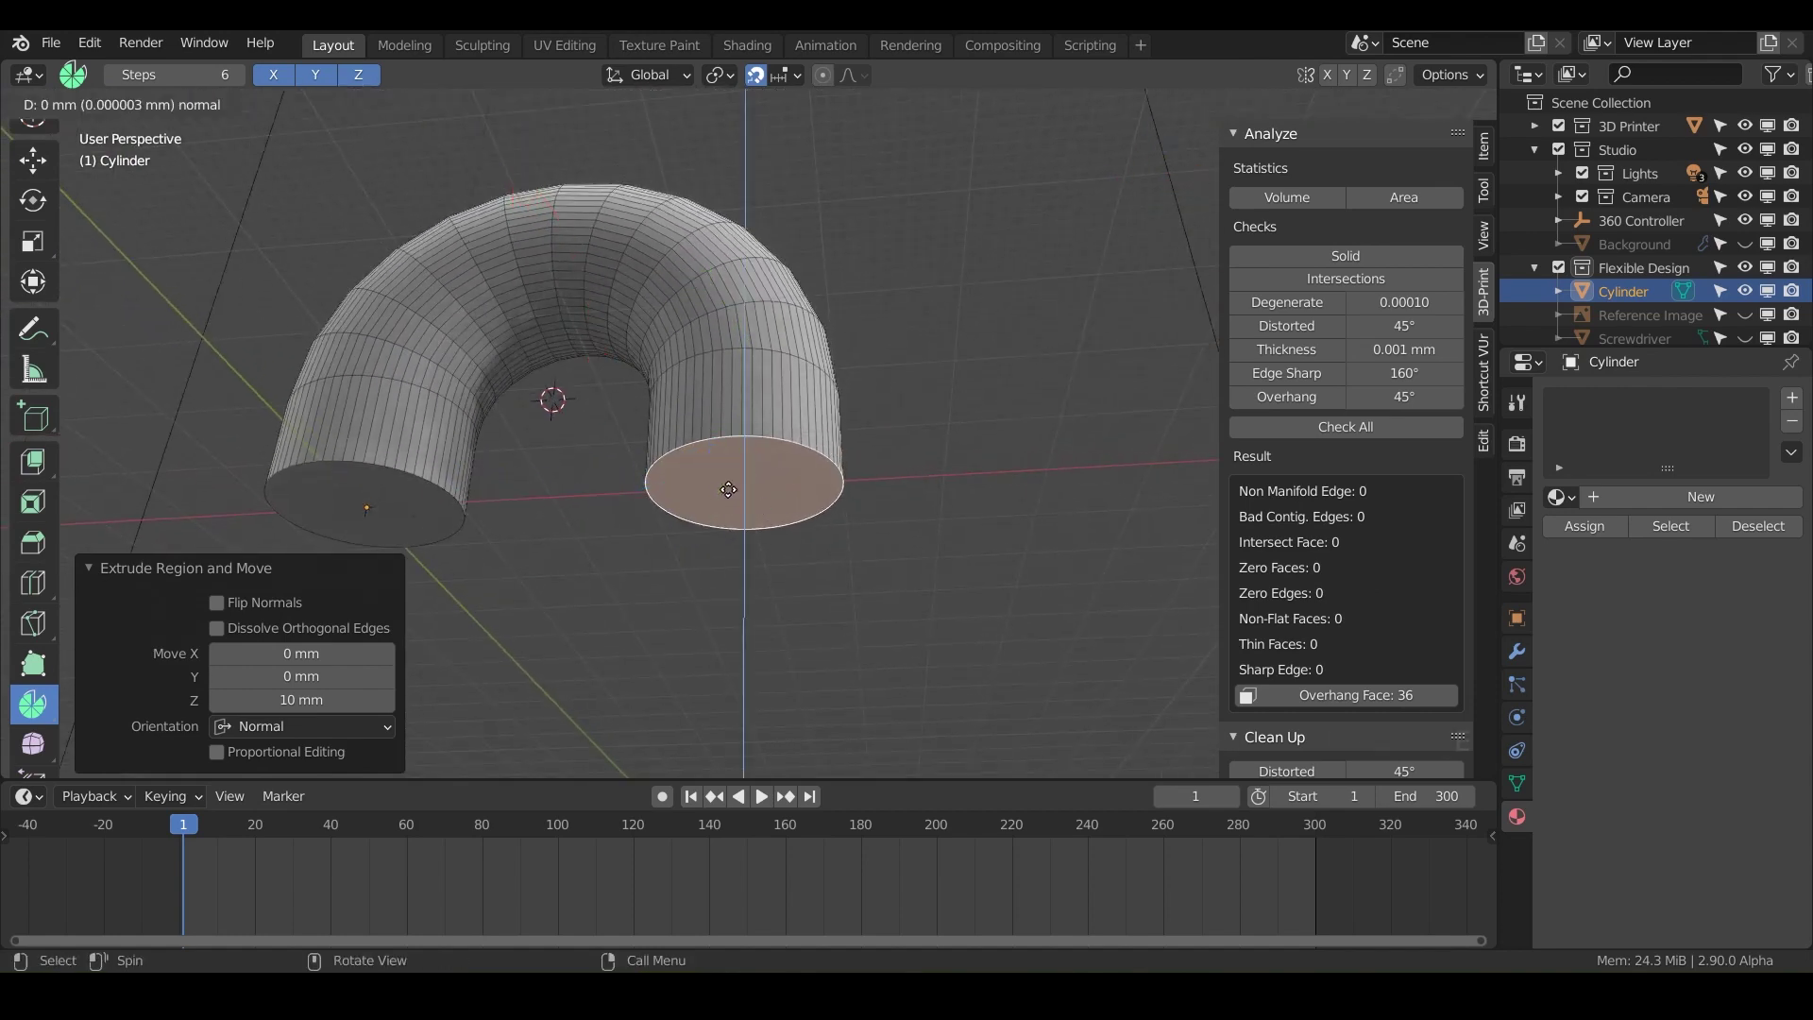
click(710, 719)
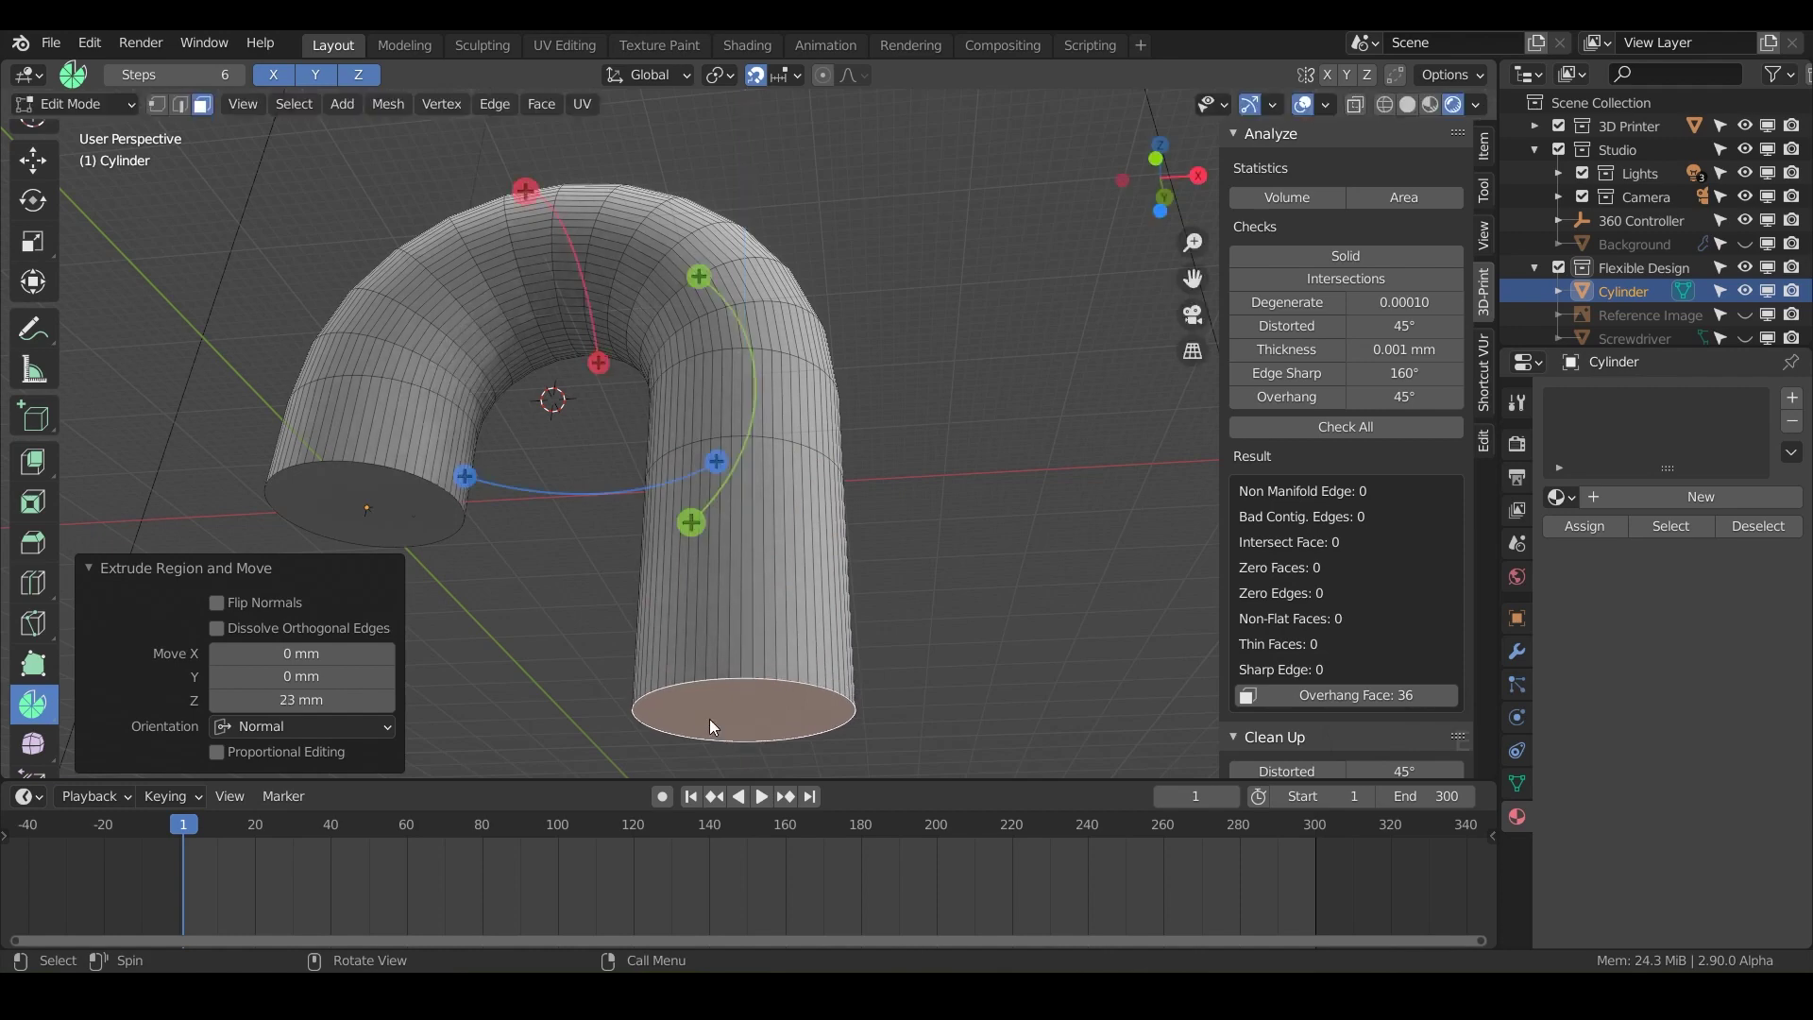
key(KP_1)
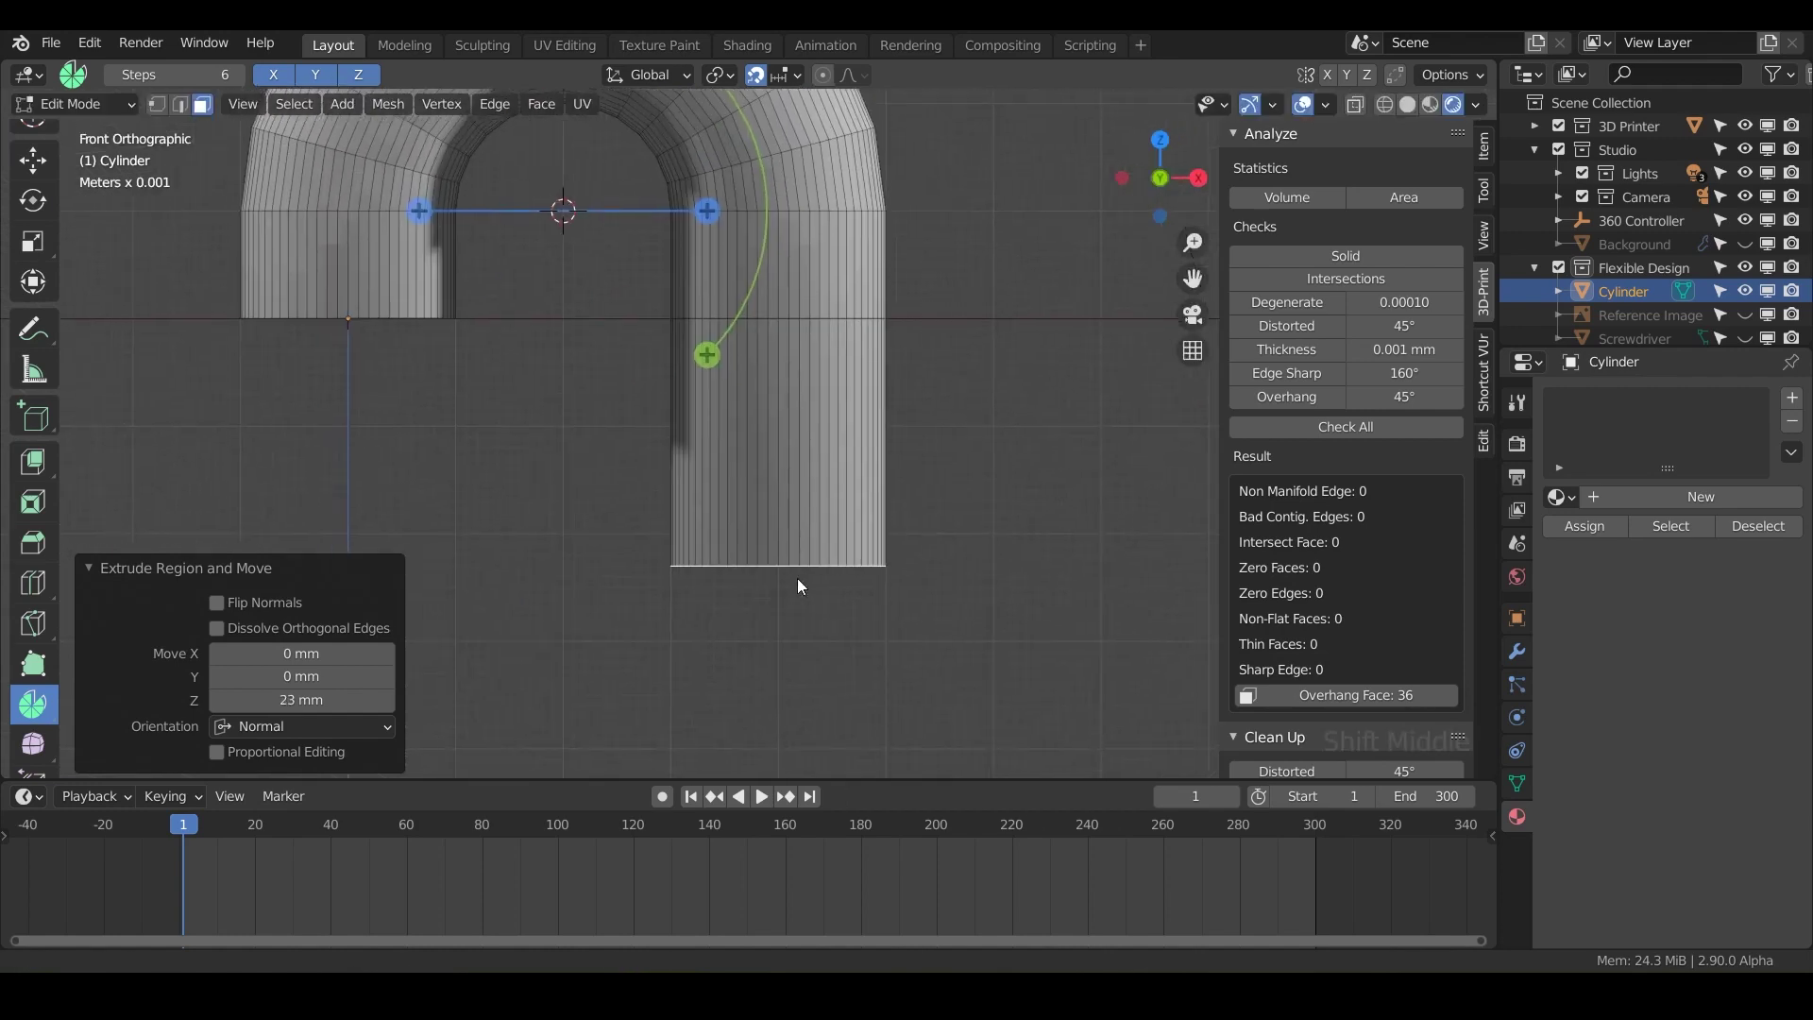
shift+middle_drag(797, 578, 750, 478)
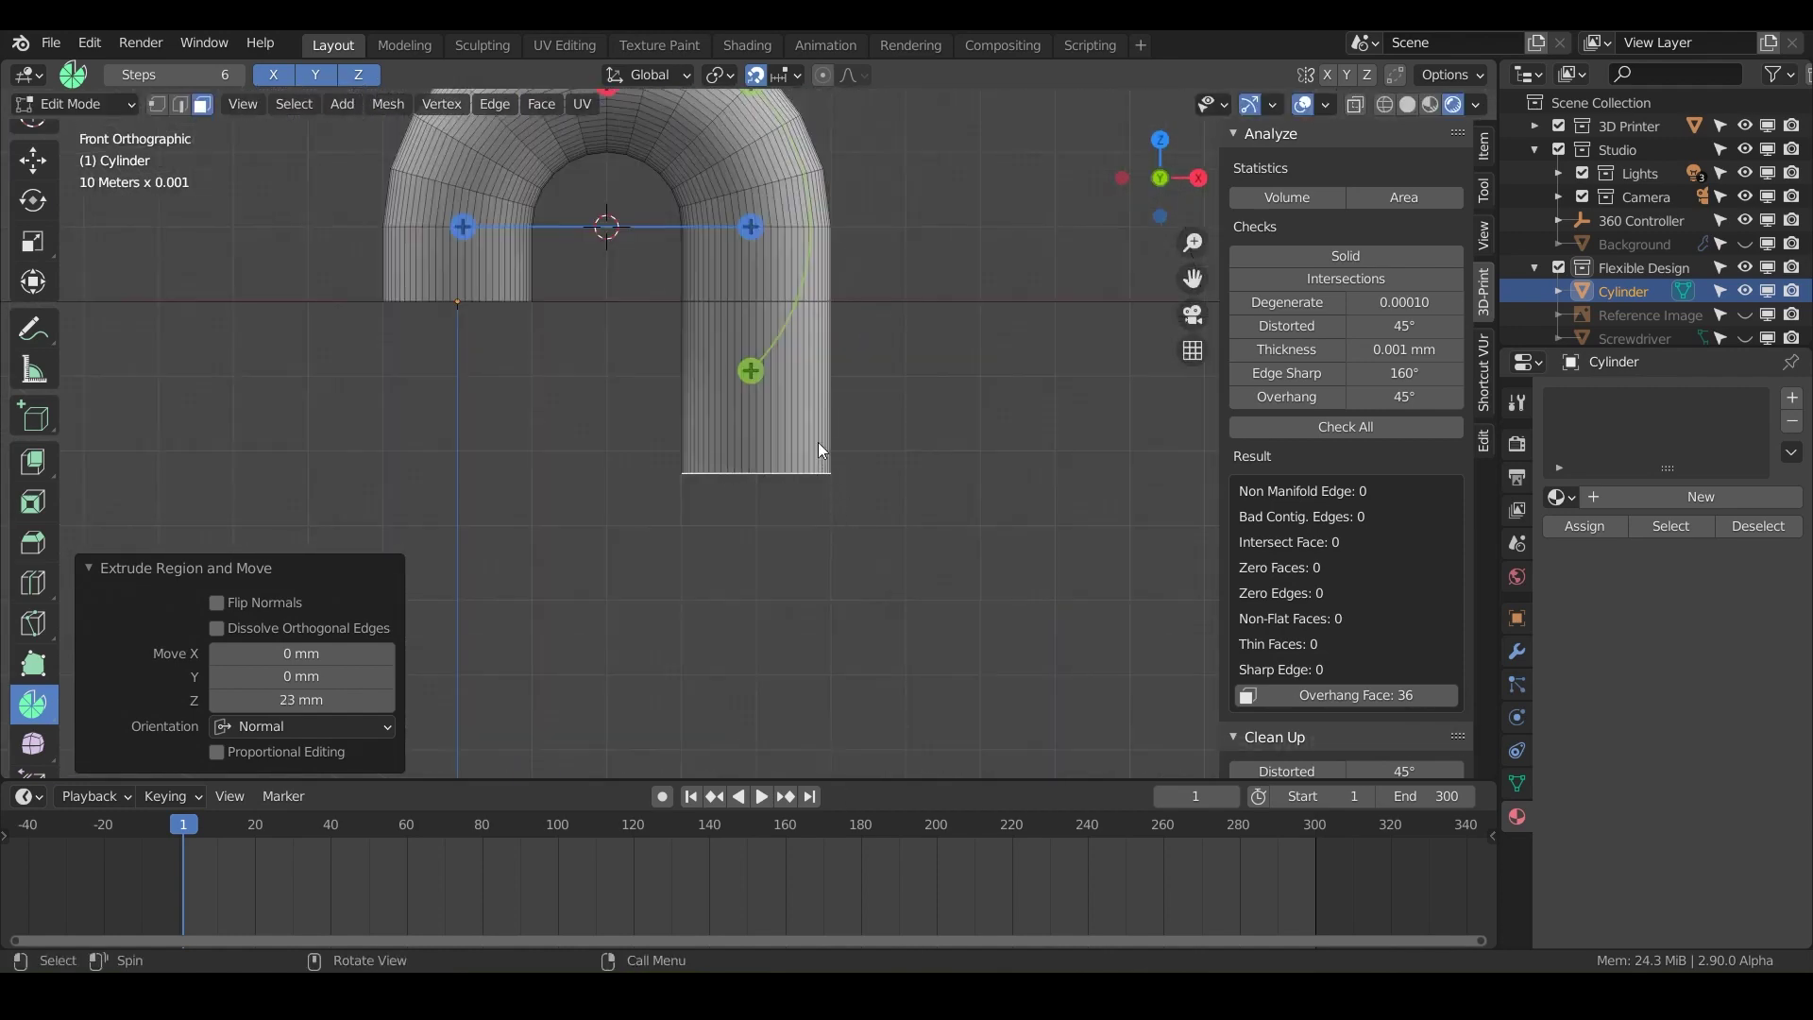
key(g)
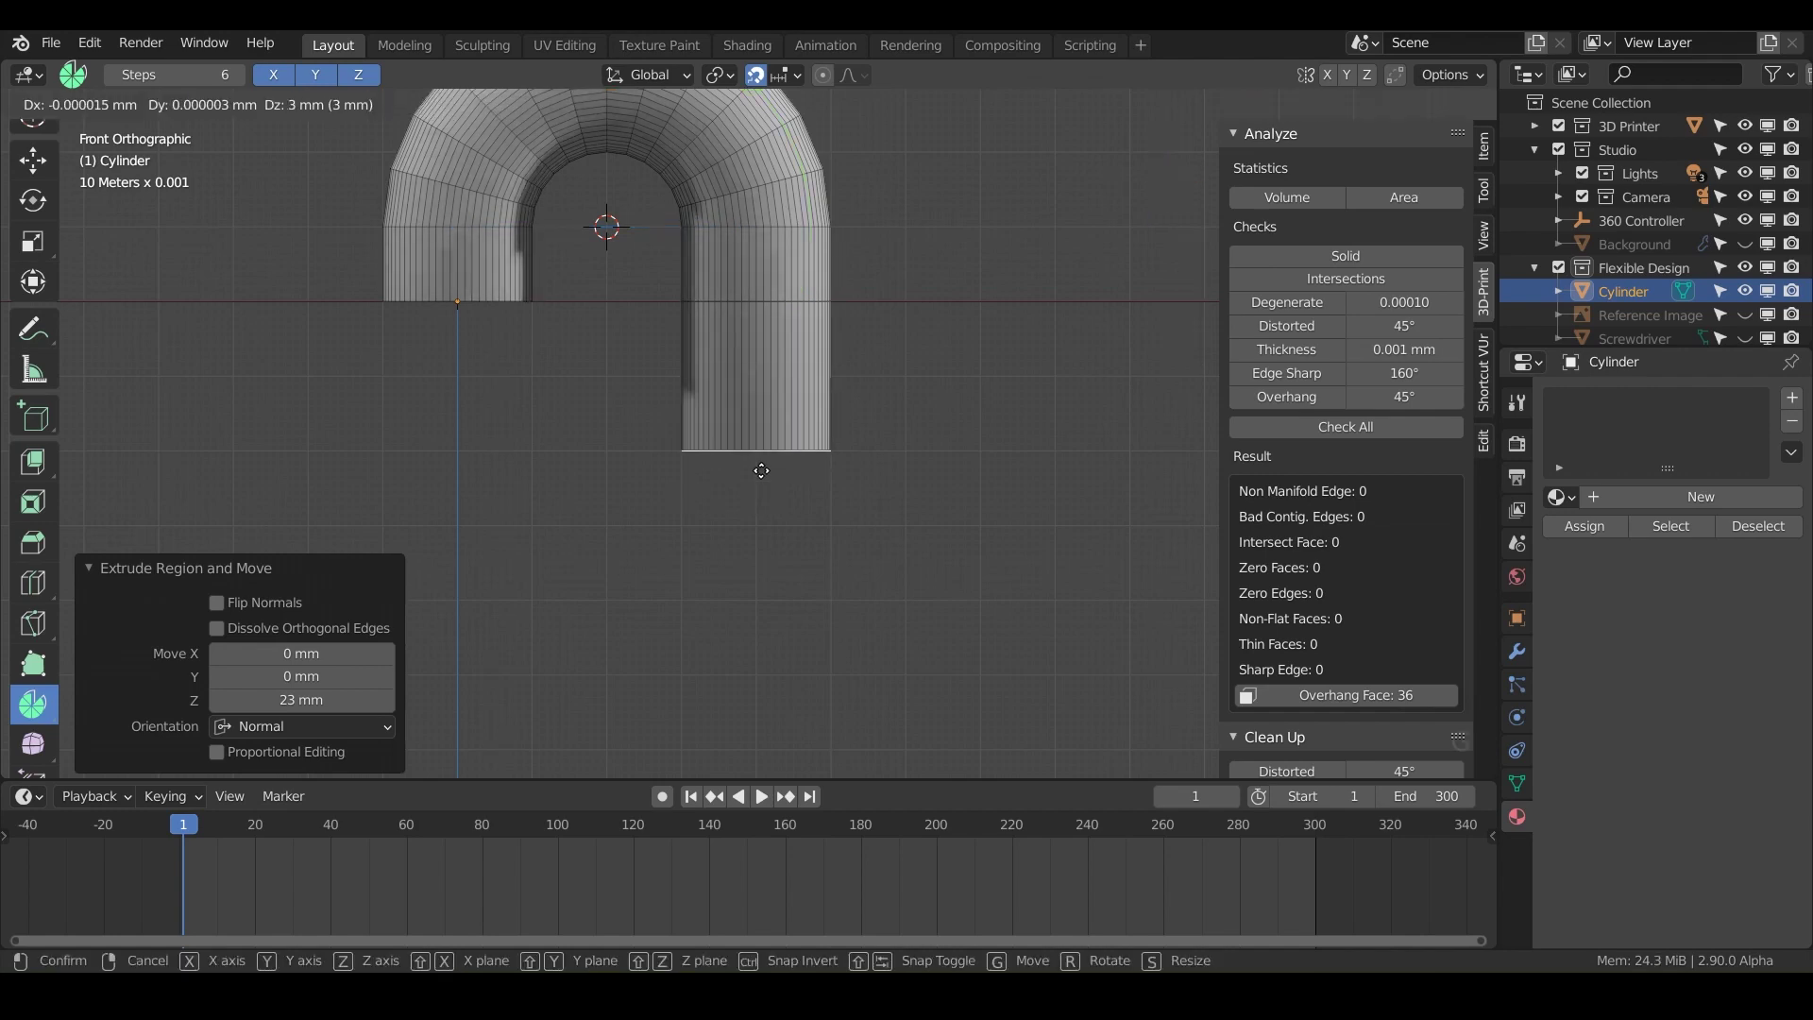
click(758, 478)
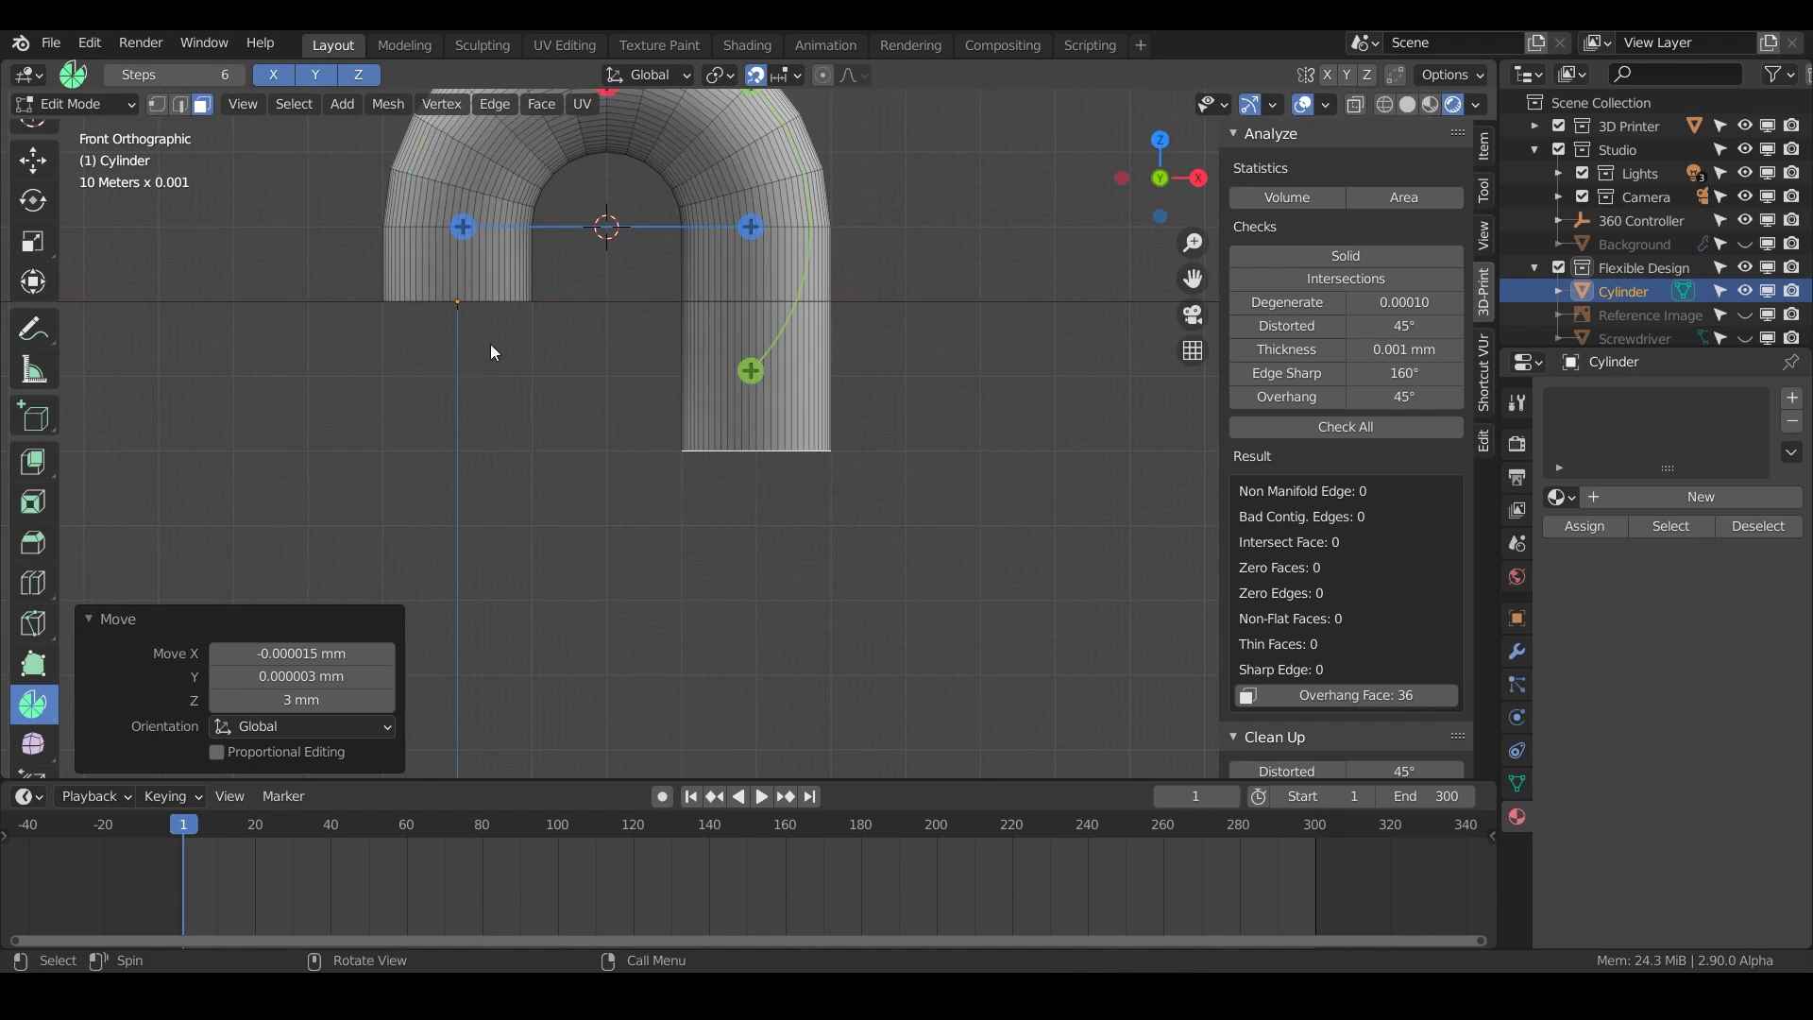
Place the 3D cursor in the front view at X 60 mm, Y 0 mm, Z -20 mm, level with the long leg's end face.
shift+right_drag(897, 472, 653, 502)
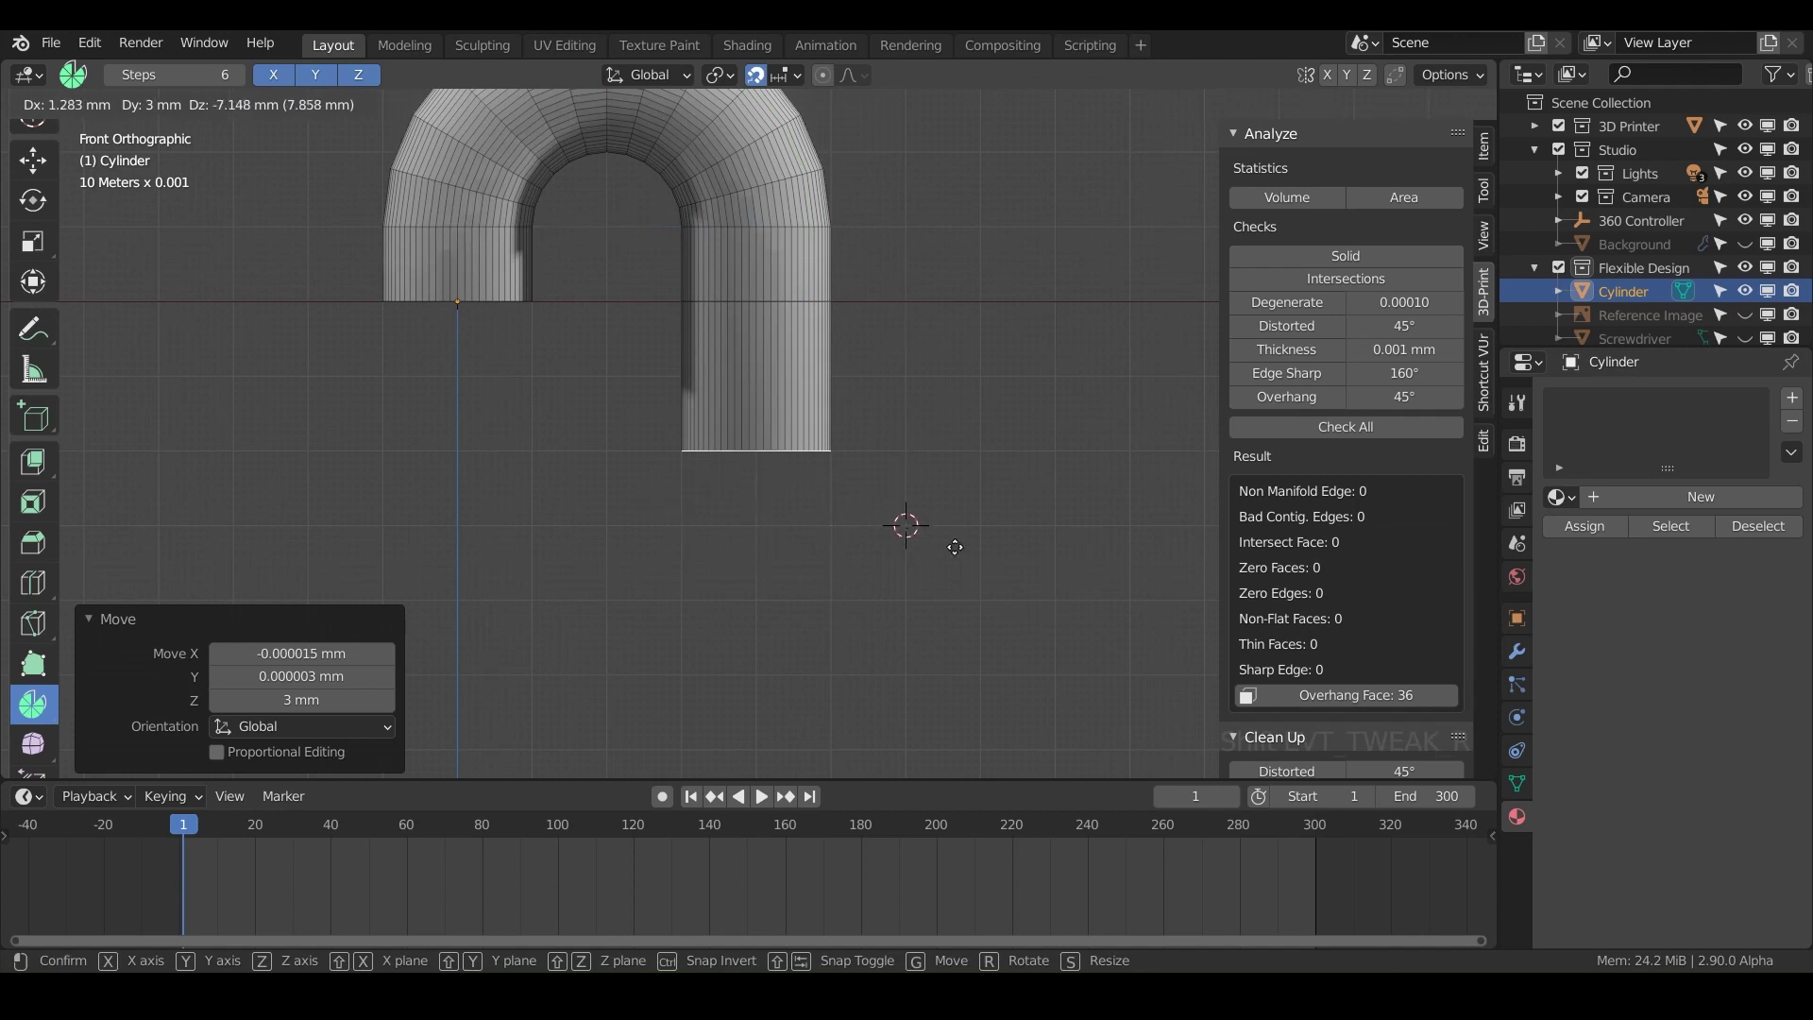
shift+right_drag(955, 547, 900, 448)
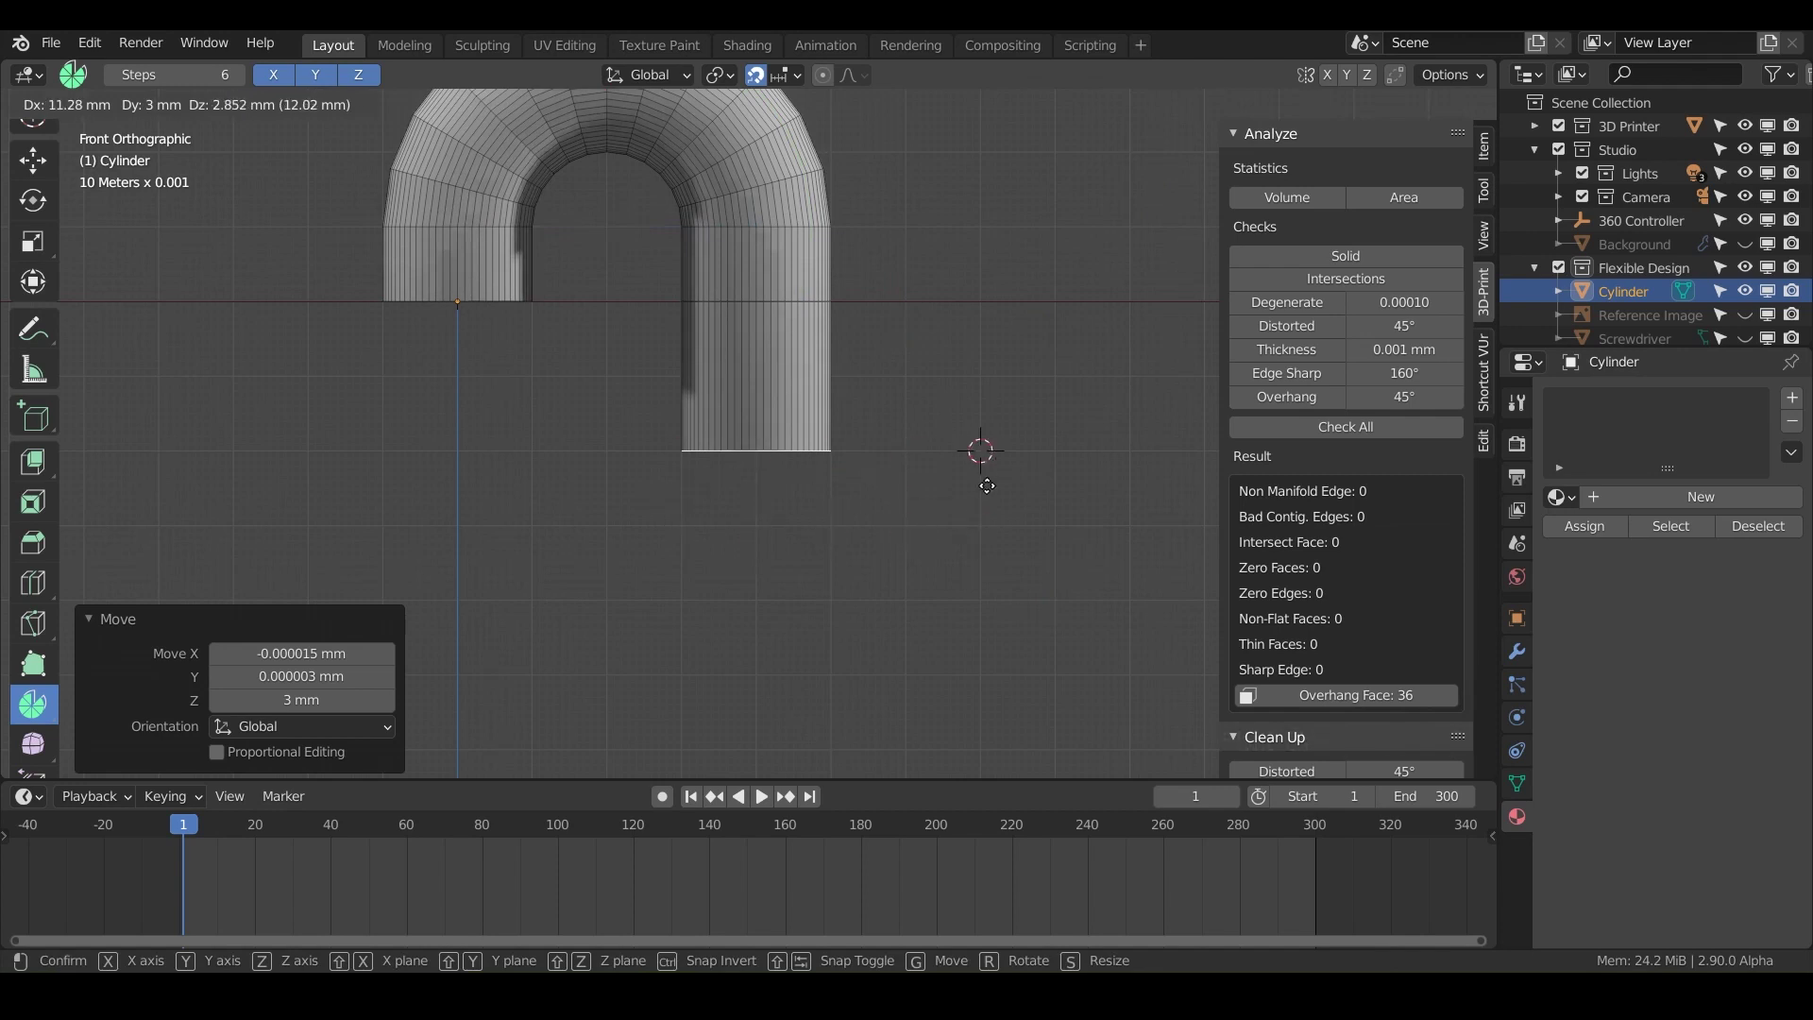
shift+right_drag(900, 463, 909, 463)
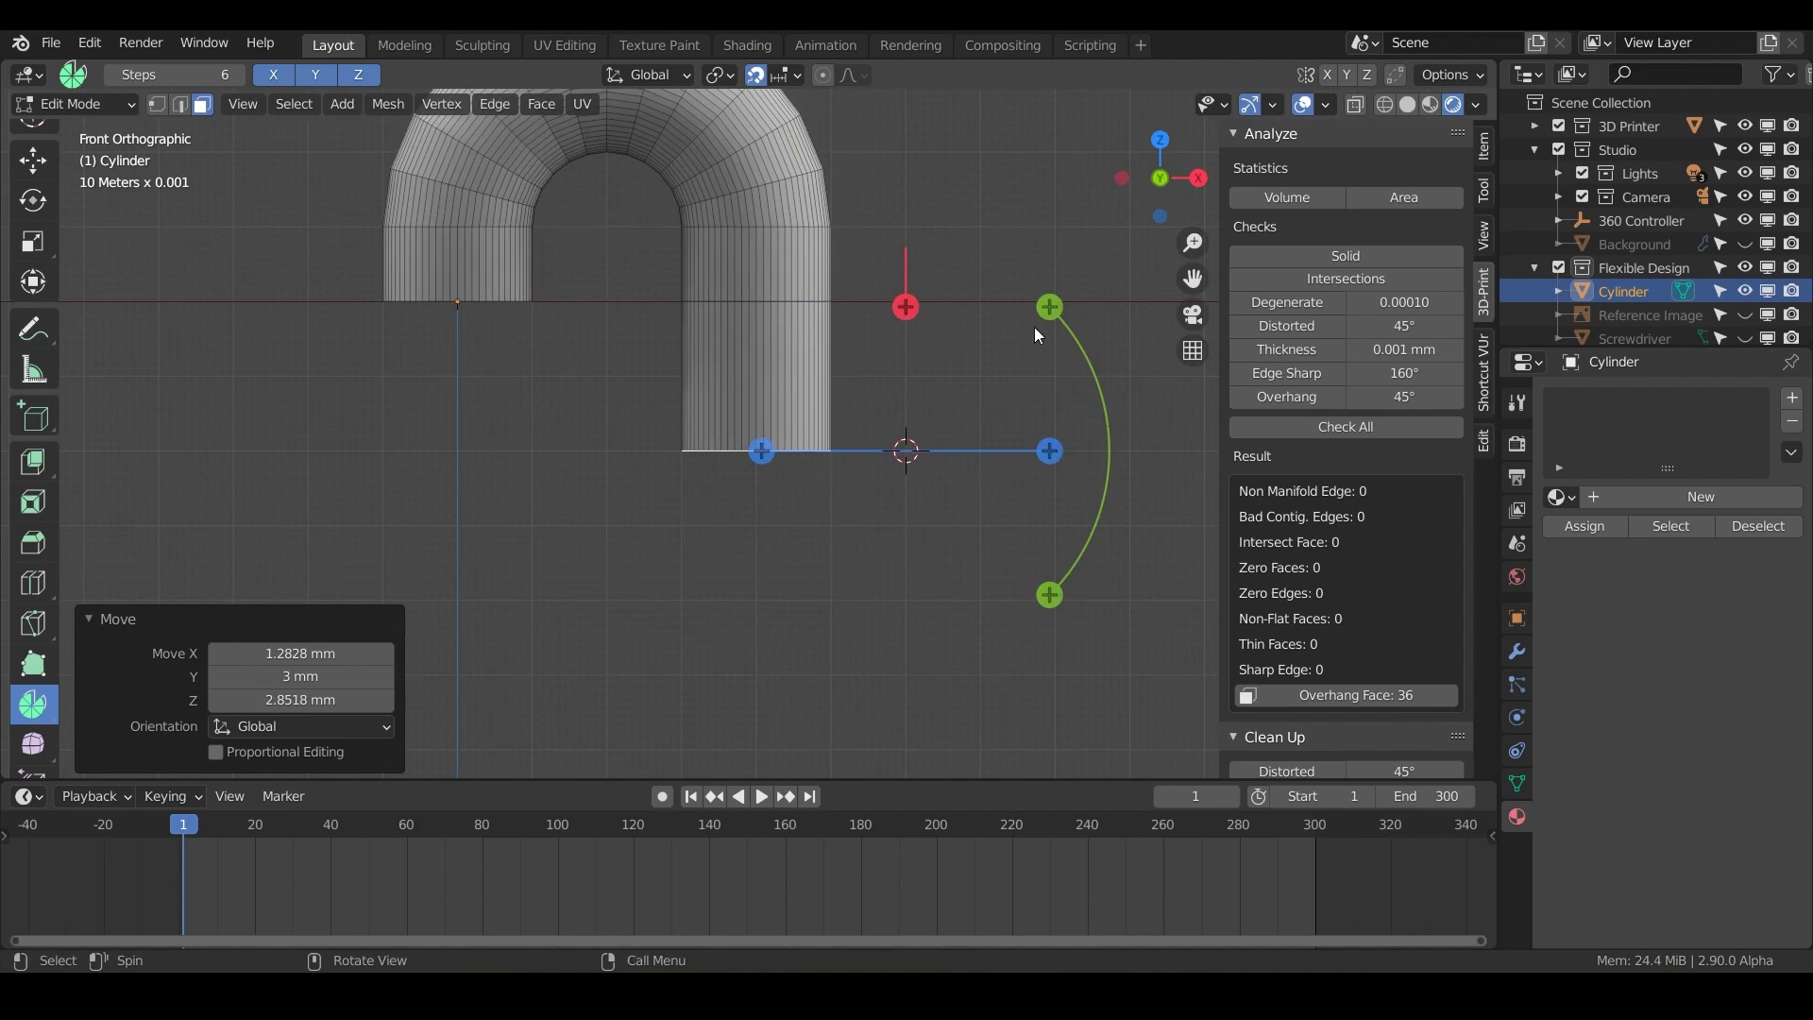
Spin the long leg's end face 180° around the Y axis about the 3D cursor, using 12 steps.
drag(1047, 309, 798, 571)
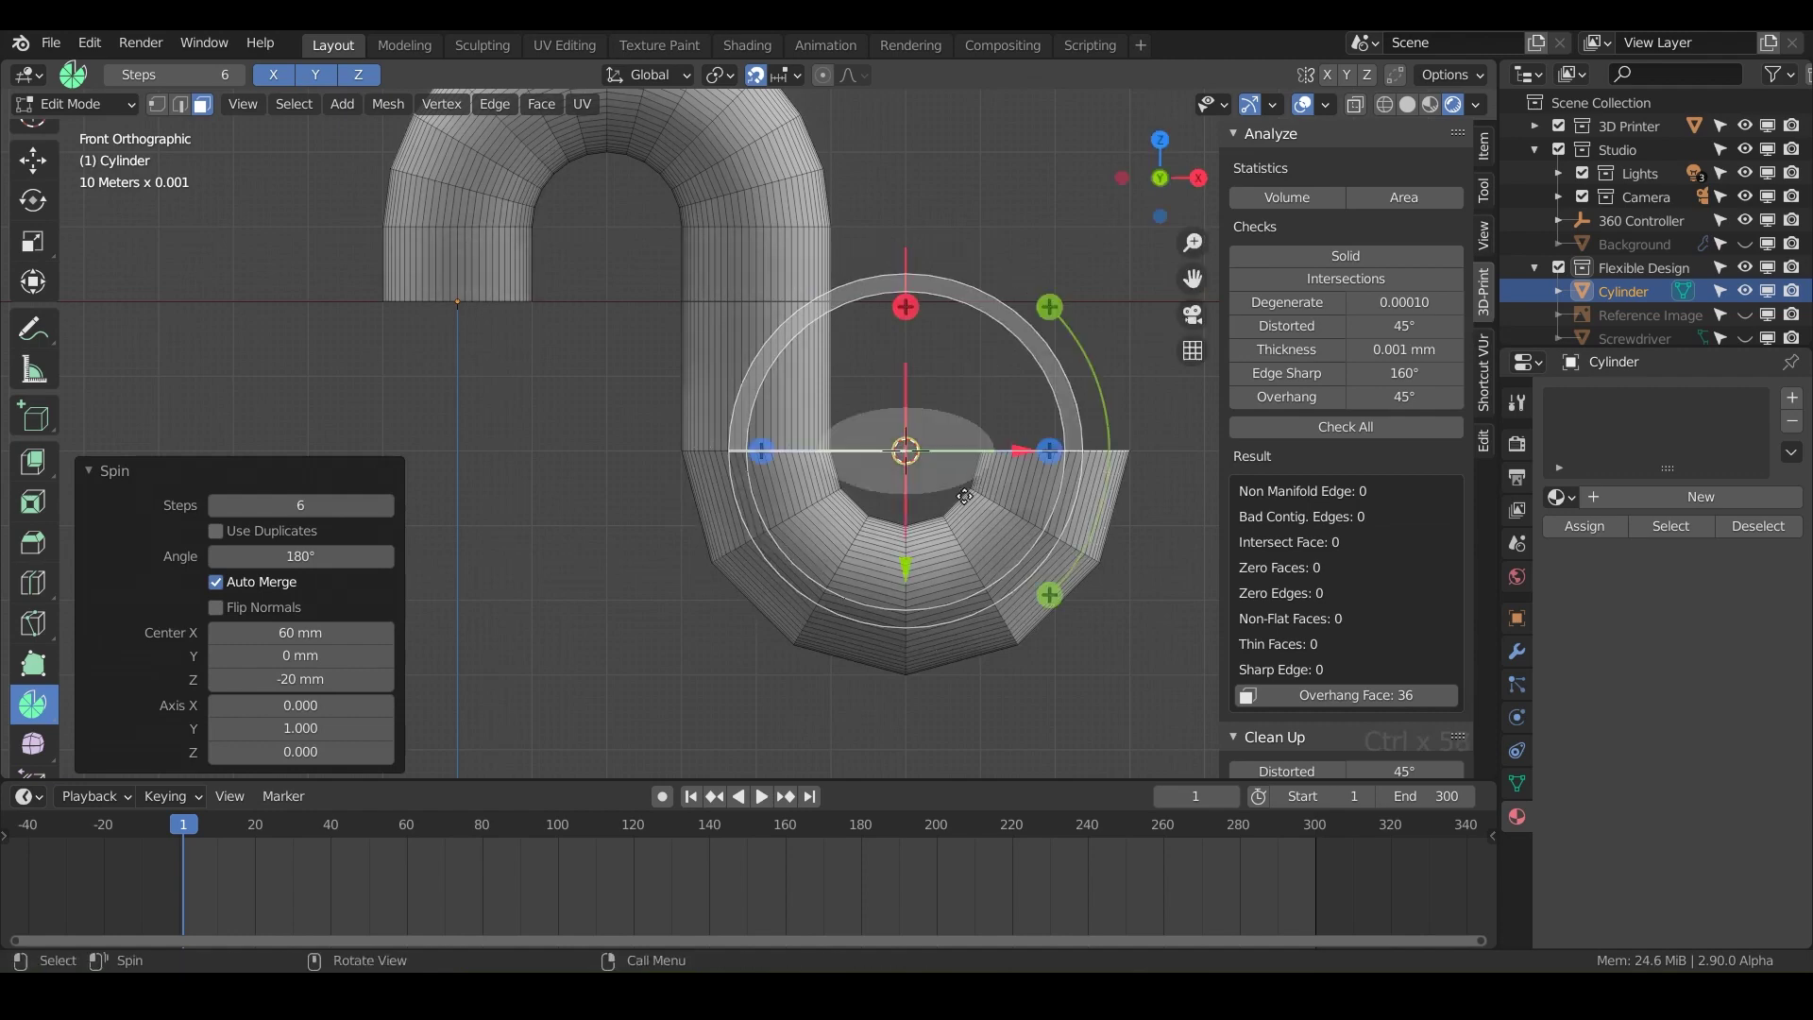
click(387, 506)
click(388, 507)
click(388, 506)
click(391, 508)
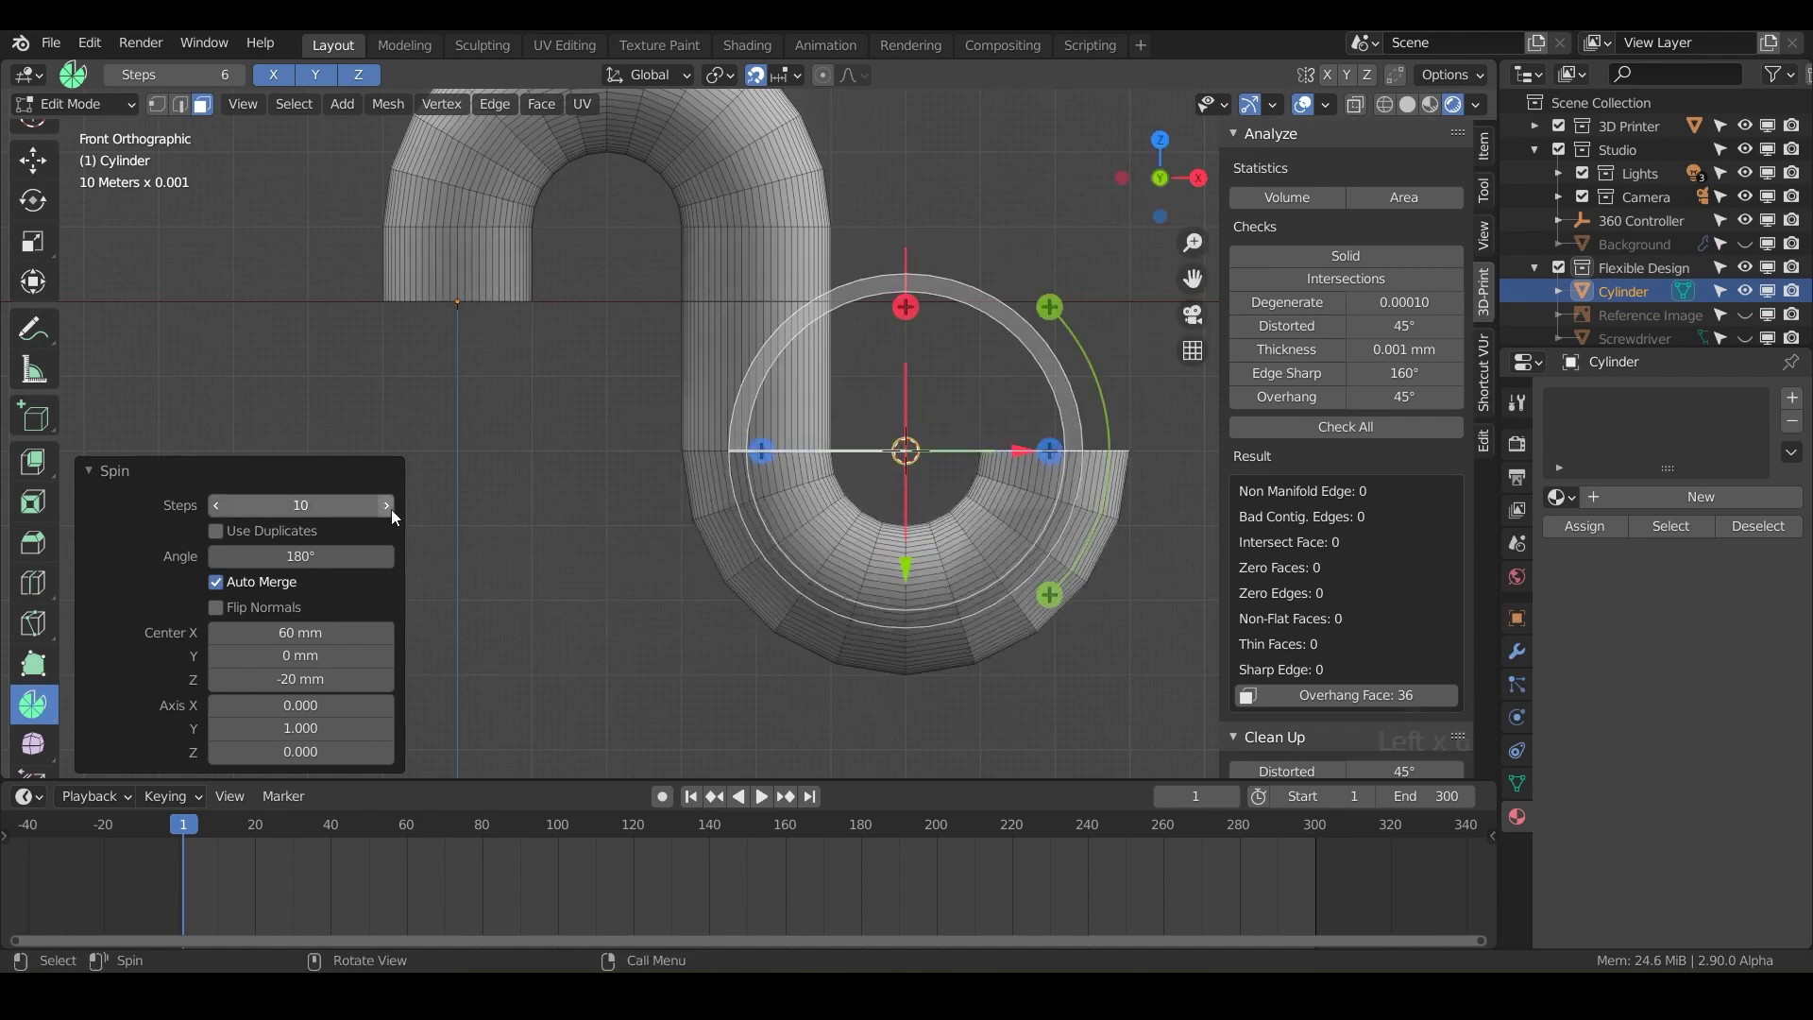
click(391, 508)
click(391, 508)
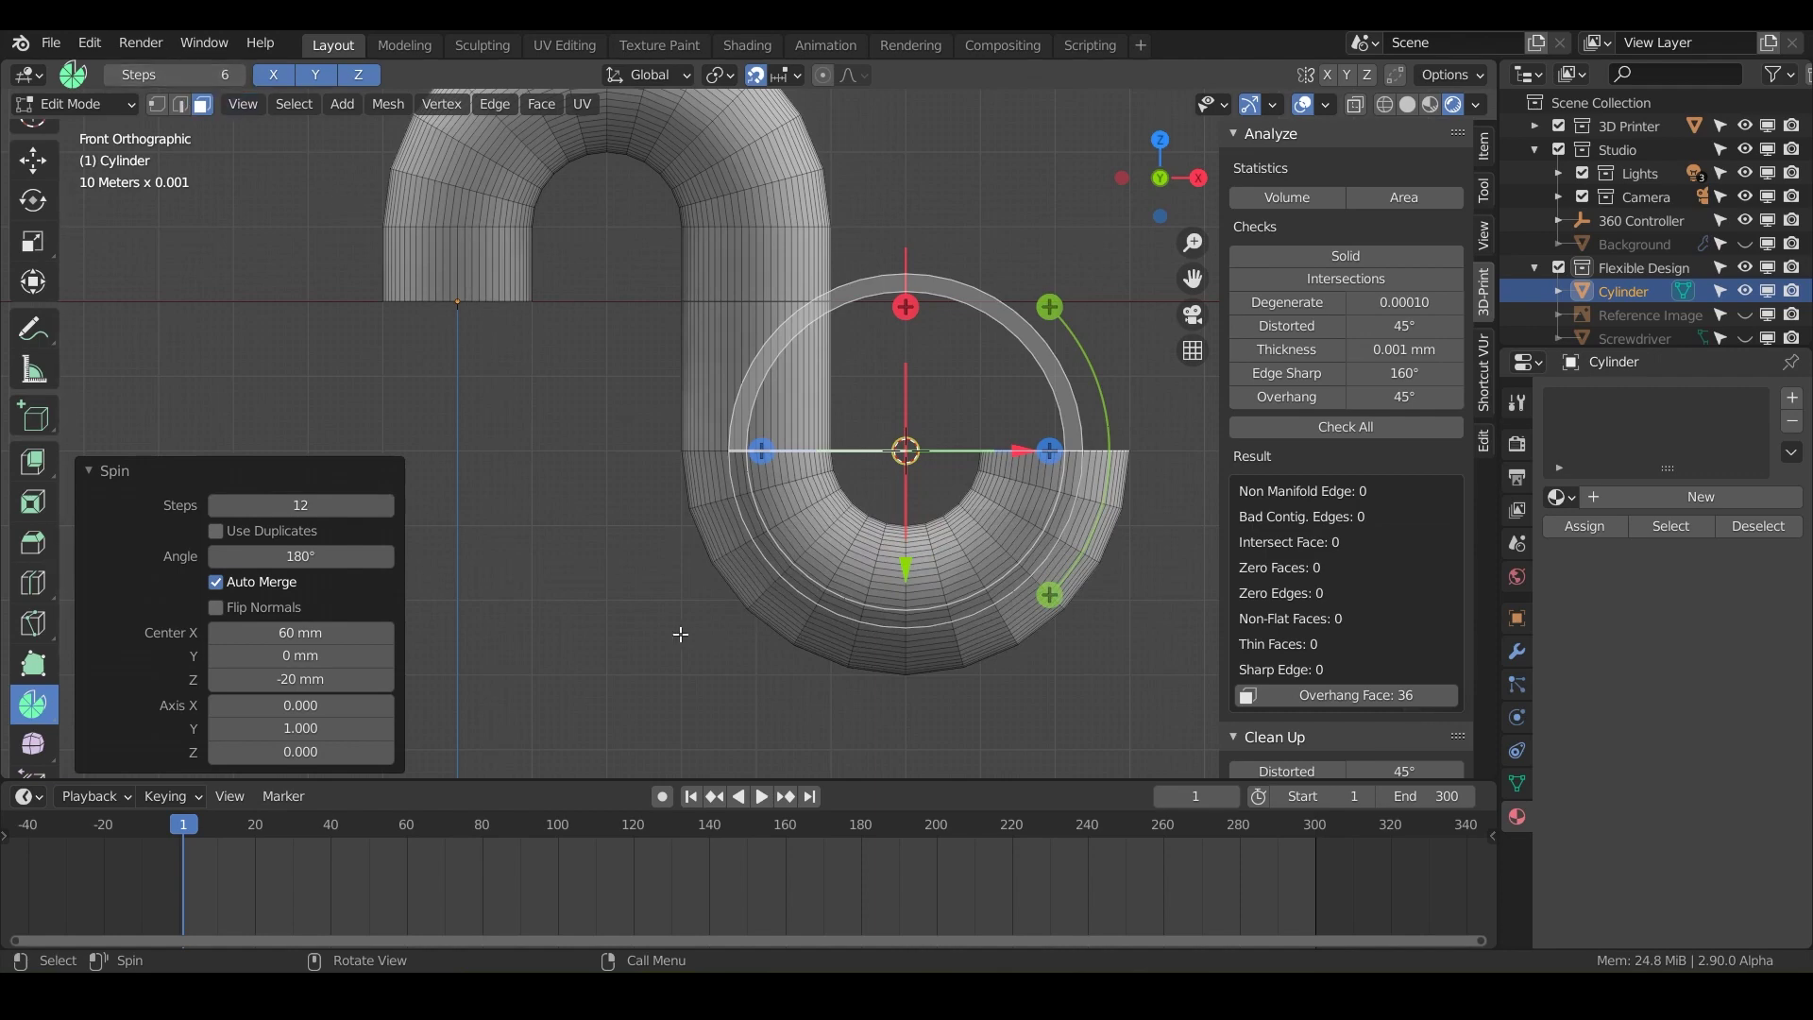
Extrude the second bend's end face 16 mm upward and move it back down 6 mm along Z in the front view.
click(731, 562)
middle_drag(803, 526, 851, 558)
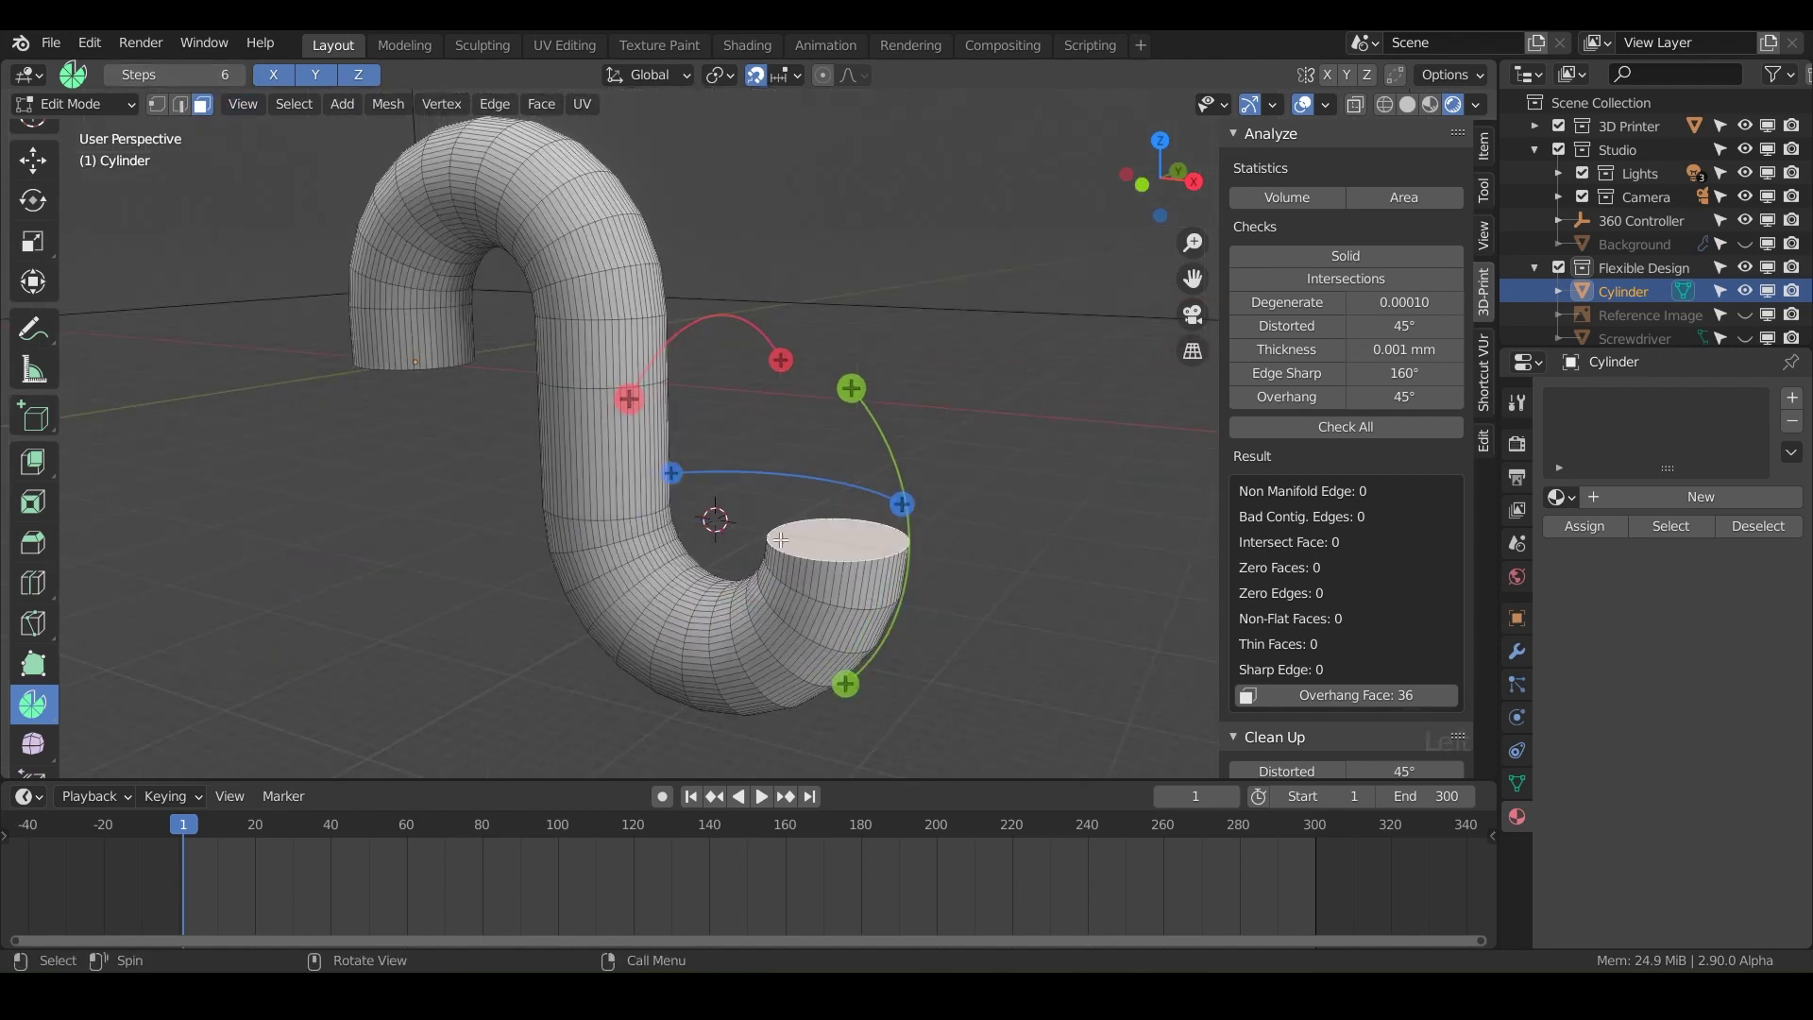
key(e)
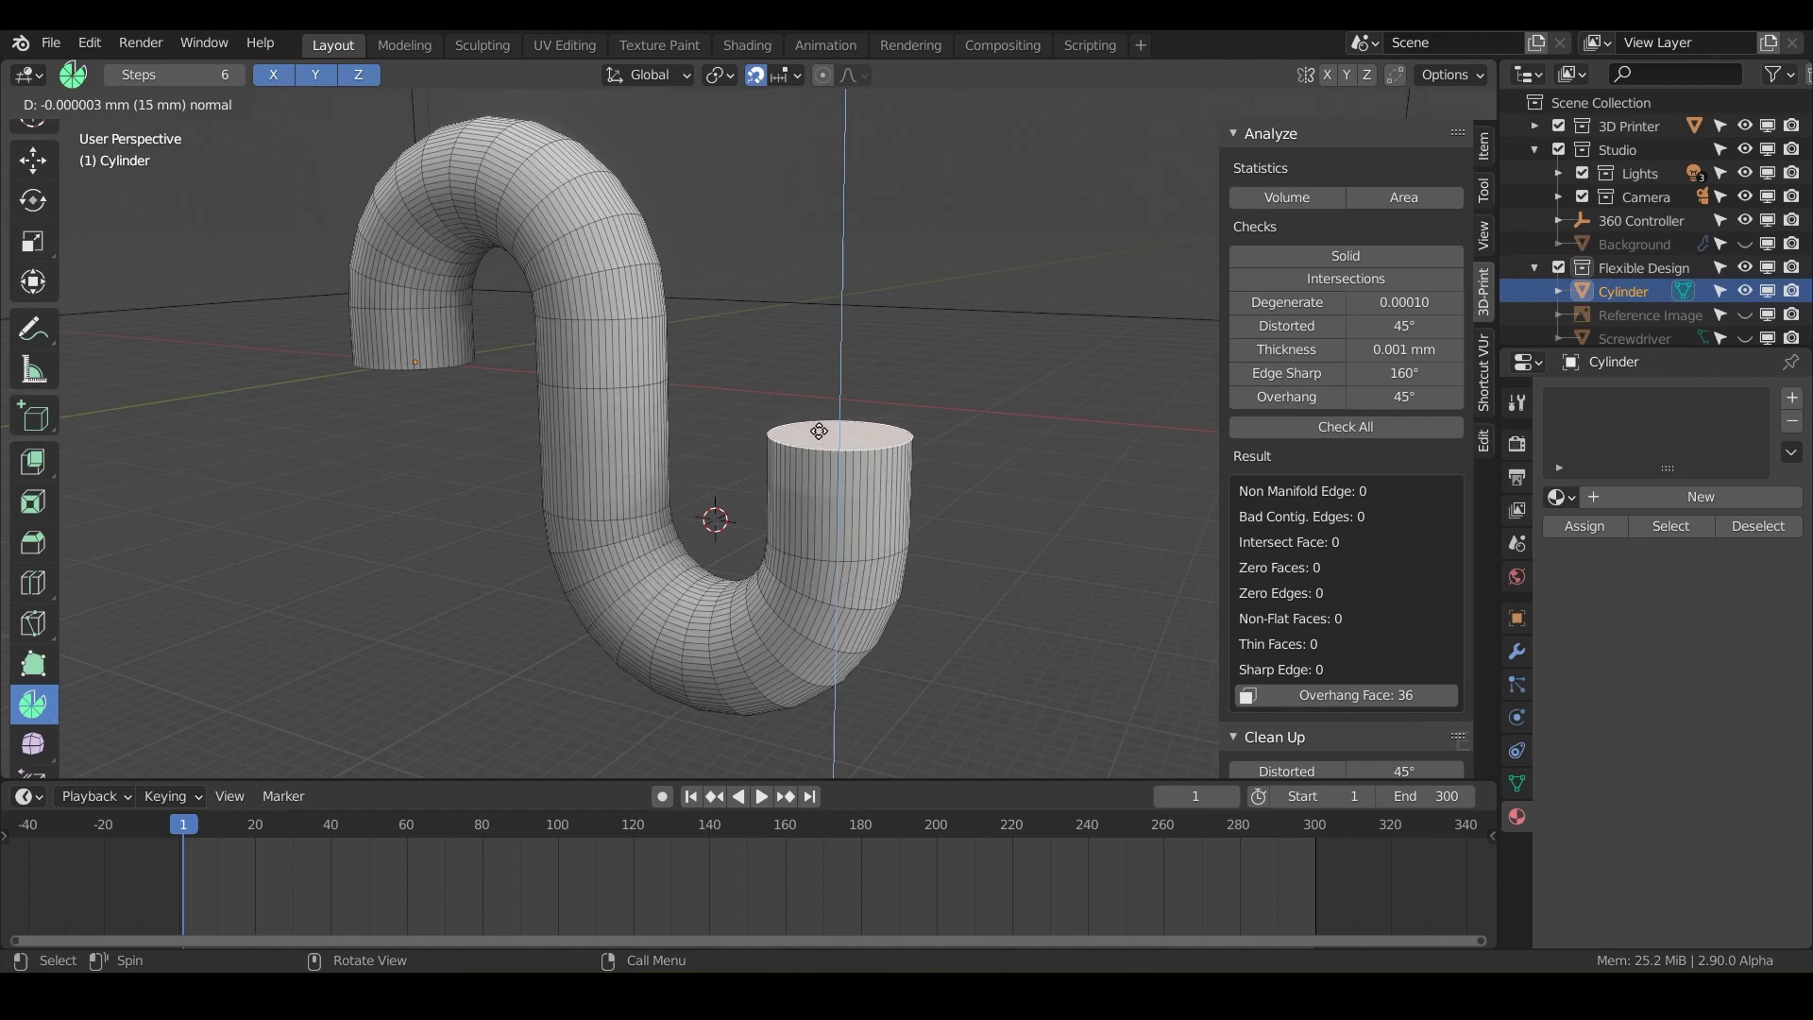
click(819, 430)
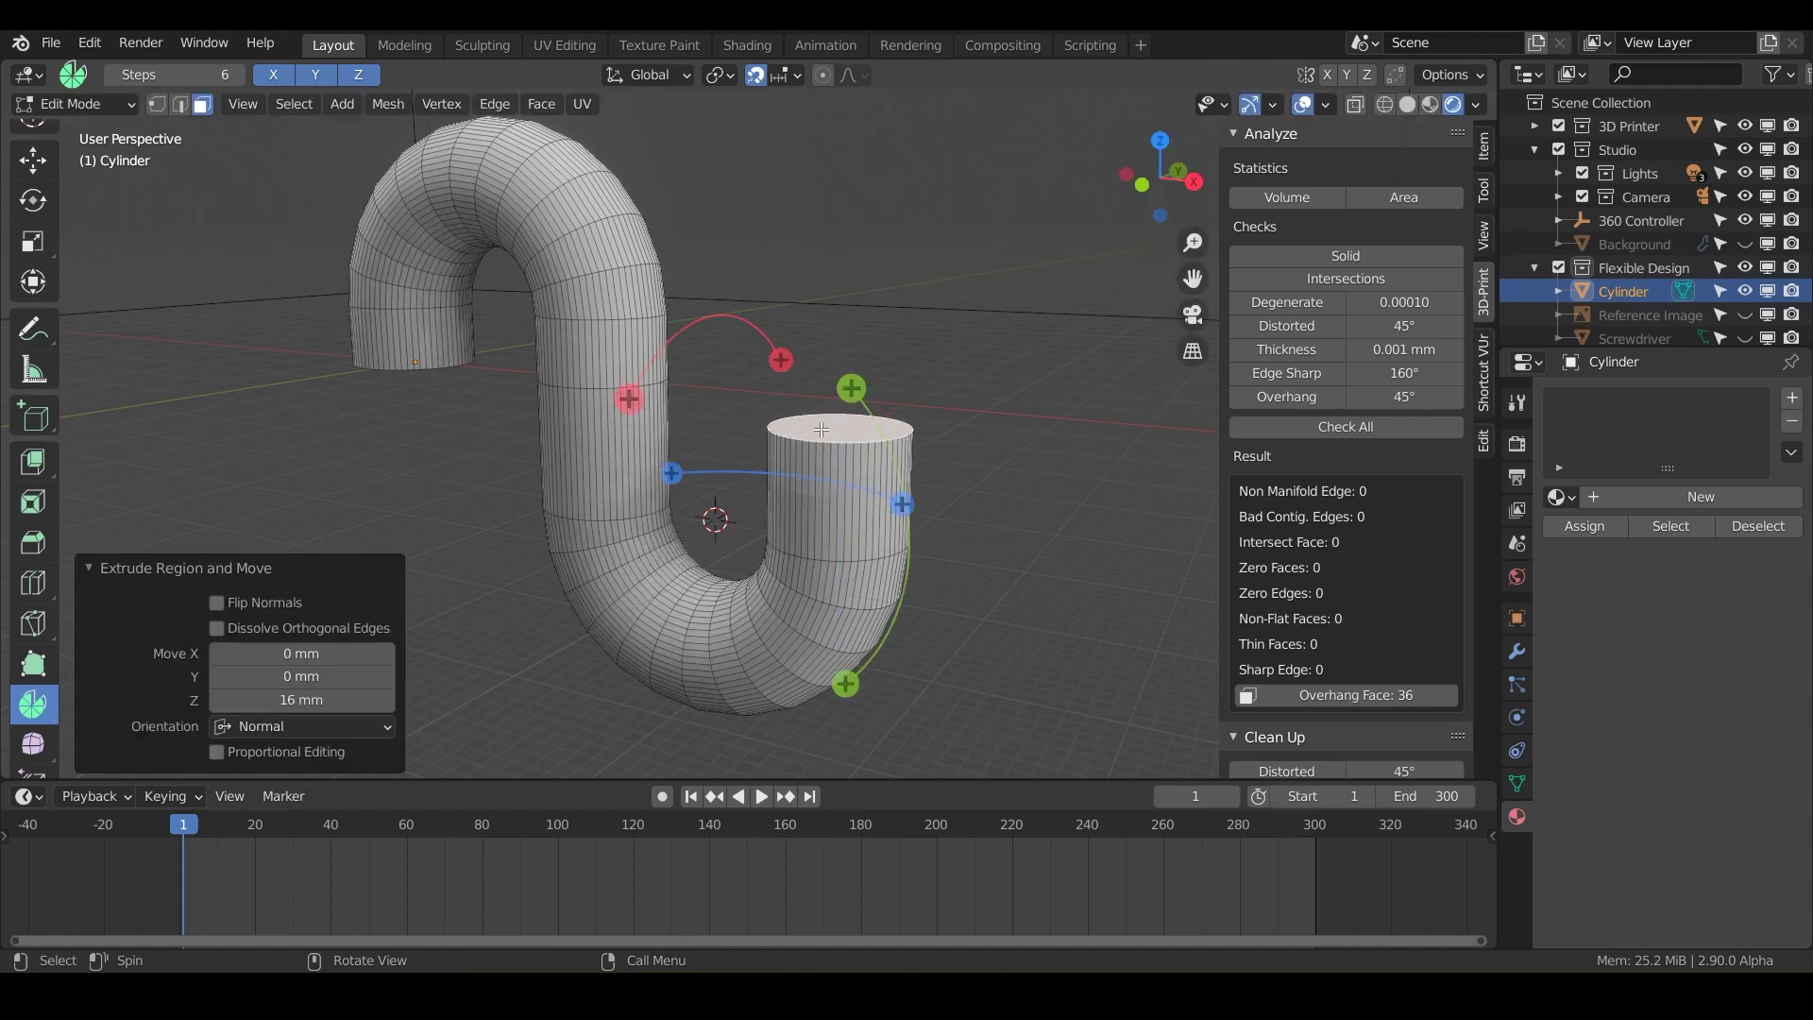
key(KP_1)
key(g)
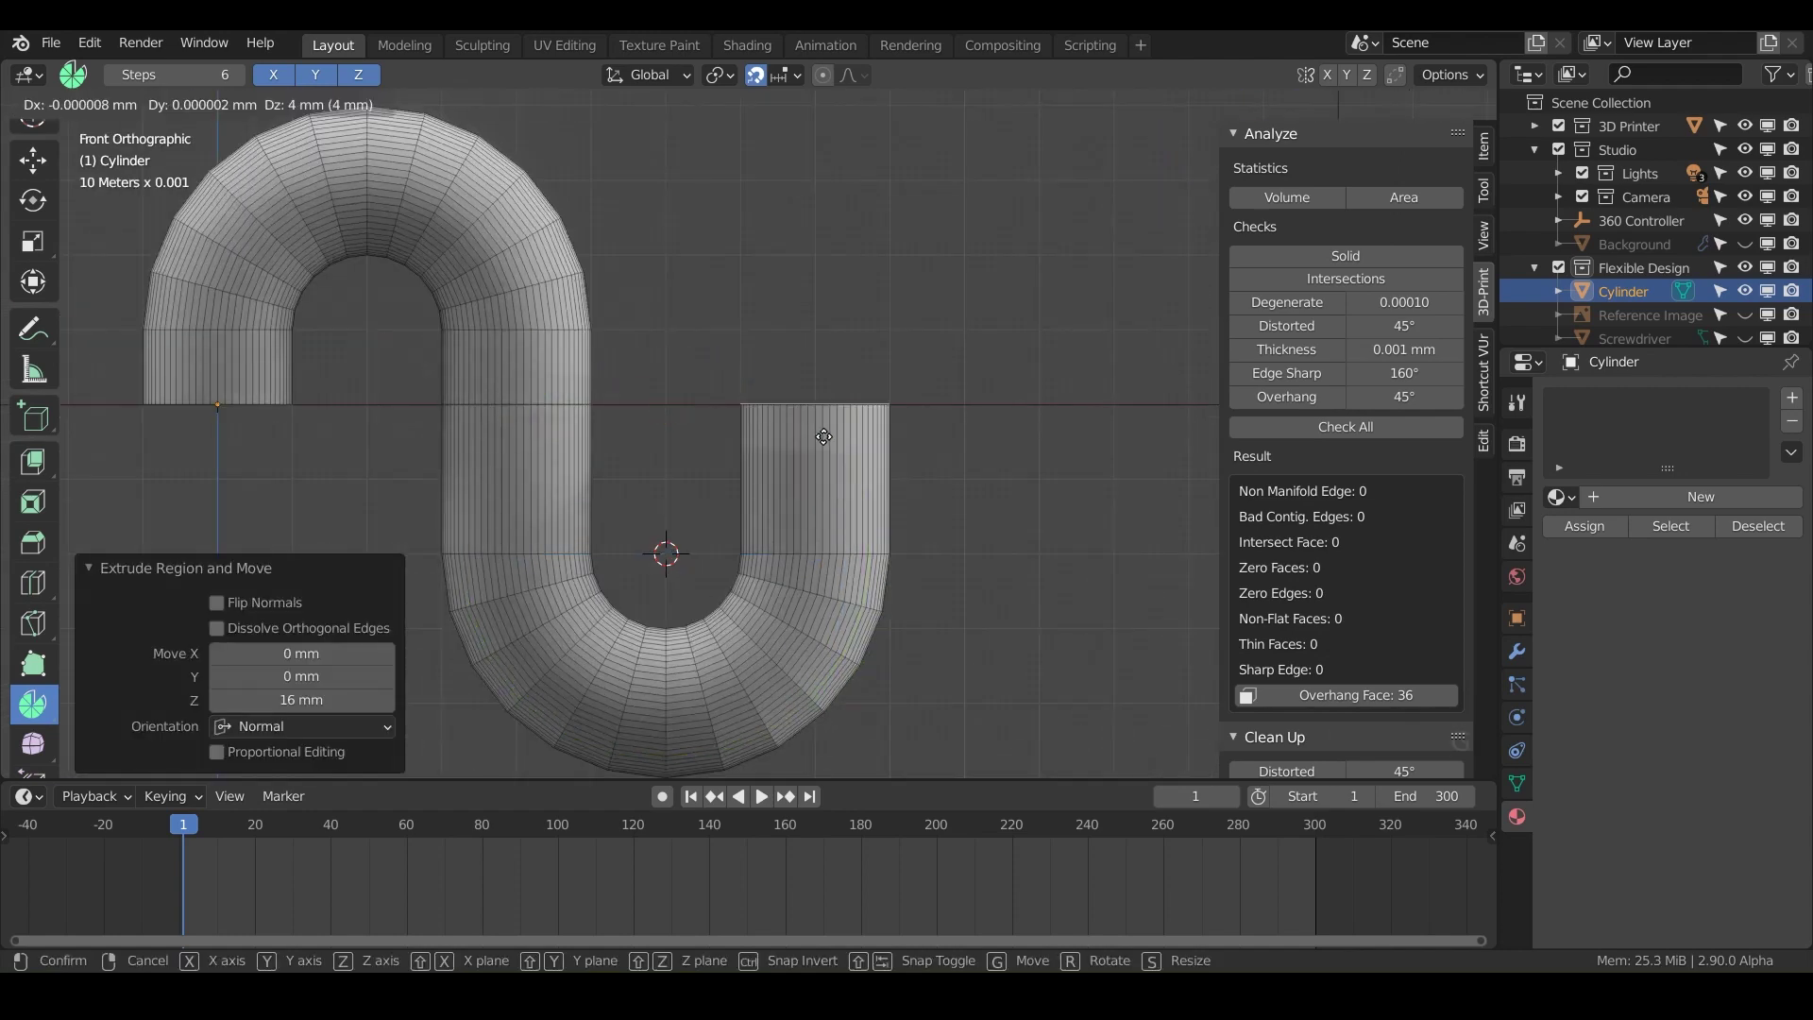
click(812, 454)
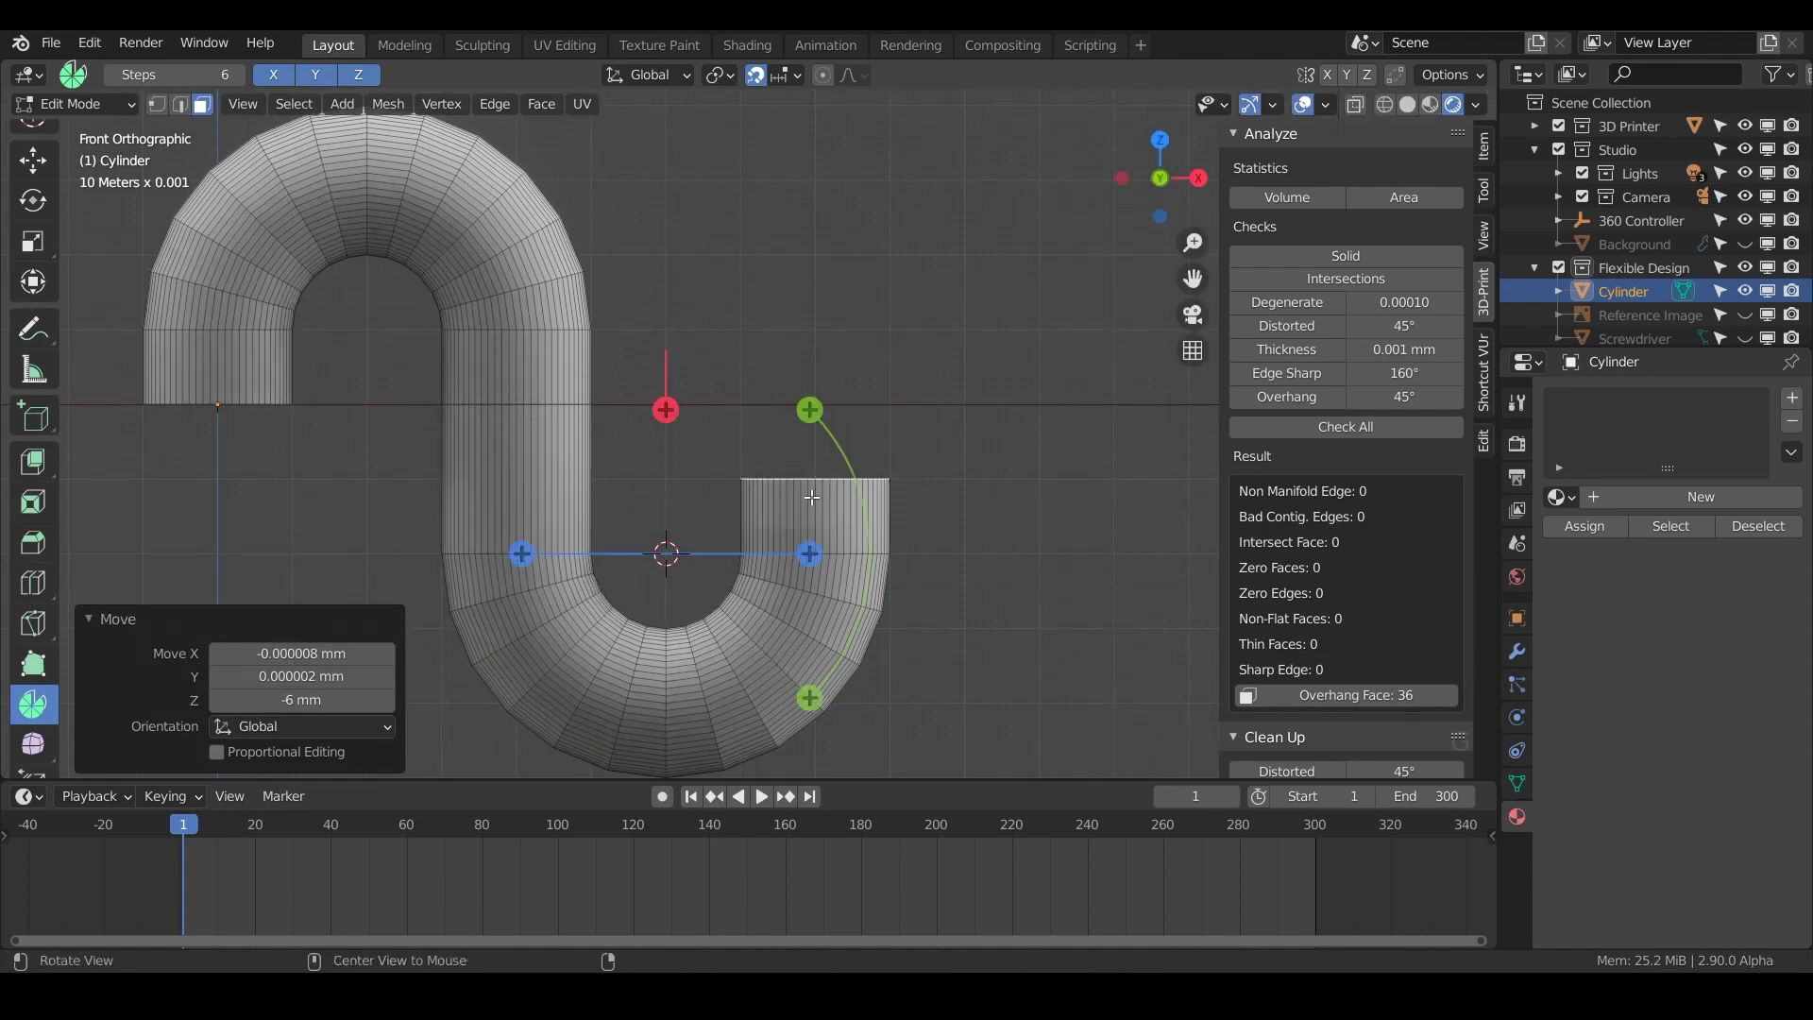
Place the 3D cursor in the front view about 40 mm beyond the tube's +X side, level with its end face.
shift+middle_drag(755, 551, 564, 503)
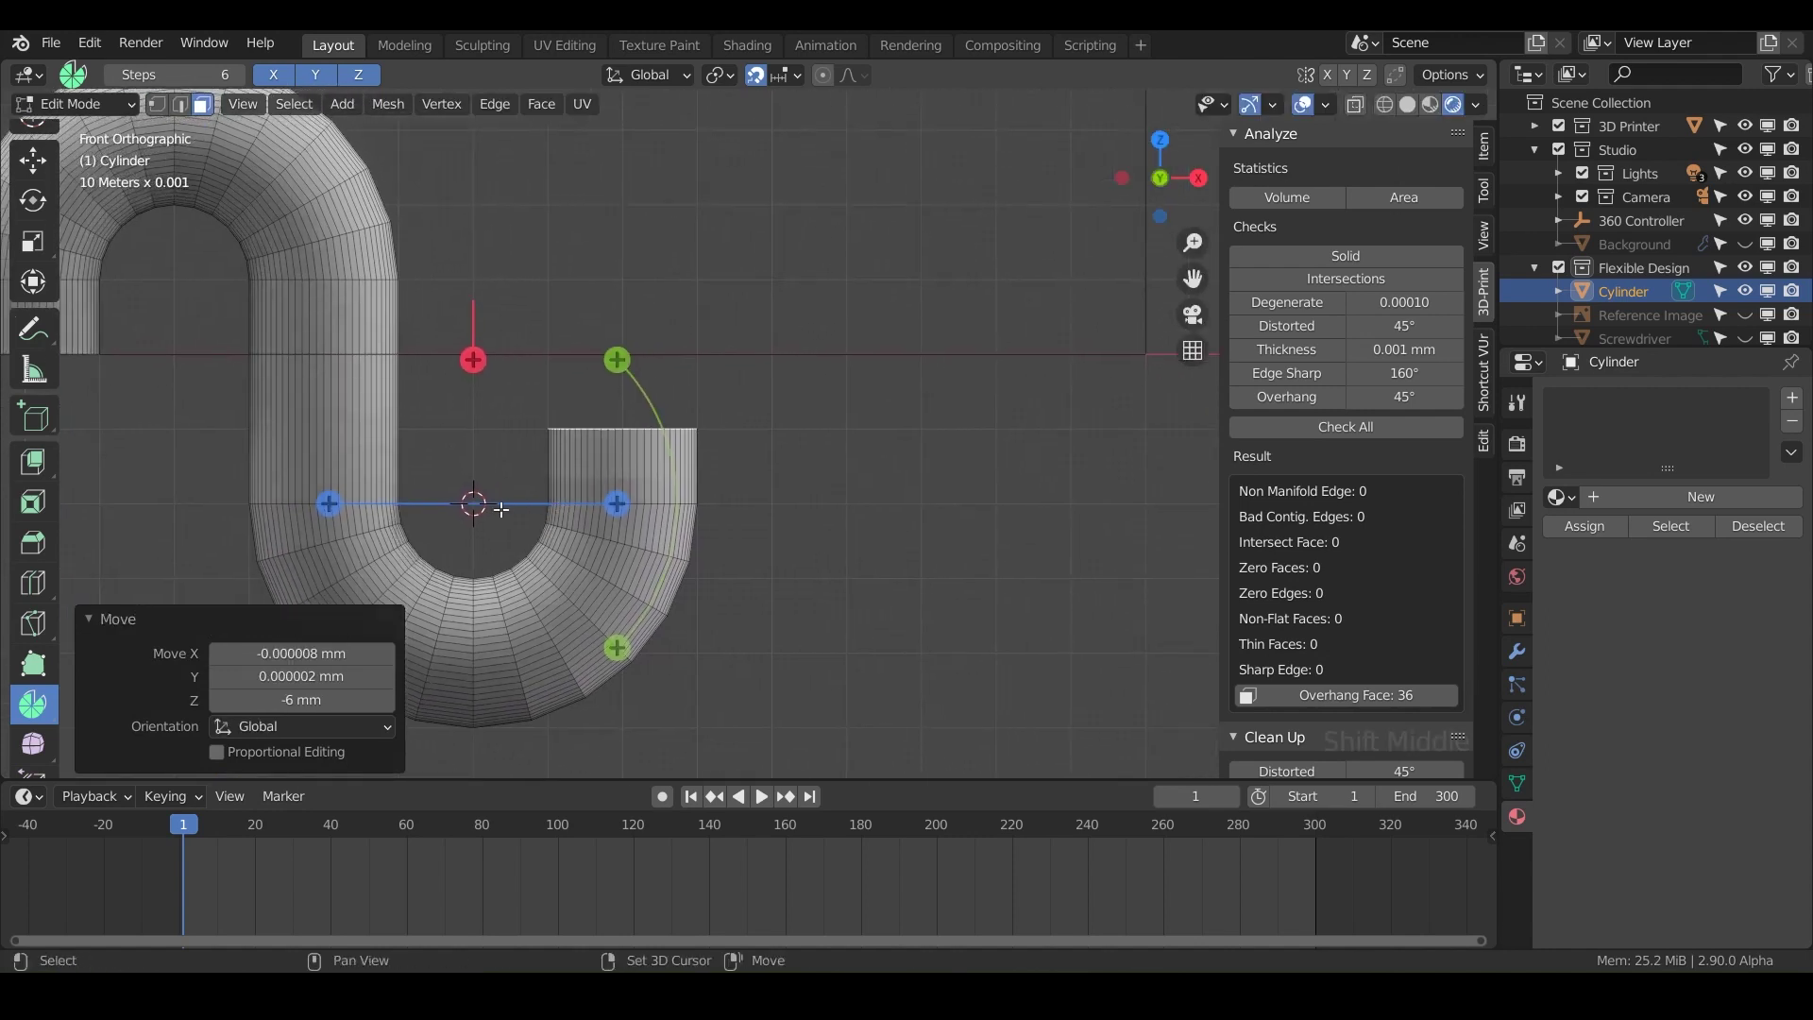
shift+right_drag(501, 509, 609, 471)
shift+right_drag(758, 424, 769, 434)
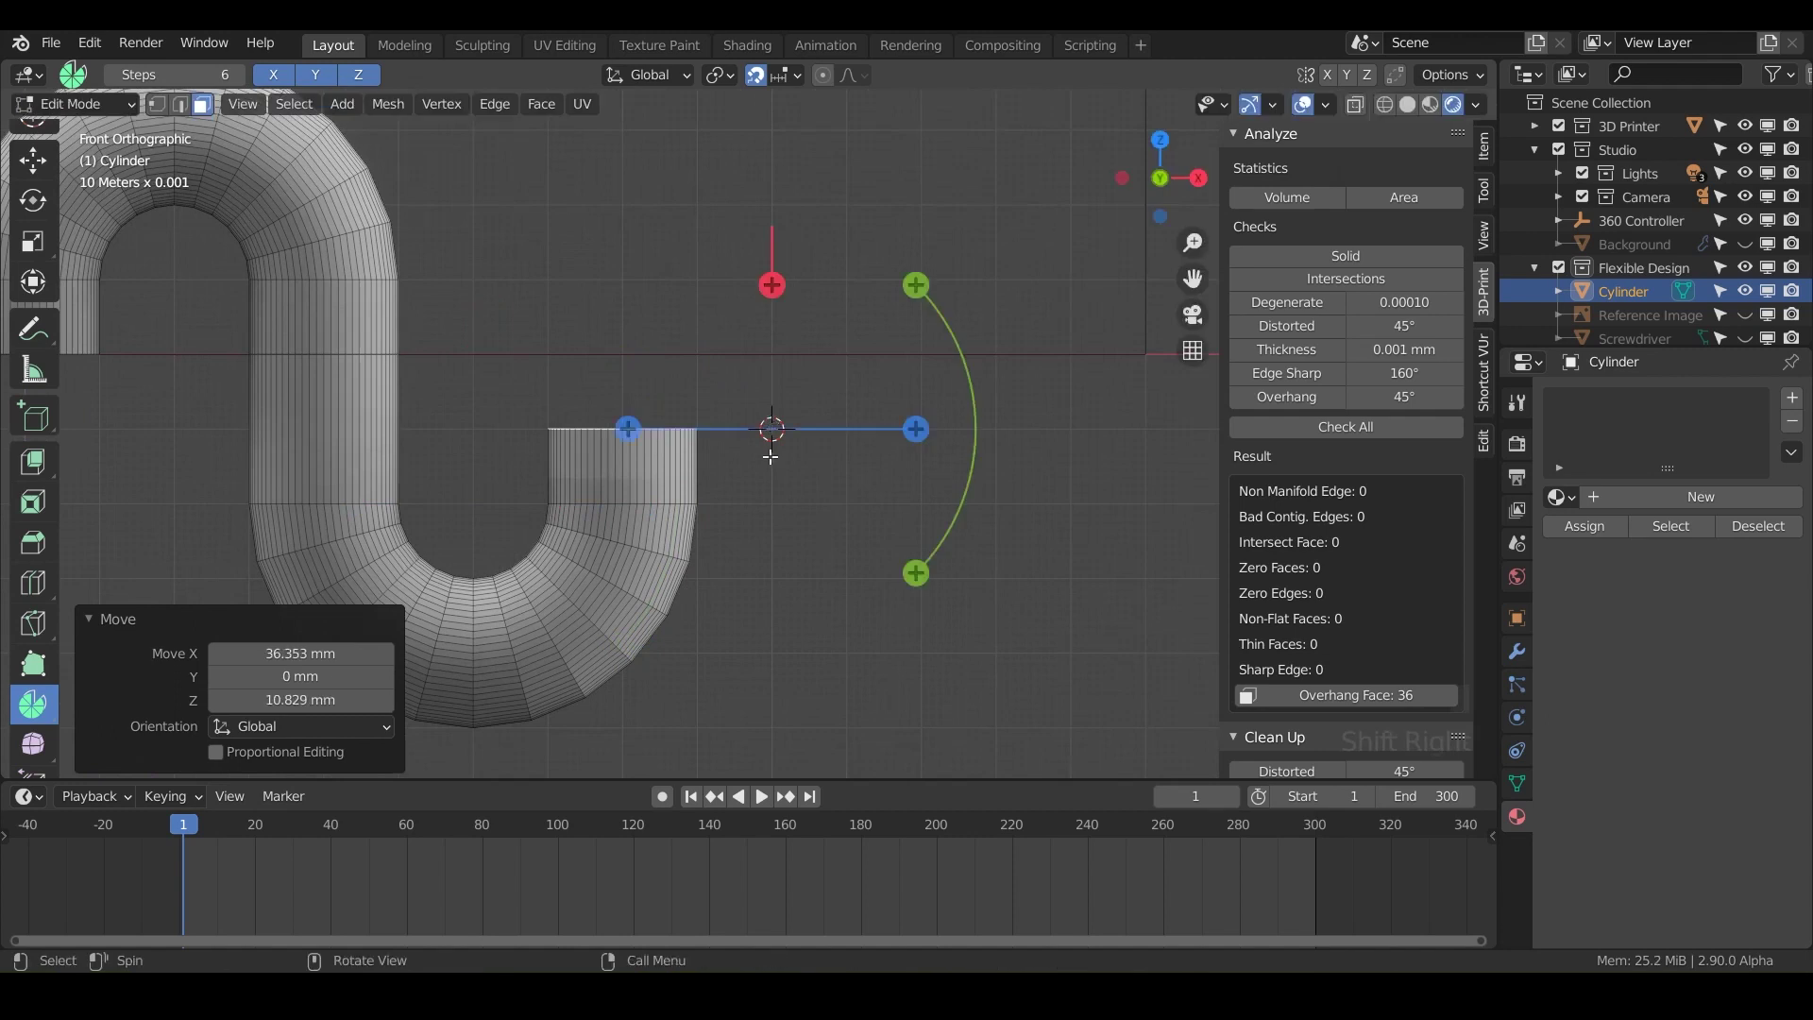
shift+right_click(996, 428)
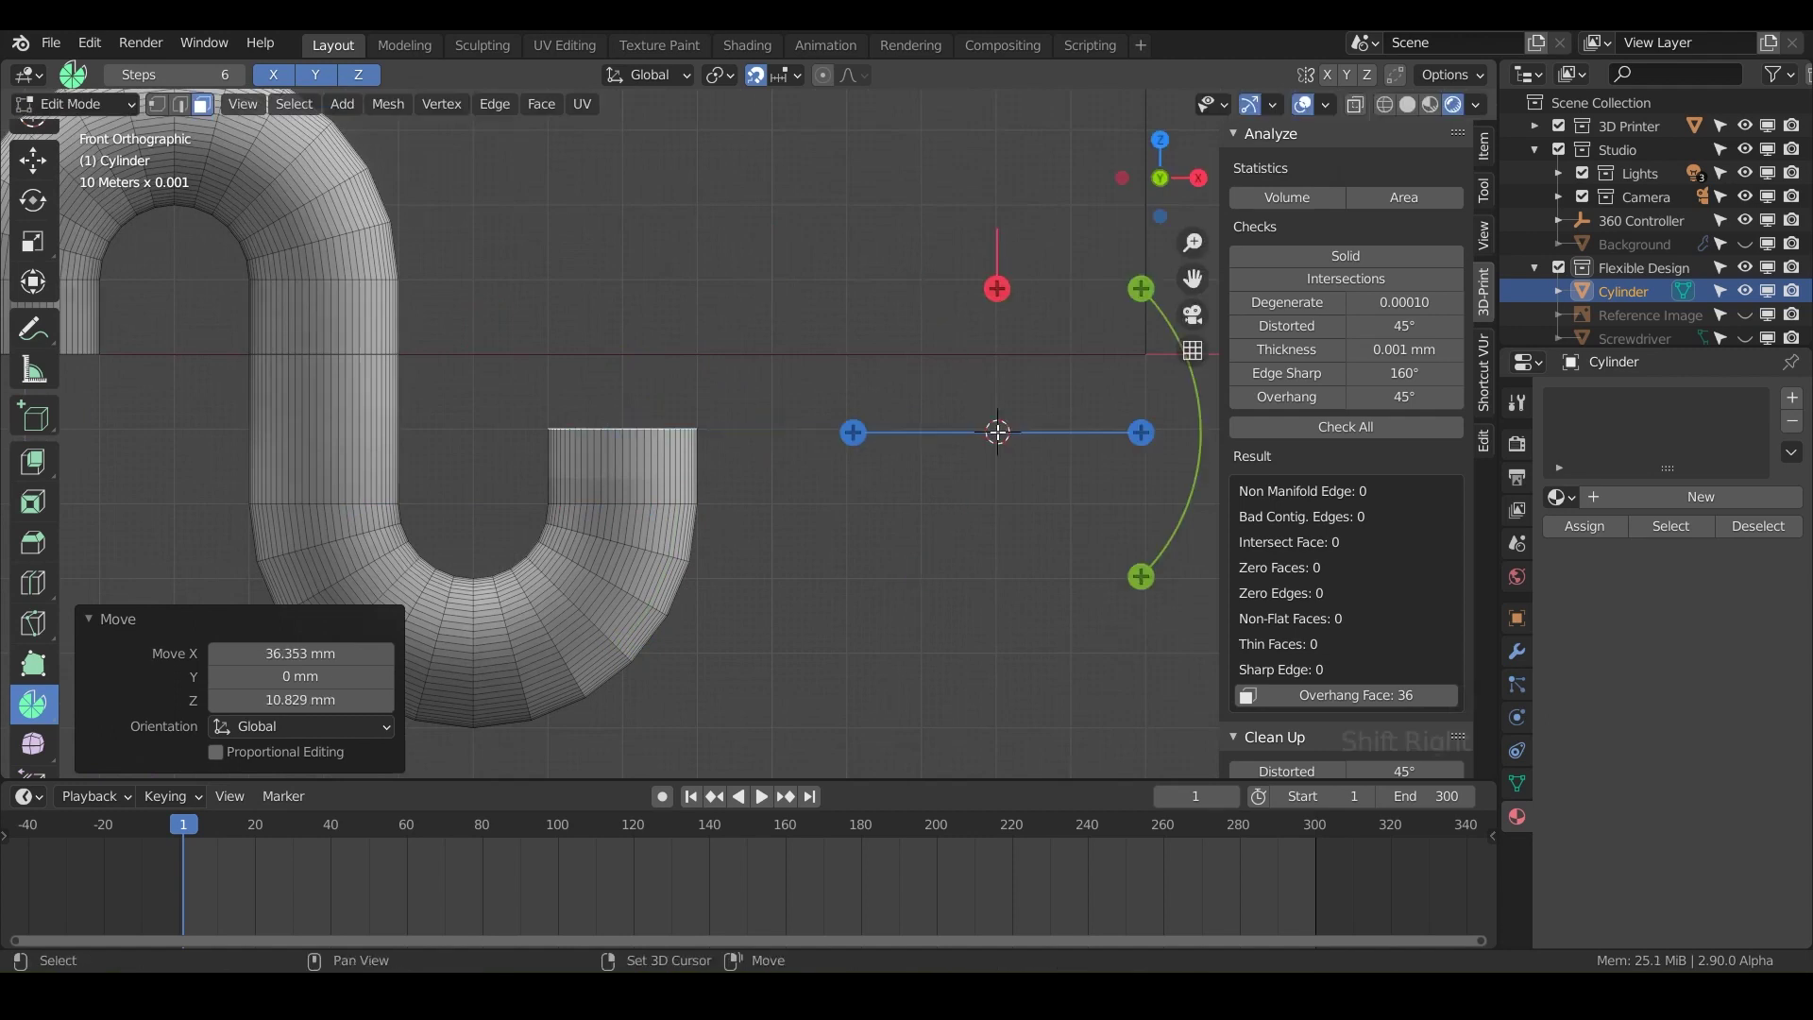
shift+right_drag(997, 428, 996, 428)
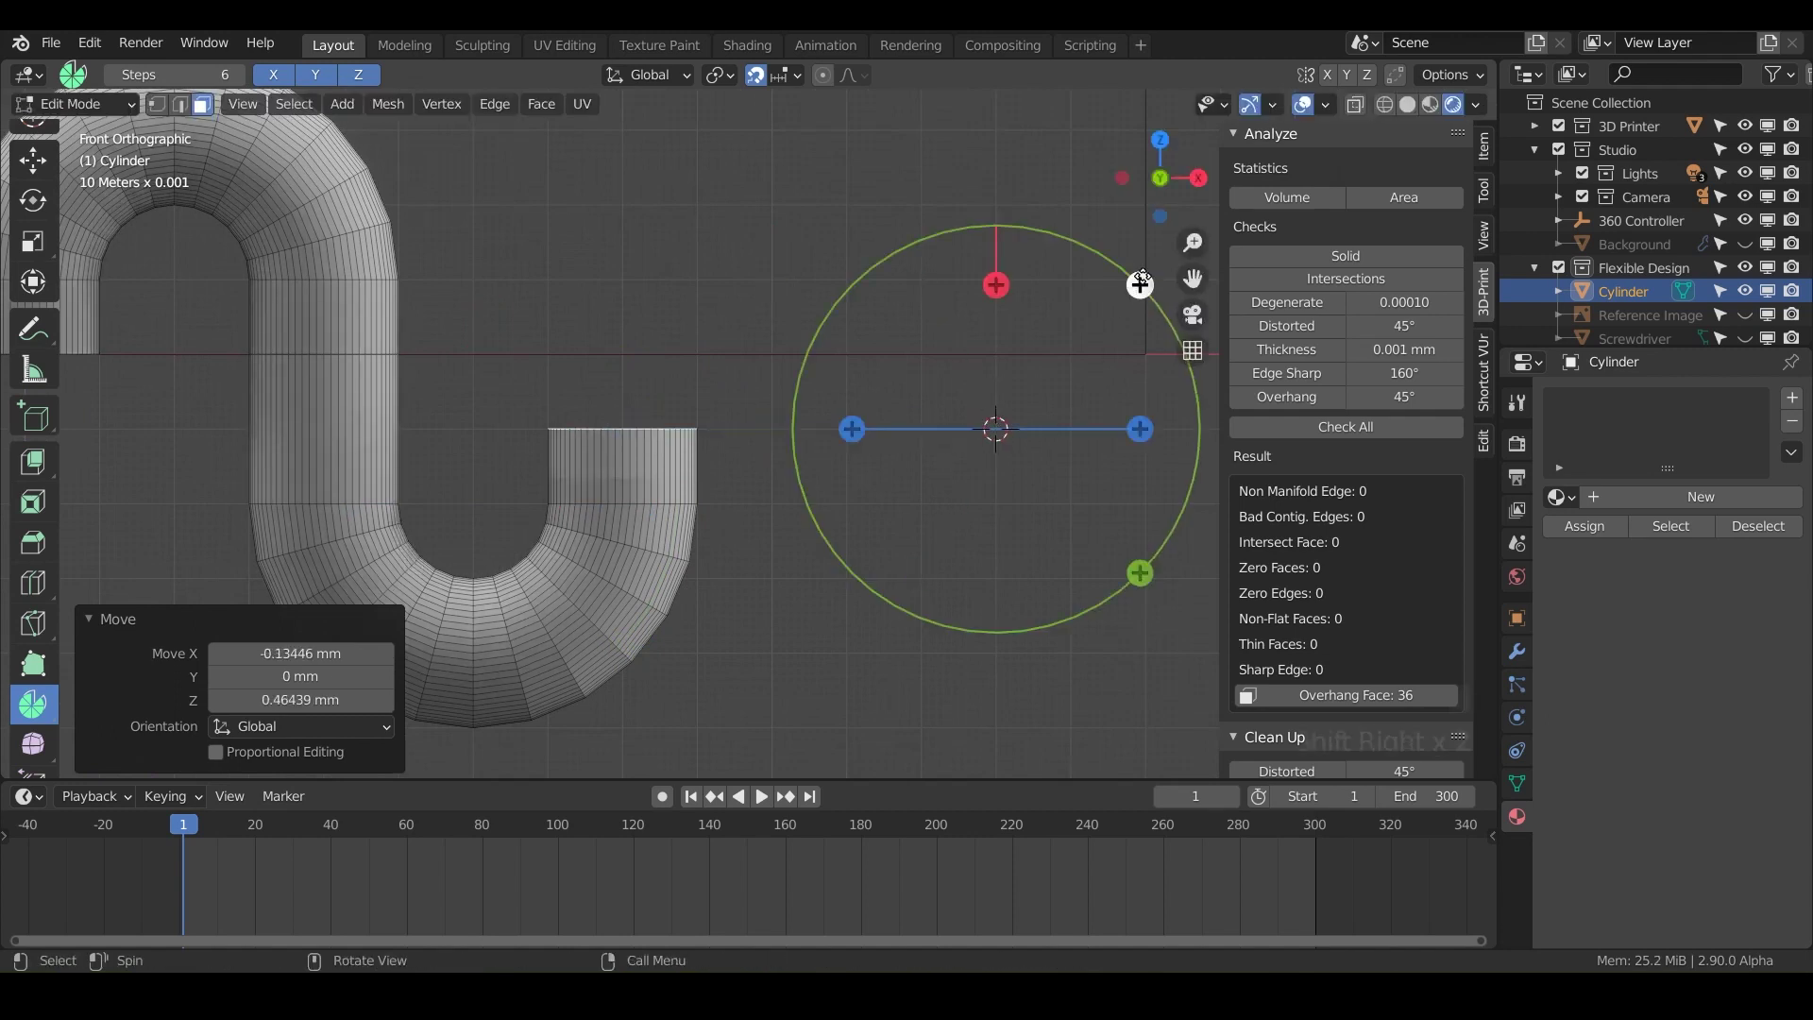
Spin the tube's end face -90° around the Y axis about the 3D cursor, using 12 steps.
drag(1138, 283, 1151, 600)
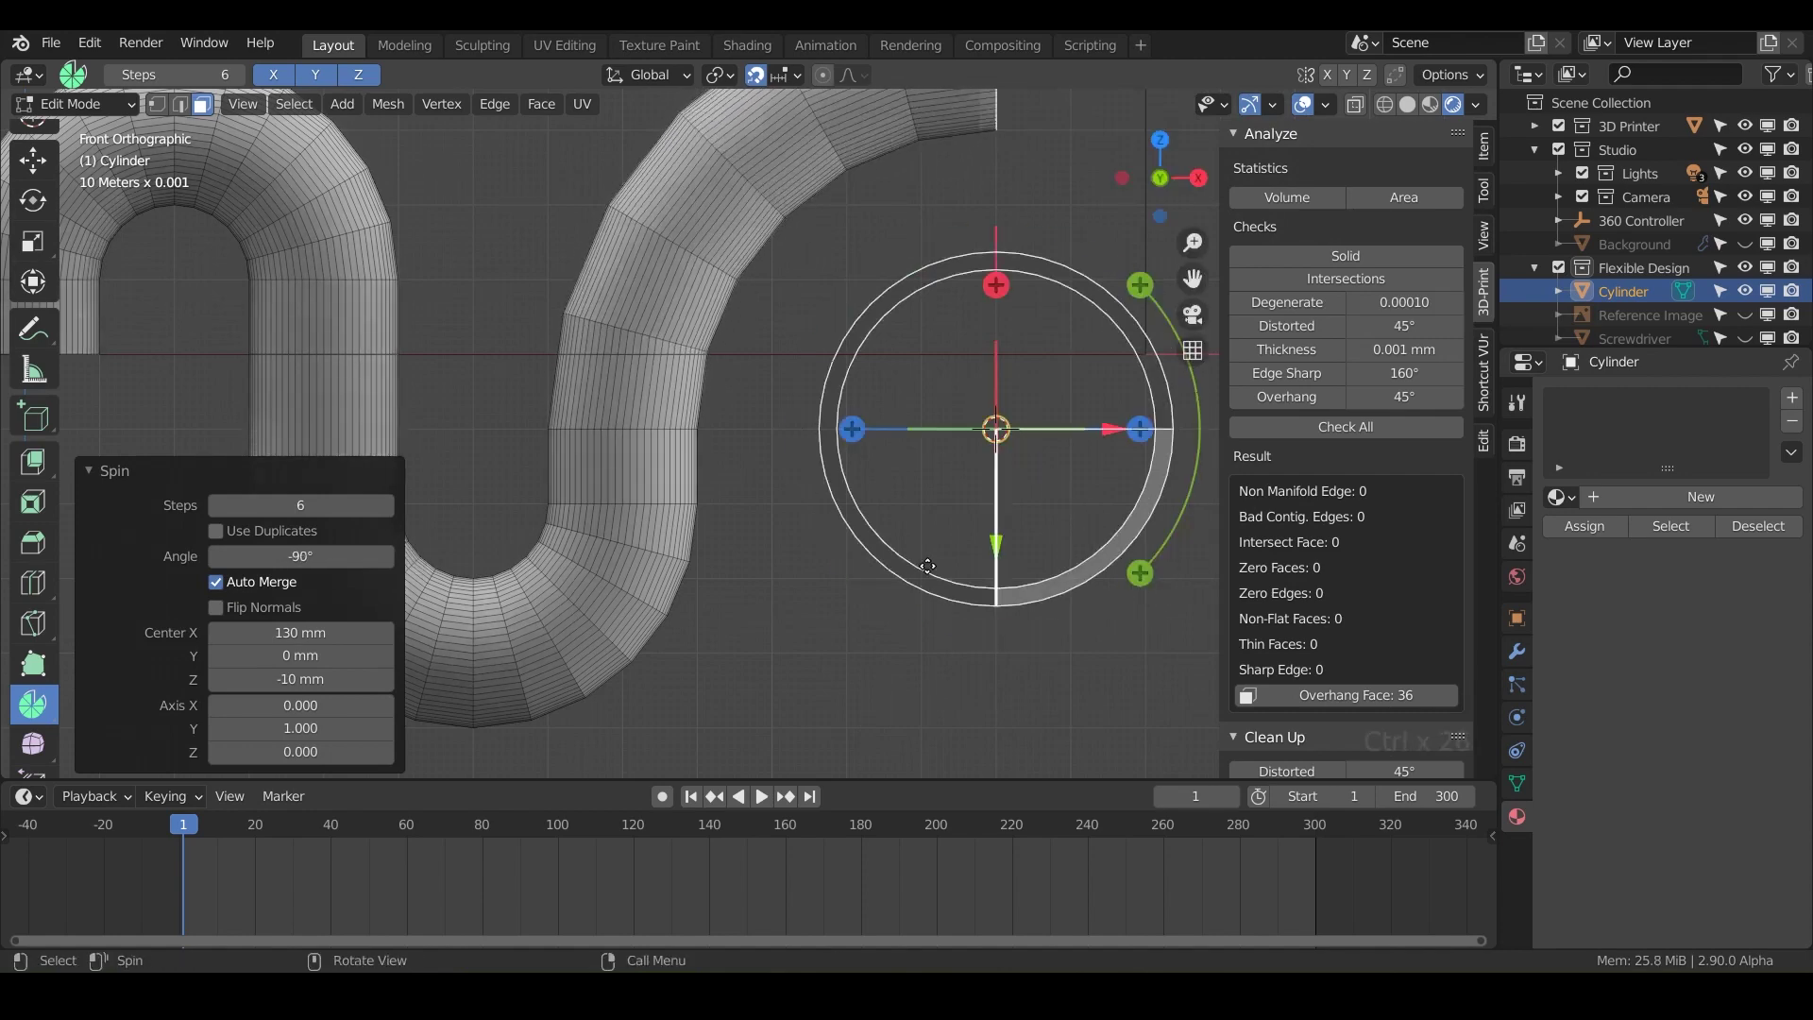
scroll(900, 564, down, 2)
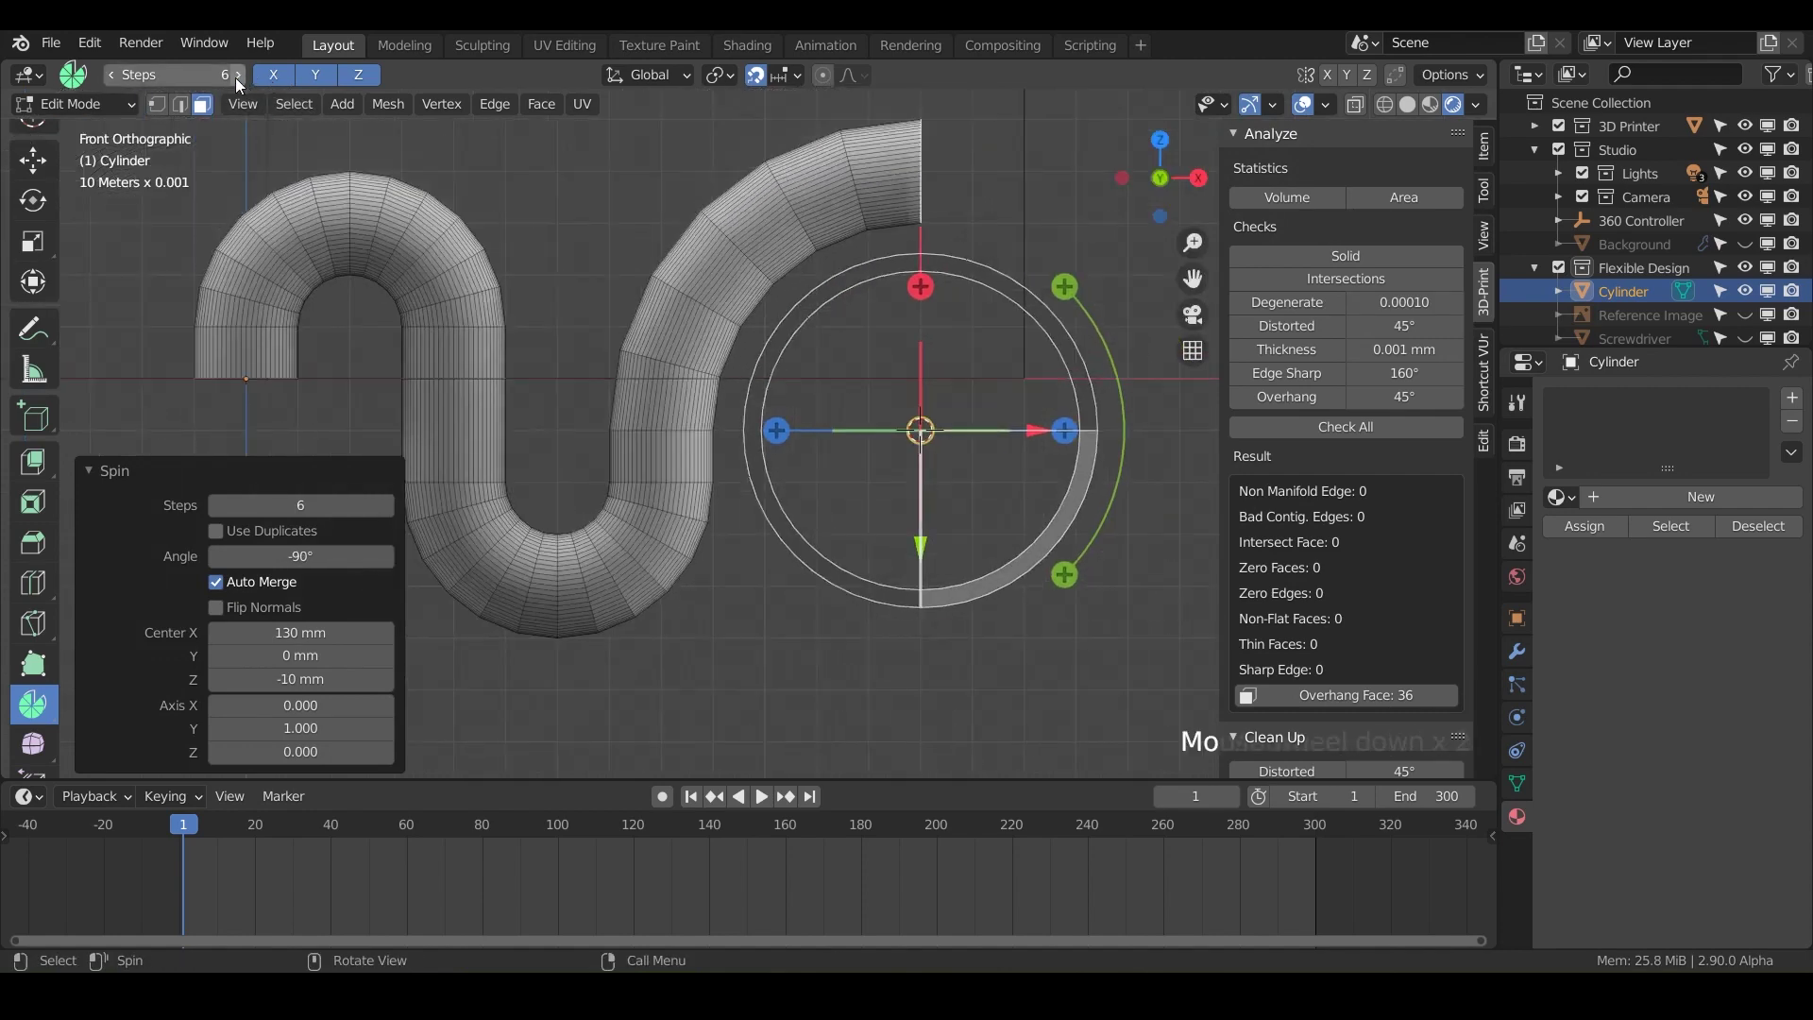
click(236, 79)
click(383, 502)
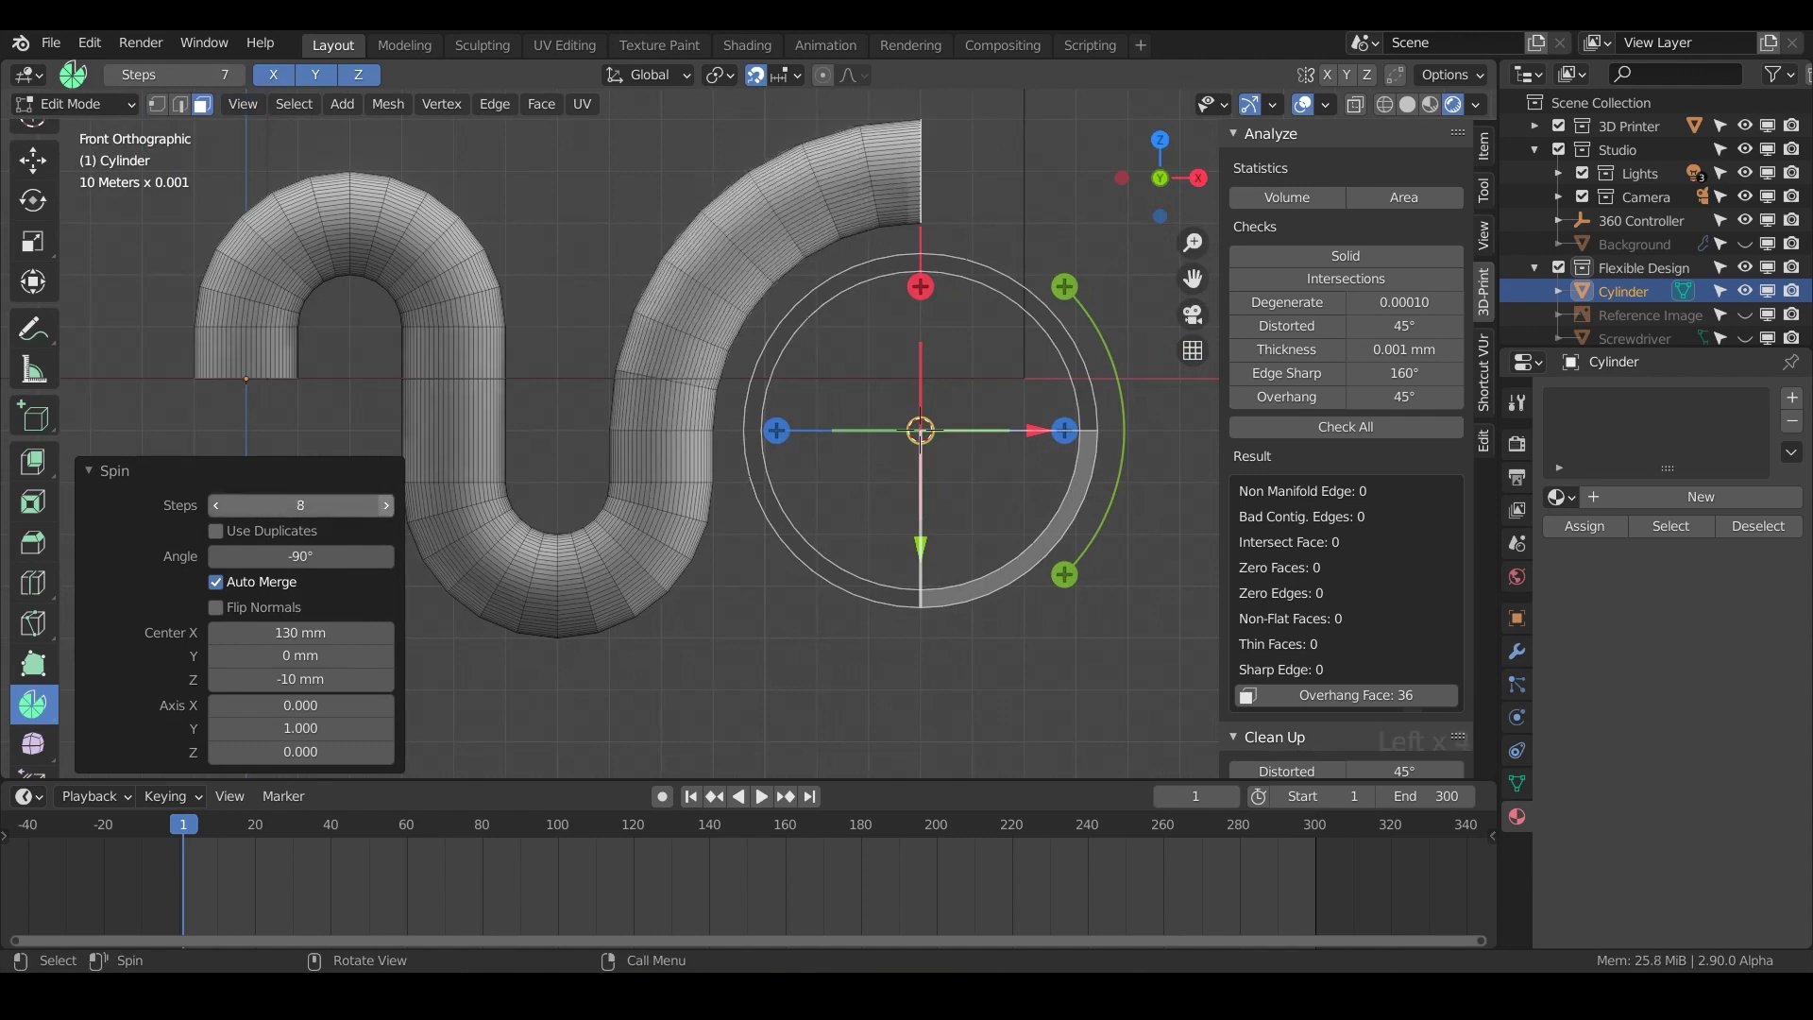
click(382, 501)
click(382, 501)
click(383, 501)
click(382, 502)
click(383, 502)
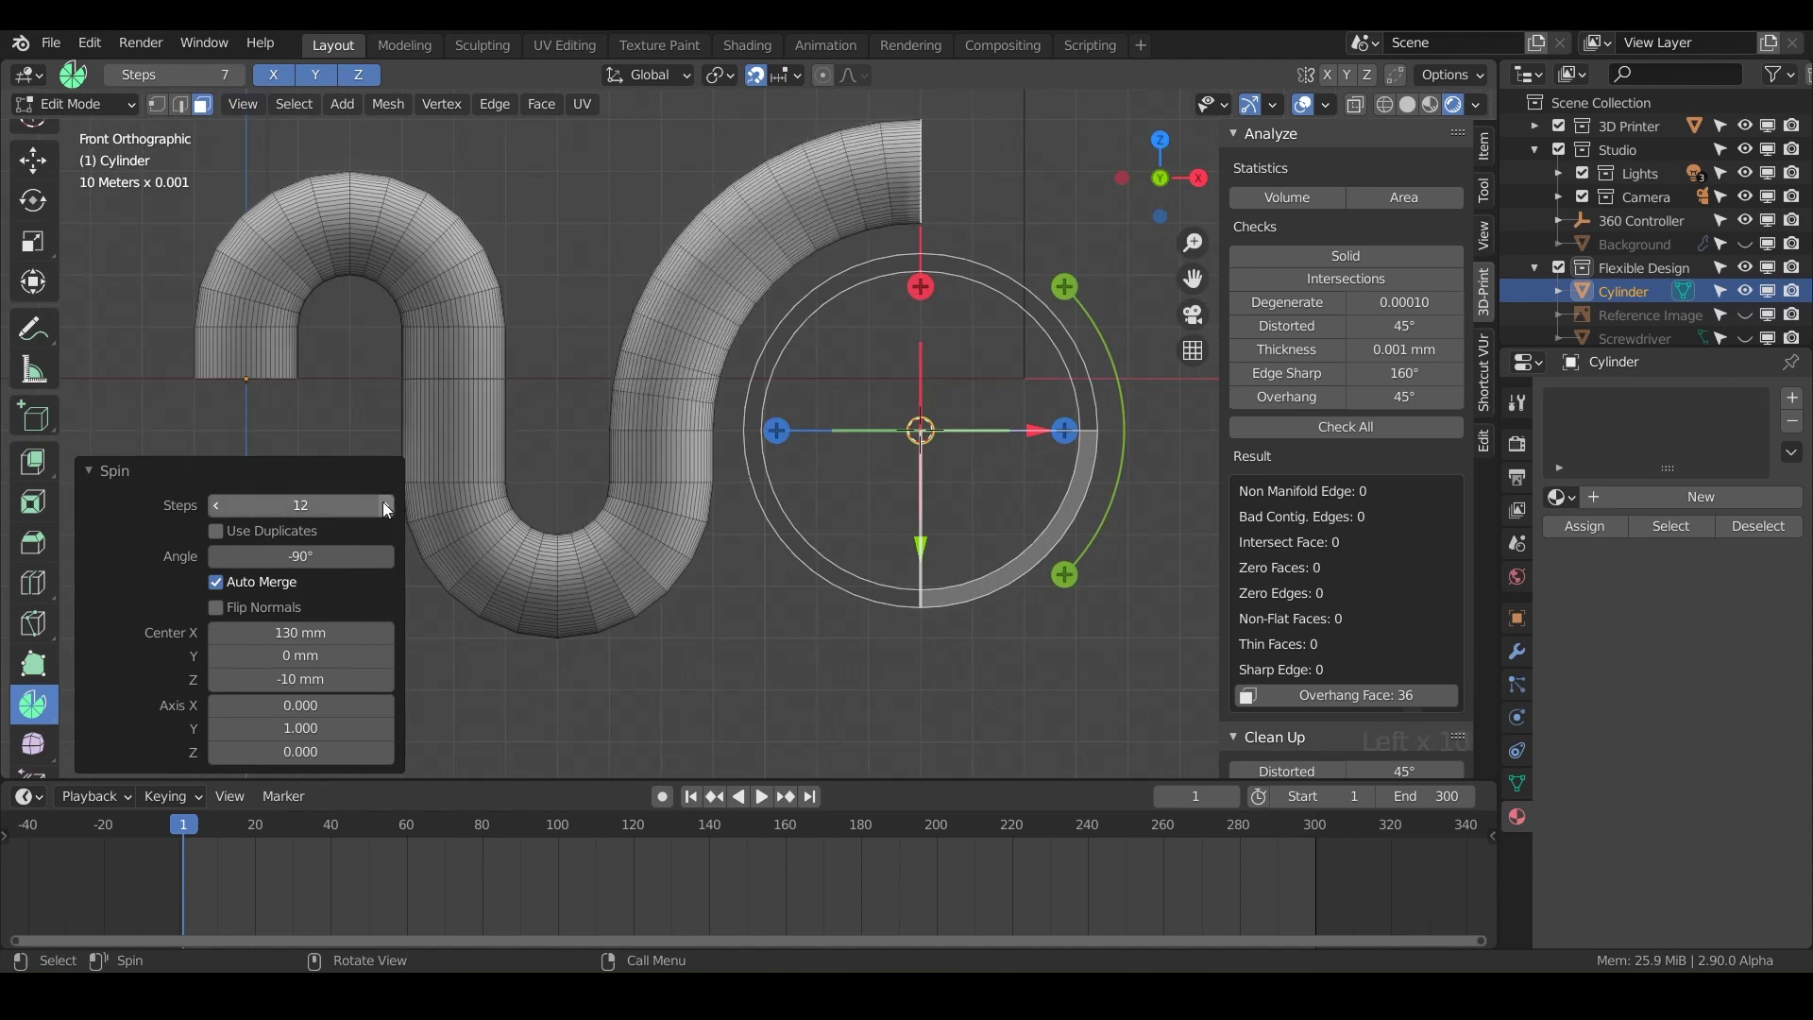
Raise the Spin tool's default number of steps to 12.
click(238, 75)
click(238, 75)
click(238, 75)
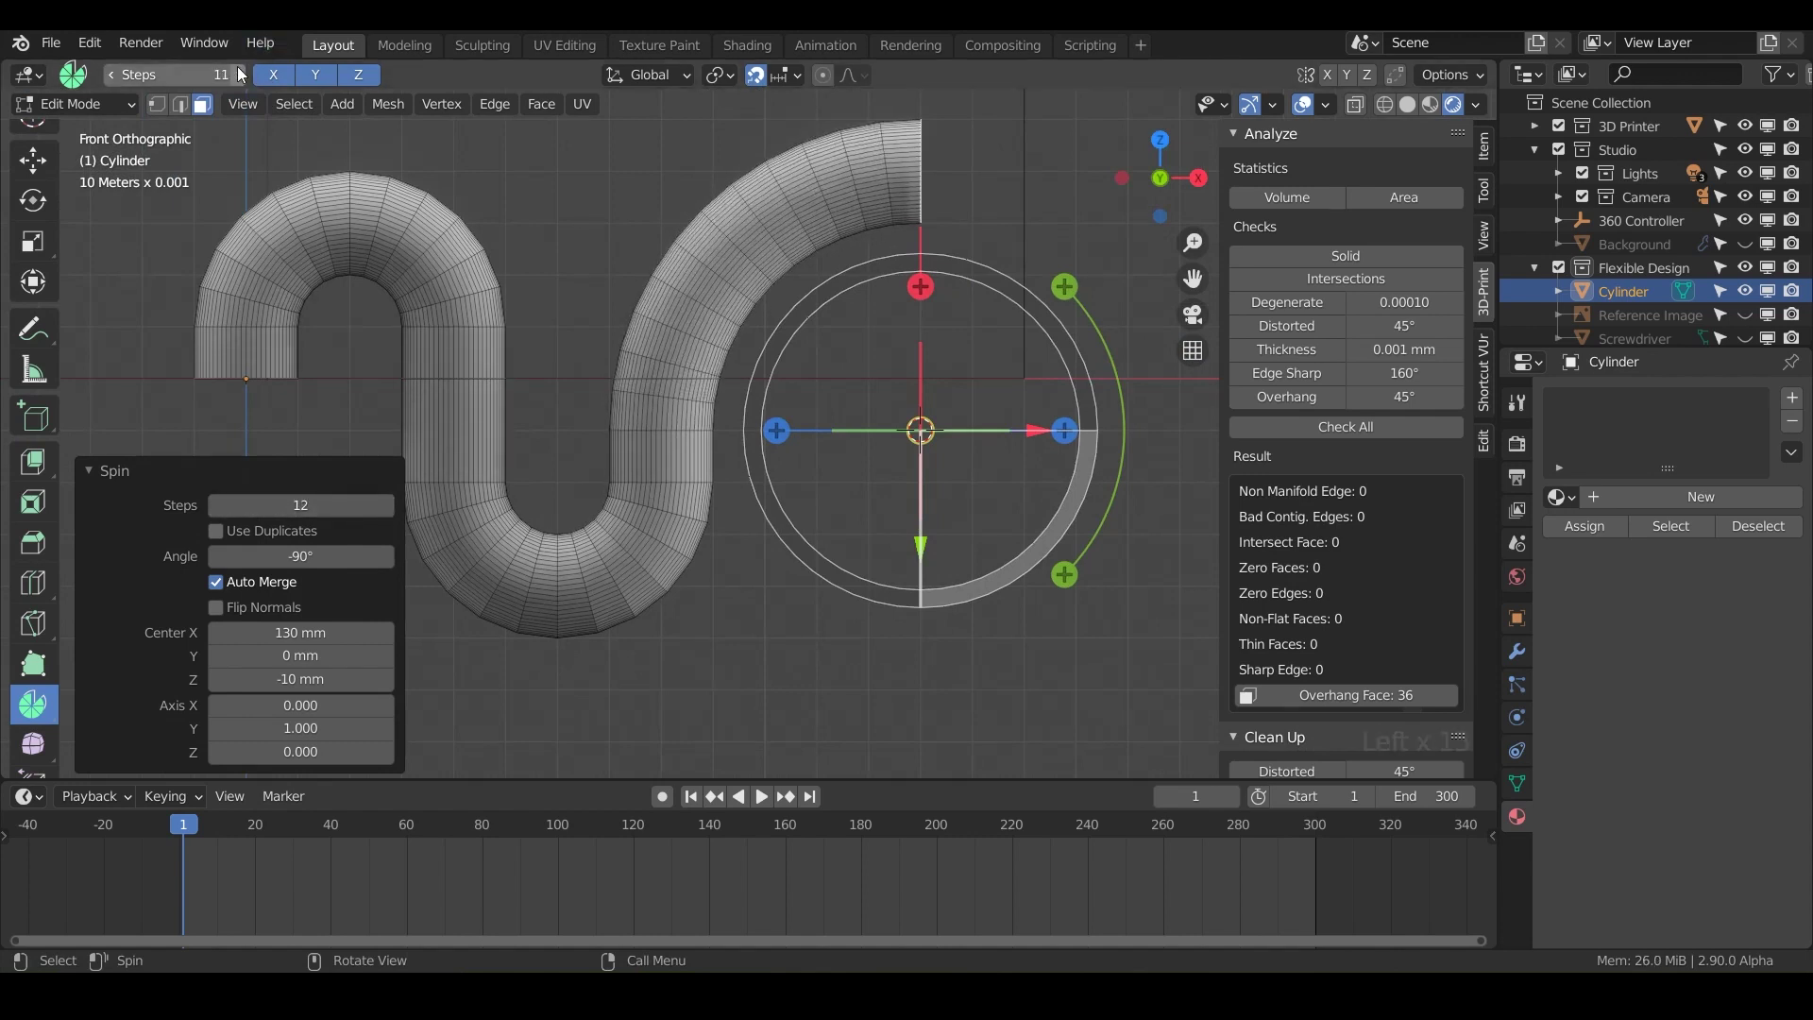
click(238, 75)
Extrude the end face 20 mm along its normal and place the 3D cursor below it at X 150 mm, Z 20 mm.
shift+middle_drag(935, 502, 798, 534)
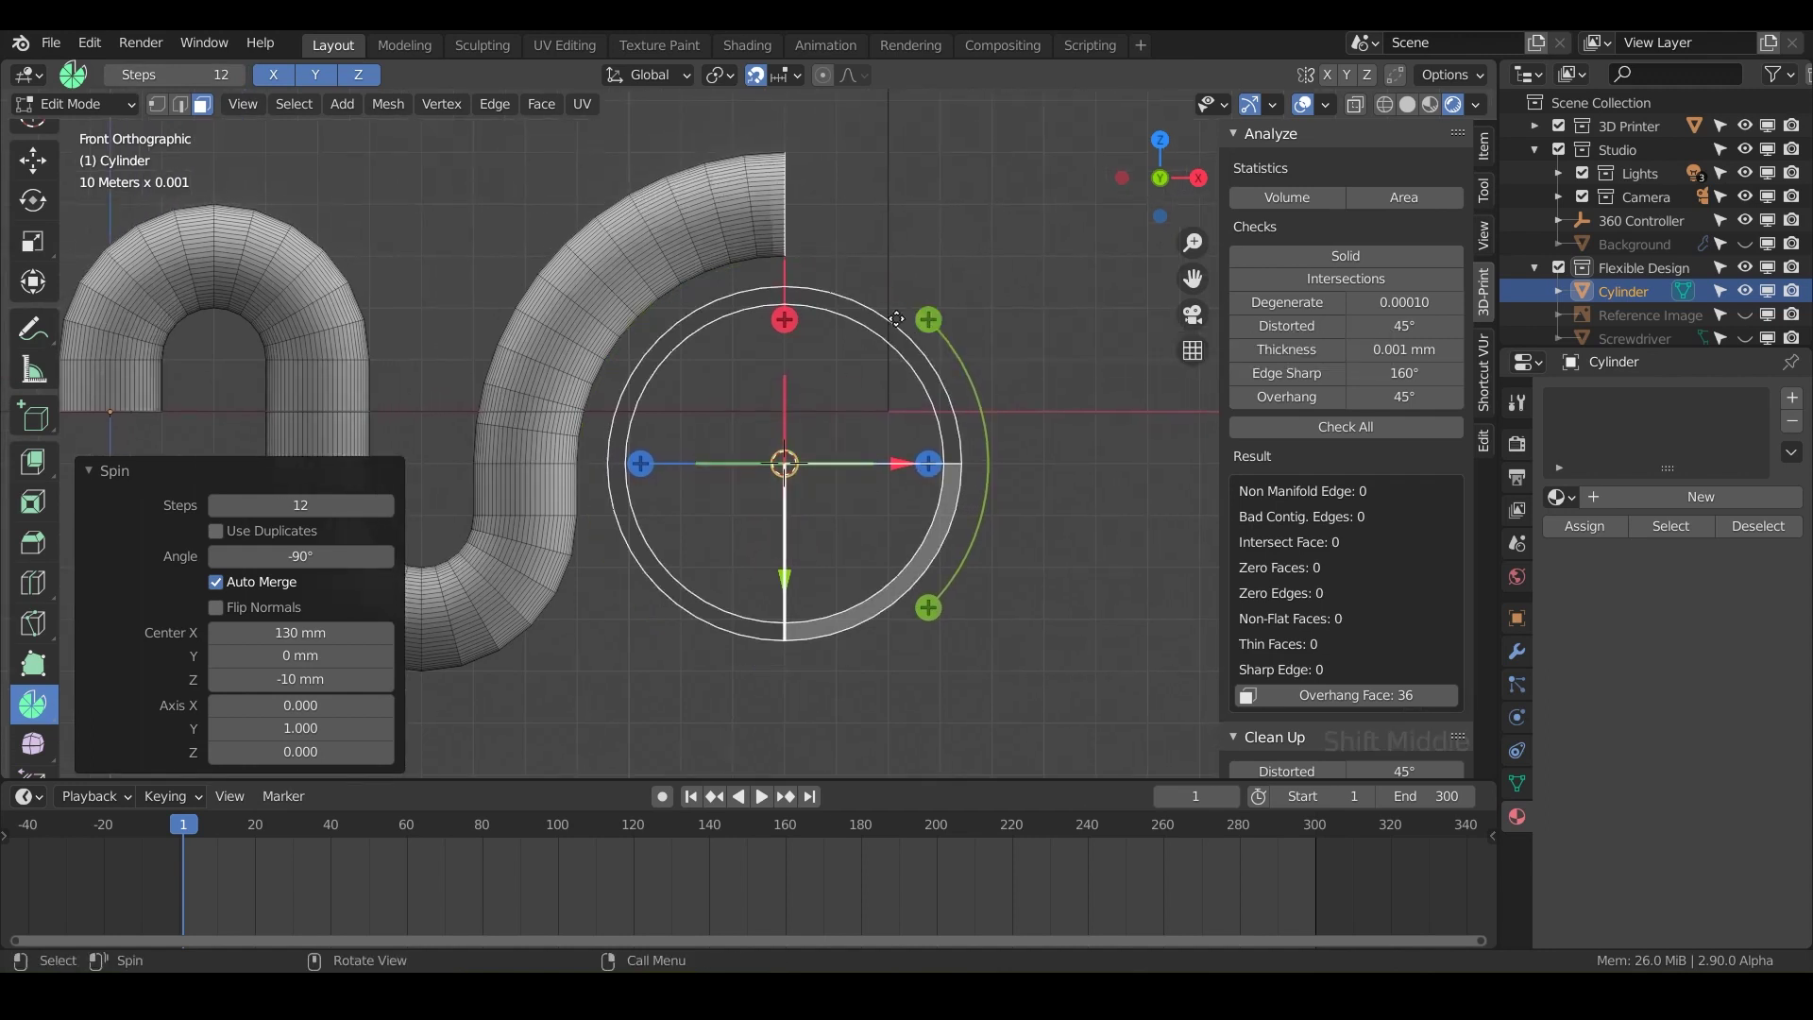
key(e)
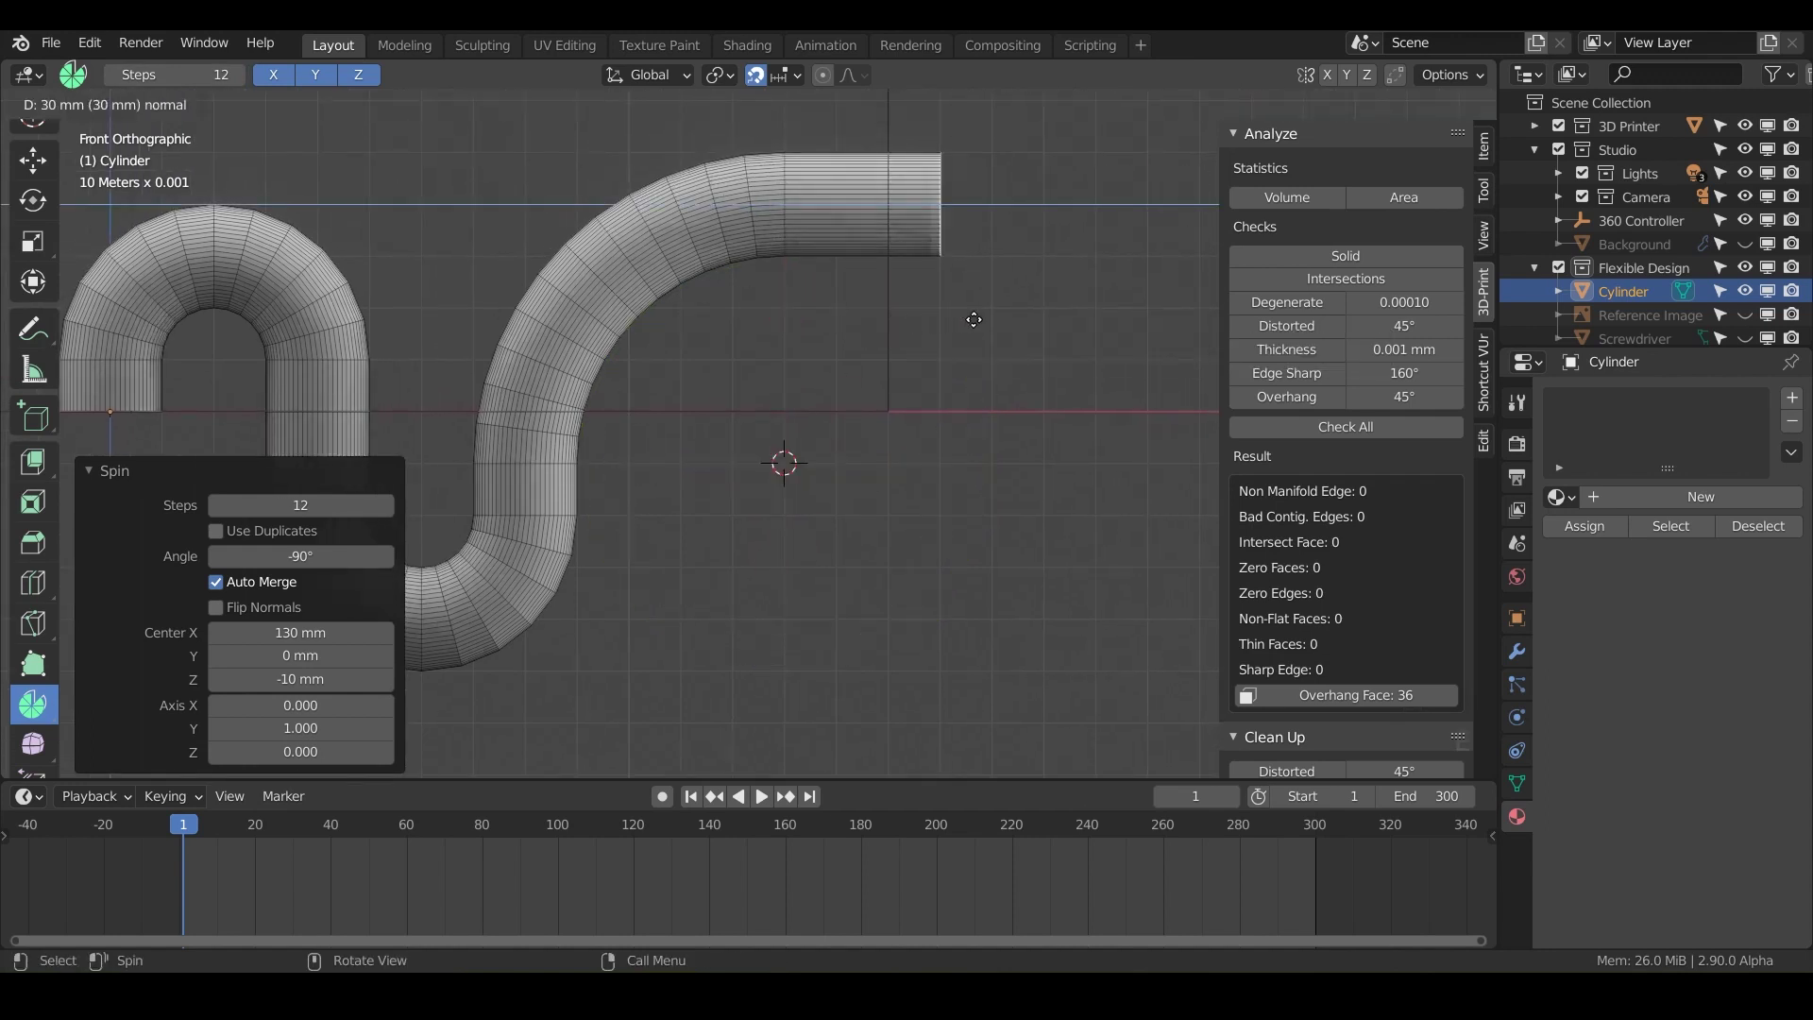
click(967, 306)
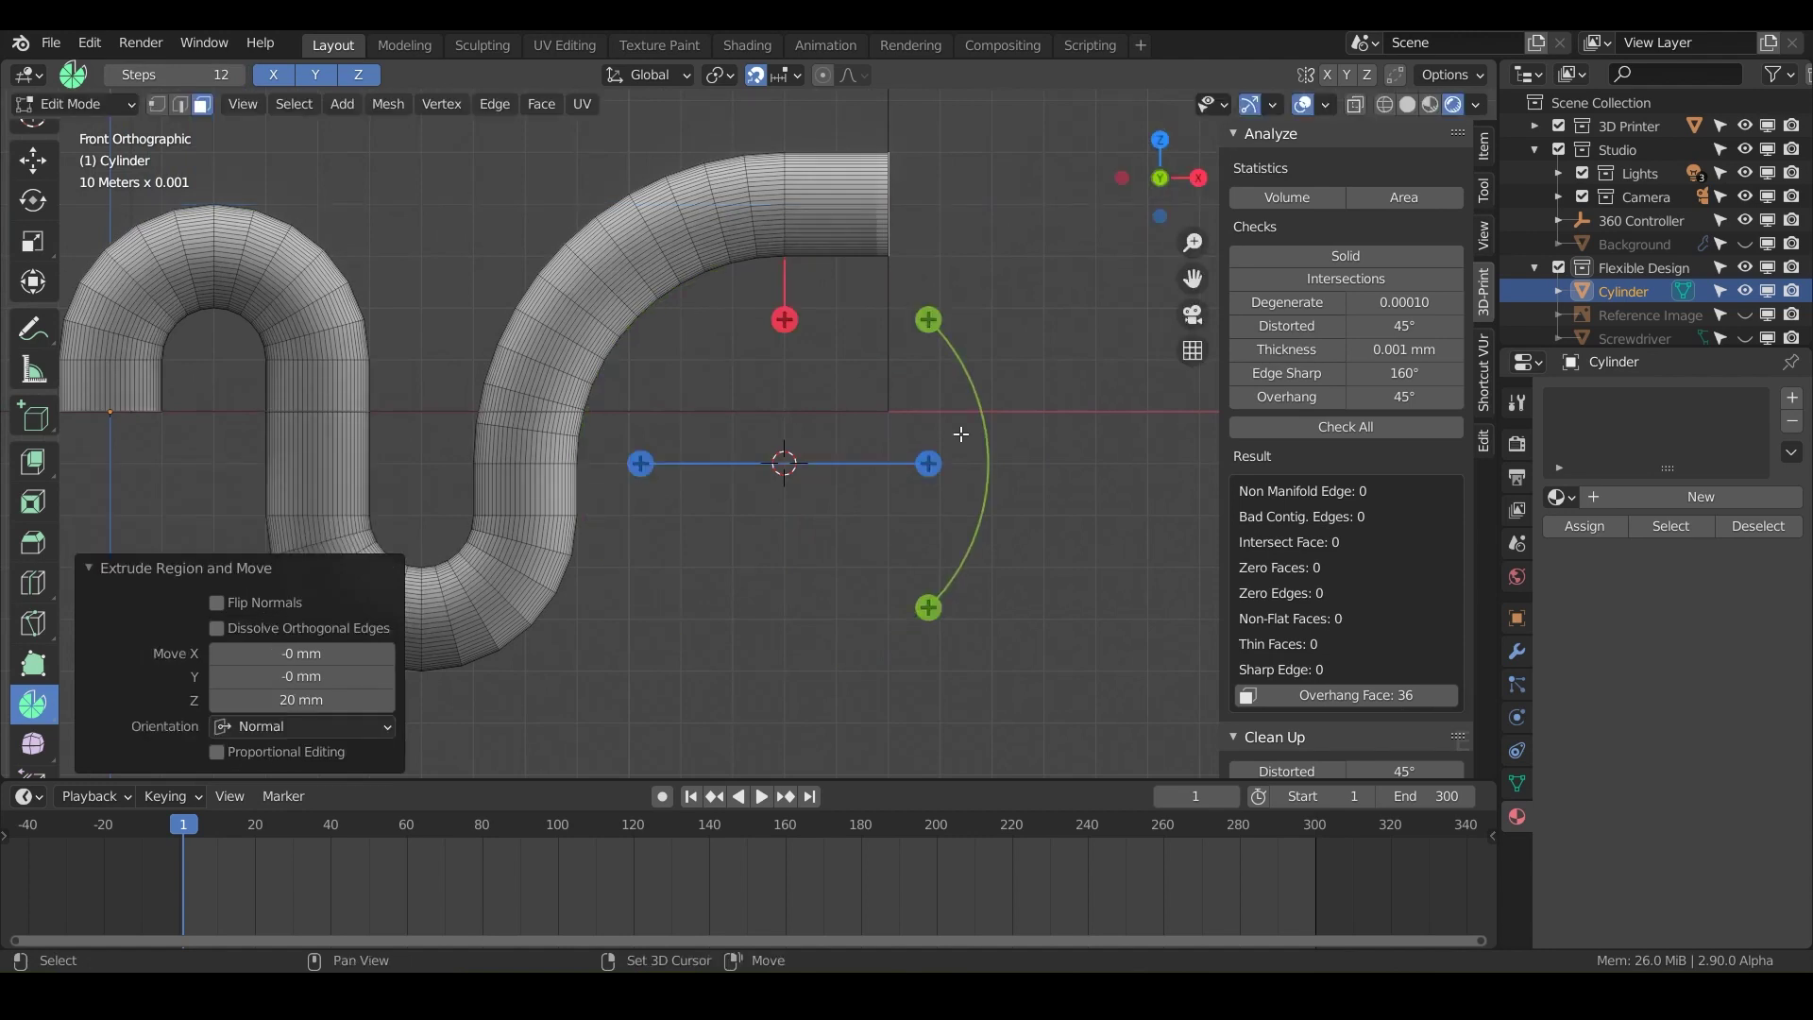
shift+right_drag(891, 313, 909, 276)
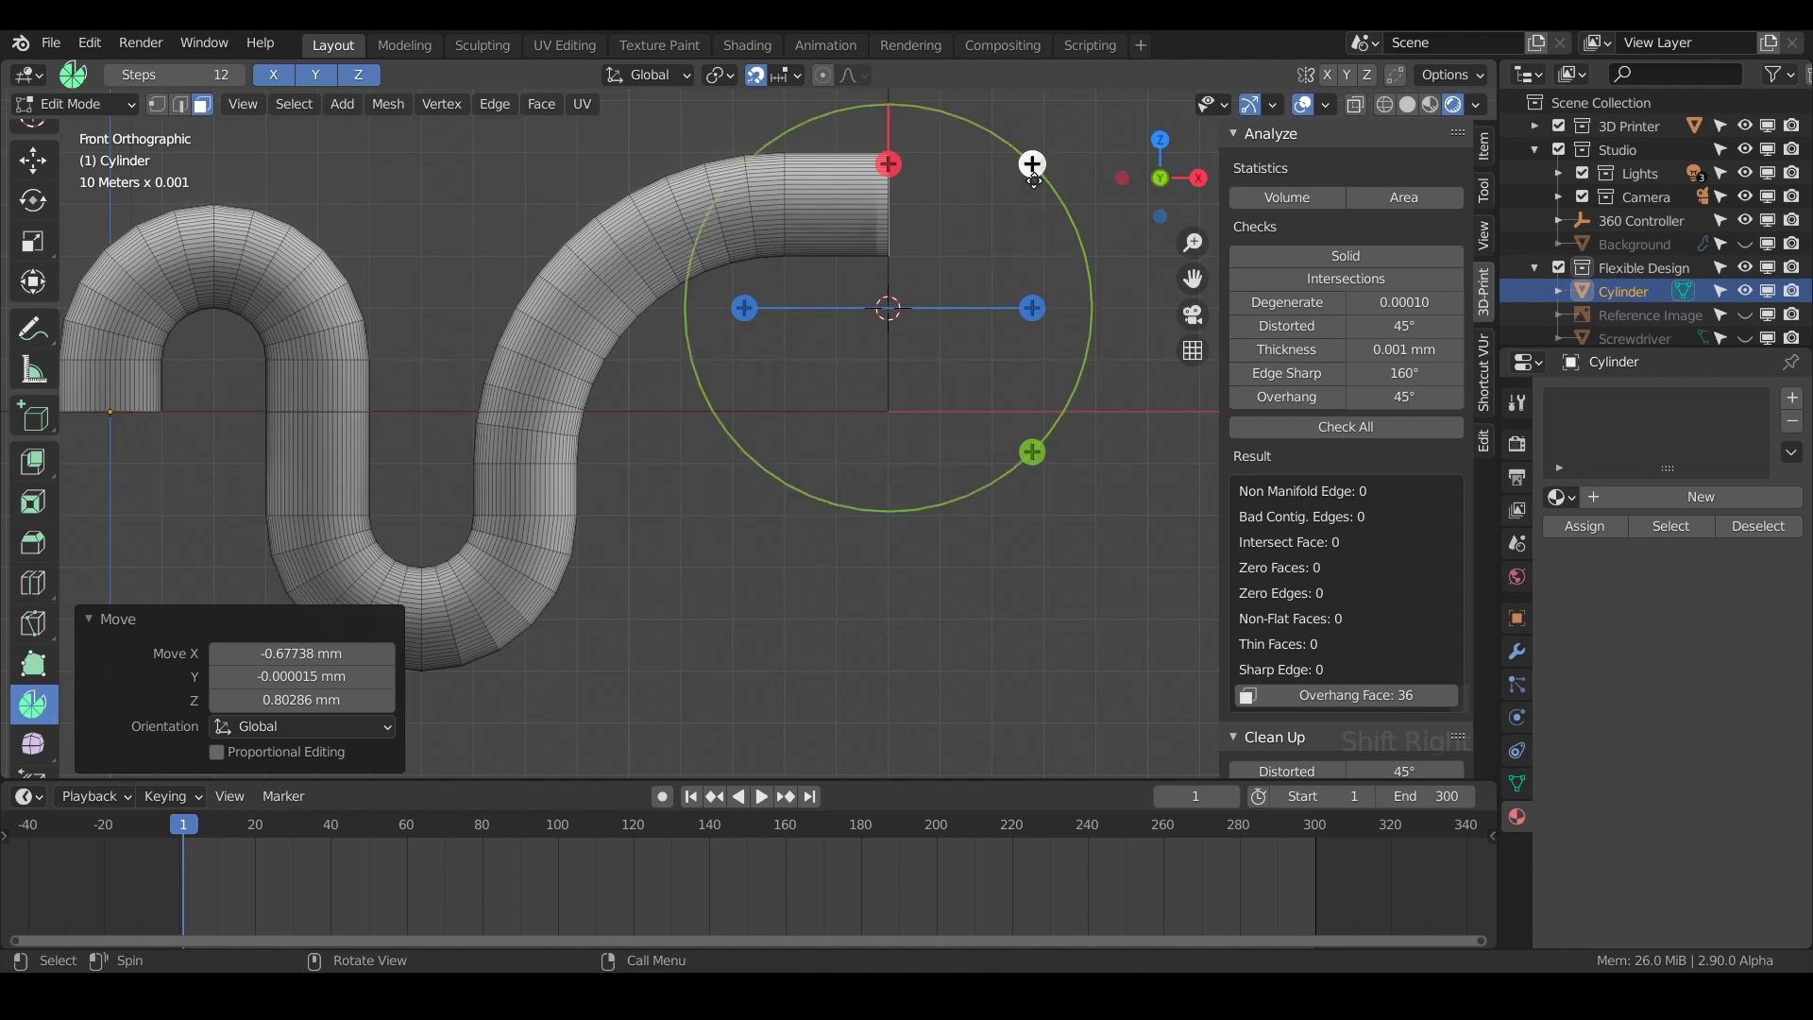
Spin the end face -180° around the Y axis about the 3D cursor and extrude the new end 10 mm along its normal.
drag(1032, 163, 615, 582)
key(e)
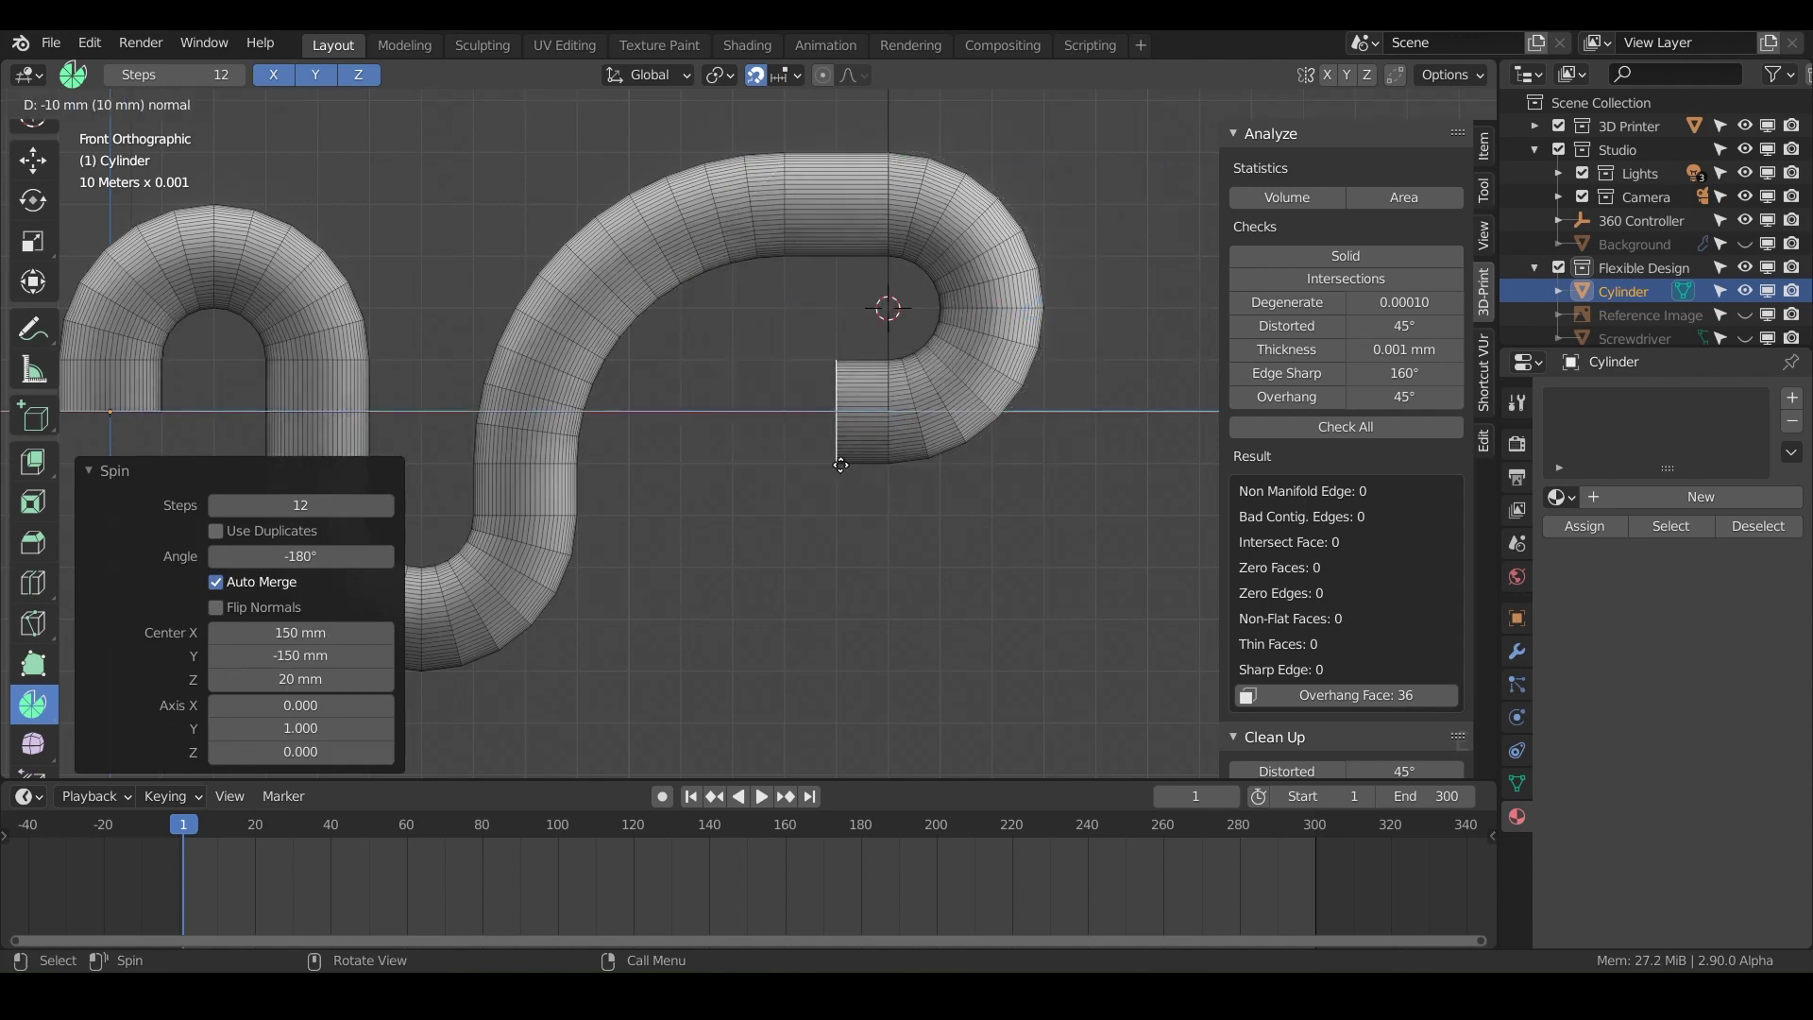
click(820, 430)
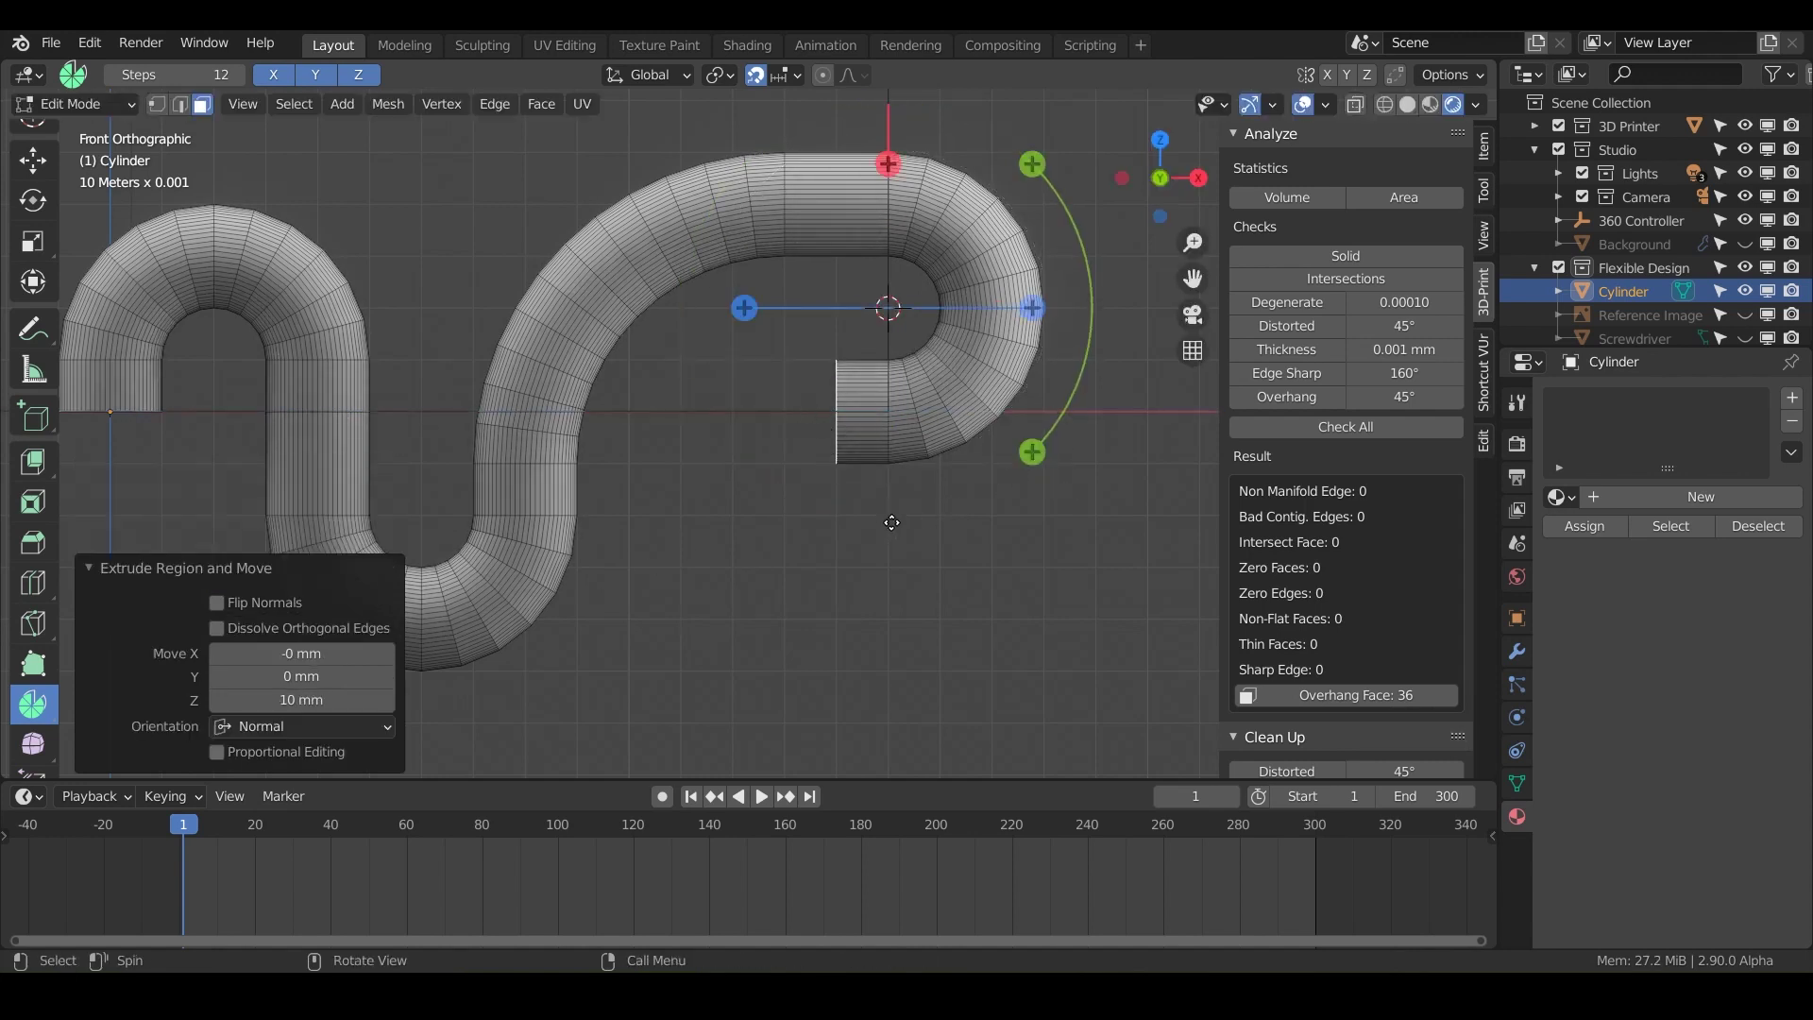
Place the 3D cursor at X 140 mm, Z -20 mm and spin the end face 180° about it around Y in 12 steps.
shift+right_drag(888, 514, 831, 517)
drag(983, 376, 738, 604)
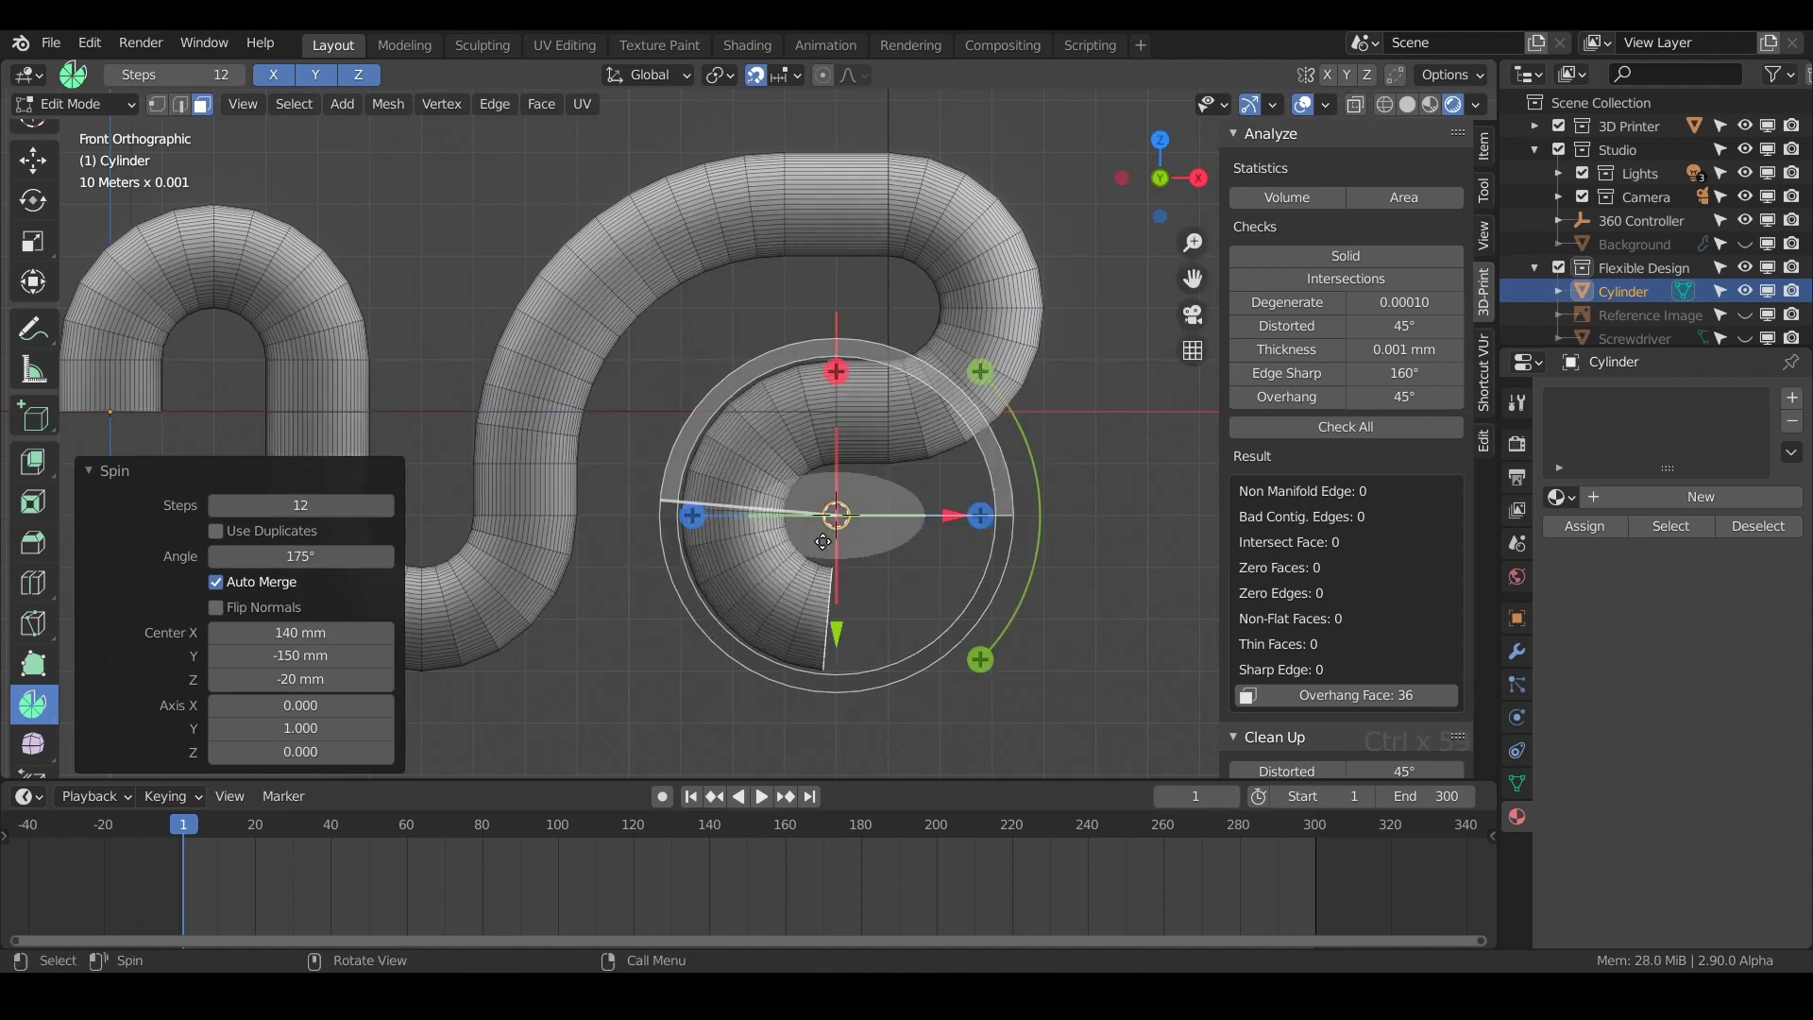
click(289, 557)
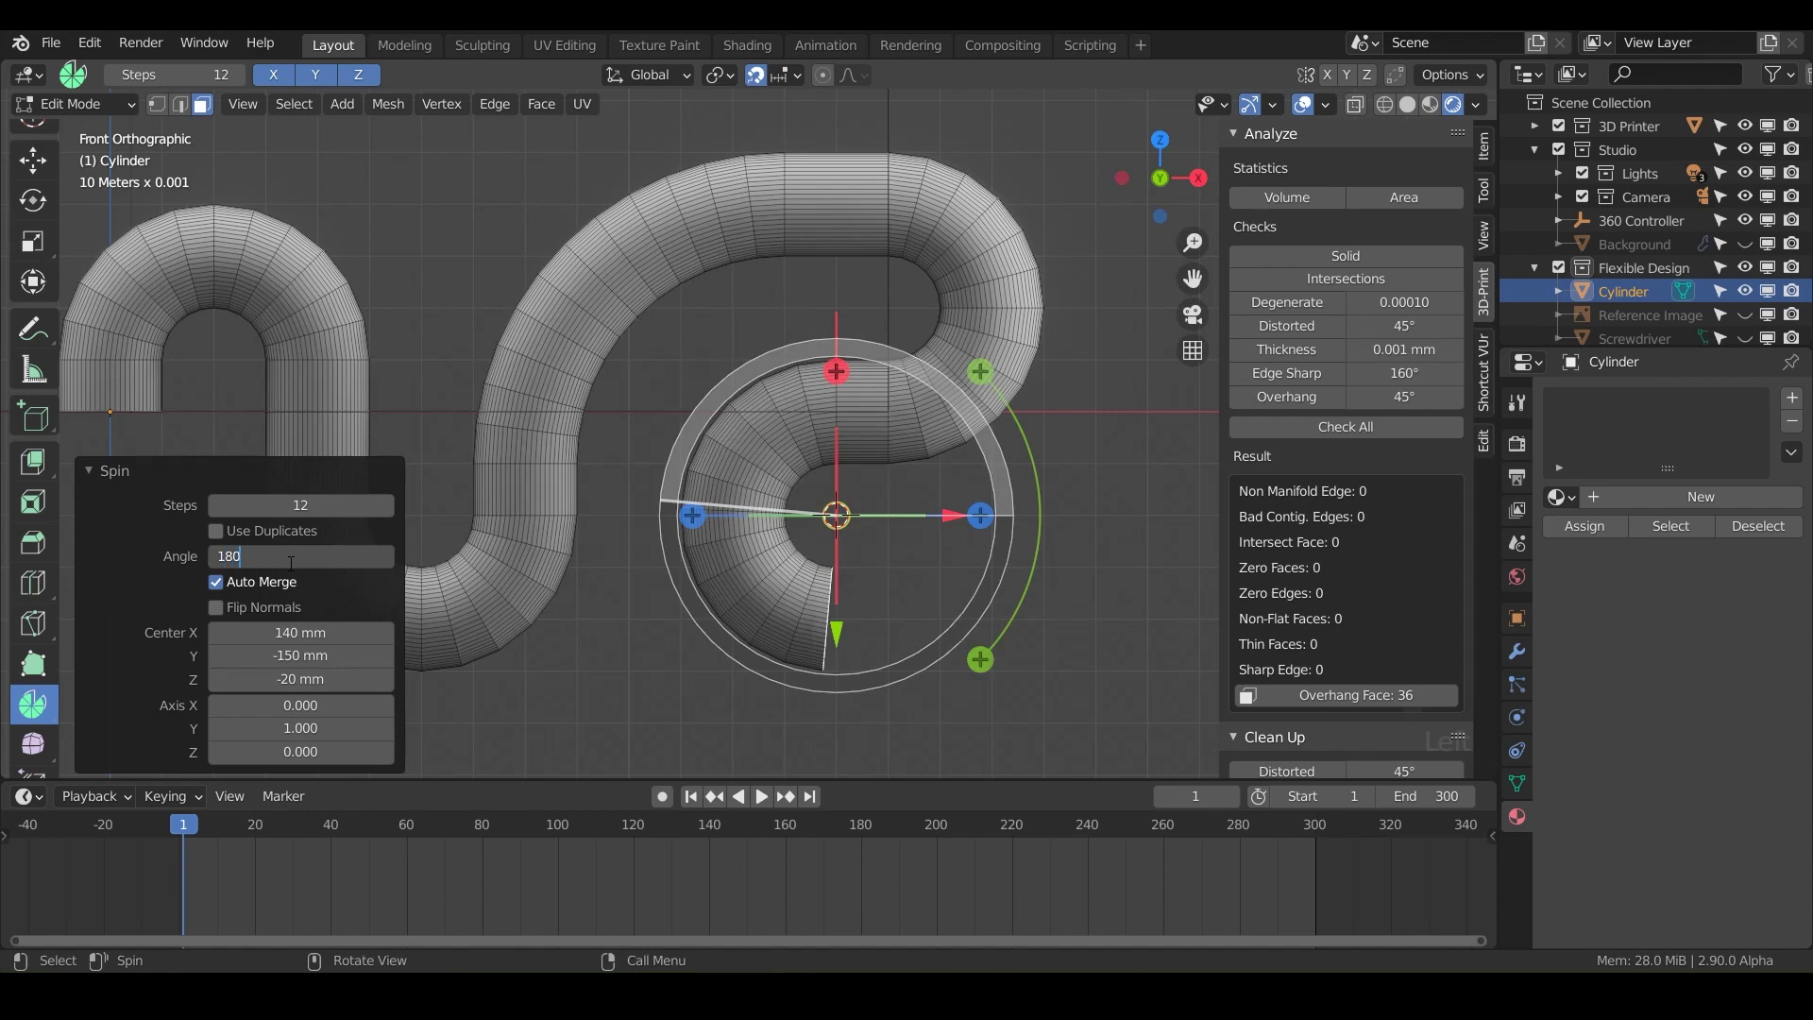
key(Return)
Examine the tube's bends and its last end face in perspective from several angles.
scroll(728, 643, down, 4)
shift+middle_drag(728, 643, 814, 574)
middle_drag(791, 503, 733, 502)
alt+scroll(733, 502, up, 4)
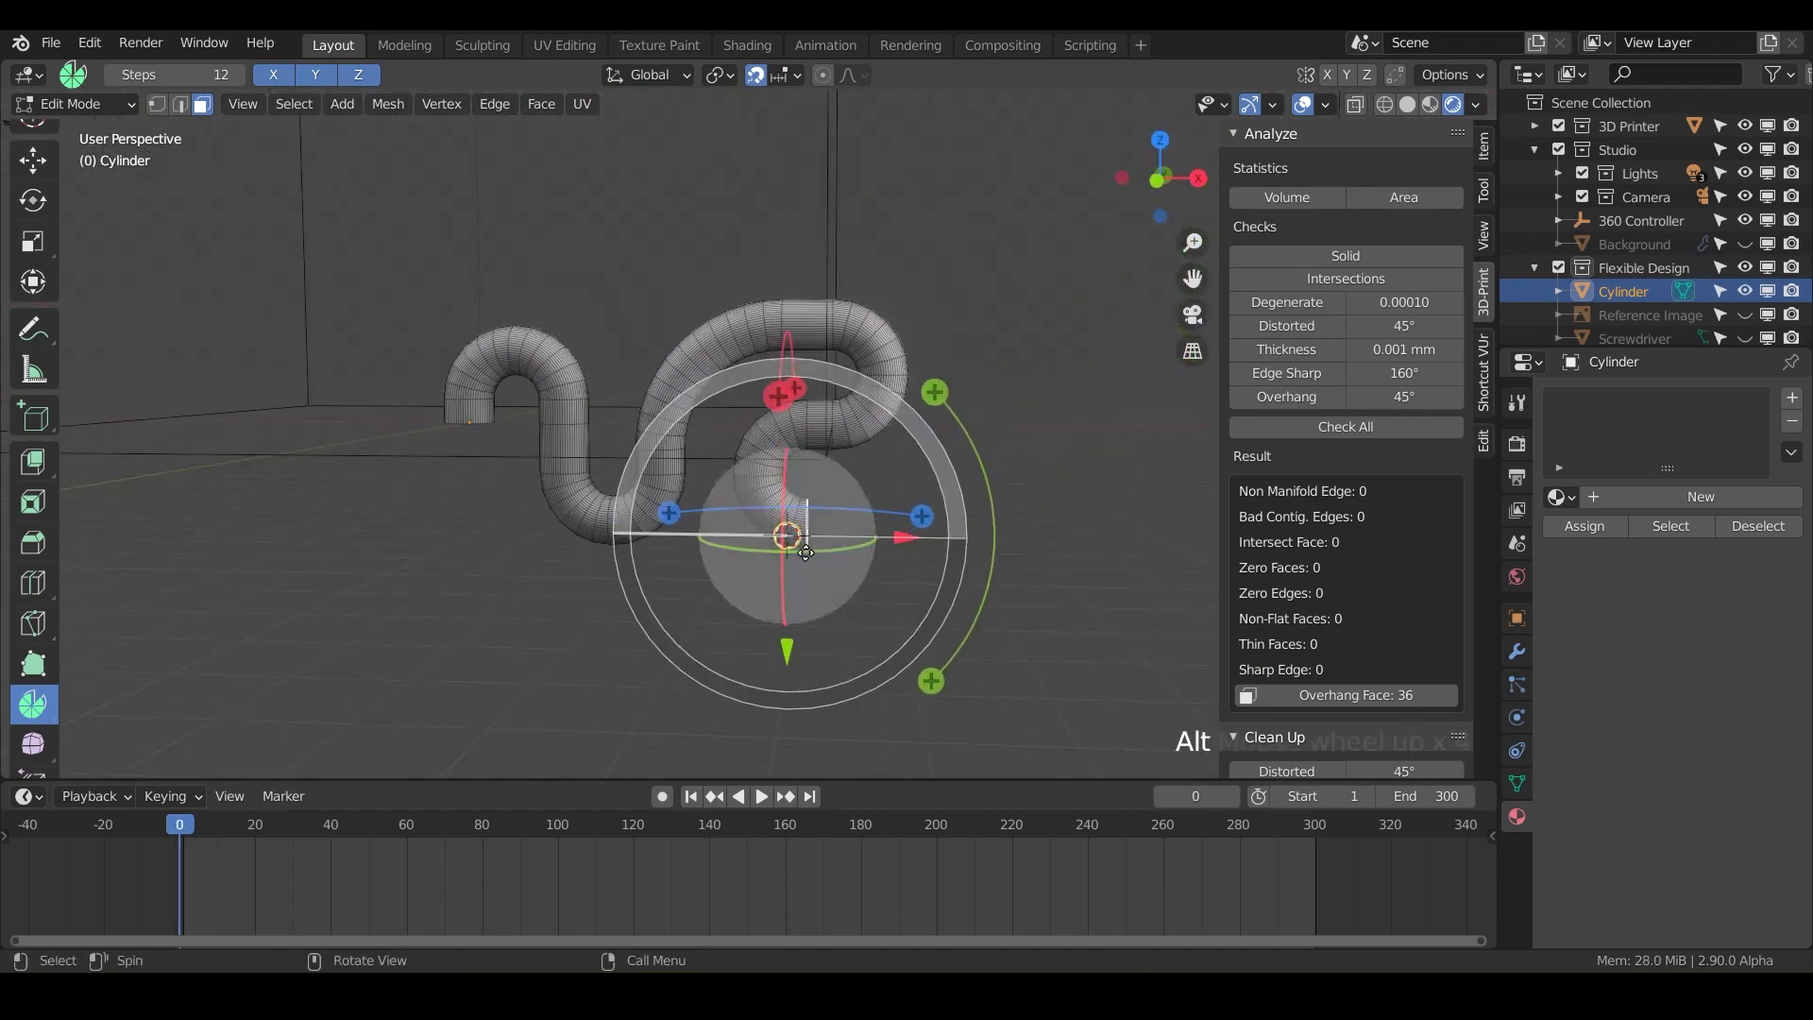
middle_drag(806, 553, 710, 468)
scroll(778, 497, up, 3)
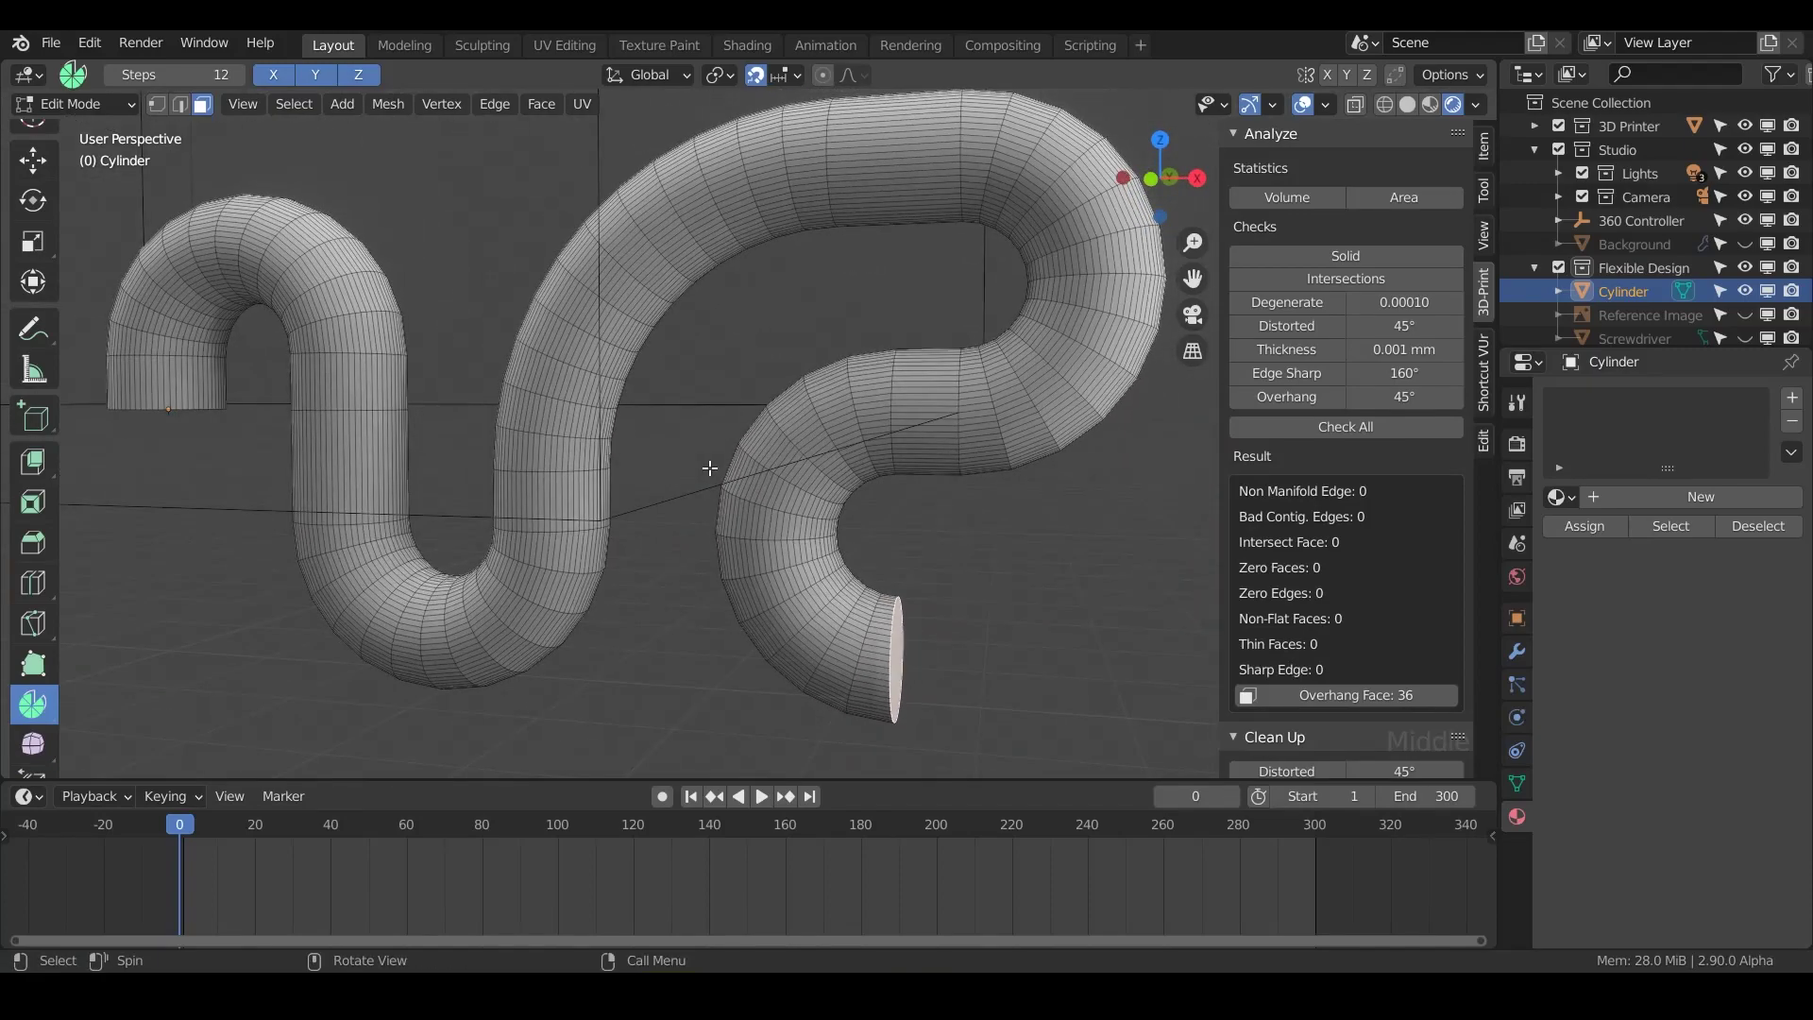
middle_drag(656, 592, 630, 598)
middle_drag(477, 631, 763, 602)
Delete the two cap faces at the tube's start and end so that both ends are open.
scroll(751, 573, down, 2)
scroll(752, 572, down, 2)
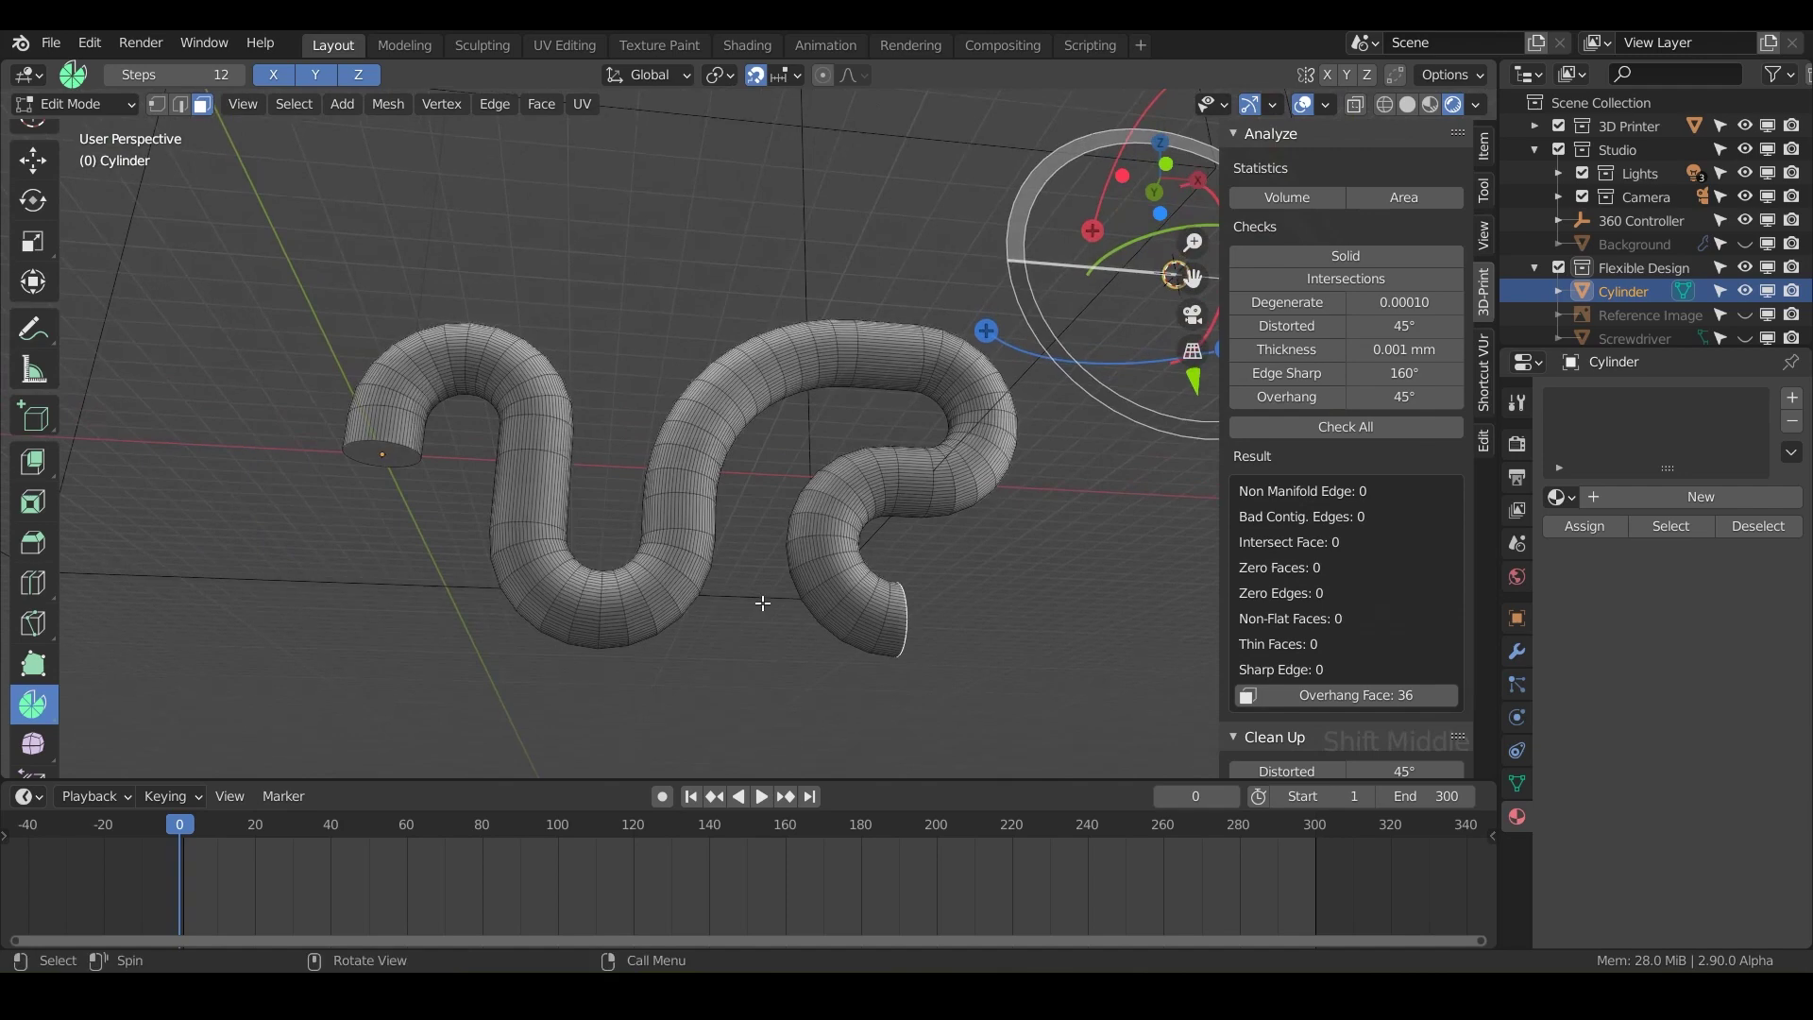
click(395, 462)
middle_drag(517, 528, 747, 585)
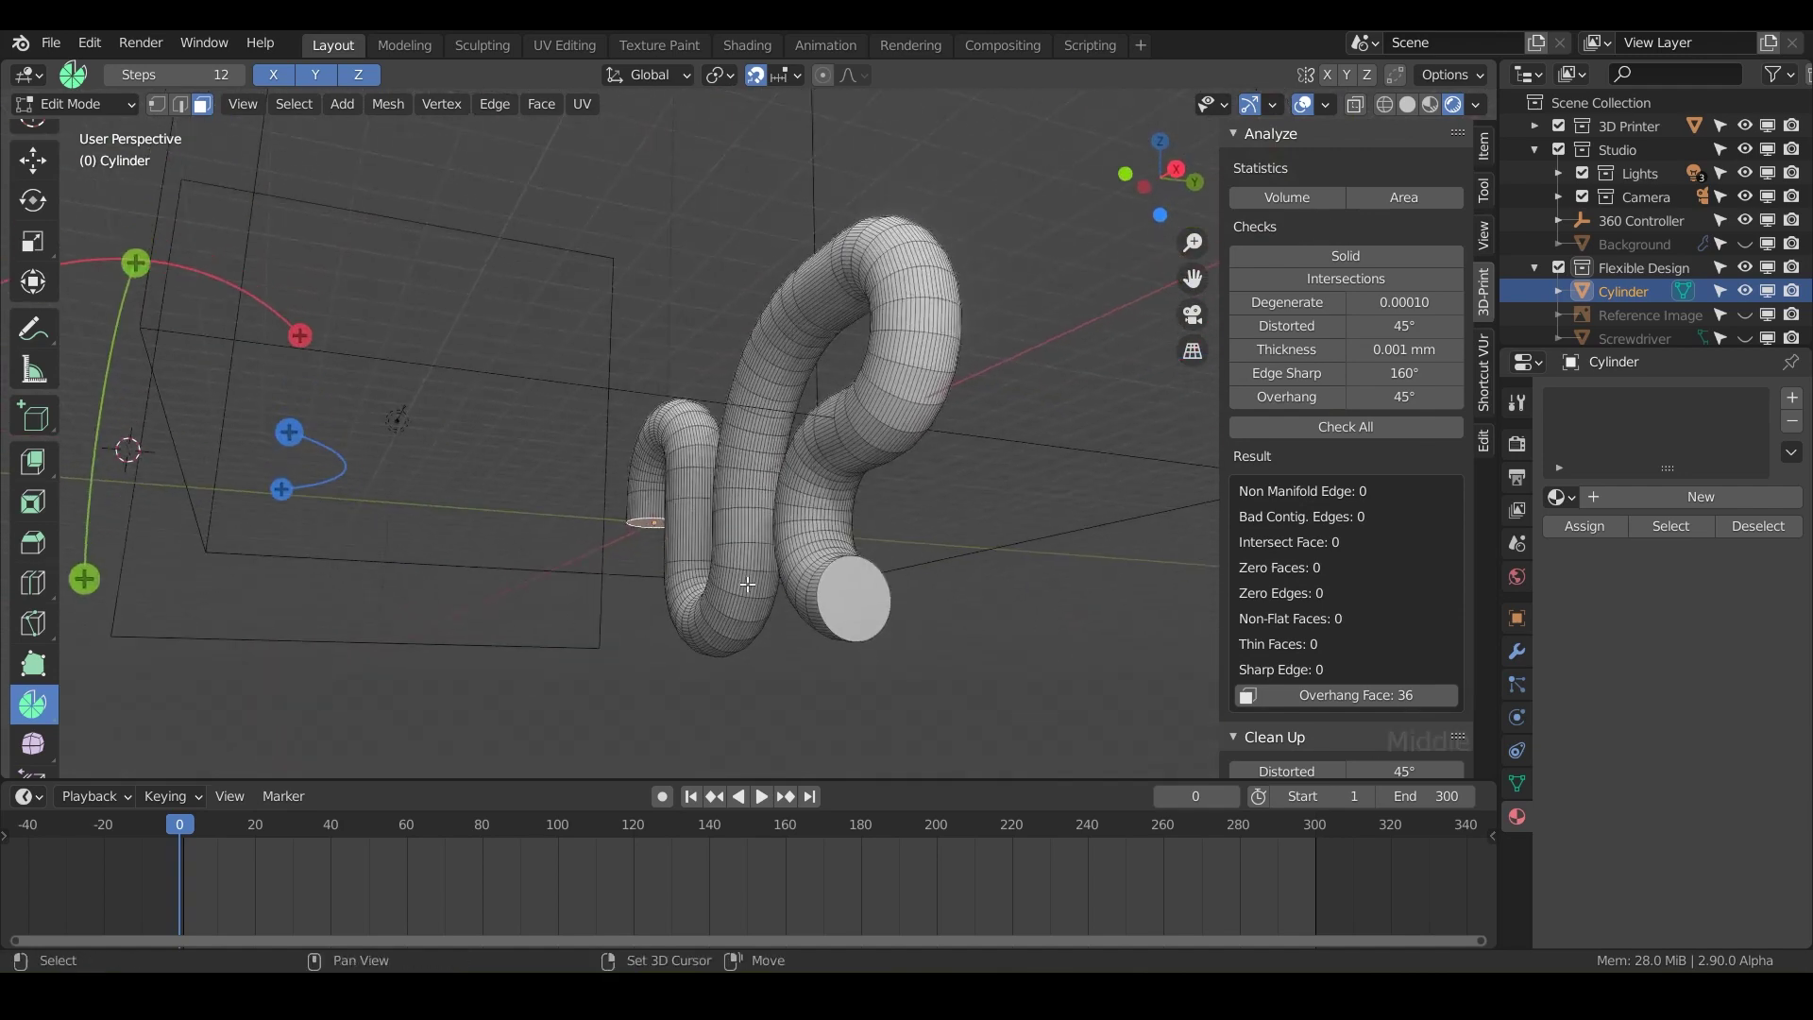
shift+click(844, 595)
key(x)
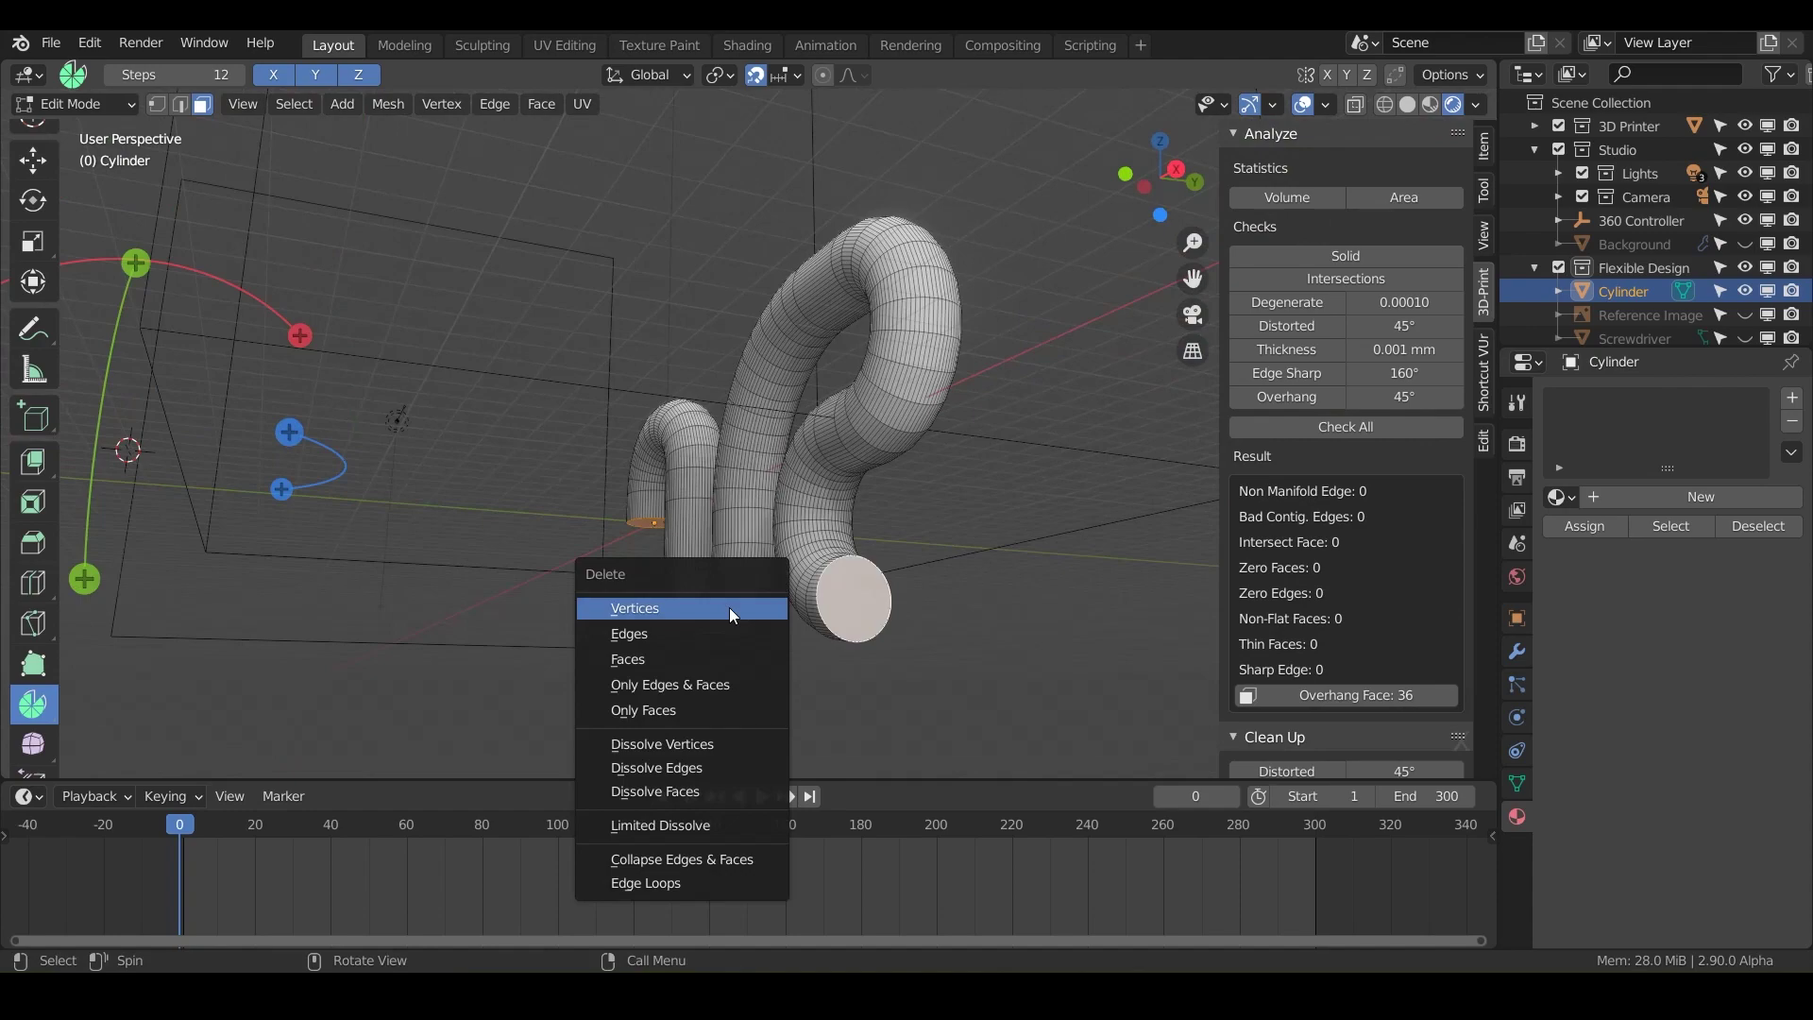
click(718, 649)
Add a Solidify modifier to the open tube and set its thickness to 2 mm.
middle_drag(775, 602, 1057, 547)
scroll(722, 597, up, 4)
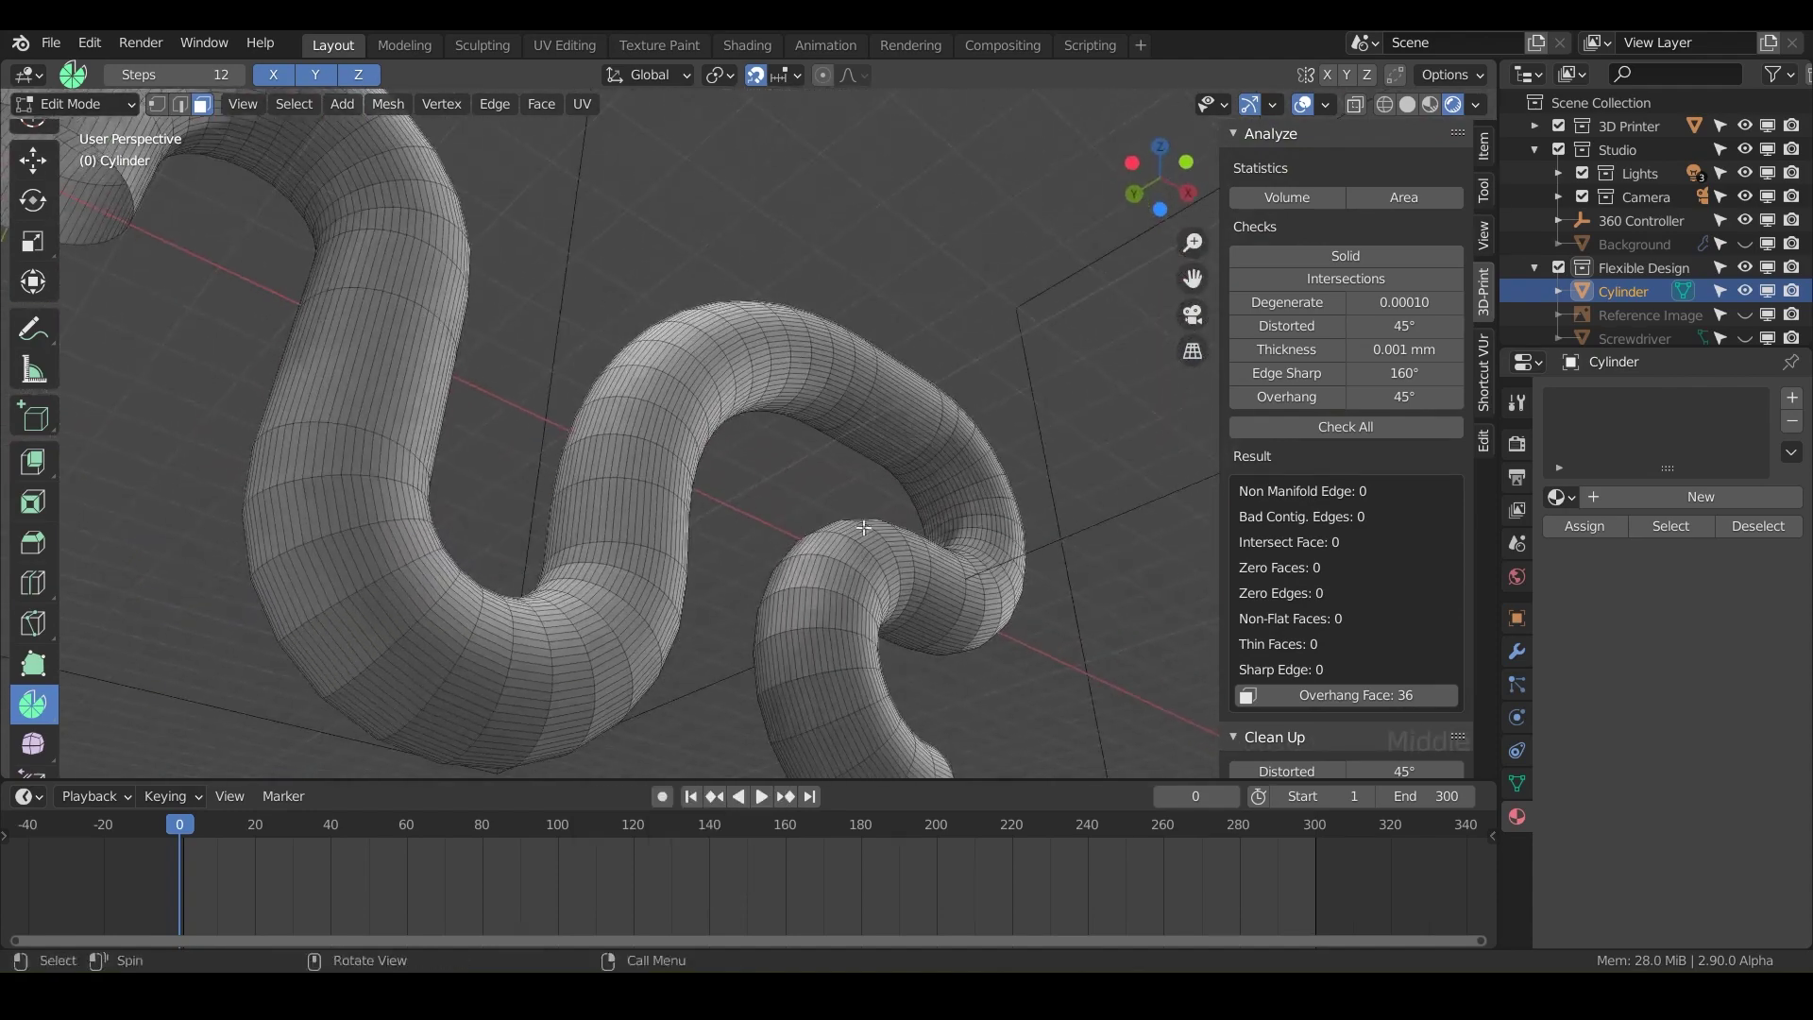
mouse_move(756, 529)
shift+middle_down()
mouse_move(1075, 593)
mouse_move(982, 586)
mouse_move(830, 506)
mouse_move(791, 526)
shift+middle_up()
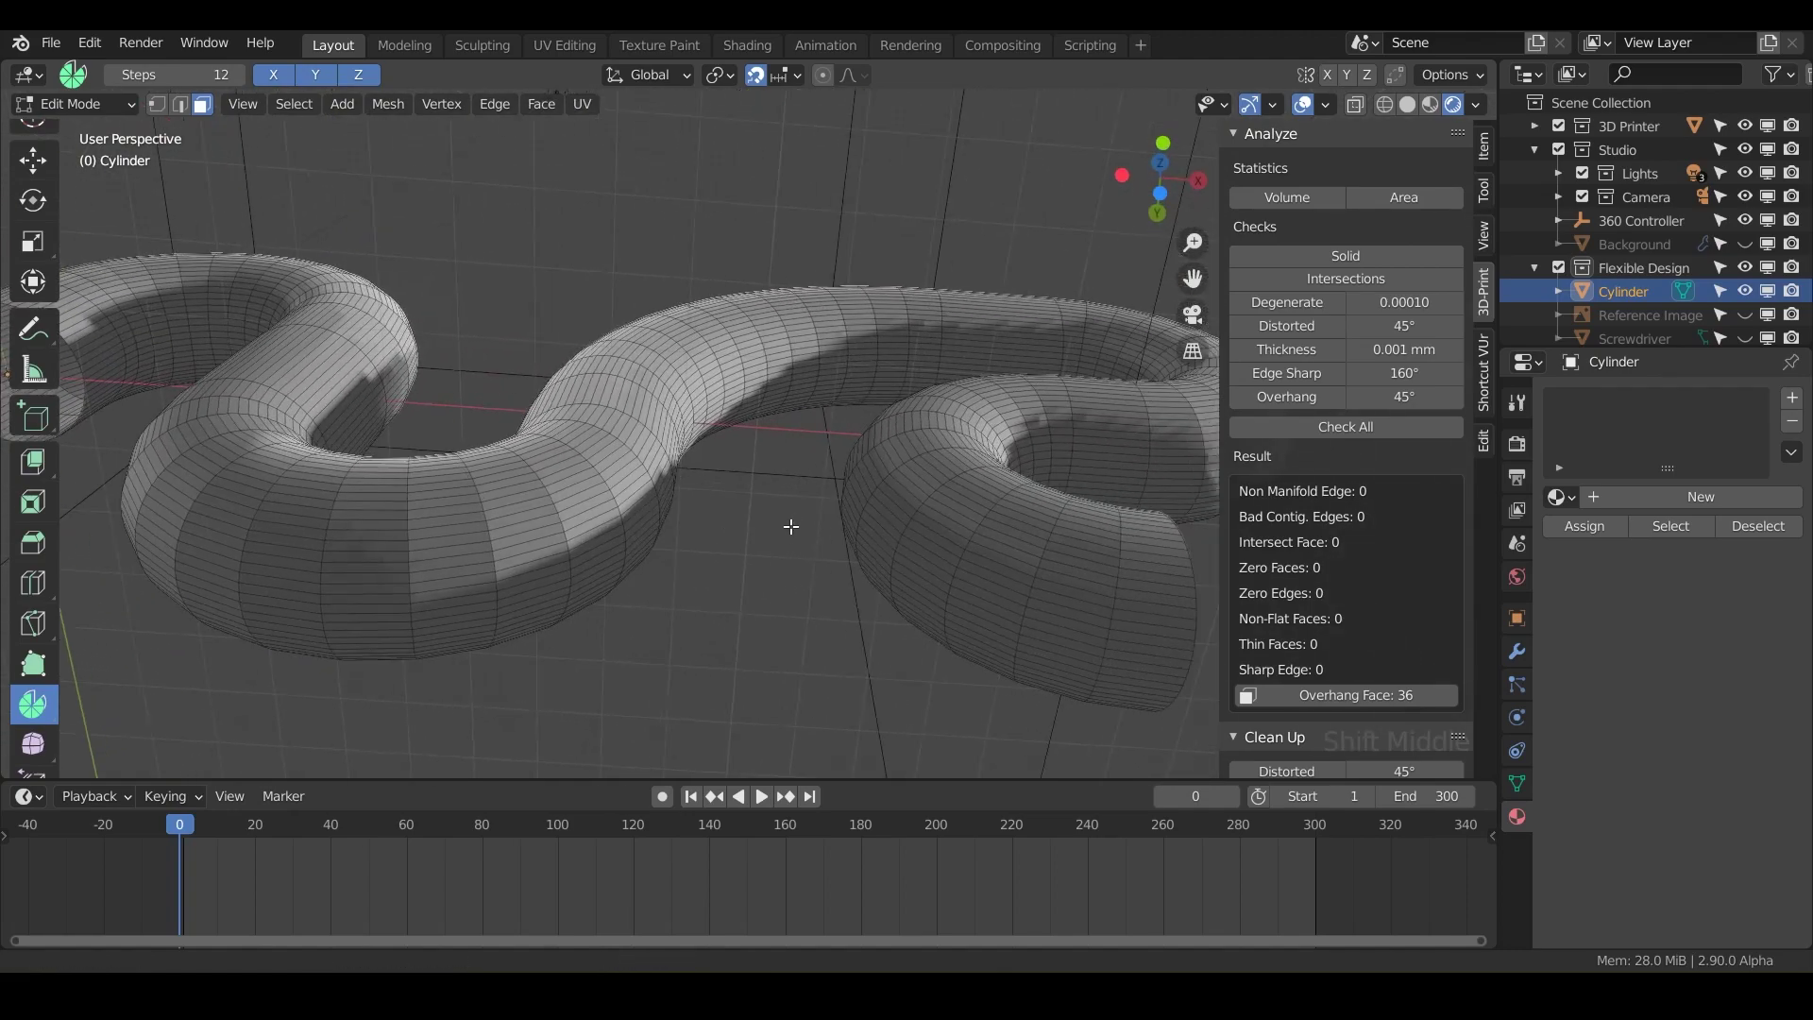
scroll(886, 497, down, 2)
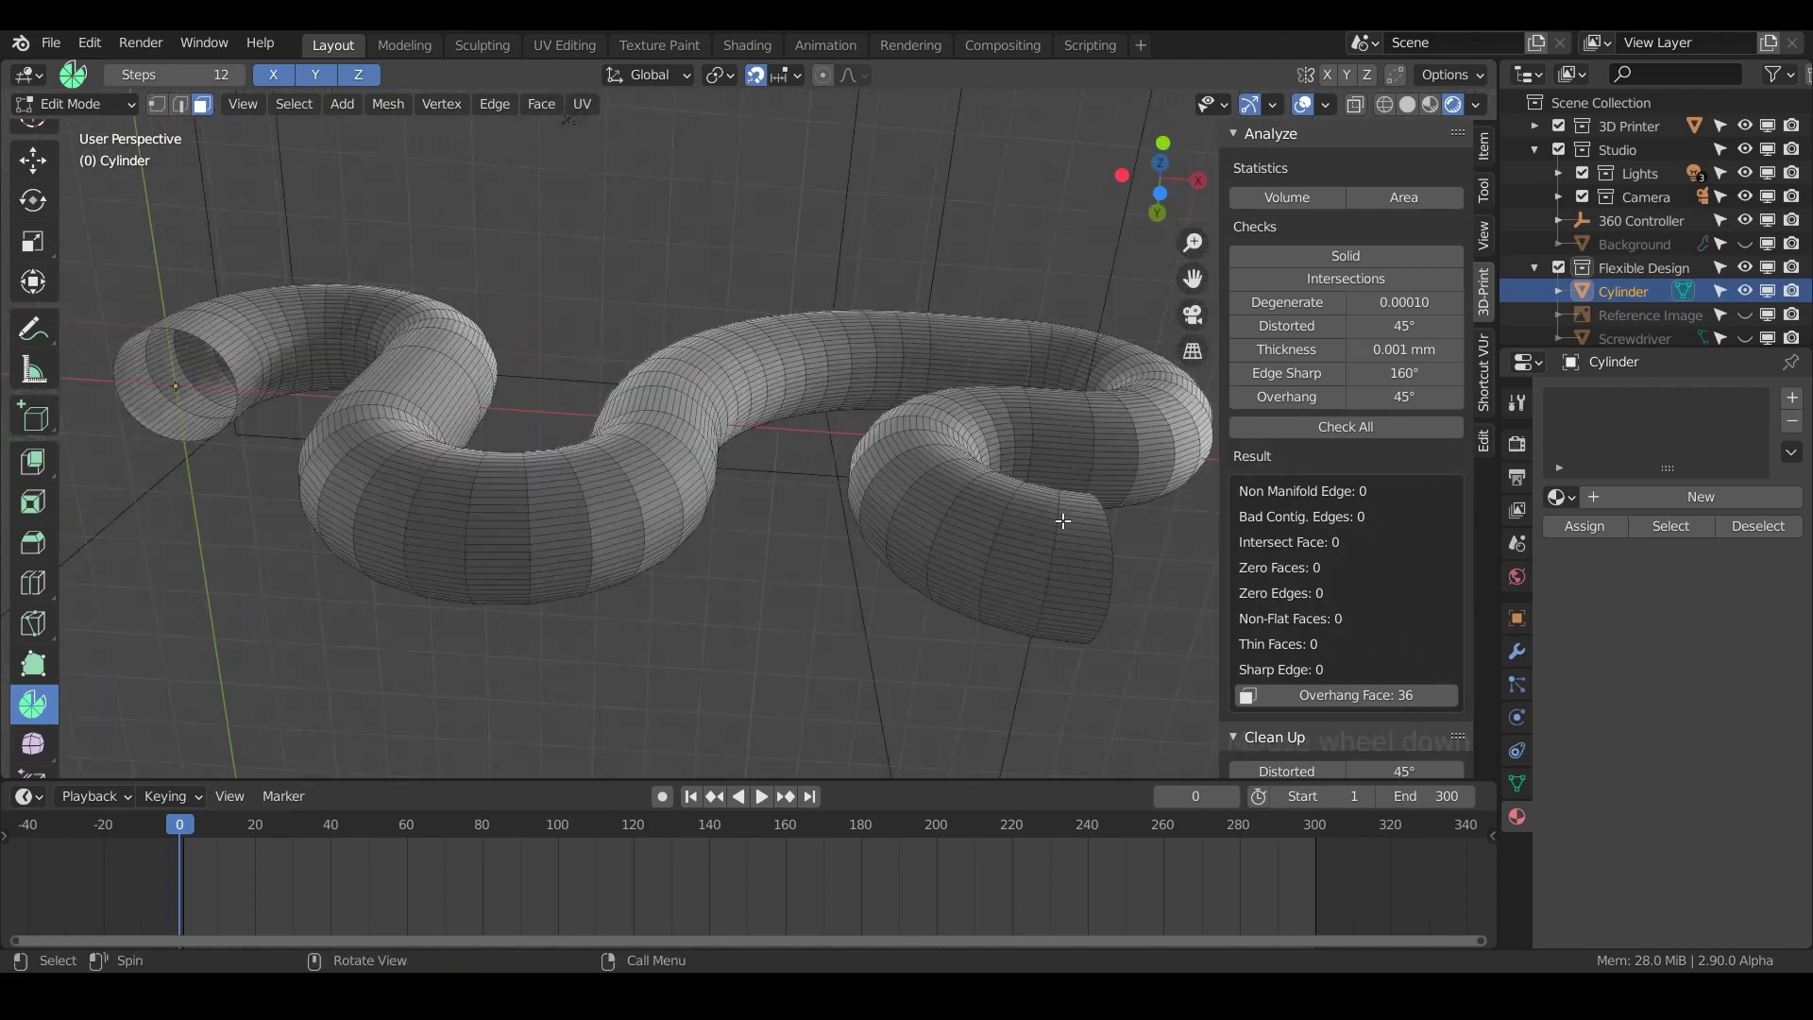
click(1517, 652)
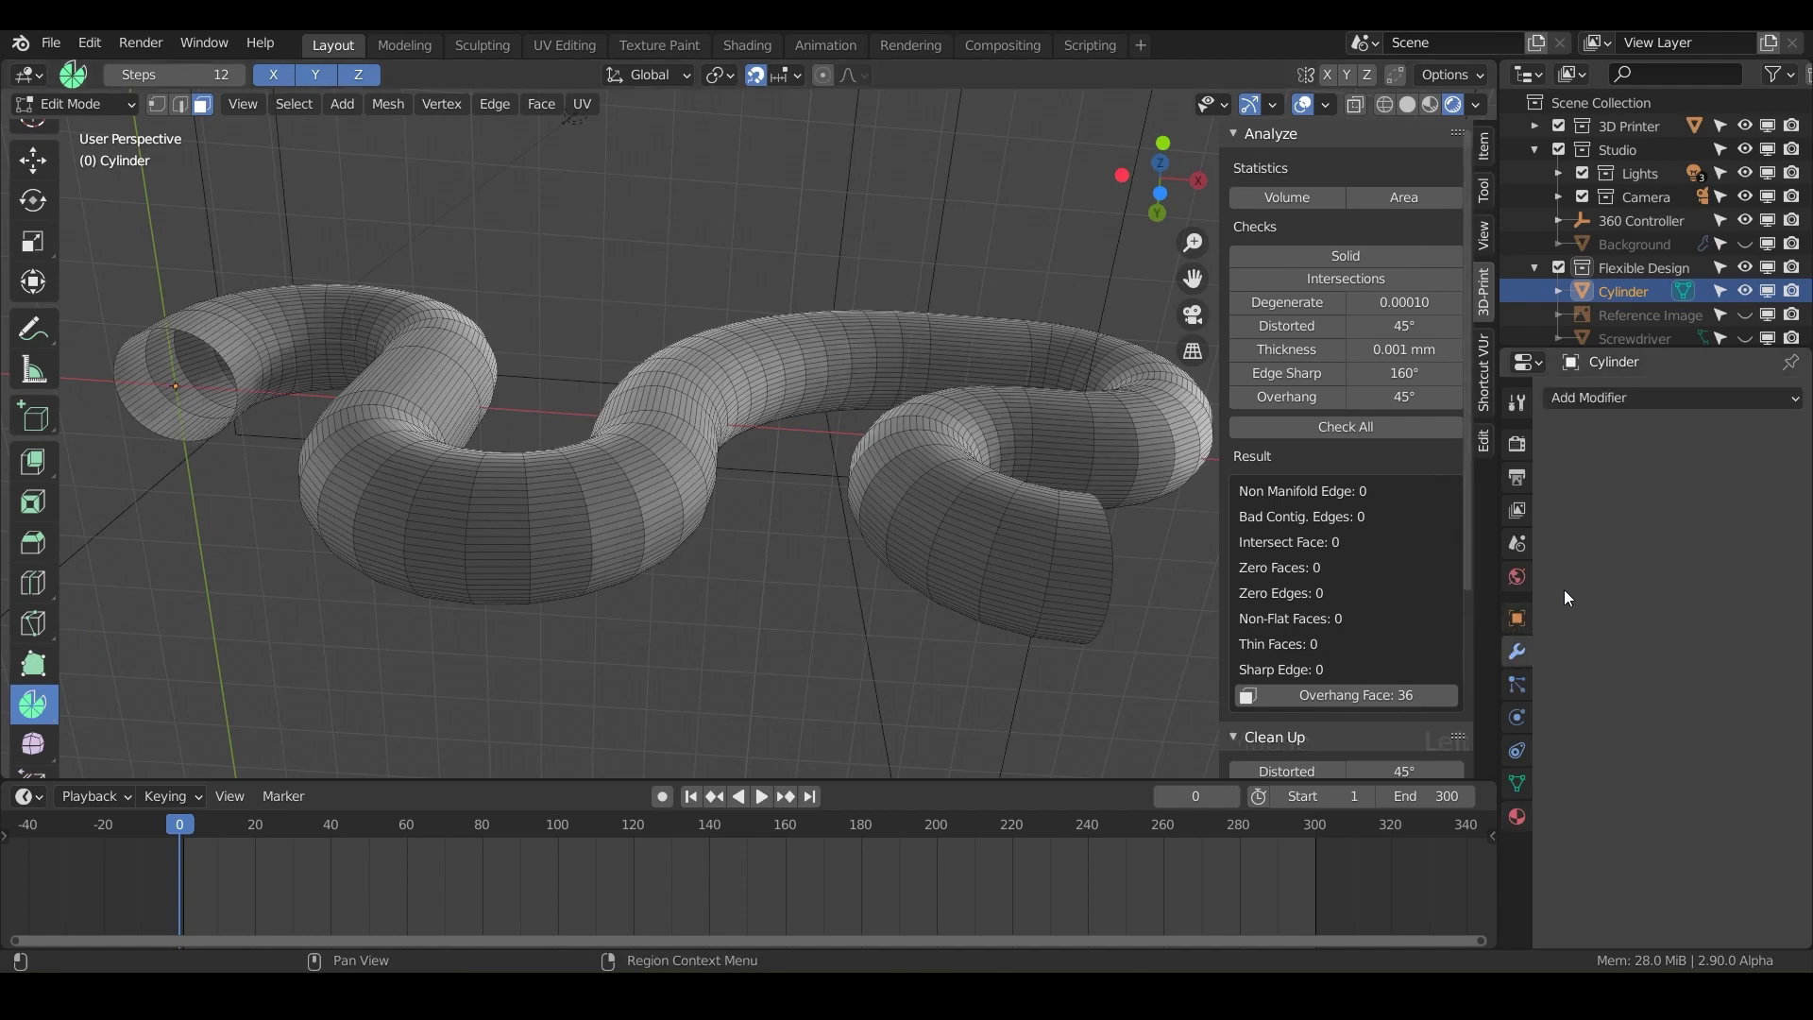
click(1637, 404)
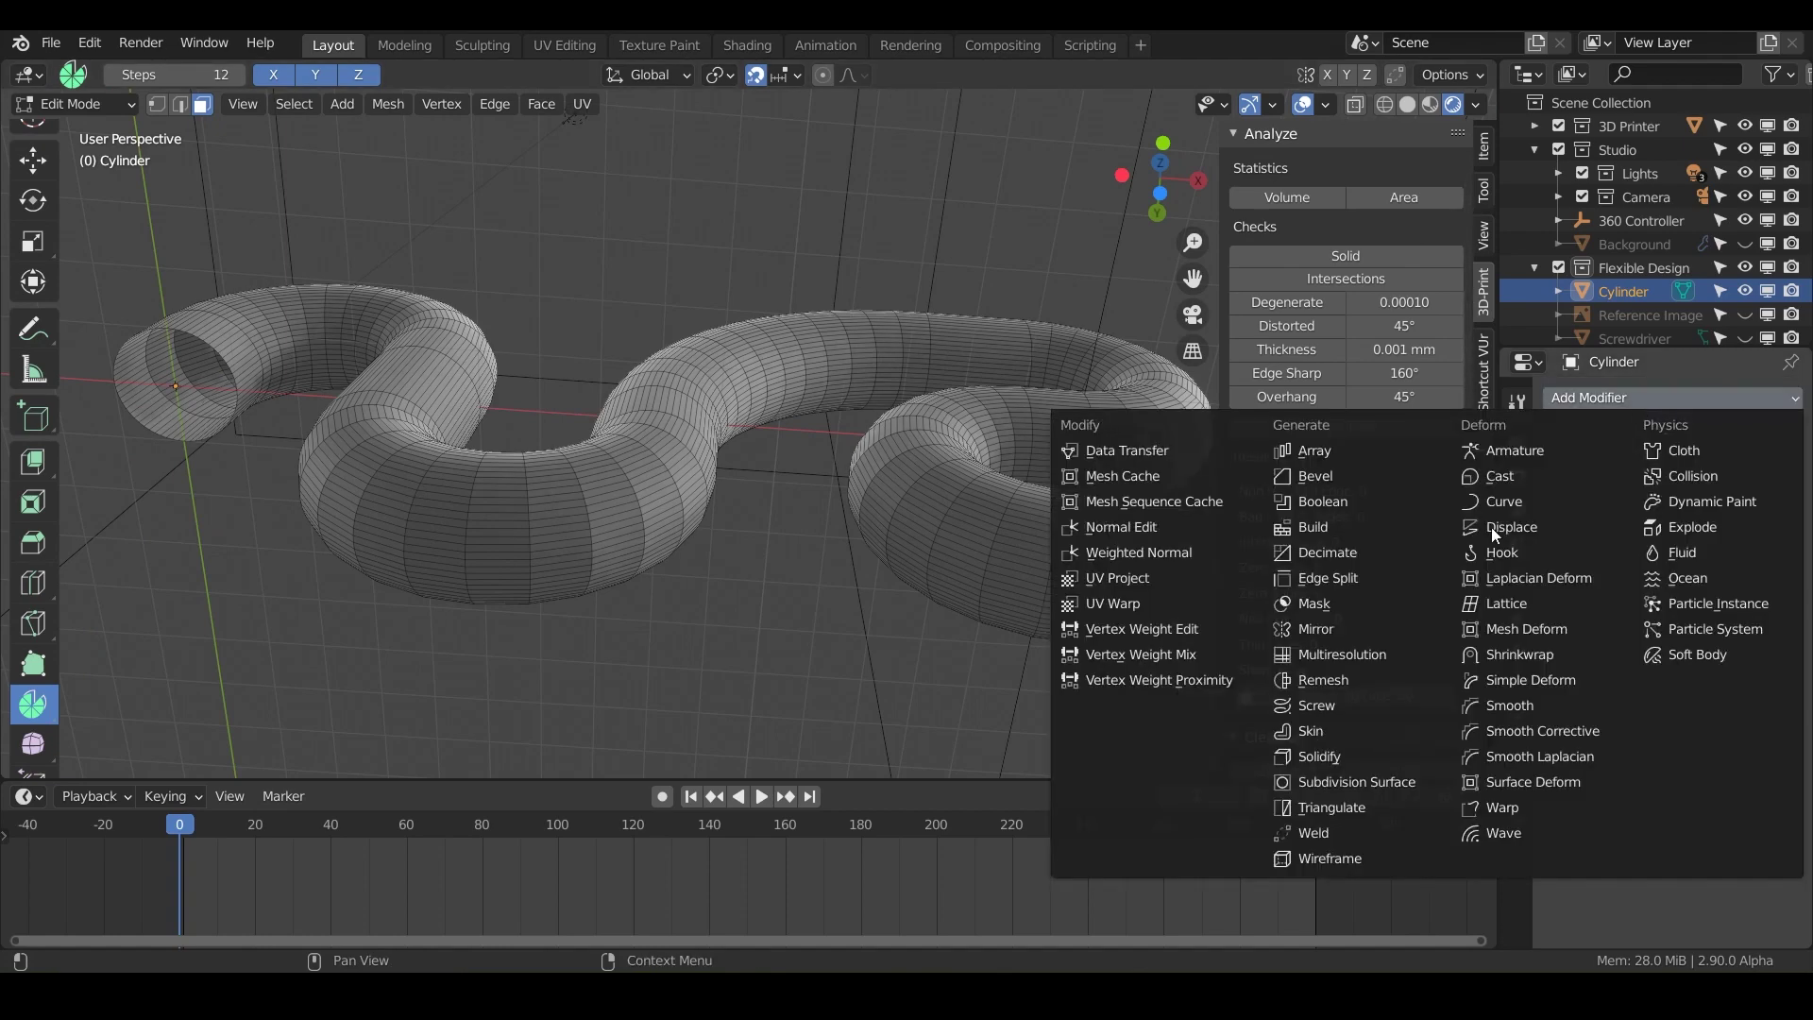
click(1334, 755)
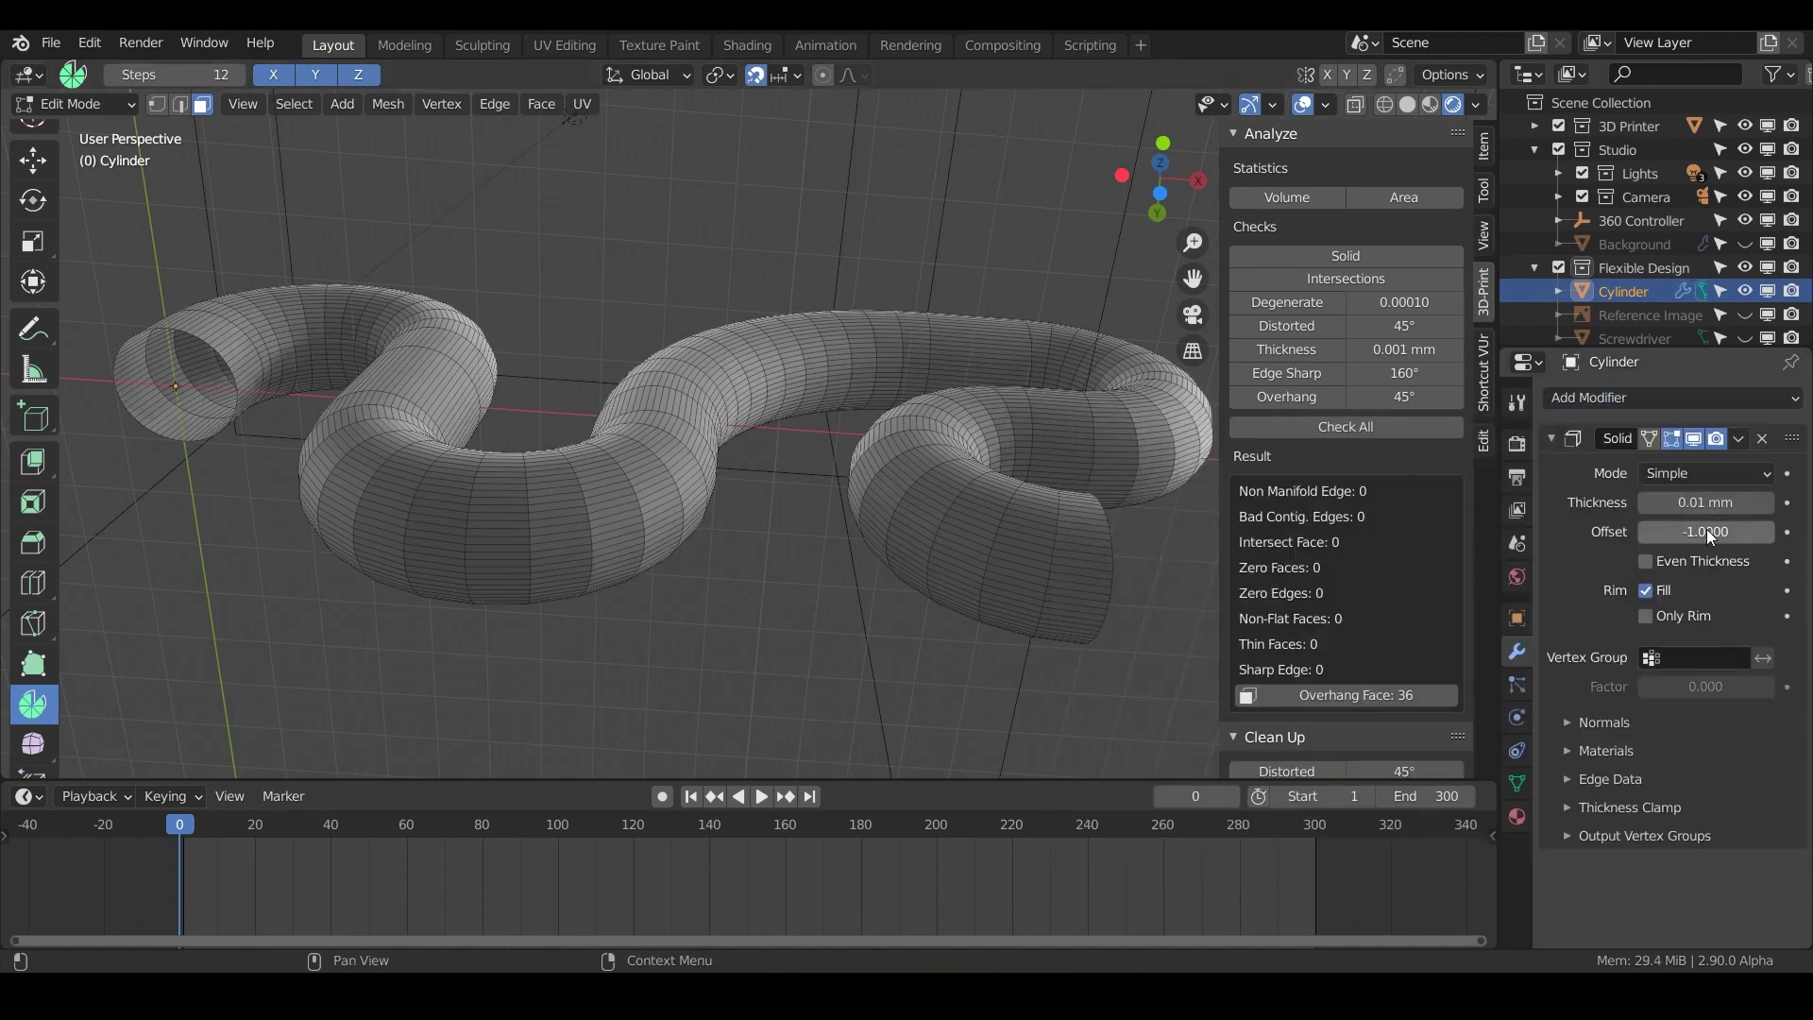
double_click(1700, 502)
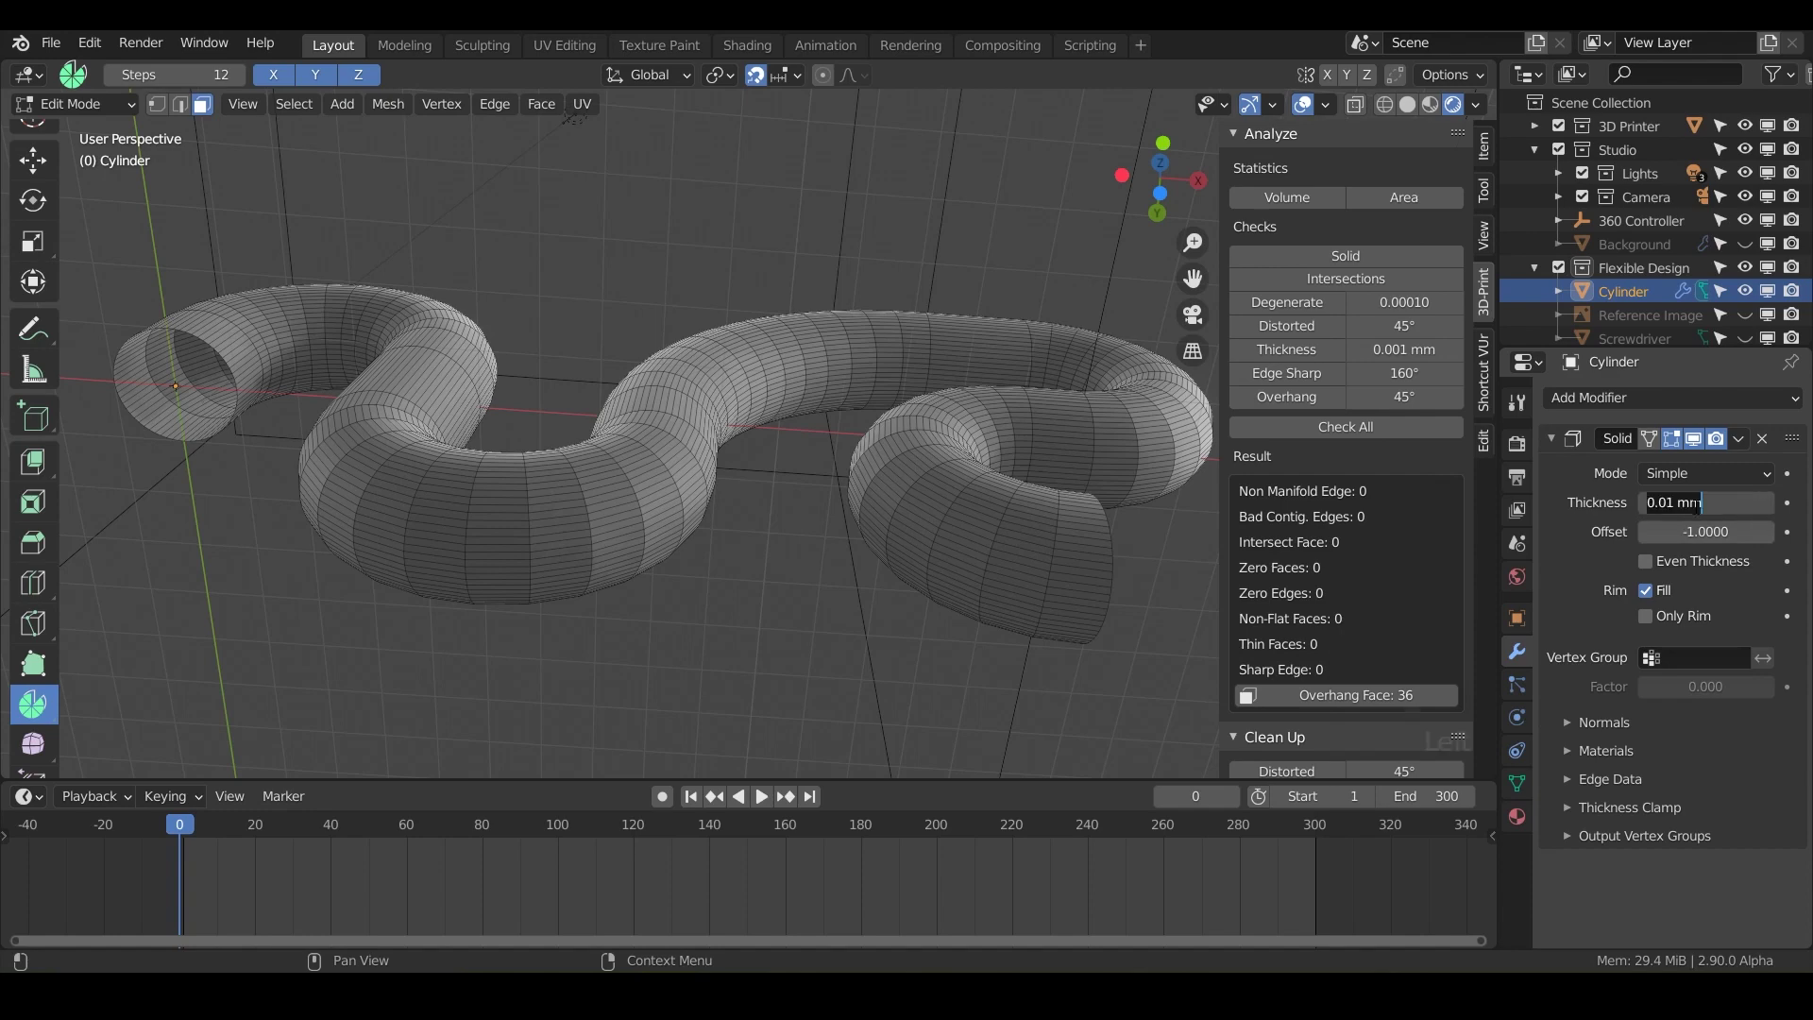
text(2)
key(Return)
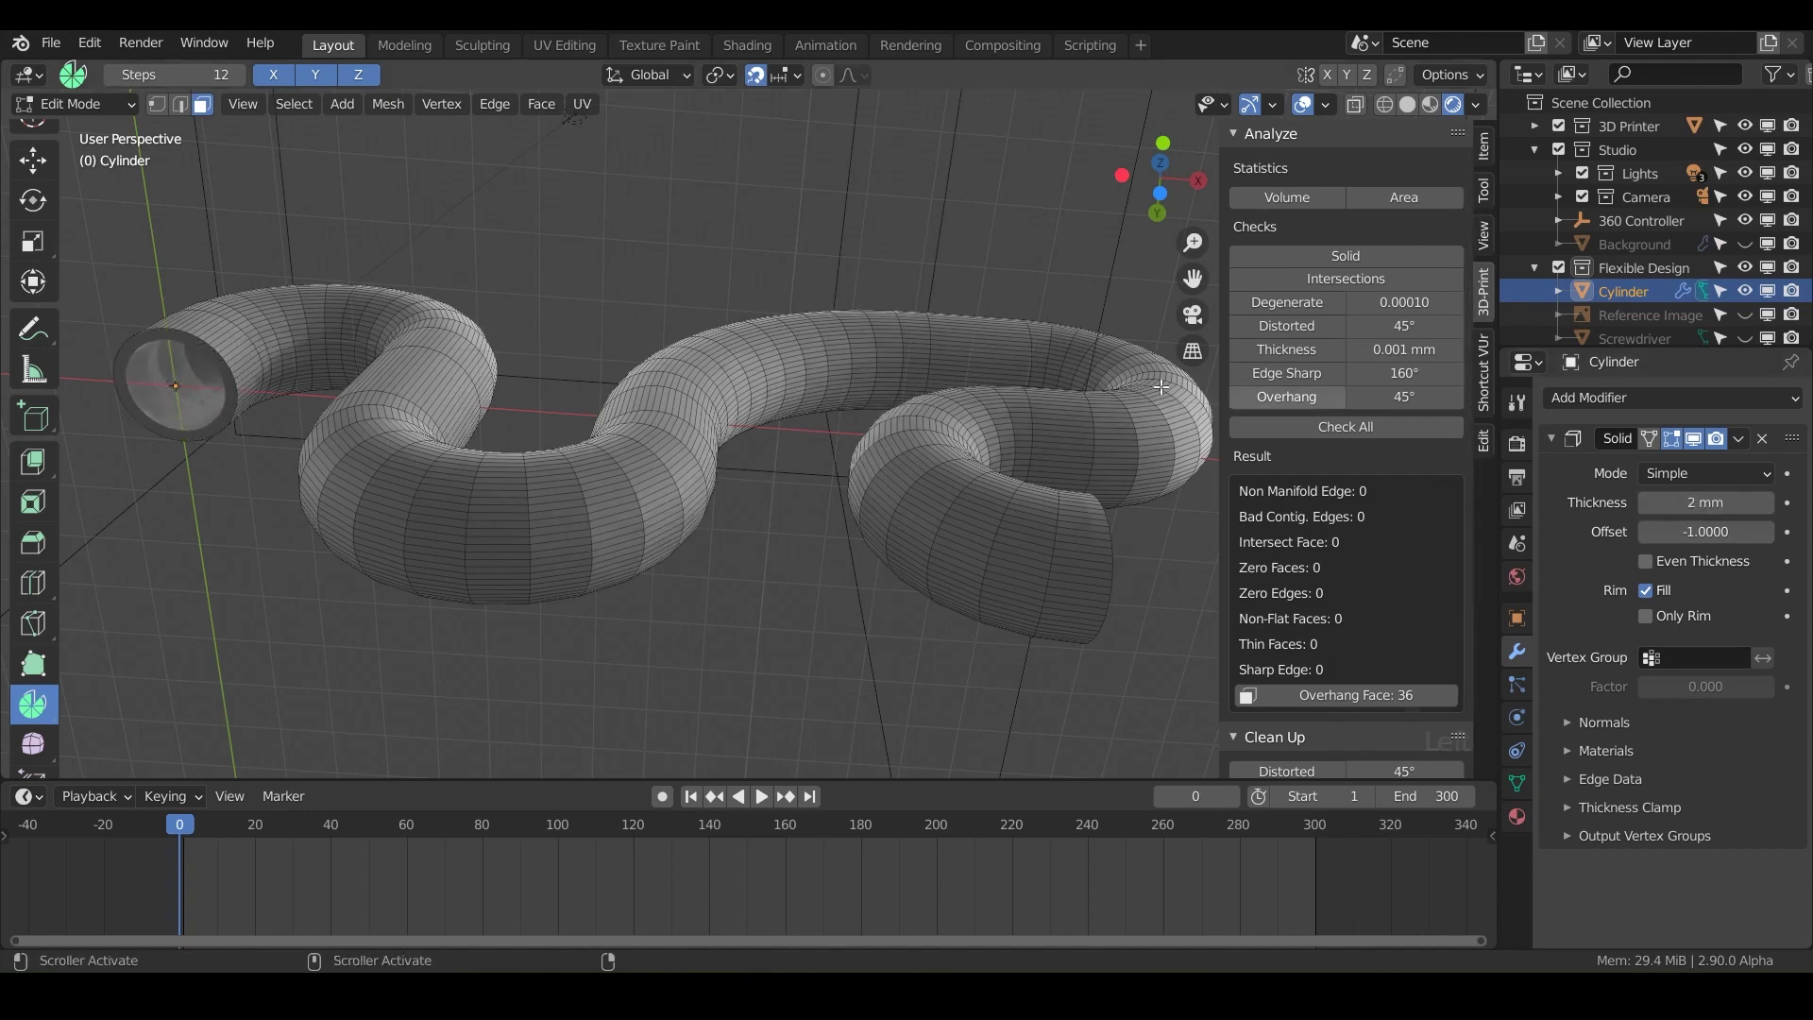
Switch the viewport to solid shading with the tube's open starting end in close view.
shift+middle_drag(878, 444, 1145, 446)
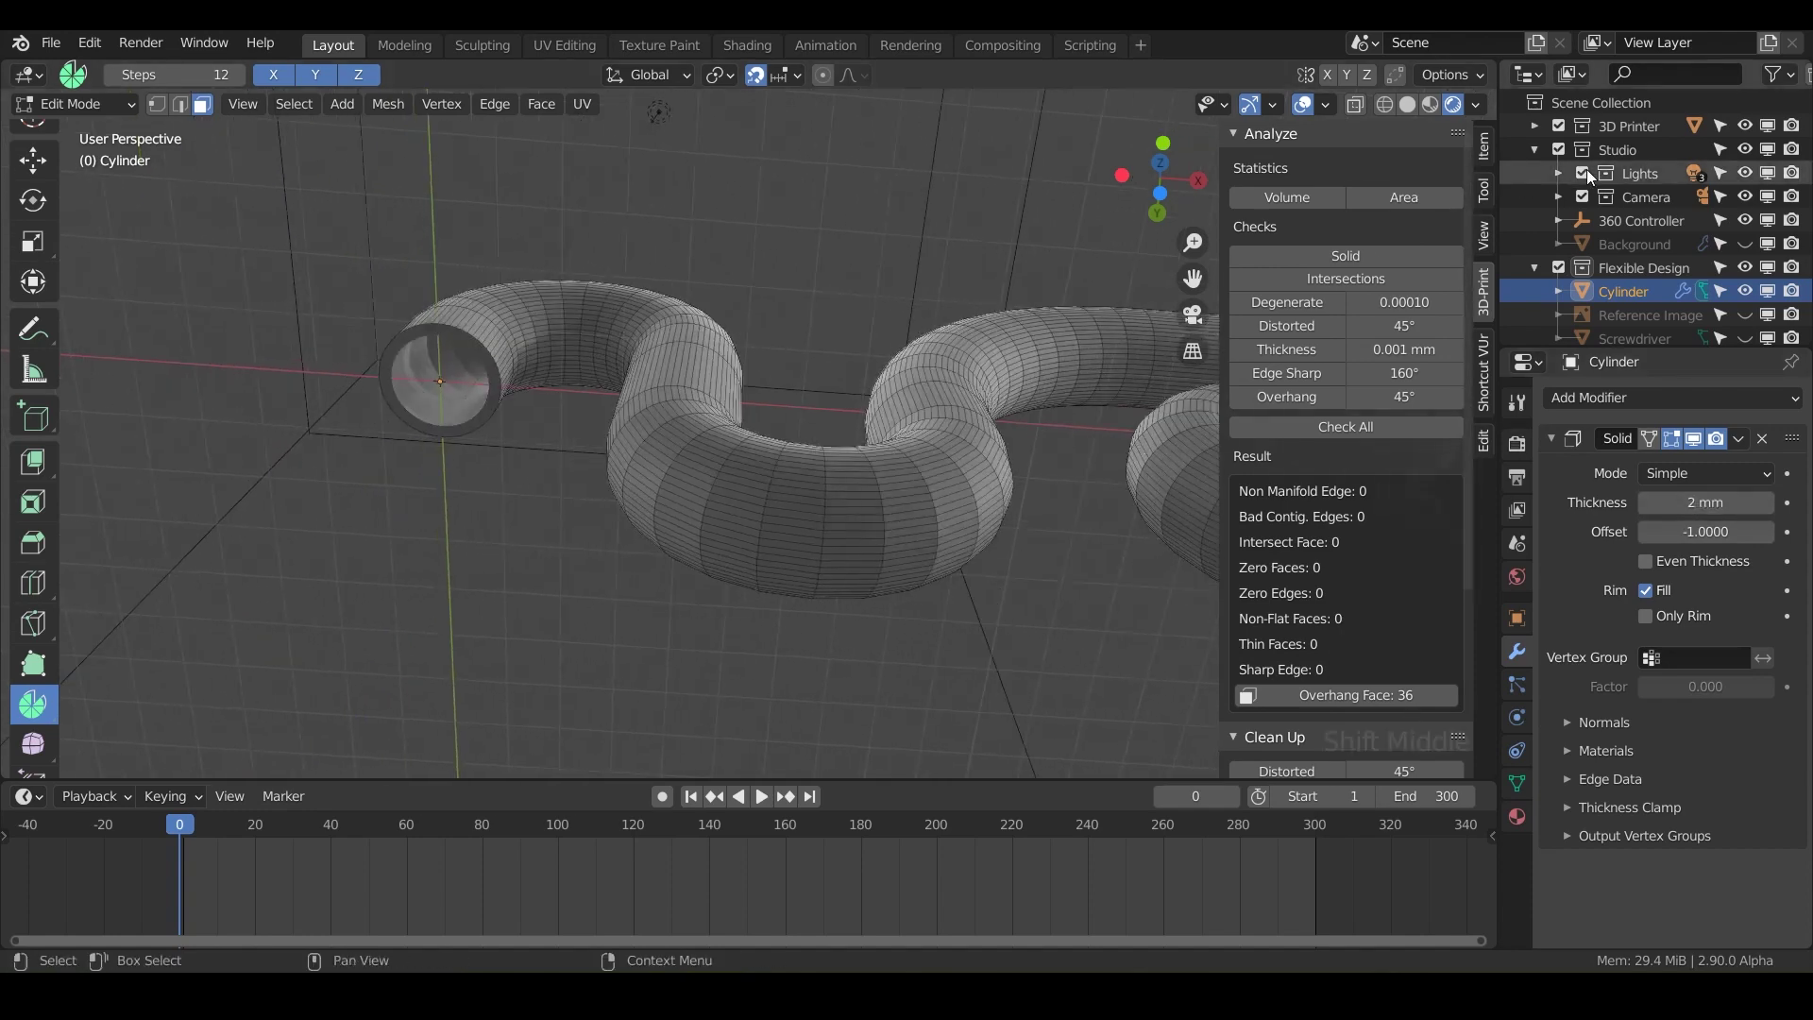
click(1407, 104)
scroll(525, 416, up, 5)
shift+middle_drag(321, 406, 1007, 437)
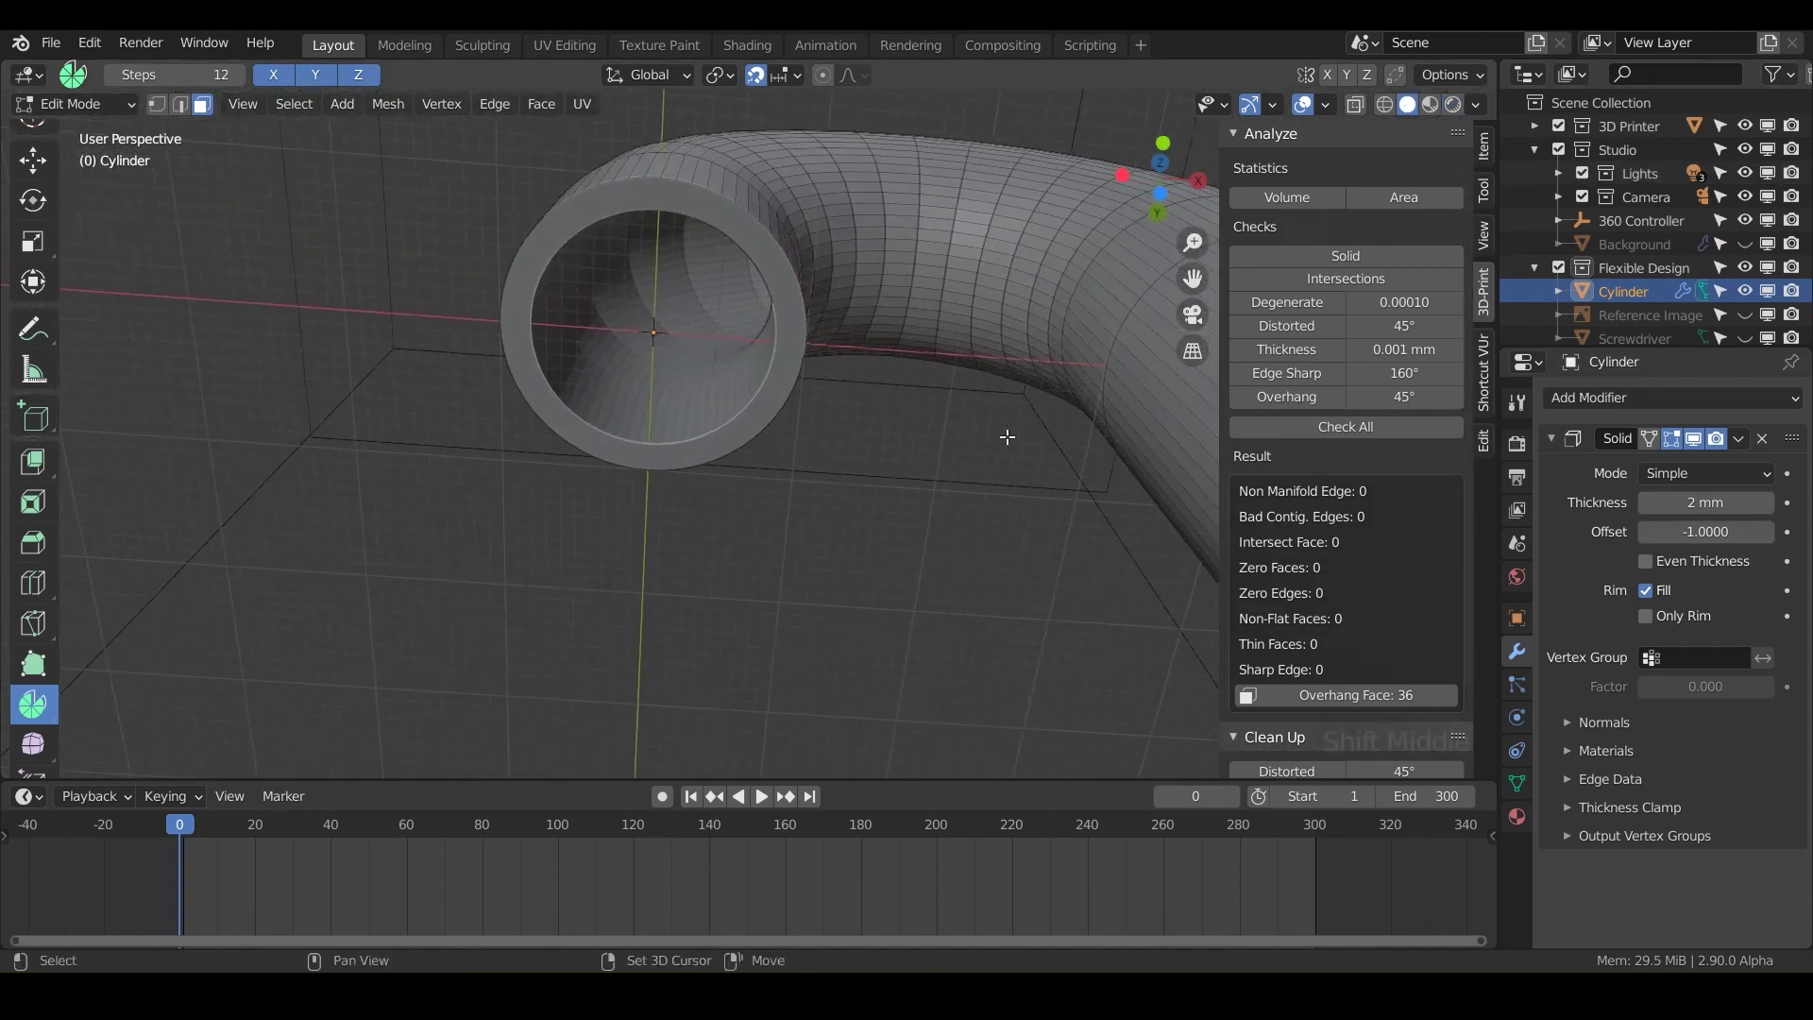
Compare the tube's open end with and without the Solidify modifier by toggling its viewport display.
click(1692, 442)
click(1694, 442)
click(1694, 442)
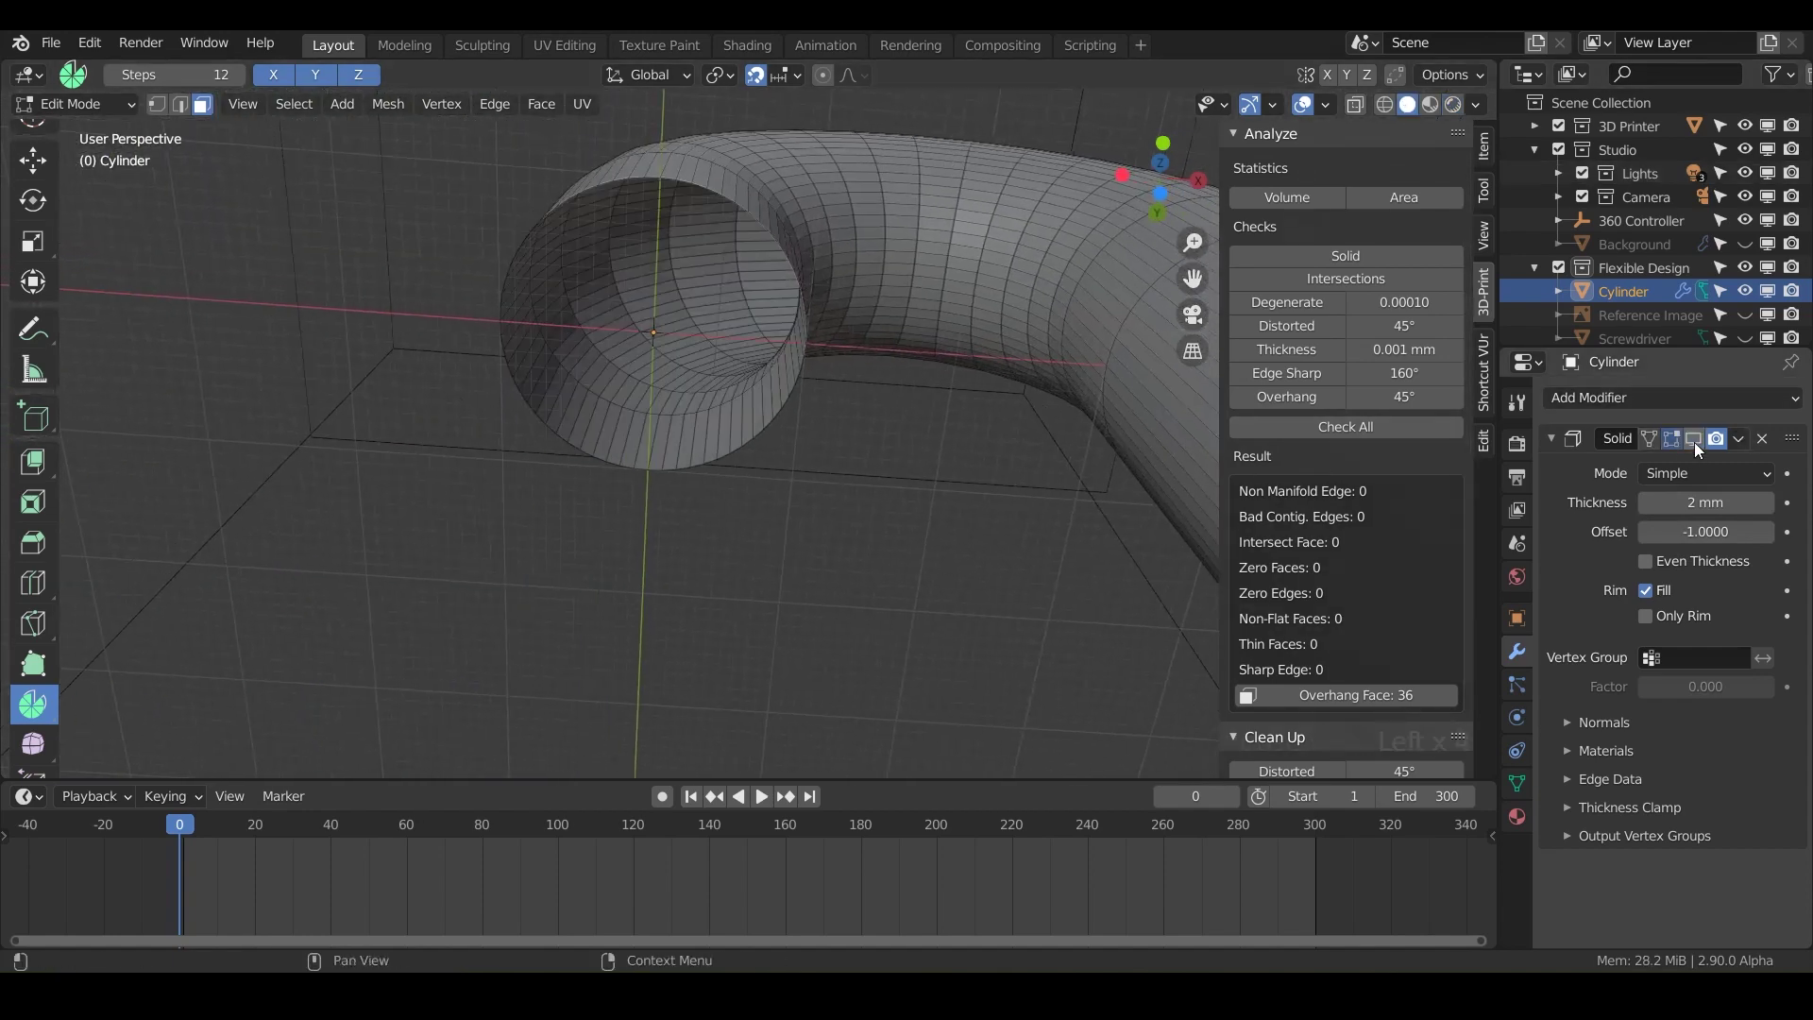
click(1694, 442)
click(1694, 442)
click(1694, 442)
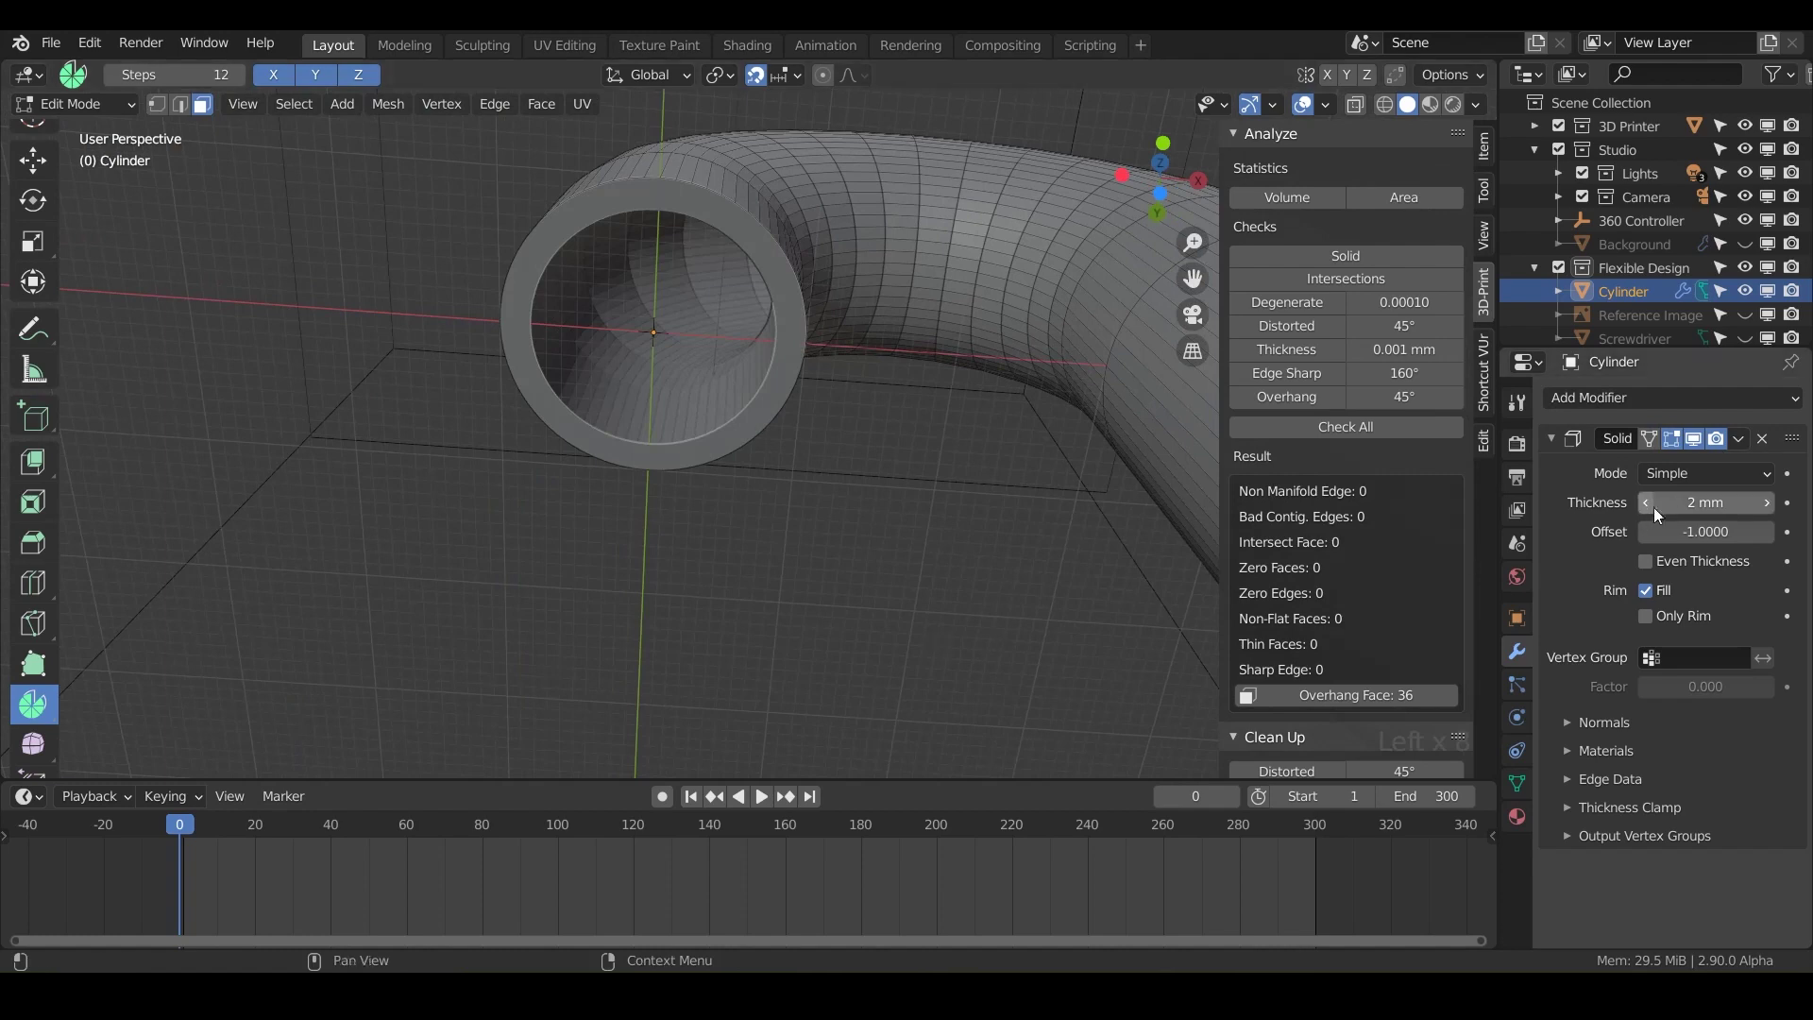
Try a Solidify thickness of 1.863 mm with an offset of 0, and restore the thickness to 2 mm.
mouse_move(1705, 502)
mouse_down()
mouse_move(1742, 502)
mouse_move(1672, 502)
mouse_up()
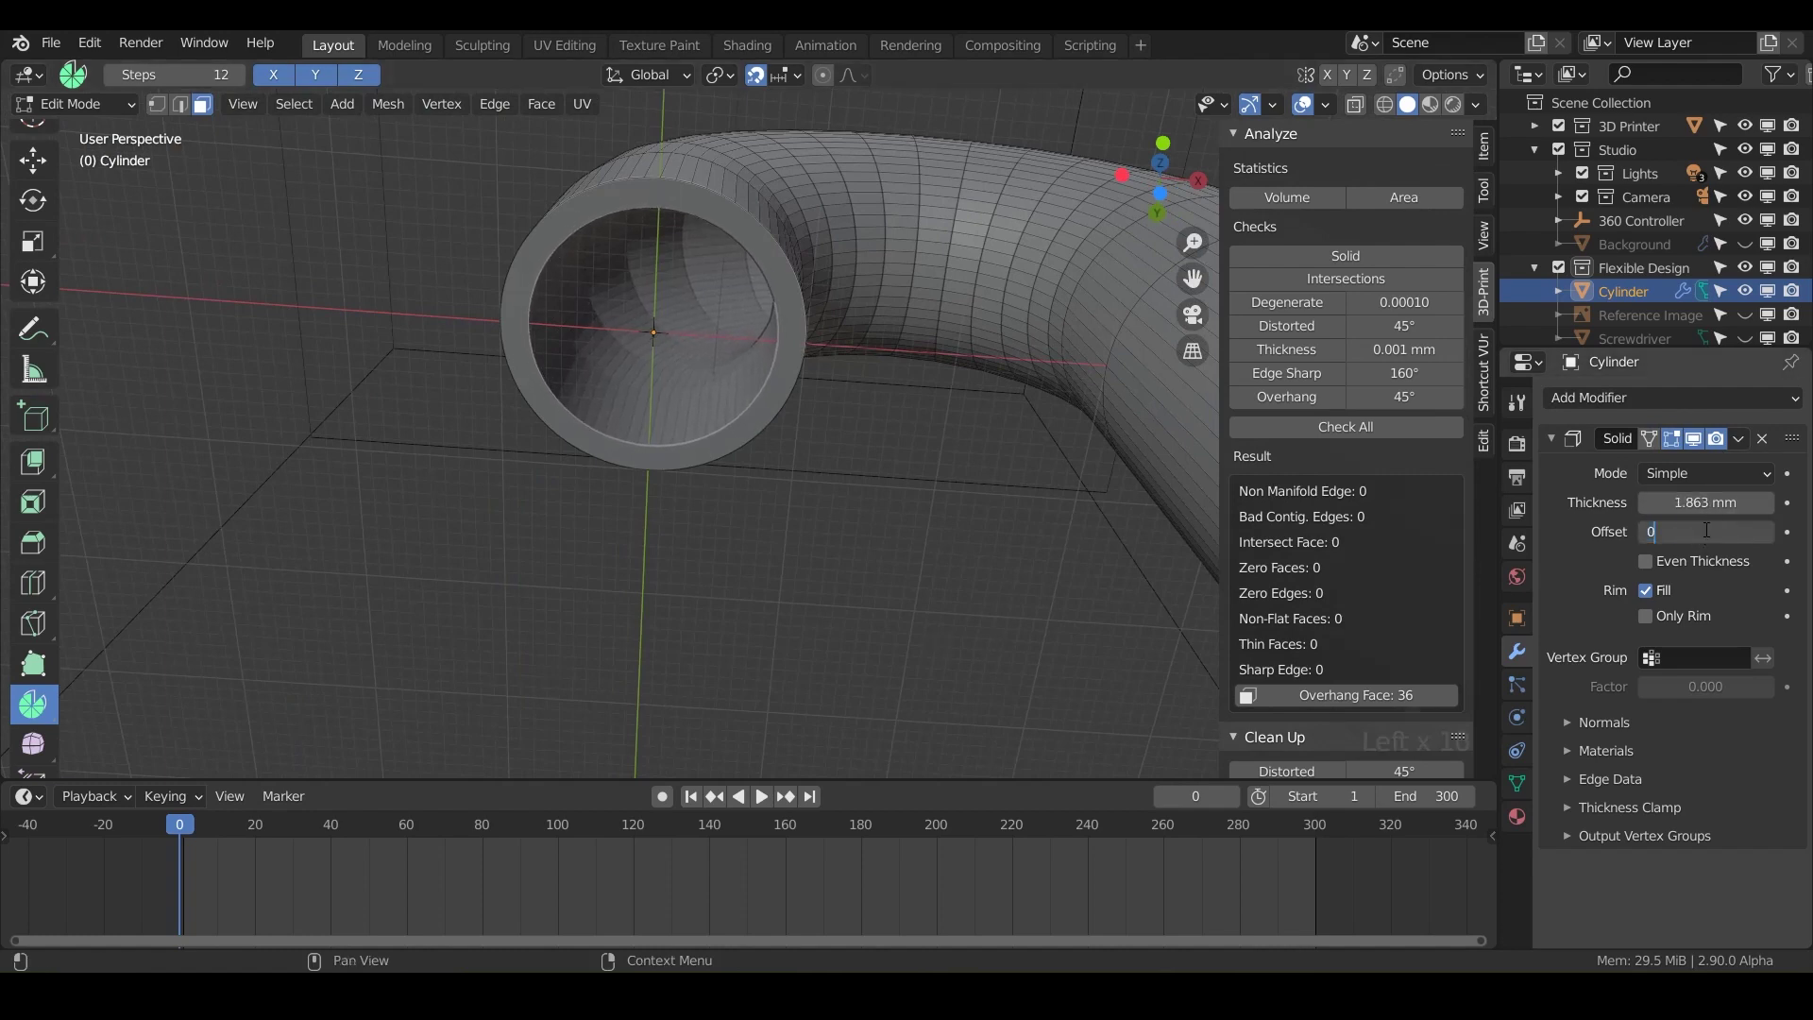
key(Return)
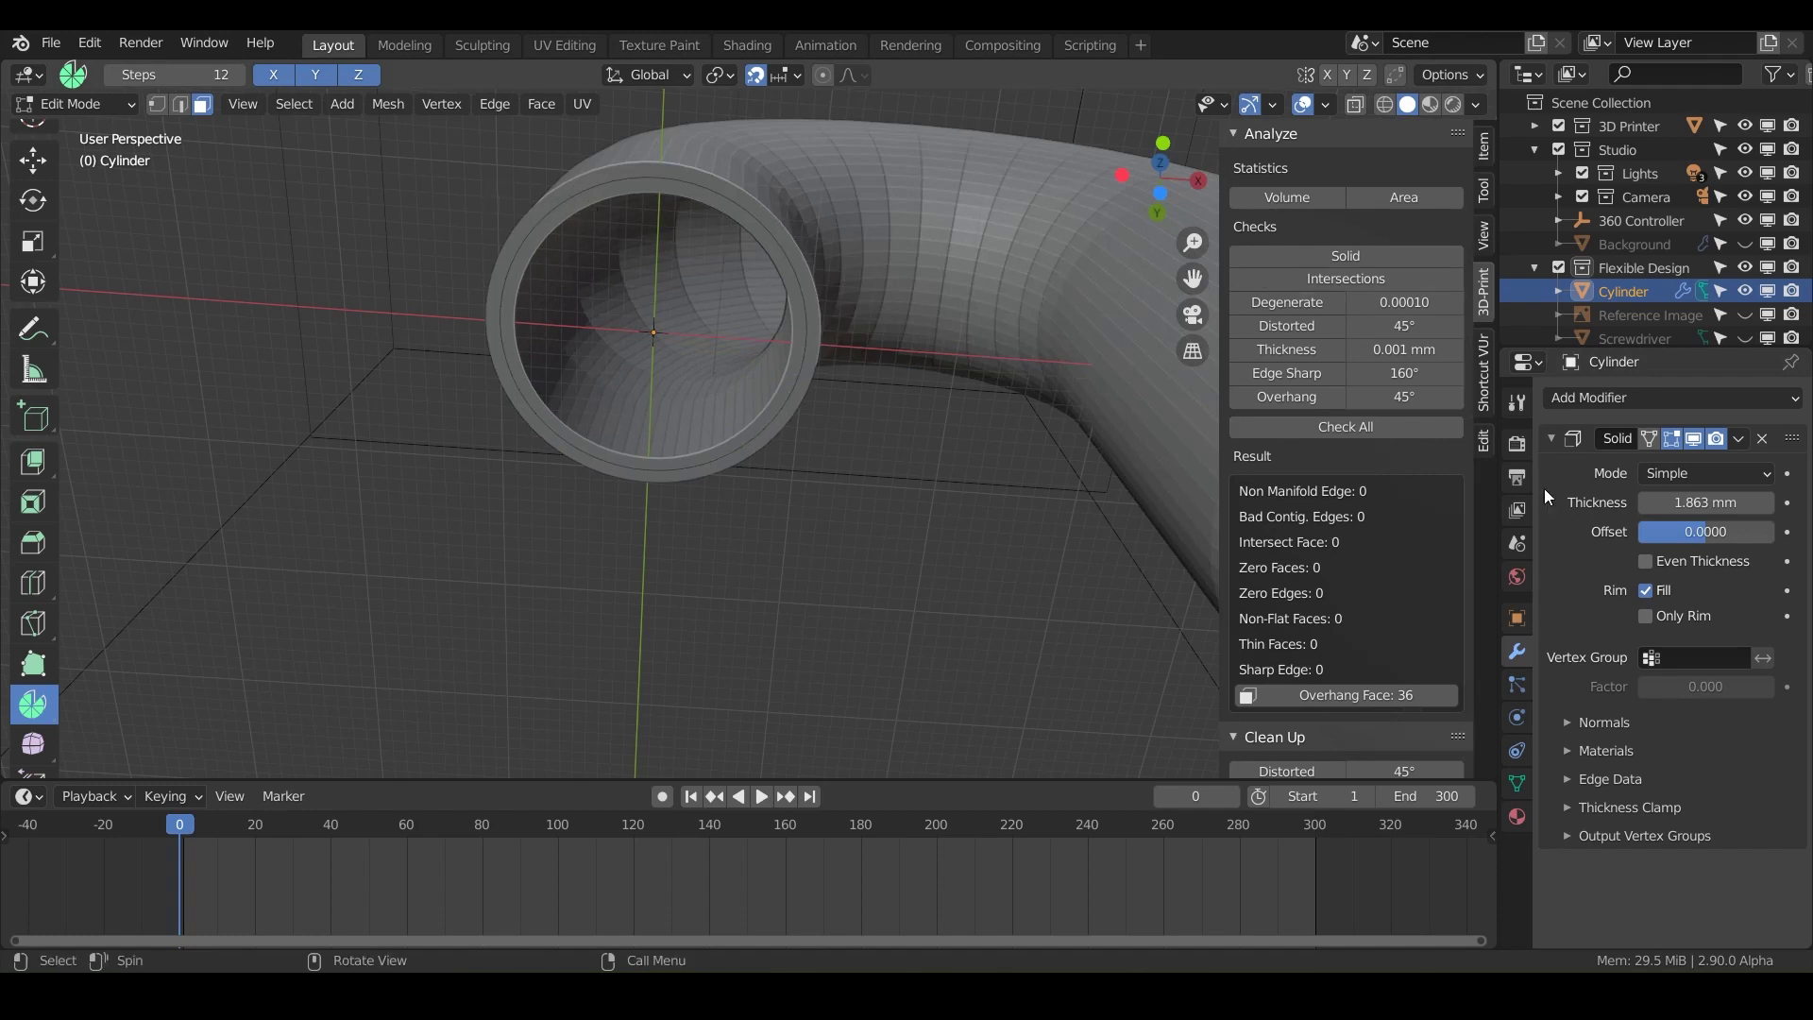
double_click(1682, 507)
text(2)
key(Return)
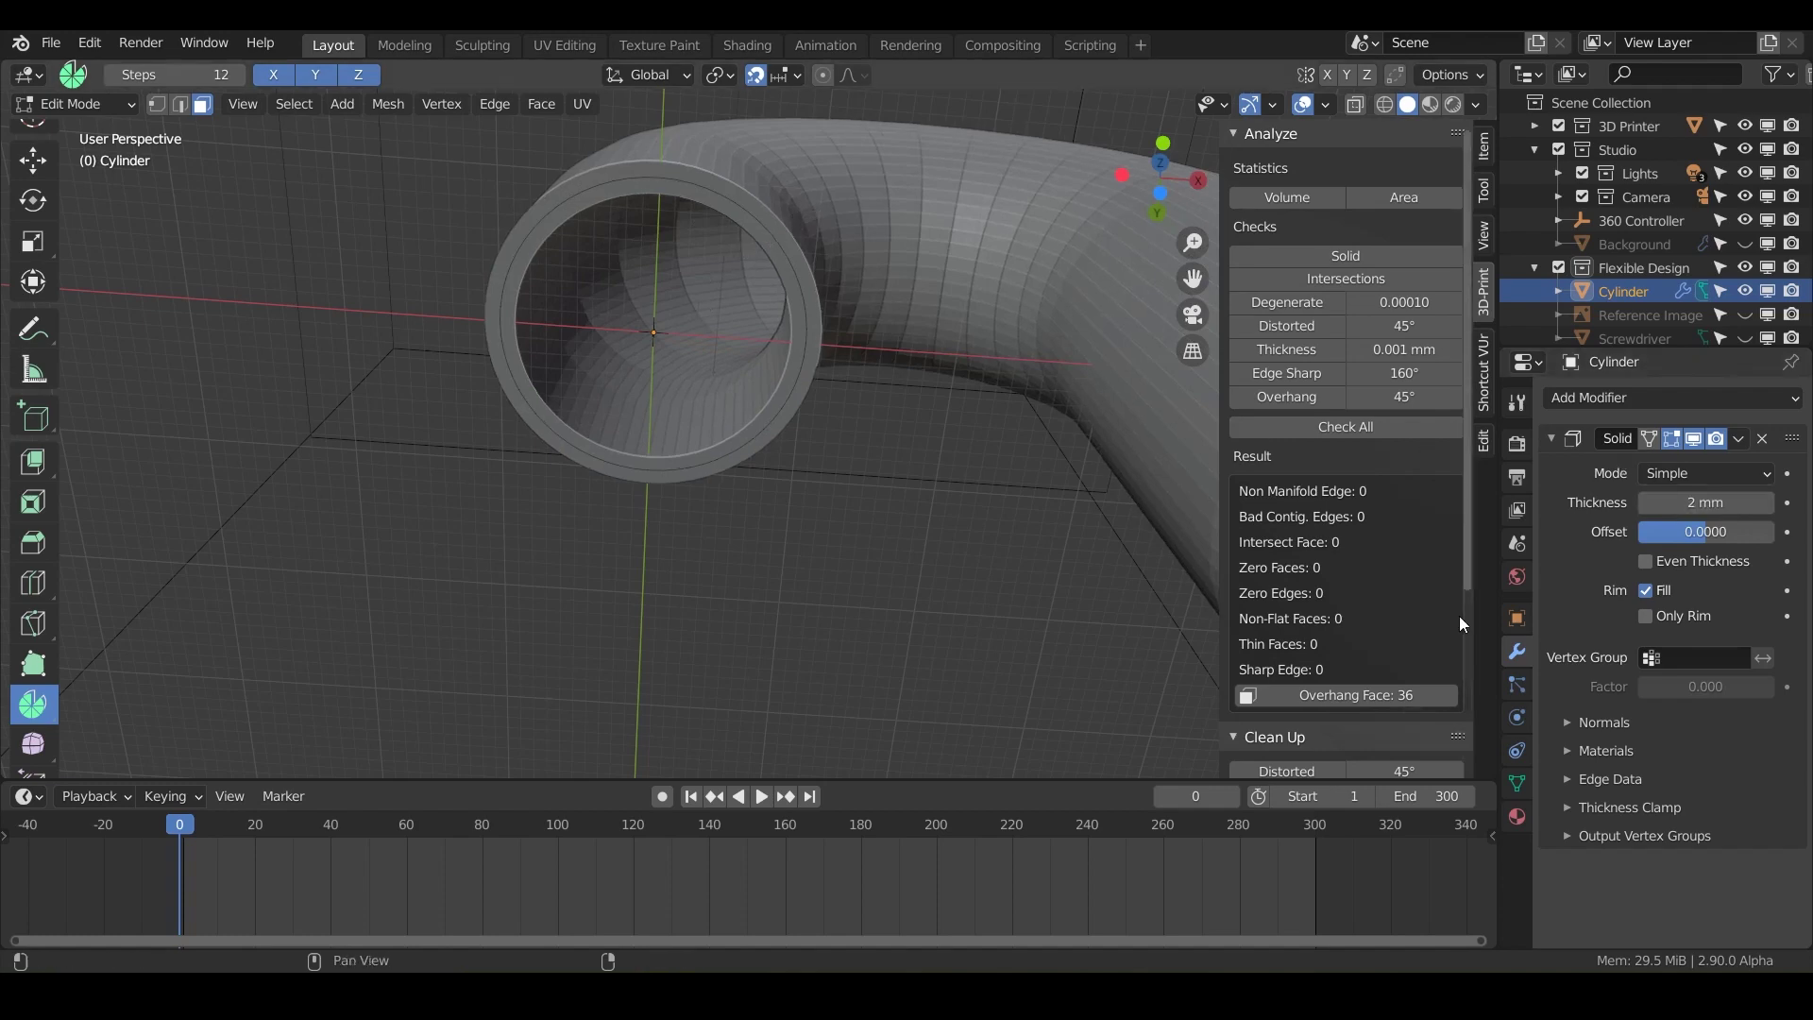
Set the Solidify modifier's offset to 1 so the wall thickens outward.
click(1675, 529)
text(1)
key(Return)
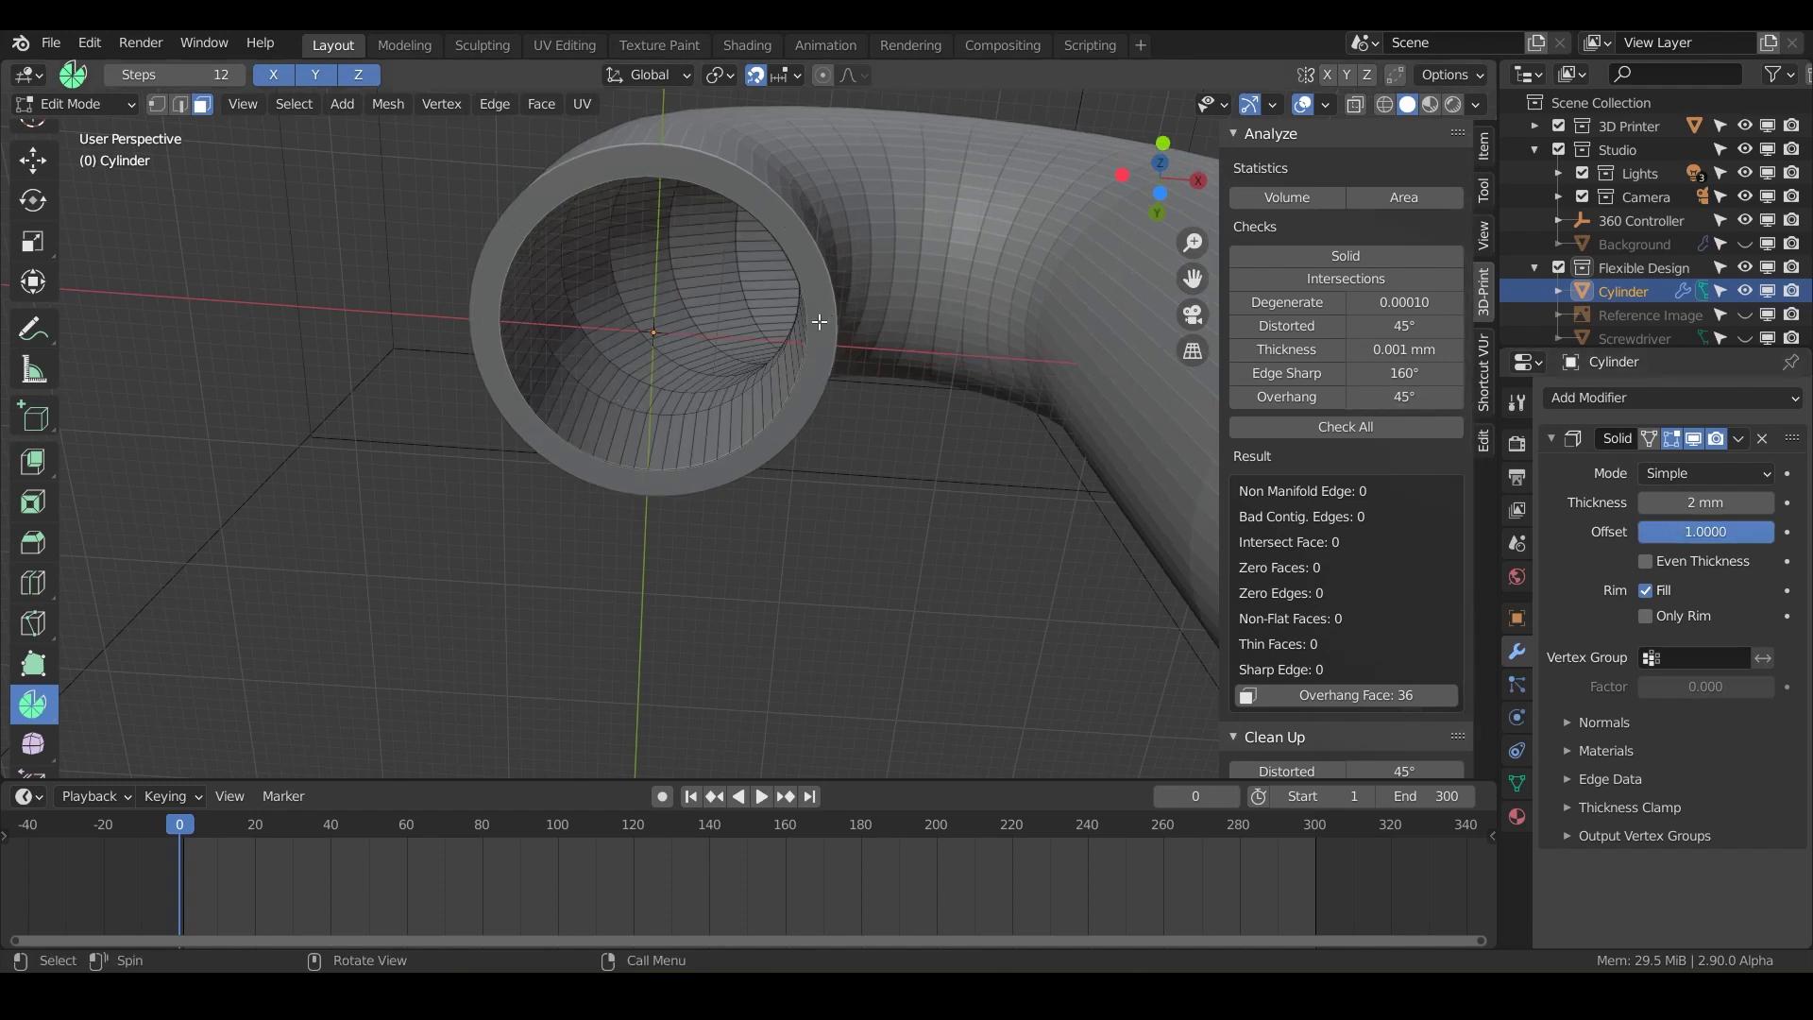
Return the tube from Edit Mode to Object Mode with the whole model in view.
scroll(777, 465, down, 4)
shift+middle_drag(777, 466, 415, 420)
scroll(669, 429, down, 5)
middle_drag(670, 428, 624, 649)
scroll(619, 583, down, 3)
key(Tab)
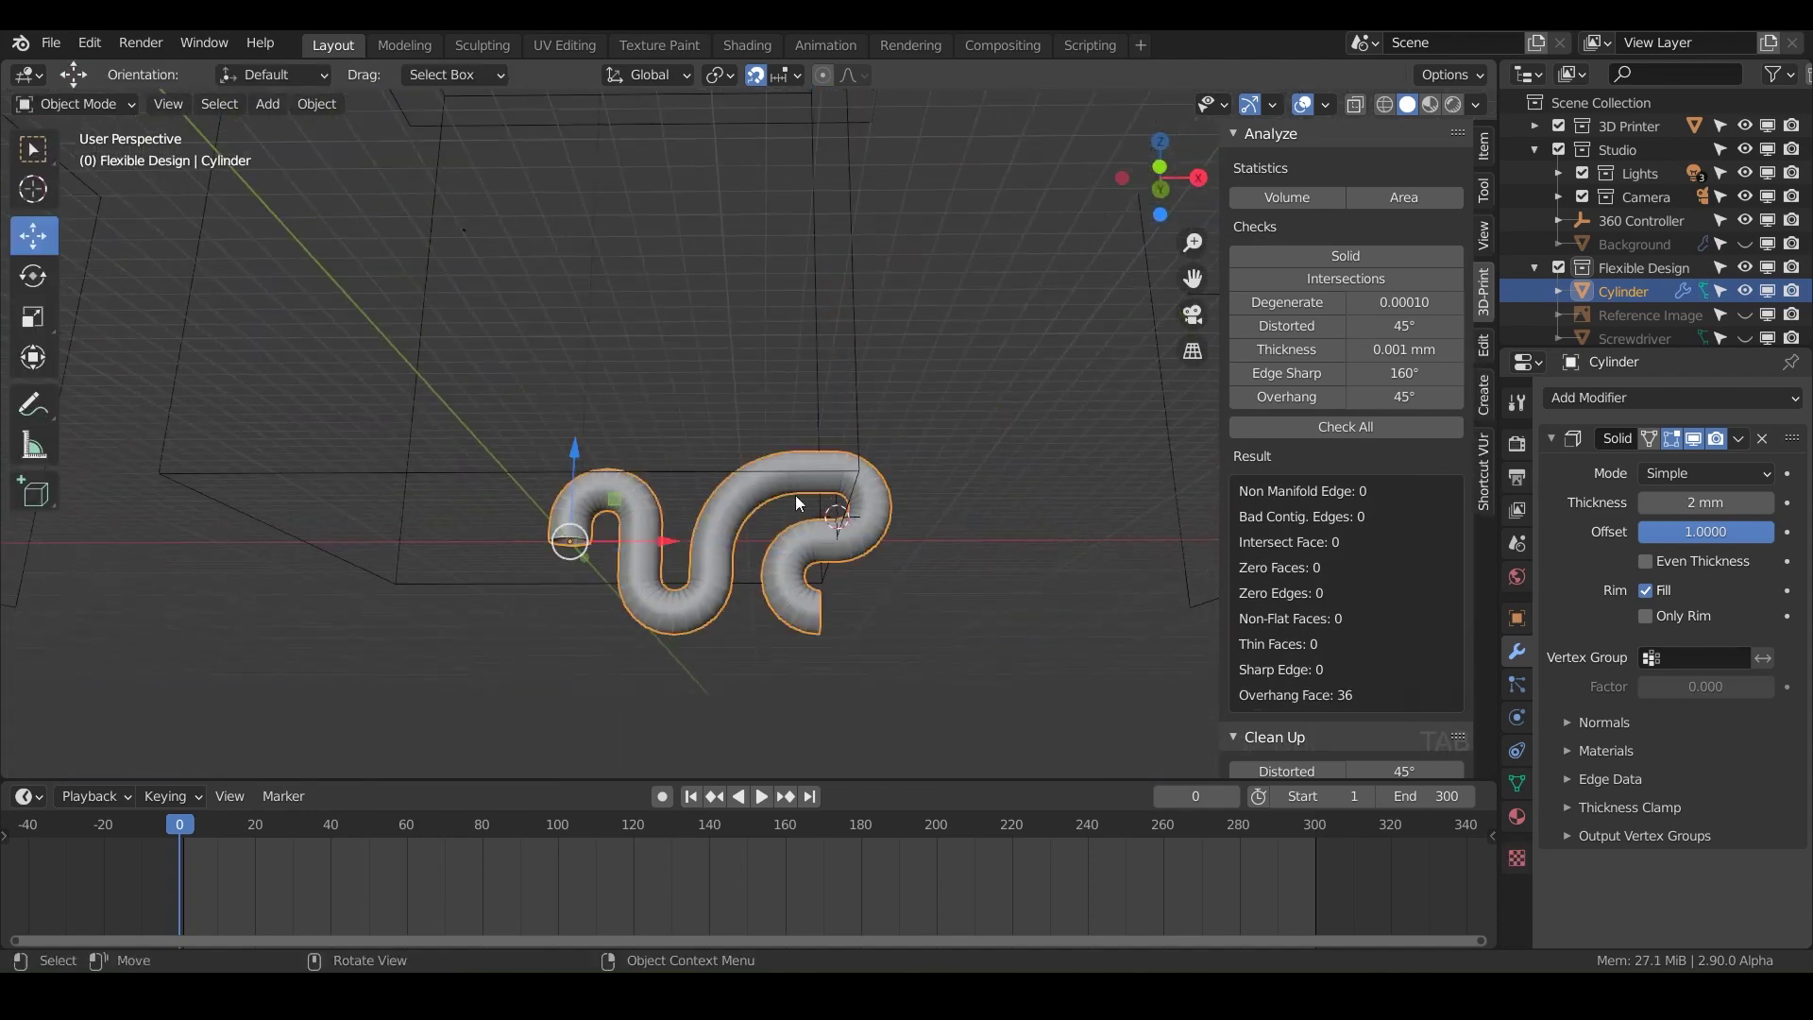
Rotate the tube 90° about the global X axis so it lies flat.
middle_drag(795, 495, 742, 593)
key(r)
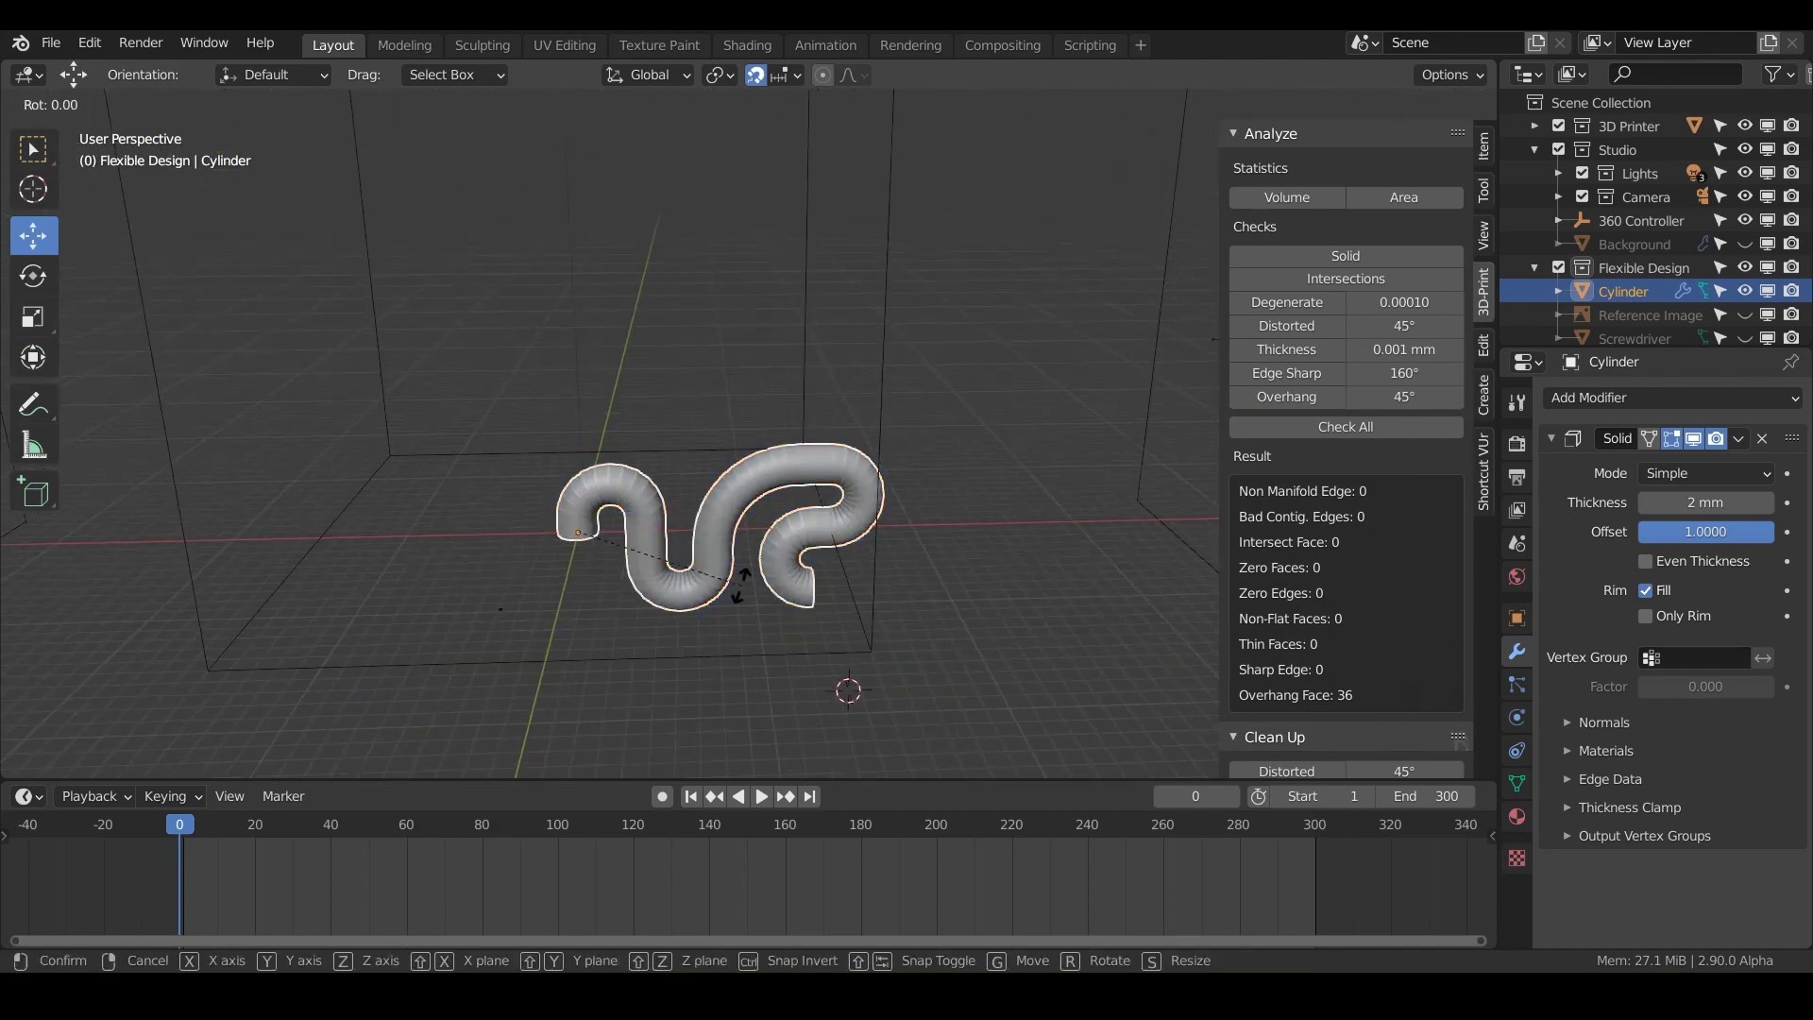
key(x)
key(9)
key(0)
key(Return)
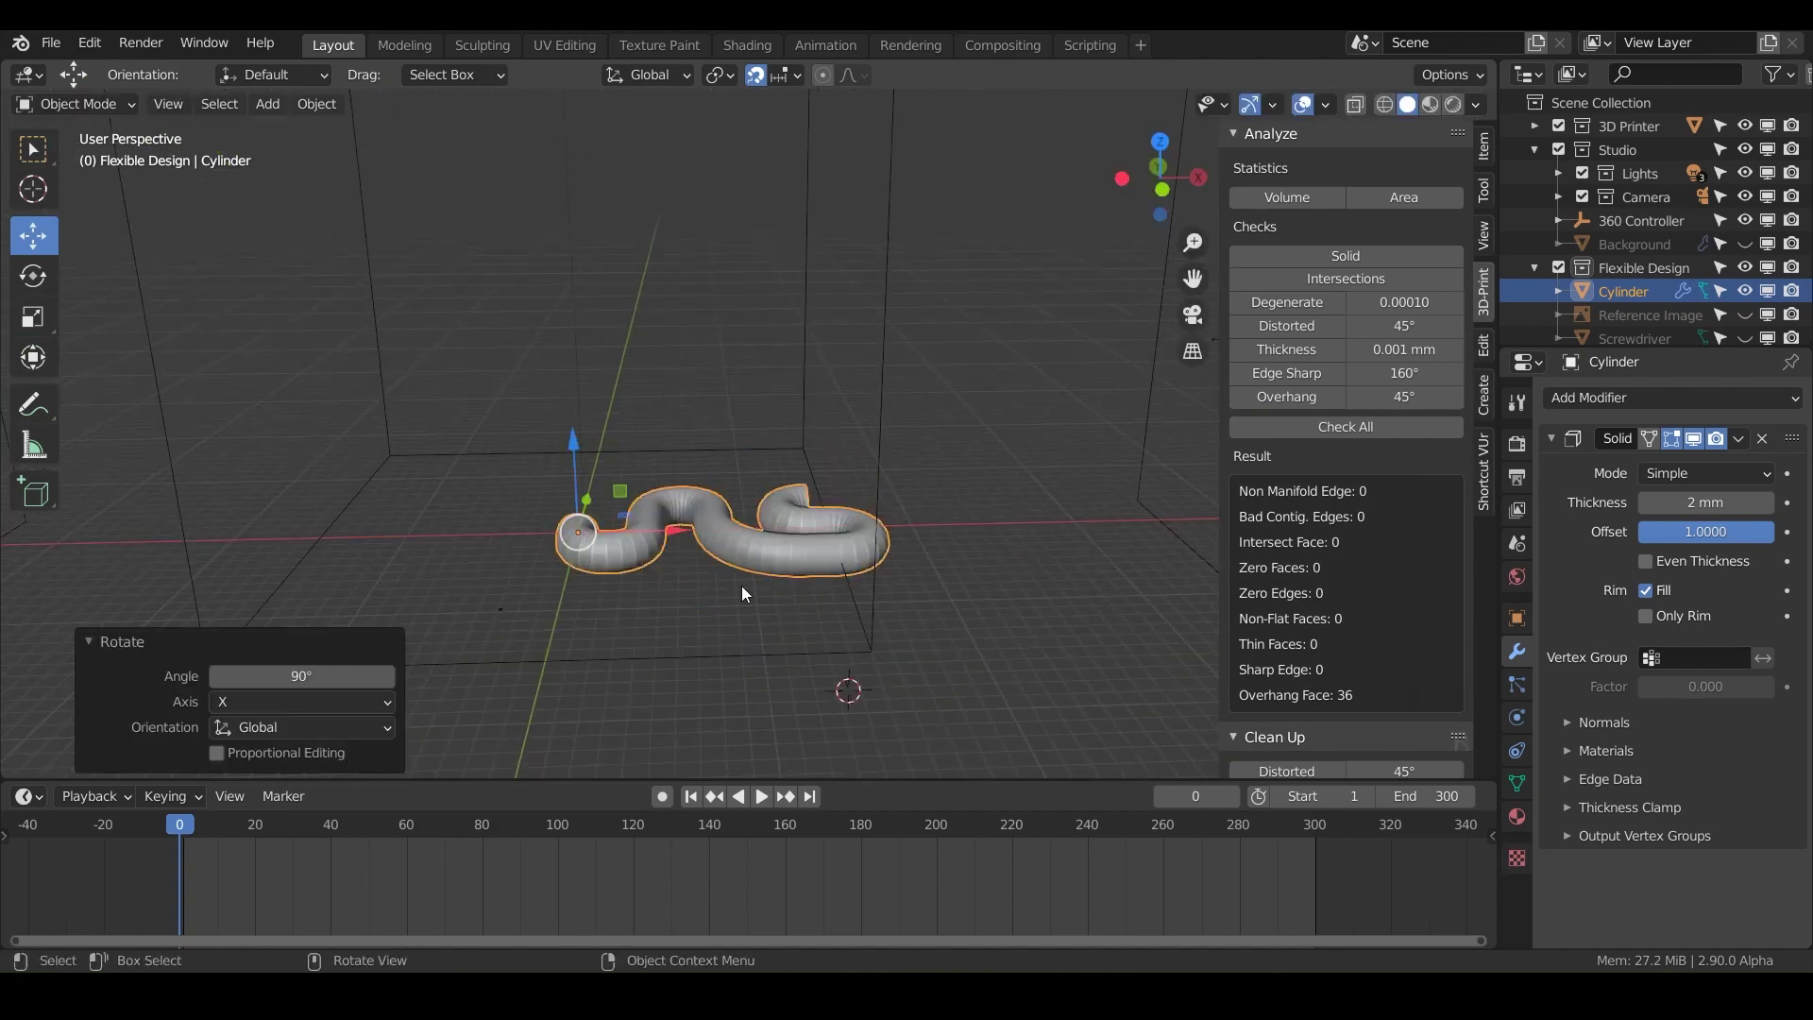
Move the tube by -81 mm in X, 30 mm in Y and 20 mm in Z.
shift+middle_drag(740, 586, 787, 678)
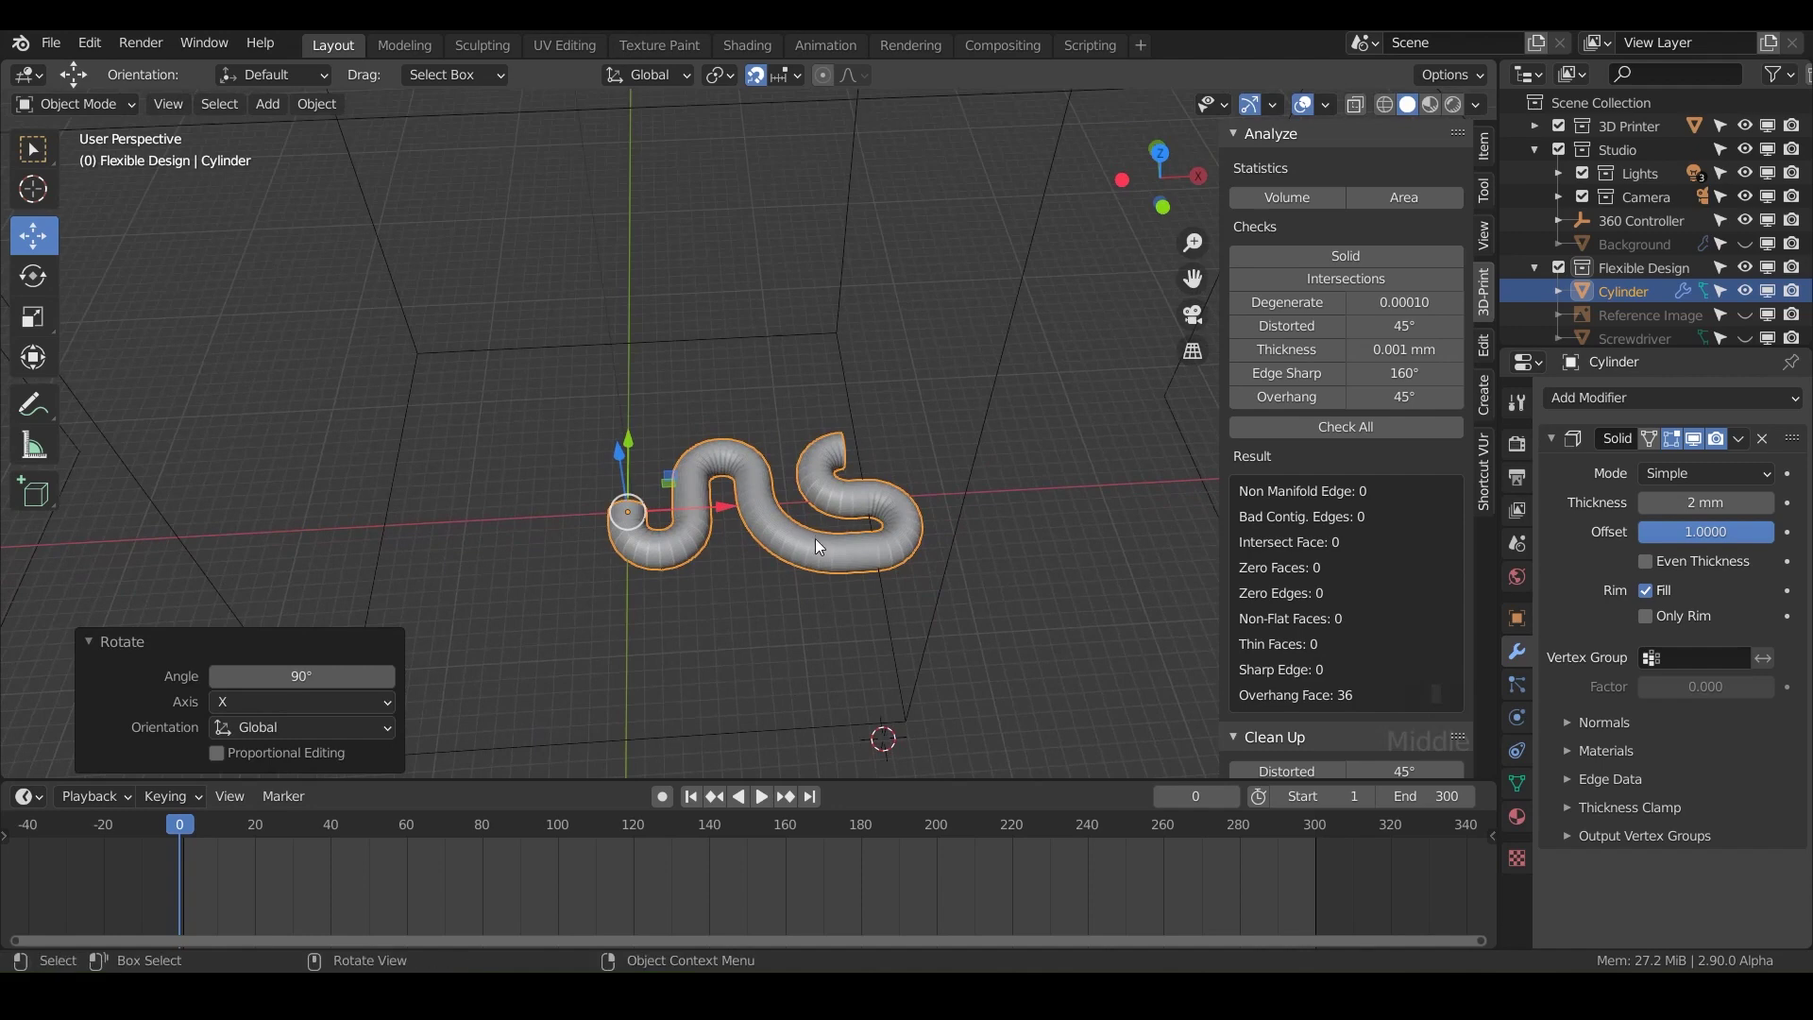
key(g)
click(686, 504)
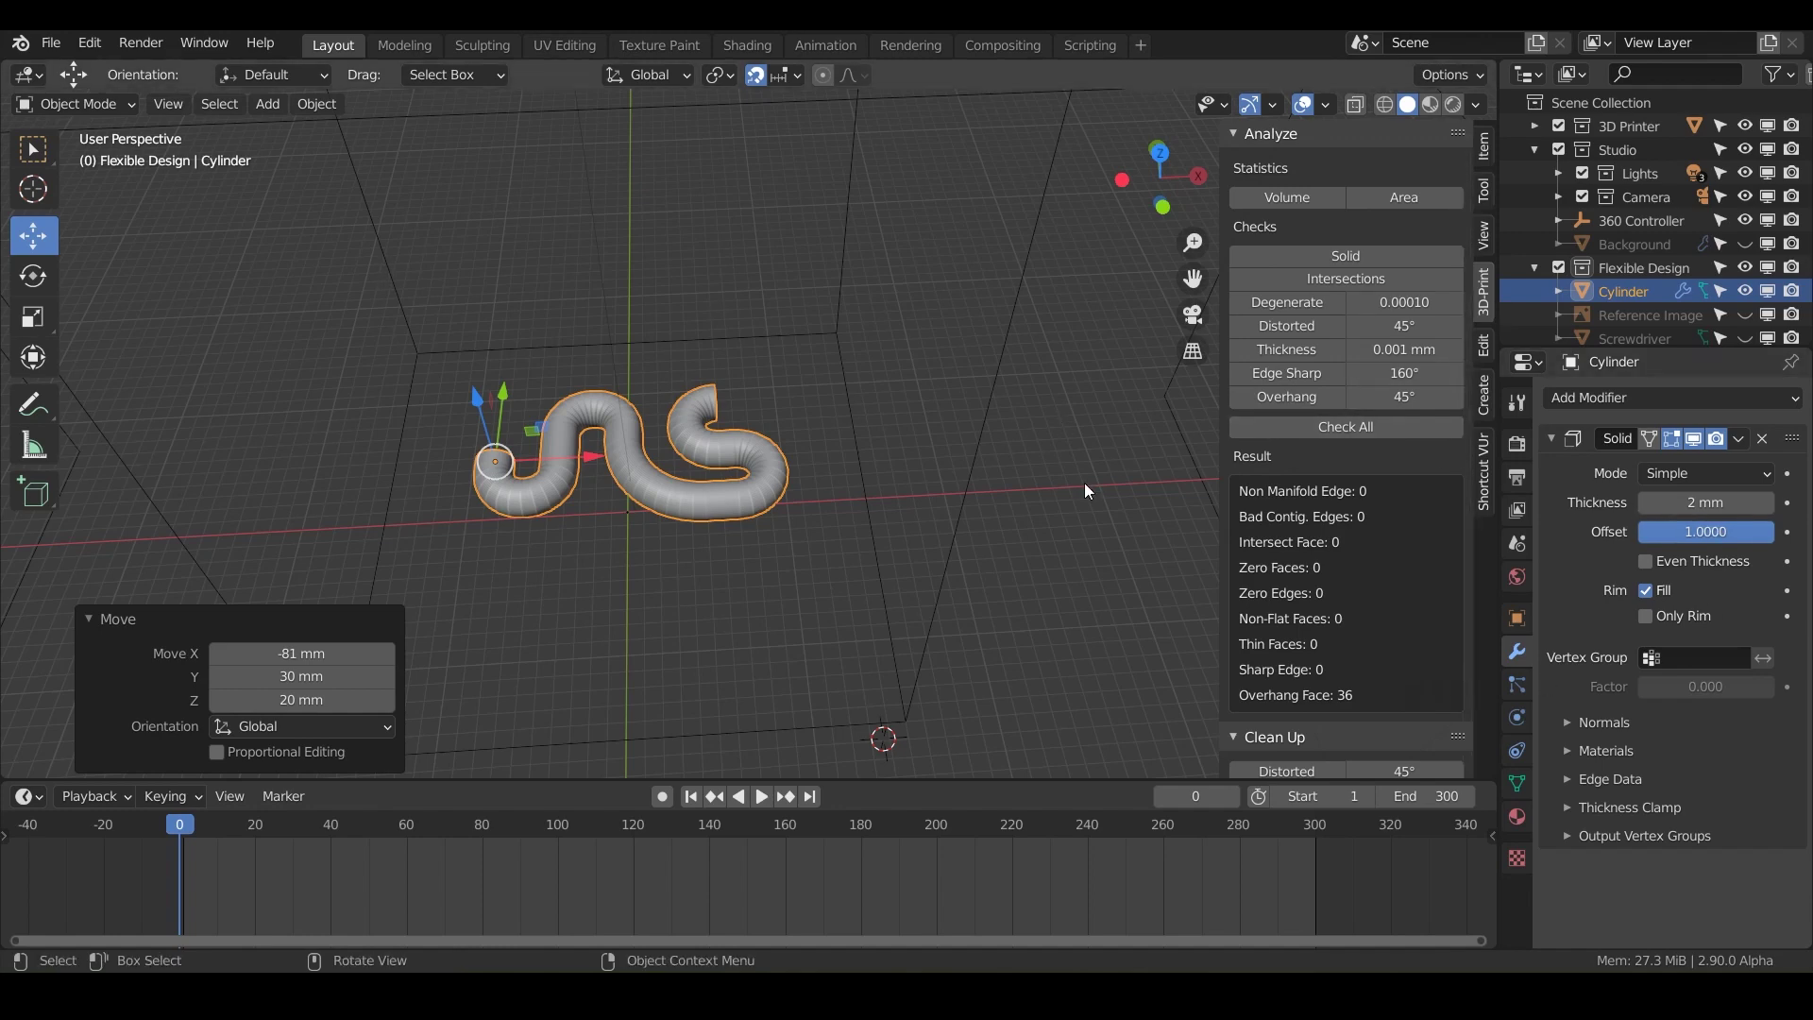
click(672, 500)
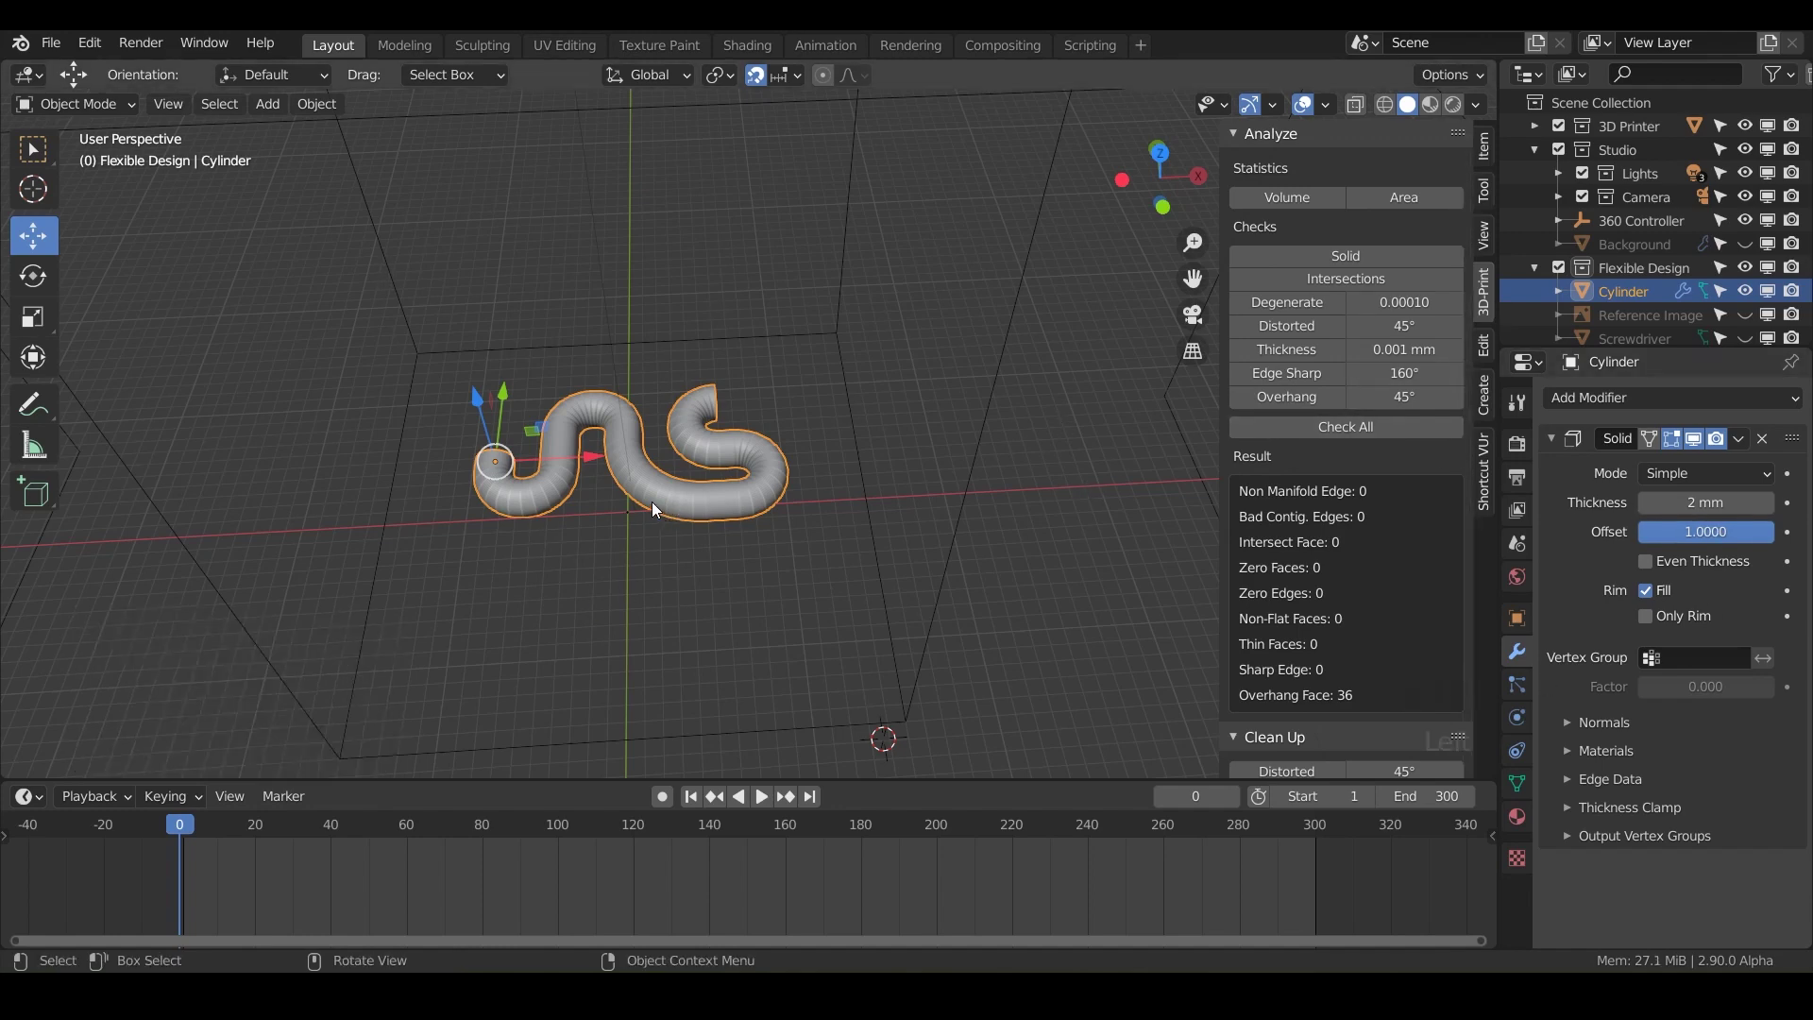
Run all 3D-print checks on the tube's mesh in Edit Mode with the selection tool active, and select the reported non-manifold edges.
key(Tab)
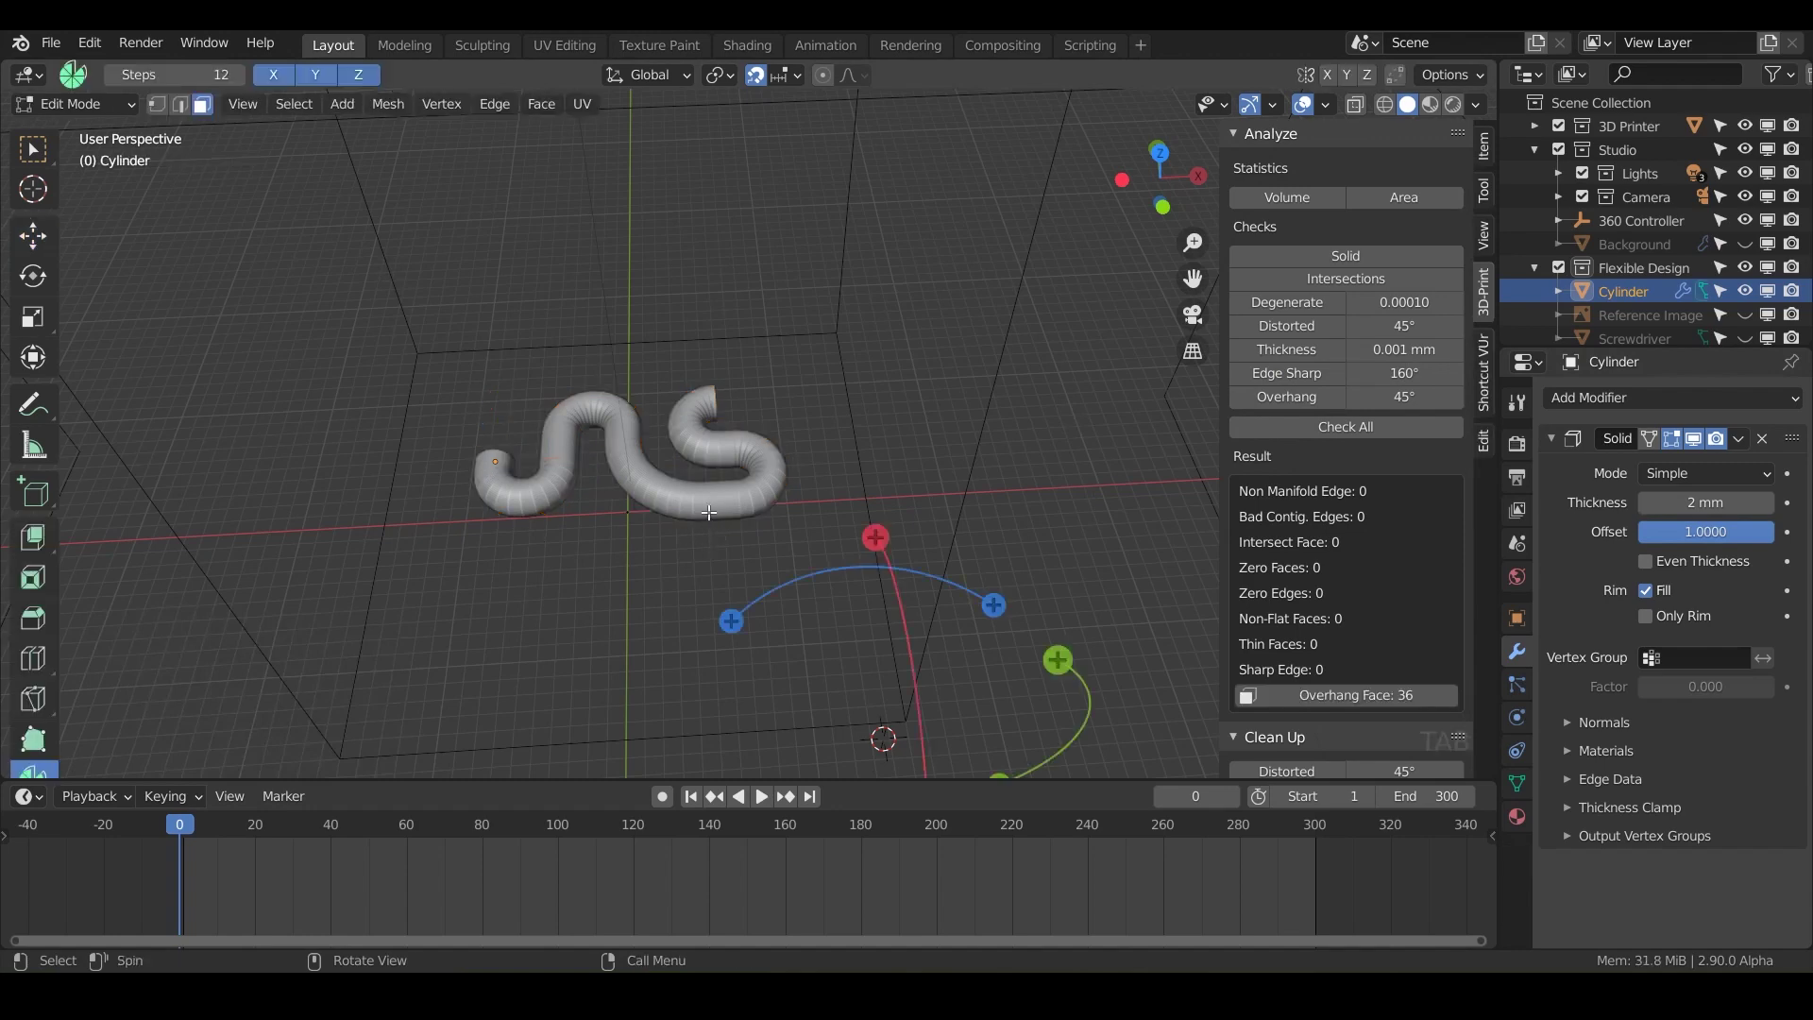
key(w)
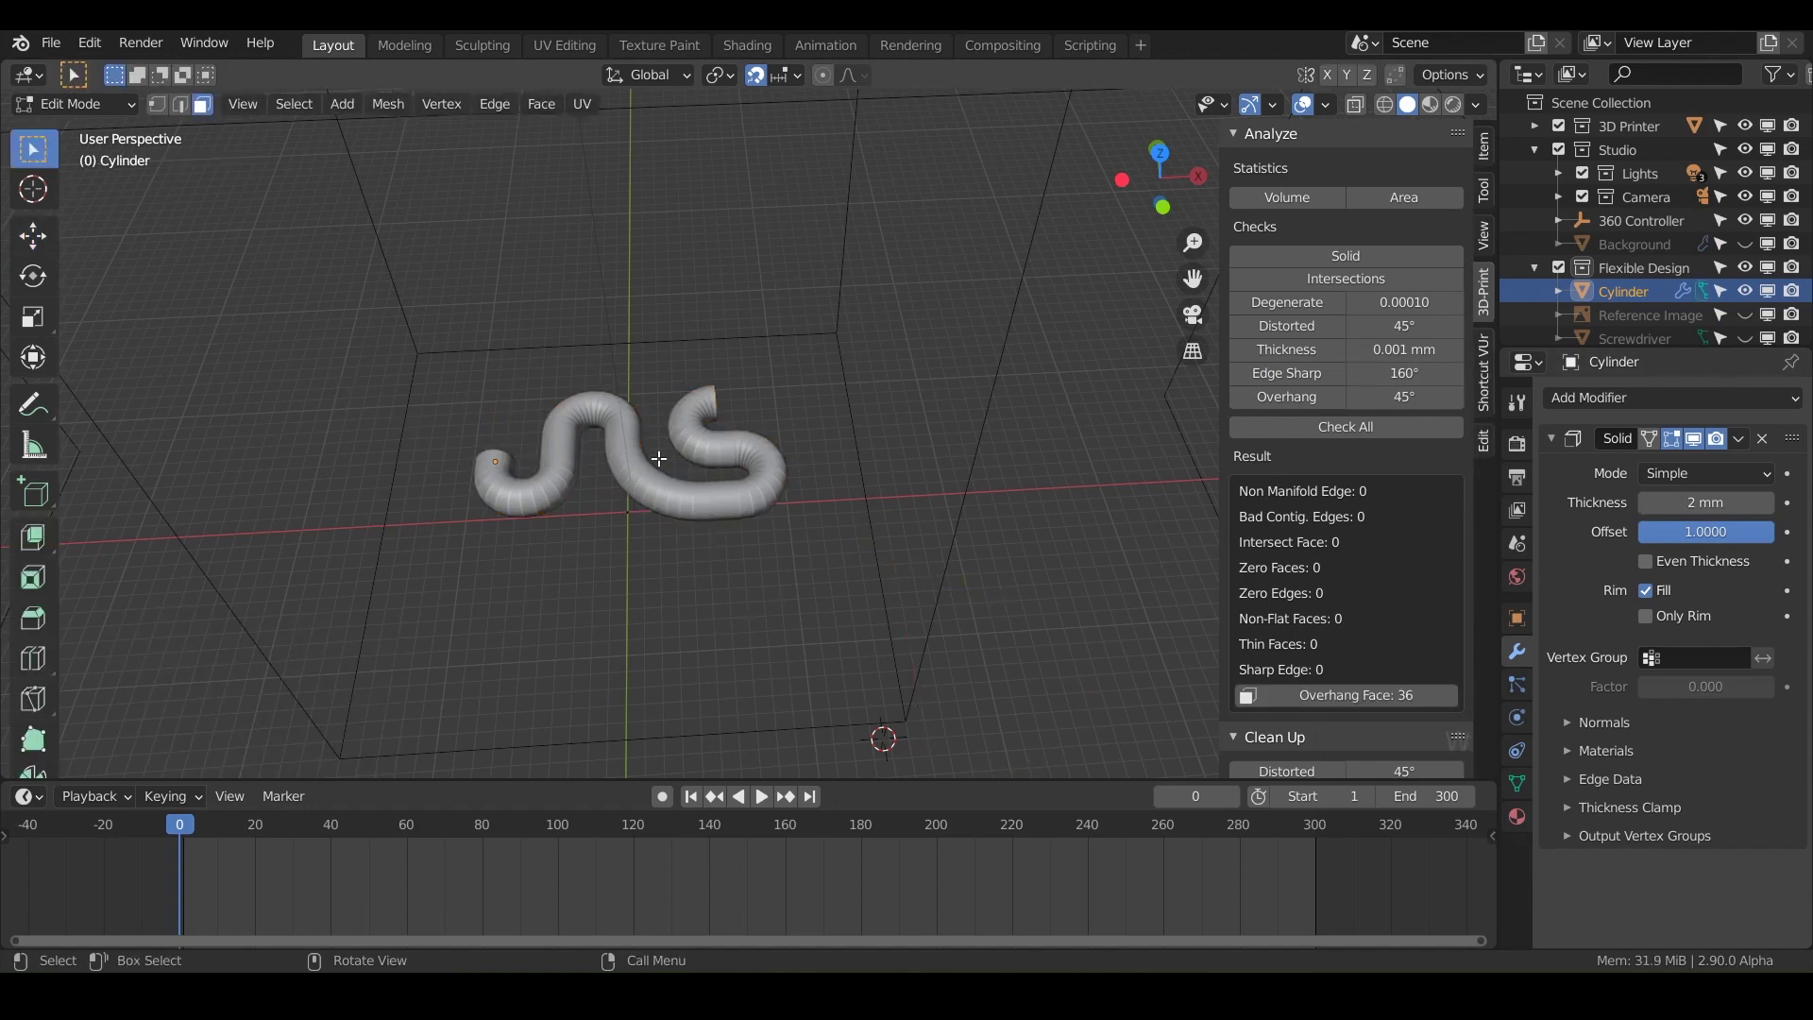
scroll(711, 489, up, 7)
shift+middle_drag(1164, 460, 1239, 427)
click(1348, 428)
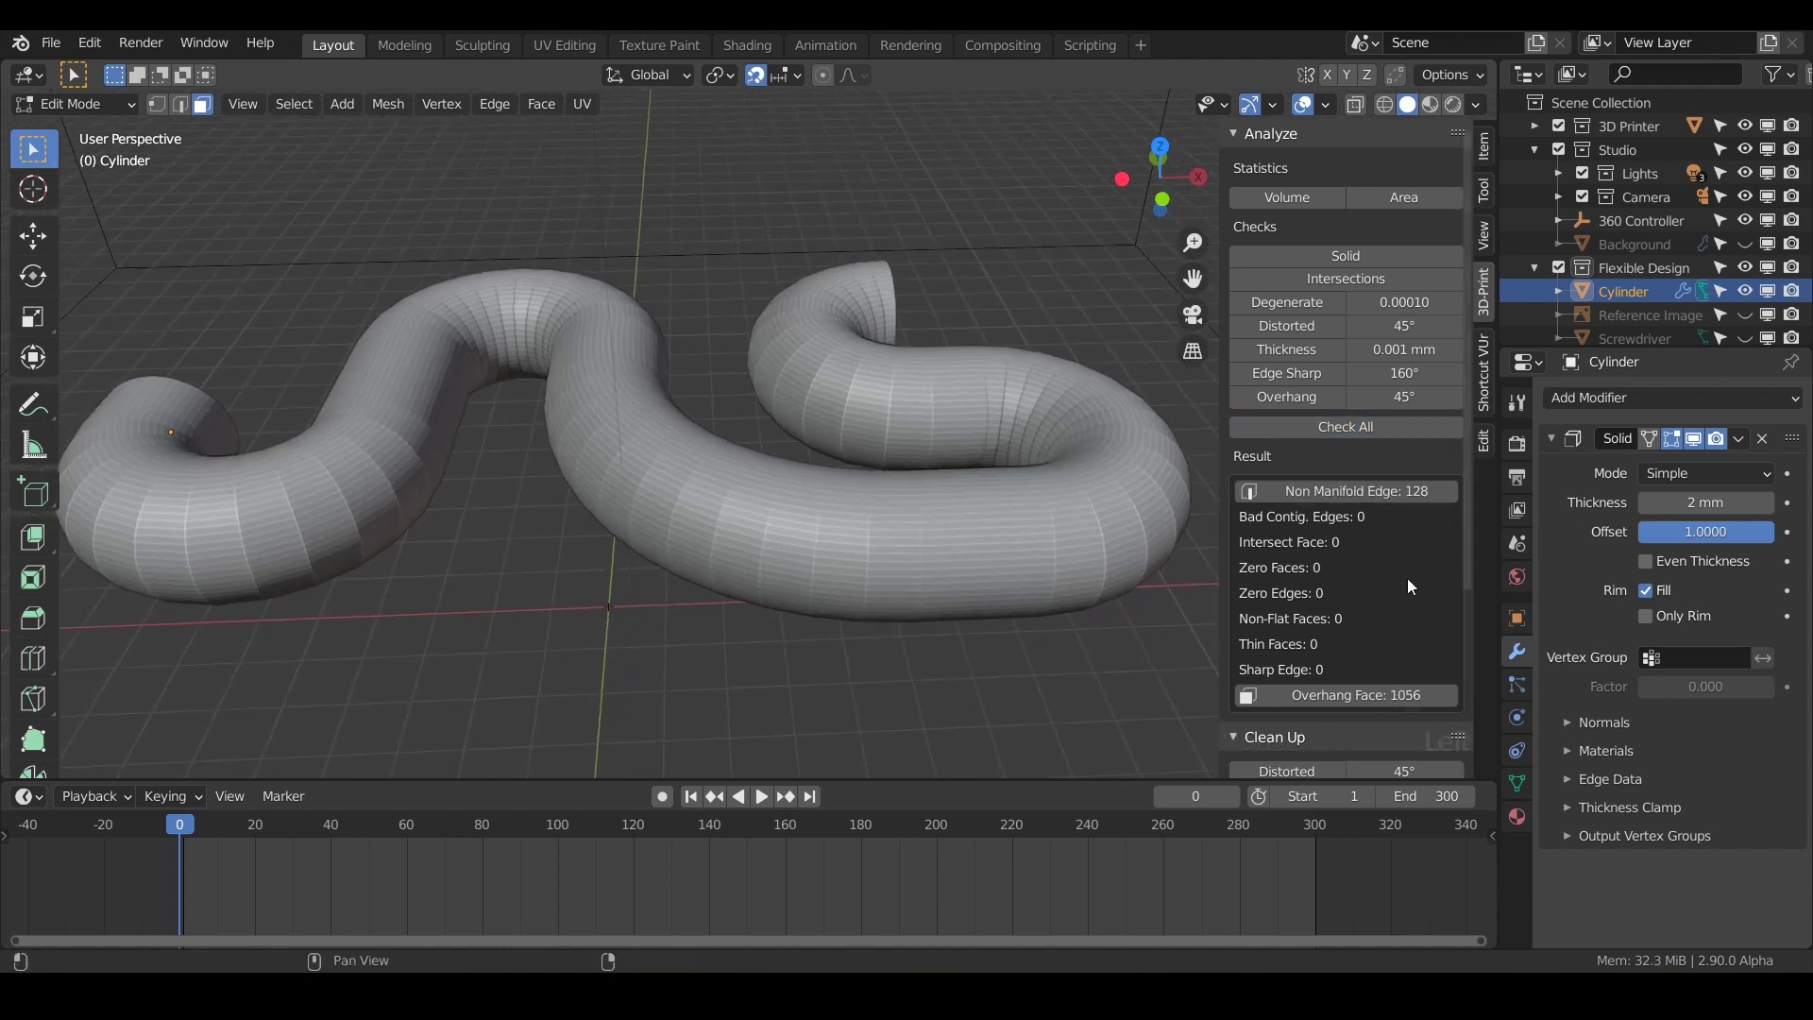
click(1363, 491)
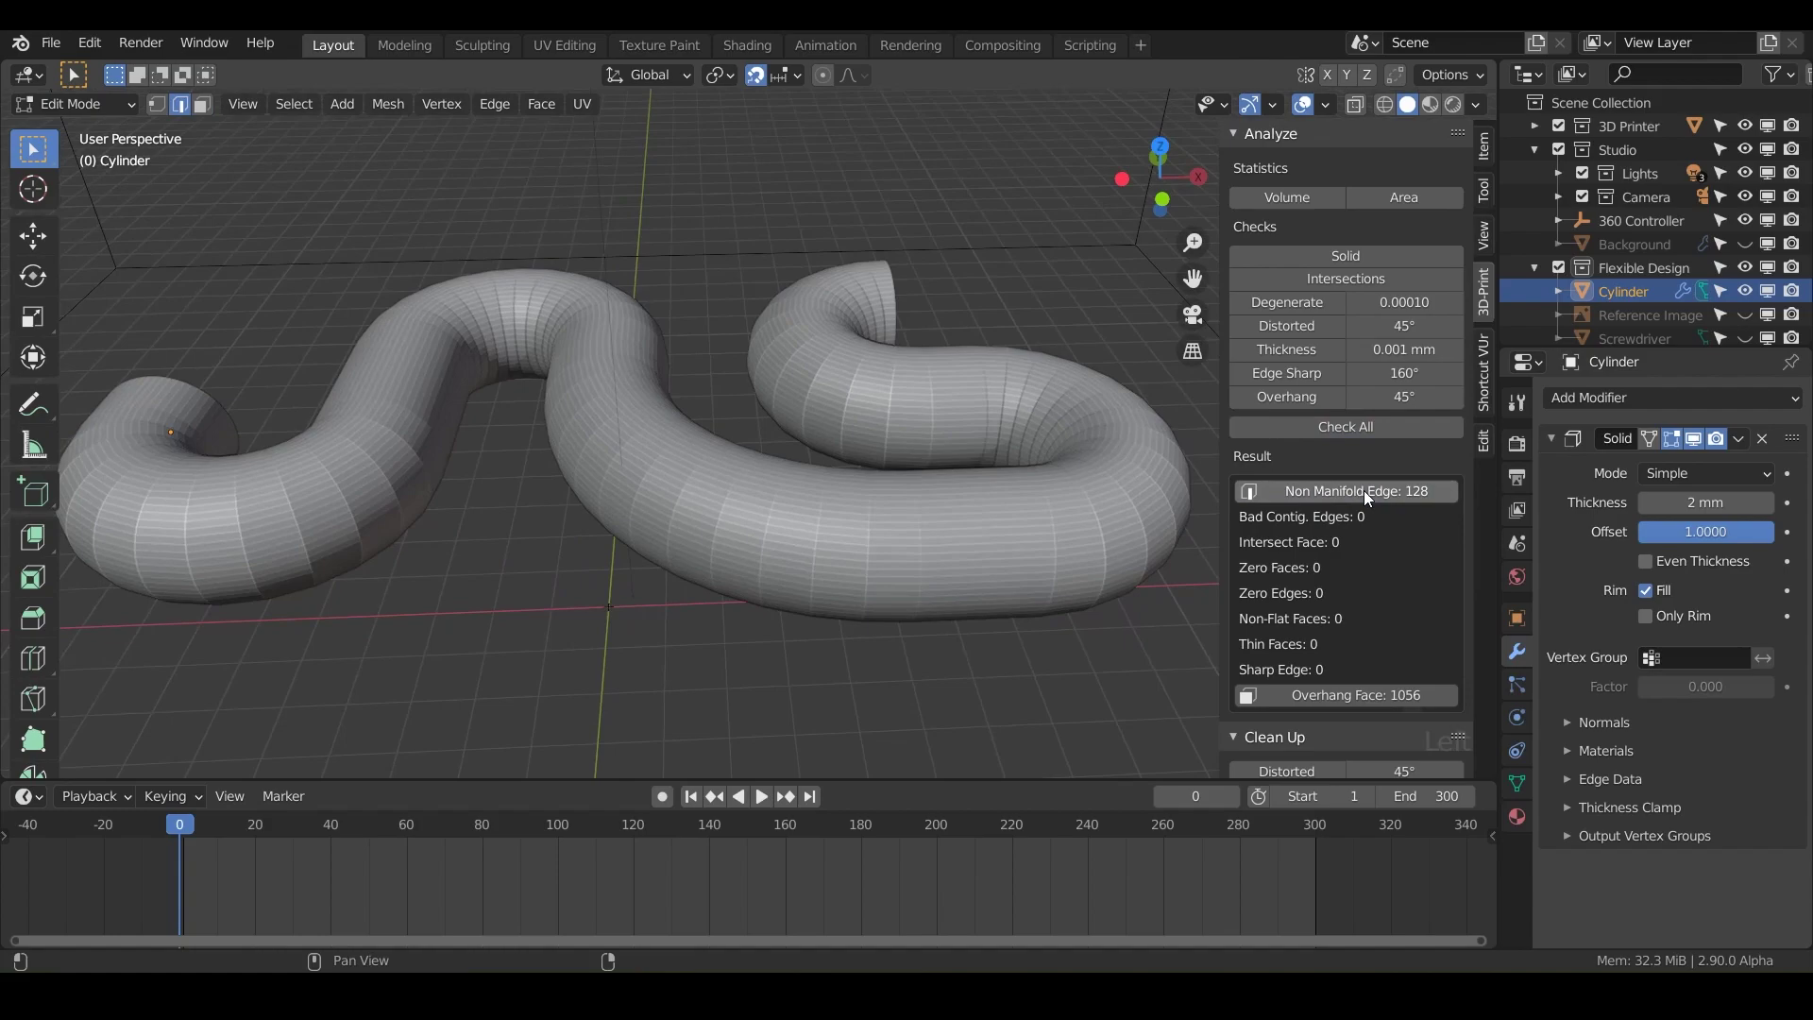
Examine the selected non-manifold edges at the tube's open ends with the Solidify modifier's viewport display off and on again.
click(1694, 439)
middle_drag(661, 529, 945, 510)
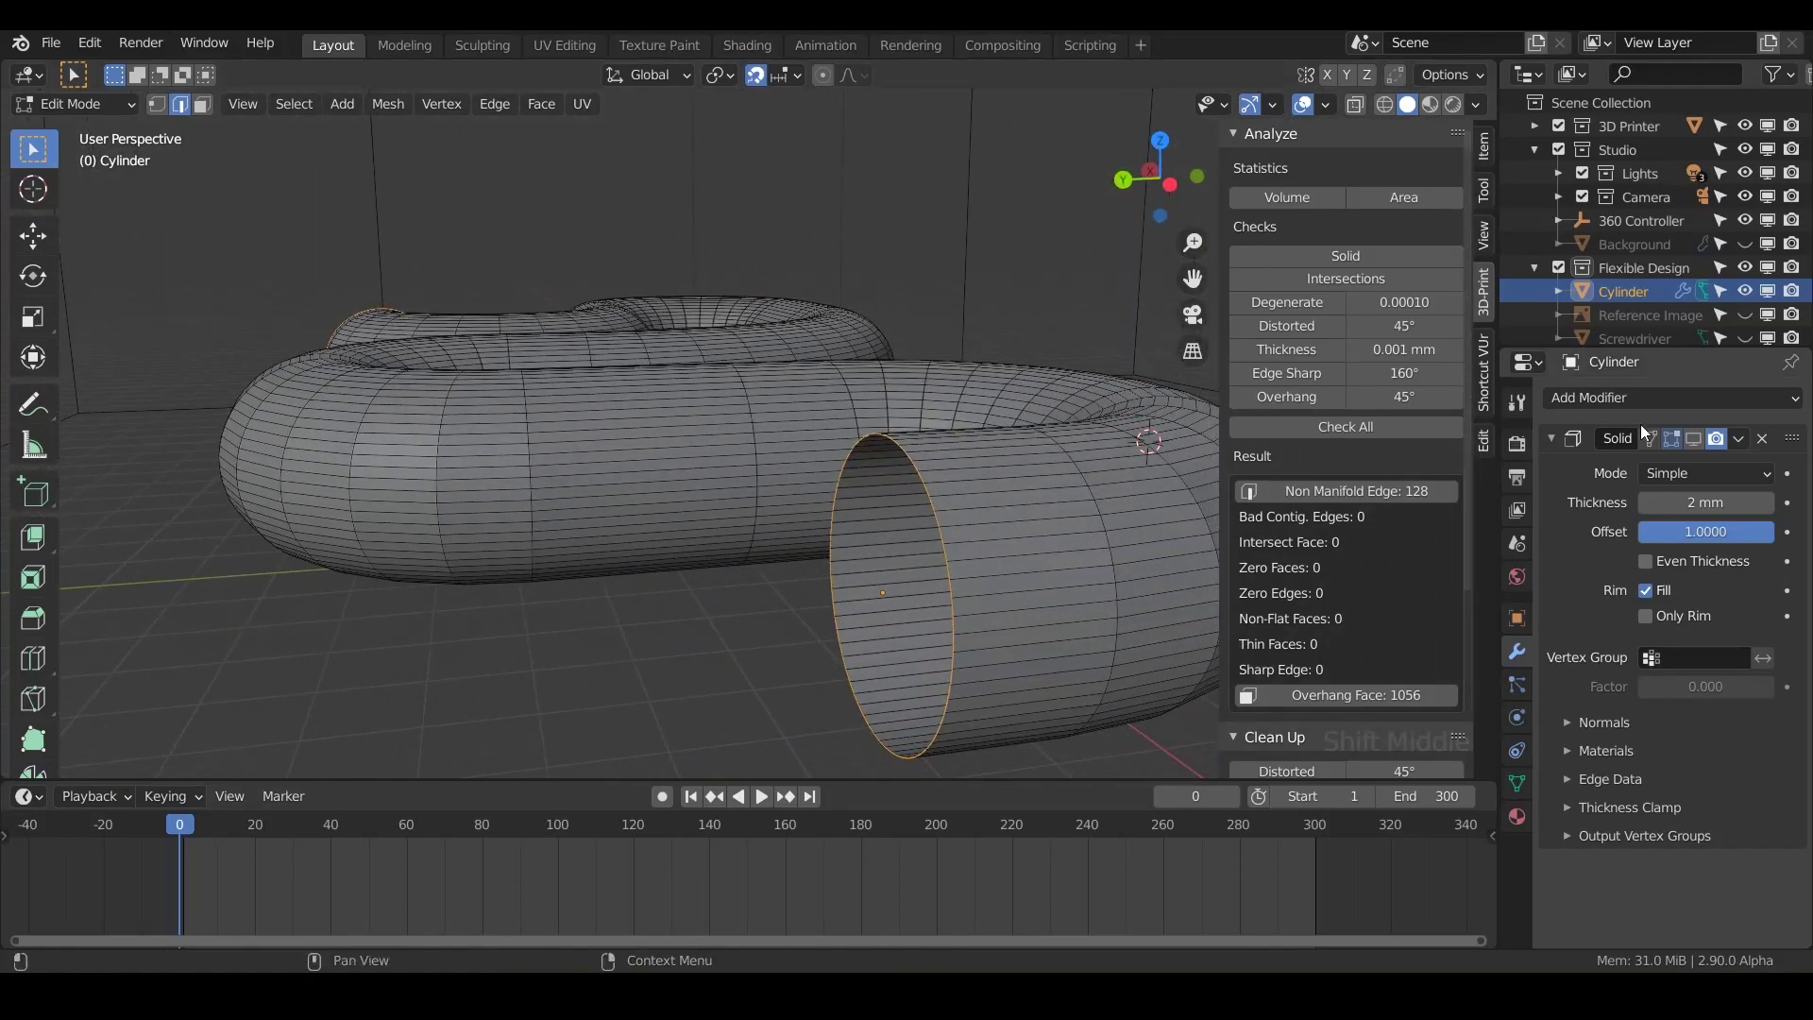
click(1693, 438)
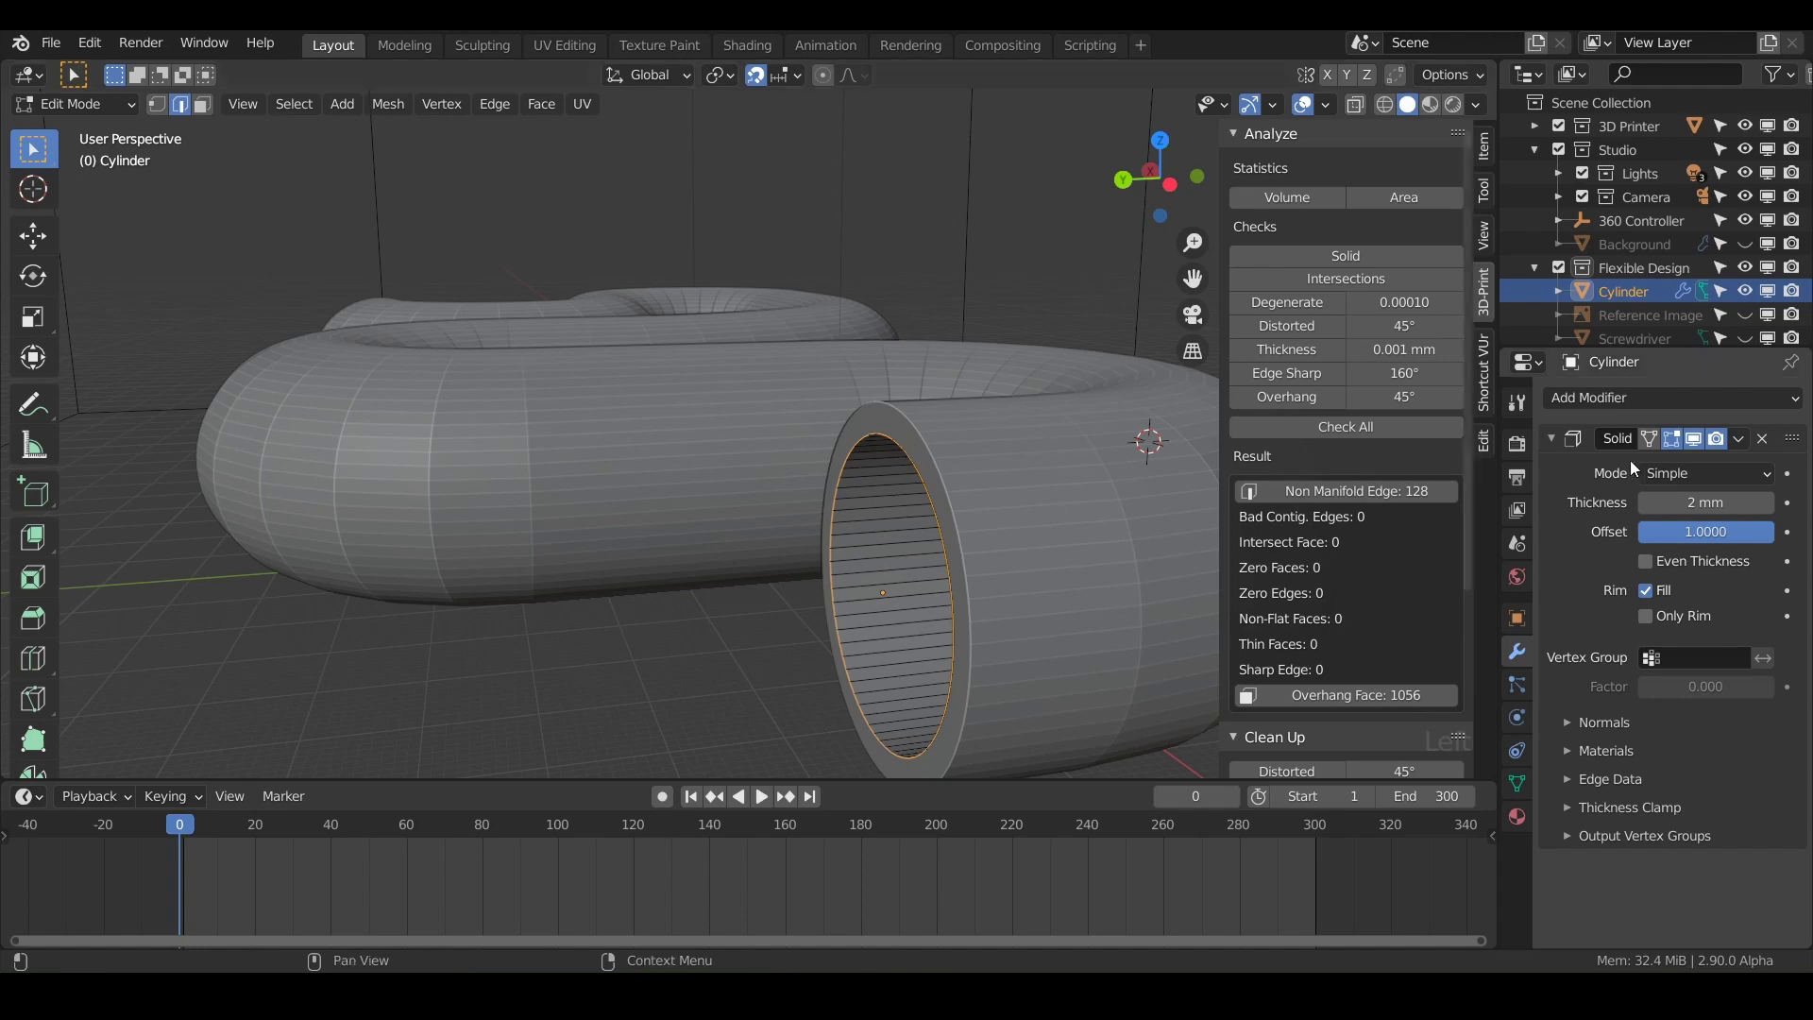
middle_drag(802, 627, 717, 557)
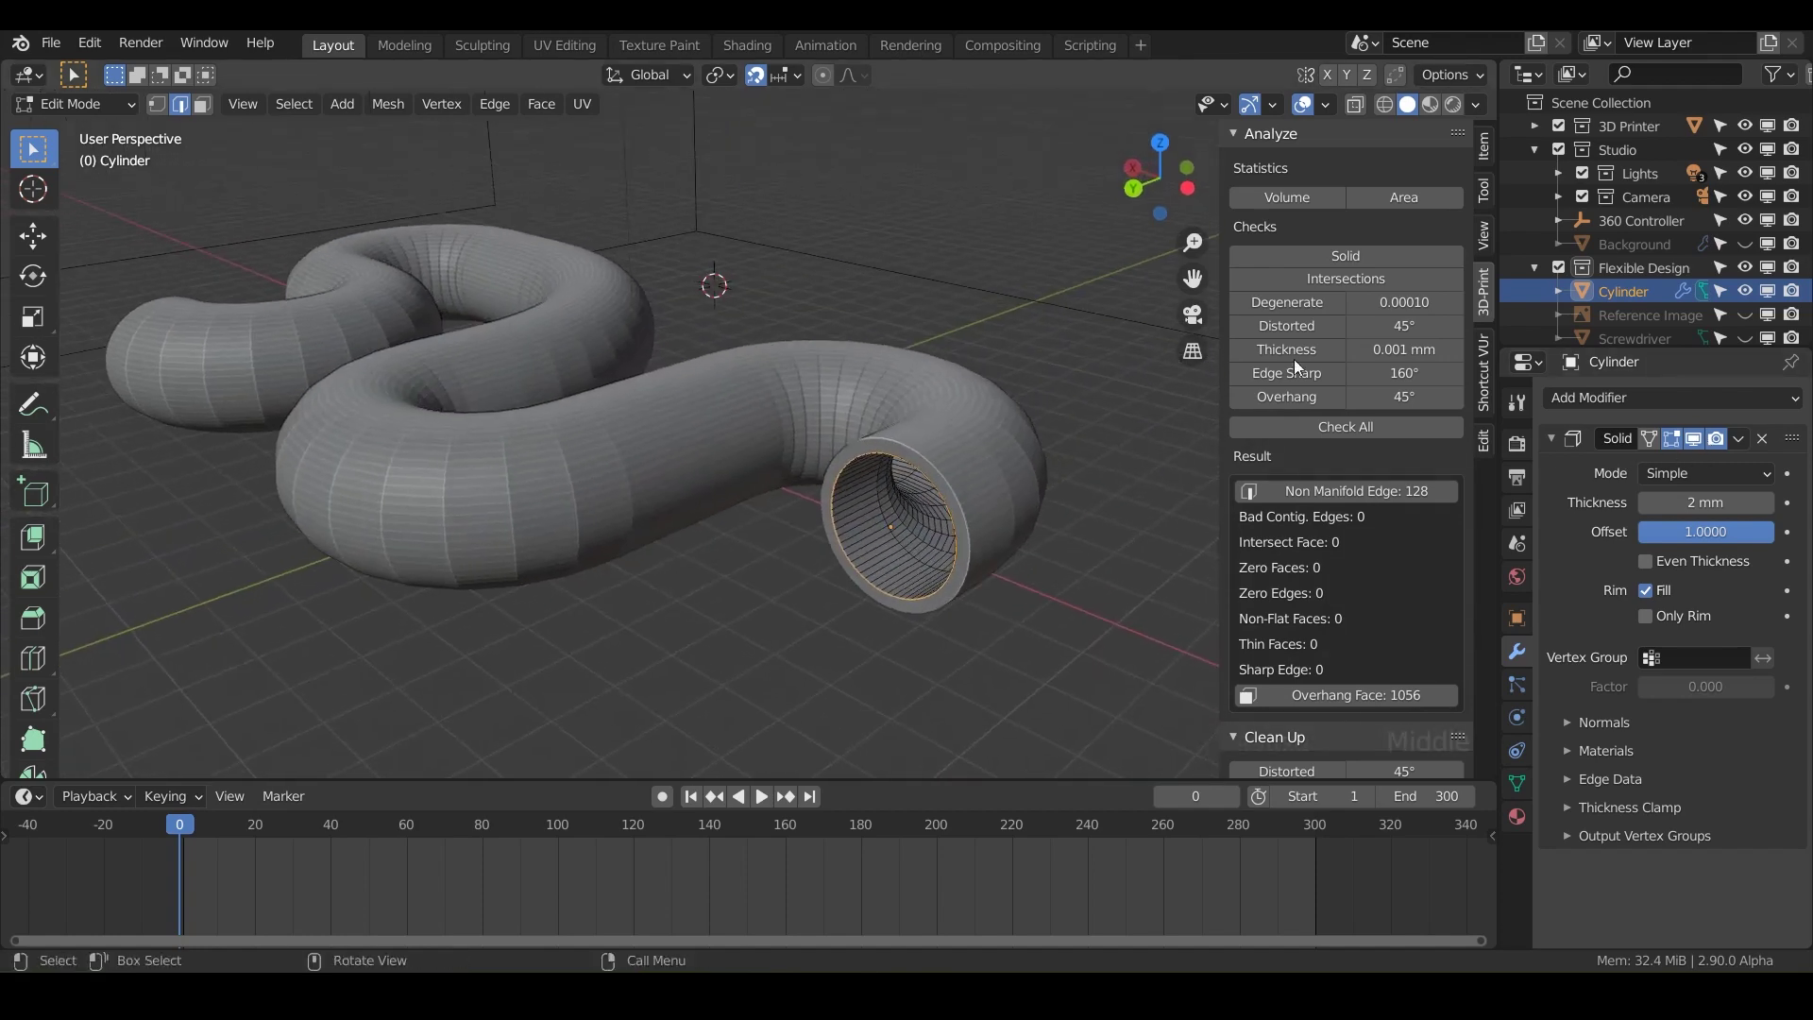
Rename the tube object from Cylinder to Pipe.
triple_click(1623, 291)
text(Pip)
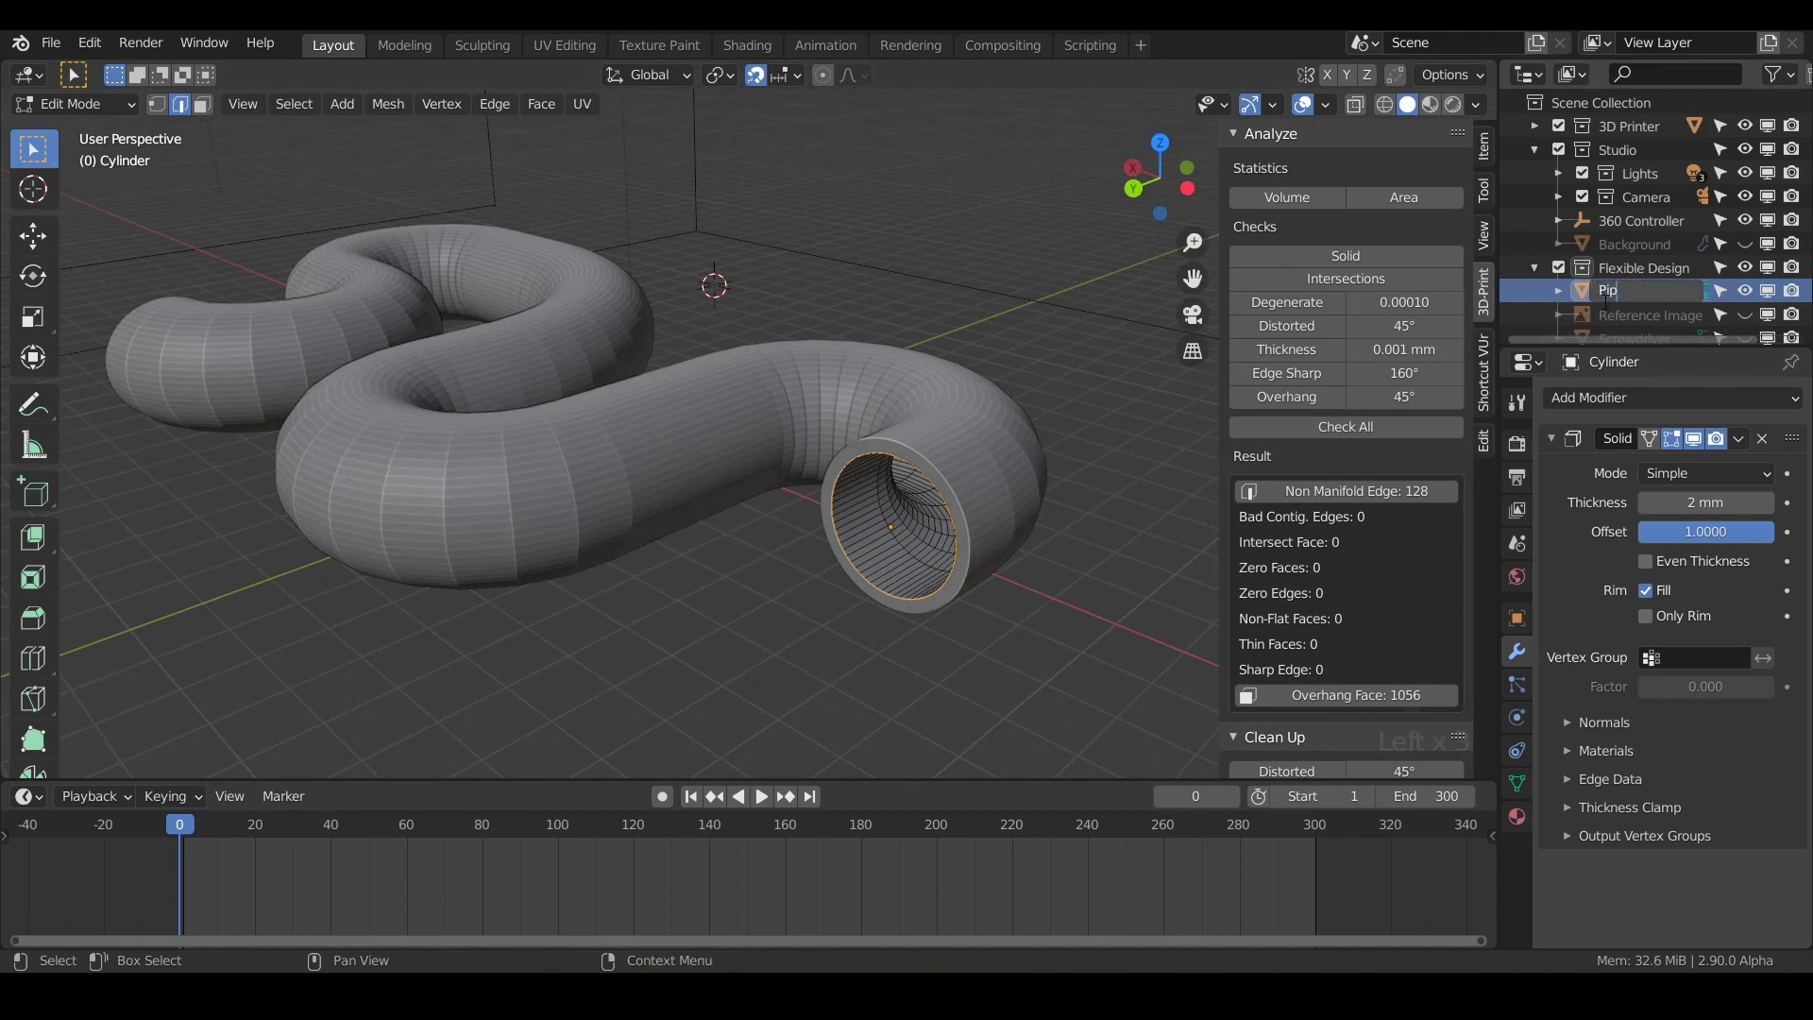
text(e)
key(Return)
Export the pipe in STL format to the STLs folder.
scroll(1266, 710, down, 5)
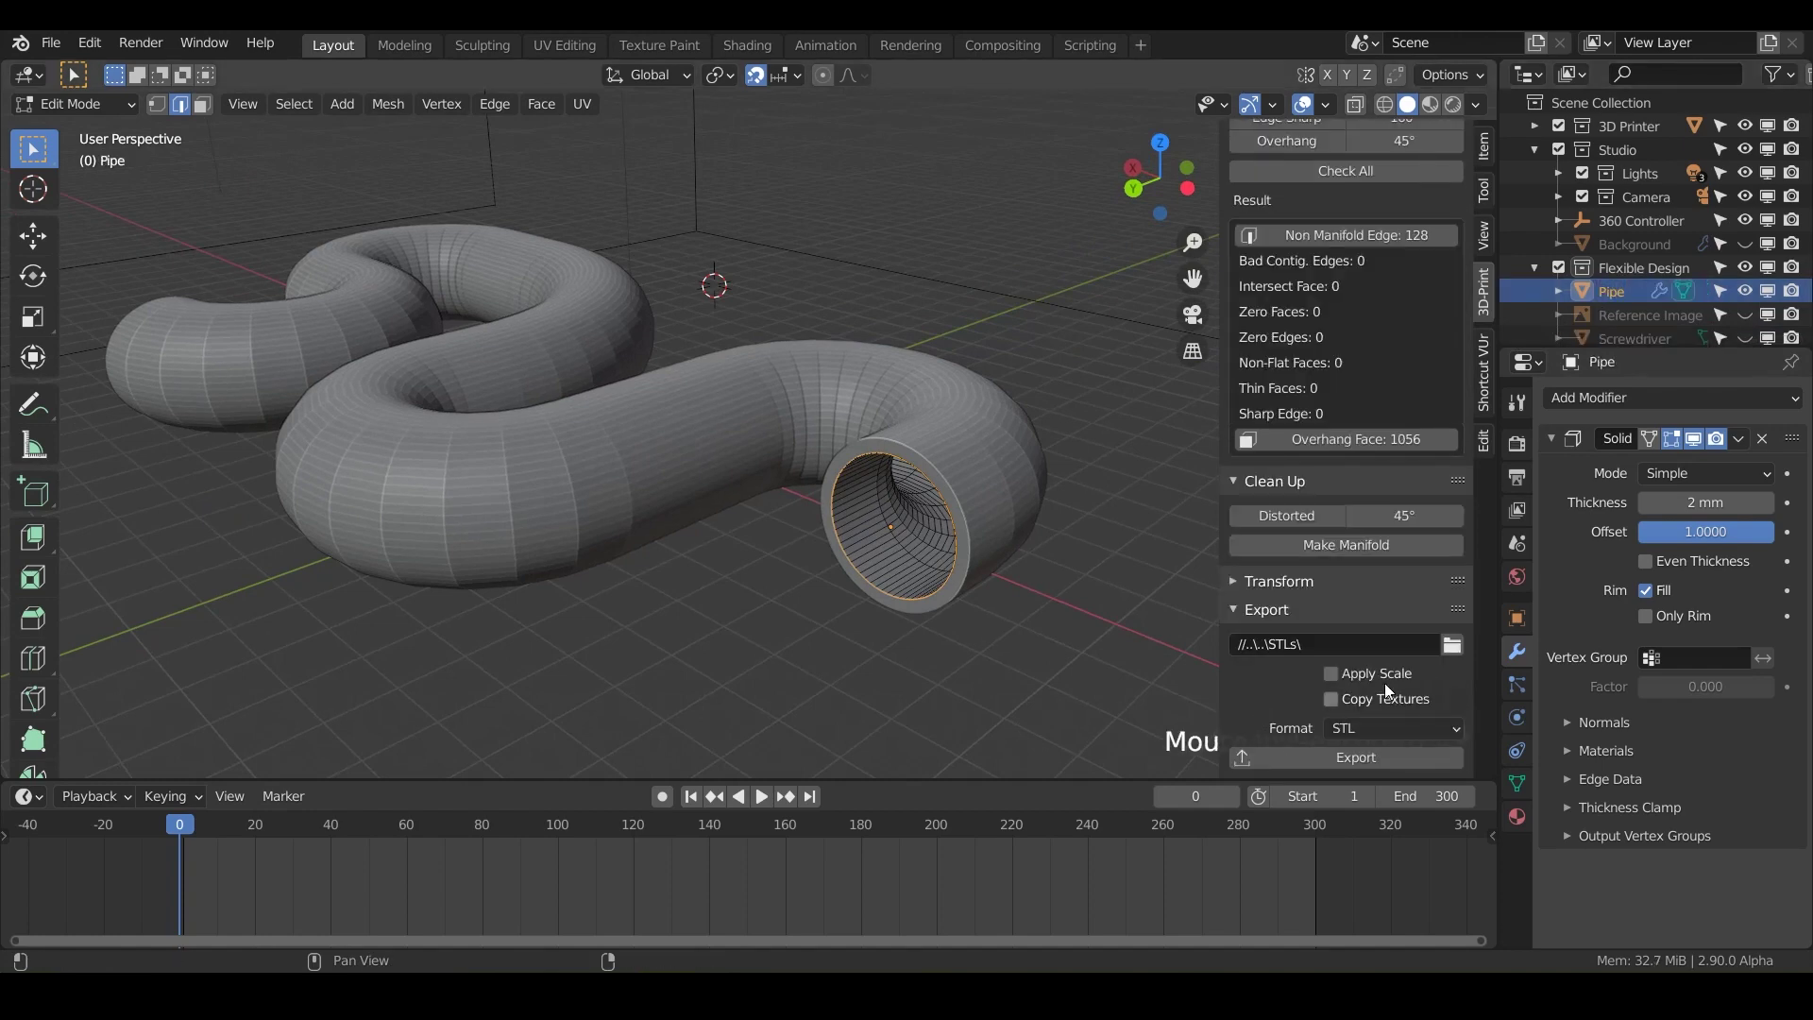
click(1452, 646)
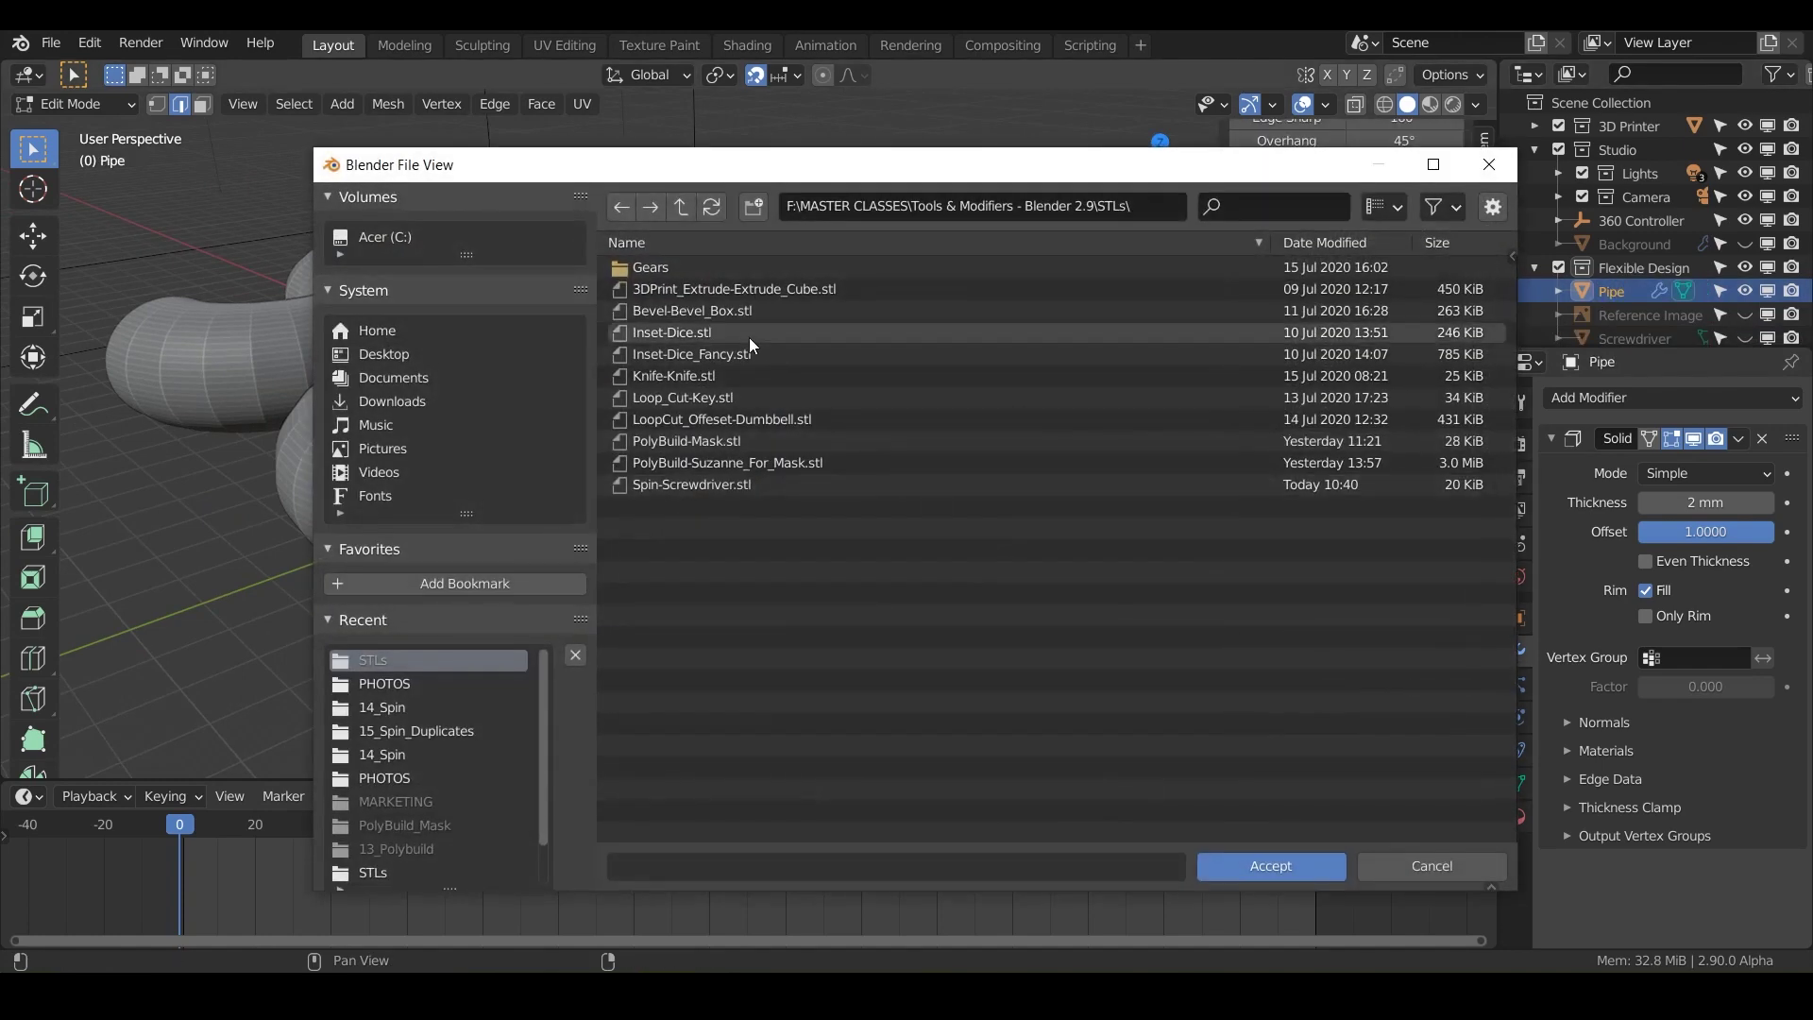
click(1249, 865)
click(1352, 759)
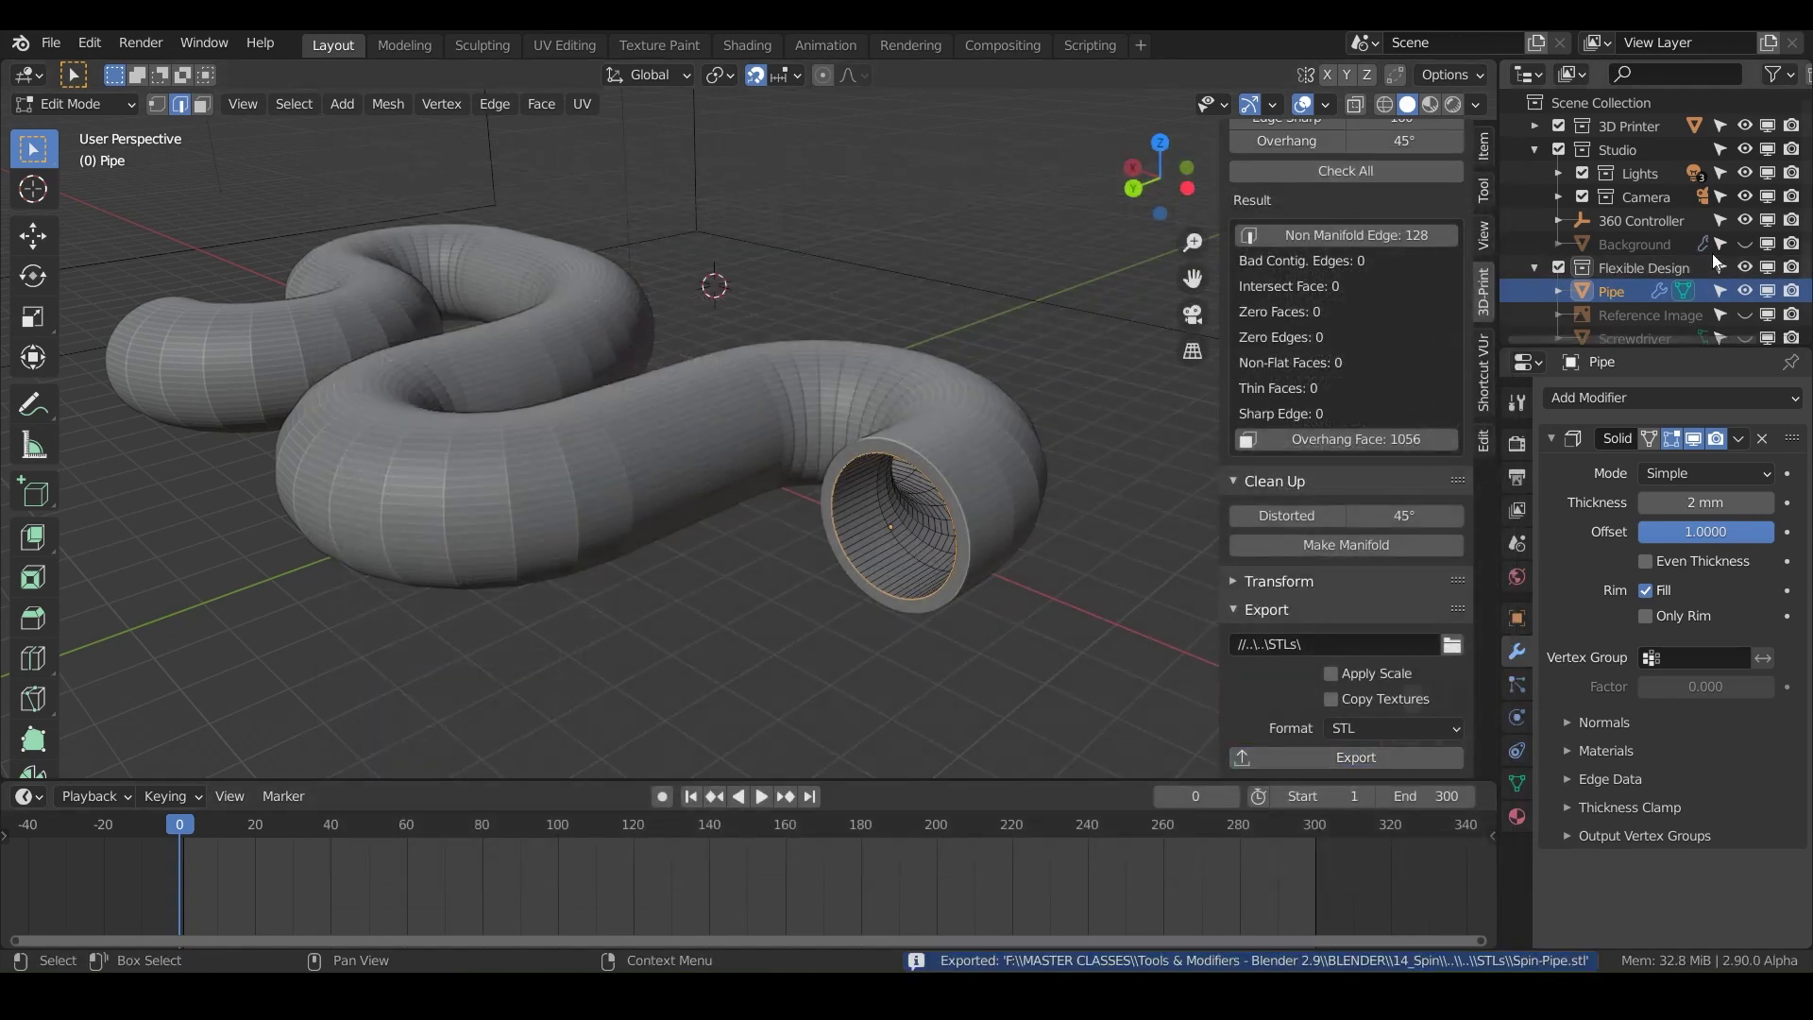
Show the Background and Screwdriver in rendered shading, and move the pipe 35 mm in X, 41 mm in Y and 13 mm in Z.
click(1746, 244)
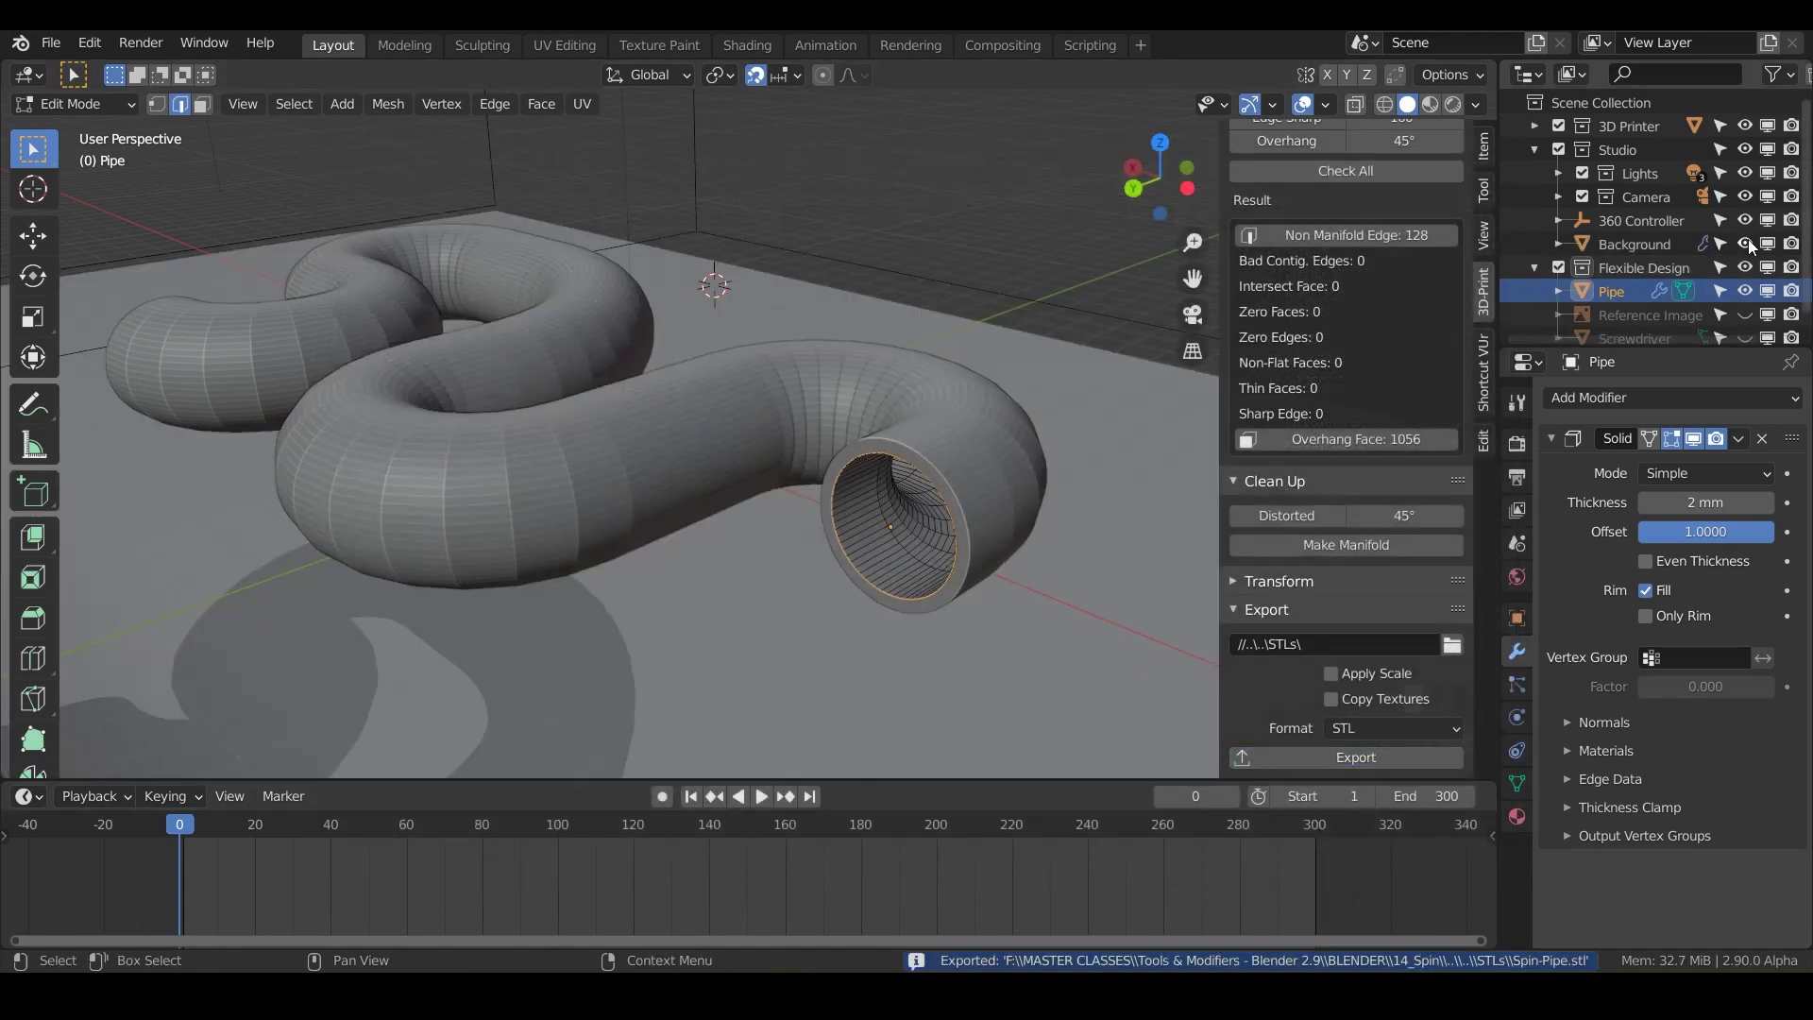
click(1453, 104)
scroll(861, 445, up, 10)
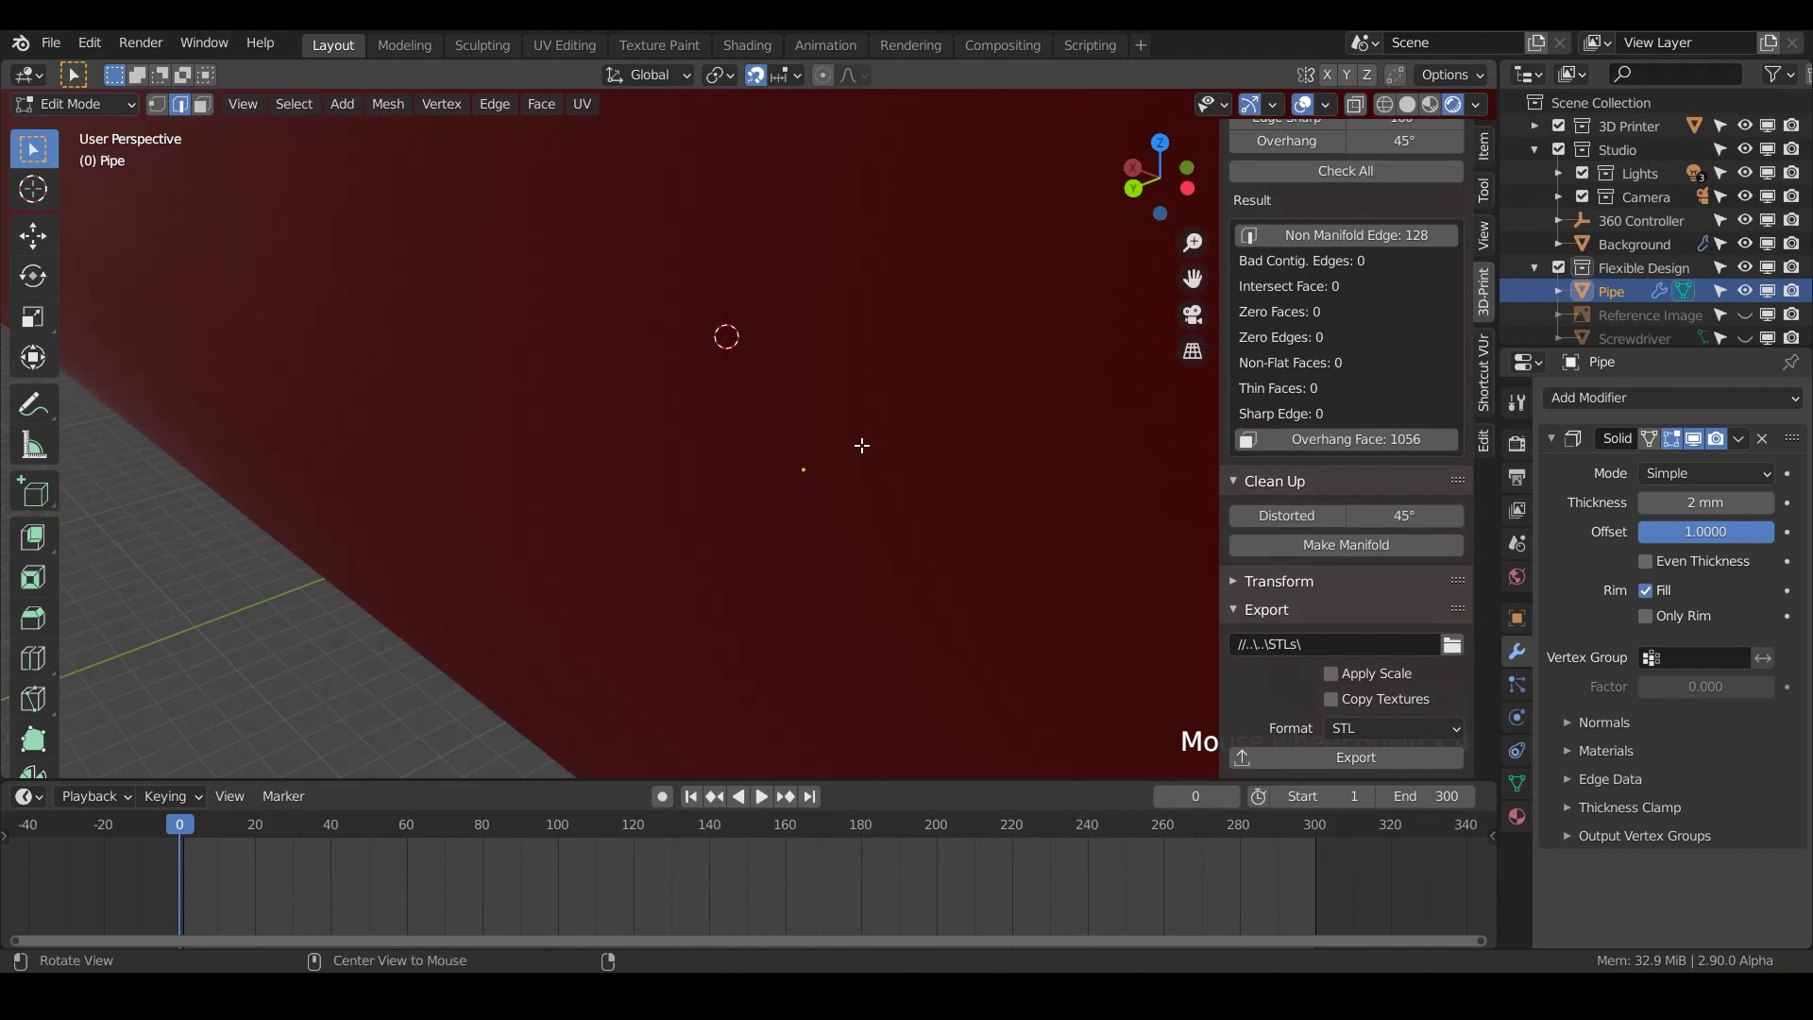
alt+drag(861, 445, 637, 445)
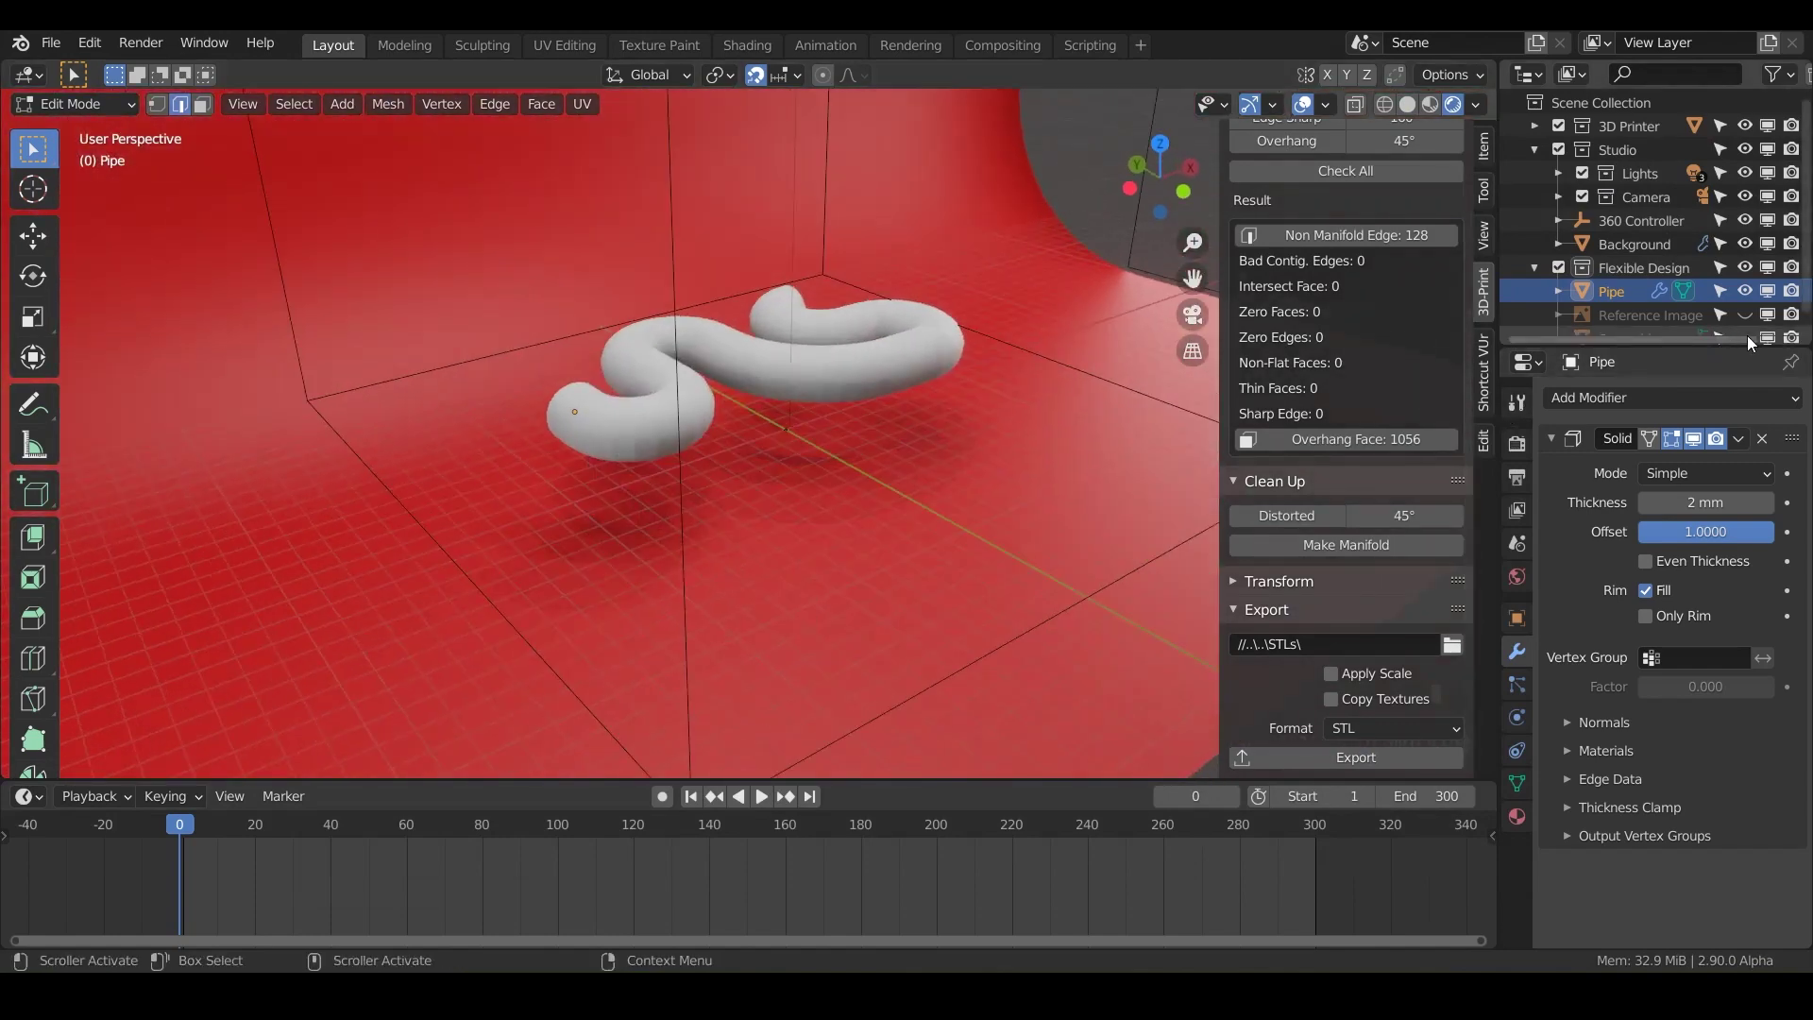
scroll(1736, 325, down, 1)
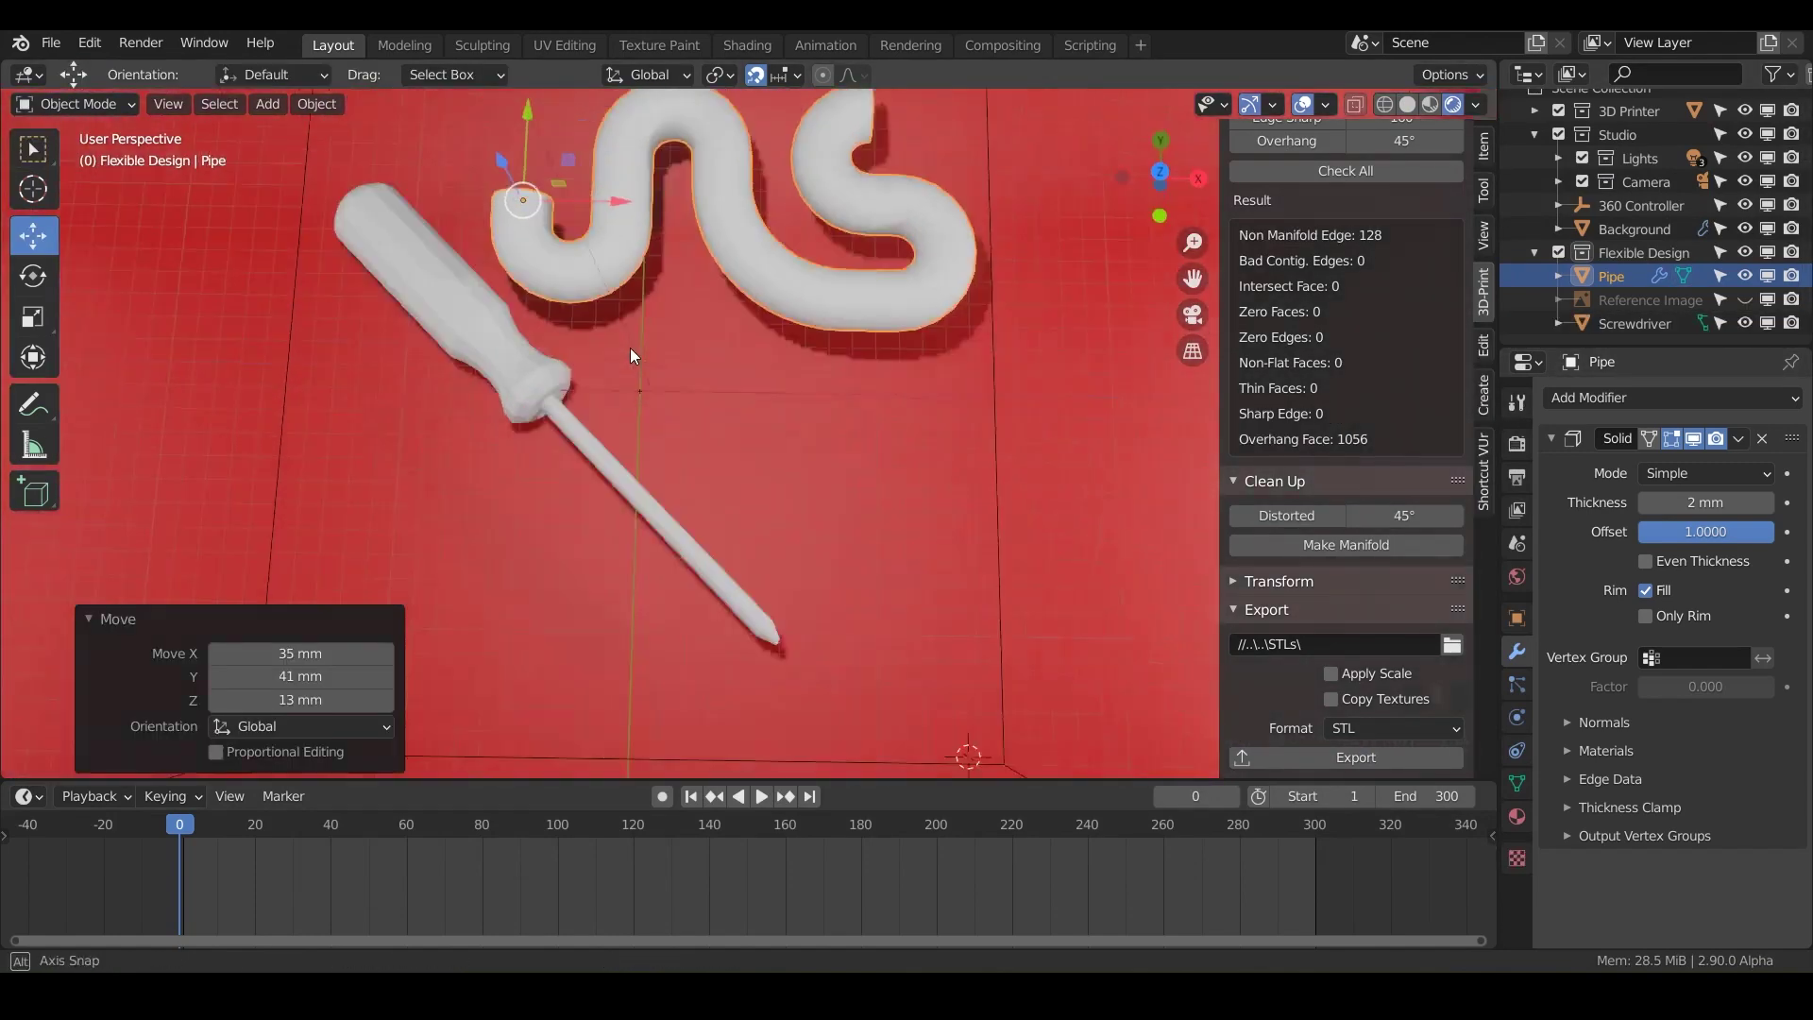
Examine the rendered pipe and screwdriver together from several angles.
alt+drag(630, 349, 625, 316)
scroll(609, 463, up, 3)
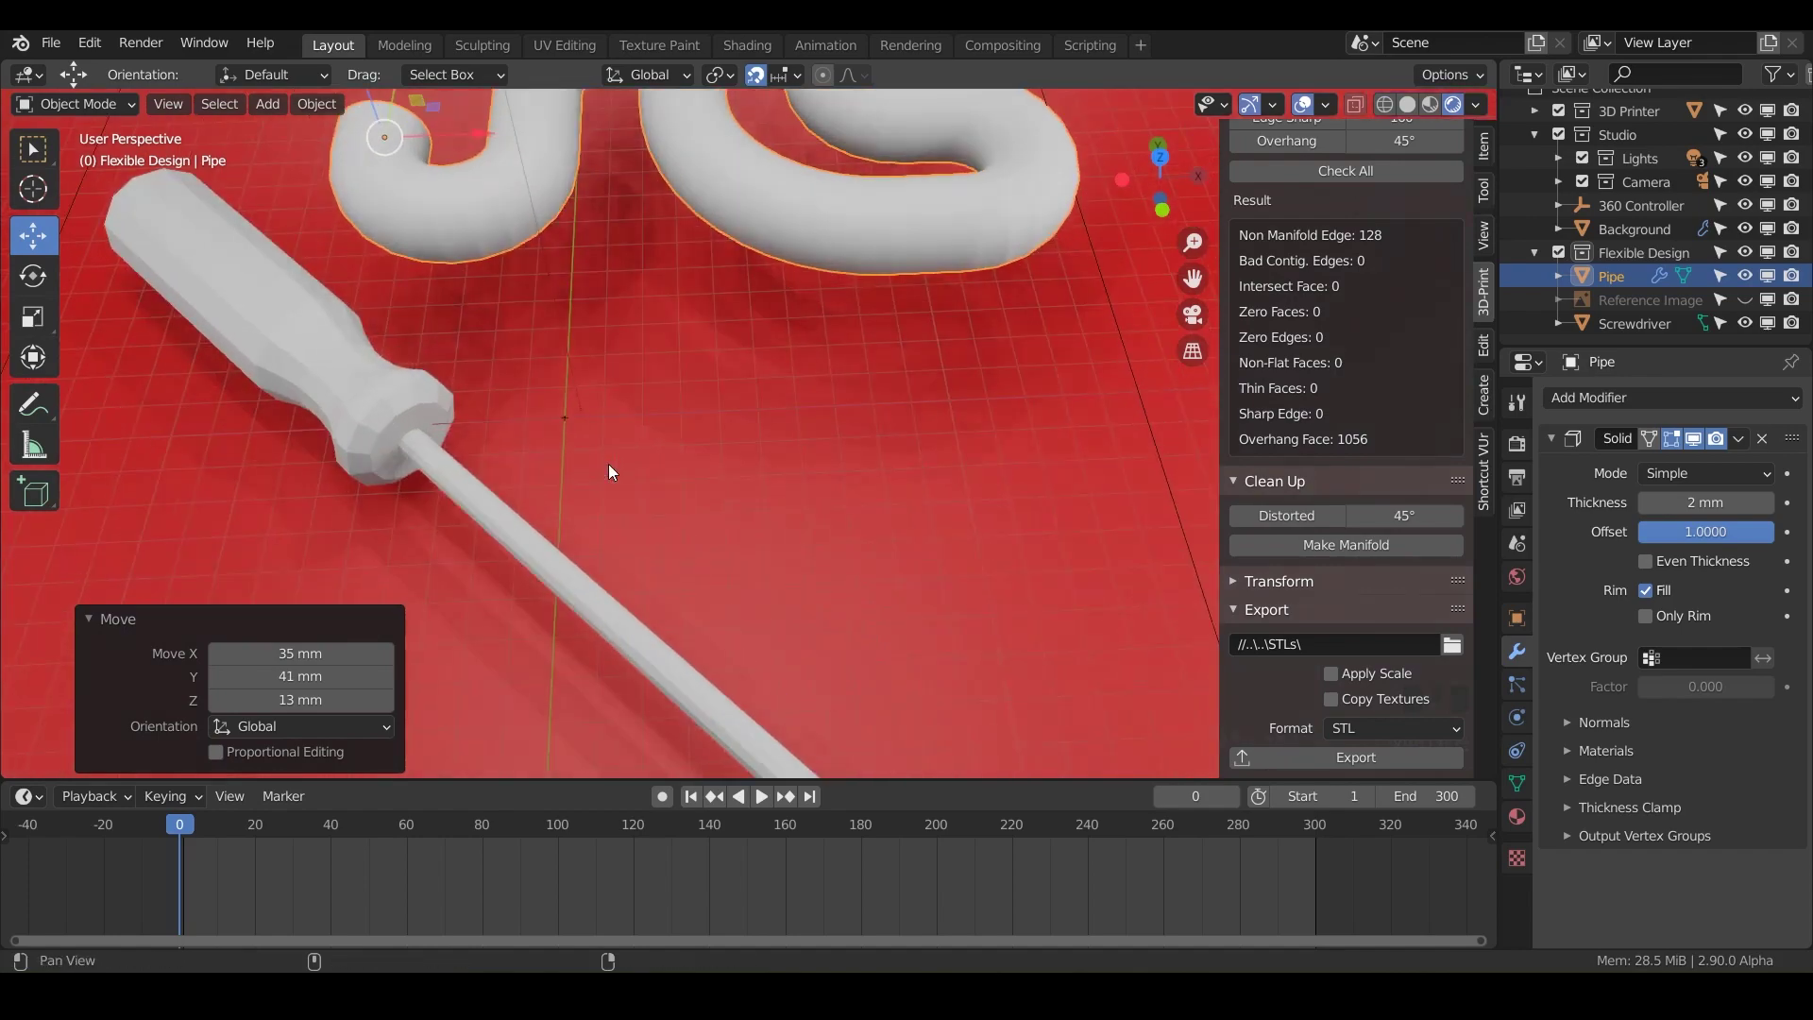
scroll(667, 457, down, 2)
alt+drag(666, 457, 756, 457)
middle_drag(756, 463, 897, 430)
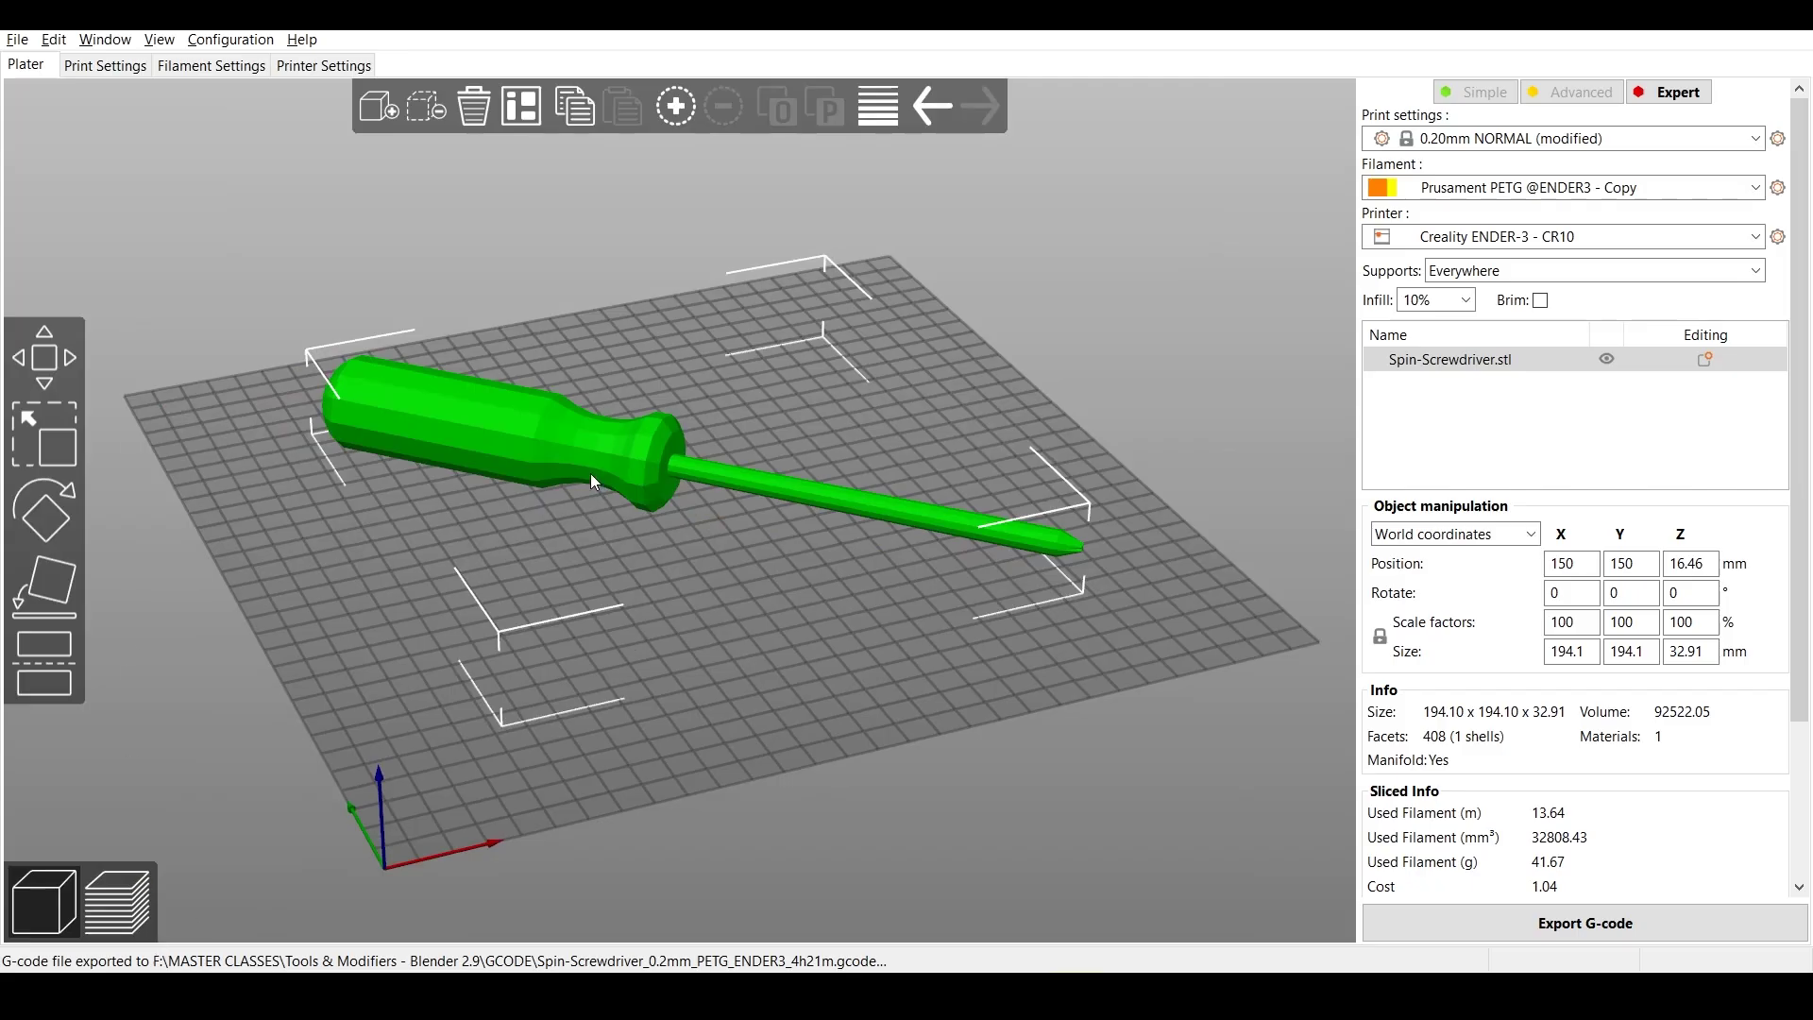
Switch to PrusaSlicer and replace the screwdriver on the build plate with the Spin-Pipe STL file.
key(Delete)
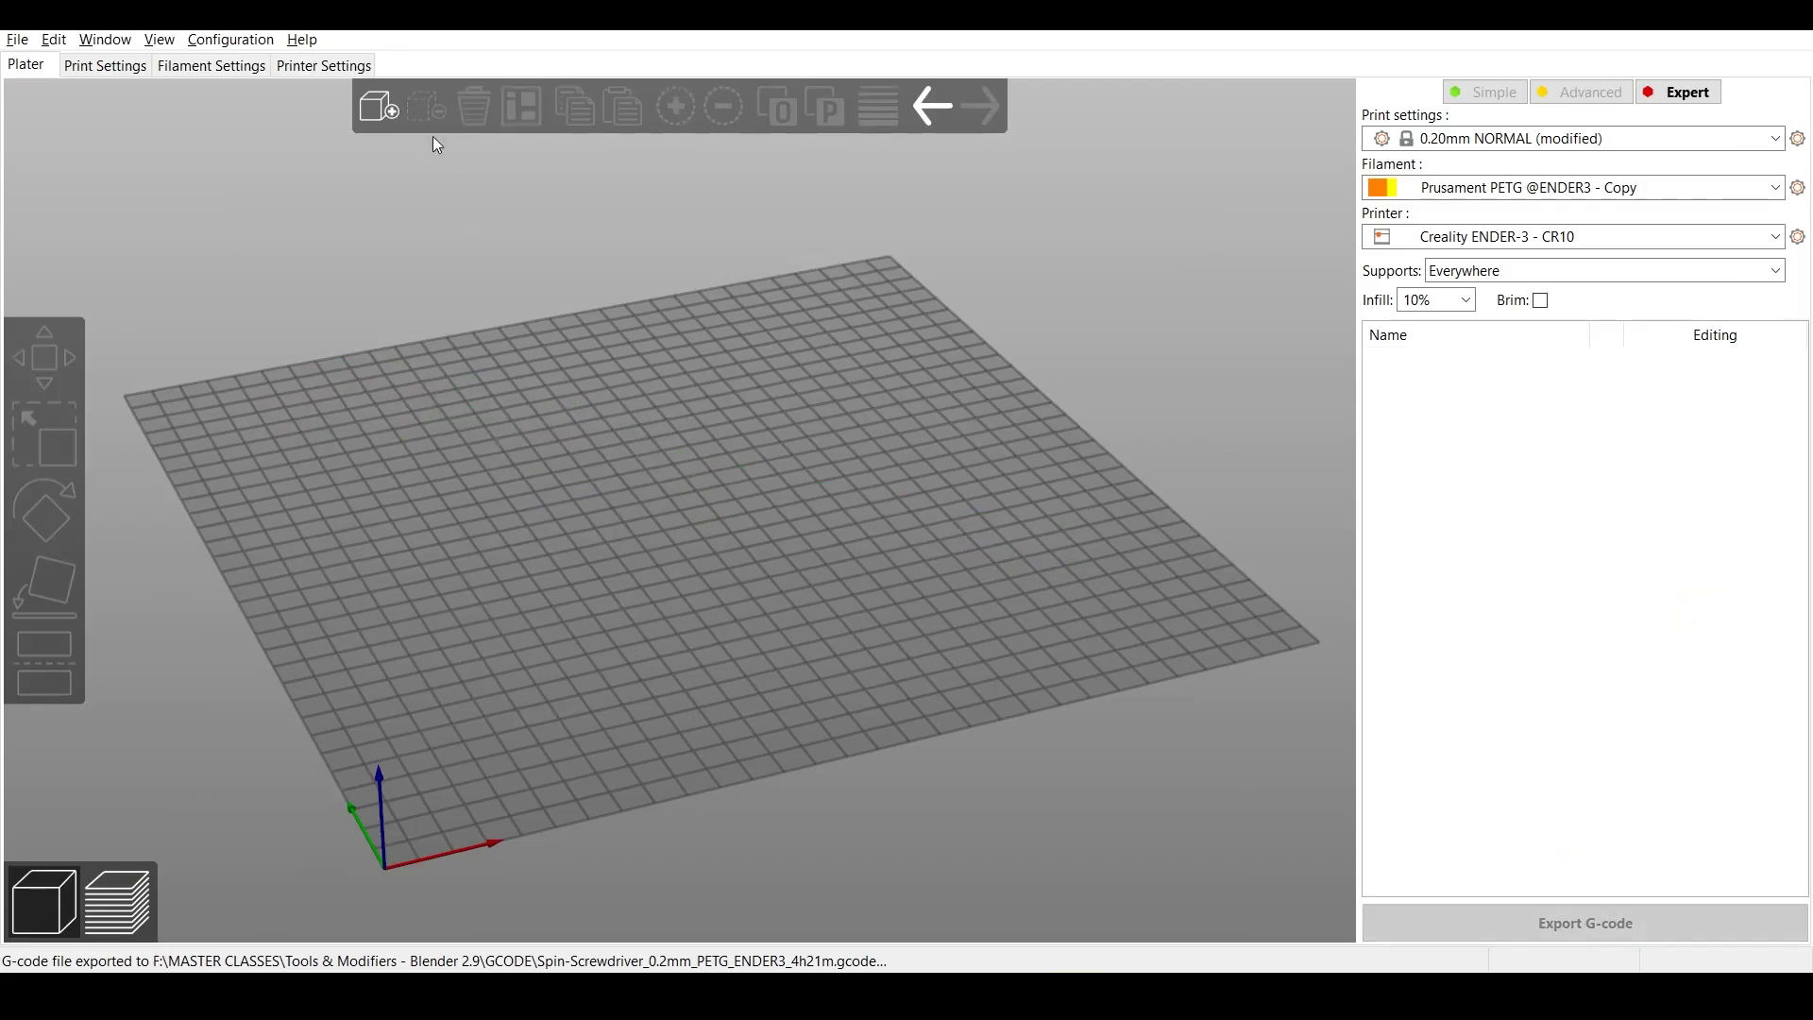
click(376, 105)
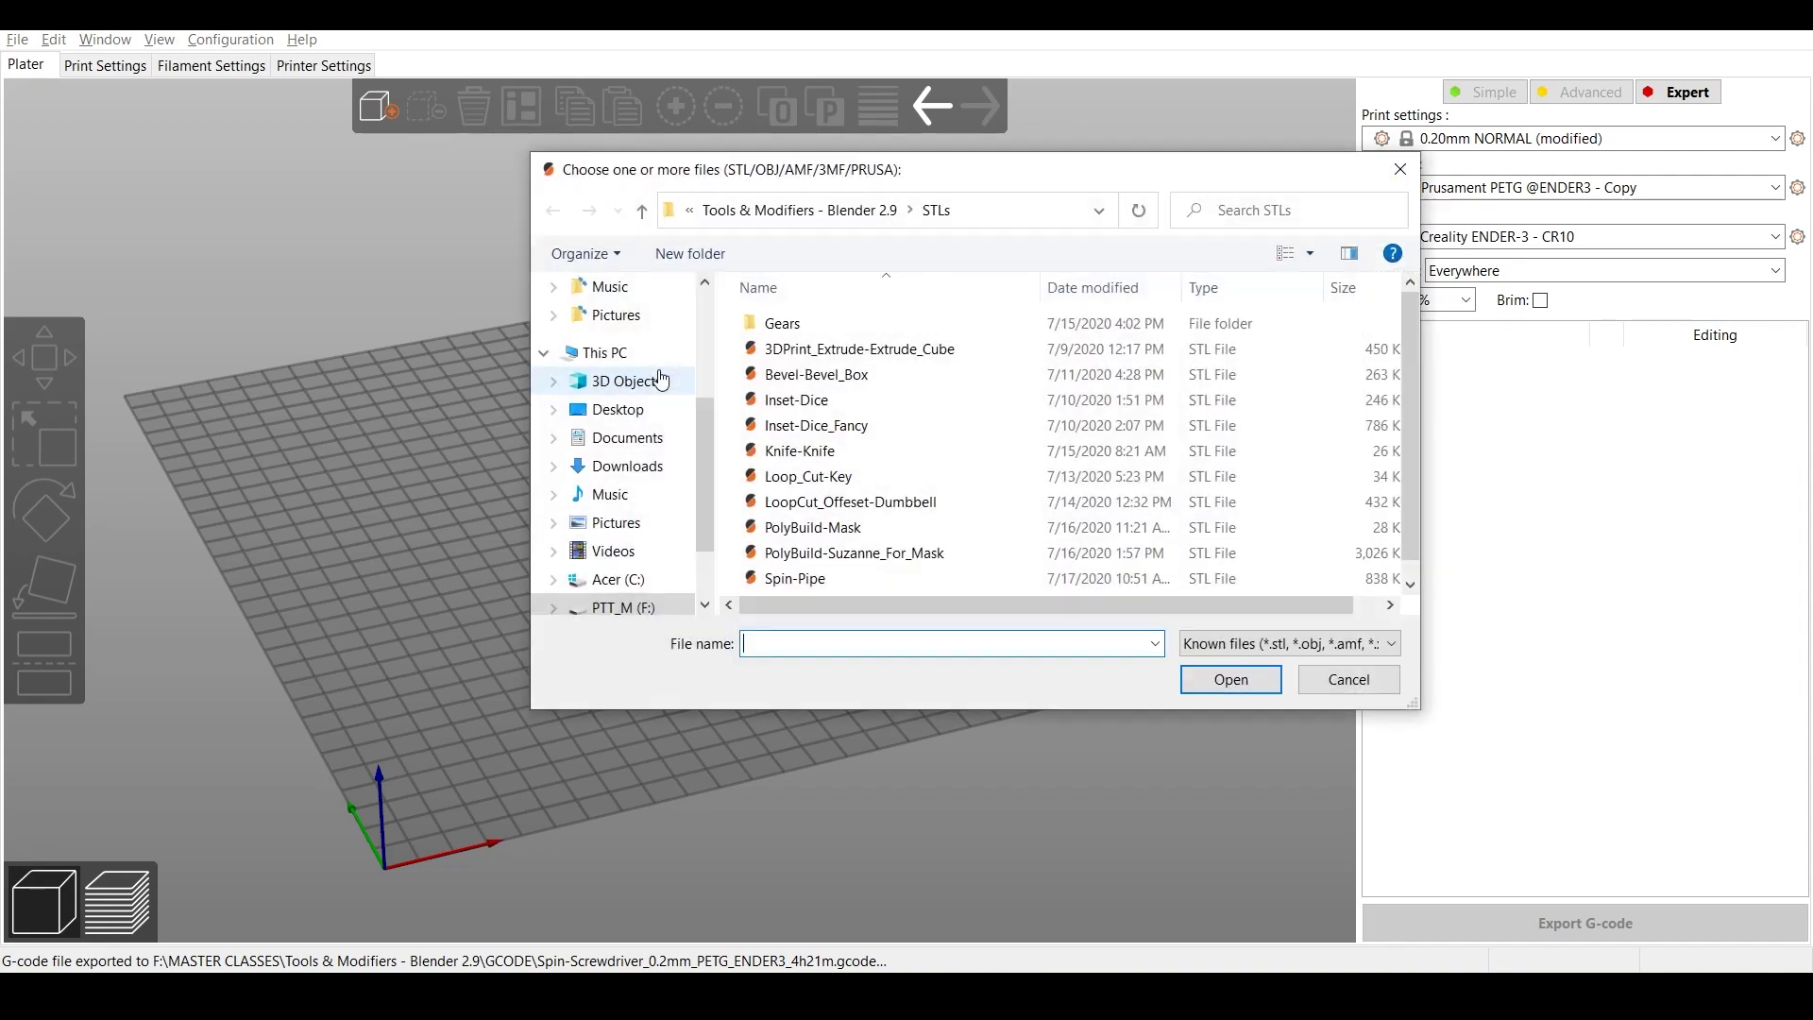
click(779, 580)
double_click(778, 582)
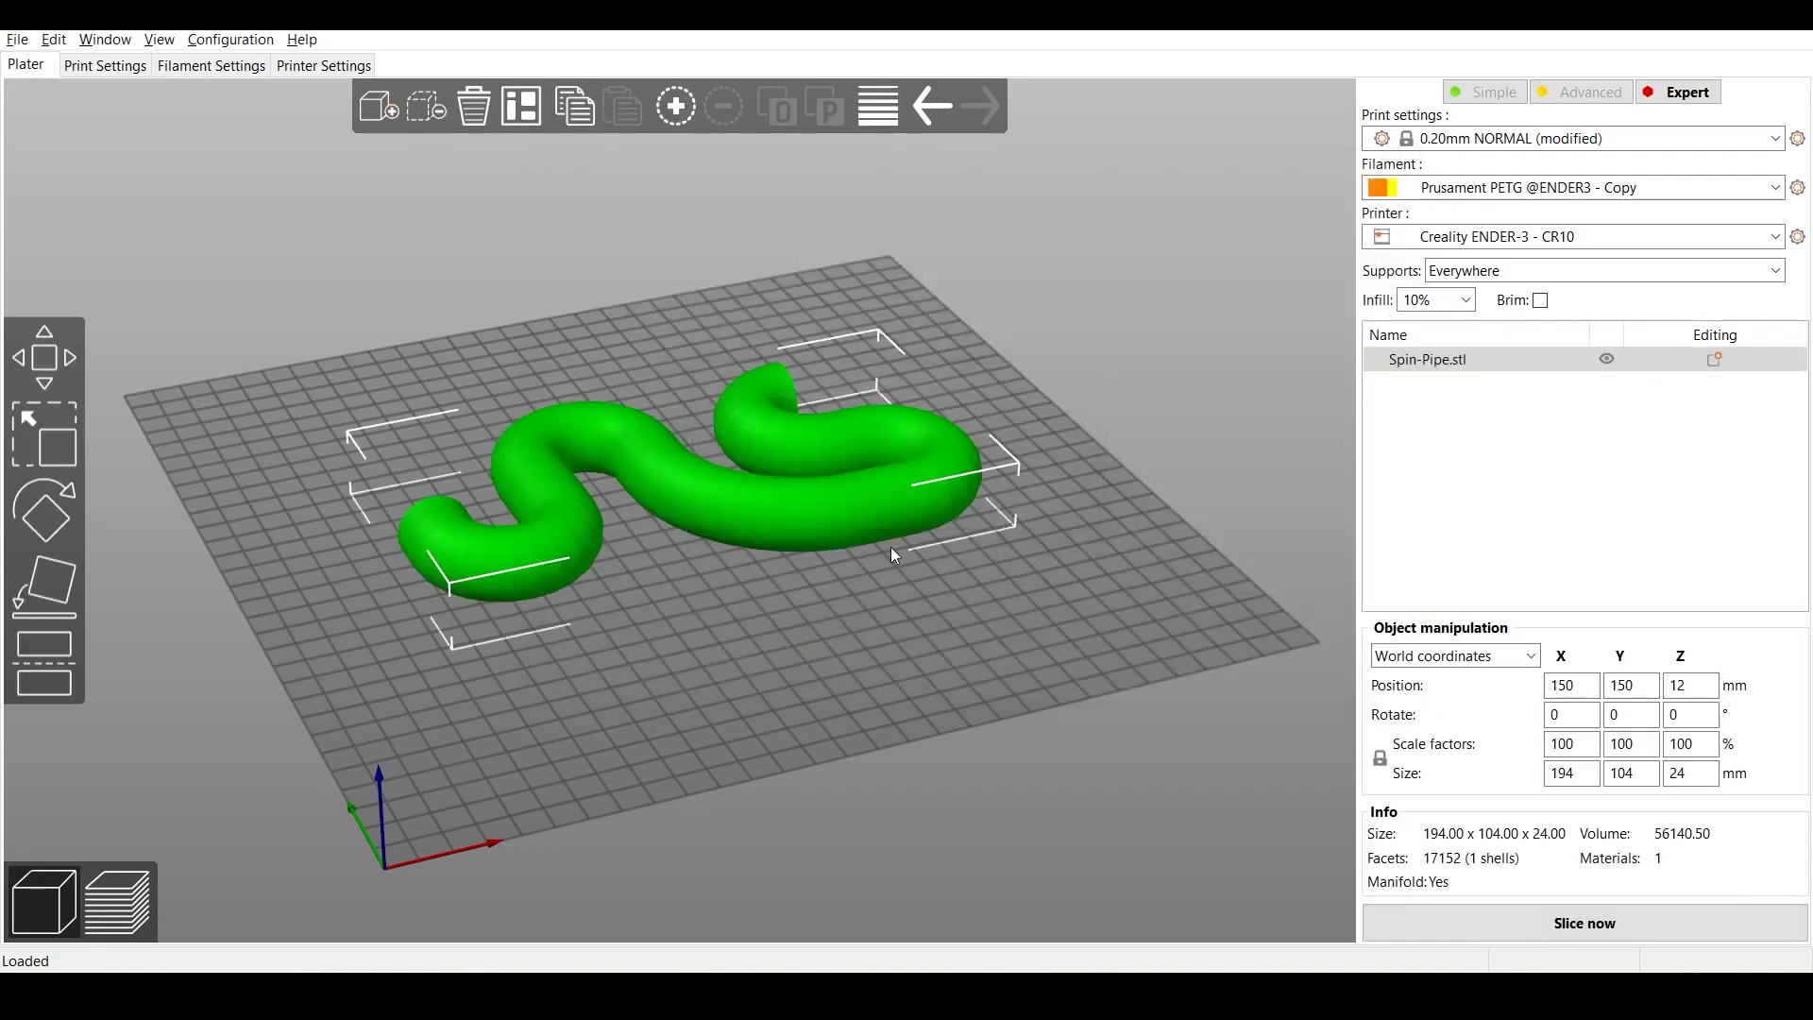
Slice the pipe with supports everywhere and view the resulting toolpaths around its open end.
mouse_move(840, 670)
mouse_down()
mouse_move(717, 710)
mouse_move(857, 691)
mouse_up()
scroll(858, 691, up, 4)
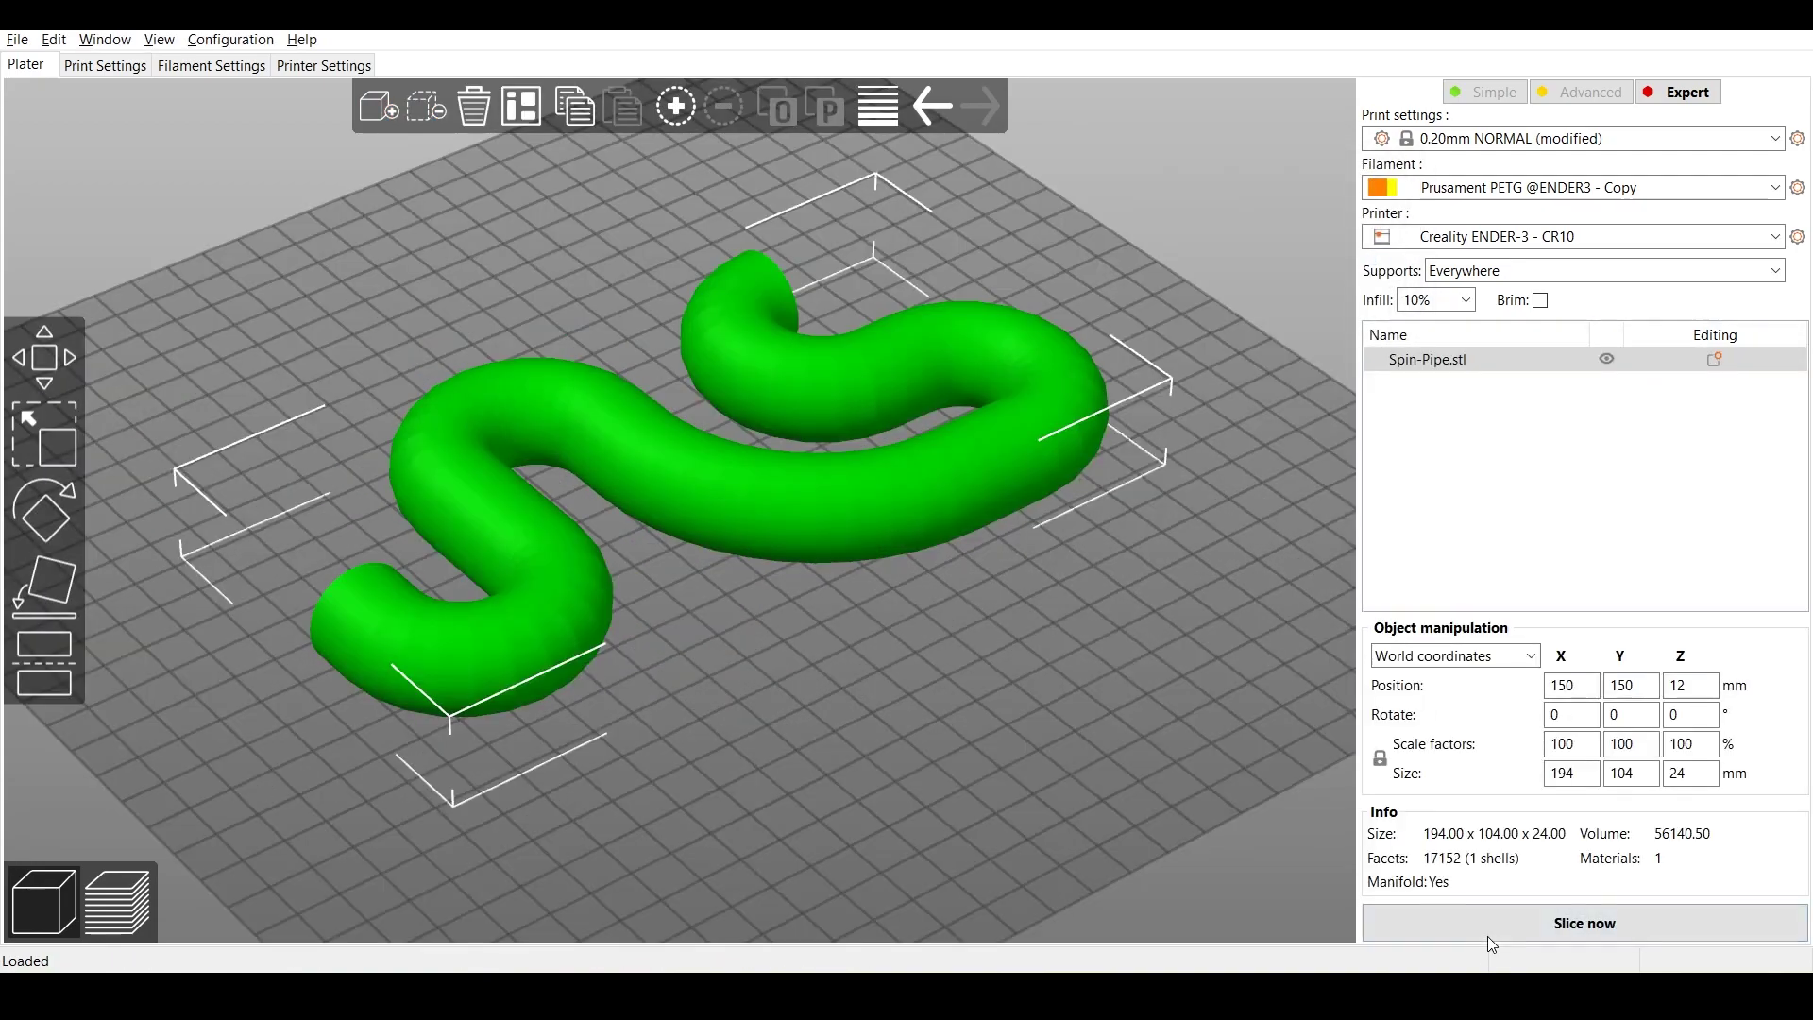
click(1487, 935)
scroll(790, 593, up, 5)
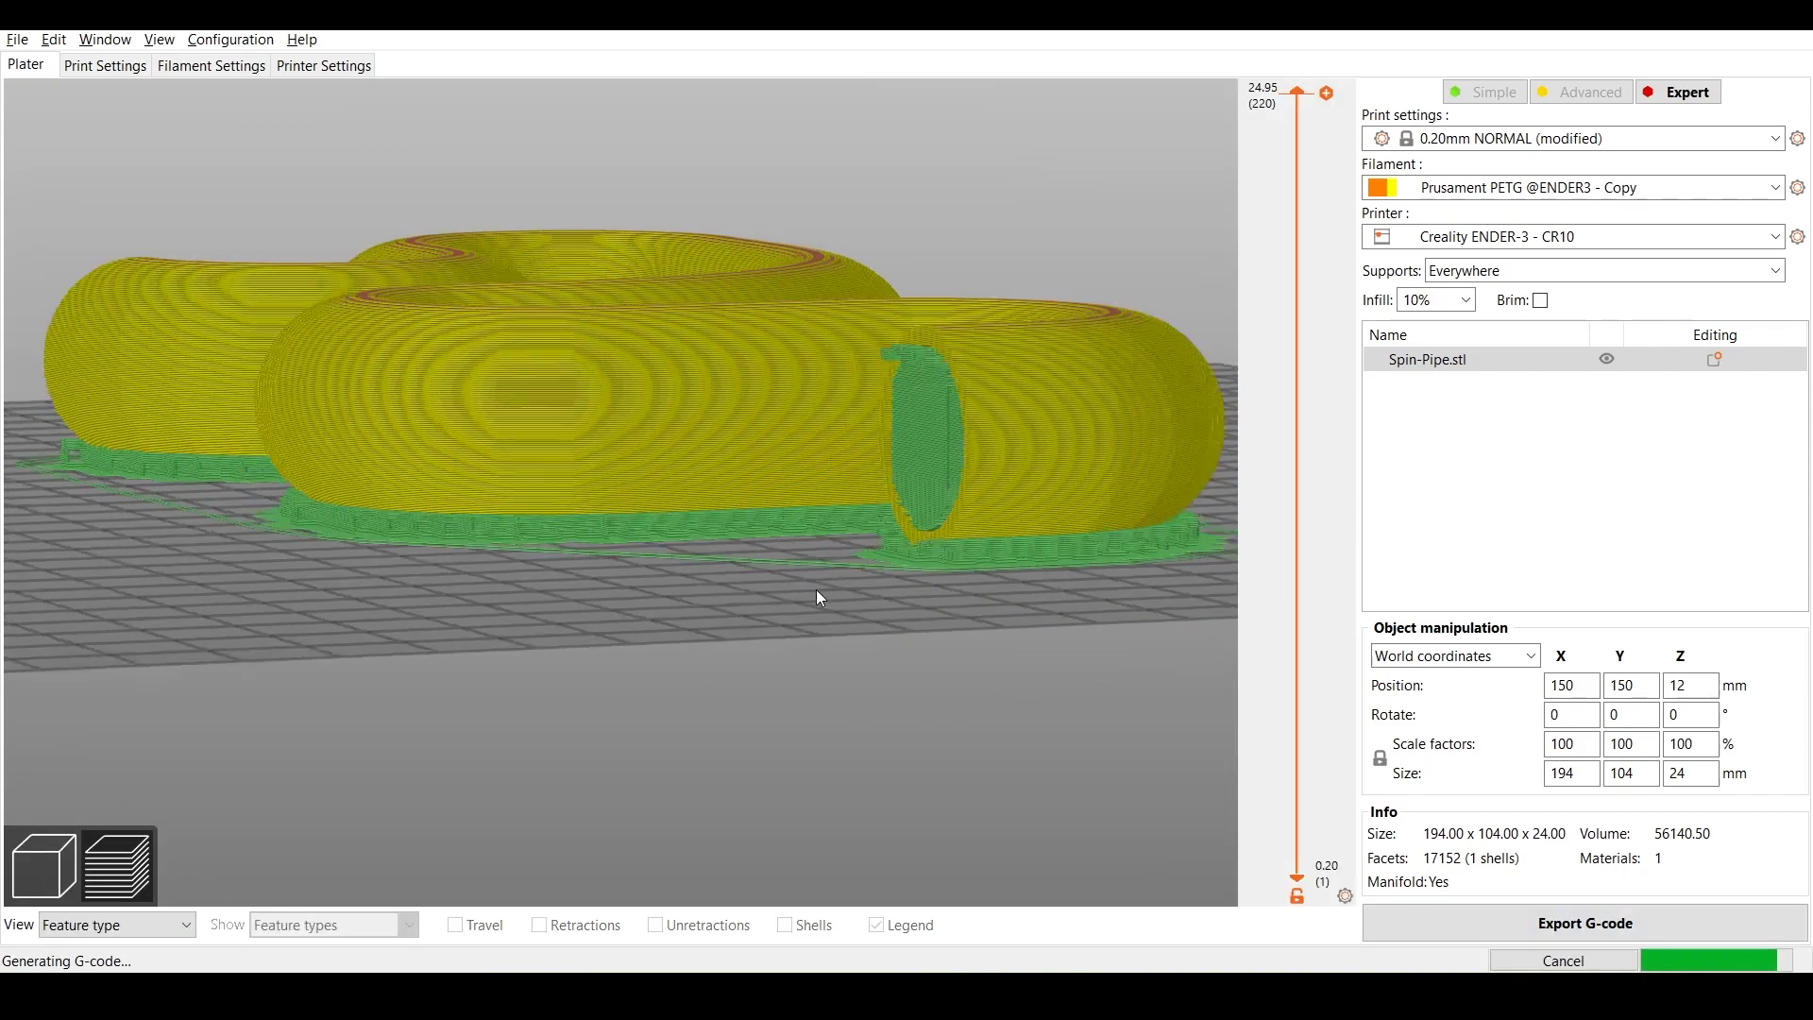
scroll(842, 597, down, 5)
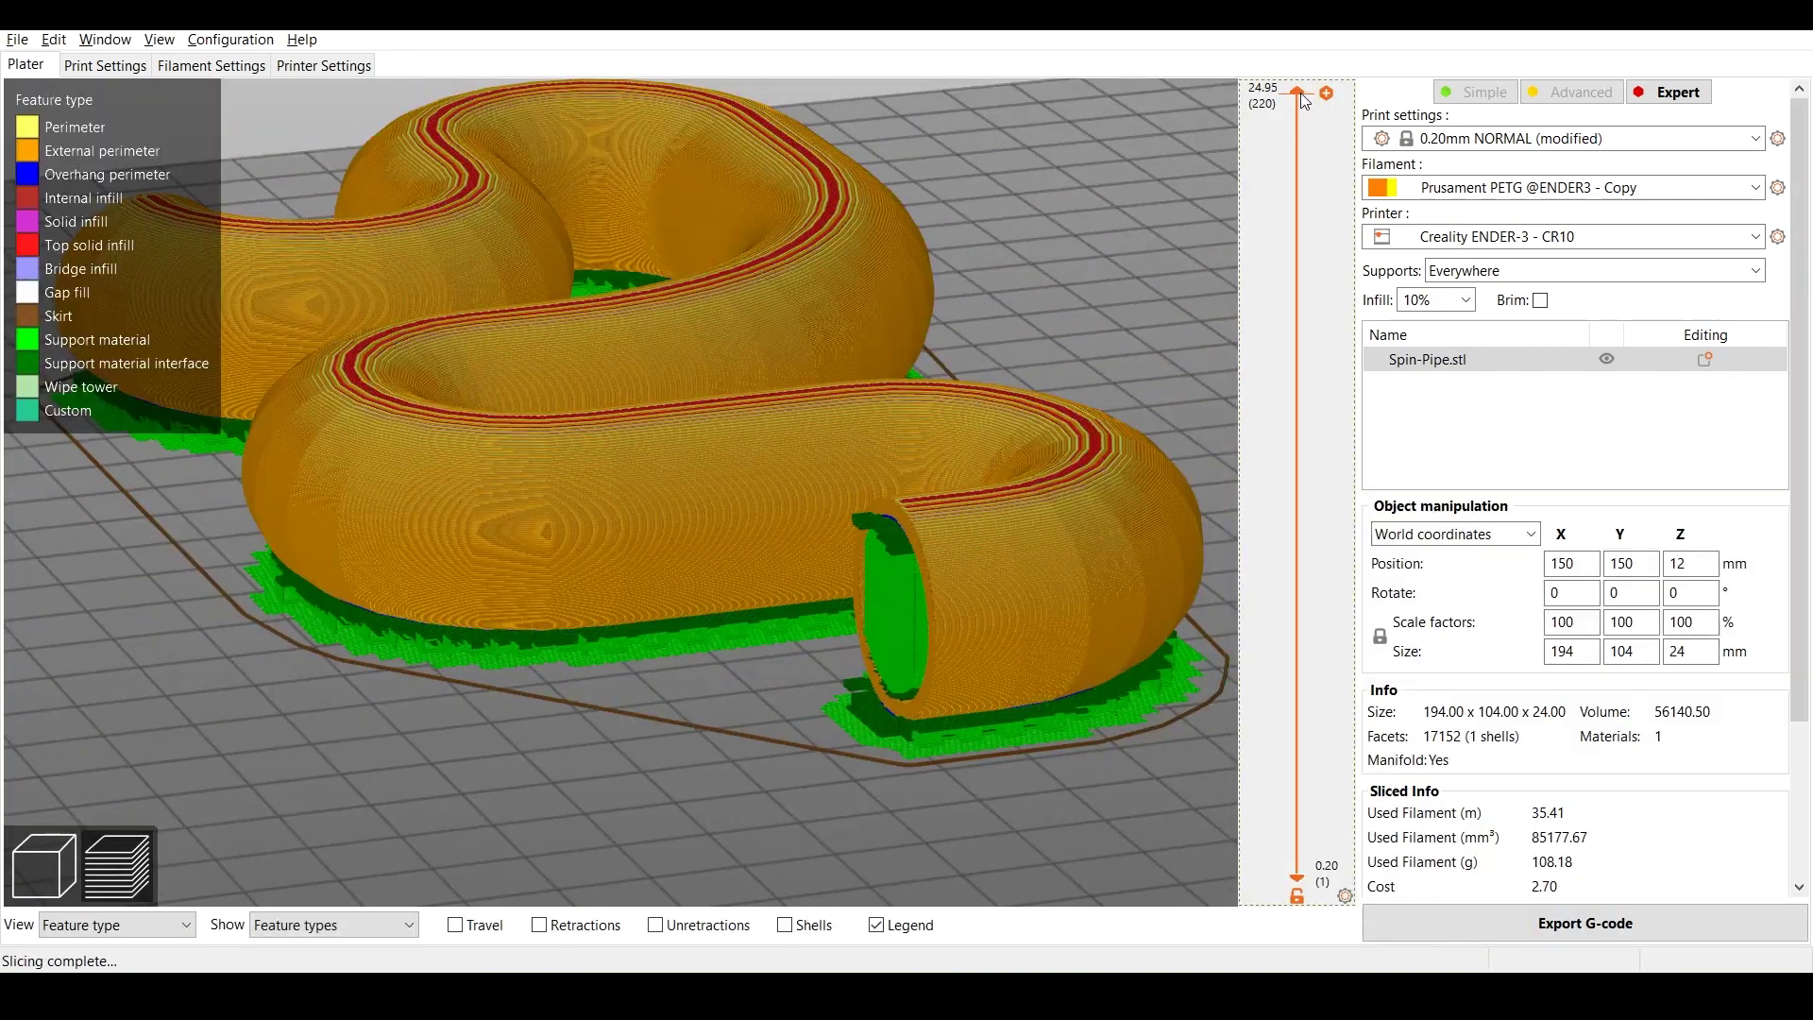
Lower the layer preview to 13.75 mm and examine the support material inside the pipe.
drag(1304, 101, 1218, 431)
scroll(736, 586, up, 5)
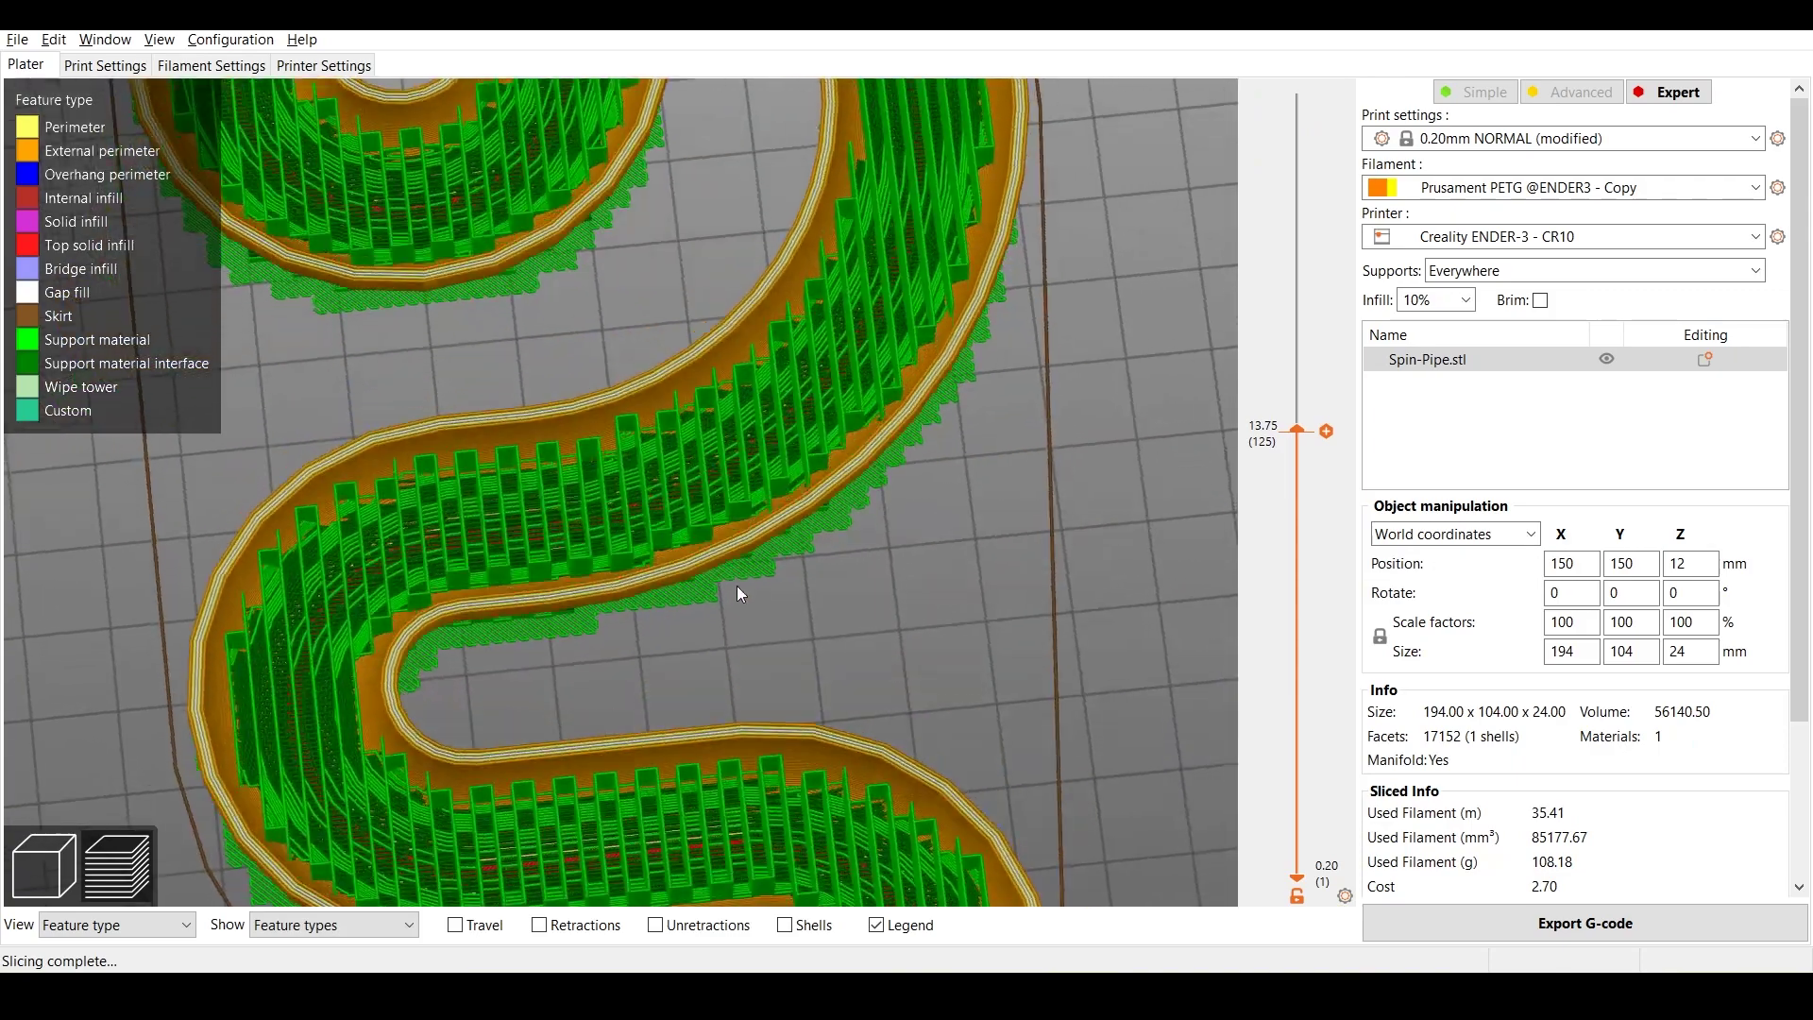
scroll(742, 606, down, 5)
drag(598, 589, 666, 518)
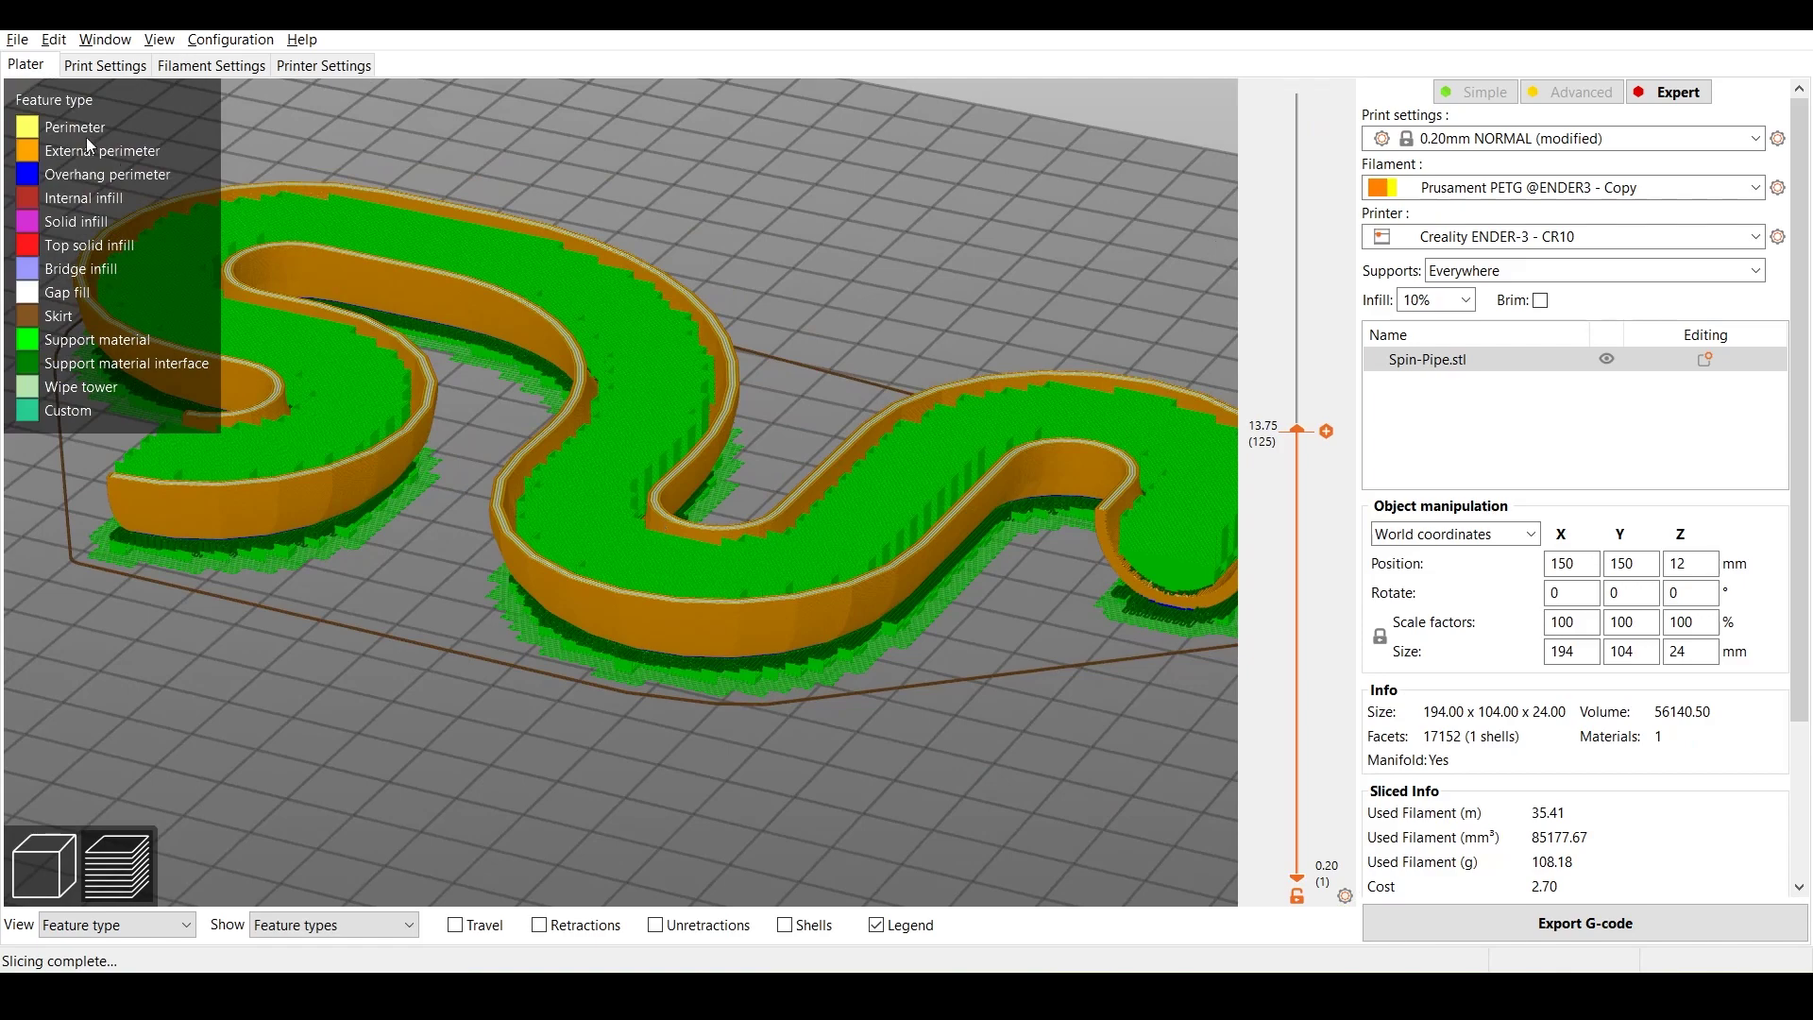
Turn off auto-generated supports in the print settings and enforce support for the first 25 layers.
click(100, 66)
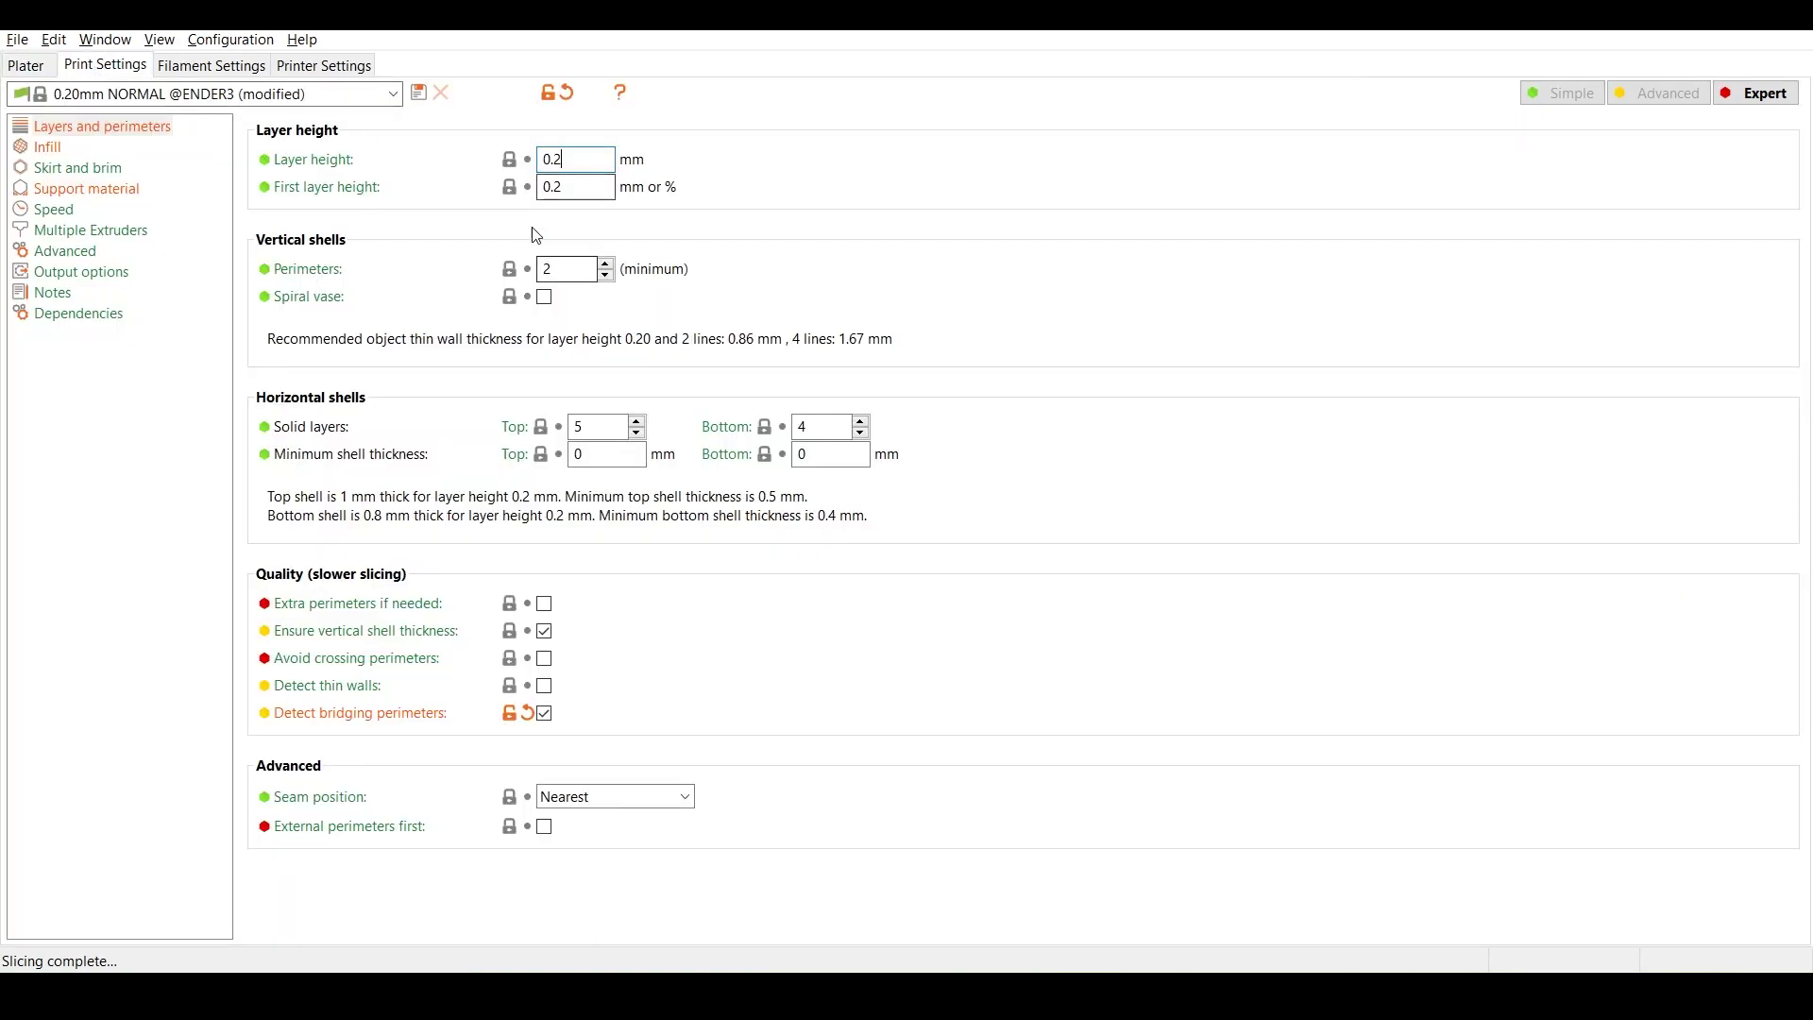
click(62, 171)
click(54, 151)
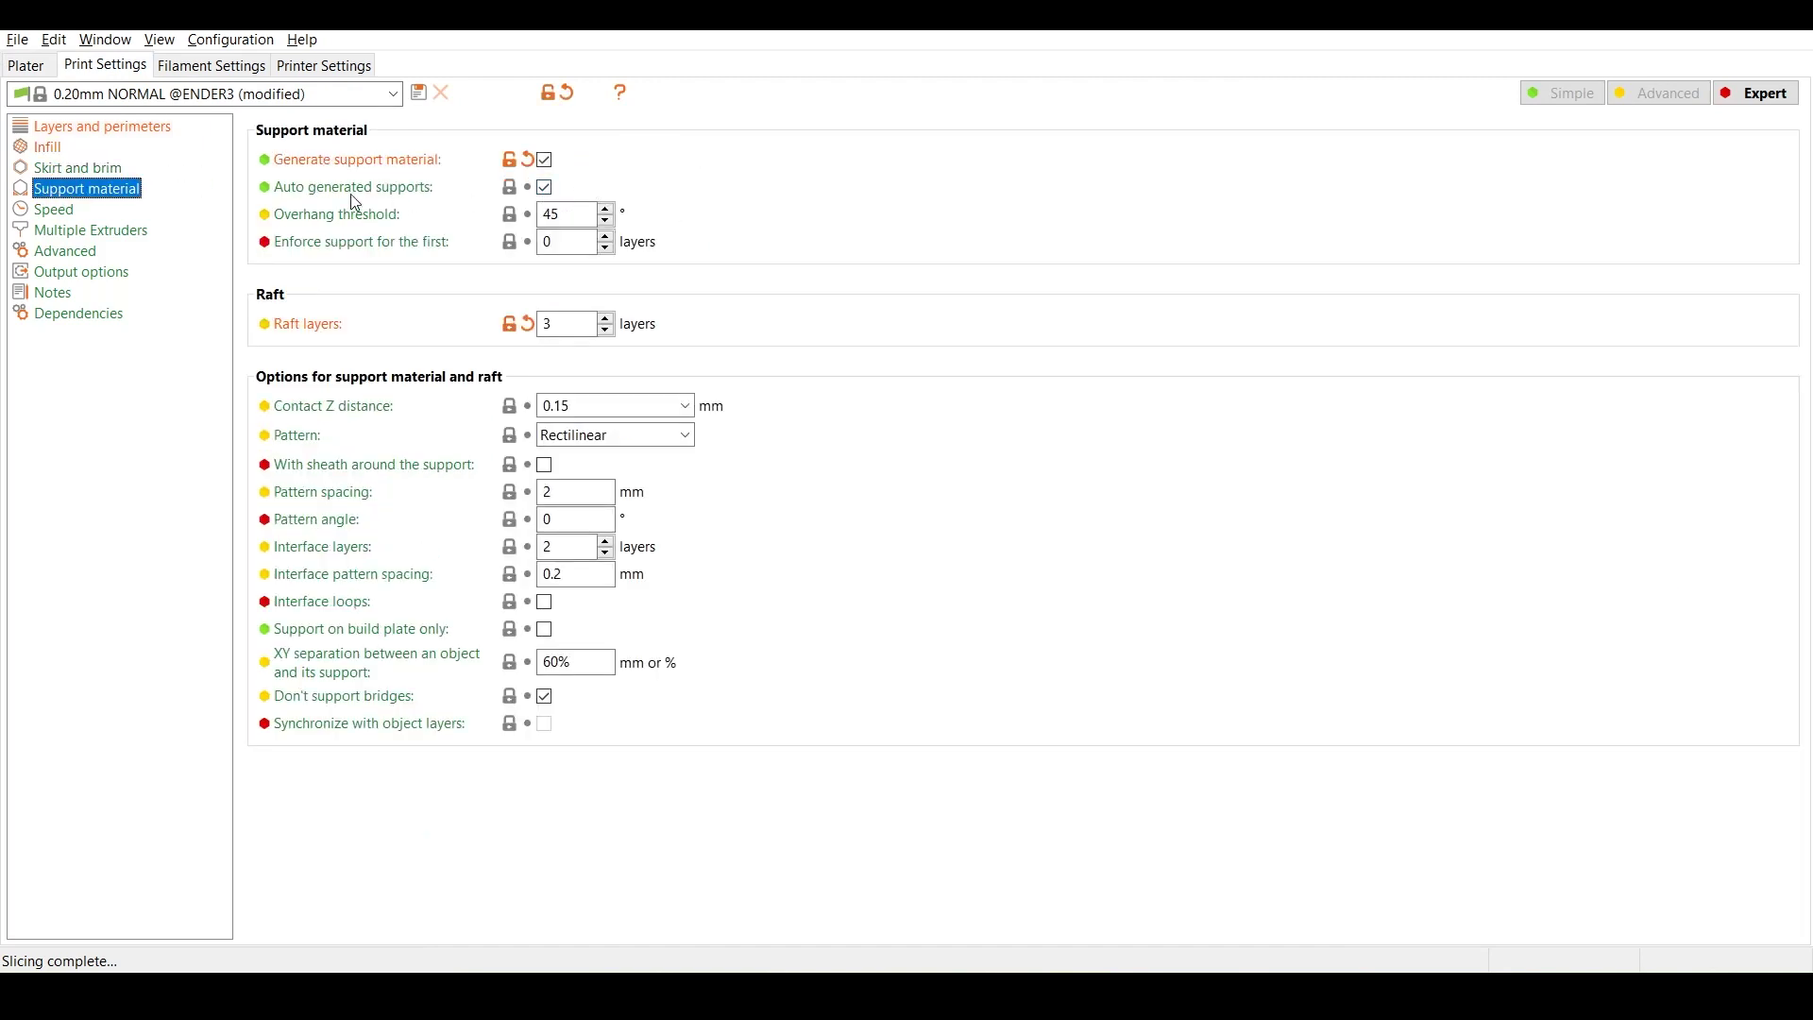
click(574, 244)
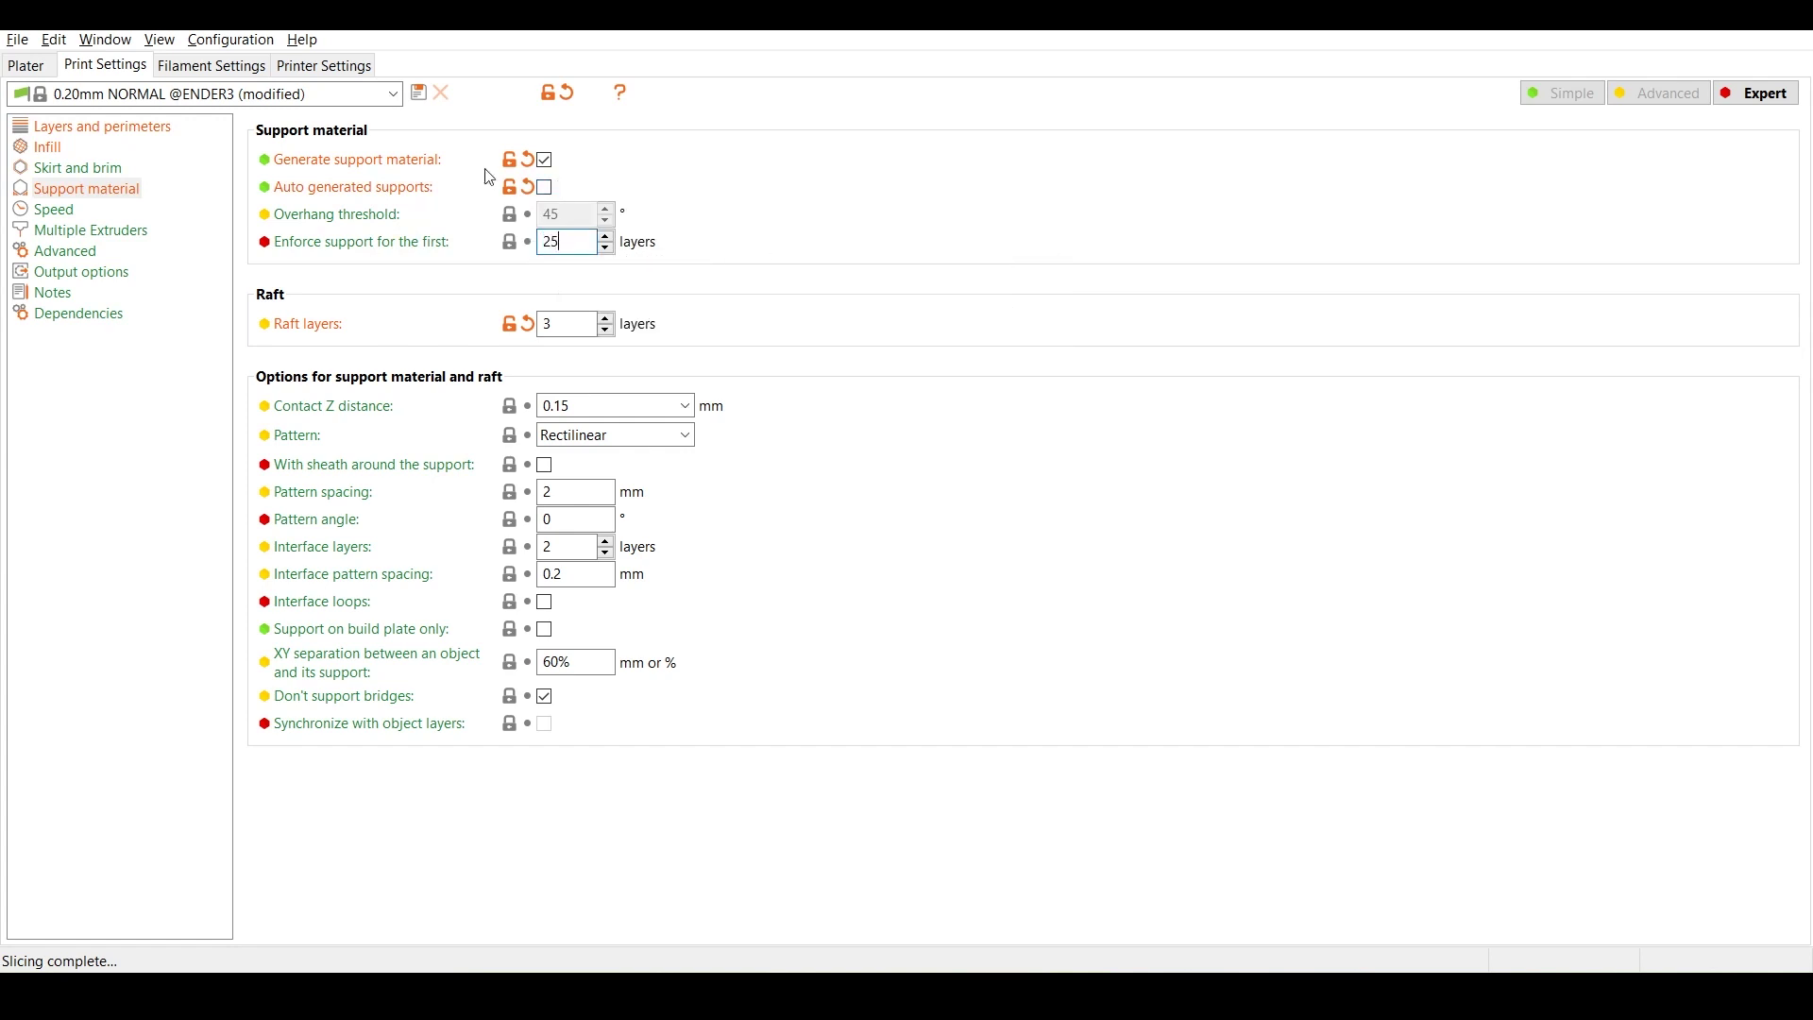
Slice the pipe again with the new support settings and view its hollow interior and outer supports.
click(27, 66)
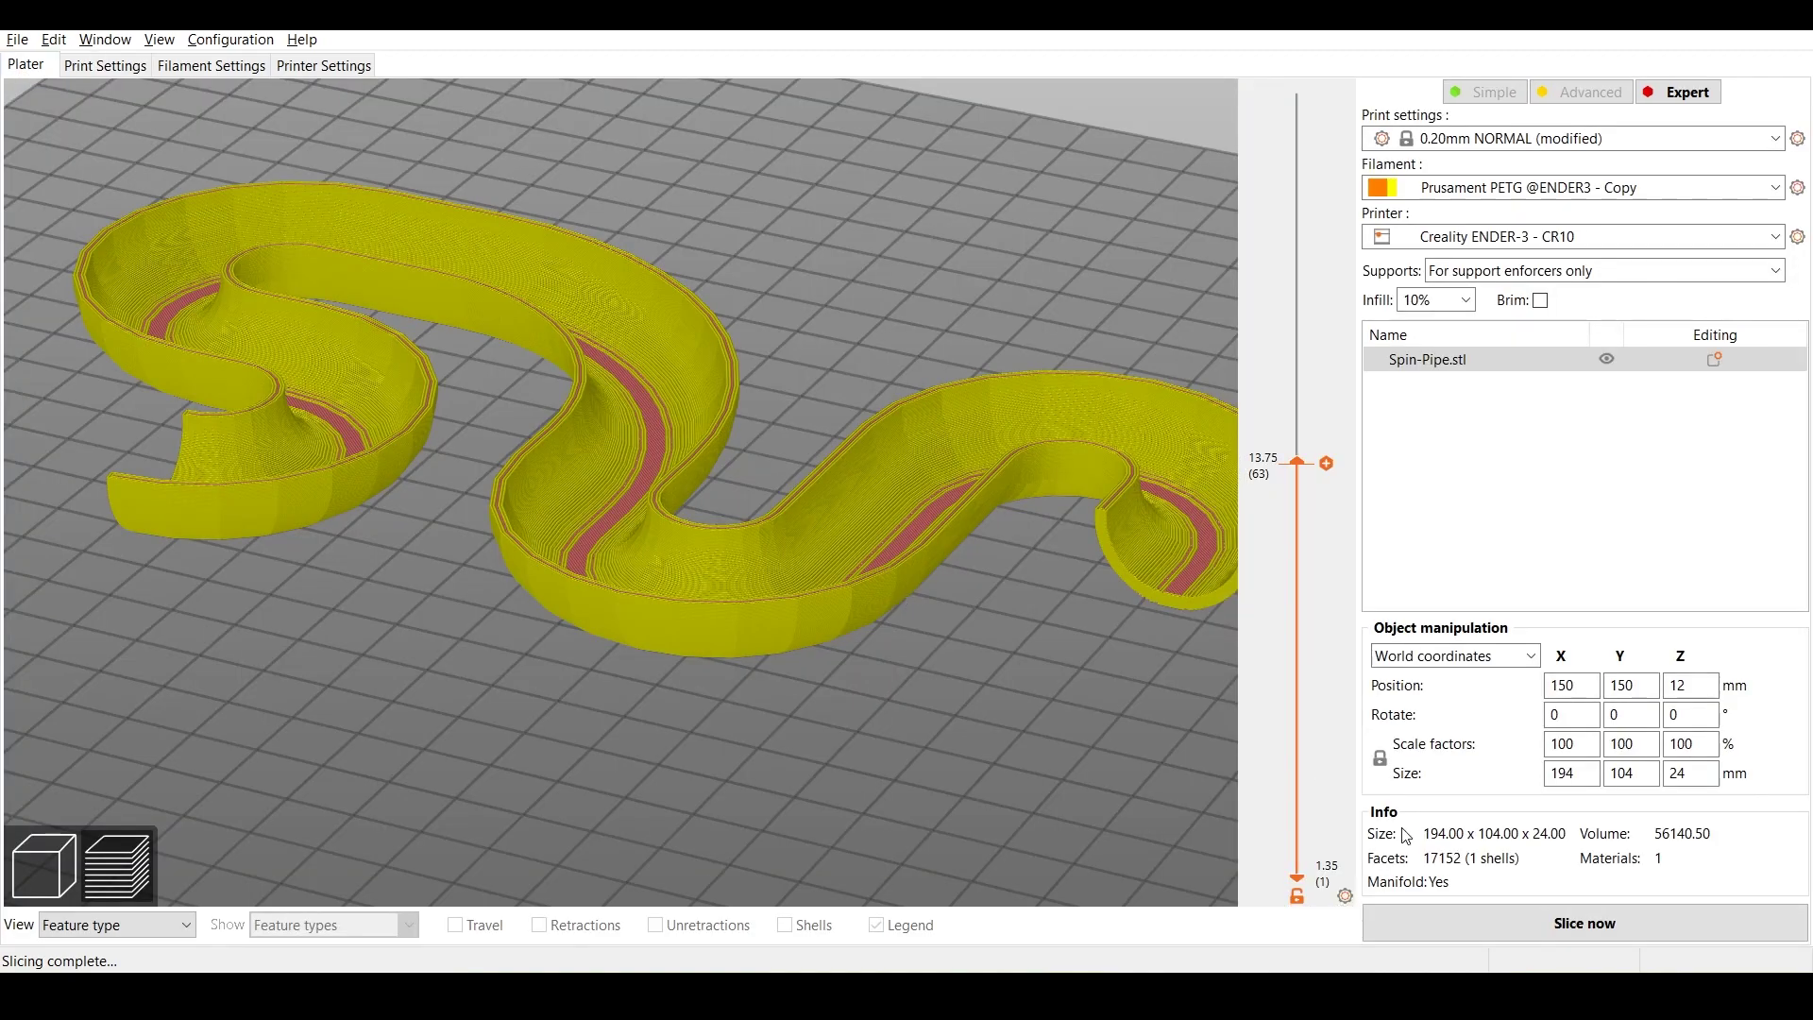
click(1454, 922)
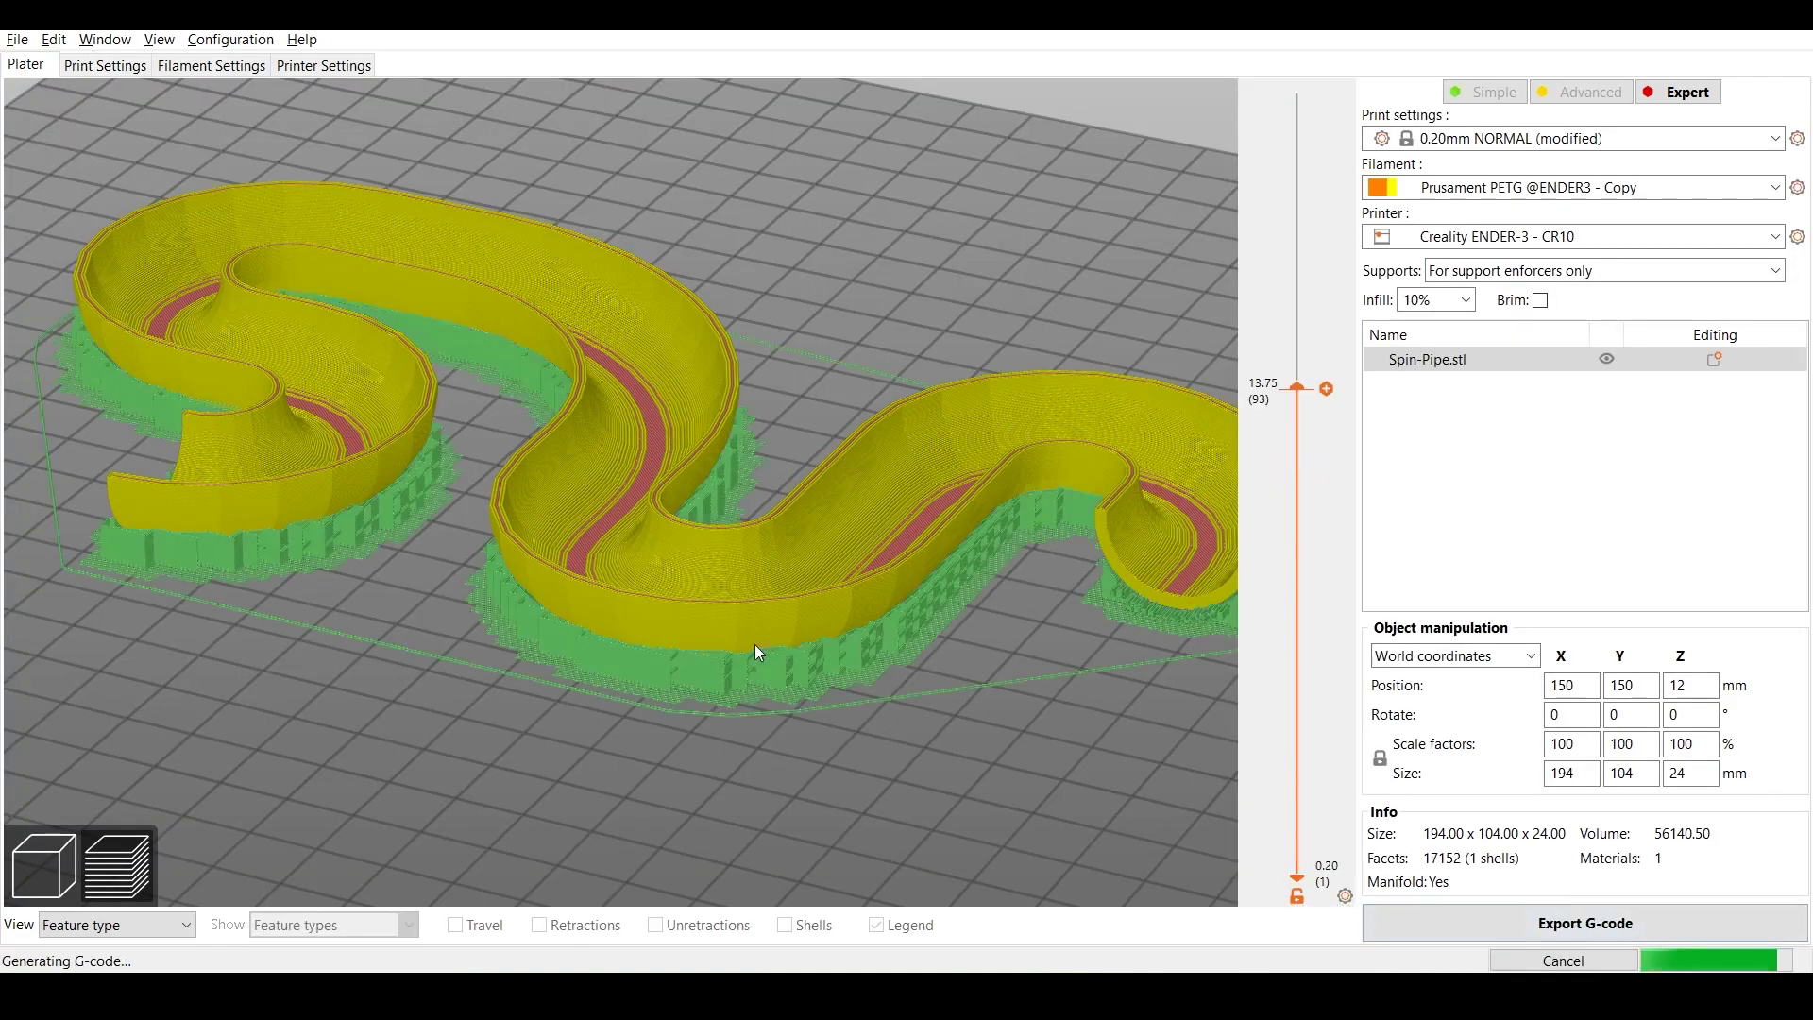
scroll(717, 670, up, 2)
drag(463, 703, 512, 687)
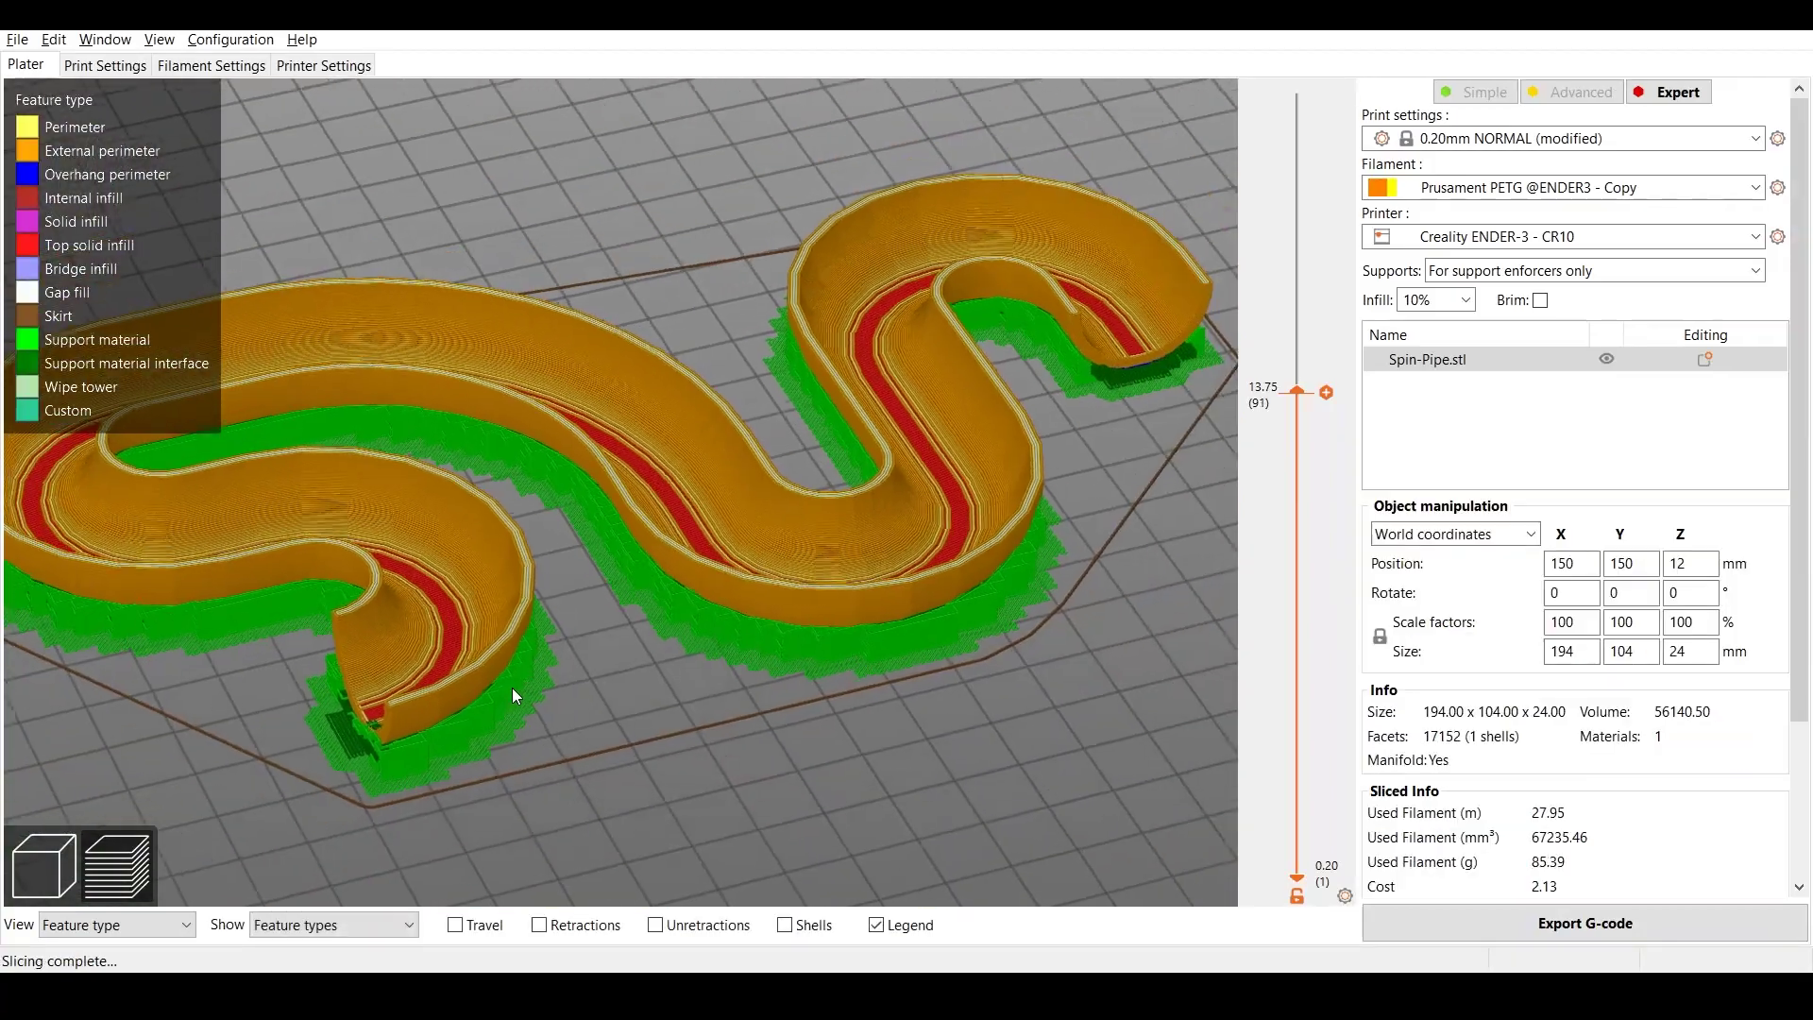
Lower the layer preview to 11.15 mm and examine the pipe's interior and supports from above and from the side.
drag(1297, 394, 1164, 463)
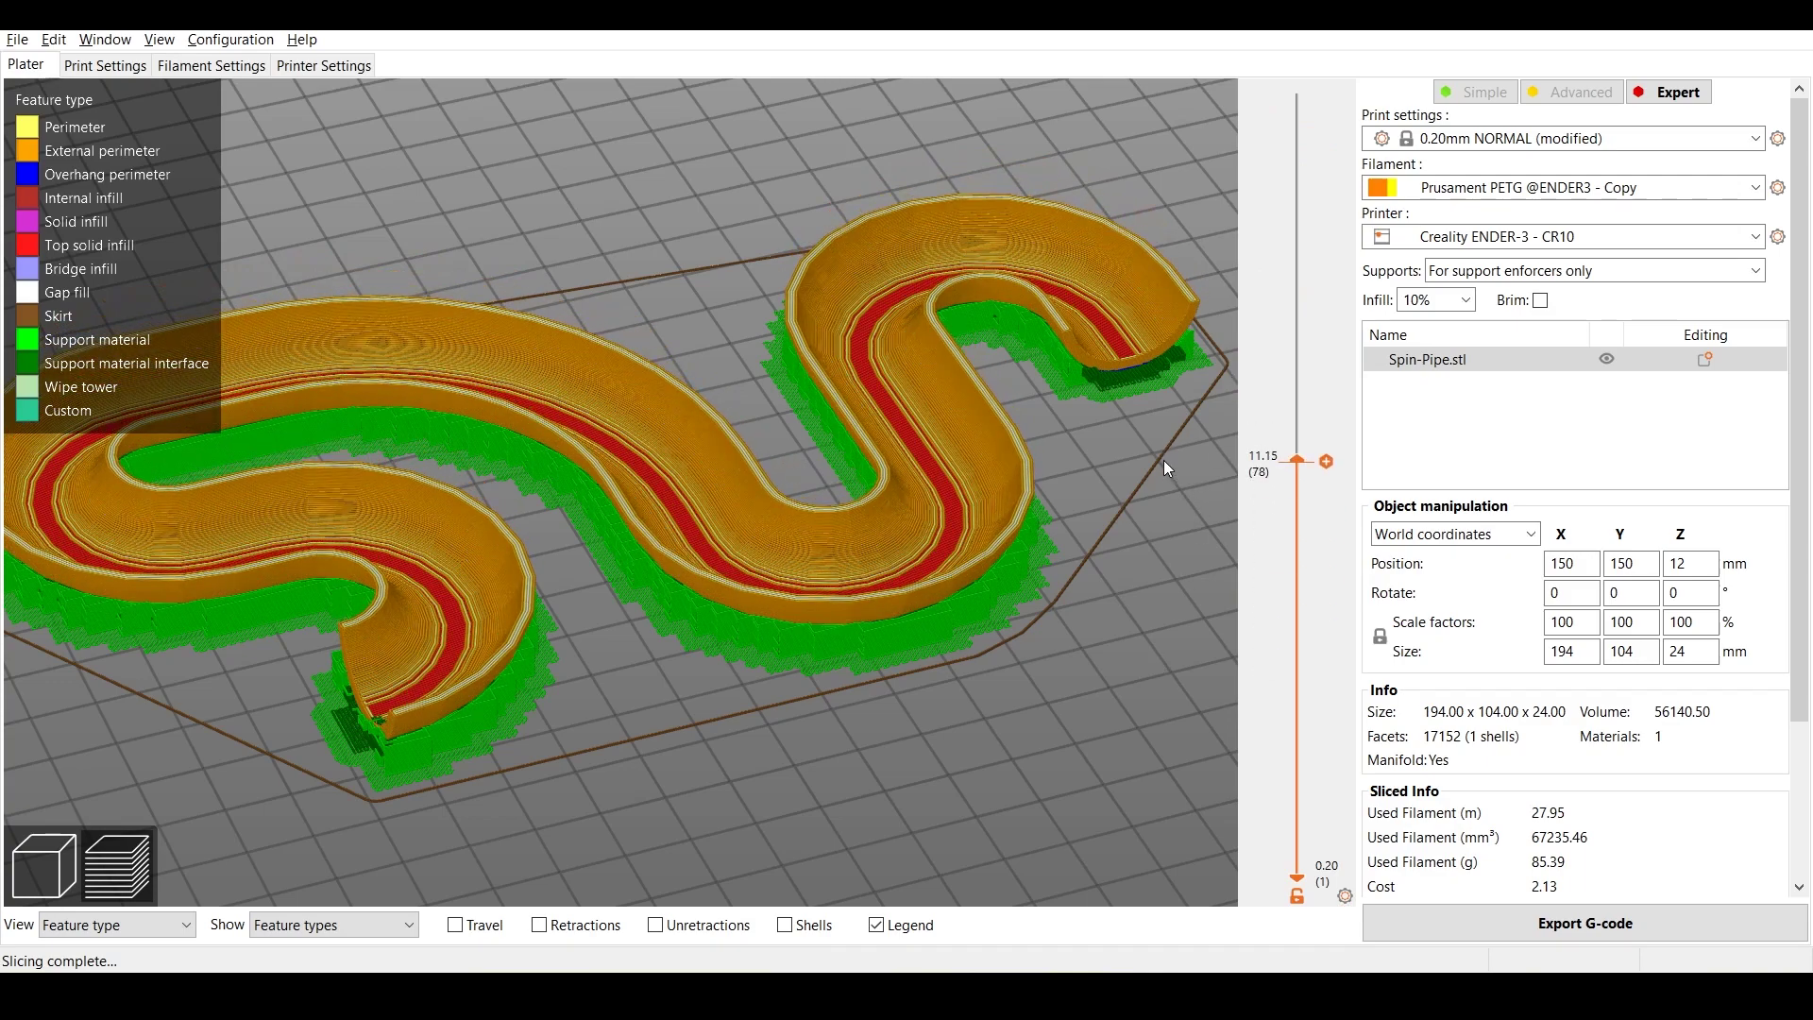
scroll(755, 575, down, 5)
key(alt)
drag(807, 723, 742, 735)
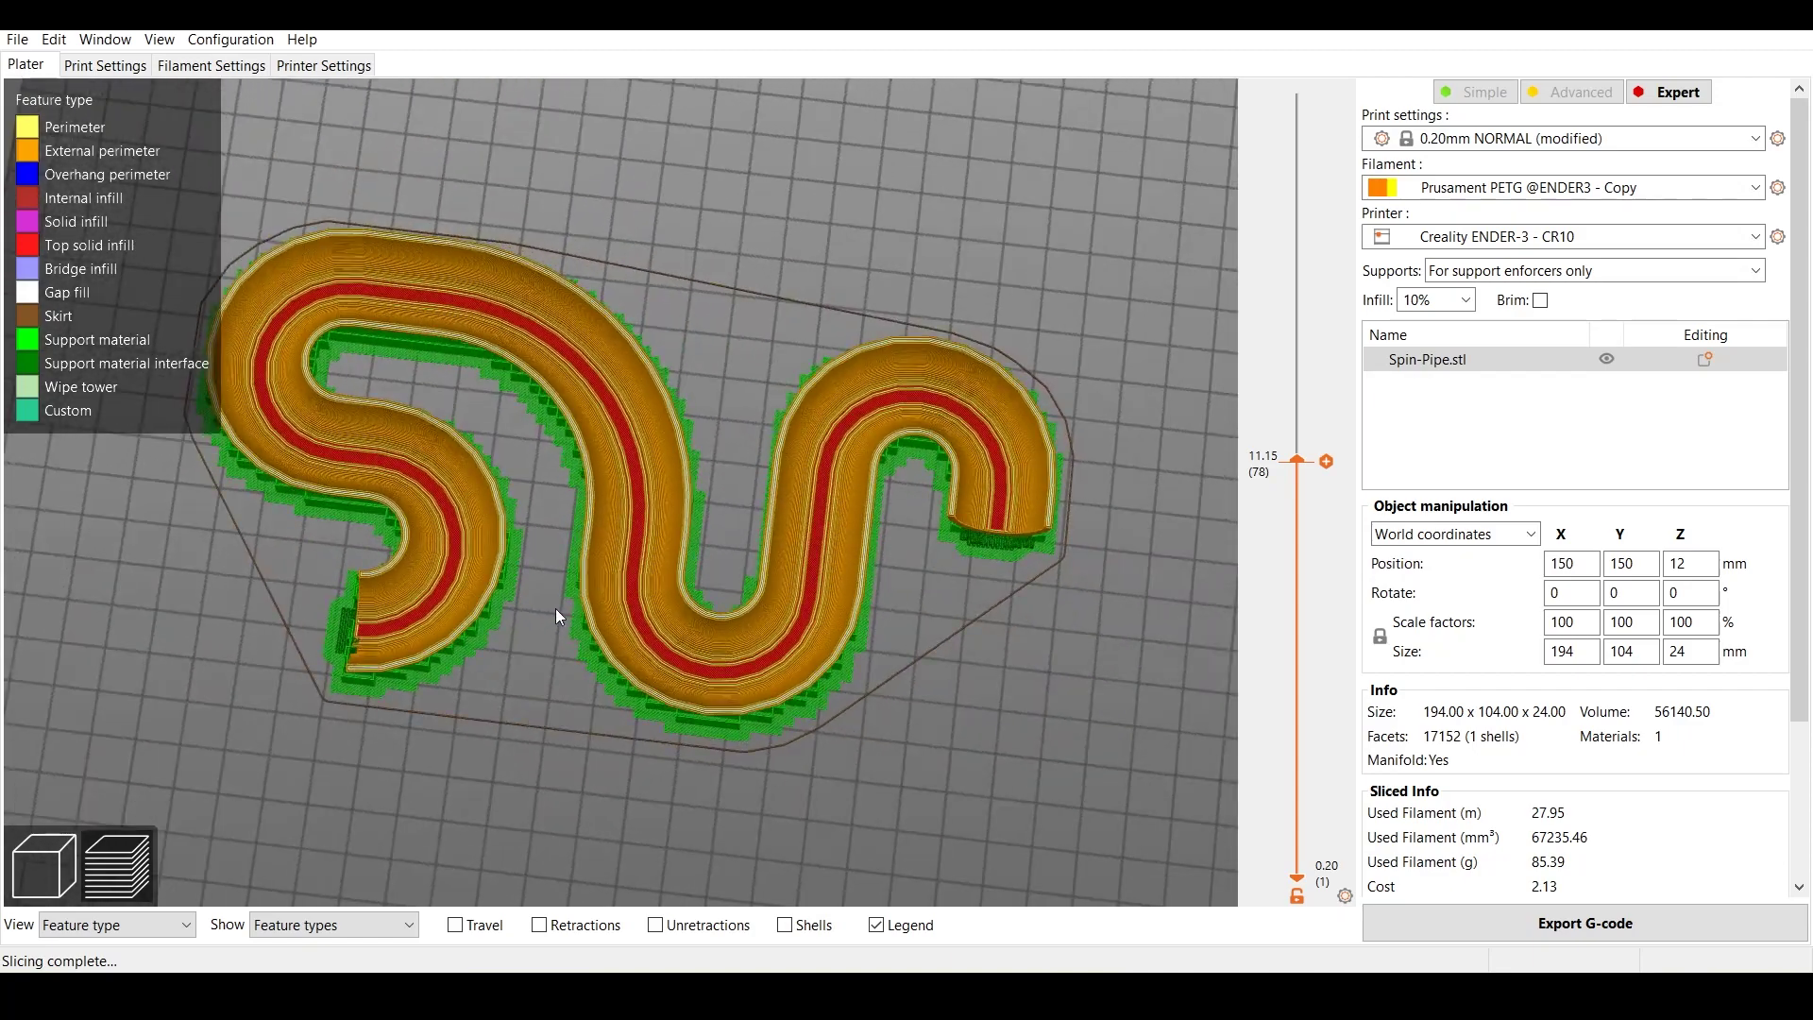
drag(555, 609, 765, 653)
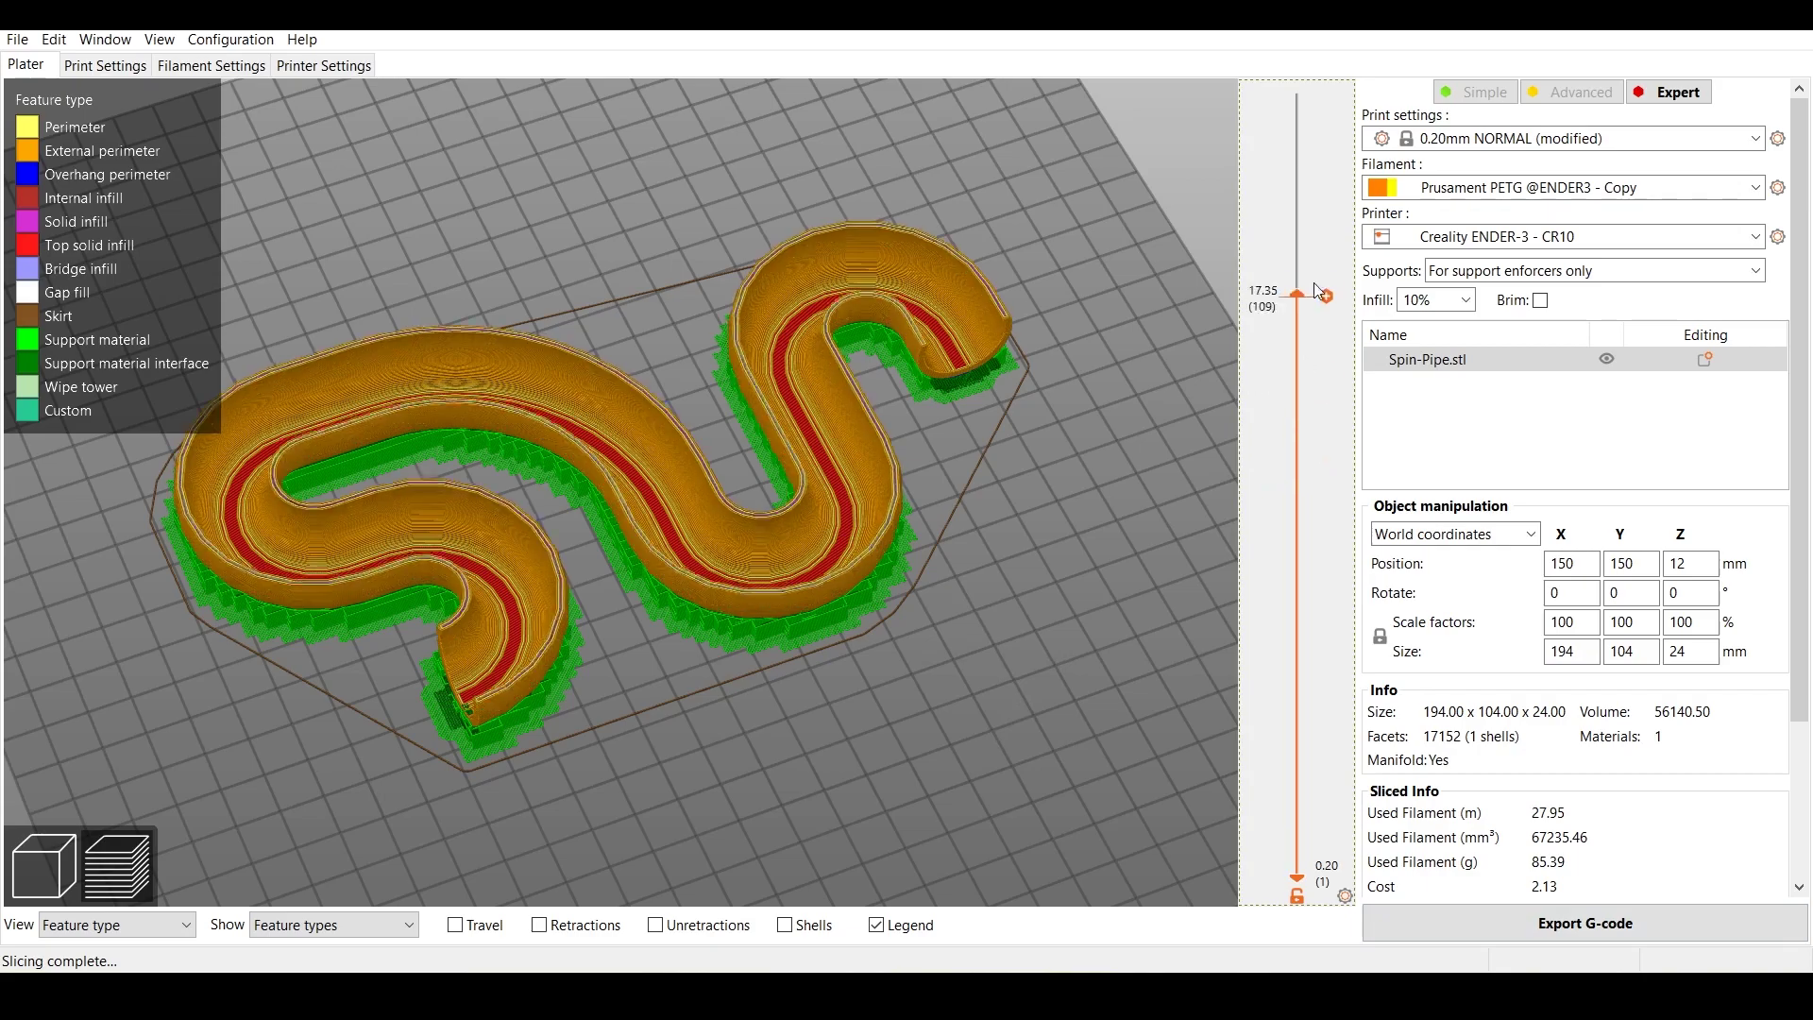